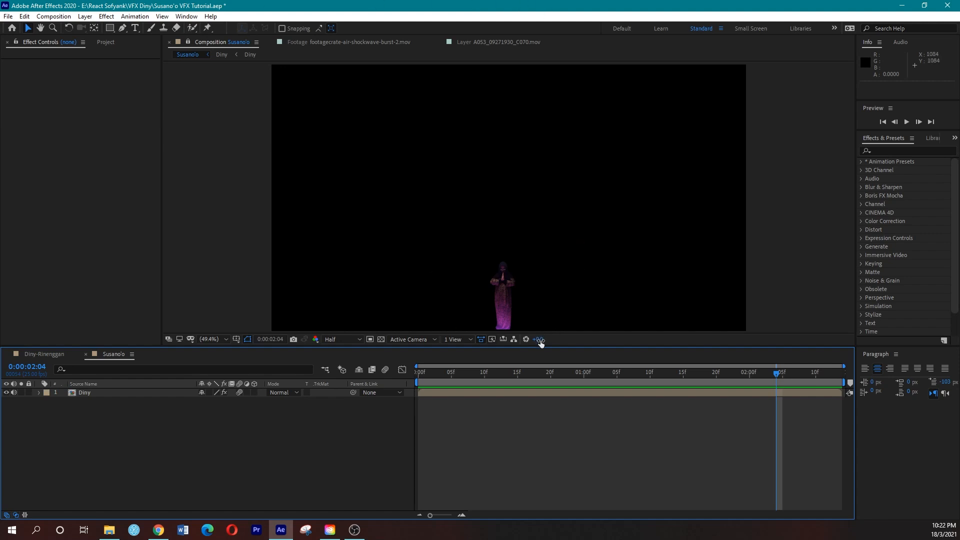
# At the composition's first frame, fit the performer layer to the full frame and nudge its position to about 974, 524
pyautogui.click(506, 291)
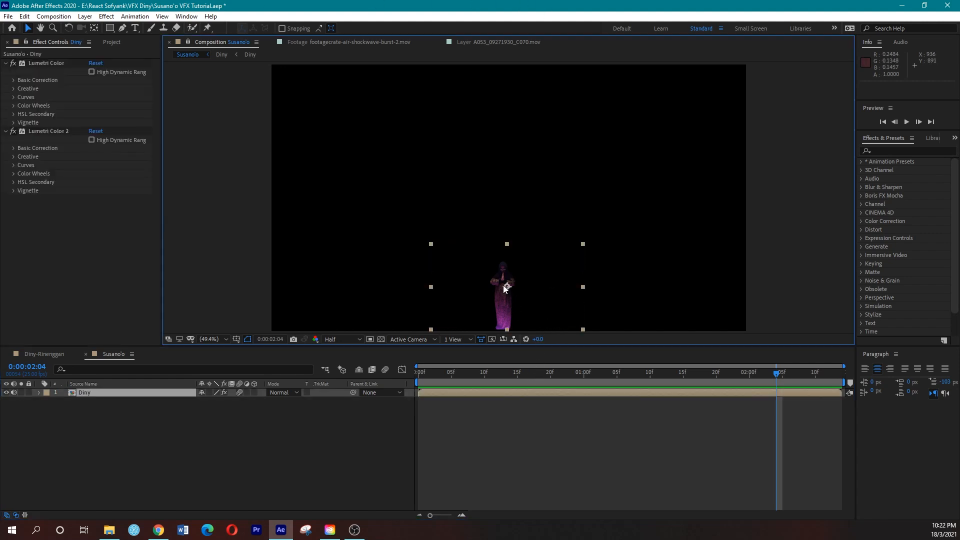
pyautogui.moveTo(426, 375)
pyautogui.mouseDown()
pyautogui.moveTo(412, 382)
pyautogui.moveTo(420, 384)
pyautogui.mouseUp()
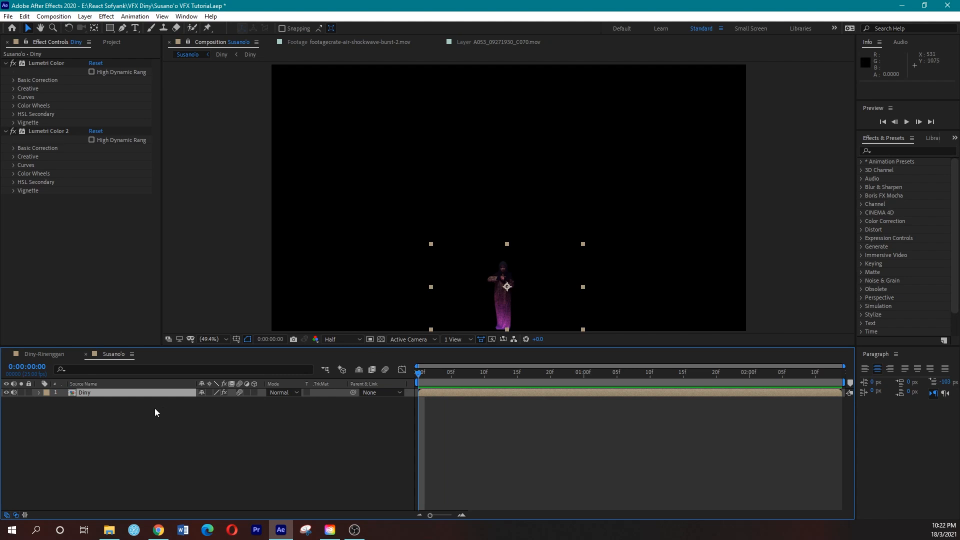
pyautogui.hotkey('ctrl', 'alt', 'f')
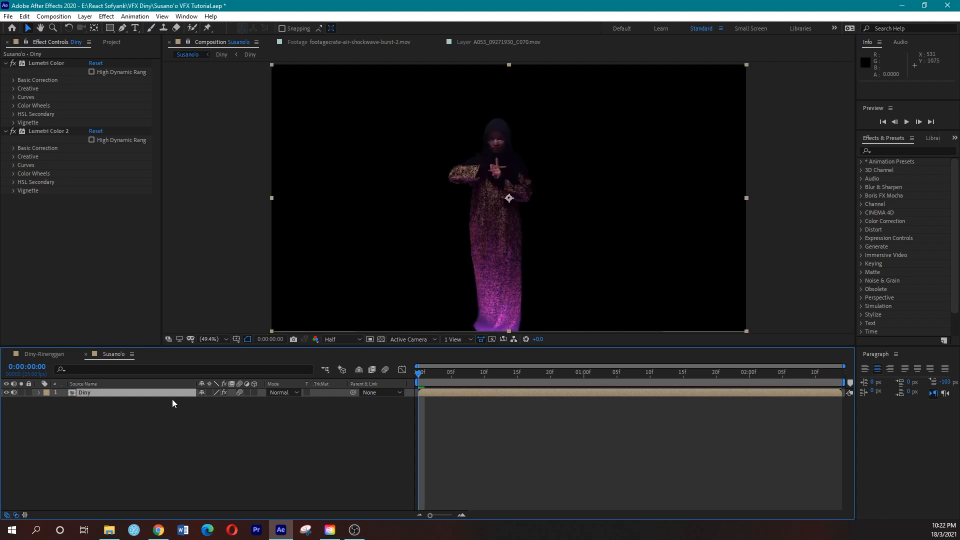
pyautogui.moveTo(521, 291); pyautogui.dragTo(524, 292)
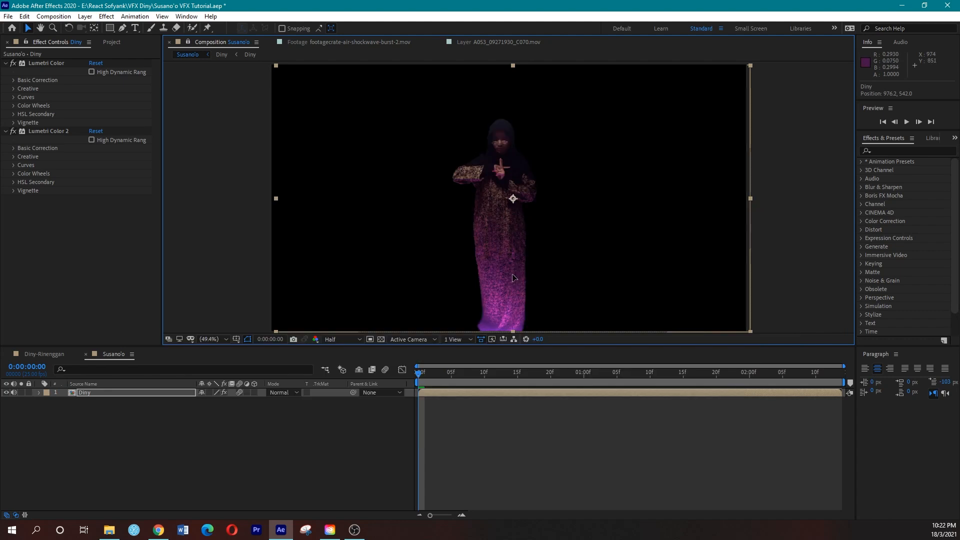
pyautogui.moveTo(512, 275)
pyautogui.mouseDown()
pyautogui.moveTo(512, 259)
pyautogui.moveTo(512, 271)
pyautogui.mouseUp()
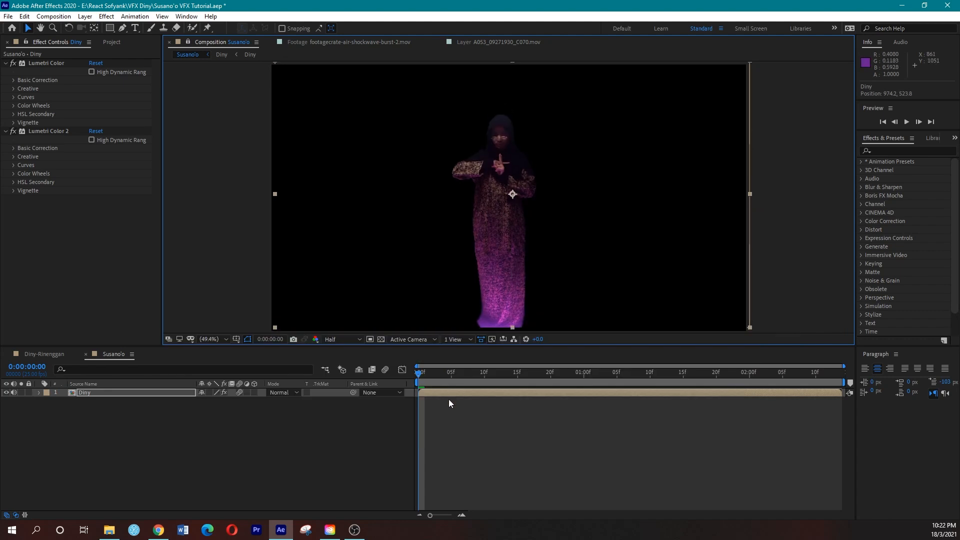
# Play back and scrub through the Susano'o composition to review the performer's movement, finishing at the first frame
pyautogui.moveTo(425, 379); pyautogui.dragTo(349, 374)
pyautogui.press('space')
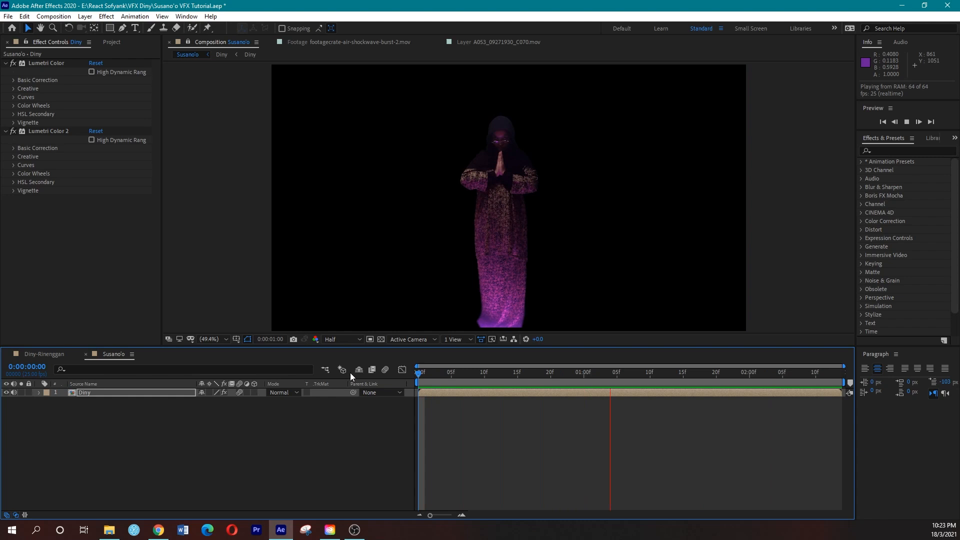
pyautogui.press('space')
pyautogui.click(521, 373)
pyautogui.moveTo(521, 373); pyautogui.dragTo(382, 374)
pyautogui.click(531, 428)
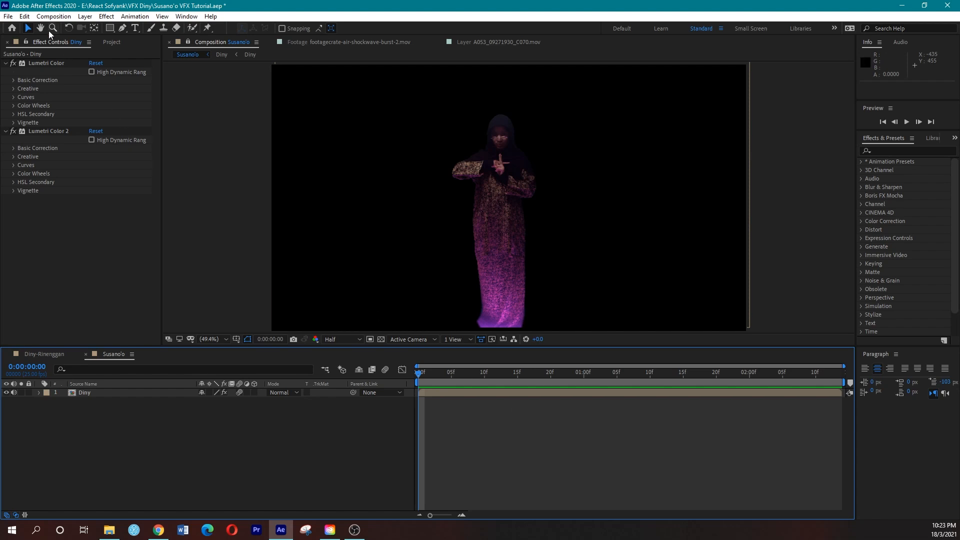
pyautogui.click(55, 17)
pyautogui.click(68, 30)
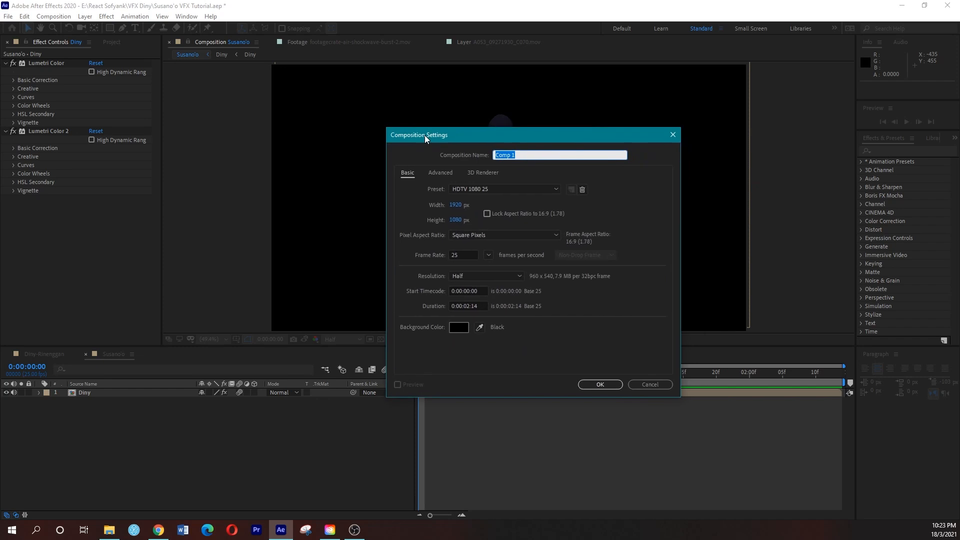
pyautogui.write("Susano'o")
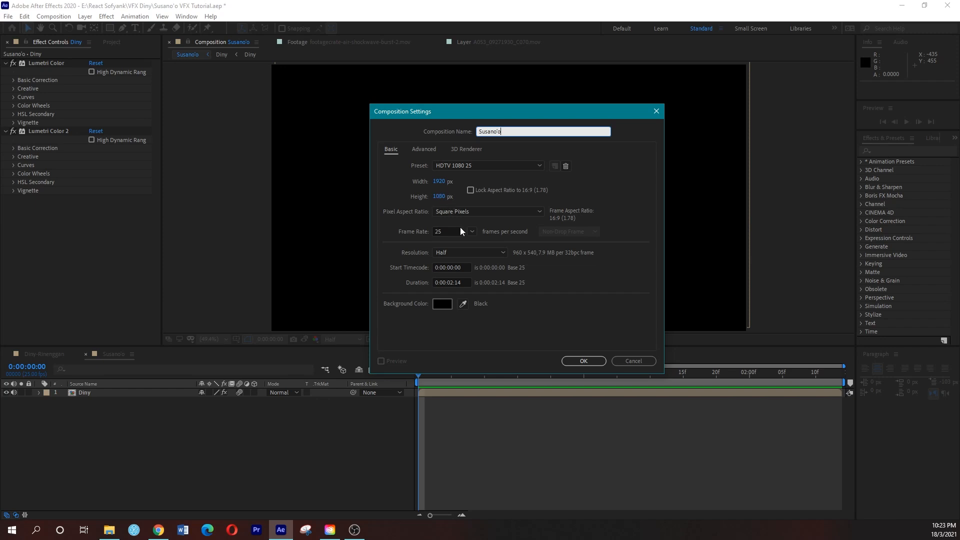
pyautogui.click(452, 284)
pyautogui.press('BackSpace')
pyautogui.write('2')
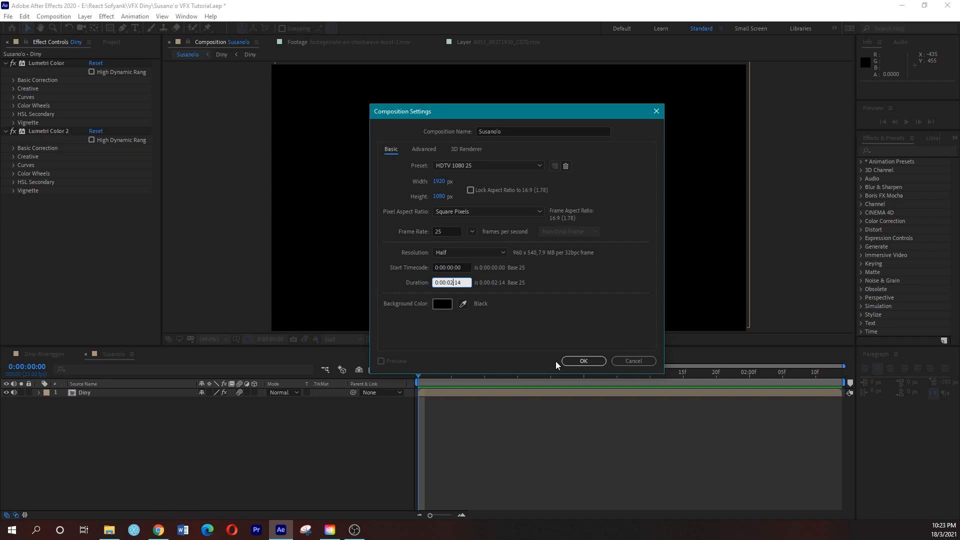
pyautogui.click(633, 360)
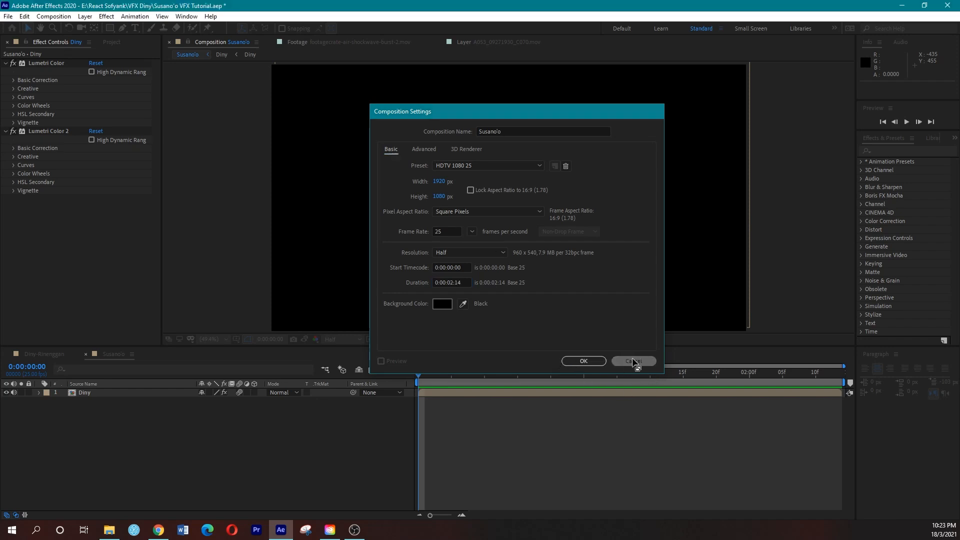
# Scale the performer layer down uniformly to 33%
pyautogui.click(448, 392)
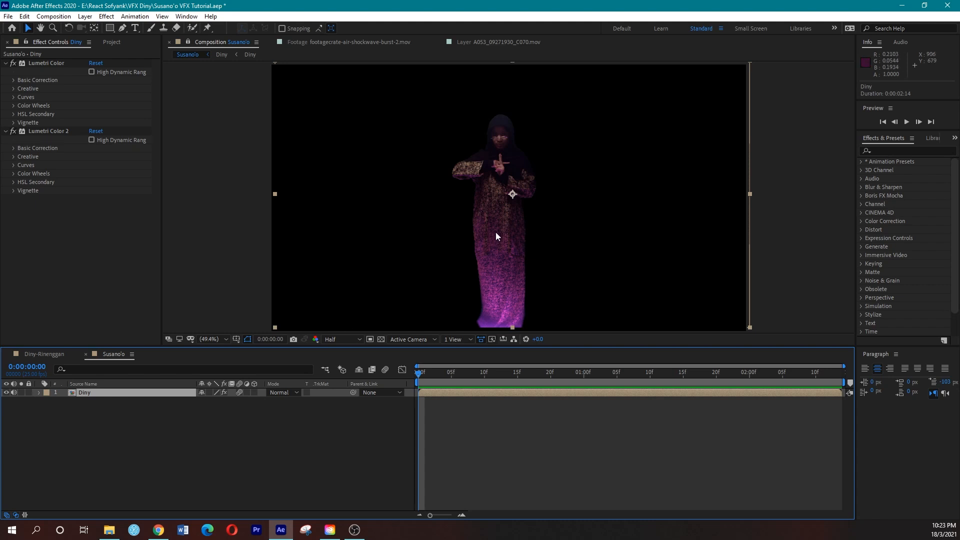
pyautogui.press('s')
pyautogui.moveTo(230, 404); pyautogui.dragTo(163, 401)
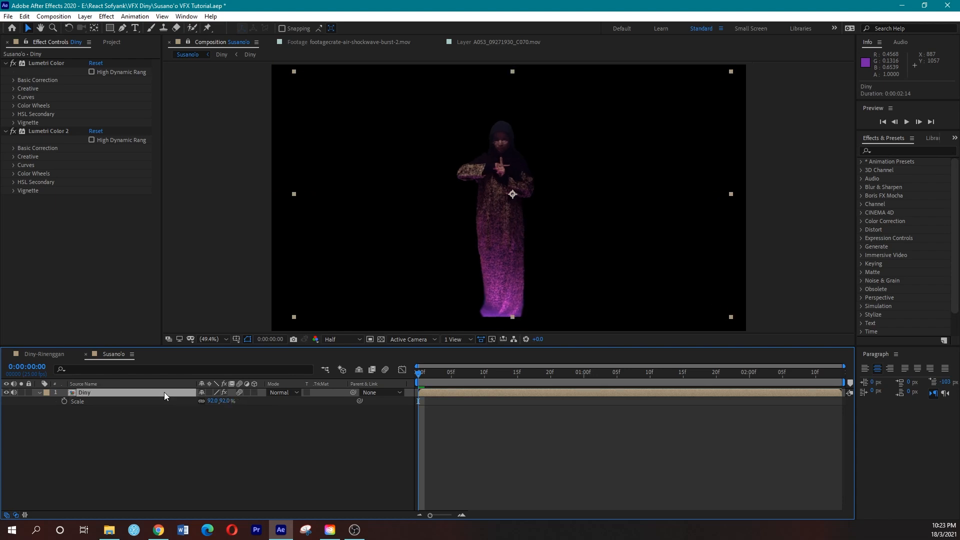
pyautogui.click(39, 393)
pyautogui.click(39, 393)
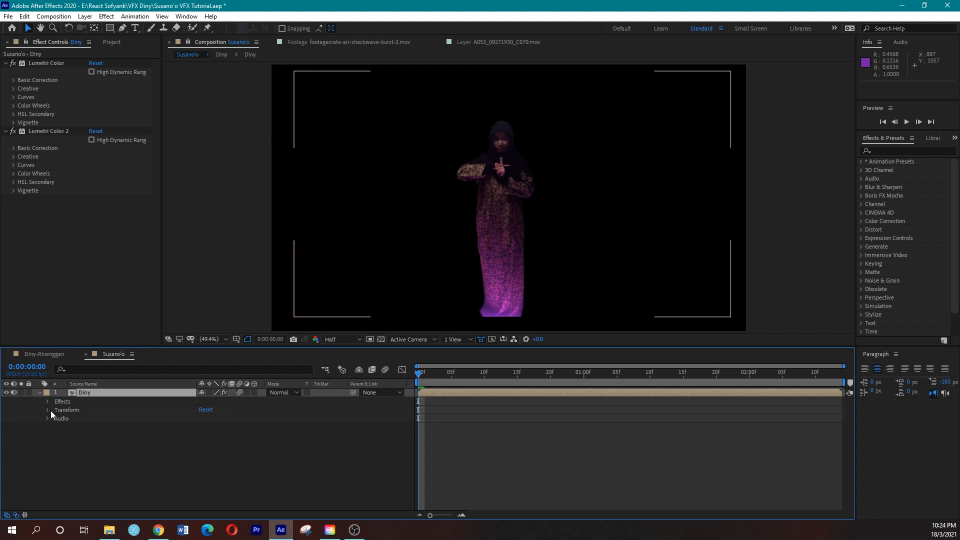
pyautogui.click(49, 410)
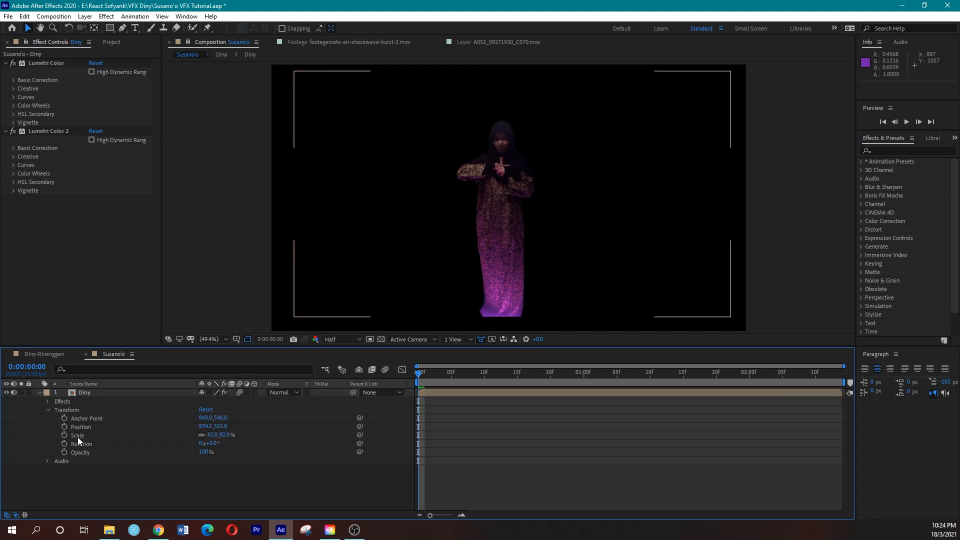
pyautogui.click(78, 436)
pyautogui.click(97, 393)
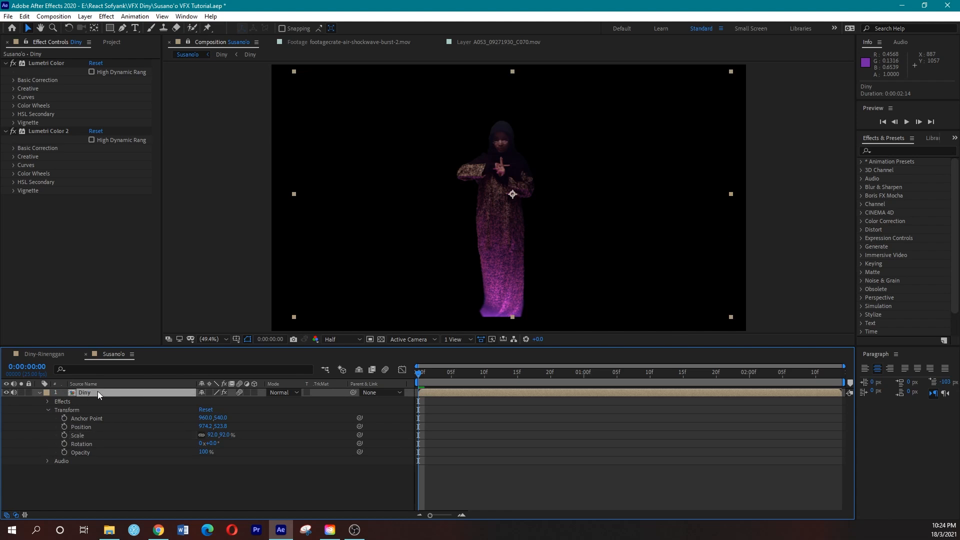
pyautogui.press('s')
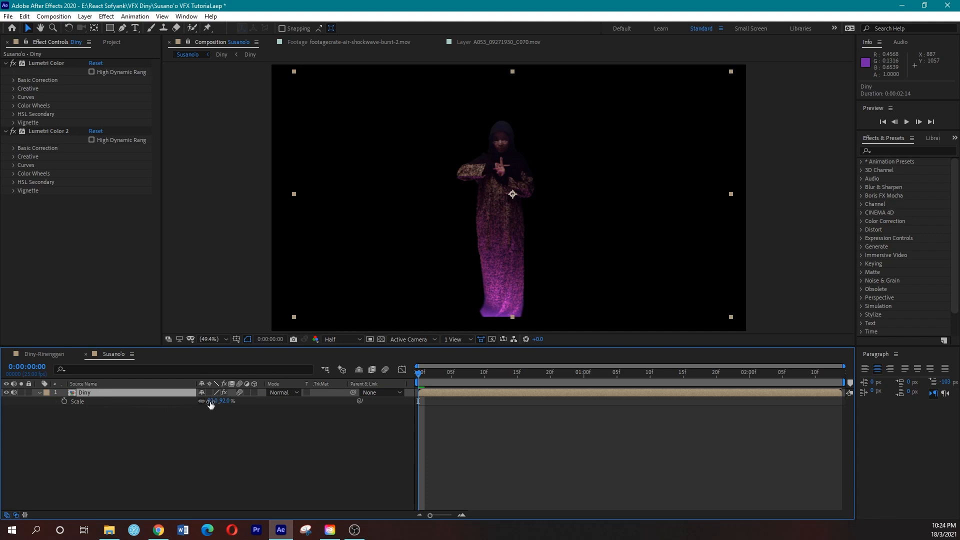
pyautogui.moveTo(214, 400)
pyautogui.mouseDown()
pyautogui.moveTo(225, 404)
pyautogui.moveTo(190, 397)
pyautogui.moveTo(209, 400)
pyautogui.mouseUp()
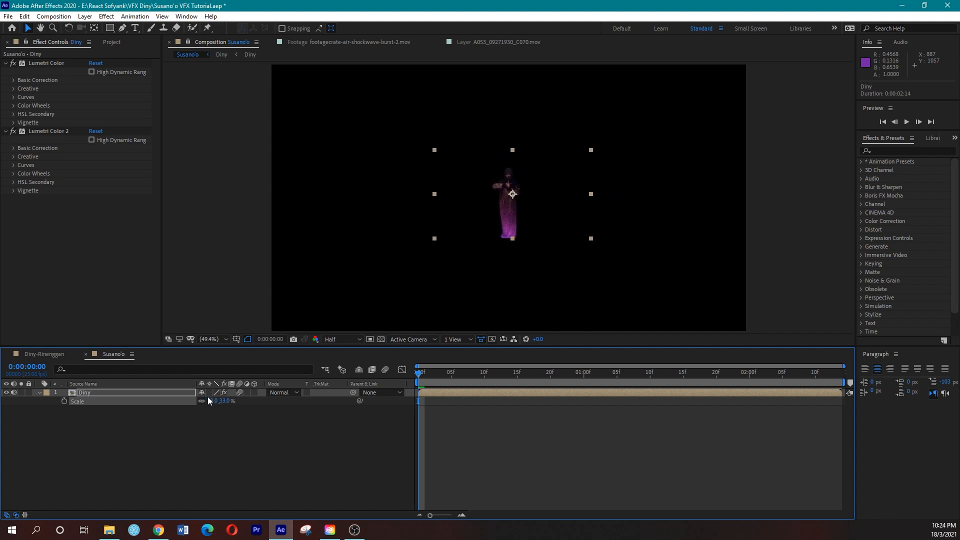
# Move the scaled-down performer to the bottom middle of the frame, at about position 932, 890
pyautogui.click(508, 212)
pyautogui.moveTo(510, 214); pyautogui.dragTo(498, 305)
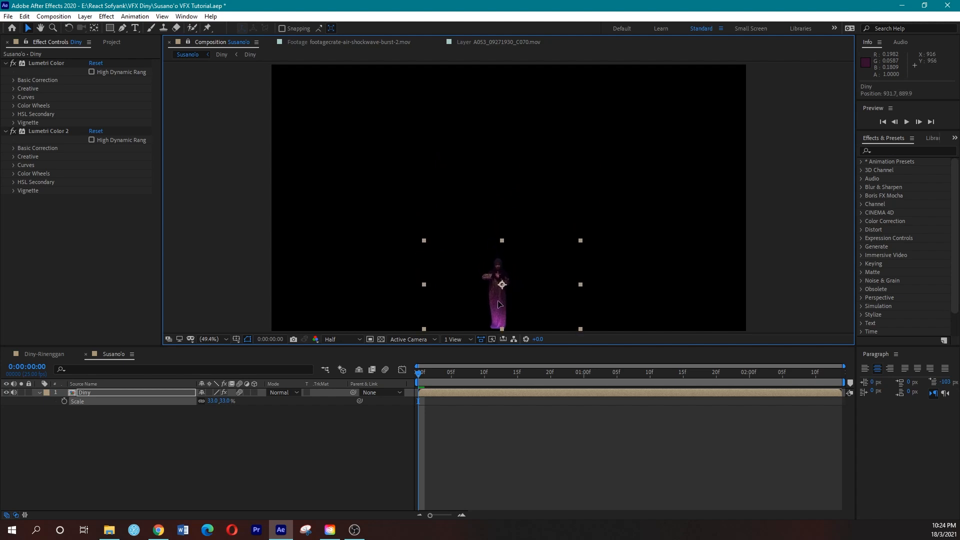
pyautogui.click(504, 416)
pyautogui.click(504, 308)
pyautogui.click(461, 95)
pyautogui.click(504, 308)
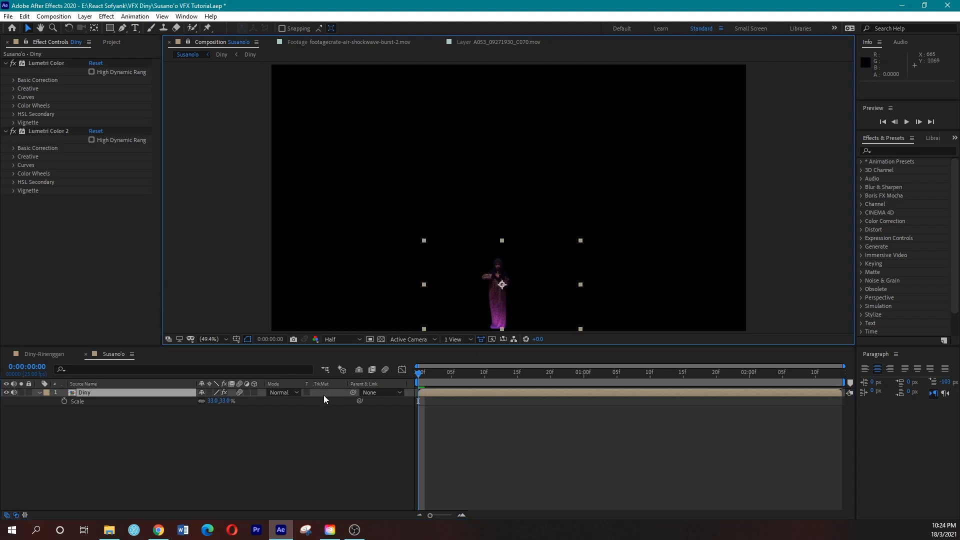
# Set the performer layer's scale to 31% and lower it to the frame's bottom edge, at about position 930, 904
pyautogui.moveTo(224, 402); pyautogui.dragTo(223, 402)
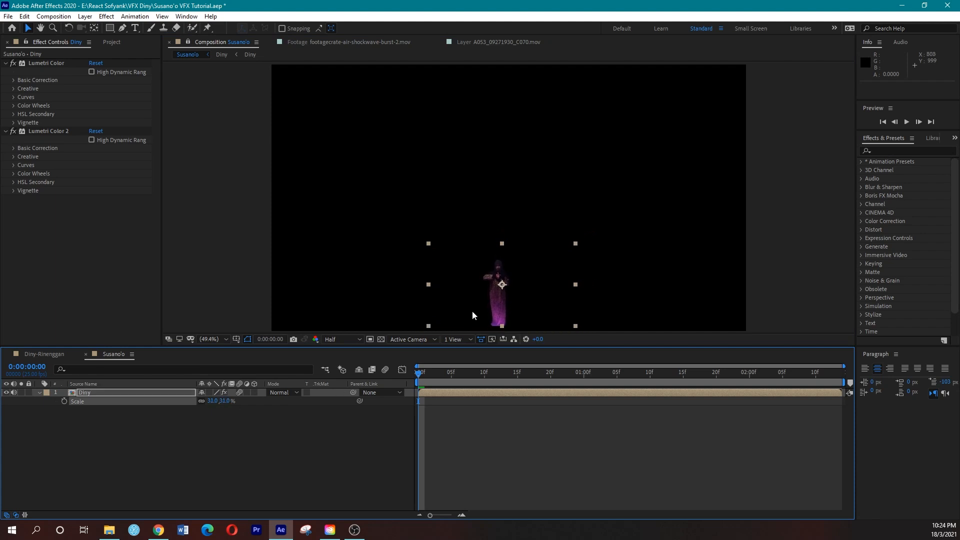
pyautogui.moveTo(494, 301); pyautogui.dragTo(496, 307)
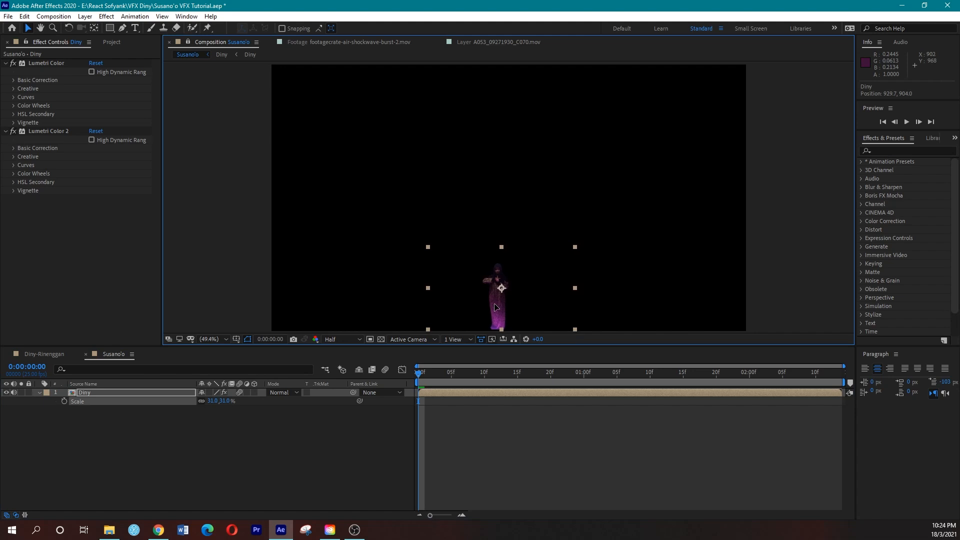
pyautogui.click(501, 421)
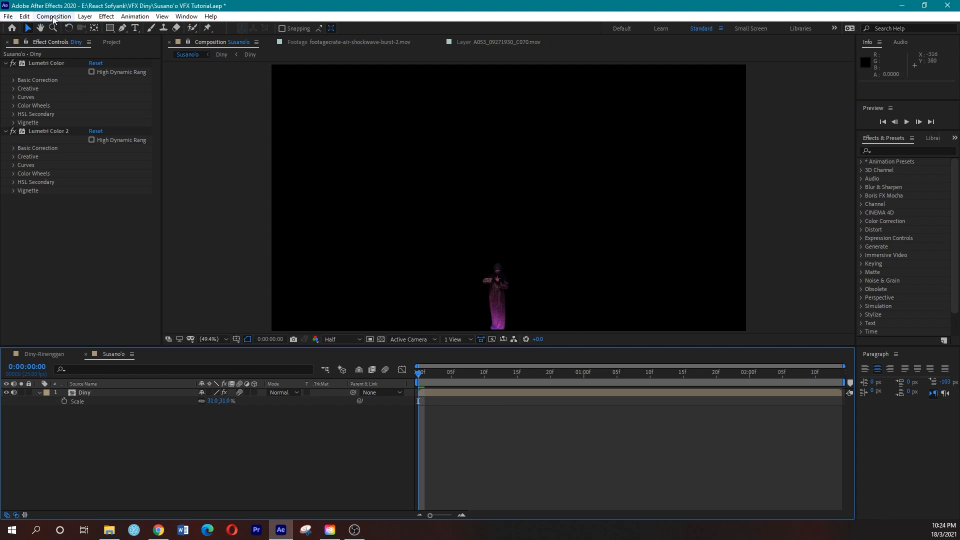
# Create a trial black solid of 1920 × 1080 px and delete it from the composition
pyautogui.click(85, 17)
pyautogui.moveTo(95, 29)
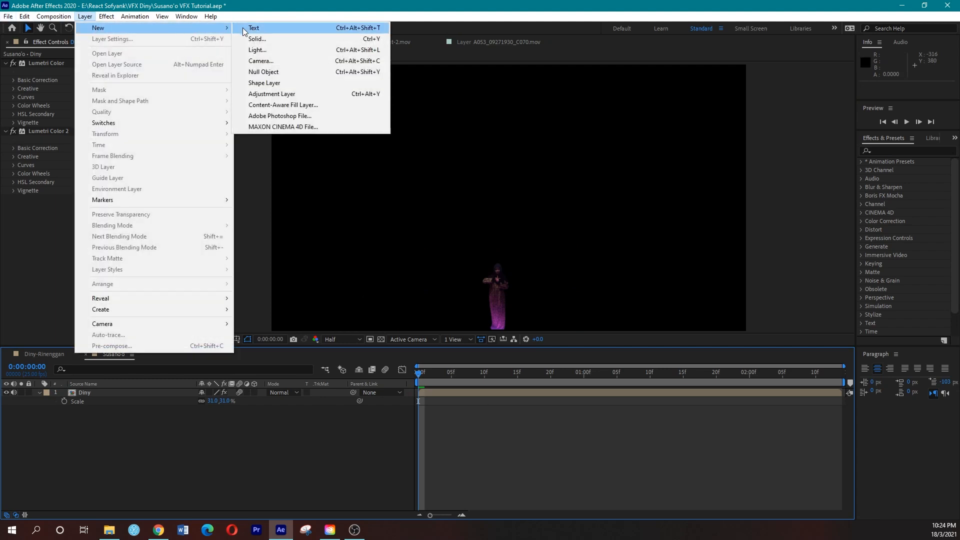
pyautogui.click(257, 39)
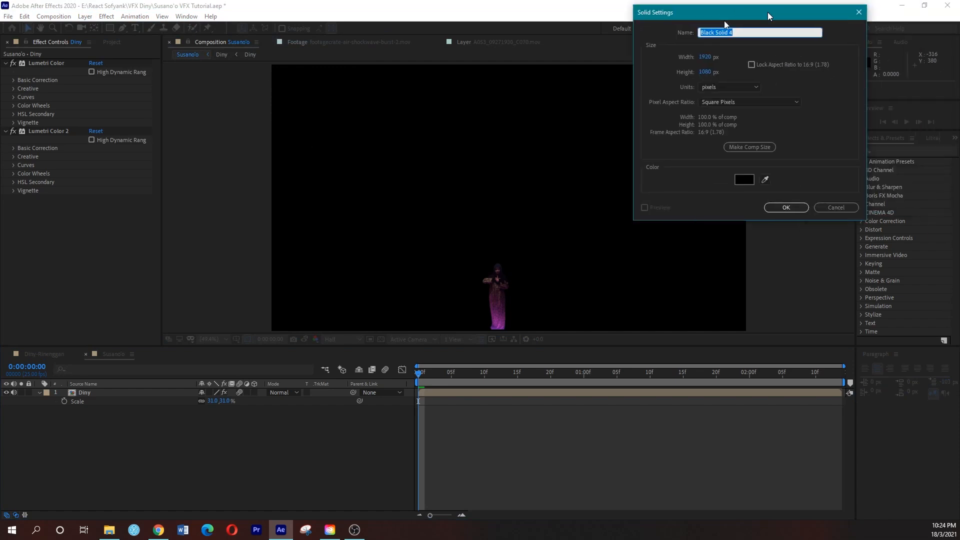
pyautogui.moveTo(780, 14); pyautogui.dragTo(449, 103)
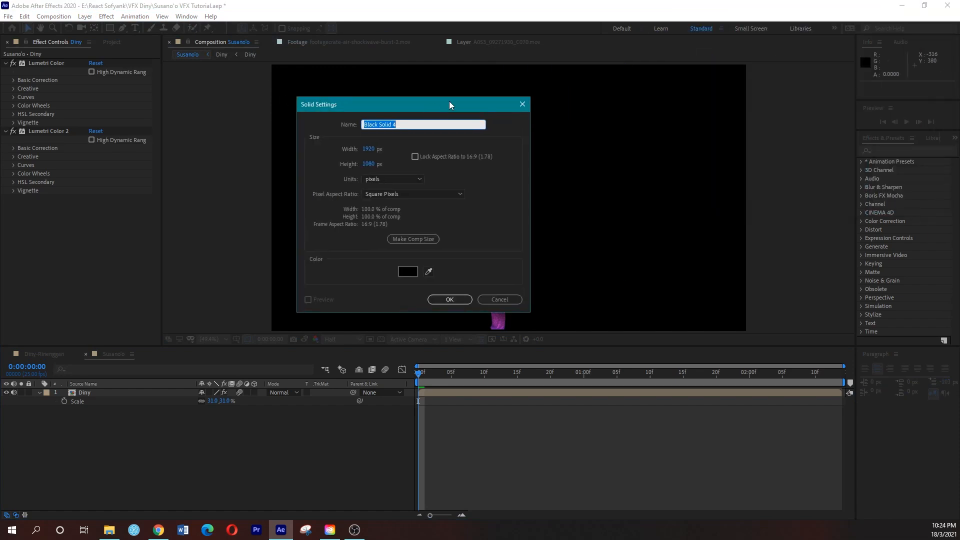
pyautogui.click(410, 274)
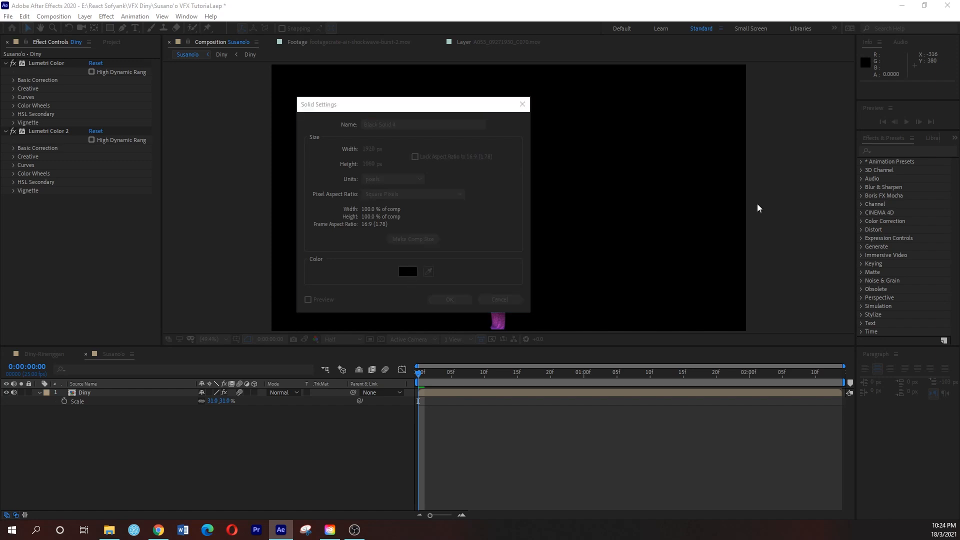
pyautogui.moveTo(541, 162); pyautogui.dragTo(475, 166)
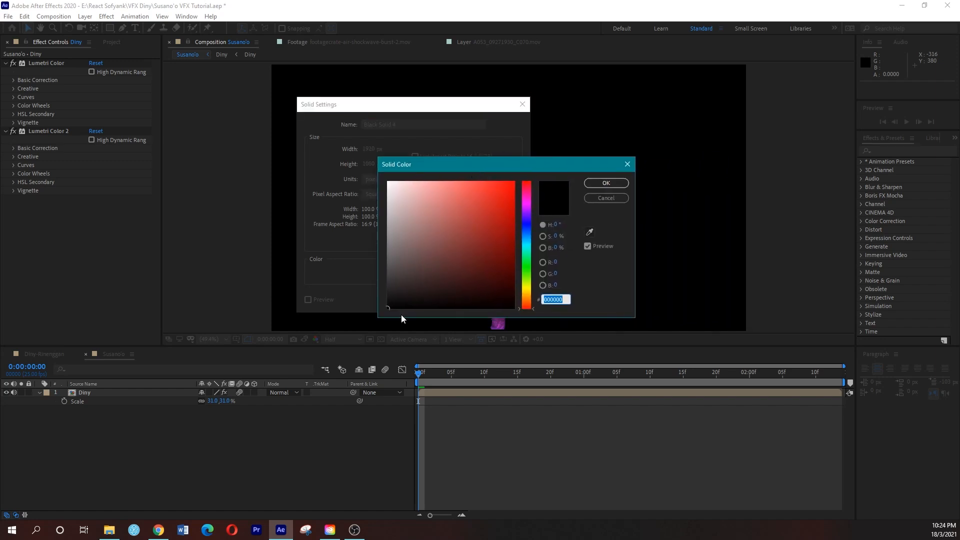
pyautogui.click(387, 307)
pyautogui.moveTo(388, 307); pyautogui.dragTo(388, 305)
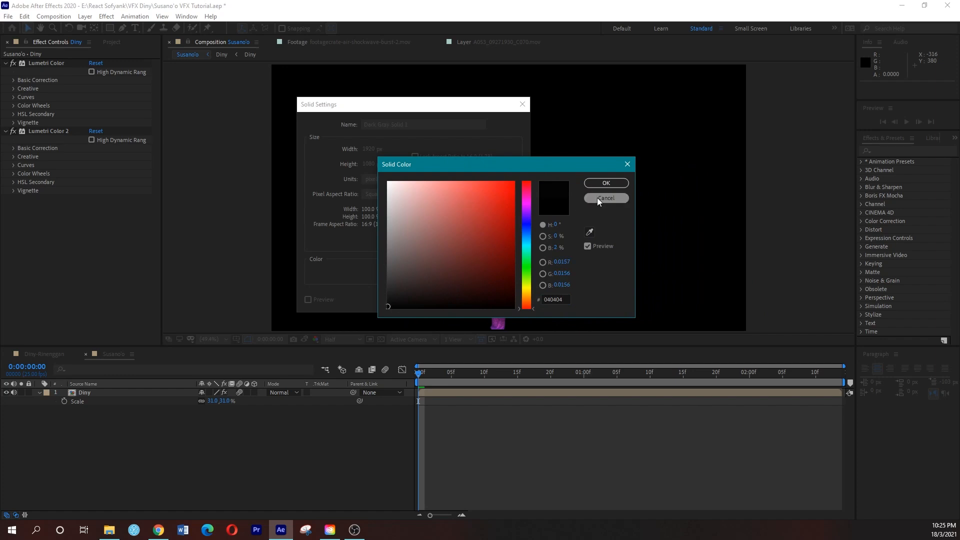
pyautogui.click(597, 197)
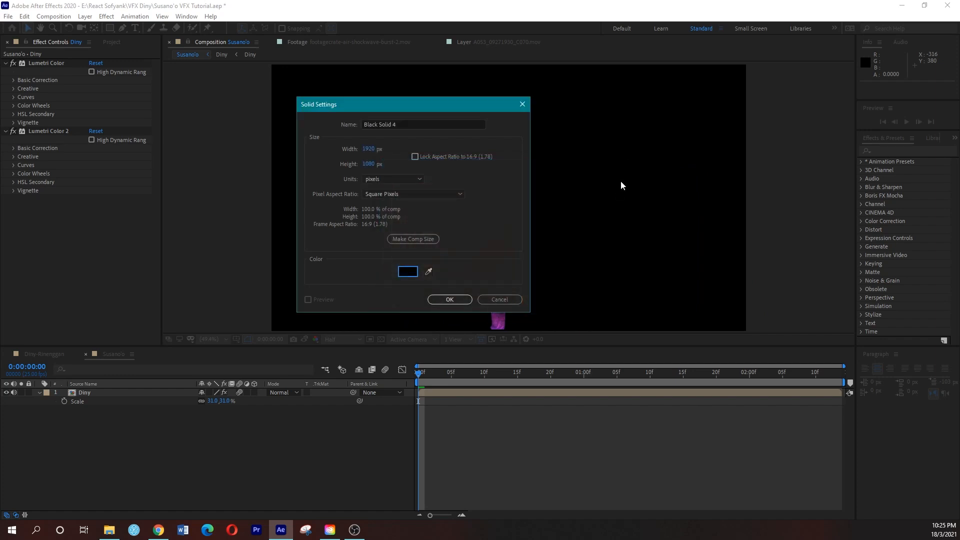
pyautogui.click(452, 302)
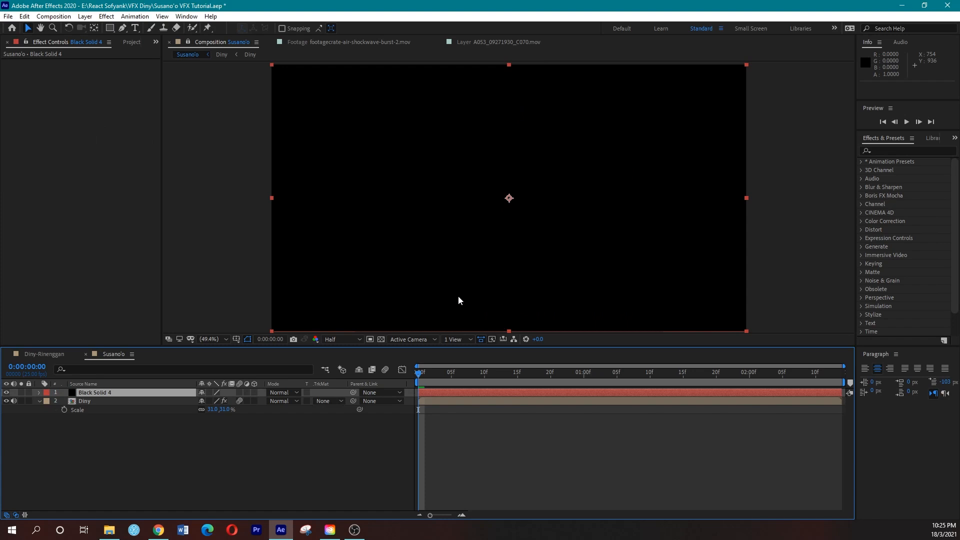
pyautogui.press('Delete')
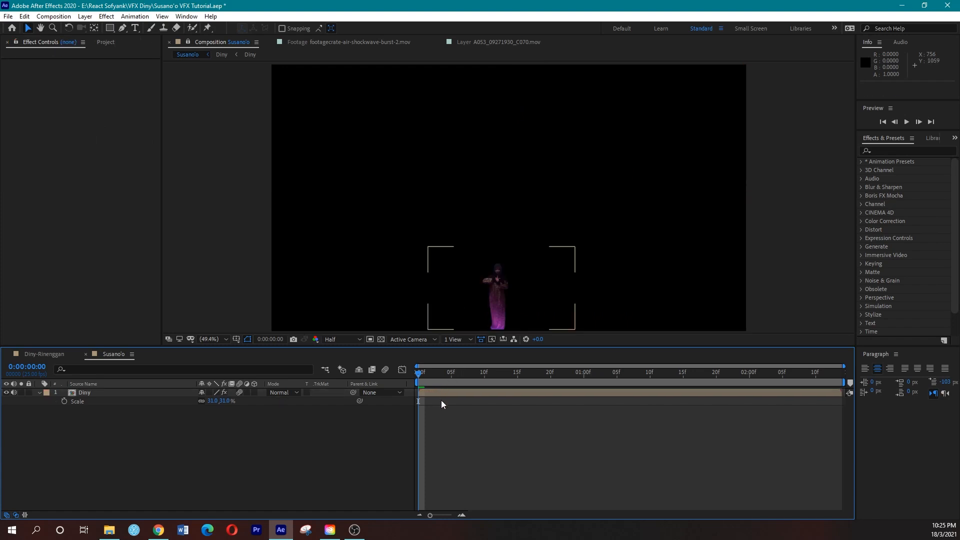
# Add a black 1920 × 1080 px solid and place it beneath the performer layer as the background
pyautogui.hotkey('ctrl', 'y')
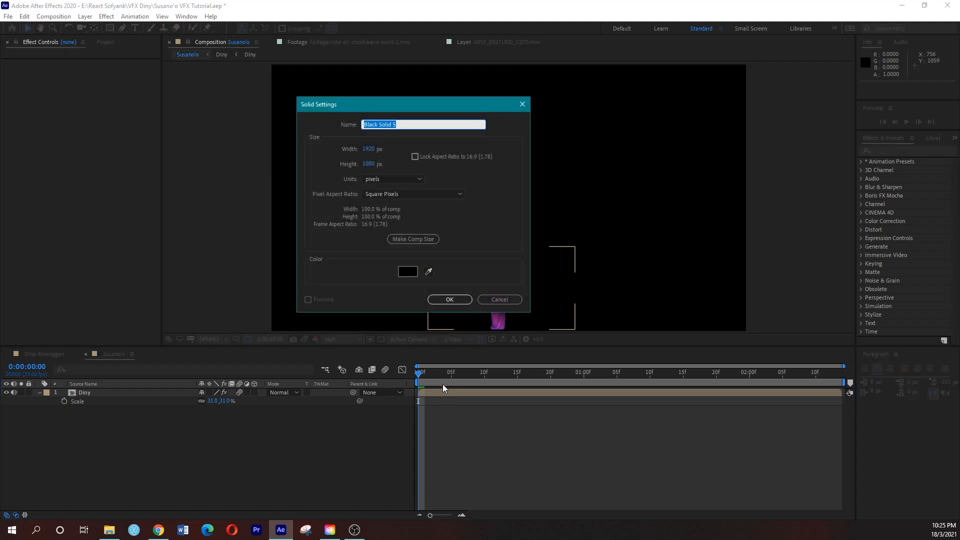
pyautogui.click(449, 300)
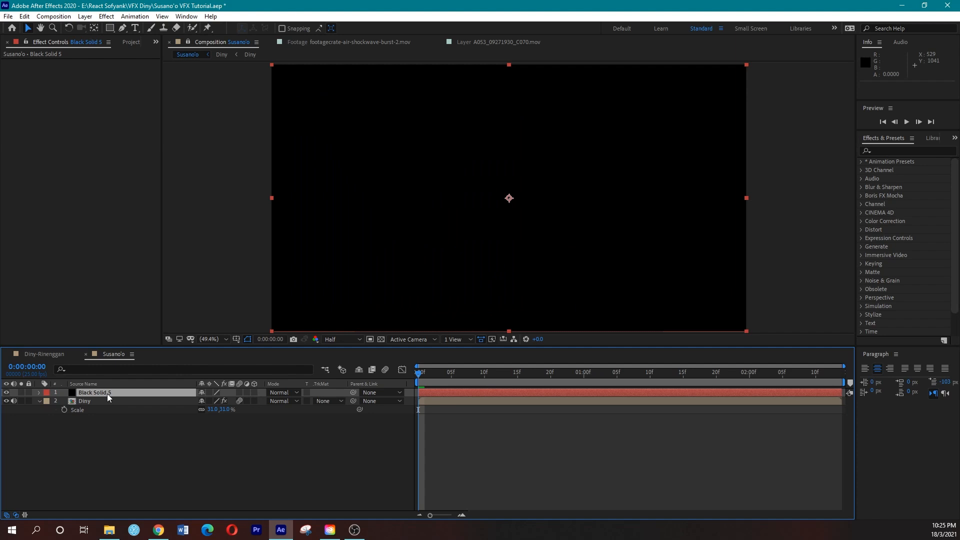
pyautogui.moveTo(128, 408); pyautogui.dragTo(133, 423)
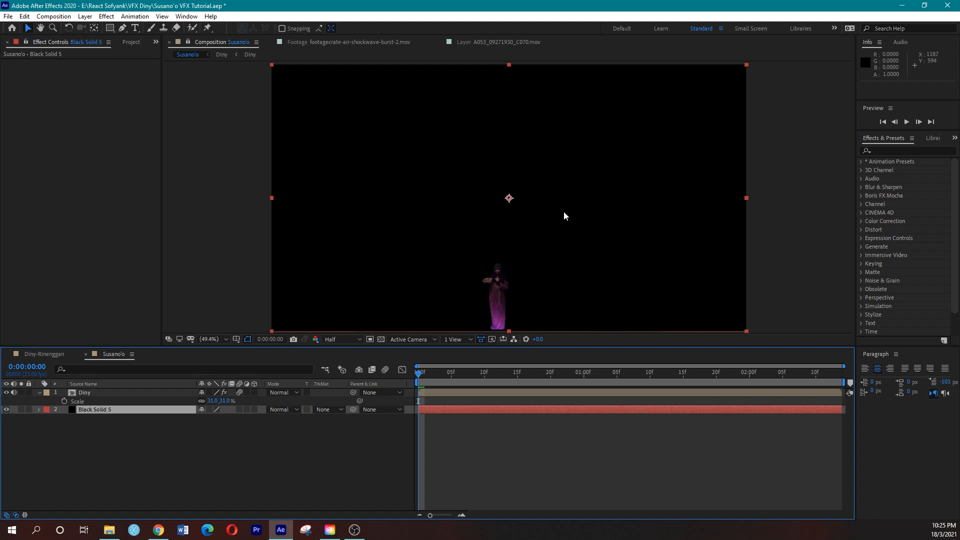
# Look through the Susano'o, Particle, Magic Power, Fire & Sparks, Dust & Smokes and Debris folders among the project's VFX assets
pyautogui.click(128, 42)
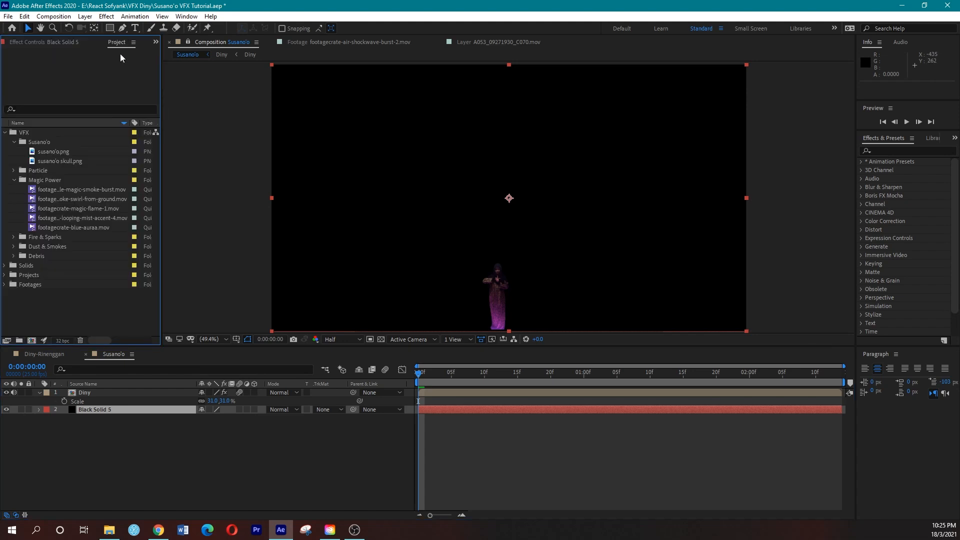
pyautogui.click(14, 142)
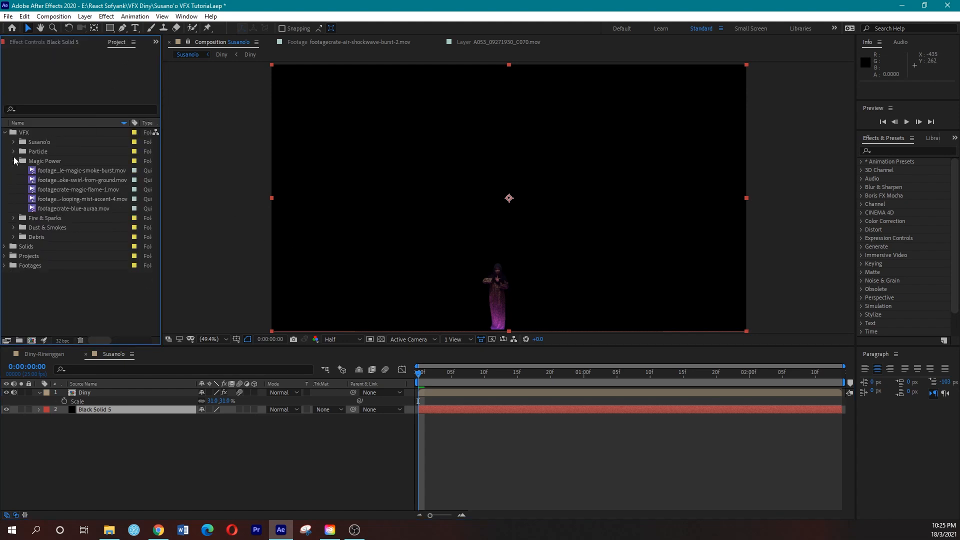
pyautogui.click(14, 161)
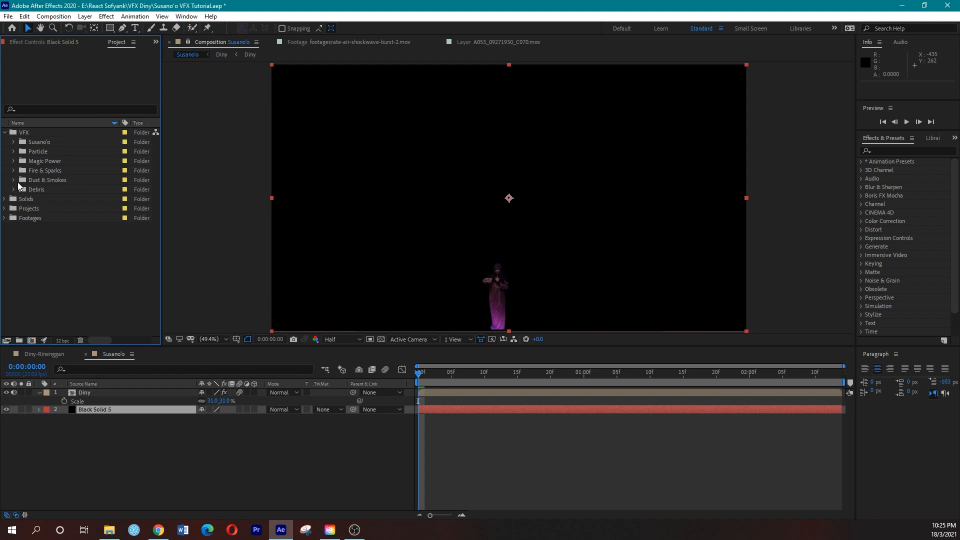
pyautogui.click(14, 152)
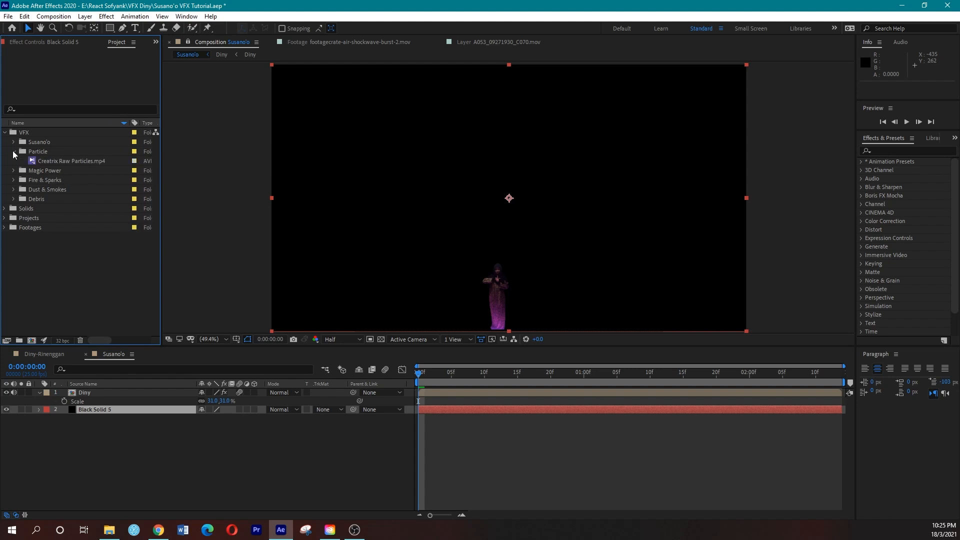
pyautogui.click(14, 153)
pyautogui.click(13, 161)
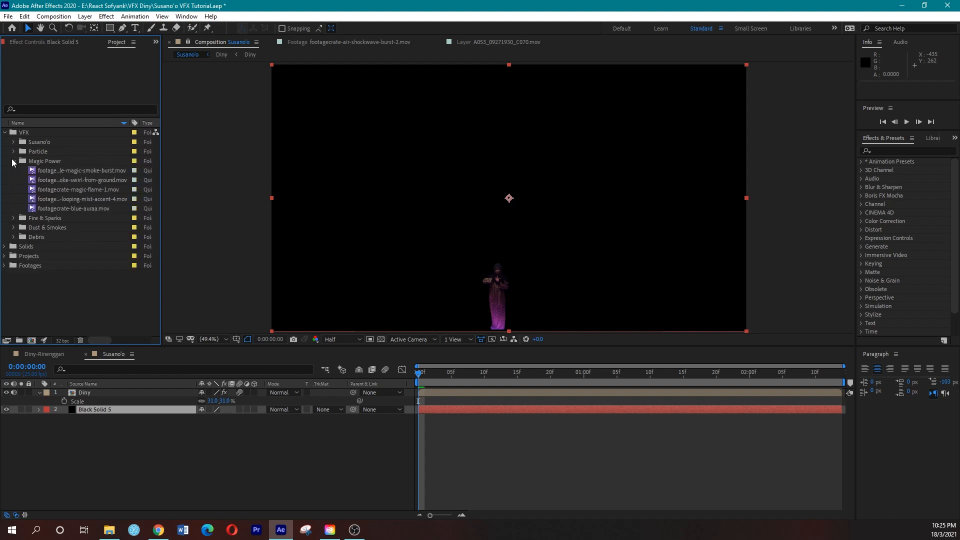
pyautogui.click(13, 161)
pyautogui.click(14, 171)
pyautogui.click(14, 170)
pyautogui.click(14, 180)
pyautogui.click(13, 180)
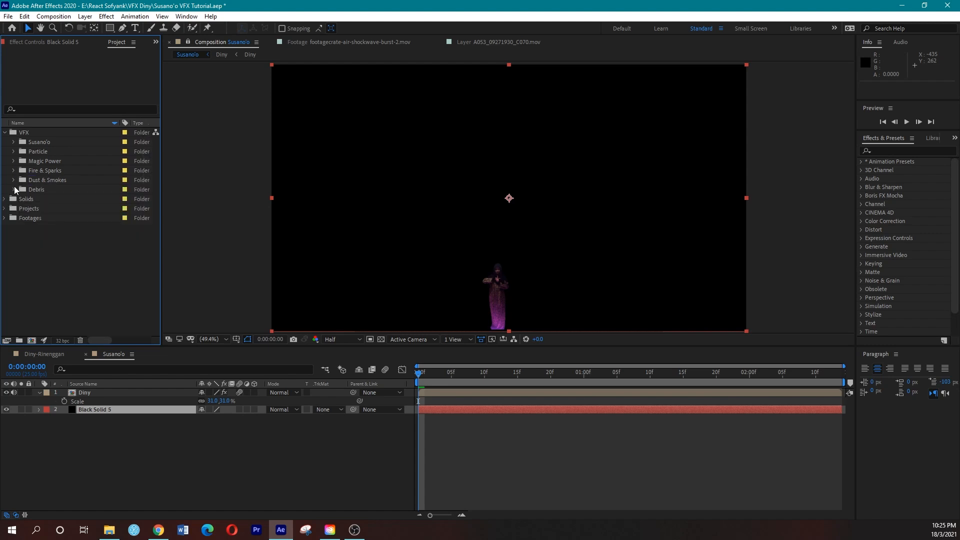
pyautogui.click(14, 190)
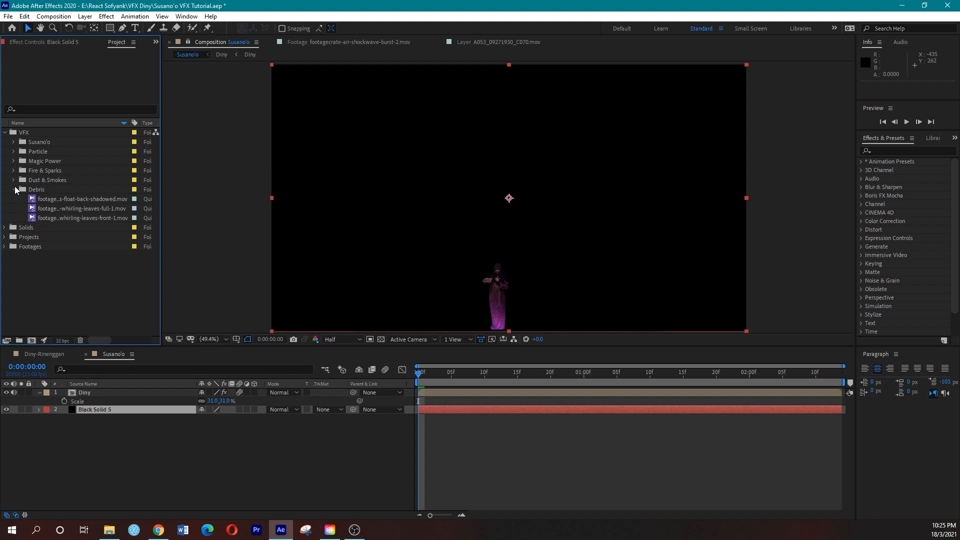
pyautogui.click(14, 187)
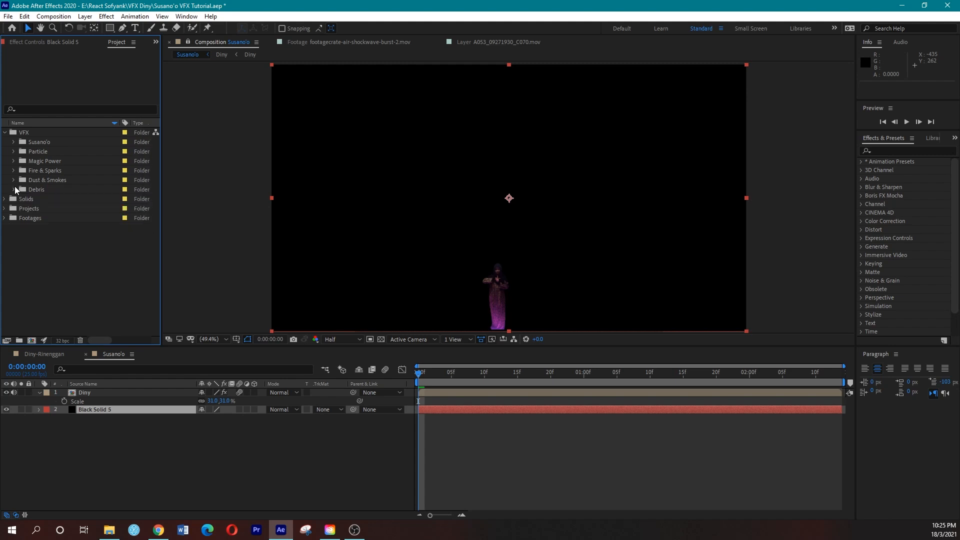
# Widen the project list and its Name column to read the full clip names in the Dust & Smokes folder
pyautogui.click(14, 180)
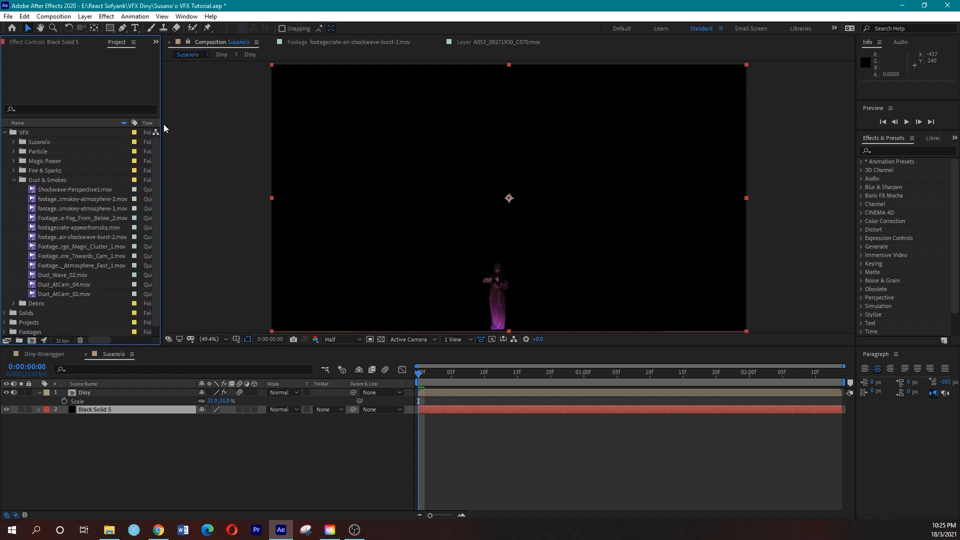
pyautogui.moveTo(161, 129); pyautogui.dragTo(195, 131)
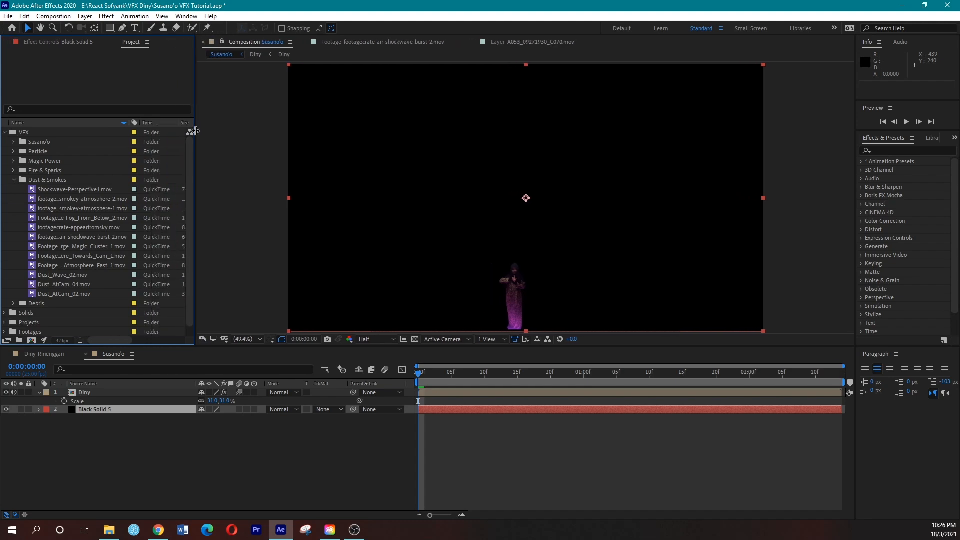
pyautogui.moveTo(132, 122); pyautogui.dragTo(154, 122)
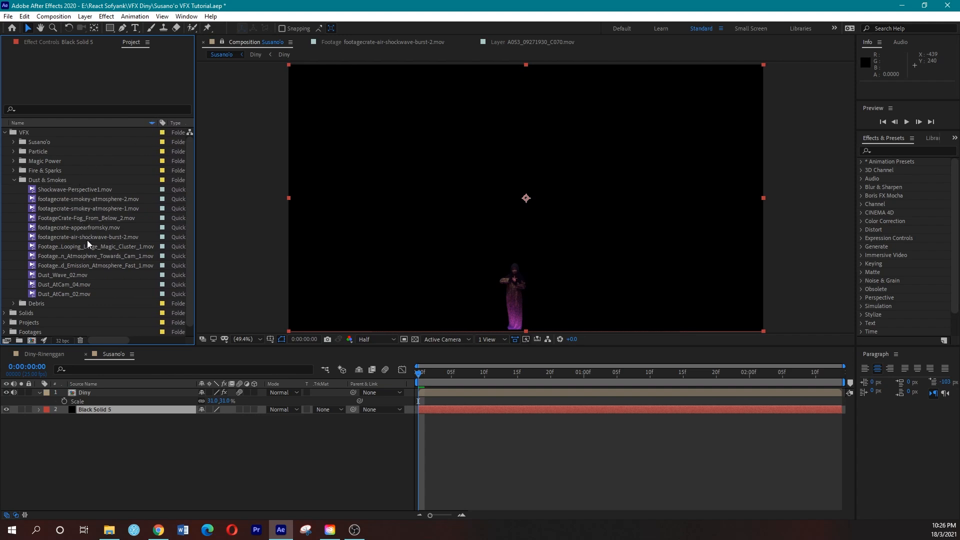
pyautogui.click(14, 180)
# Add footagecrate-looping-mist-accent-4.mov from the Magic Power folder to the Susano'o composition as the top layer, above the performer
pyautogui.click(15, 161)
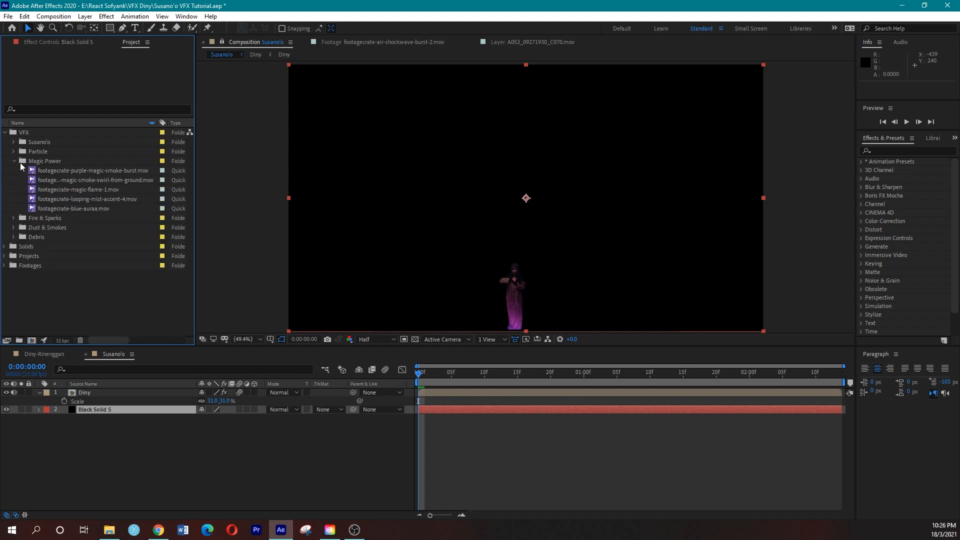
pyautogui.click(98, 199)
pyautogui.doubleClick(100, 199)
pyautogui.moveTo(221, 314)
pyautogui.mouseDown()
pyautogui.moveTo(493, 348)
pyautogui.moveTo(784, 335)
pyautogui.moveTo(701, 341)
pyautogui.moveTo(211, 316)
pyautogui.mouseUp()
pyautogui.moveTo(109, 201); pyautogui.dragTo(126, 392)
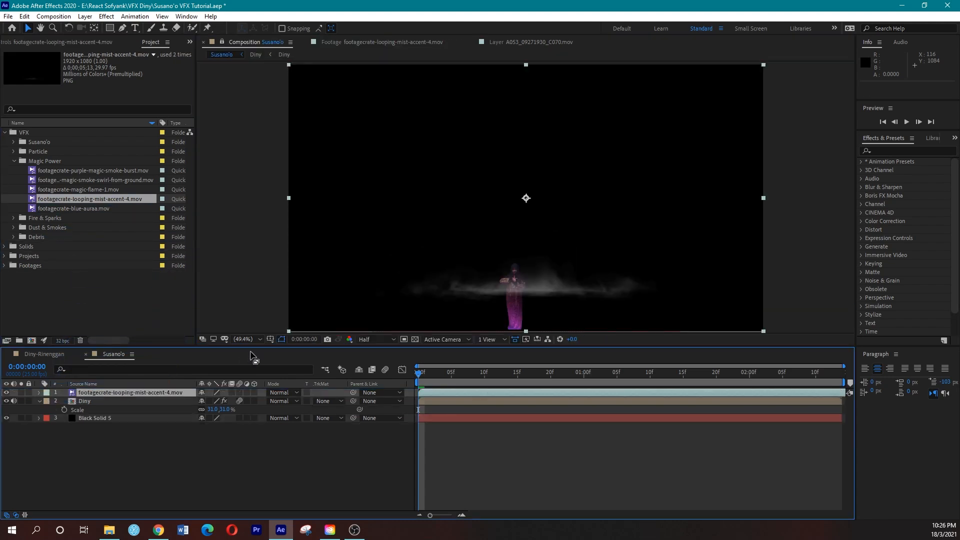
# Scale the mist layer to 60%, lower it to the performer's feet at the frame's bottom edge, and preview the playback
pyautogui.moveTo(561, 293); pyautogui.dragTo(540, 324)
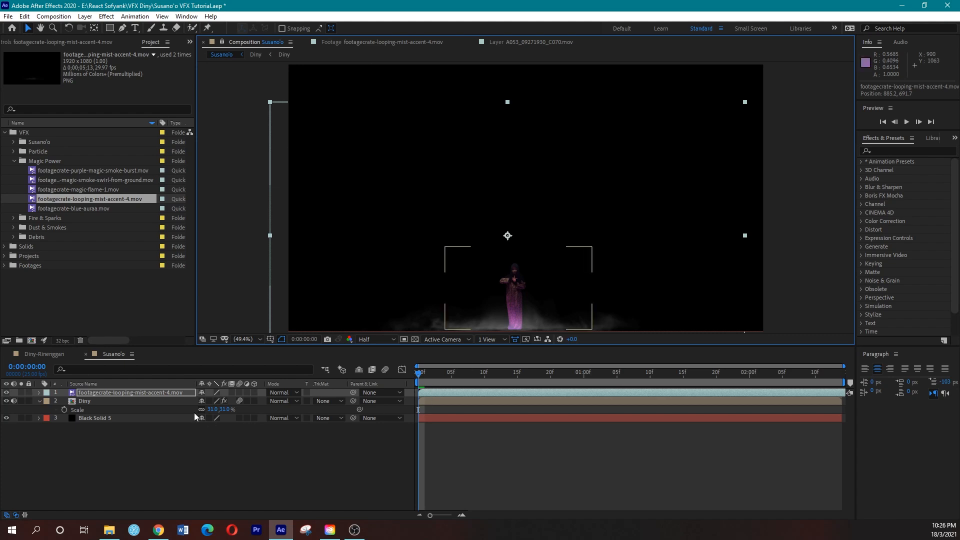
pyautogui.press('s')
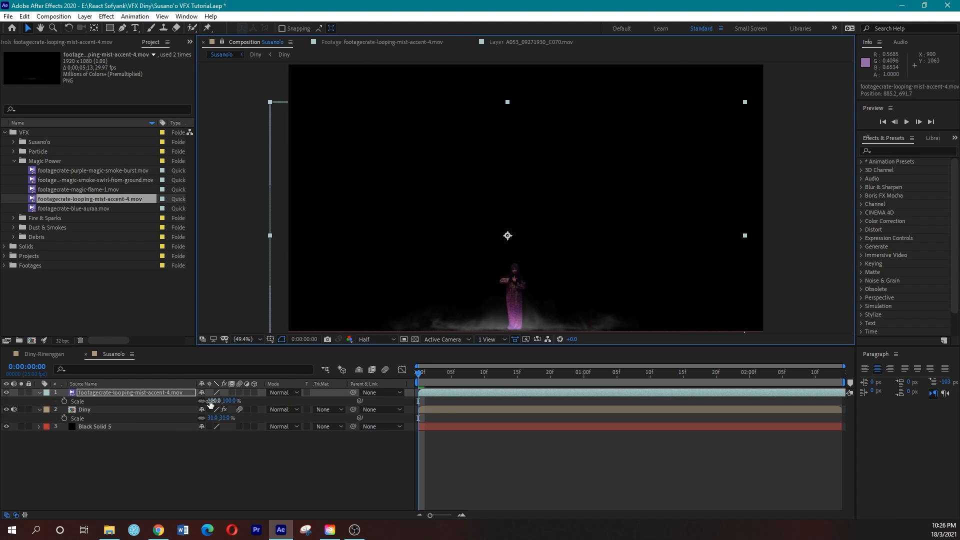
pyautogui.moveTo(213, 404); pyautogui.dragTo(186, 400)
pyautogui.moveTo(540, 287); pyautogui.dragTo(541, 326)
pyautogui.press('space')
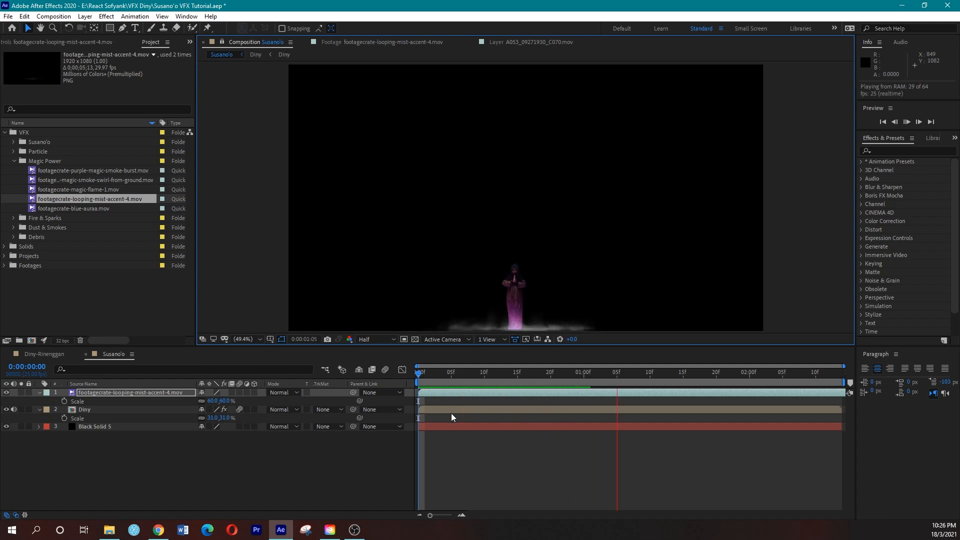
pyautogui.press('space')
# Set the mist layer's scale to 54%, move it to about position 897, 870, and play back the composition
pyautogui.moveTo(225, 403); pyautogui.dragTo(221, 401)
pyautogui.click(224, 401)
pyautogui.click(452, 402)
pyautogui.moveTo(533, 323); pyautogui.dragTo(529, 333)
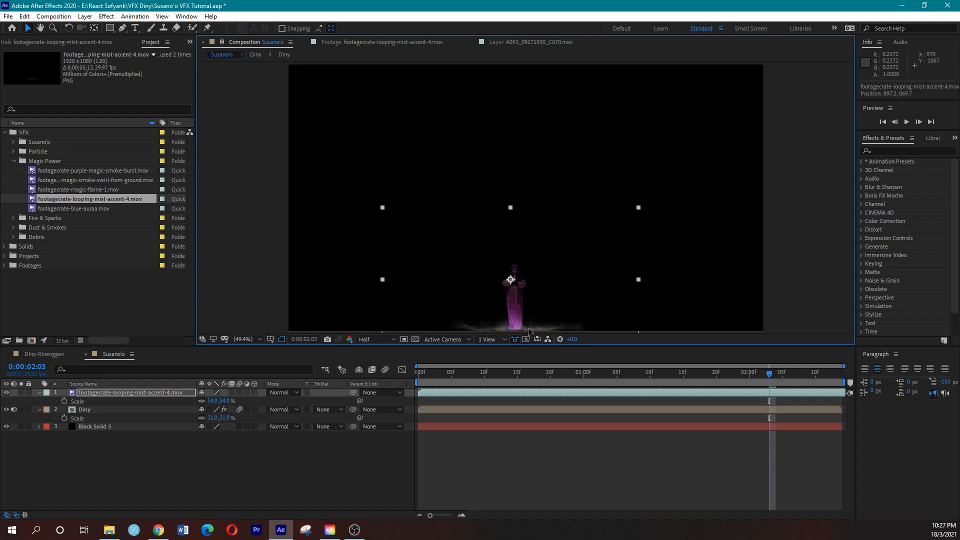
pyautogui.press('space')
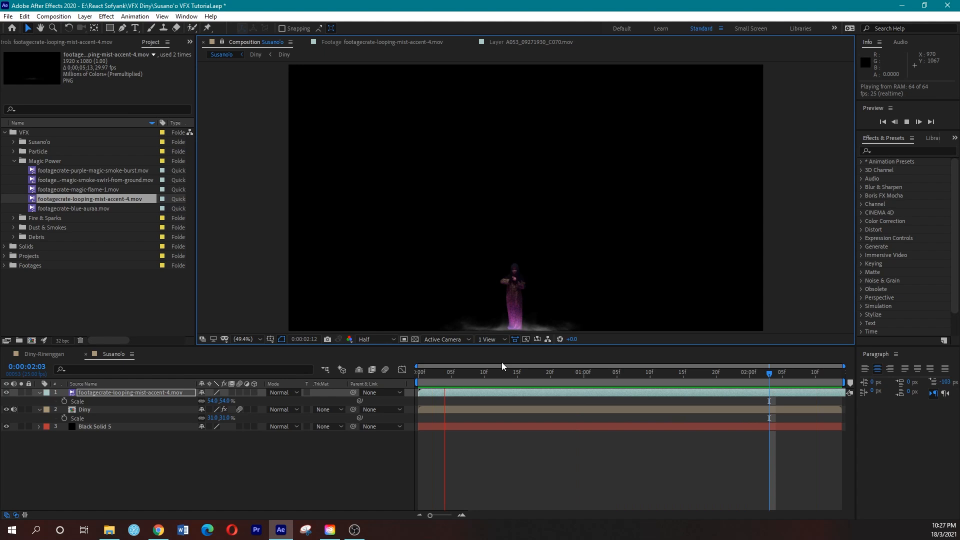
pyautogui.press('space')
# Collapse the mist and performer layers' properties and scrub the timeline to 0:00:00:23 to examine the mist at the performer's feet
pyautogui.click(40, 392)
pyautogui.click(40, 401)
pyautogui.click(93, 392)
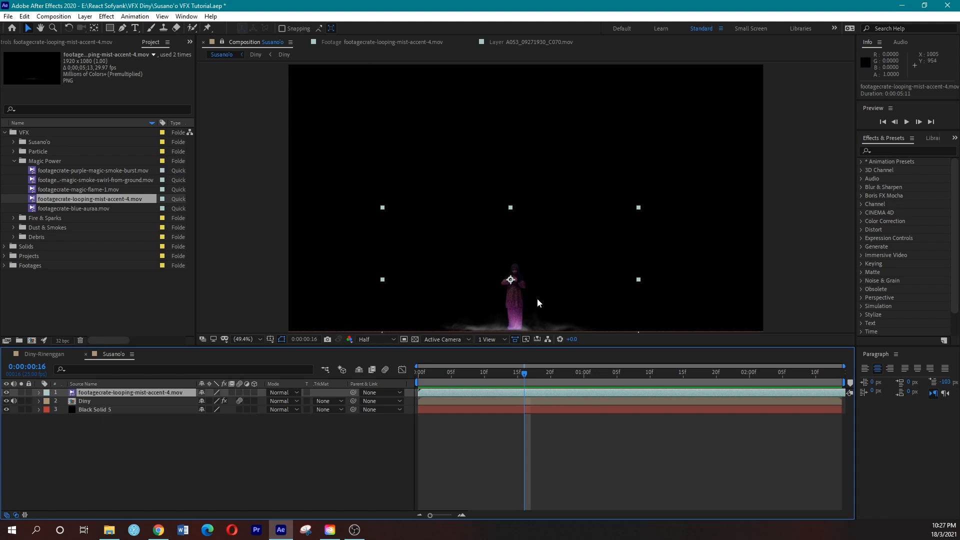
pyautogui.moveTo(428, 374); pyautogui.dragTo(550, 374)
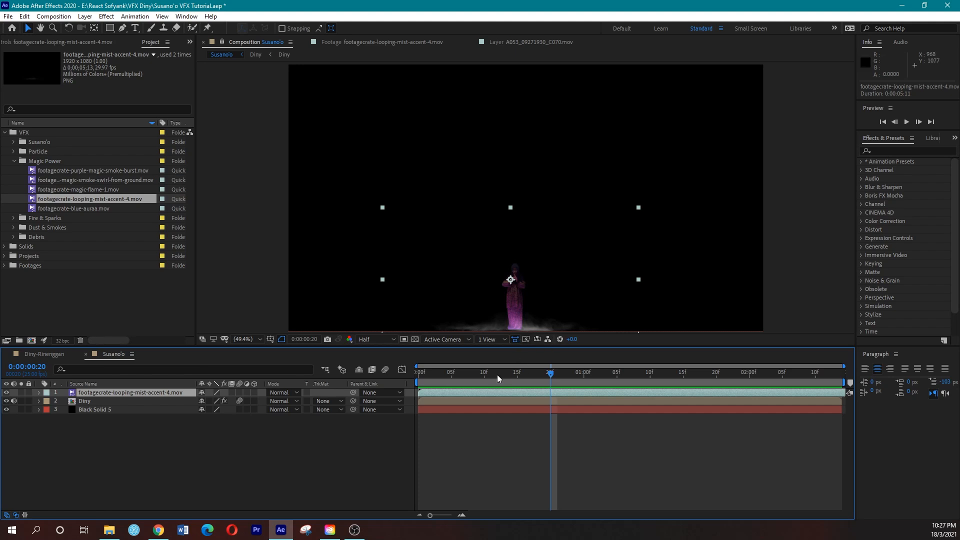
pyautogui.click(570, 379)
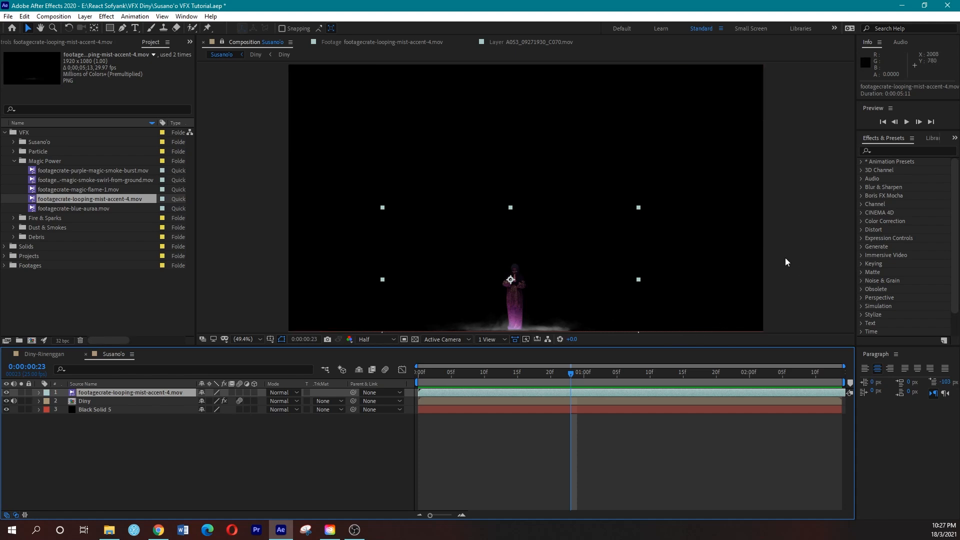
# Search the effects and presets for "vc" and deselect the mist layer
pyautogui.click(878, 151)
pyautogui.write('v')
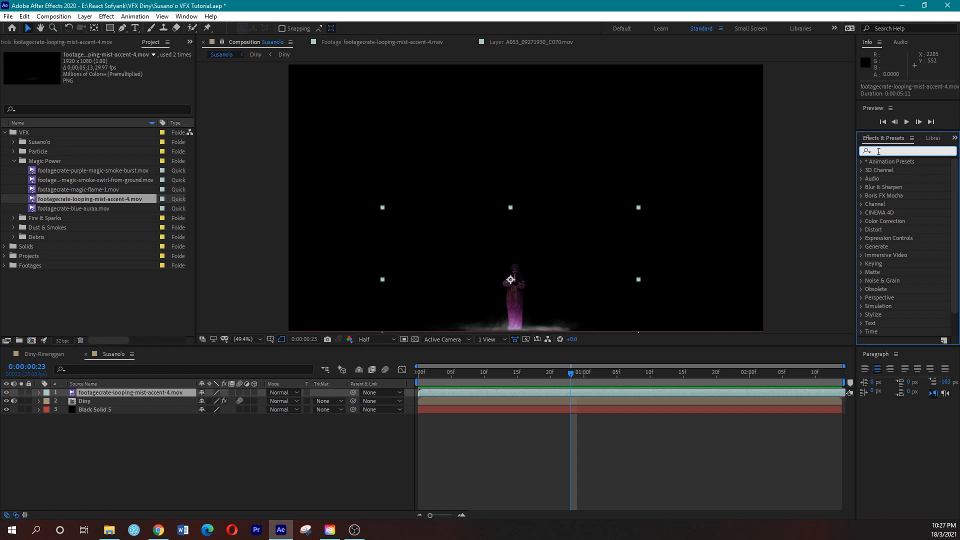
pyautogui.write('c')
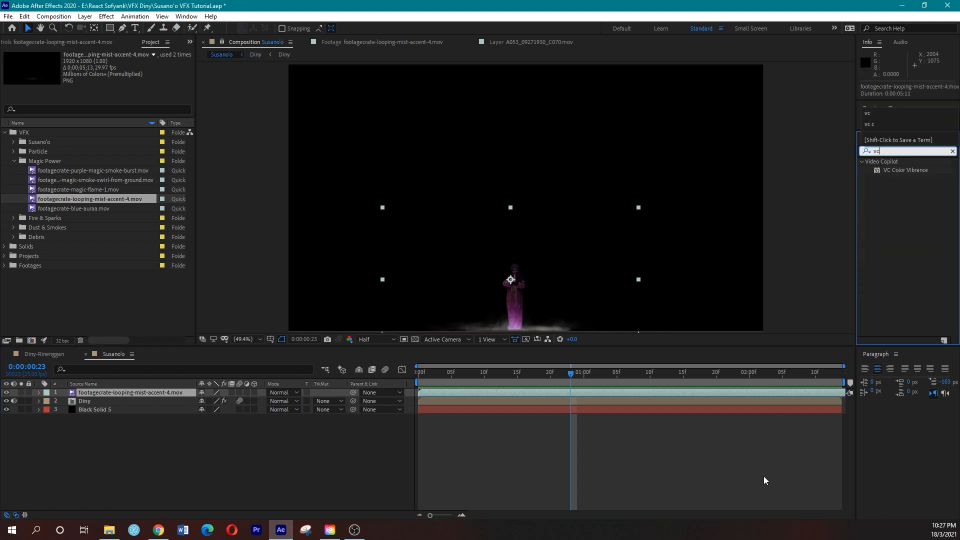
pyautogui.click(761, 449)
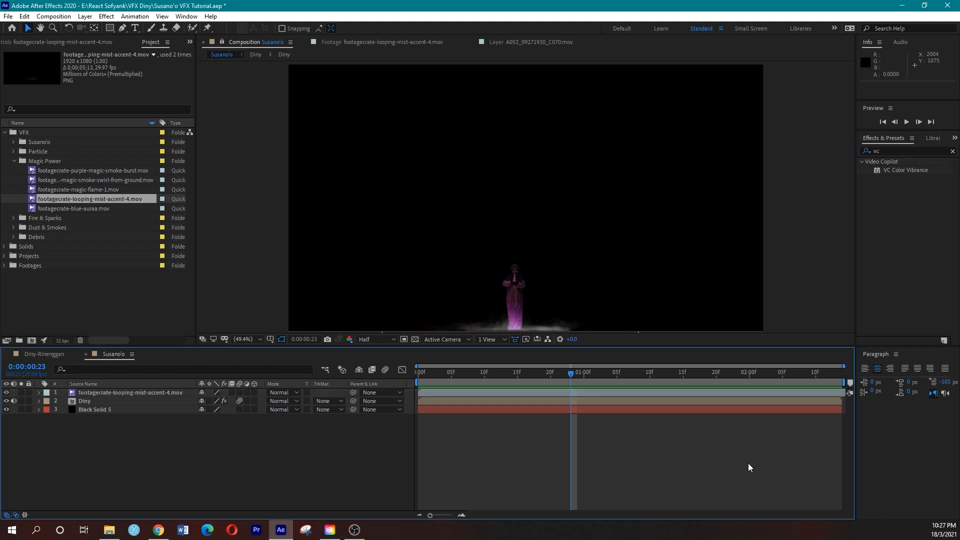
# Switch to Chrome and browse the Live-Action Atmosphere clips in FootageCrate's Dust & Smoke category
pyautogui.click(158, 530)
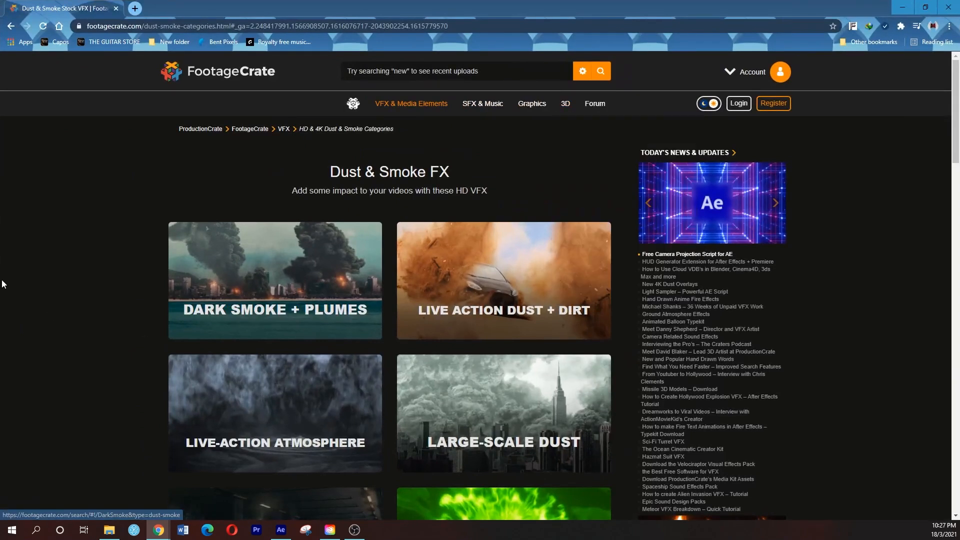
pyautogui.scroll(-3, 271, 200)
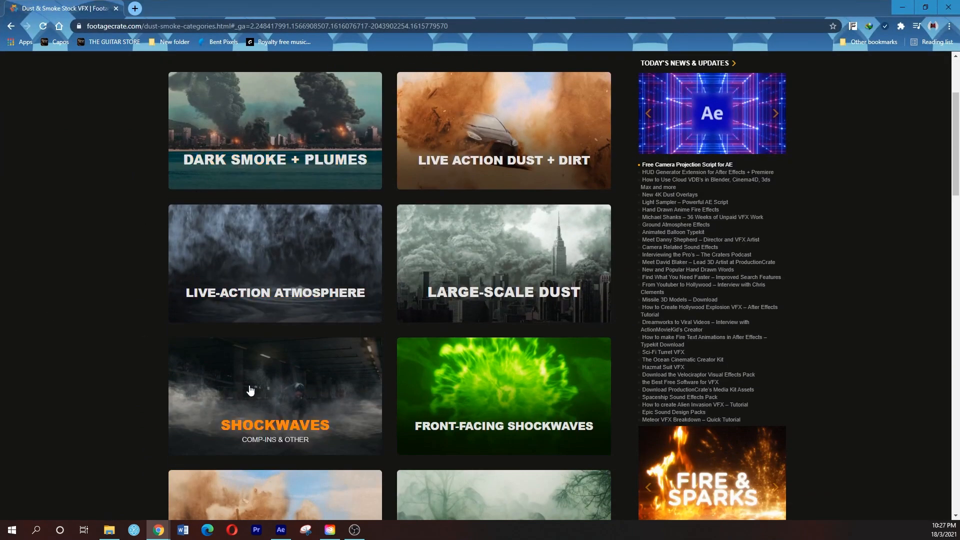
pyautogui.click(286, 255)
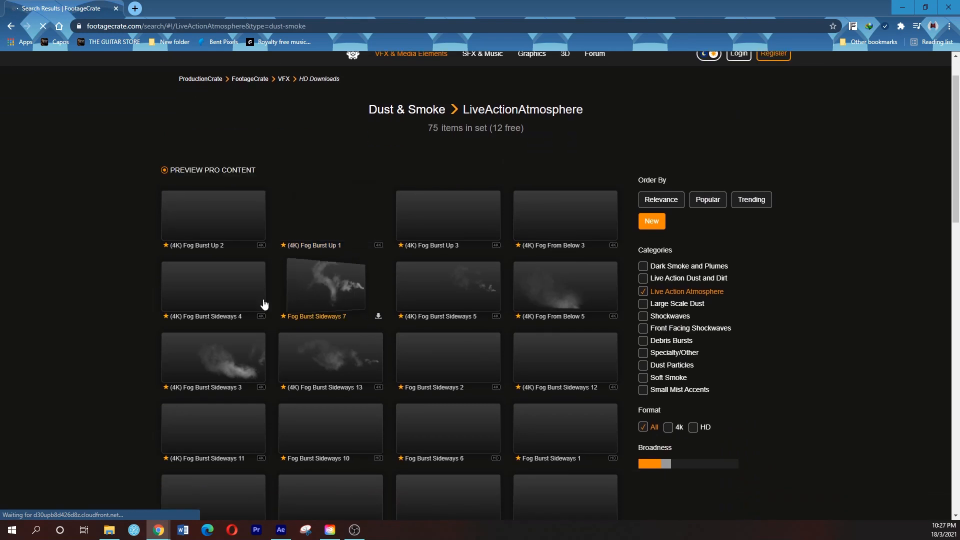
pyautogui.scroll(-2, 177, 305)
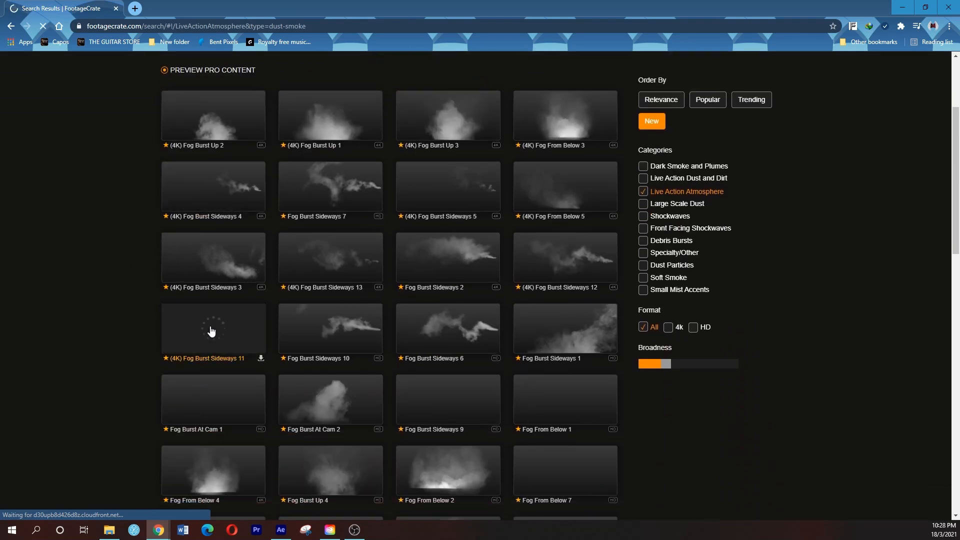
pyautogui.moveTo(214, 325)
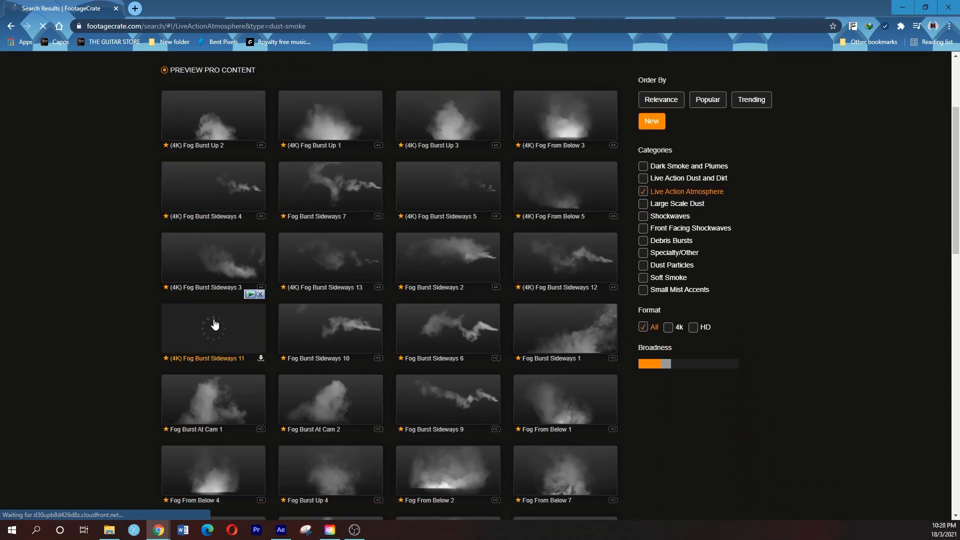
pyautogui.scroll(-3, 247, 311)
pyautogui.scroll(3, 251, 310)
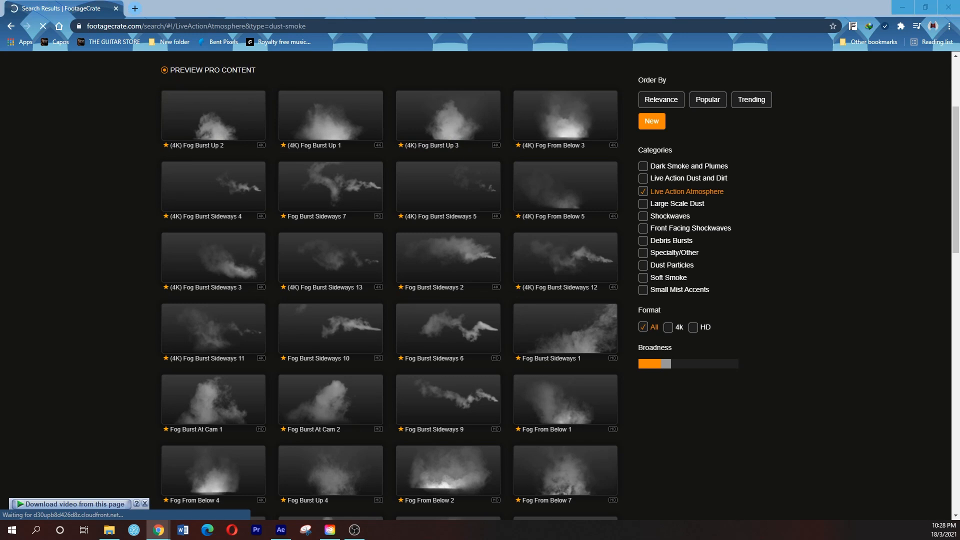
# Look through the features and versions on Video Copilot's Action Essentials 2 page, and close it to return to the FootageCrate results
pyautogui.moveTo(501, 78); pyautogui.dragTo(283, 8)
pyautogui.scroll(-4, 307, 190)
pyautogui.scroll(-4, 300, 259)
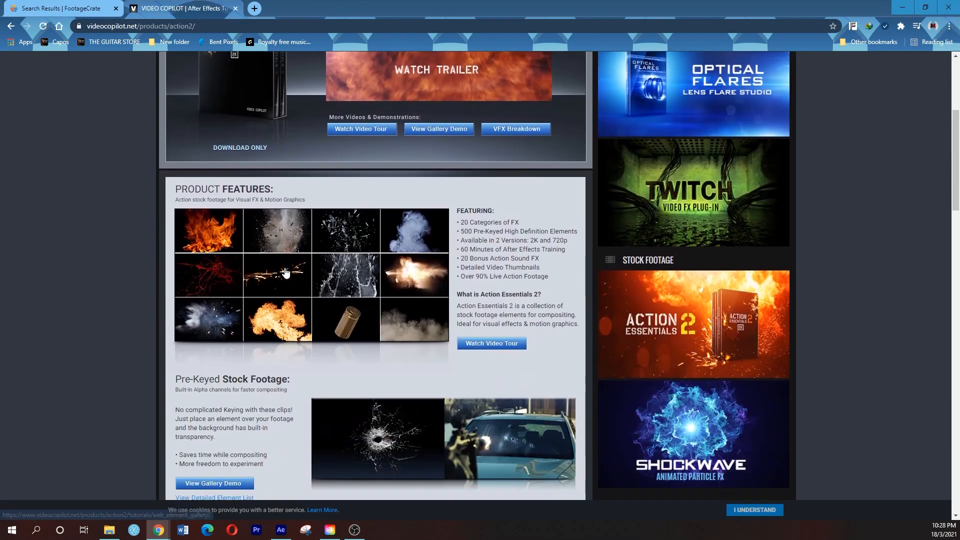
pyautogui.scroll(-5, 376, 220)
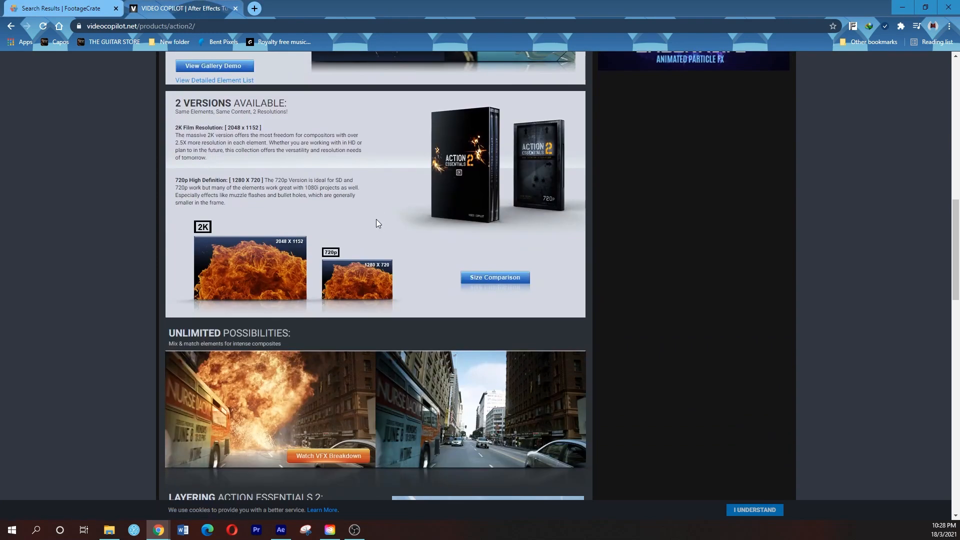
pyautogui.scroll(-3, 376, 220)
pyautogui.scroll(10, 284, 270)
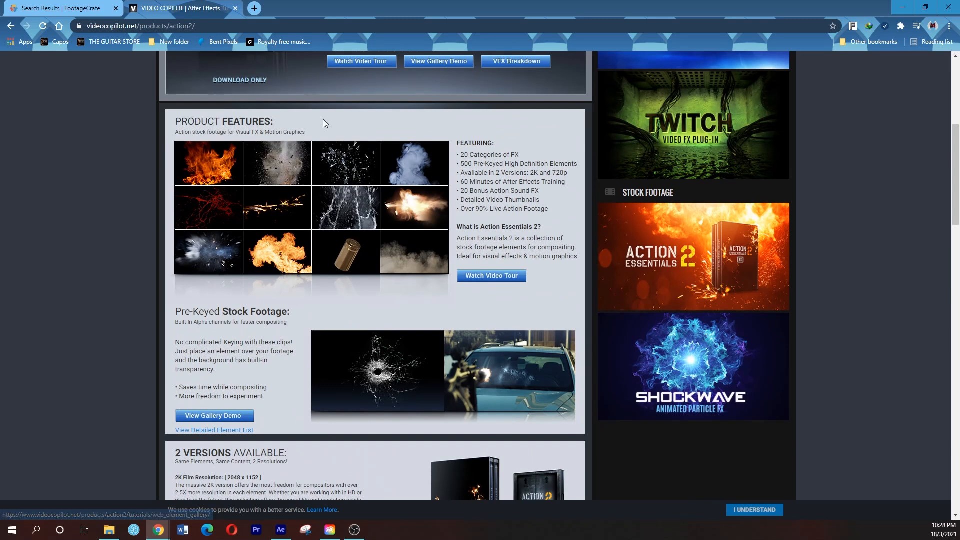
pyautogui.click(81, 5)
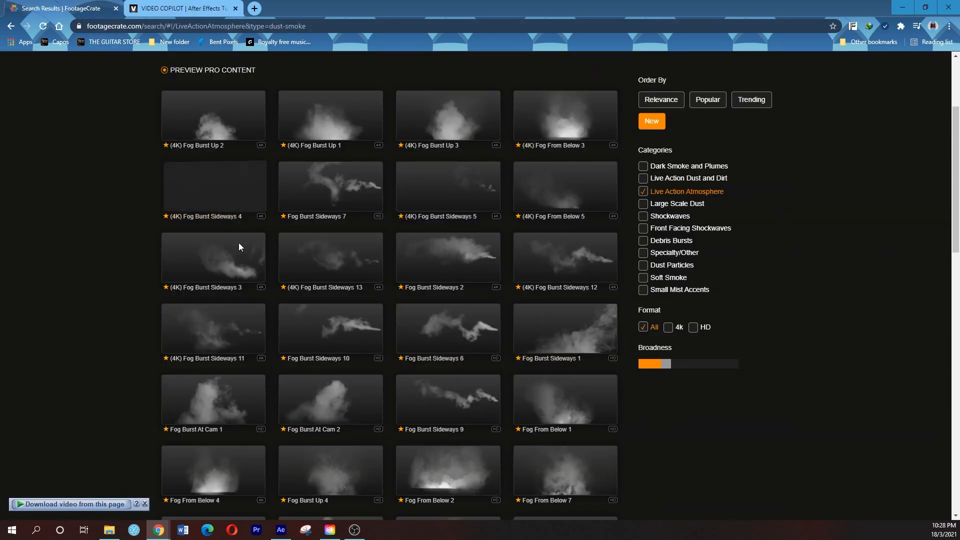
pyautogui.click(235, 8)
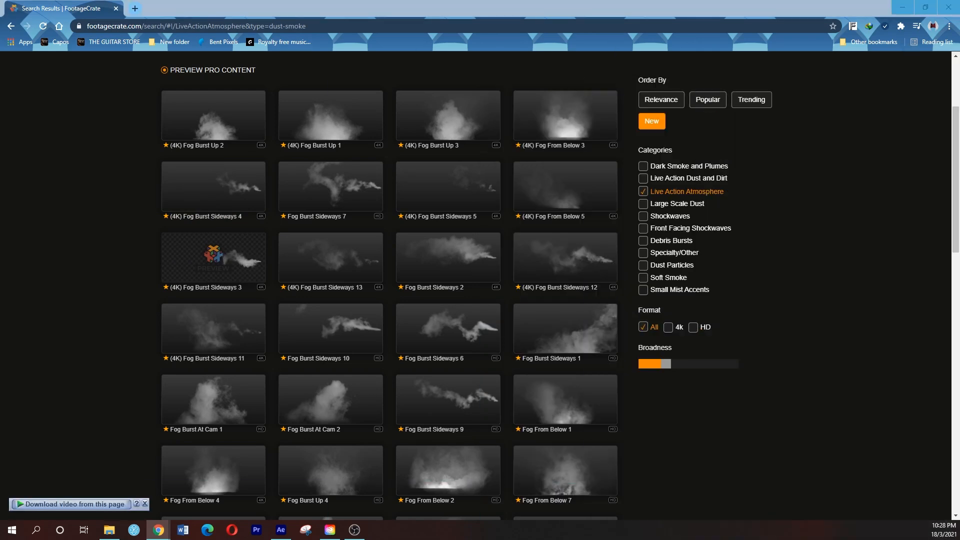
# Switch to After Effects and apply the VC Color Vibrance effect to the looping mist layer
pyautogui.moveTo(202, 5); pyautogui.dragTo(959, 2)
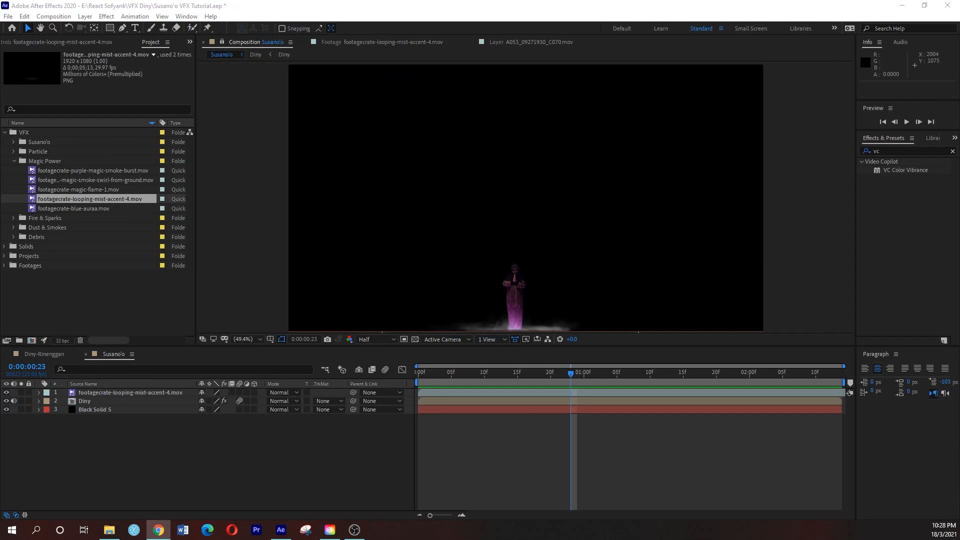
pyautogui.click(490, 416)
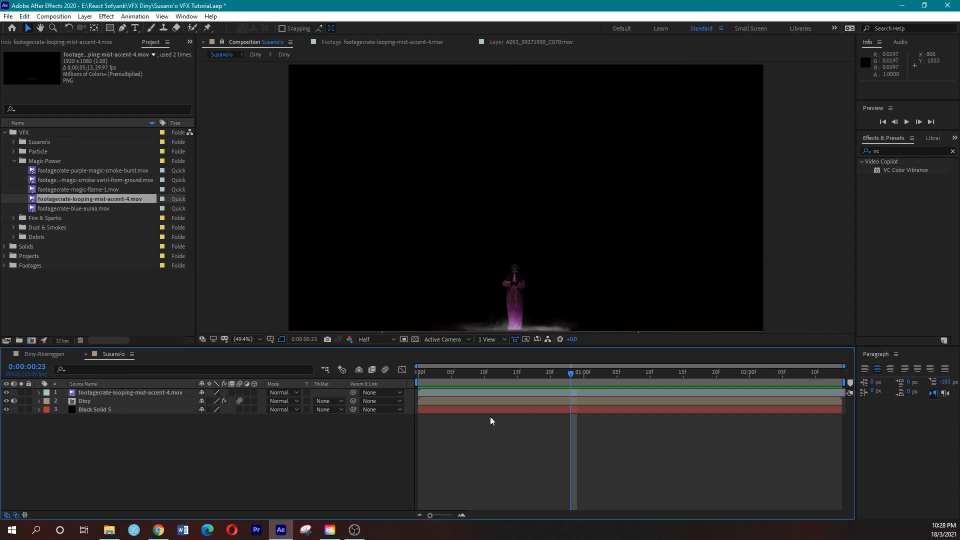
pyautogui.click(503, 395)
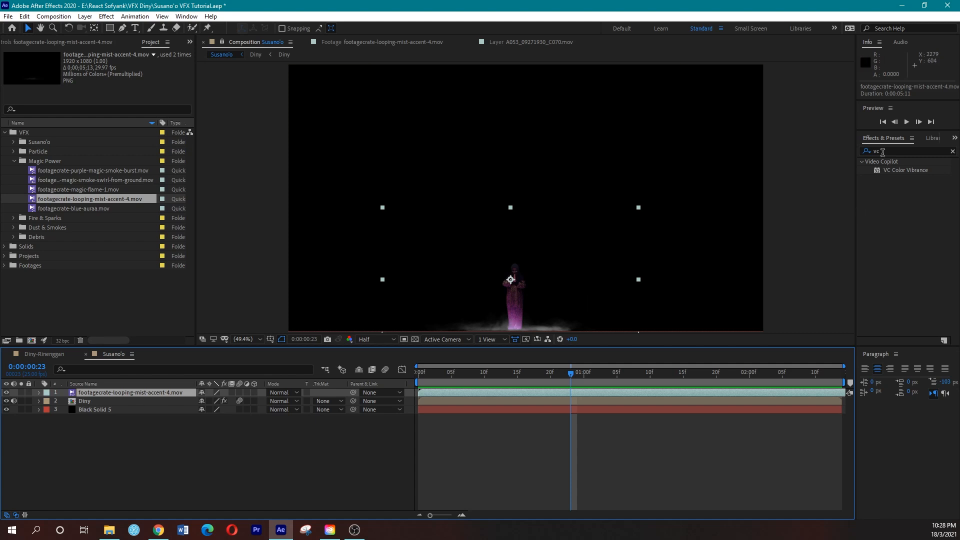
pyautogui.click(887, 151)
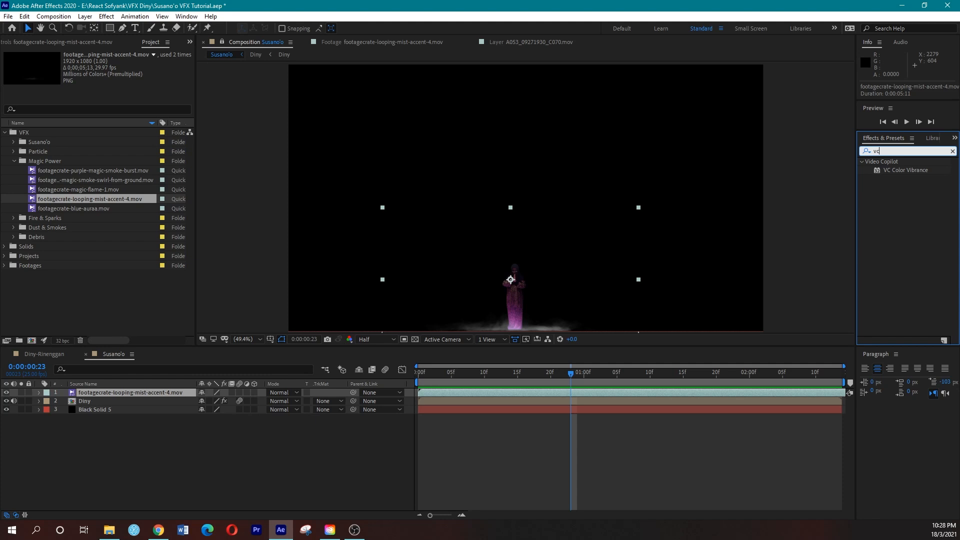
pyautogui.hotkey('alt', 'Tab')
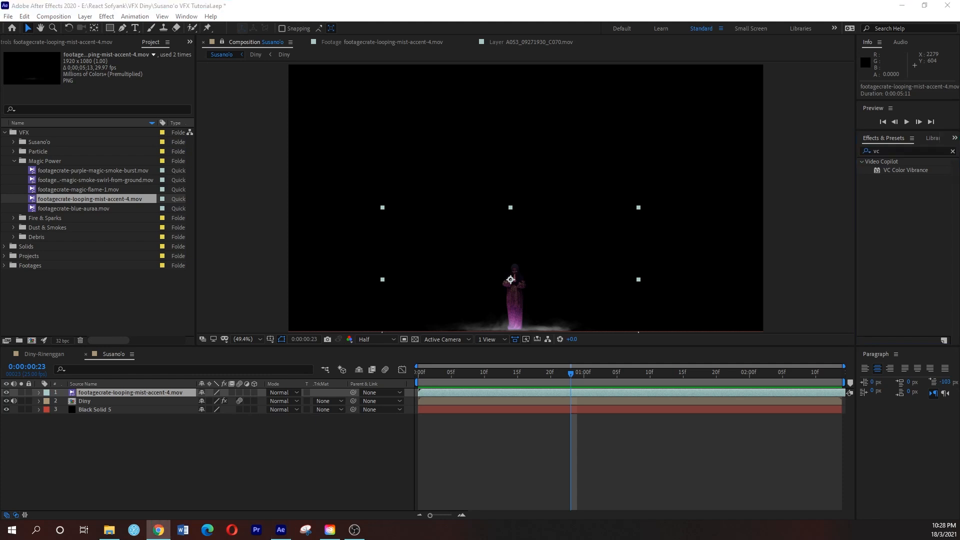
pyautogui.moveTo(959, 60); pyautogui.dragTo(401, 2)
pyautogui.moveTo(890, 170); pyautogui.dragTo(554, 392)
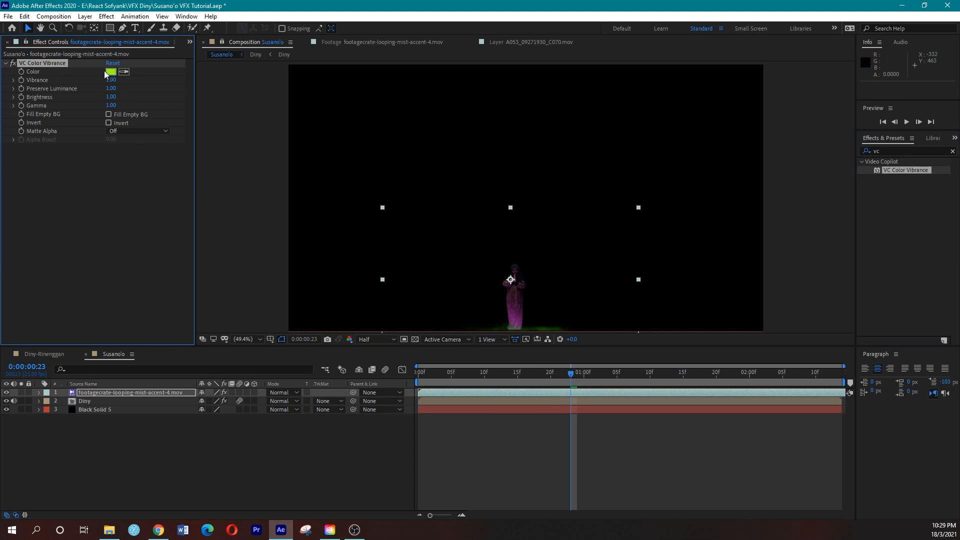
# Change the mist layer's VC Color Vibrance color to magenta
pyautogui.click(43, 62)
pyautogui.click(112, 71)
pyautogui.moveTo(483, 168); pyautogui.dragTo(201, 167)
pyautogui.click(244, 201)
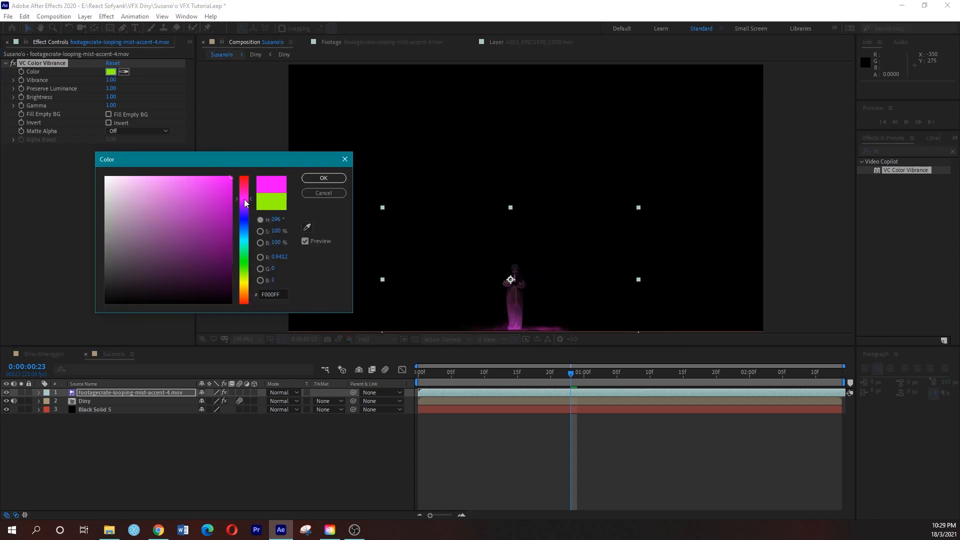
pyautogui.moveTo(242, 199); pyautogui.dragTo(242, 197)
pyautogui.click(324, 178)
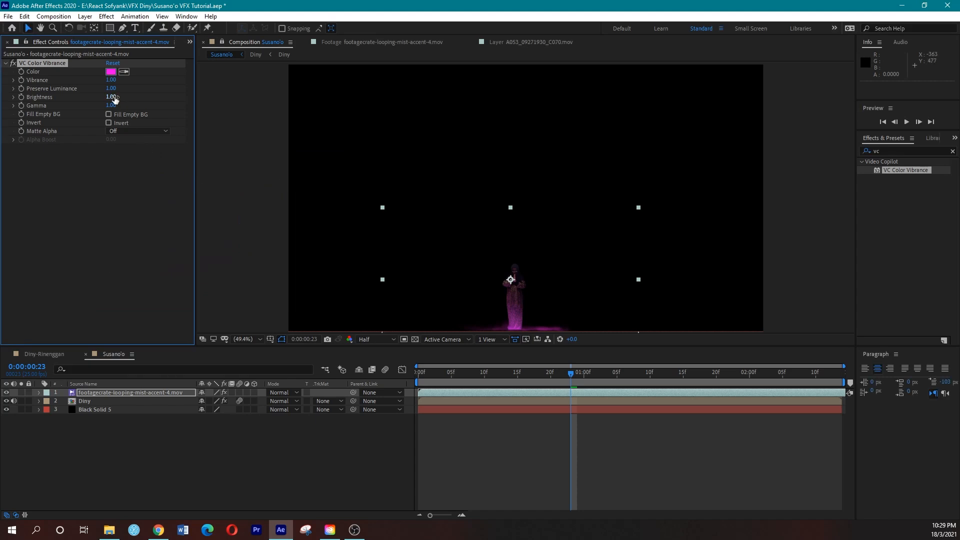
# Set the mist's Color Vibrance brightness to 1.44 and gamma to 1.20, and preview the composition from the start
pyautogui.moveTo(114, 99); pyautogui.dragTo(142, 98)
pyautogui.moveTo(114, 107)
pyautogui.mouseDown()
pyautogui.moveTo(127, 103)
pyautogui.moveTo(119, 103)
pyautogui.mouseUp()
pyautogui.click(418, 376)
pyautogui.press('space')
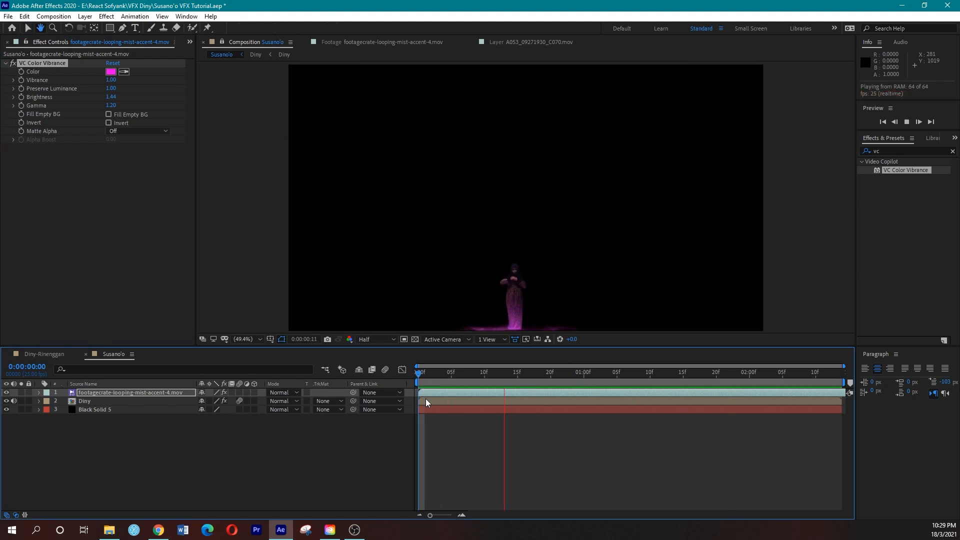
pyautogui.press('space')
pyautogui.moveTo(485, 375); pyautogui.dragTo(465, 374)
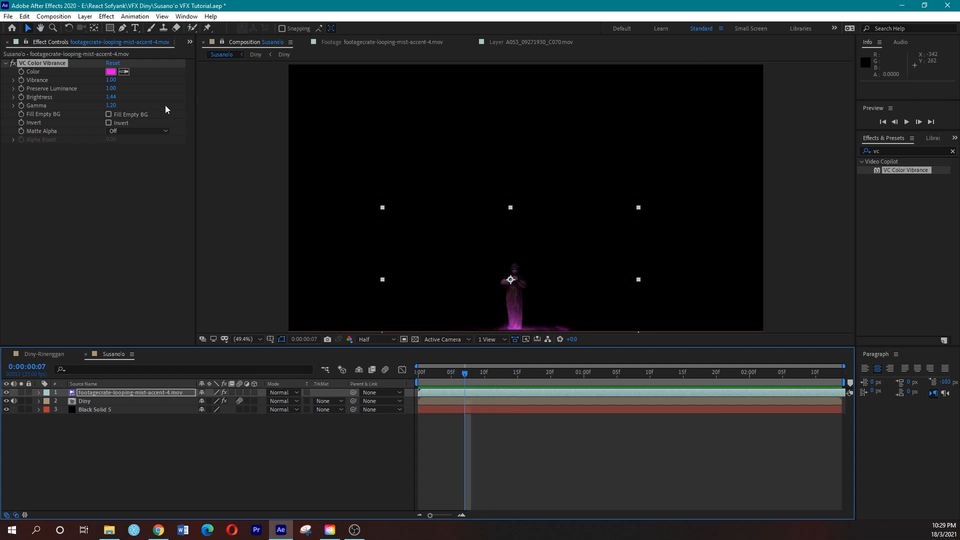
# Refine the mist's Color Vibrance to vibrance 1.19, brightness 1.40 and gamma 1.60, checking it in a preview, and save the project
pyautogui.moveTo(110, 80); pyautogui.dragTo(126, 103)
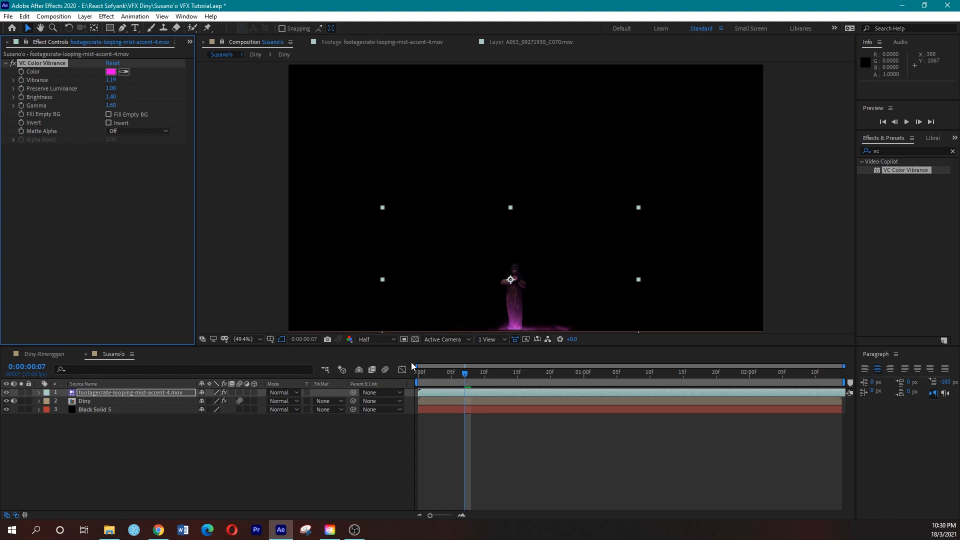
pyautogui.click(420, 380)
pyautogui.press('space')
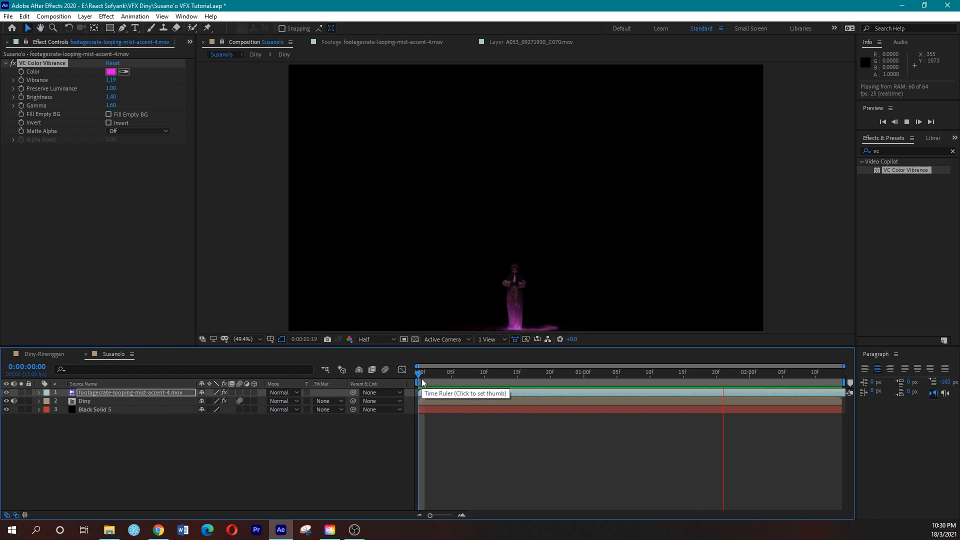
pyautogui.press('space')
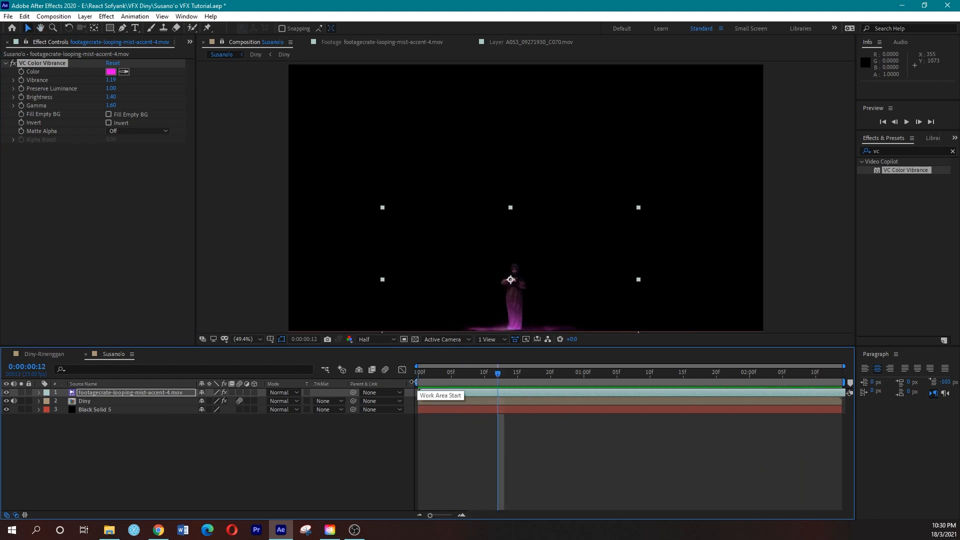
pyautogui.hotkey('ctrl', 's')
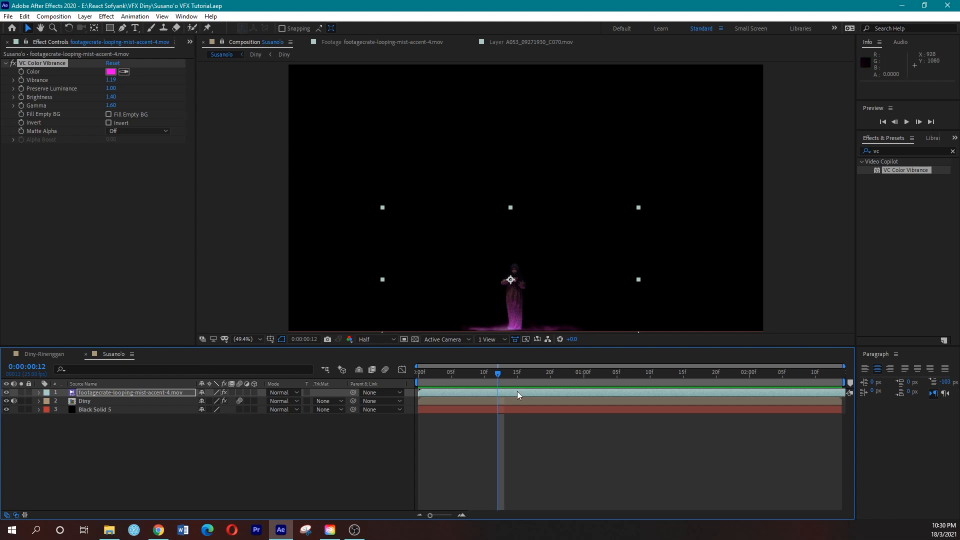
# Move to 0:00:00:11 and create a 1920 × 1080 px magenta solid above the mist layer
pyautogui.moveTo(476, 379); pyautogui.dragTo(492, 378)
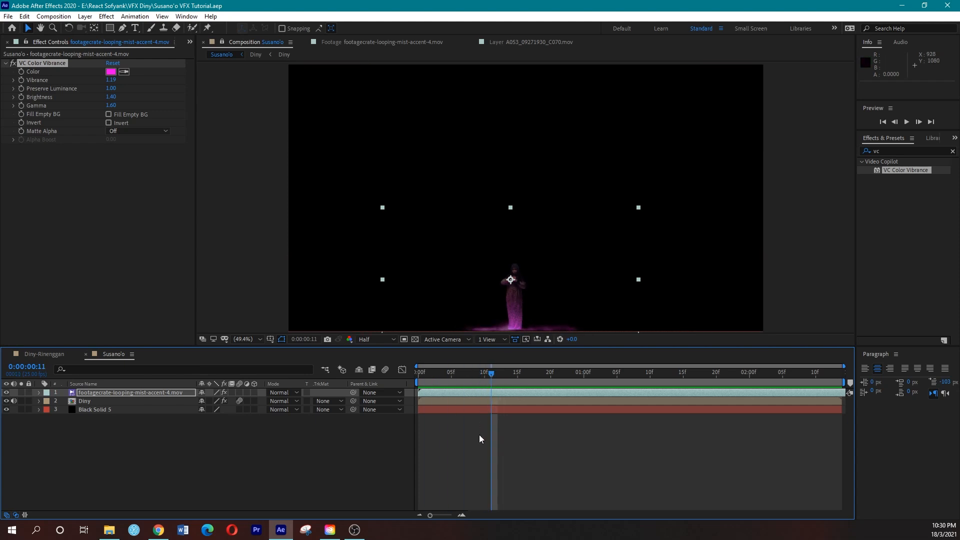
pyautogui.click(479, 432)
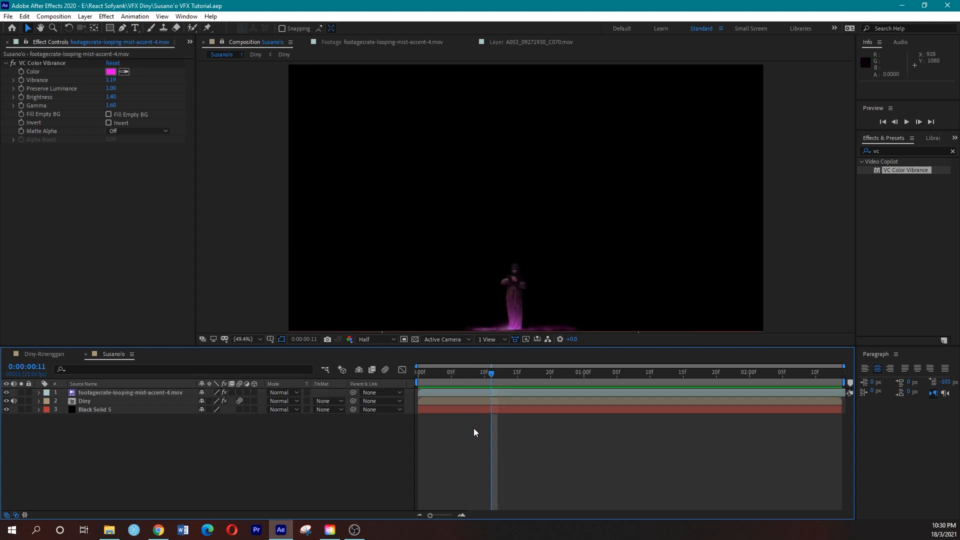
pyautogui.click(85, 17)
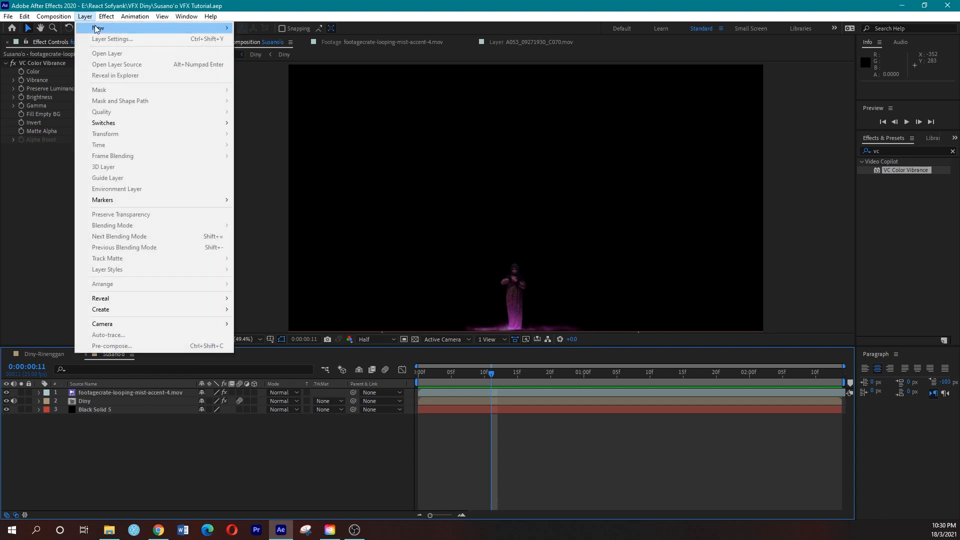
pyautogui.moveTo(163, 30)
pyautogui.click(267, 38)
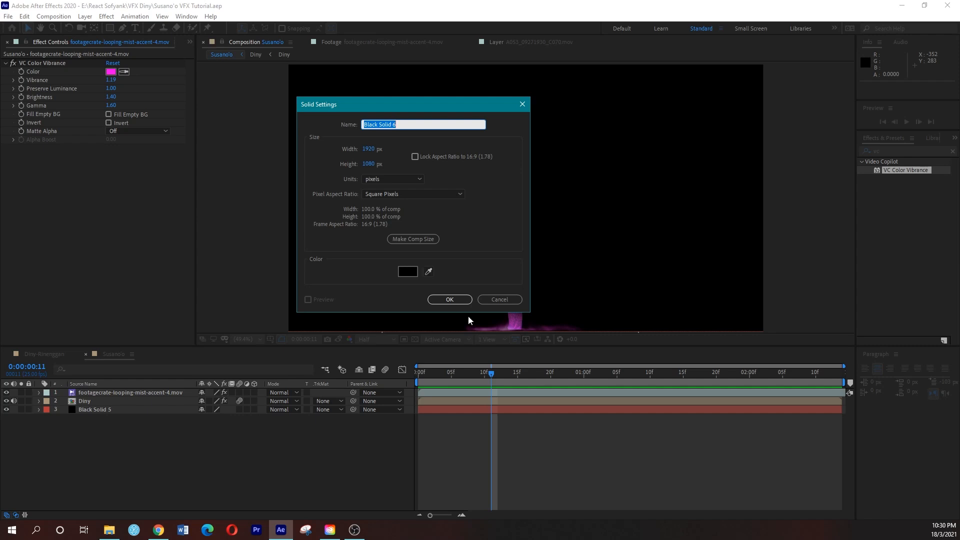
pyautogui.click(409, 272)
pyautogui.moveTo(245, 213); pyautogui.dragTo(204, 171)
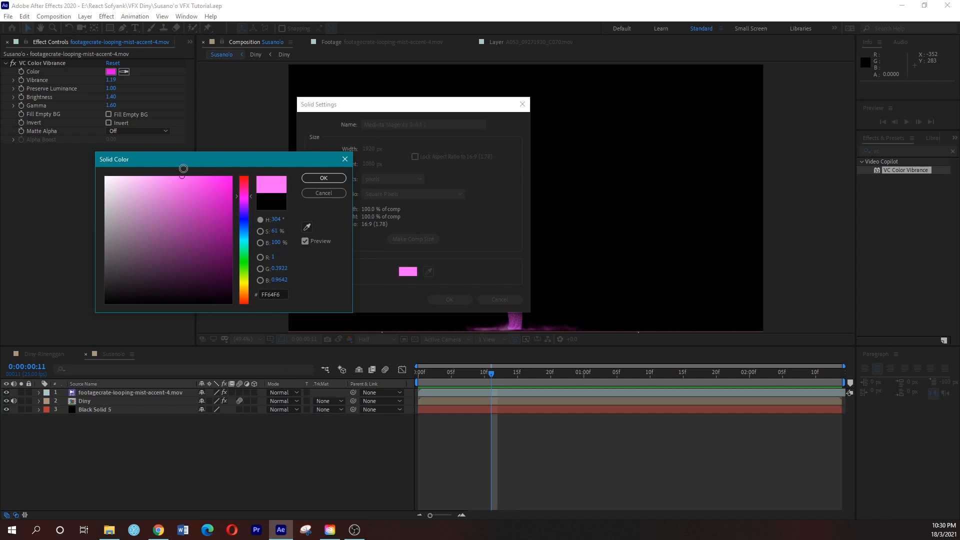
pyautogui.click(321, 179)
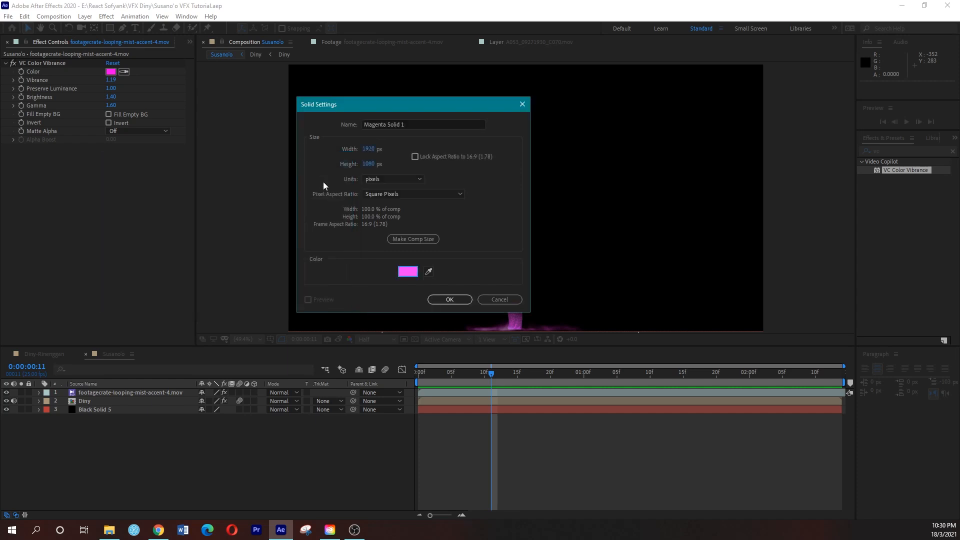
pyautogui.click(450, 299)
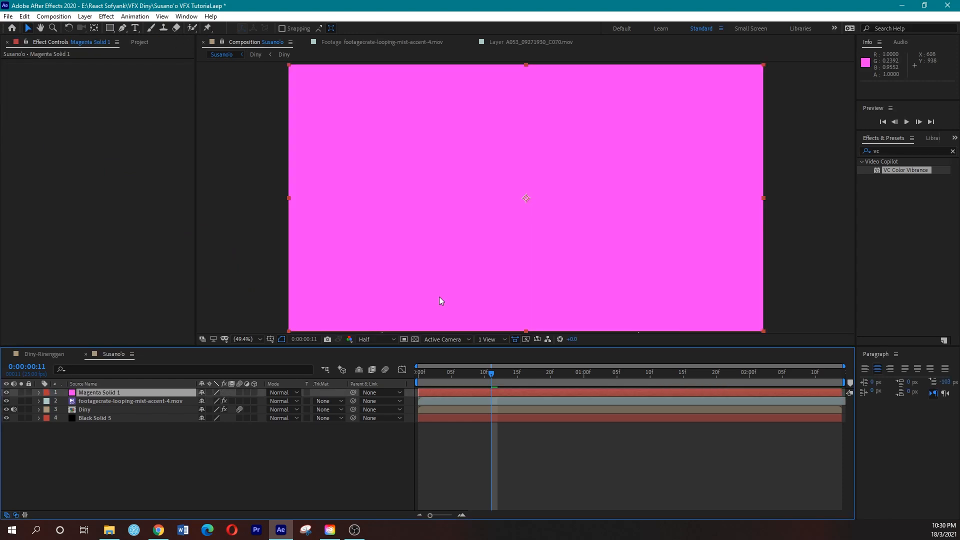
# Hide the magenta solid and draw a closed, flat Pen tool mask on it around the mist at the performer's feet, extending below the frame
pyautogui.click(6, 393)
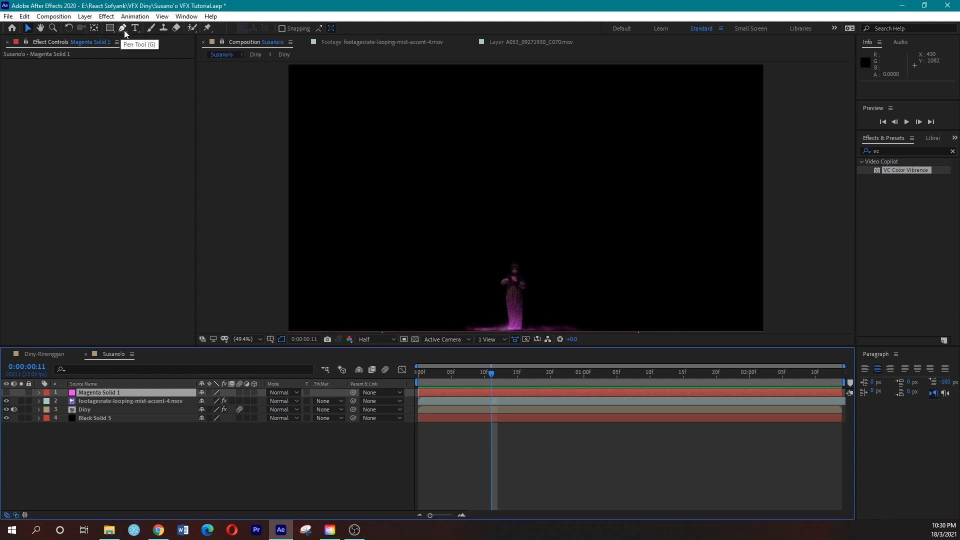
pyautogui.press("'")
pyautogui.press('g')
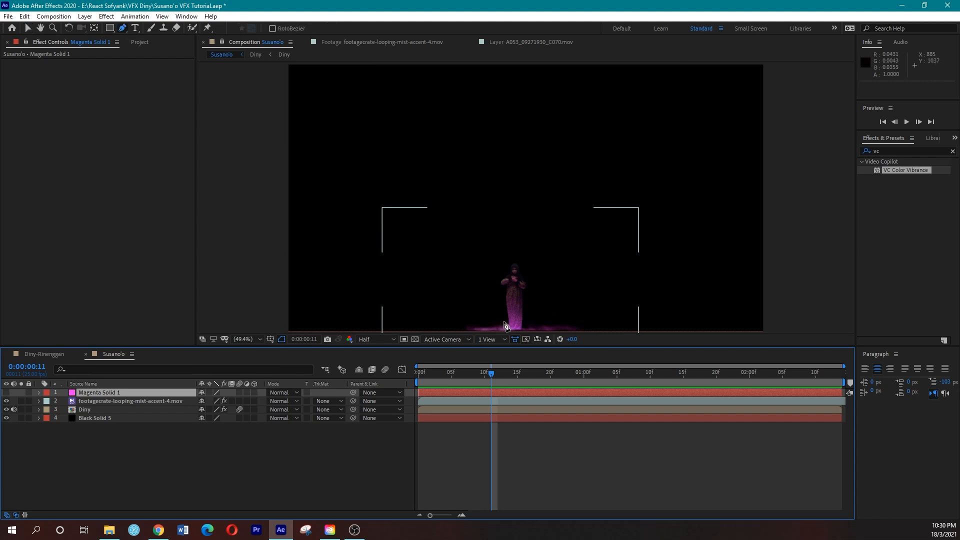
pyautogui.press("'")
pyautogui.click(464, 328)
pyautogui.click(489, 324)
pyautogui.click(507, 325)
pyautogui.click(525, 324)
pyautogui.click(549, 325)
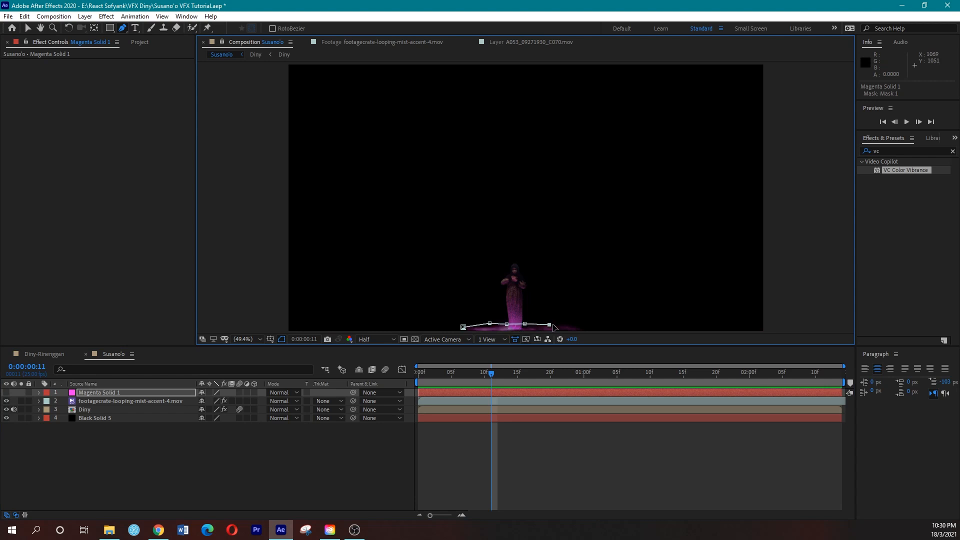
pyautogui.click(586, 324)
pyautogui.press(',')
pyautogui.press(',')
pyautogui.click(568, 263)
pyautogui.click(560, 267)
pyautogui.click(544, 269)
pyautogui.click(523, 268)
pyautogui.click(497, 268)
pyautogui.click(474, 267)
pyautogui.click(494, 263)
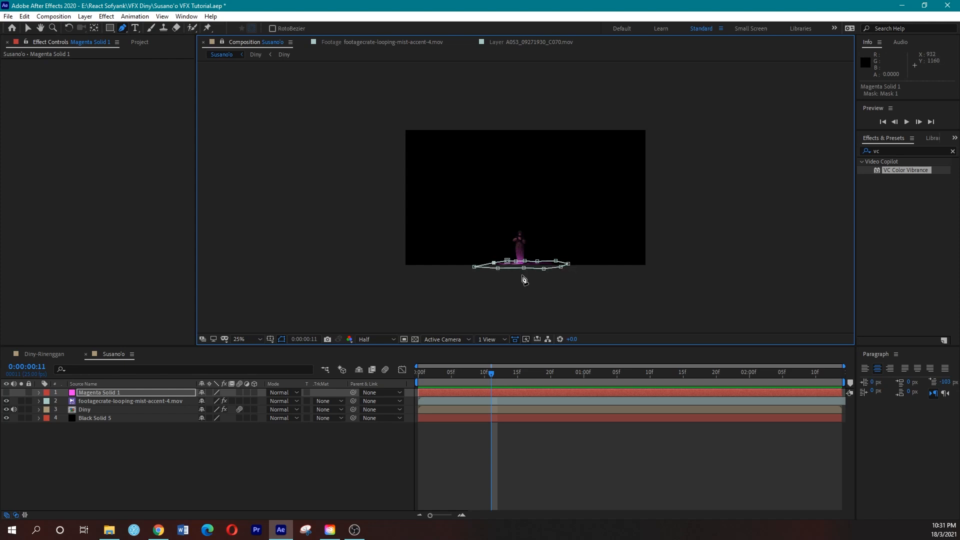
pyautogui.press('.')
# Show the masked magenta solid again and set its blending mode to Add
pyautogui.click(160, 393)
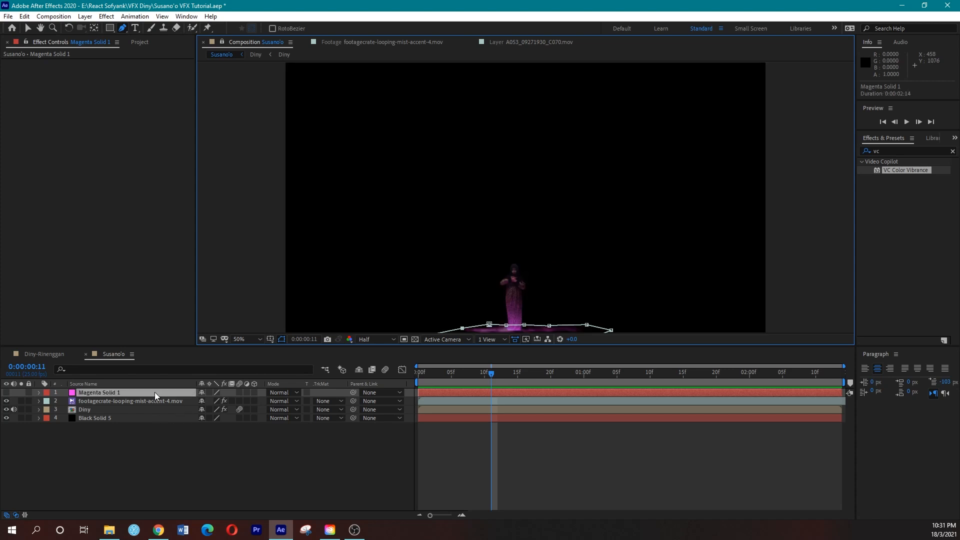
pyautogui.click(7, 393)
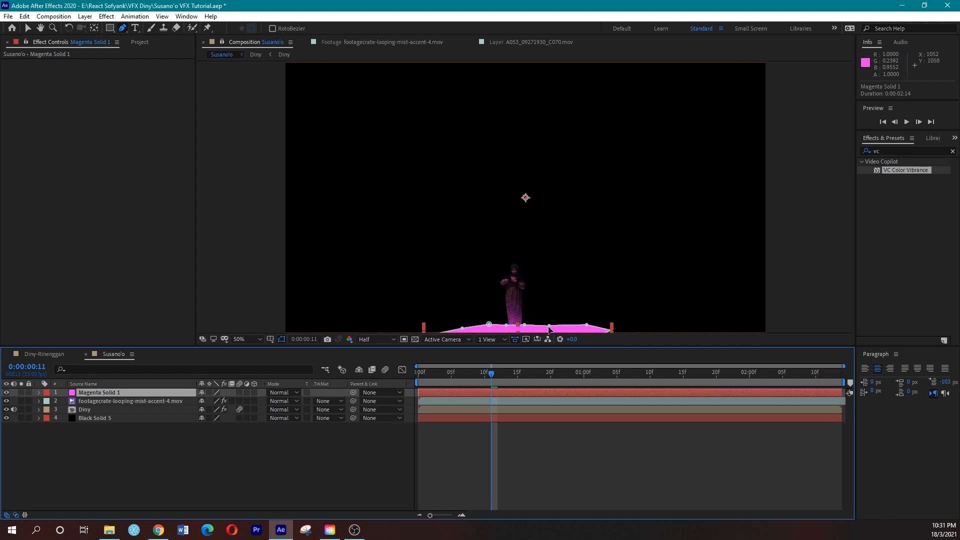
pyautogui.click(286, 393)
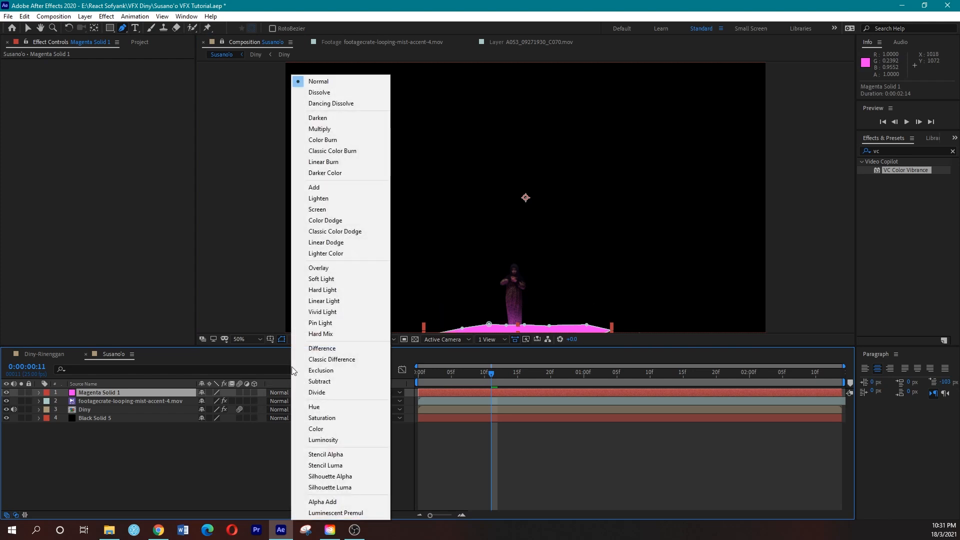
pyautogui.click(318, 189)
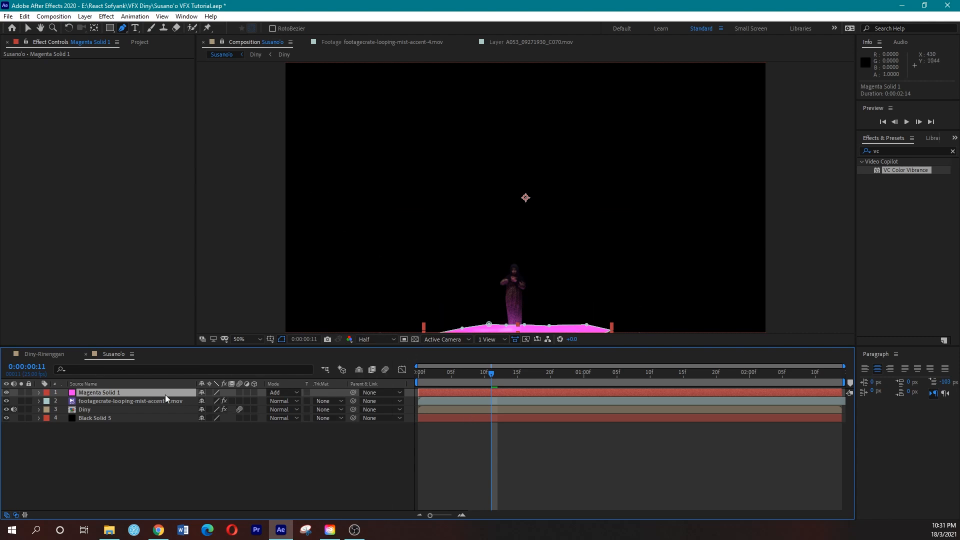
# Reduce the magenta solid's opacity to 20% and hide the mask outline in the composition view
pyautogui.press('t')
pyautogui.moveTo(203, 404); pyautogui.dragTo(164, 405)
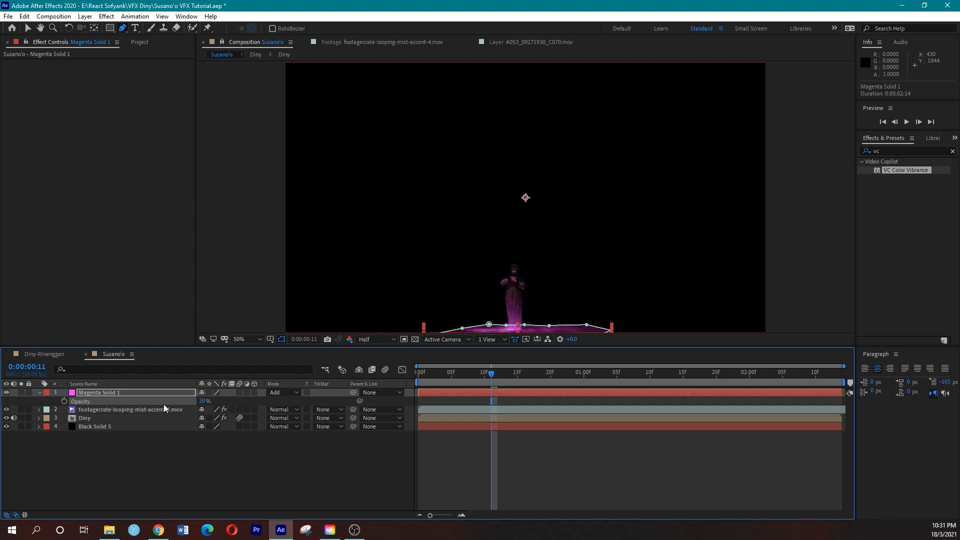
pyautogui.click(175, 393)
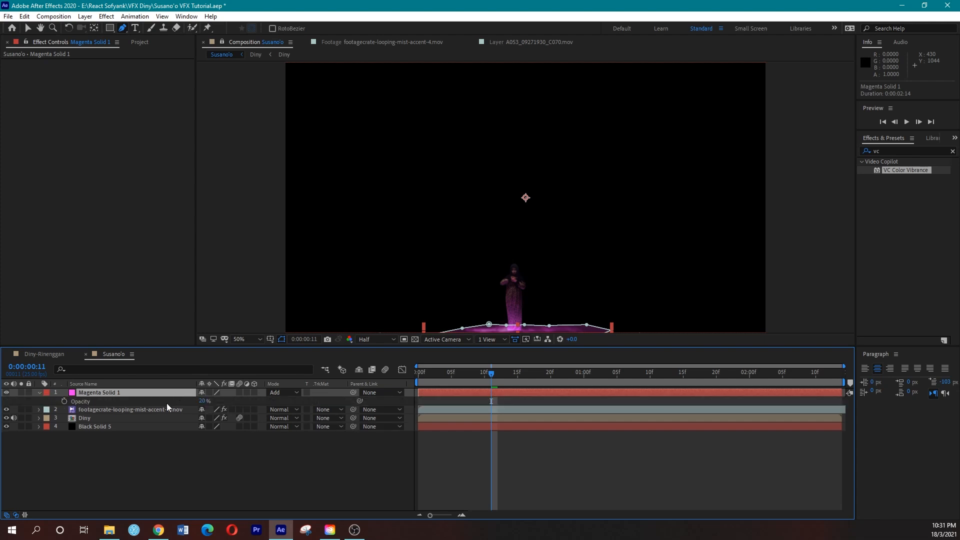
pyautogui.moveTo(202, 401); pyautogui.dragTo(350, 399)
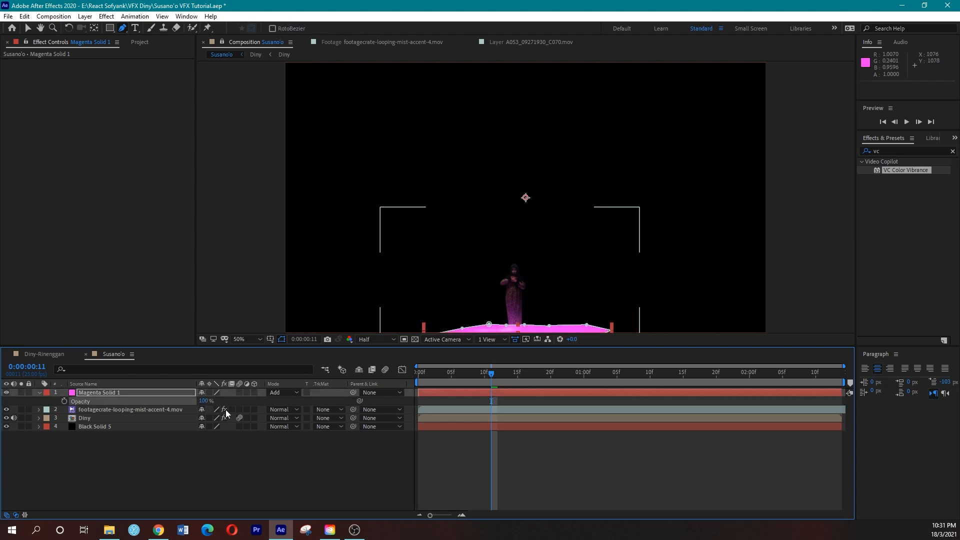
pyautogui.moveTo(204, 401); pyautogui.dragTo(158, 397)
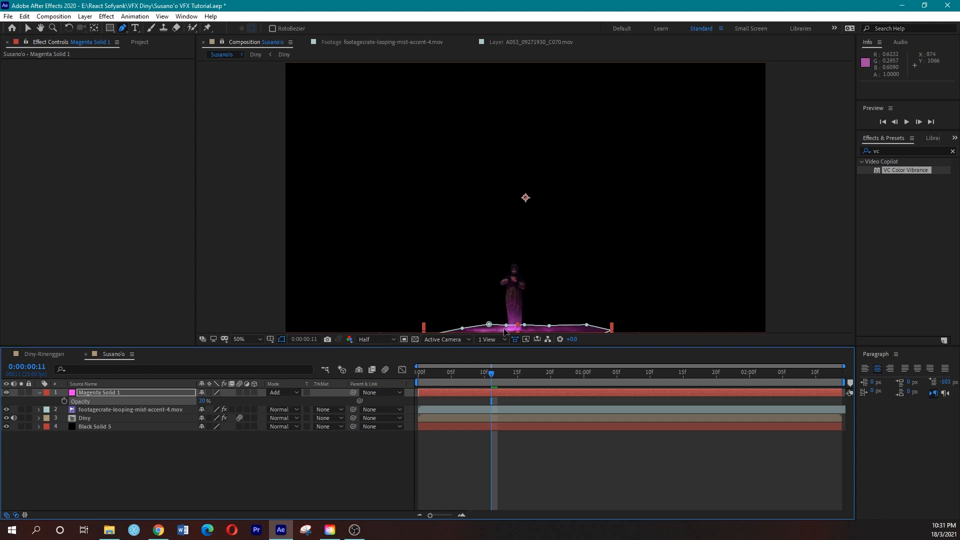
pyautogui.click(279, 340)
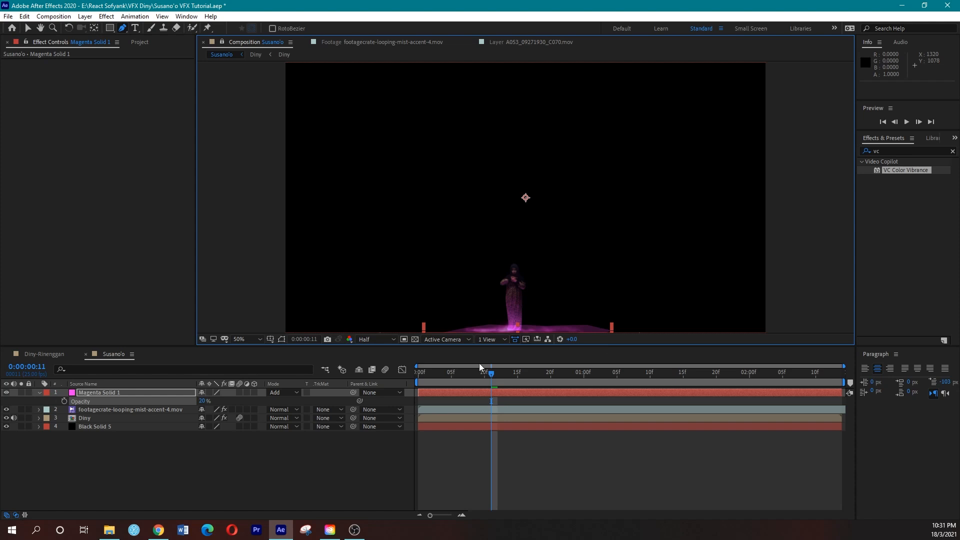
pyautogui.click(166, 392)
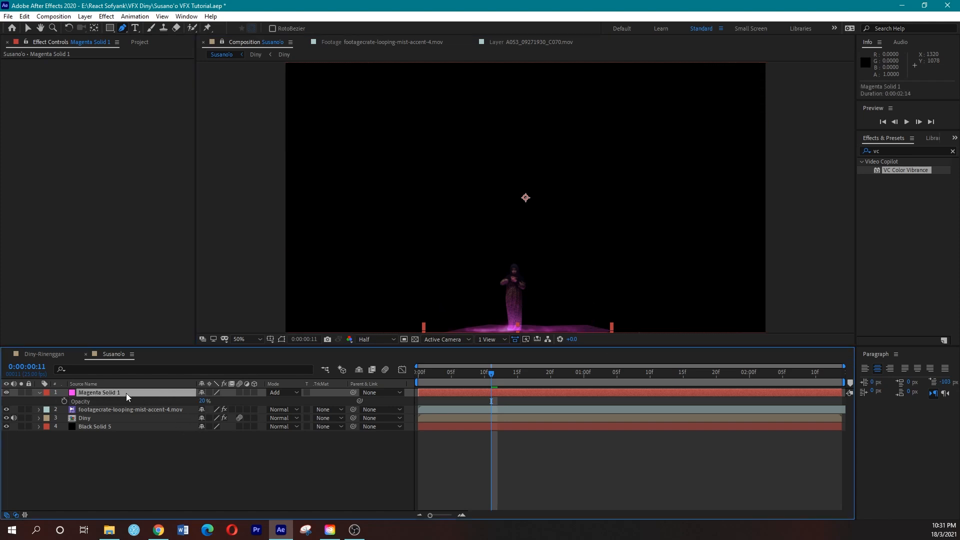
# Feather the magenta solid's mask by 69 pixels and toggle the layer's visibility to compare the glow
pyautogui.press('f')
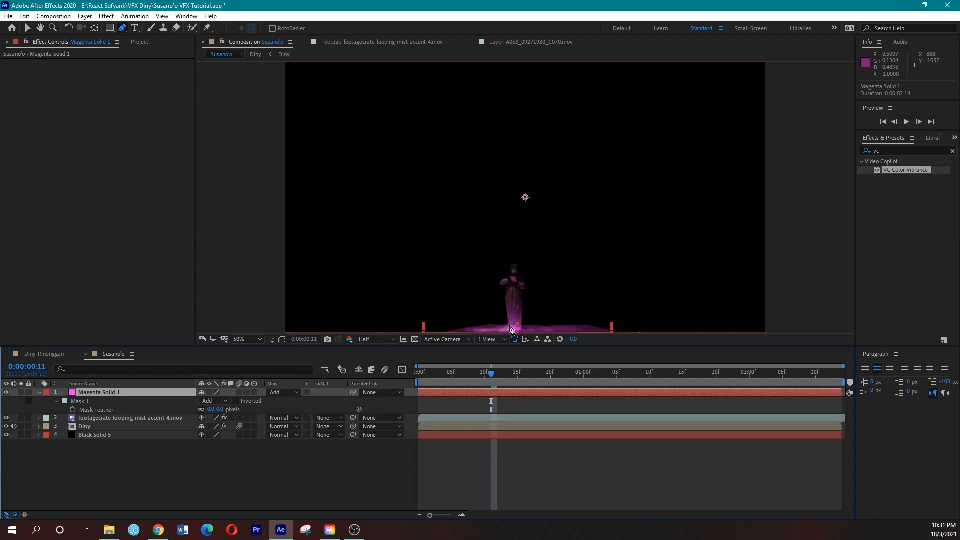
pyautogui.moveTo(216, 410); pyautogui.dragTo(253, 406)
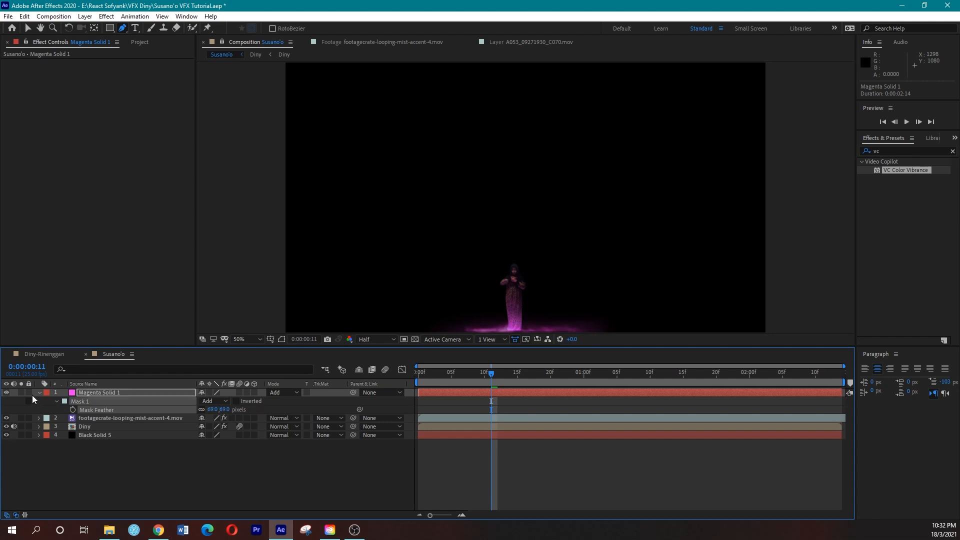
pyautogui.click(6, 393)
pyautogui.click(5, 393)
pyautogui.click(5, 393)
pyautogui.click(6, 393)
pyautogui.click(5, 393)
pyautogui.click(5, 393)
# Try the Color Dodge blending mode on the magenta solid and return it to Add
pyautogui.click(280, 393)
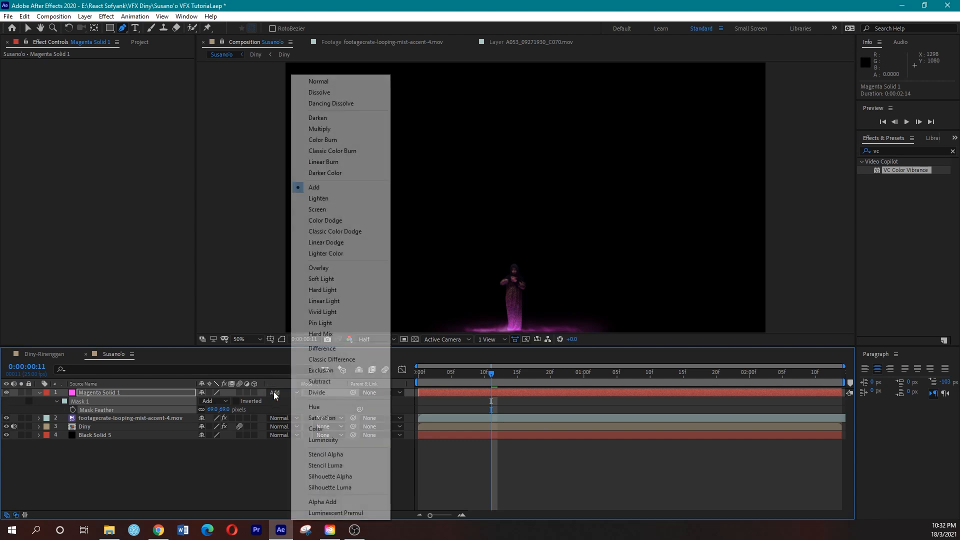
pyautogui.click(329, 221)
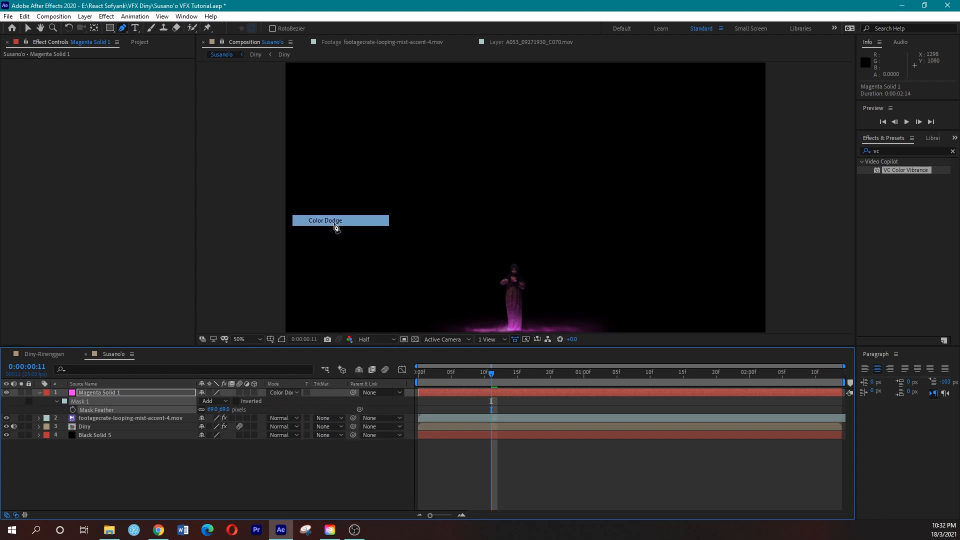
pyautogui.click(280, 392)
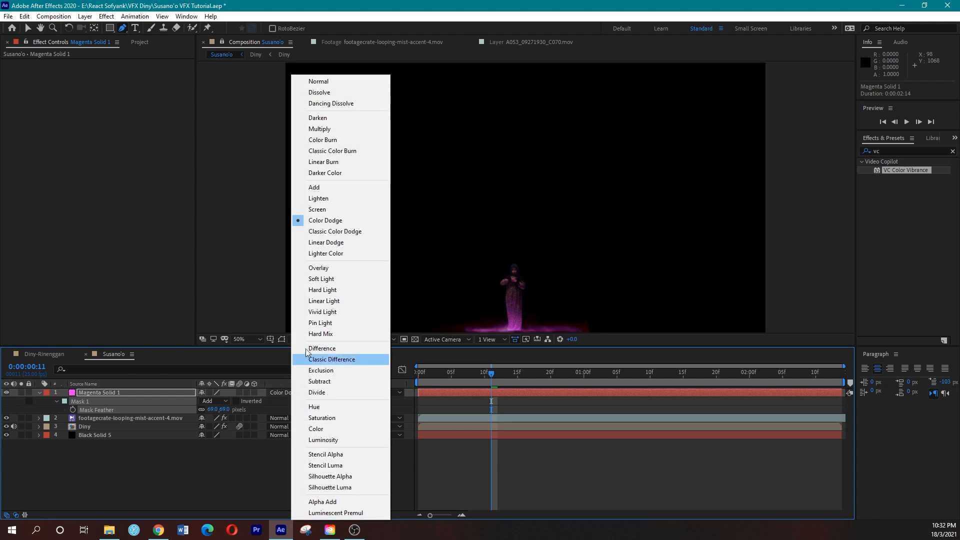
pyautogui.click(330, 189)
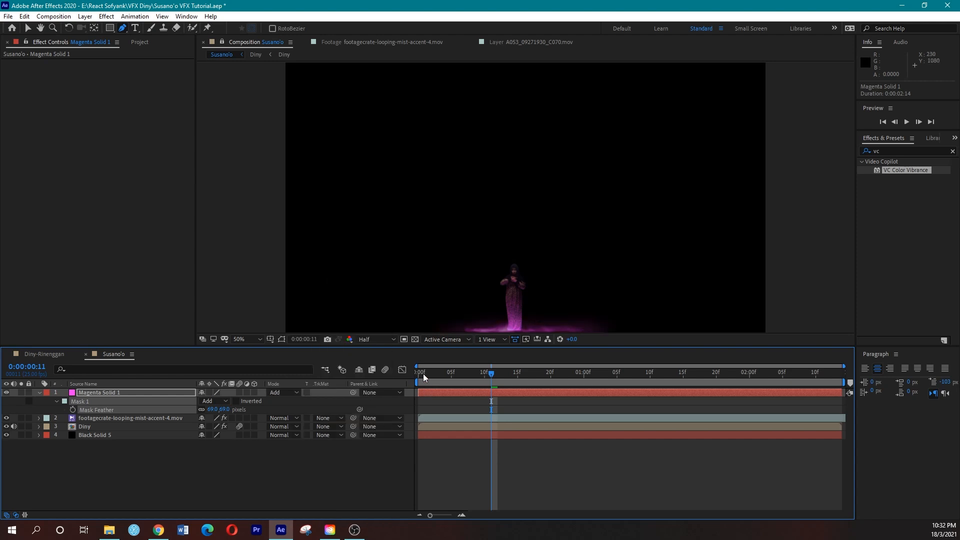
# Preview the ground glow from the start with the magenta solid's properties collapsed, and save the project
pyautogui.click(423, 374)
pyautogui.press('space')
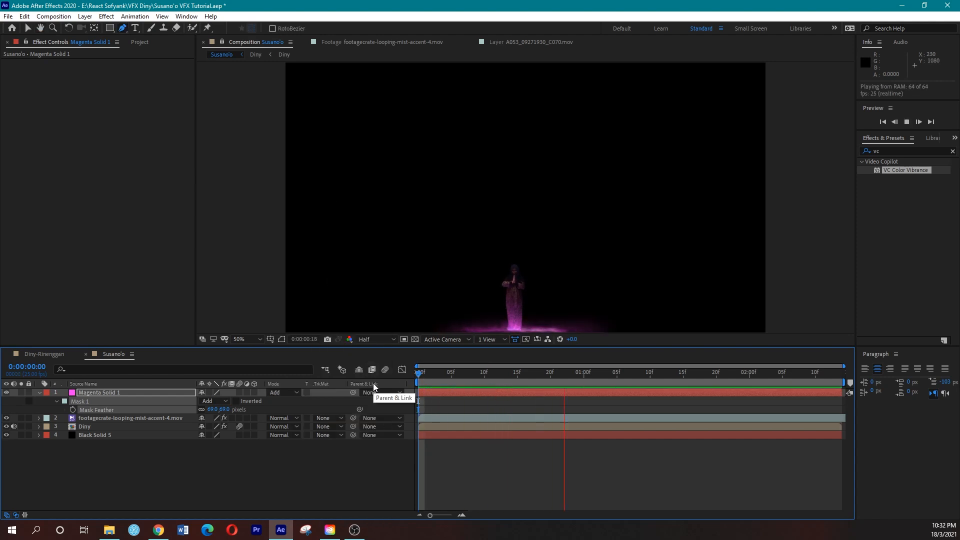
pyautogui.click(39, 393)
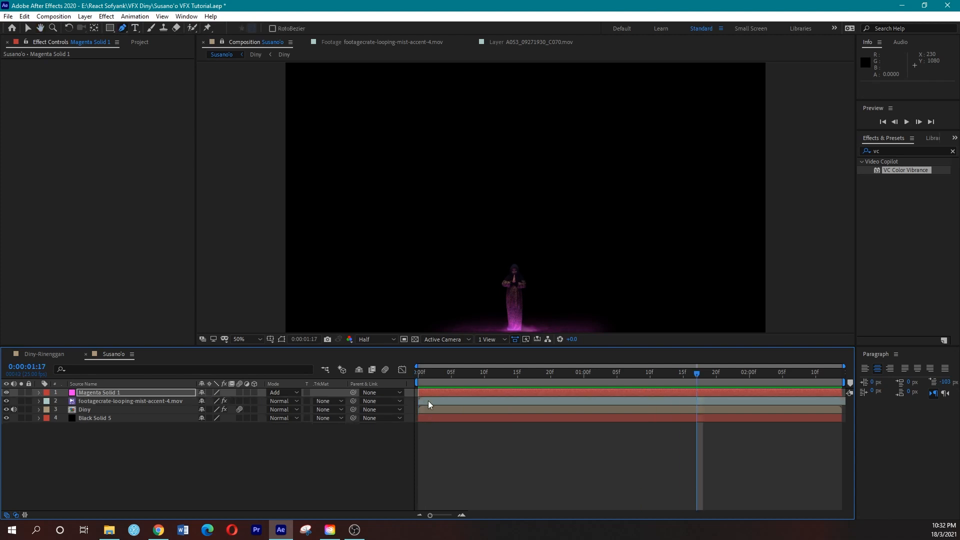
pyautogui.click(419, 373)
pyautogui.press('space')
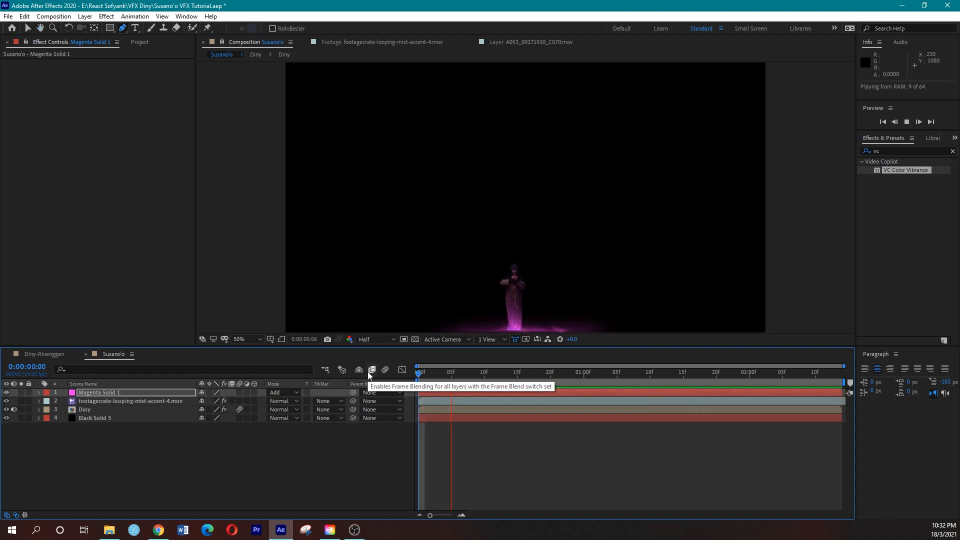
pyautogui.hotkey('ctrl', 's')
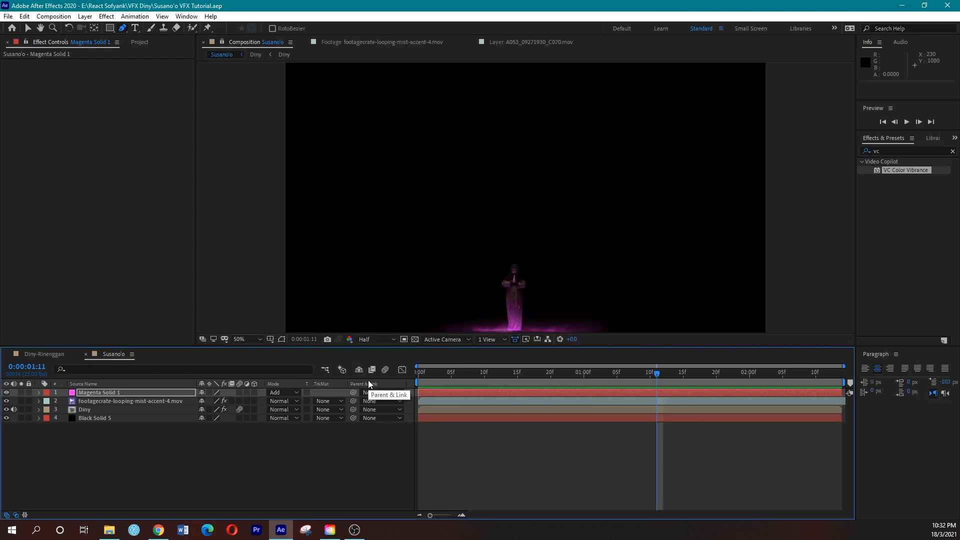
# Open footagecrate-4k-whirling-leaves-full-1.mov from the Debris folder in the footage viewer and play through it
pyautogui.click(140, 43)
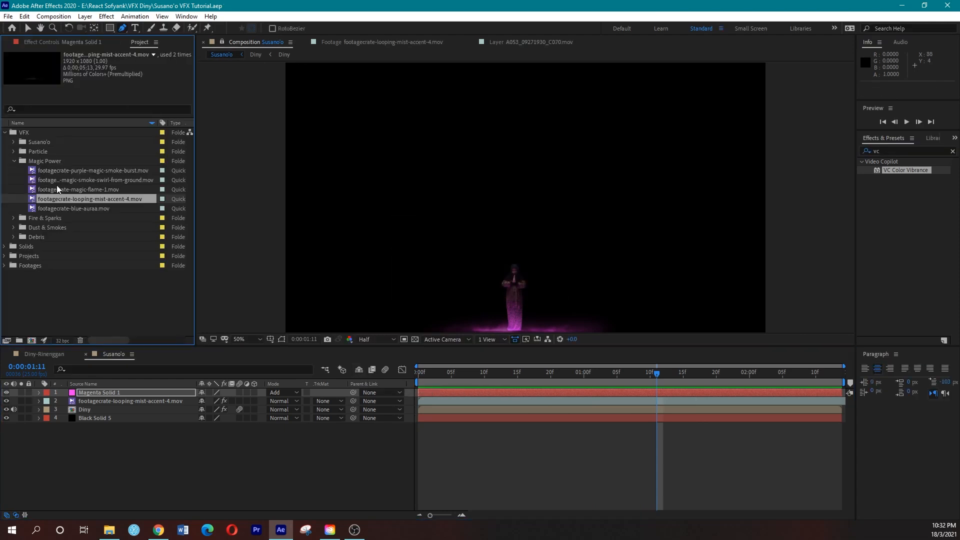
pyautogui.click(15, 161)
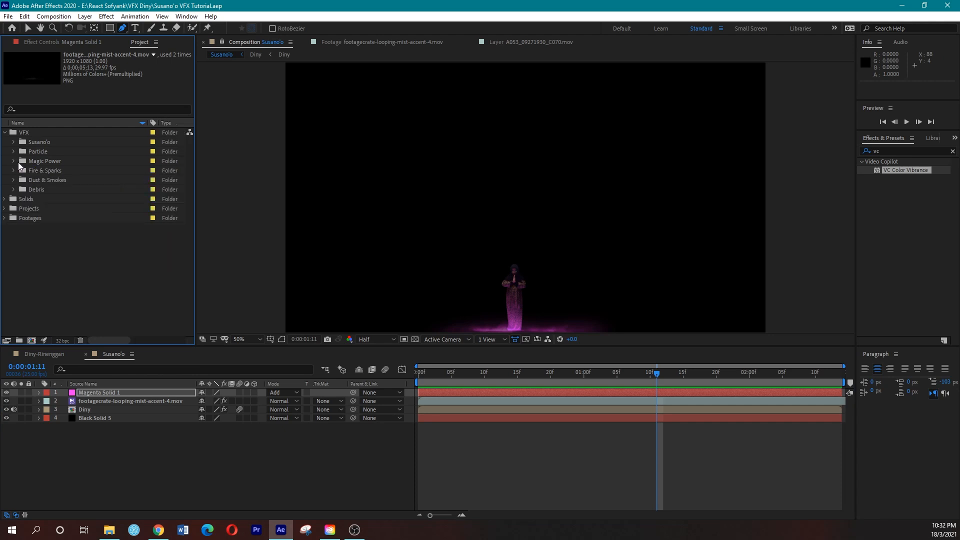
pyautogui.click(14, 189)
pyautogui.click(68, 209)
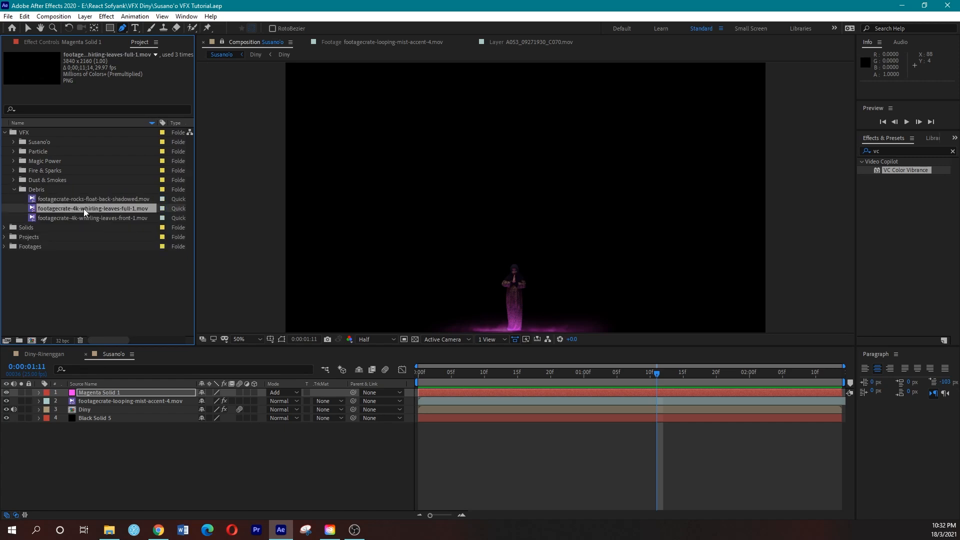
pyautogui.doubleClick(99, 208)
pyautogui.press('space')
pyautogui.moveTo(478, 316); pyautogui.dragTo(286, 318)
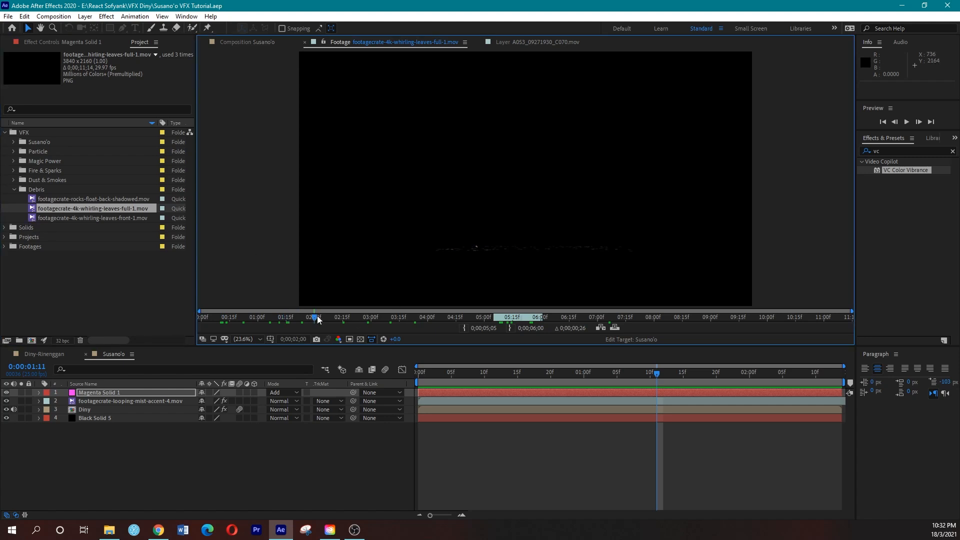
# Trim the whirling leaves clip from 0;00;03;09 to 0;00;04;18 and add it as the top layer of the Susano'o composition
pyautogui.moveTo(391, 318)
pyautogui.mouseDown()
pyautogui.moveTo(441, 317)
pyautogui.moveTo(391, 321)
pyautogui.mouseUp()
pyautogui.click(465, 329)
pyautogui.click(404, 315)
pyautogui.moveTo(404, 315); pyautogui.dragTo(463, 319)
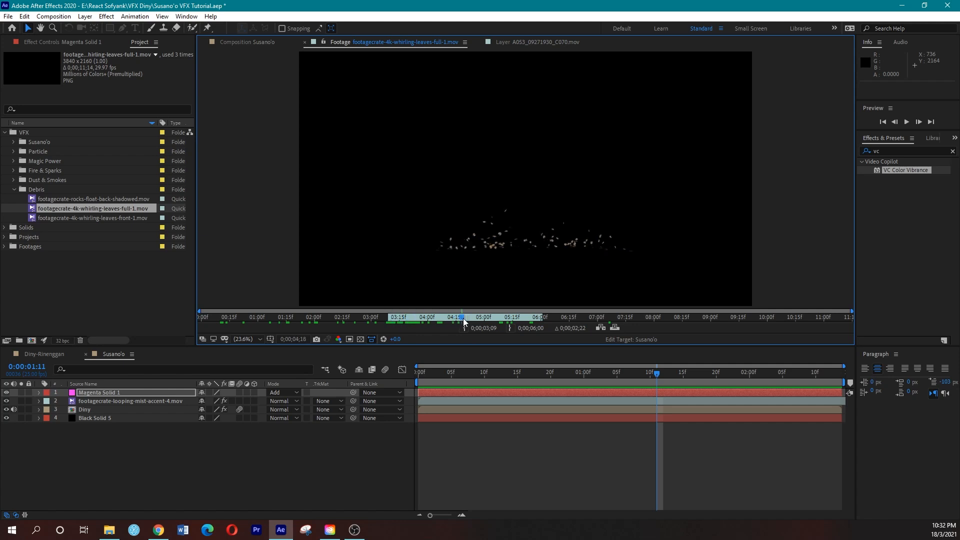
pyautogui.click(511, 328)
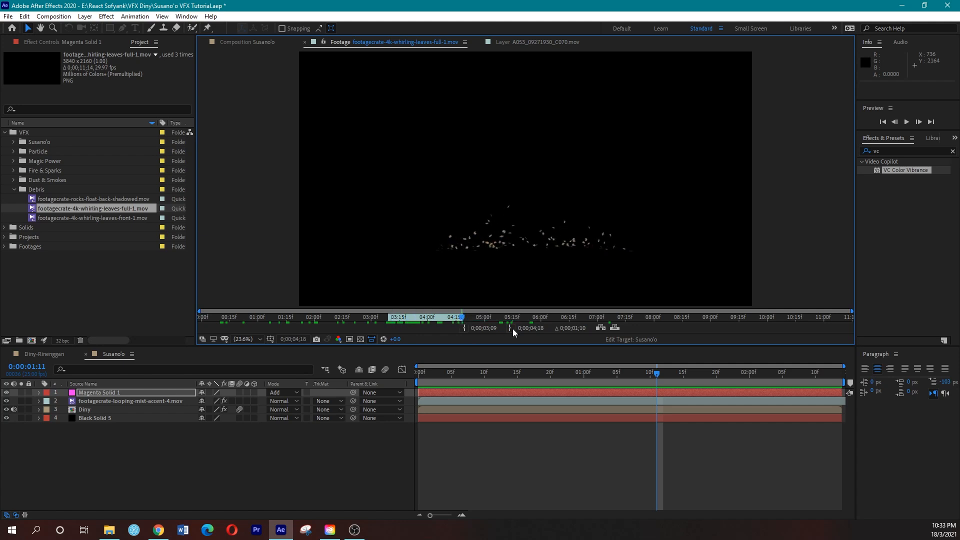
pyautogui.moveTo(62, 207); pyautogui.dragTo(122, 392)
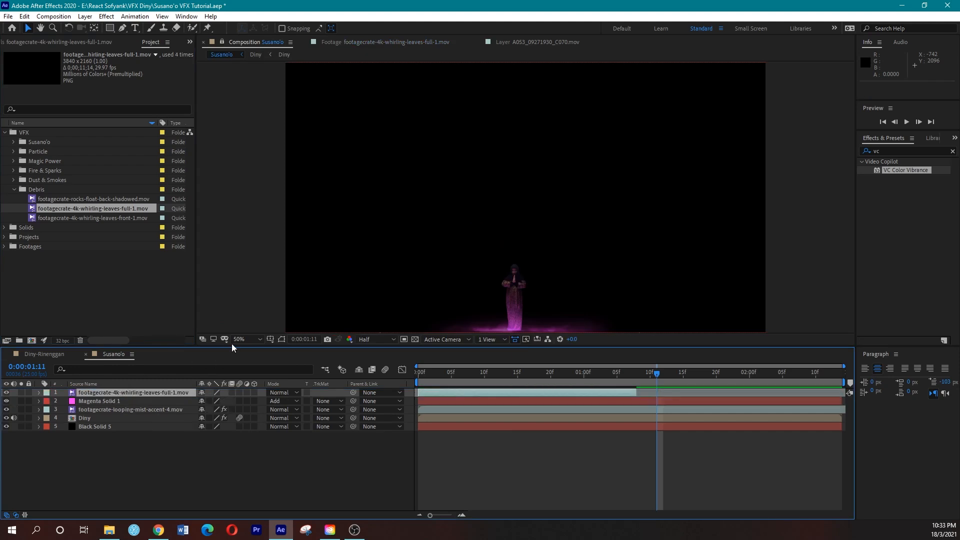
# At 0:00:00:05, scale the whirling leaves layer to 37% and position it around the performer's feet at 890, 856
pyautogui.click(437, 379)
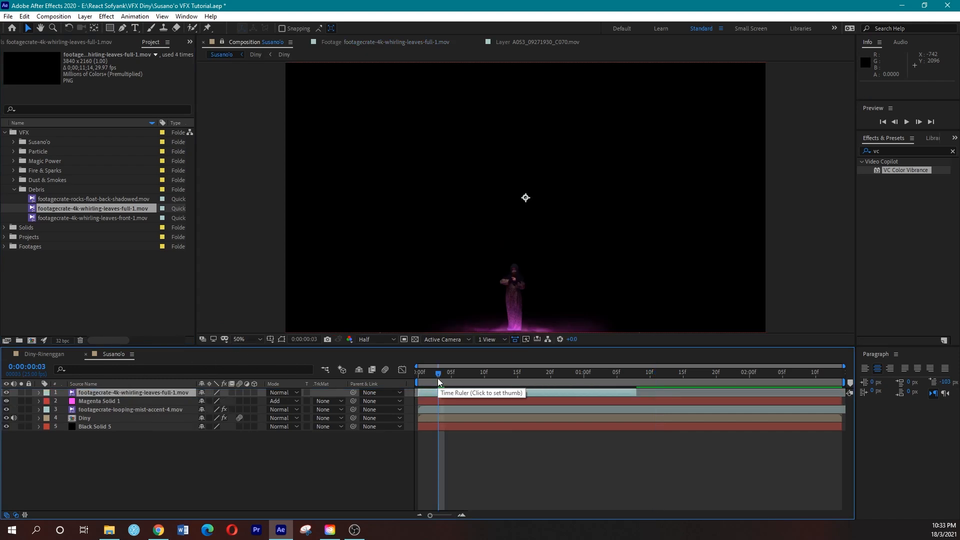
pyautogui.click(451, 376)
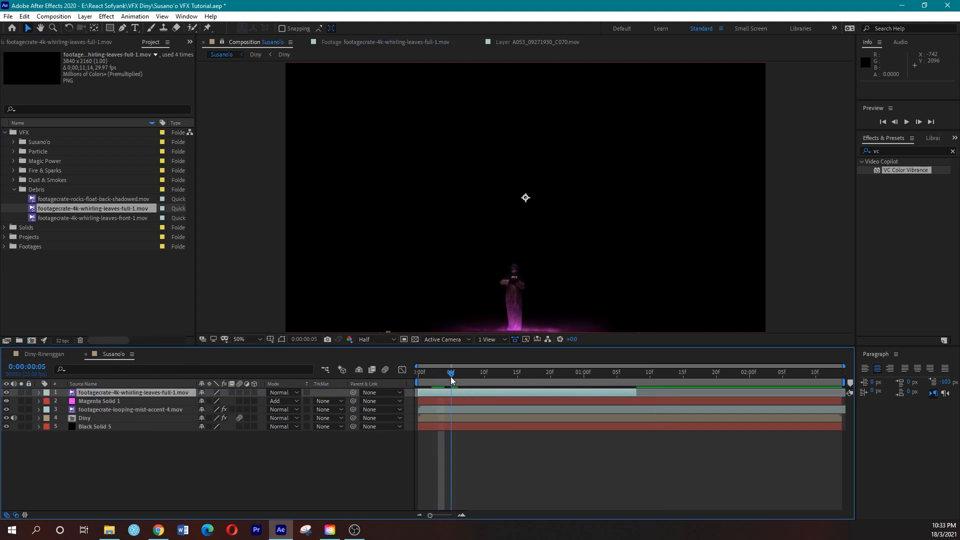
pyautogui.press(',')
pyautogui.moveTo(519, 323); pyautogui.dragTo(516, 309)
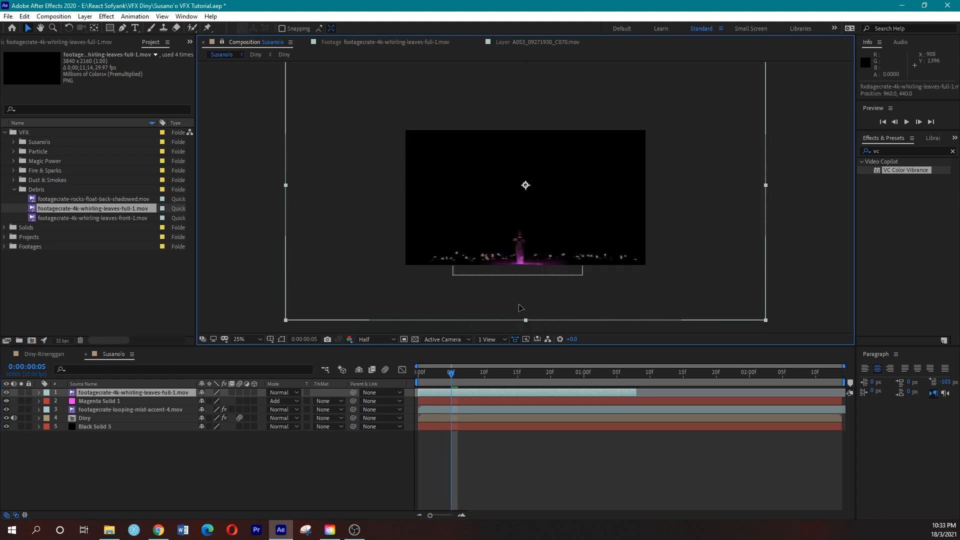
pyautogui.press('.')
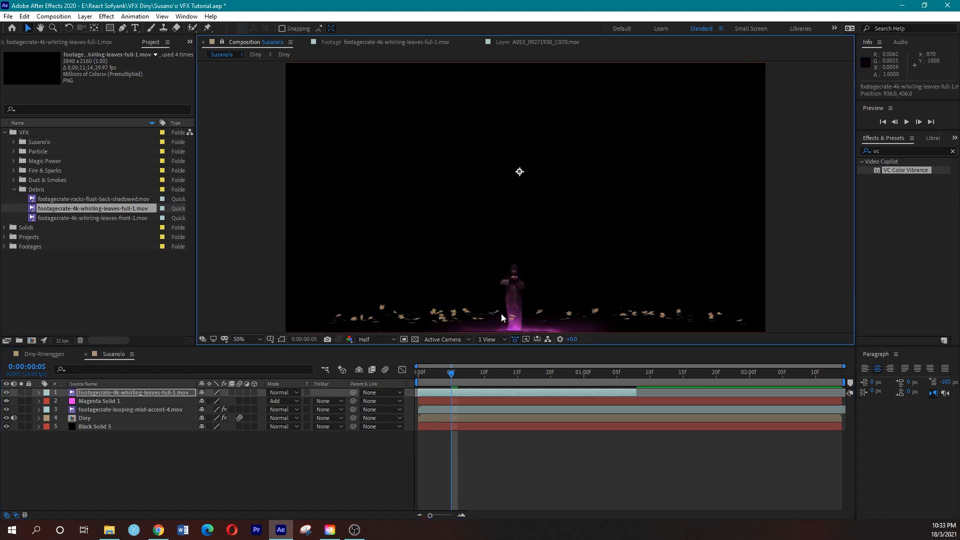
pyautogui.press('s')
pyautogui.moveTo(214, 401); pyautogui.dragTo(205, 401)
pyautogui.moveTo(567, 236); pyautogui.dragTo(554, 328)
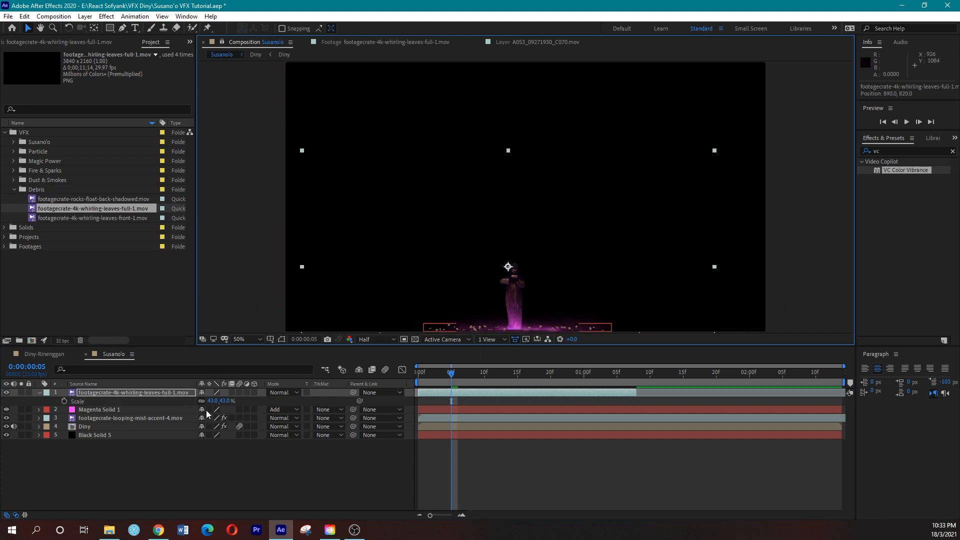
pyautogui.moveTo(223, 404); pyautogui.dragTo(220, 404)
pyautogui.moveTo(539, 318); pyautogui.dragTo(540, 327)
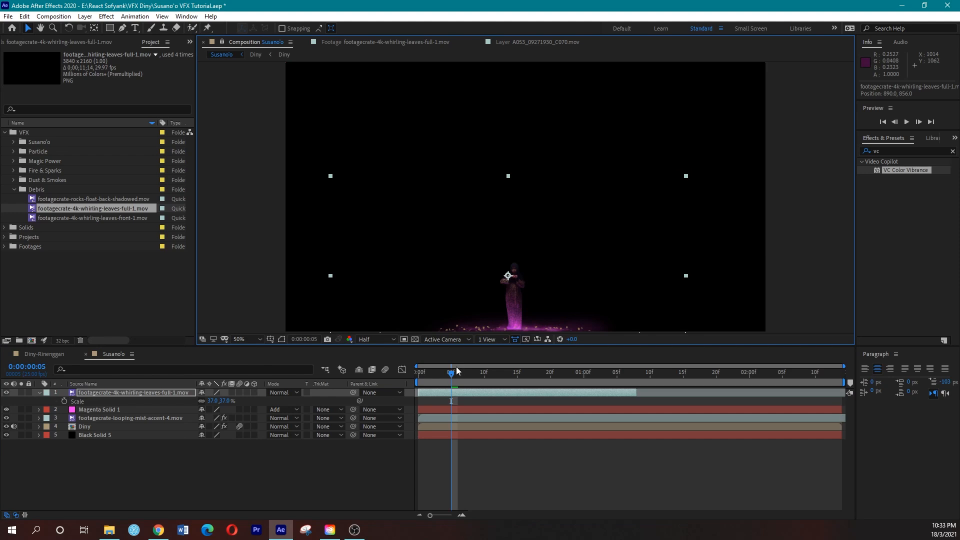
# Preview the composition from the start to check the leaves' motion around the performer
pyautogui.moveTo(452, 373); pyautogui.dragTo(374, 376)
pyautogui.press('space')
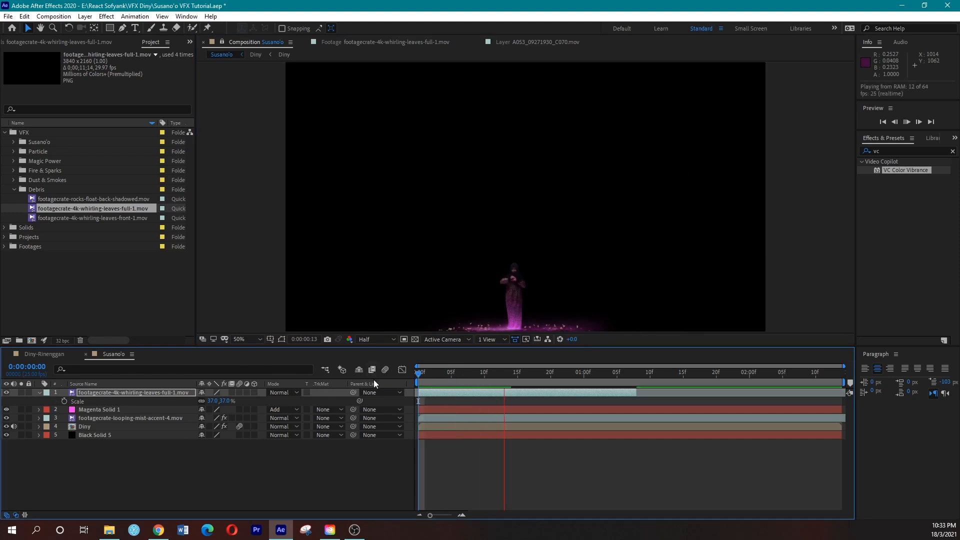
pyautogui.press('space')
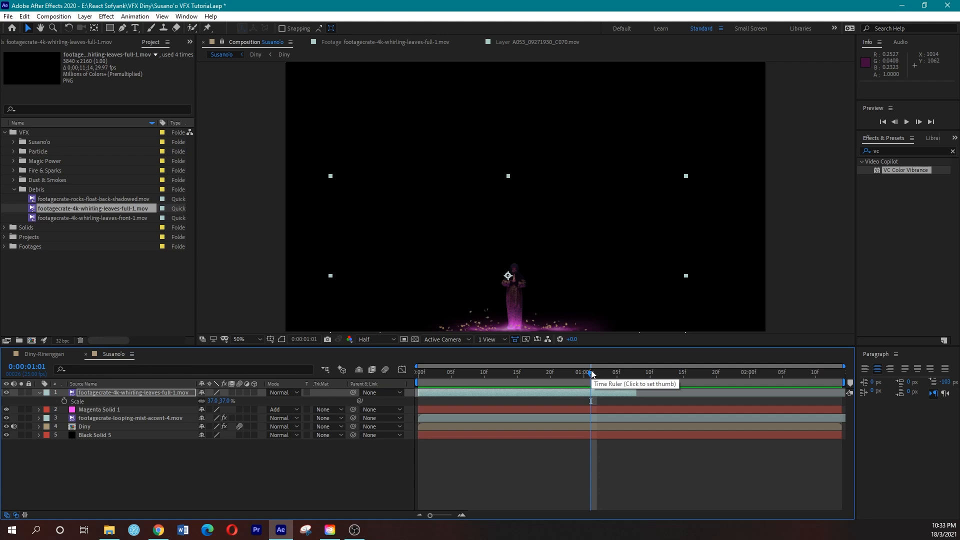
# At 0:00:00:14, apply VC Color Vibrance to the whirling leaves layer and set its color to purple 692ECA
pyautogui.click(514, 374)
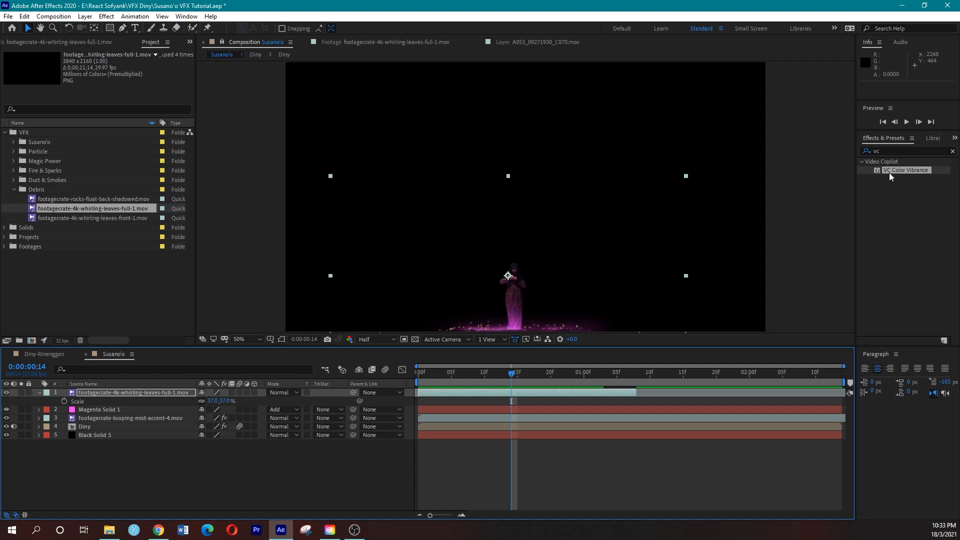
pyautogui.moveTo(892, 169); pyautogui.dragTo(476, 392)
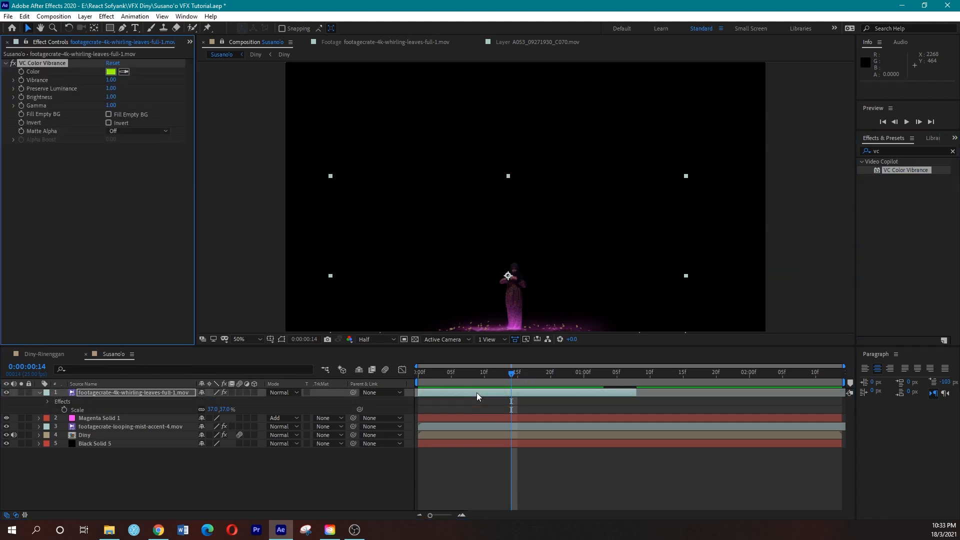
pyautogui.click(110, 72)
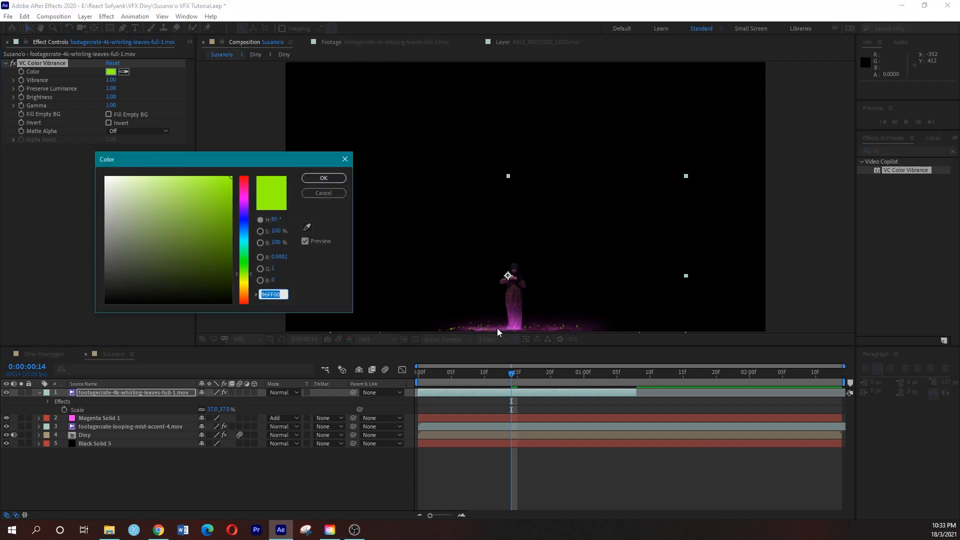
pyautogui.moveTo(244, 205)
pyautogui.mouseDown()
pyautogui.moveTo(249, 196)
pyautogui.moveTo(244, 211)
pyautogui.mouseUp()
pyautogui.click(203, 201)
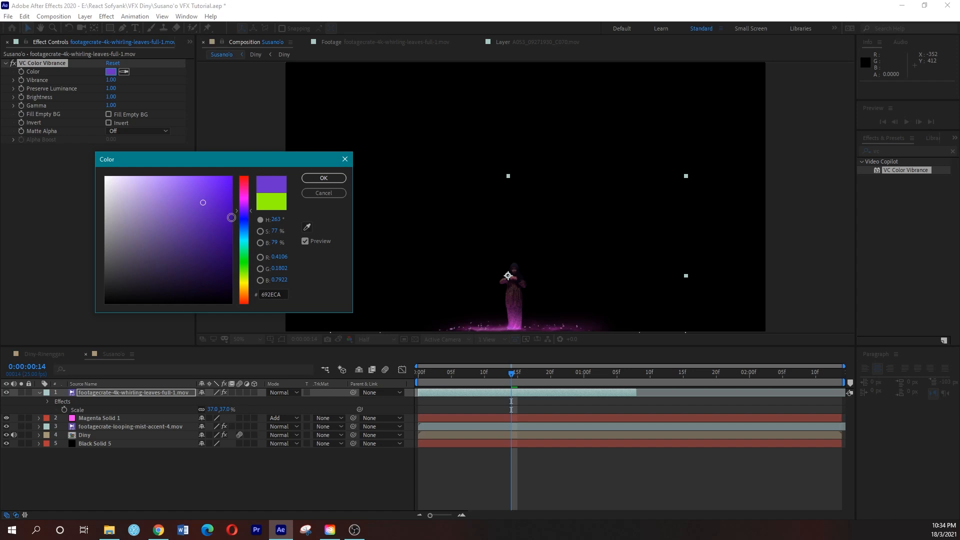
pyautogui.click(340, 182)
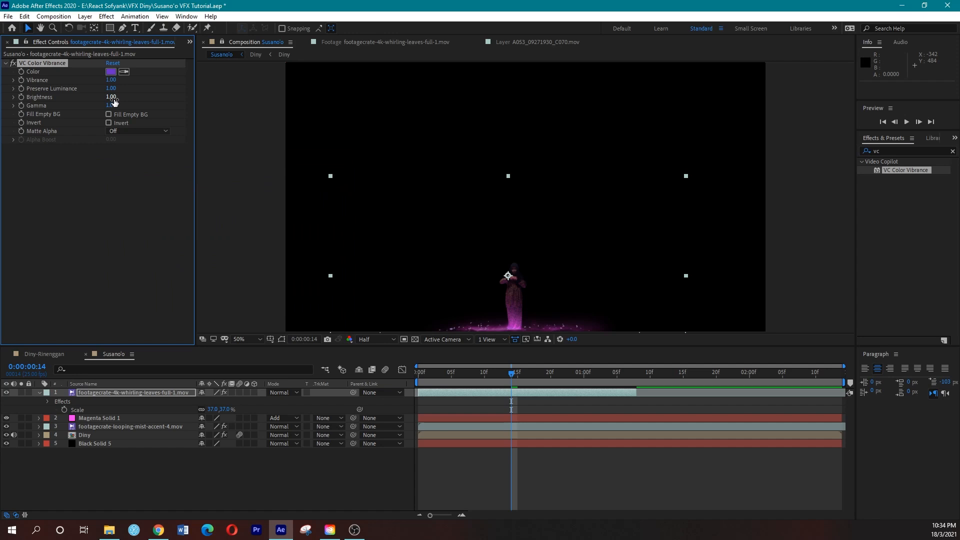
# Set the leaves' VC Color Vibrance to Vibrance 2.00, Brightness 2.00 and Gamma 1.21
pyautogui.moveTo(111, 80); pyautogui.dragTo(176, 81)
pyautogui.moveTo(114, 98); pyautogui.dragTo(162, 98)
pyautogui.moveTo(113, 107)
pyautogui.mouseDown()
pyautogui.moveTo(143, 102)
pyautogui.moveTo(117, 103)
pyautogui.mouseUp()
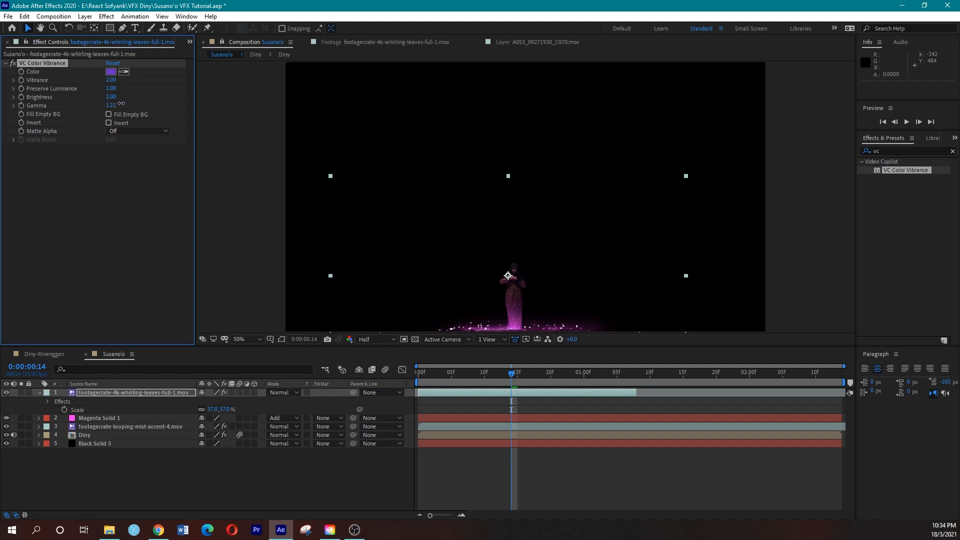
# Preview the recolored leaves from the start and scrub through the timeline to 0:00:00:22
pyautogui.click(418, 383)
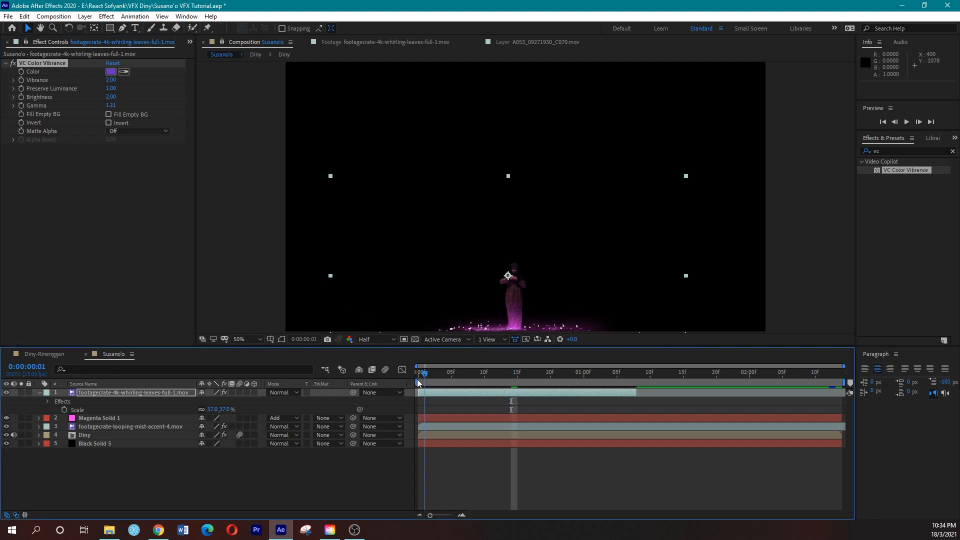
pyautogui.press('space')
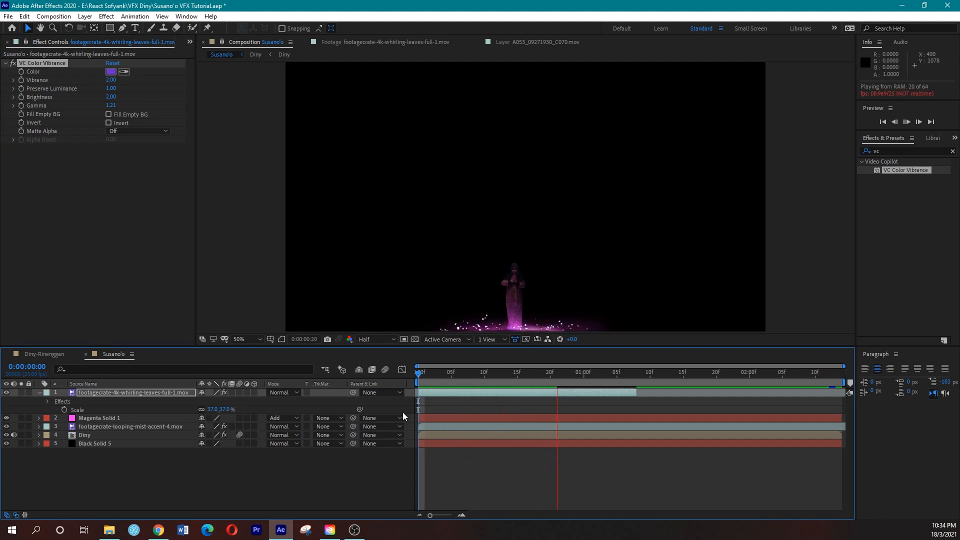
pyautogui.press('space')
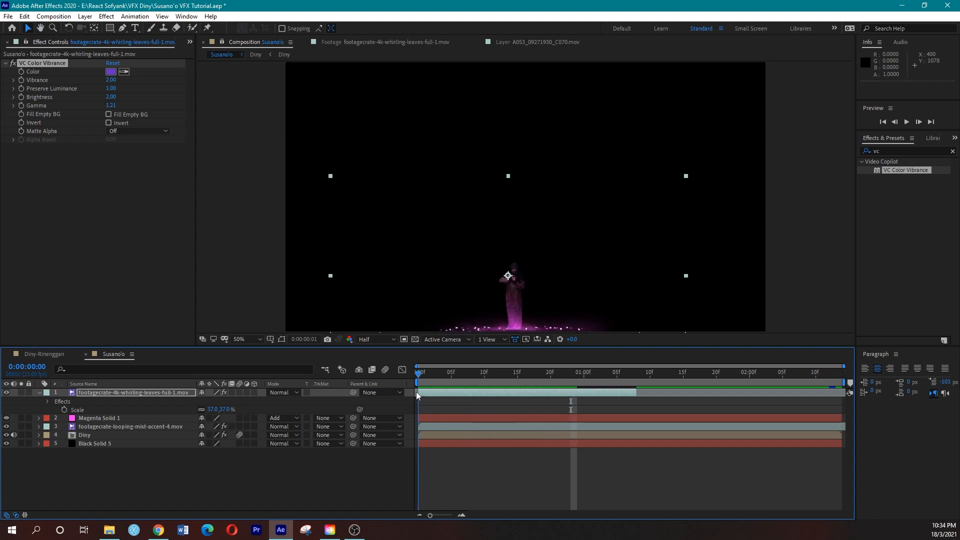
pyautogui.click(478, 380)
pyautogui.moveTo(494, 382); pyautogui.dragTo(560, 381)
pyautogui.click(555, 403)
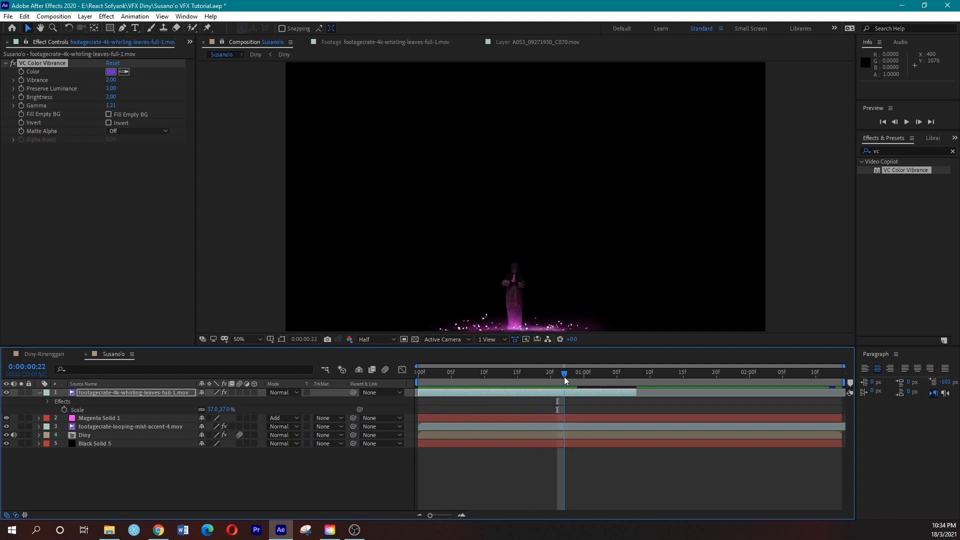
# Trim the whirling leaves layer so it ends at 0:00:00:23, save the project, and scrub past the cut to check it
pyautogui.moveTo(560, 378); pyautogui.dragTo(566, 380)
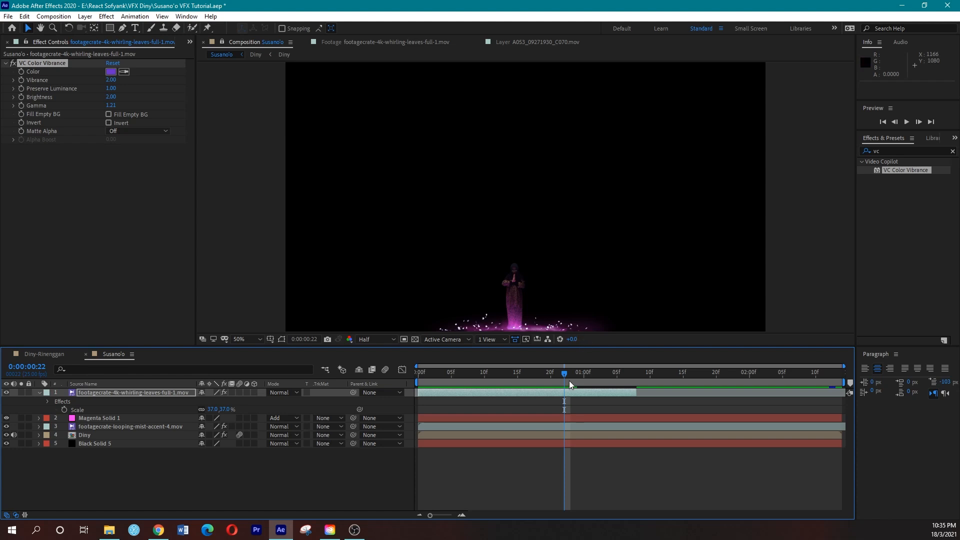
pyautogui.moveTo(567, 374)
pyautogui.mouseDown()
pyautogui.moveTo(424, 382)
pyautogui.moveTo(577, 380)
pyautogui.mouseUp()
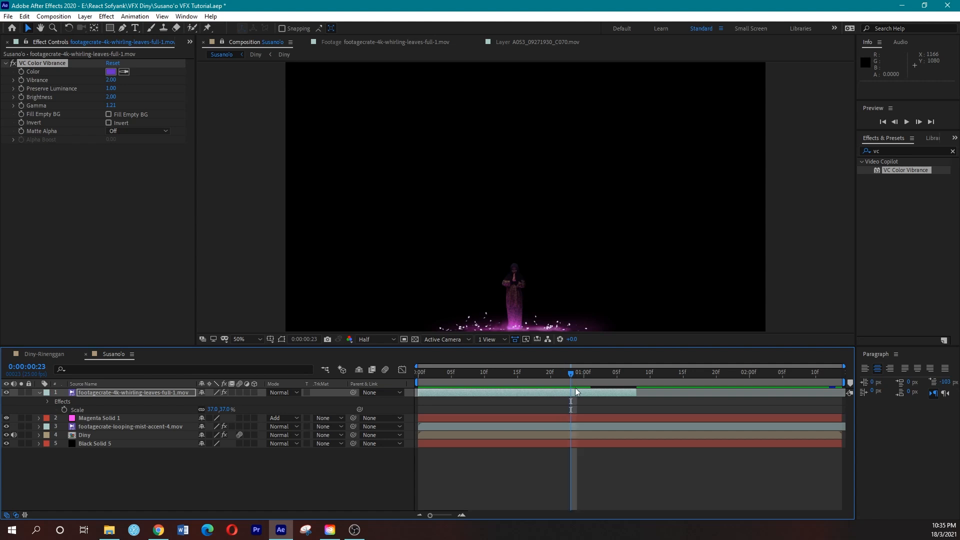
pyautogui.moveTo(631, 393)
pyautogui.mouseDown()
pyautogui.moveTo(603, 393)
pyautogui.moveTo(612, 391)
pyautogui.mouseUp()
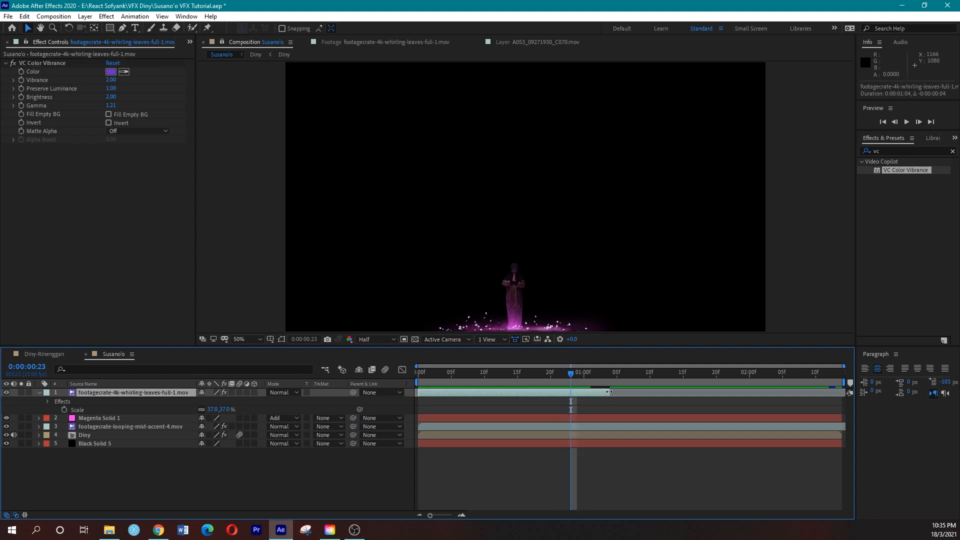
pyautogui.moveTo(609, 392); pyautogui.dragTo(542, 384)
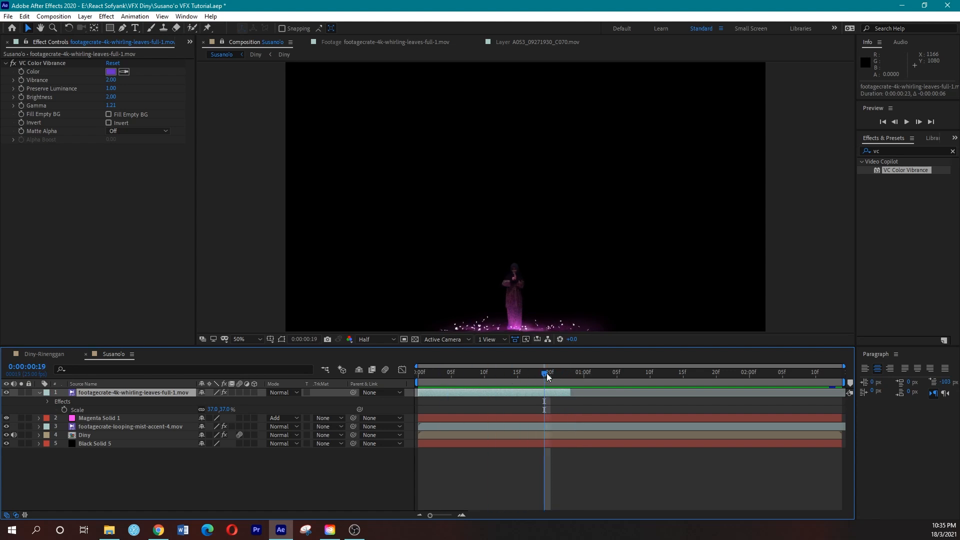
pyautogui.hotkey('ctrl', 's')
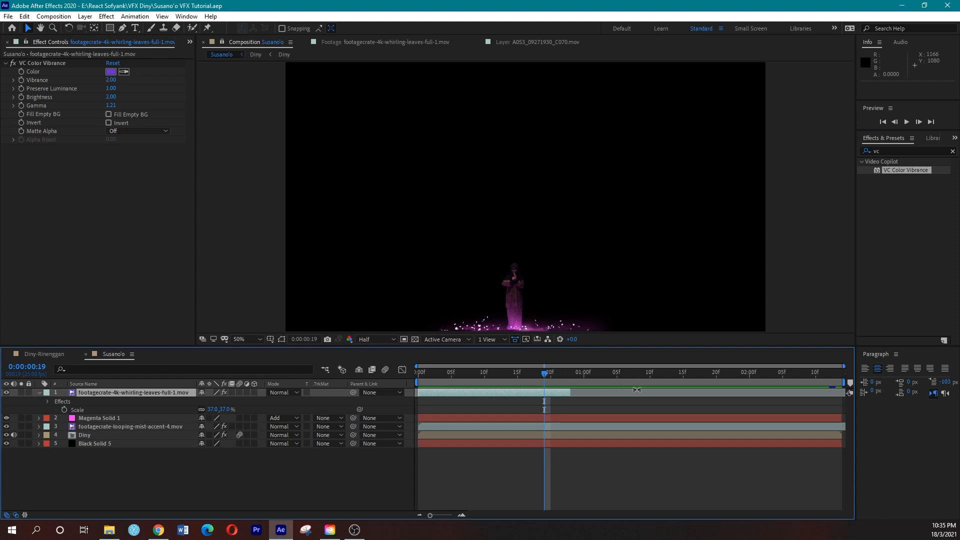
pyautogui.moveTo(560, 379); pyautogui.dragTo(614, 380)
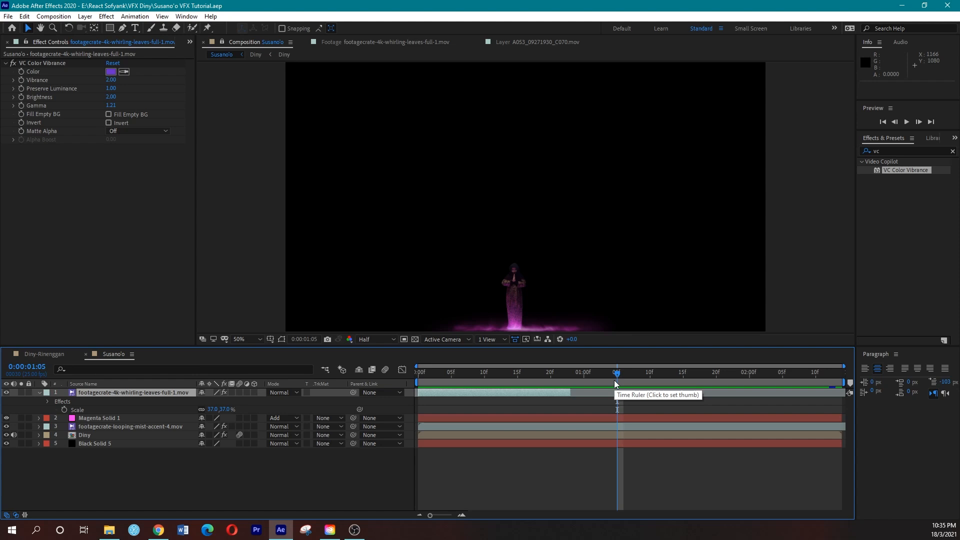
pyautogui.click(536, 371)
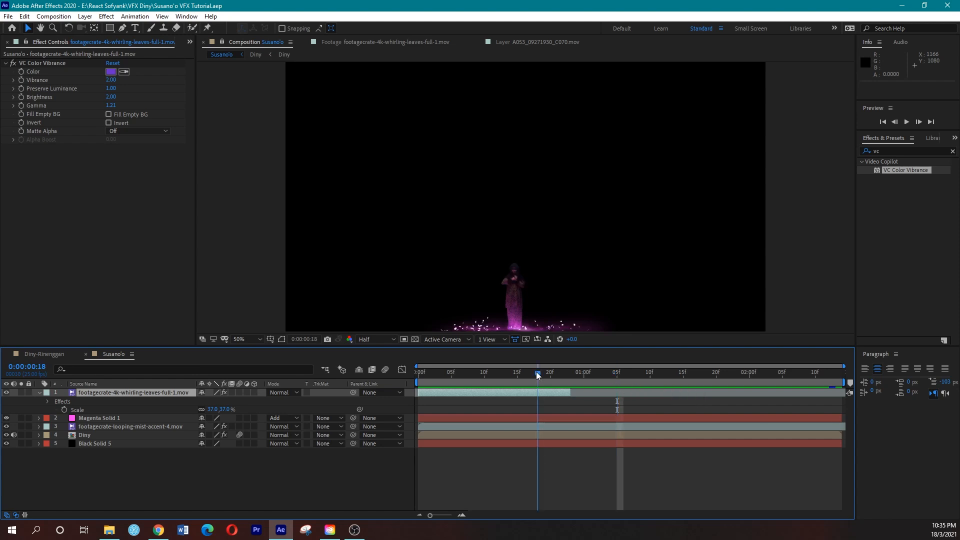
# Open the footagecrate-4k-whirling-leaves-full-1.mov source footage from the Debris folder and scrub to 0;00;06;24
pyautogui.click(190, 44)
pyautogui.click(199, 64)
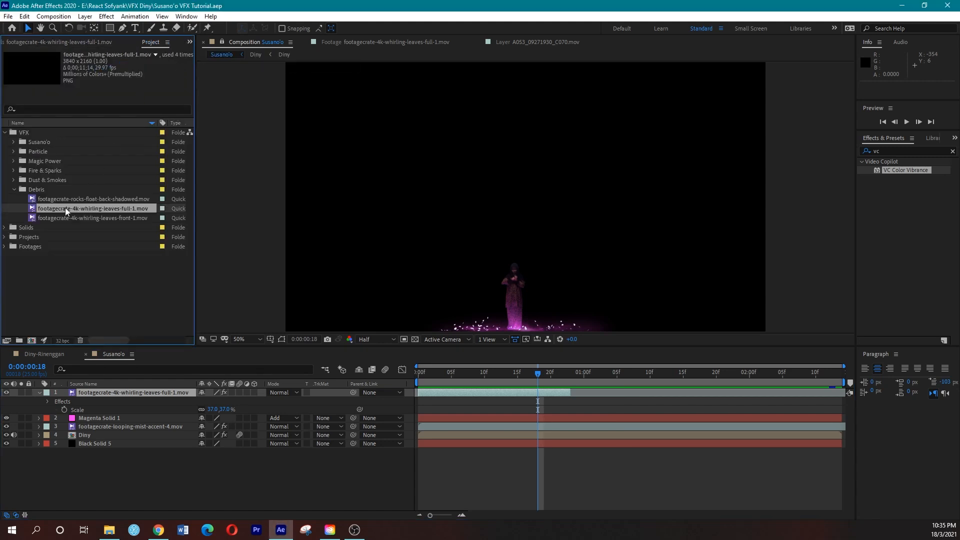
pyautogui.doubleClick(65, 208)
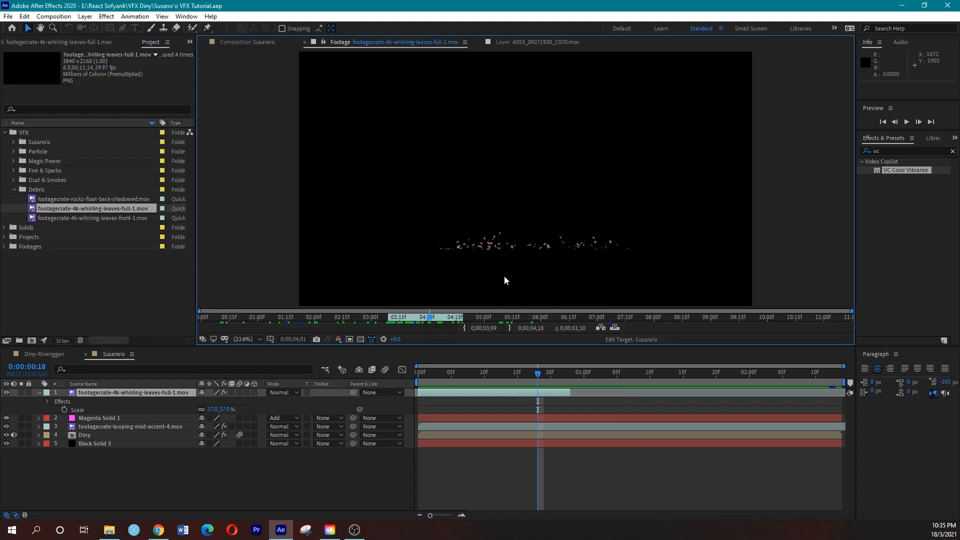
pyautogui.click(443, 315)
pyautogui.moveTo(443, 315); pyautogui.dragTo(586, 323)
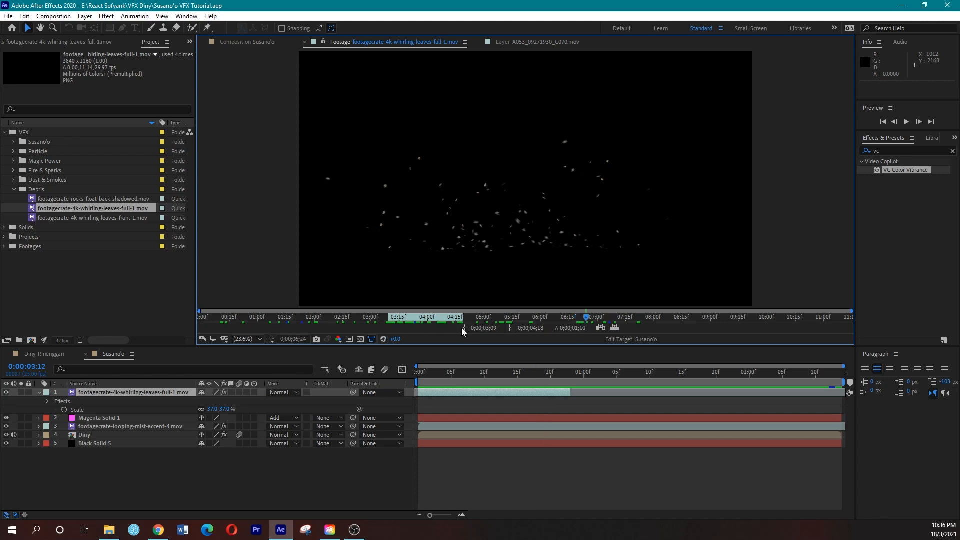
# Try marking the leaves footage range from 0;00;04;18 to 0;00;08;26
pyautogui.click(462, 328)
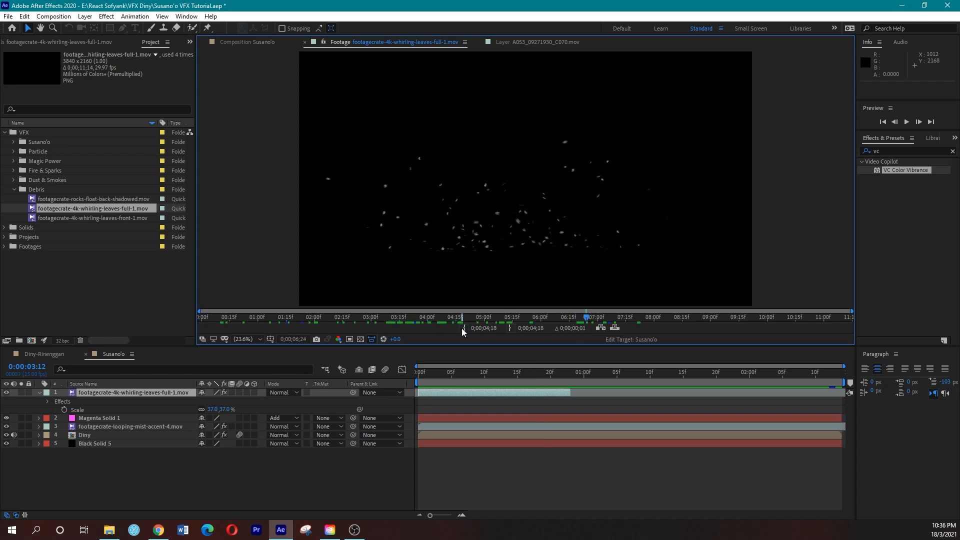
pyautogui.click(509, 328)
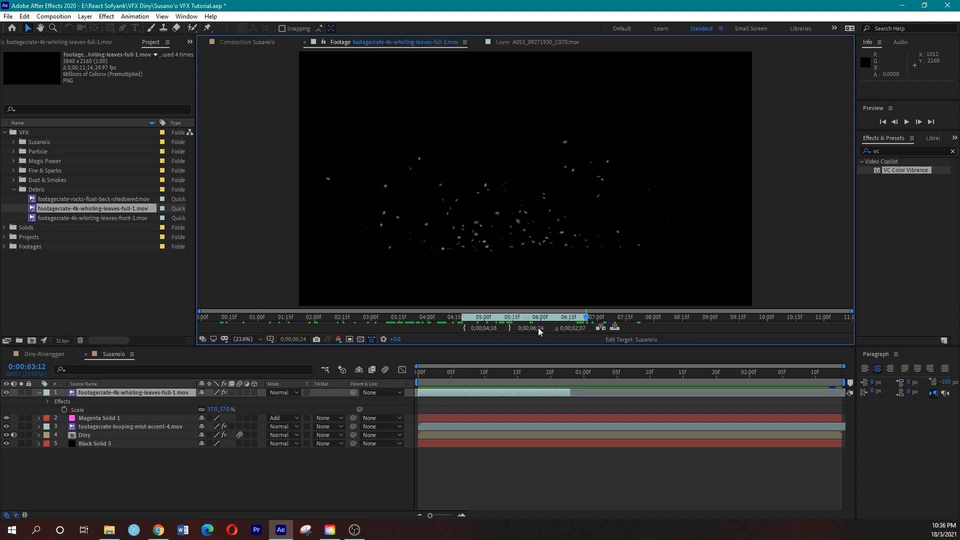
pyautogui.moveTo(587, 318); pyautogui.dragTo(703, 318)
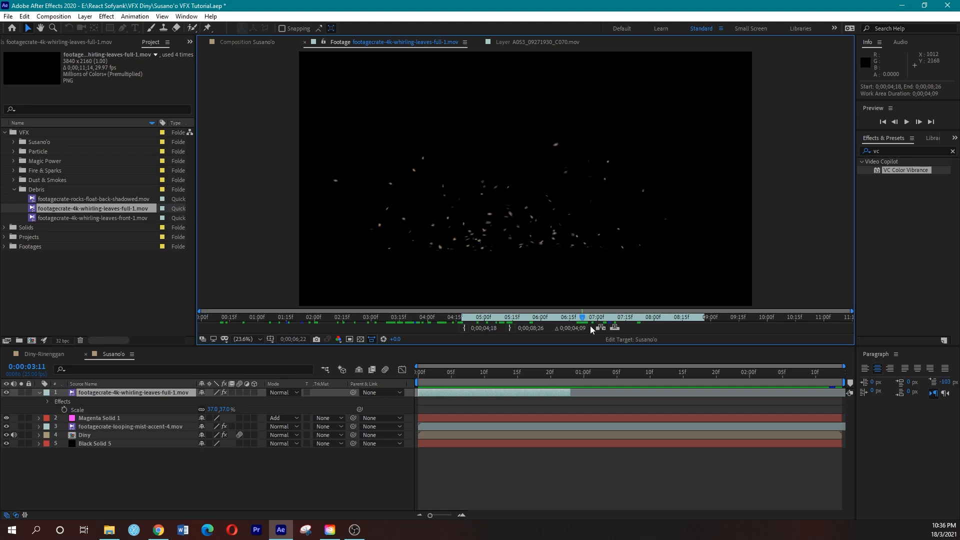
# Mark the leaves footage from 0;00;06;22 to just past 0;00;08;00 and add it to the Susano'o composition as the top layer
pyautogui.click(465, 327)
pyautogui.click(593, 318)
pyautogui.moveTo(604, 316); pyautogui.dragTo(663, 317)
pyautogui.click(511, 329)
pyautogui.moveTo(91, 206); pyautogui.dragTo(143, 390)
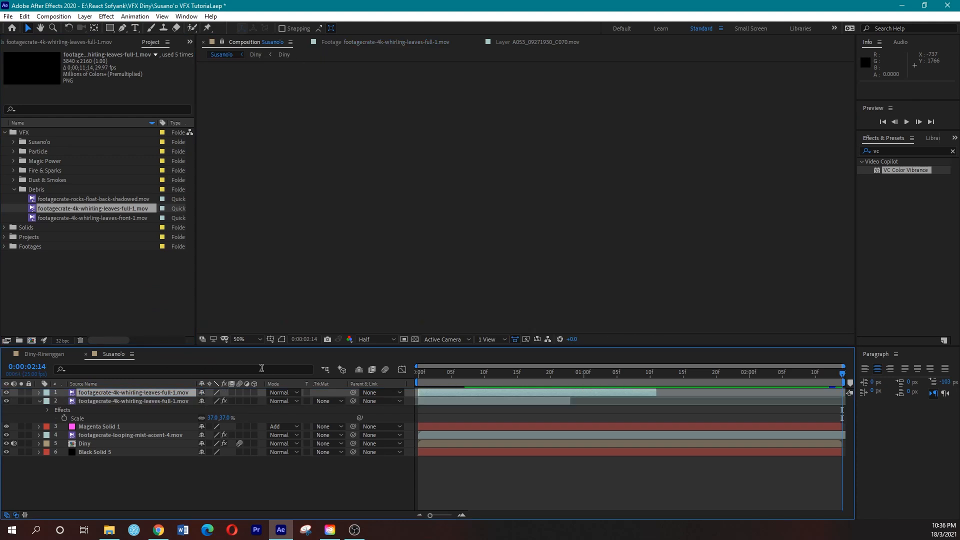
# Move the new leaves layer to start at 0:00:00:23, where the first leaves layer ends, and extend it to the composition's end
pyautogui.moveTo(439, 391); pyautogui.dragTo(594, 389)
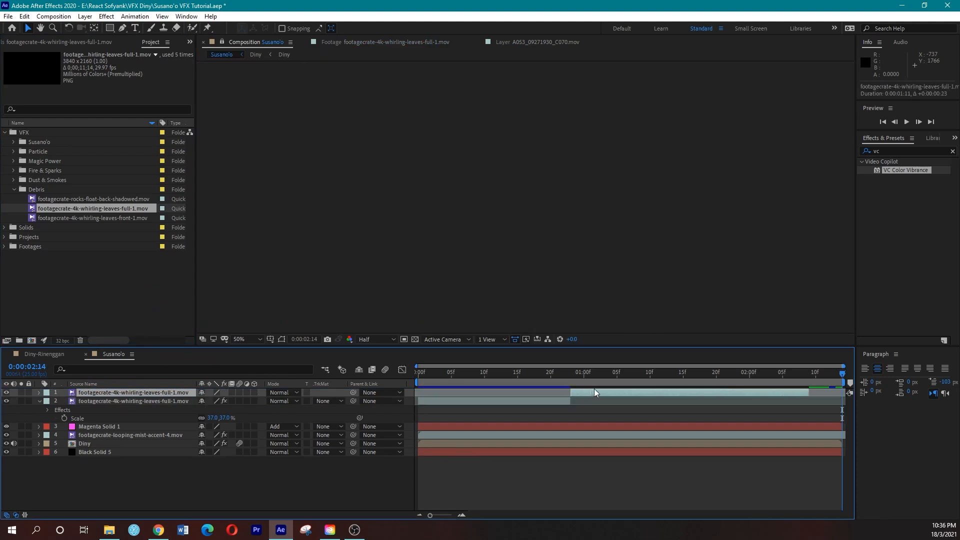
pyautogui.click(802, 382)
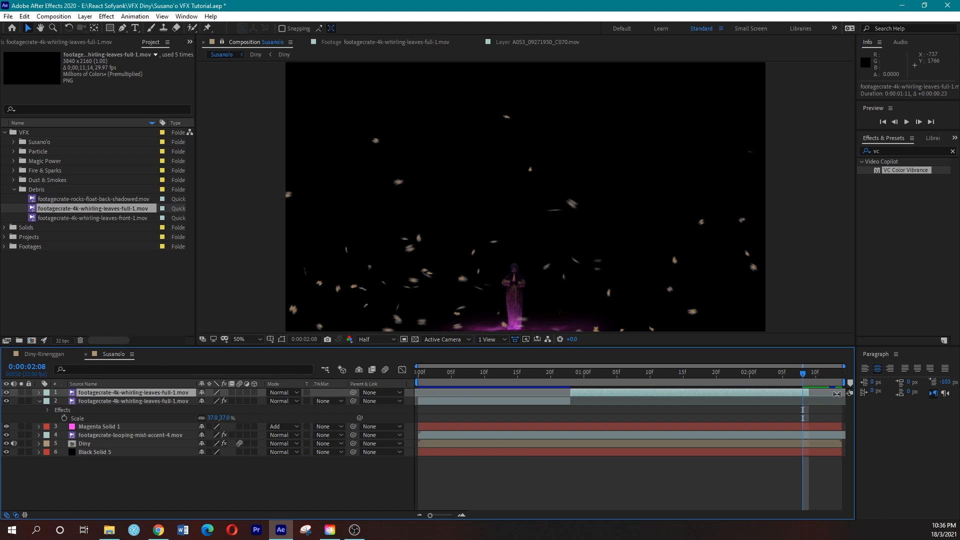
pyautogui.moveTo(810, 393); pyautogui.dragTo(851, 393)
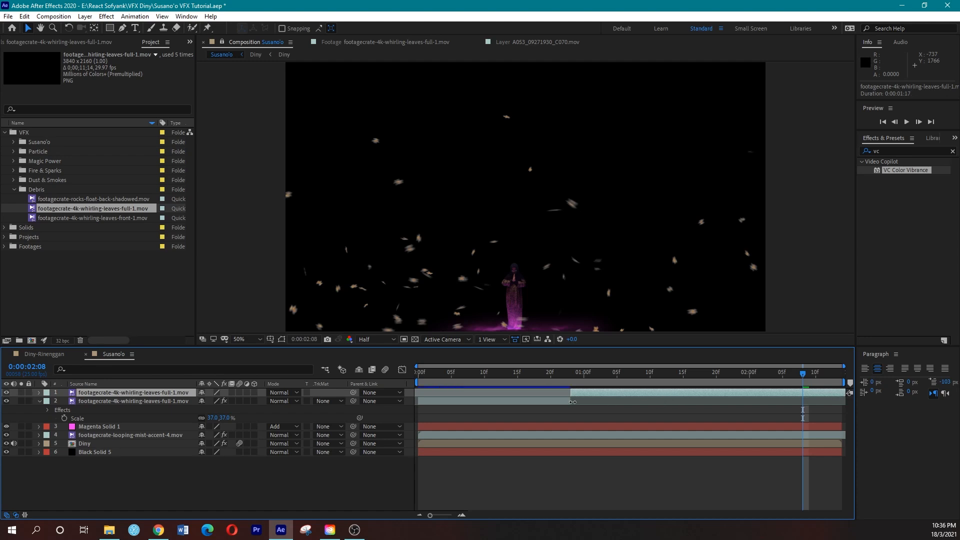
pyautogui.click(532, 401)
pyautogui.click(591, 391)
pyautogui.click(515, 399)
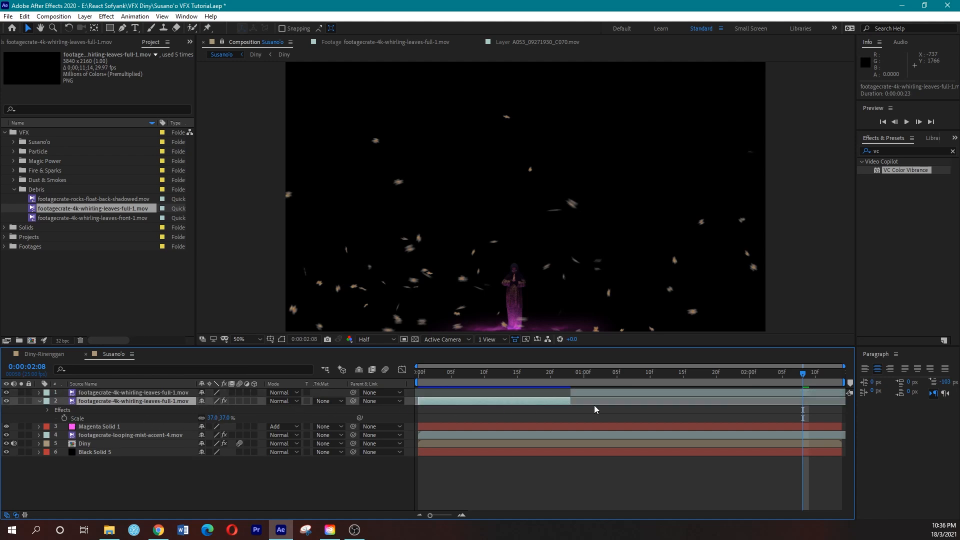
# Scale the second leaves layer to 37% and move it down to the ground around the performer
pyautogui.click(626, 393)
pyautogui.press('s')
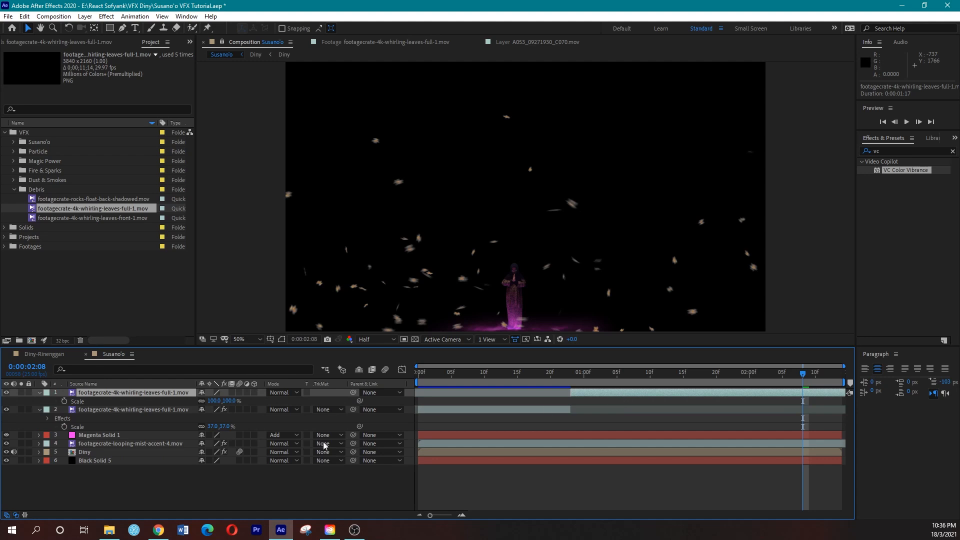
pyautogui.click(212, 401)
pyautogui.write('37')
pyautogui.press('Return')
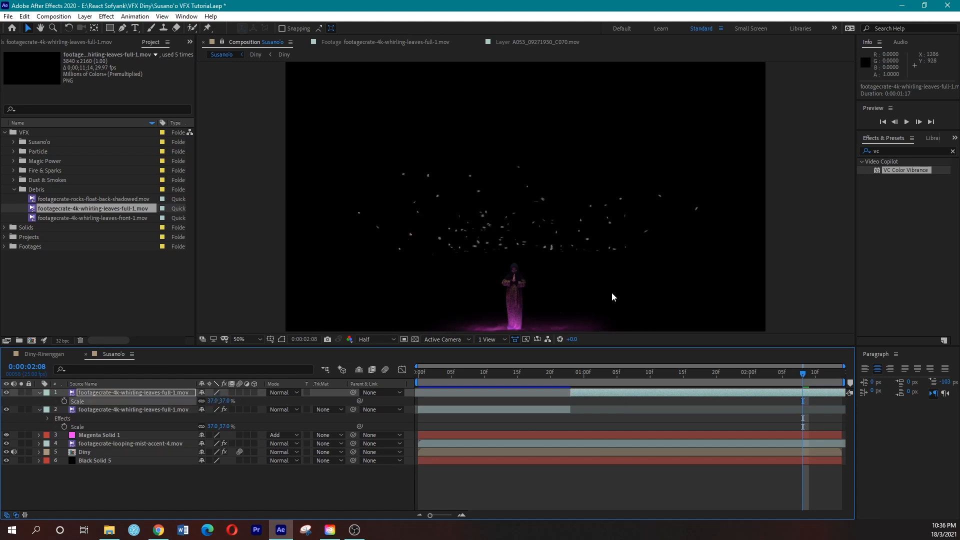
pyautogui.moveTo(563, 244); pyautogui.dragTo(557, 324)
# Copy VC Color Vibrance from the first leaves layer and paste it onto the second leaves layer
pyautogui.click(544, 380)
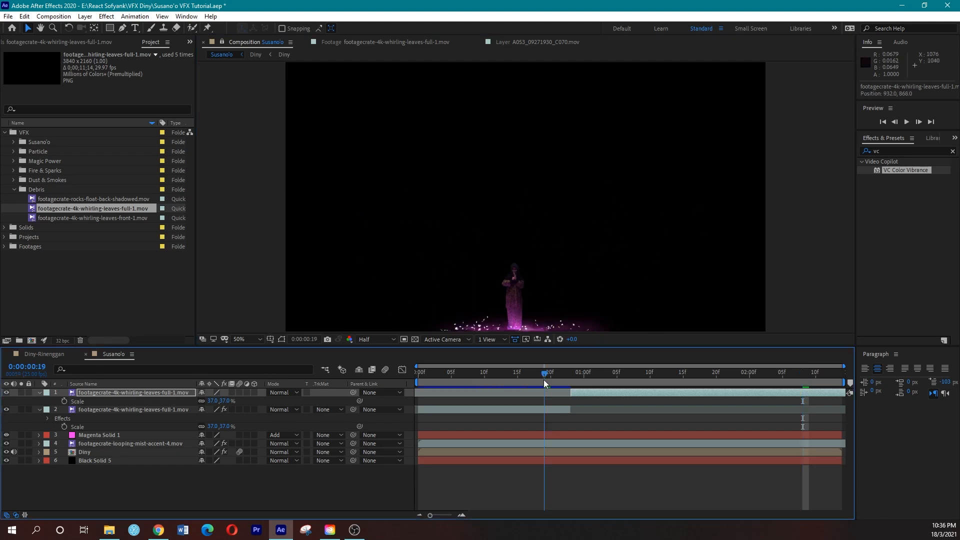
pyautogui.click(533, 410)
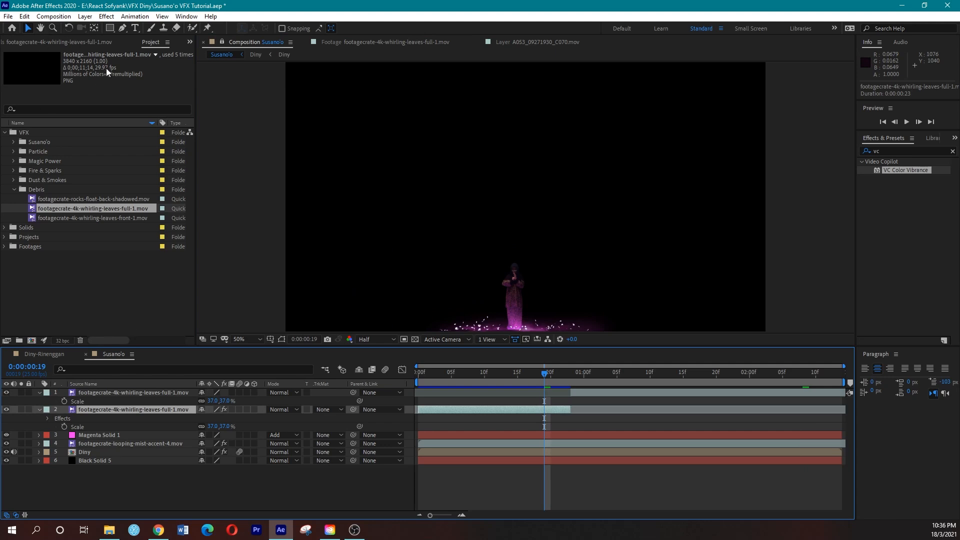
pyautogui.click(190, 42)
pyautogui.click(203, 57)
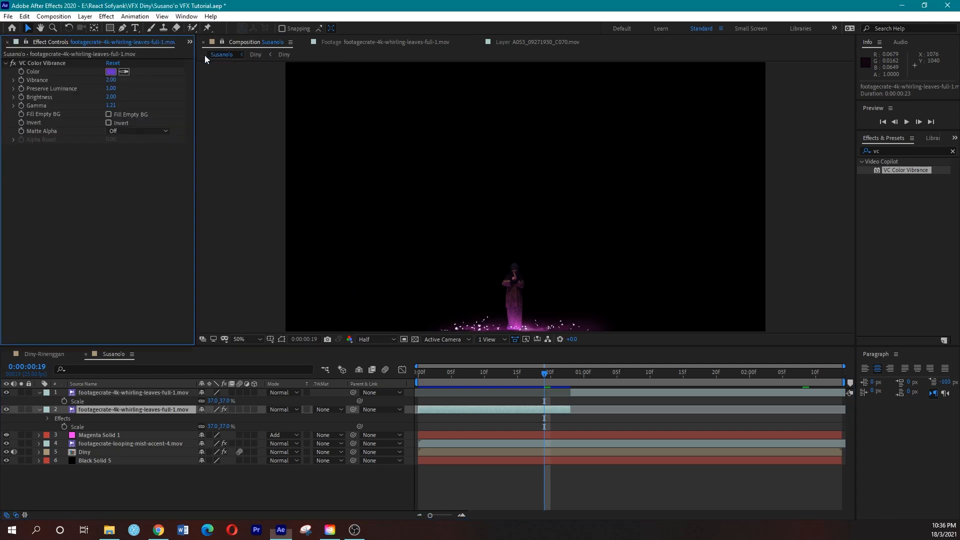
pyautogui.click(50, 62)
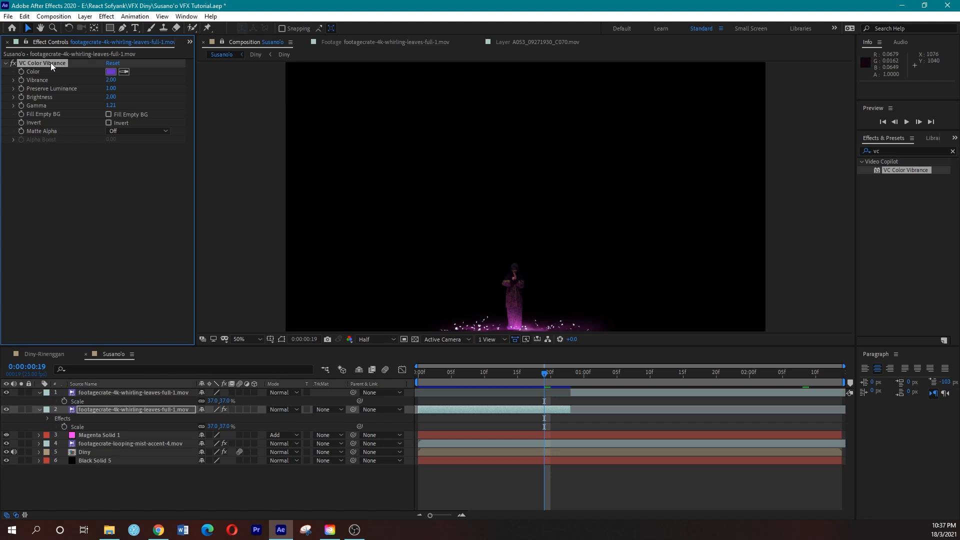
pyautogui.click(601, 389)
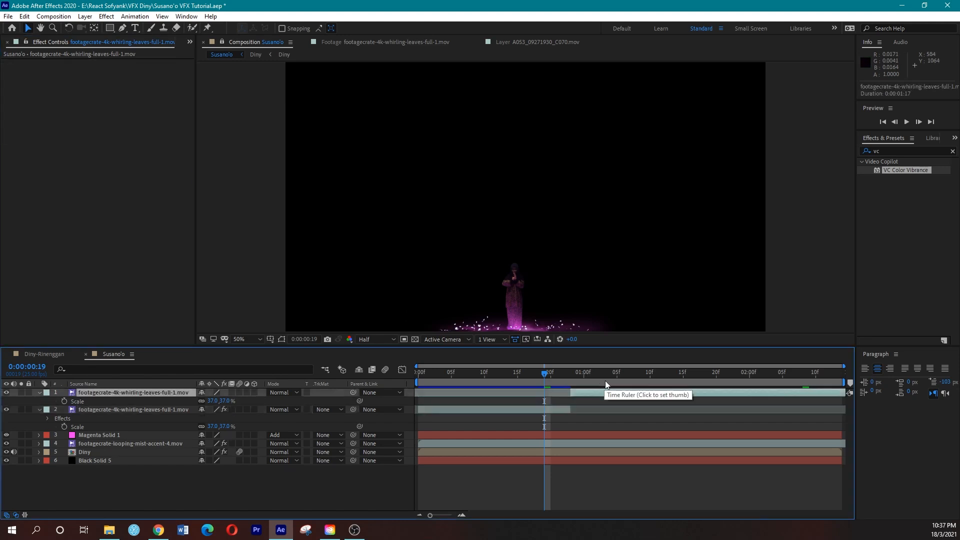
pyautogui.click(611, 375)
pyautogui.moveTo(619, 370); pyautogui.dragTo(697, 385)
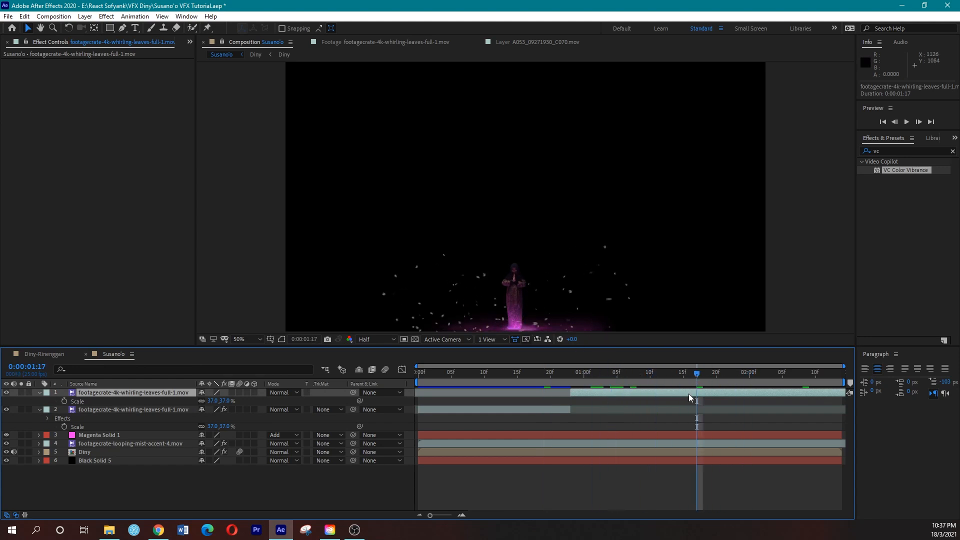
pyautogui.hotkey('ctrl', 'v')
# Preview the composition from the start to check the transition between the two leaves layers
pyautogui.click(564, 377)
pyautogui.moveTo(611, 379); pyautogui.dragTo(393, 359)
pyautogui.press('space')
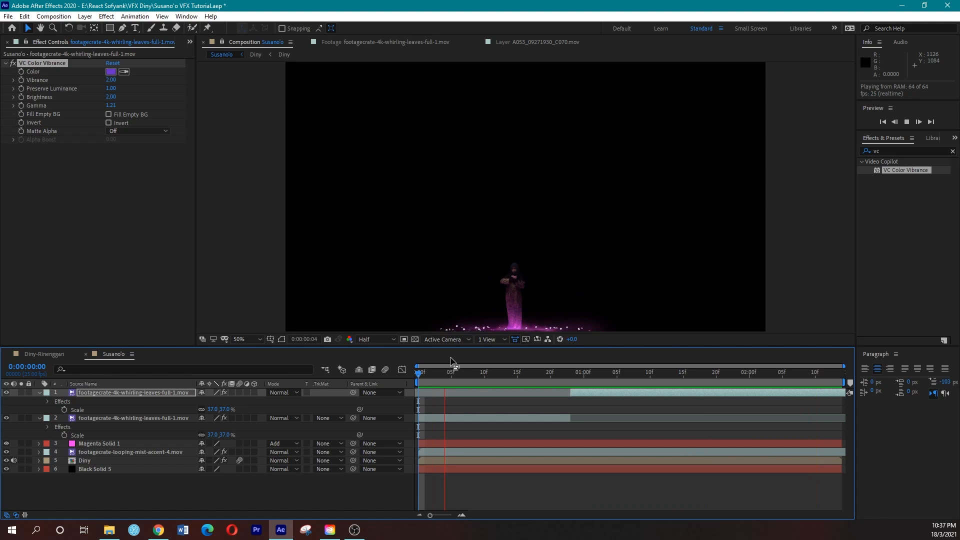
pyautogui.click(597, 381)
pyautogui.moveTo(596, 390)
pyautogui.mouseDown()
pyautogui.moveTo(756, 387)
pyautogui.moveTo(611, 386)
pyautogui.mouseUp()
pyautogui.press('space')
# Time-stretch the second leaves layer with a stretch factor of 70 and extend its end back to the composition's end
pyautogui.click(664, 393)
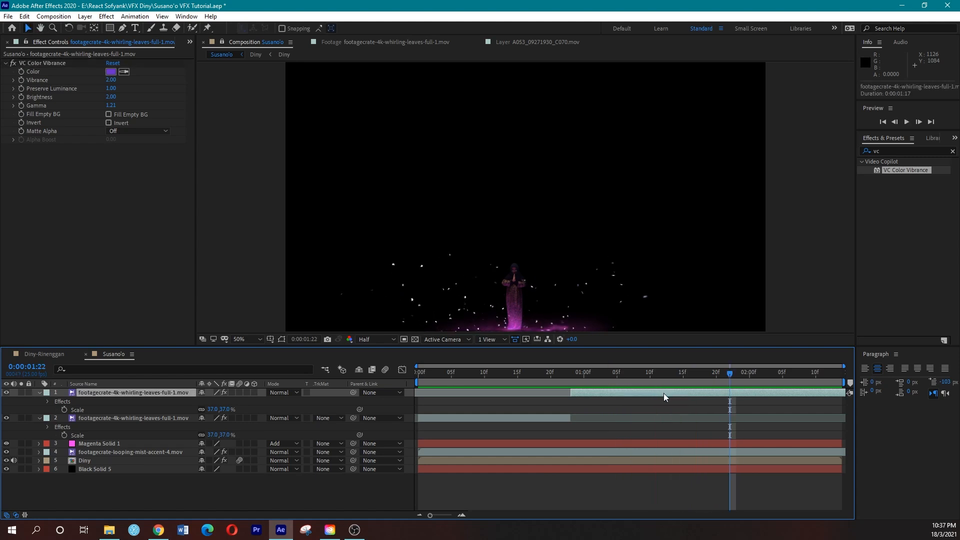
pyautogui.click(664, 375)
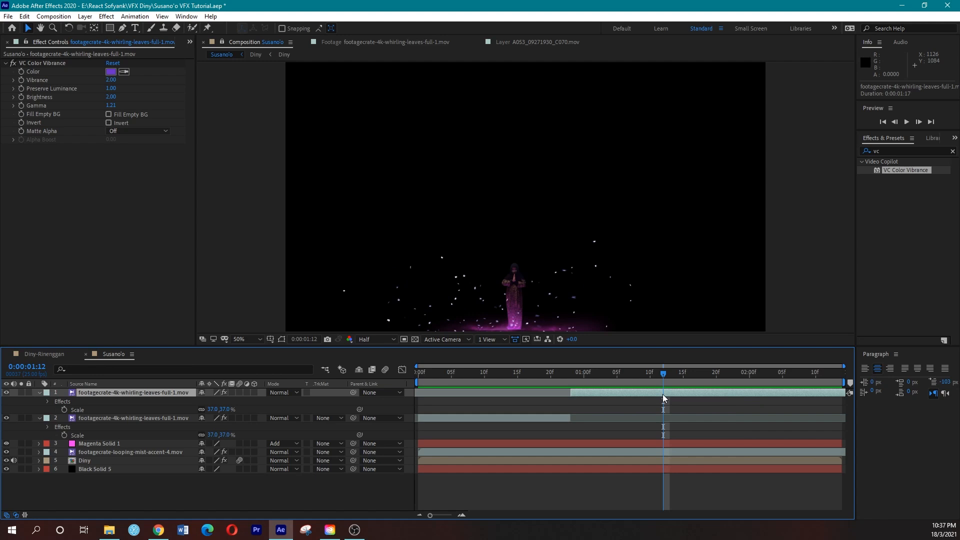
pyautogui.rightClick(665, 396)
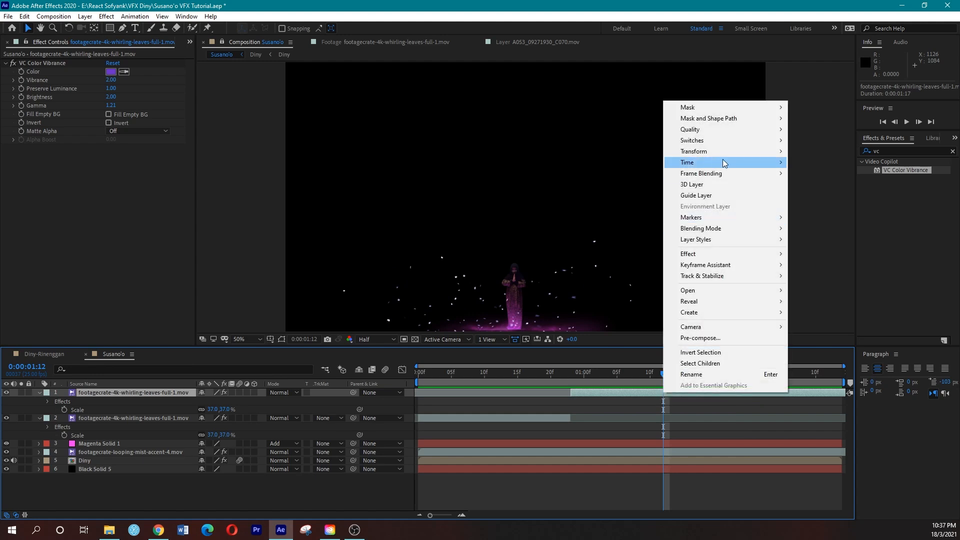
pyautogui.moveTo(723, 163)
pyautogui.click(811, 186)
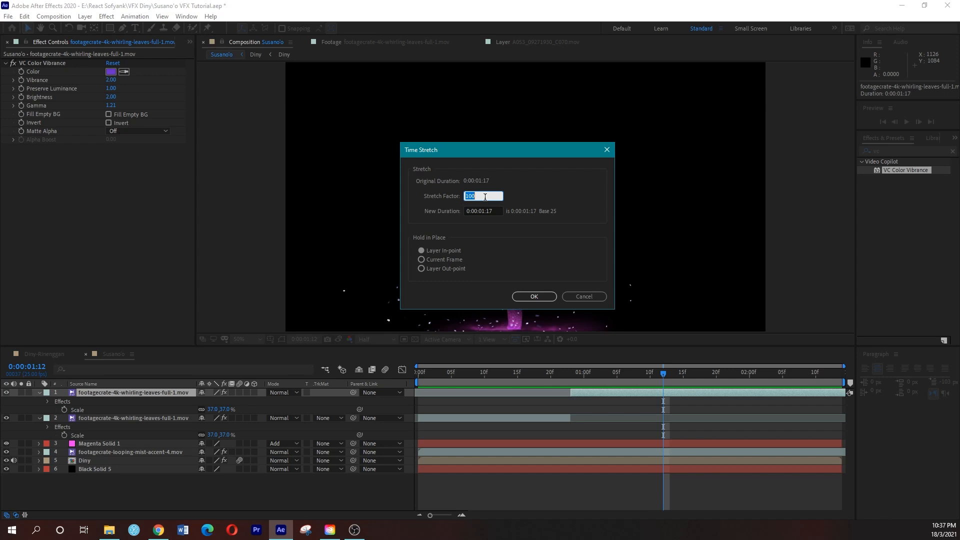
pyautogui.write('70')
pyautogui.click(536, 296)
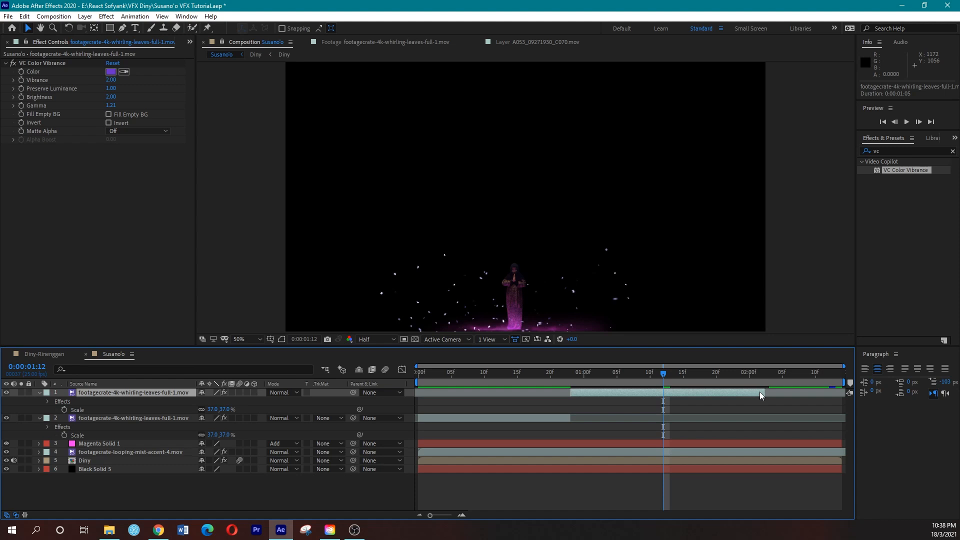
pyautogui.moveTo(762, 392); pyautogui.dragTo(845, 392)
# Preview the sped-up leaves from the start and scrub the timeline to 0:00:01:12
pyautogui.click(425, 373)
pyautogui.press('space')
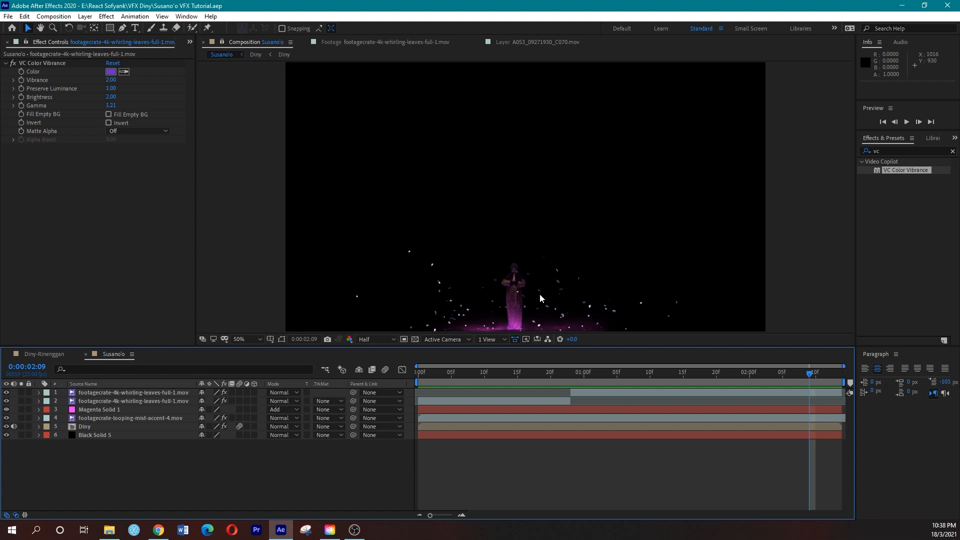
pyautogui.moveTo(466, 374); pyautogui.dragTo(524, 377)
pyautogui.moveTo(640, 382); pyautogui.dragTo(661, 382)
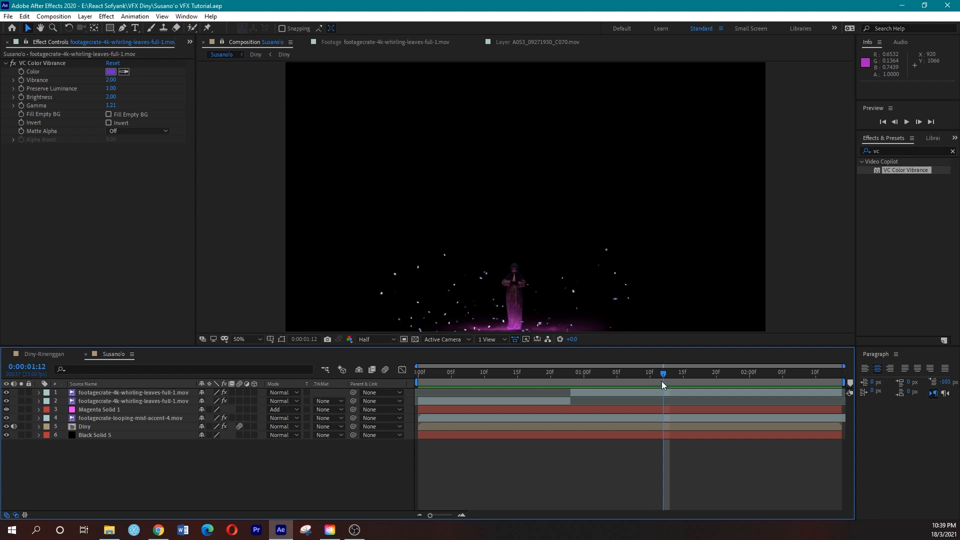
# Shift the selected range of the footagecrate-4k-whirling-leaves-full-1.mov footage later and add the clip as a new top layer, checking it at 0:00:00:10
pyautogui.click(190, 42)
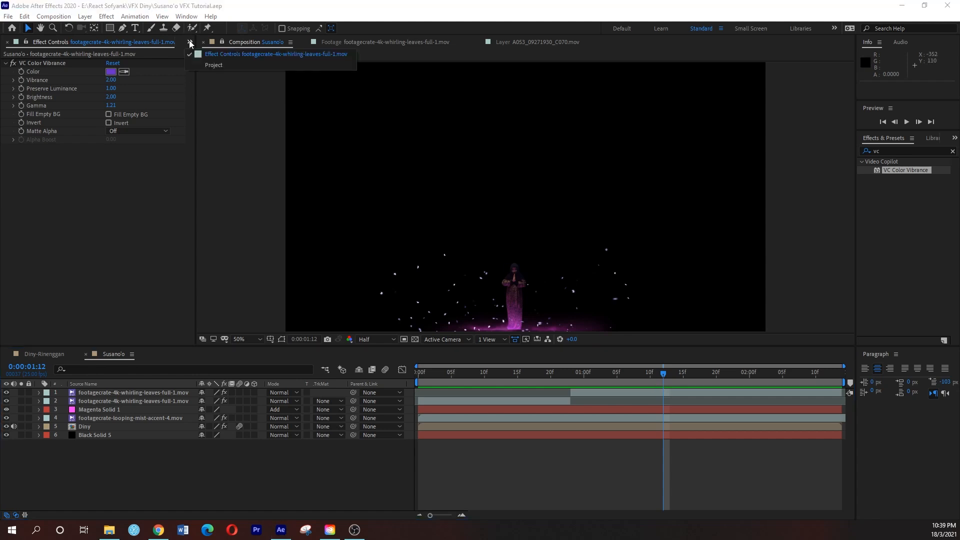
pyautogui.click(201, 64)
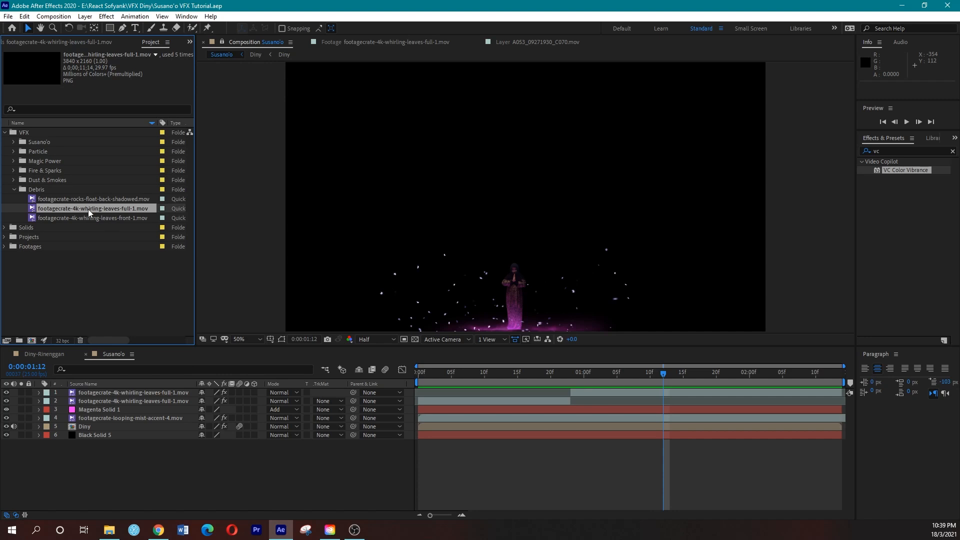
pyautogui.doubleClick(121, 207)
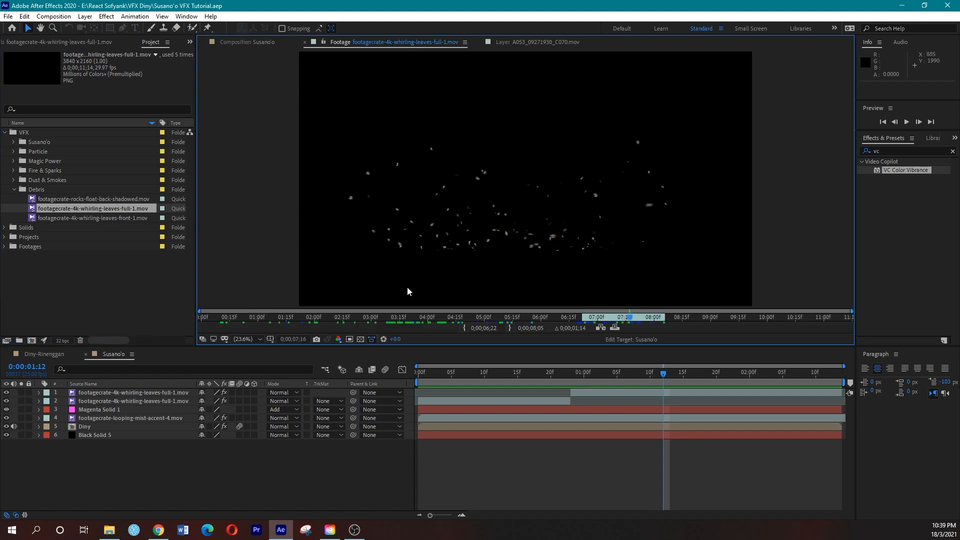
pyautogui.moveTo(612, 316); pyautogui.dragTo(755, 315)
pyautogui.moveTo(94, 209); pyautogui.dragTo(139, 391)
pyautogui.click(485, 379)
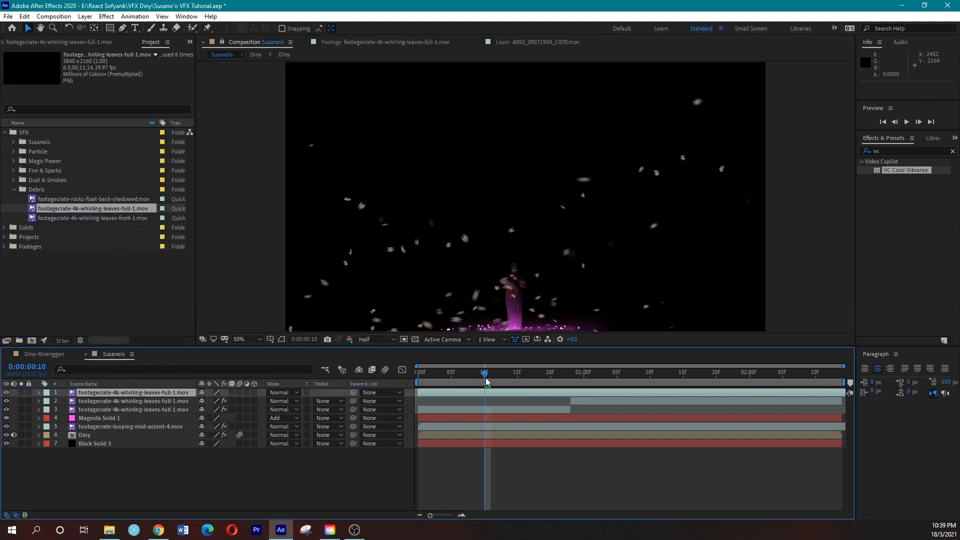
# Scale the new top leaves layer to 41% and move it down around the performer to position 968, 833
pyautogui.press('s')
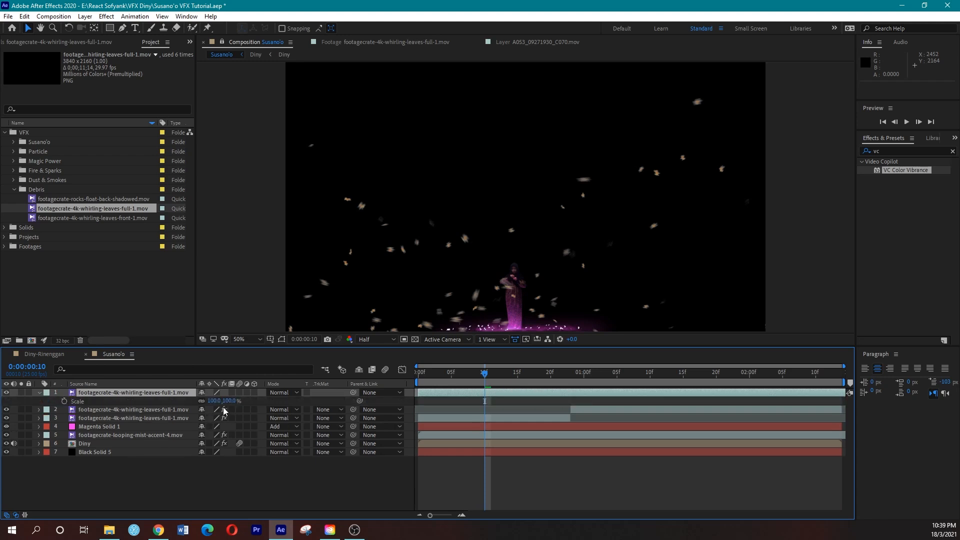
pyautogui.moveTo(230, 401); pyautogui.dragTo(201, 401)
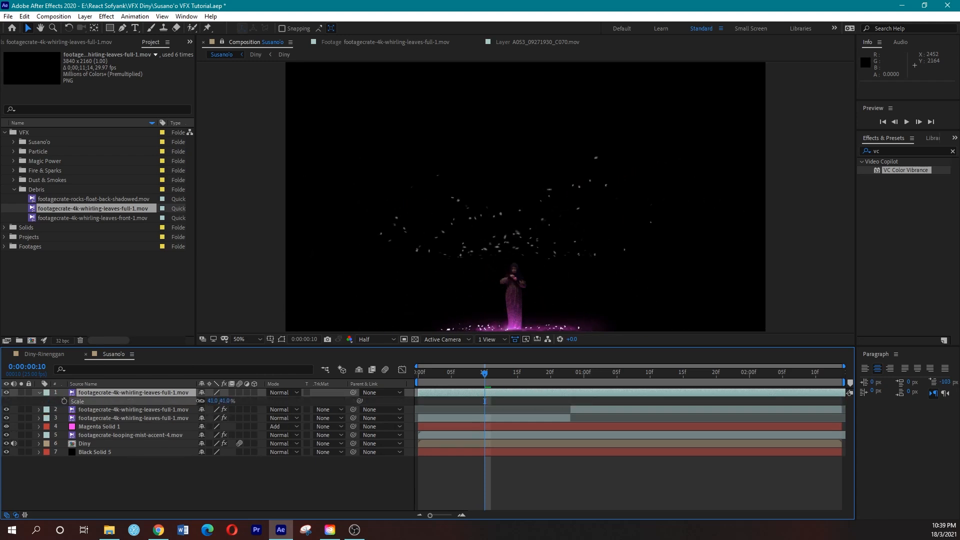
pyautogui.click(525, 245)
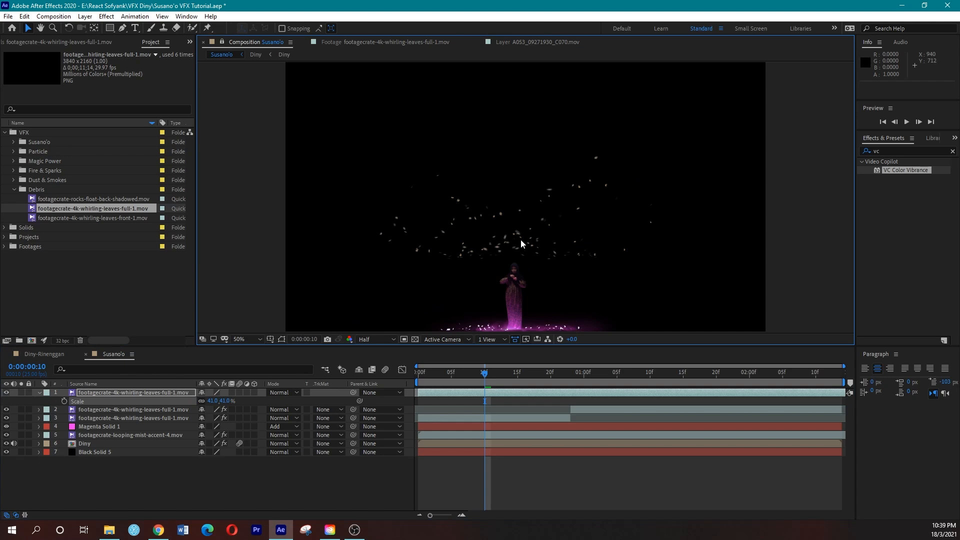
pyautogui.moveTo(515, 254); pyautogui.dragTo(529, 320)
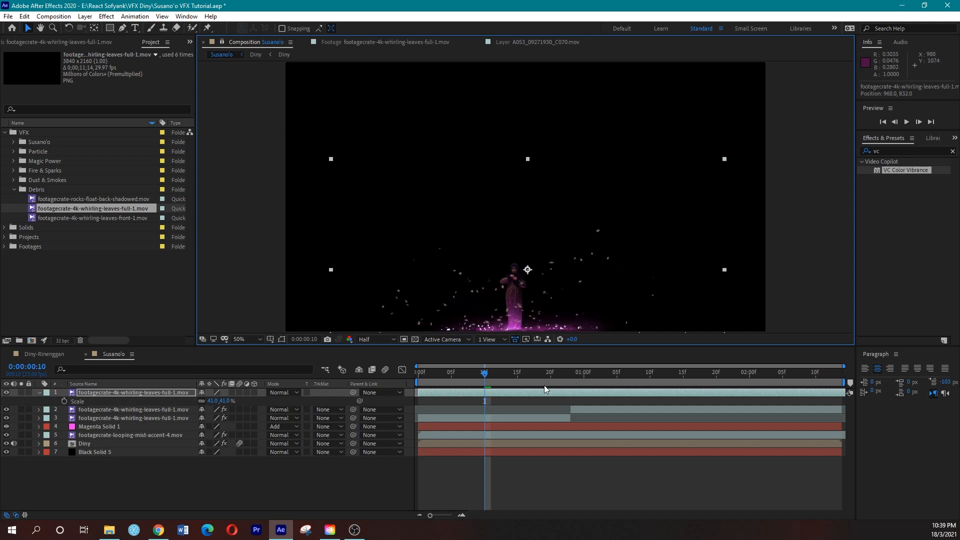
# Apply the Fill effect to the top leaves layer and set its color to black (000000)
pyautogui.click(901, 149)
pyautogui.write('fill')
pyautogui.moveTo(896, 214); pyautogui.dragTo(544, 394)
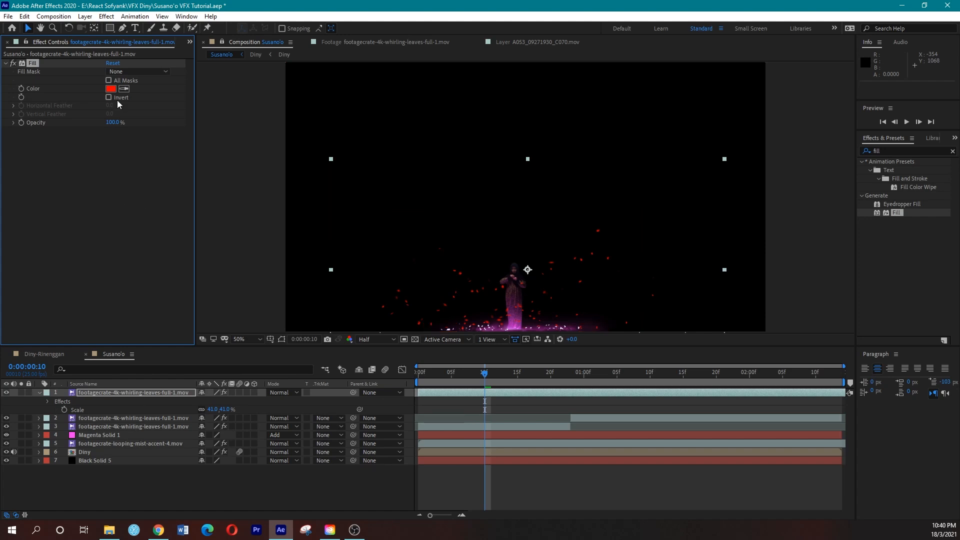
pyautogui.click(111, 88)
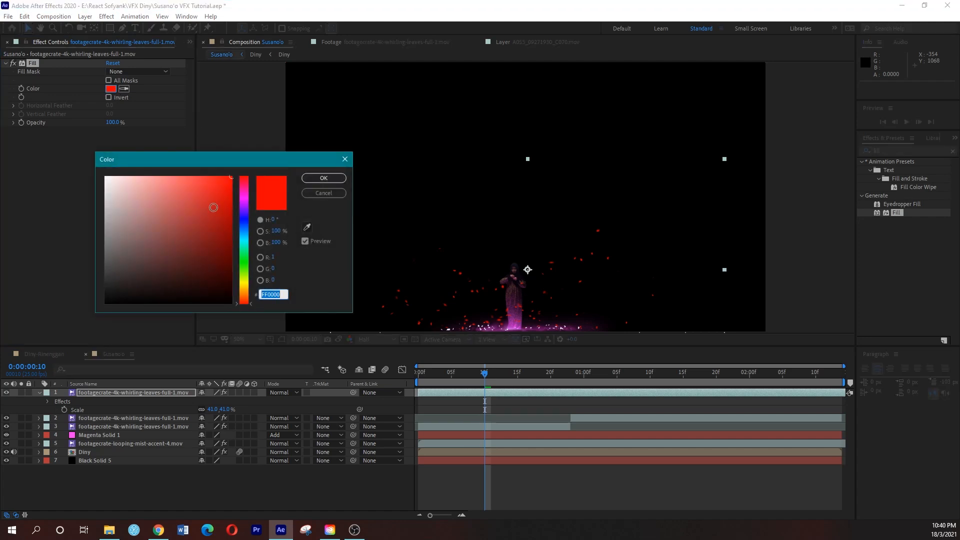
pyautogui.write('000000')
pyautogui.click(324, 178)
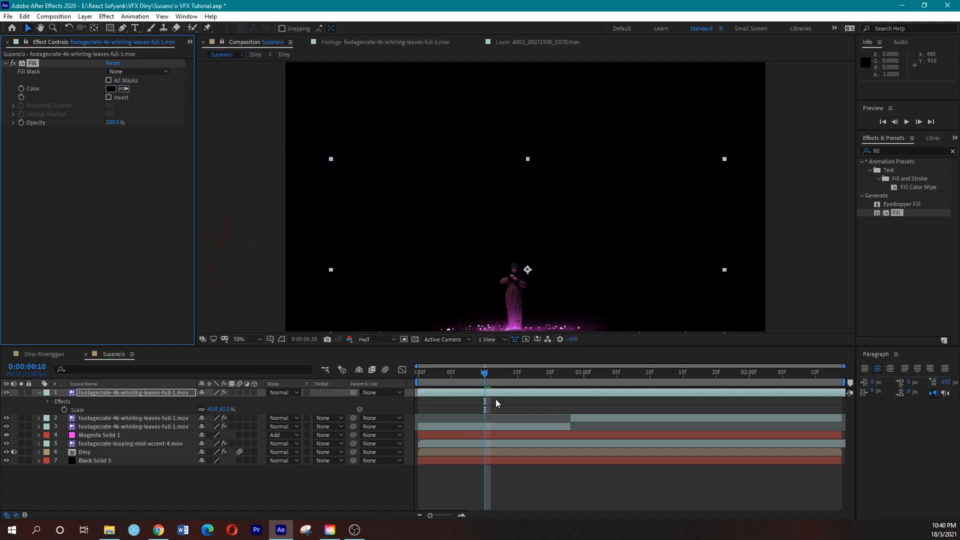
# Preview the composition from the start, collapse the top leaves layer's properties and scrub to 0:00:00:24
pyautogui.moveTo(458, 376); pyautogui.dragTo(417, 376)
pyautogui.click(505, 494)
pyautogui.press('space')
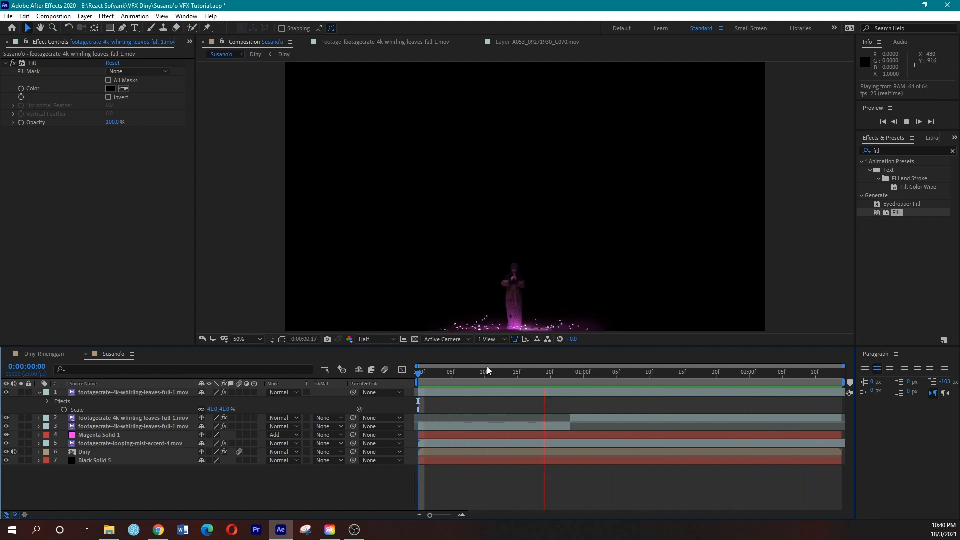
pyautogui.press('space')
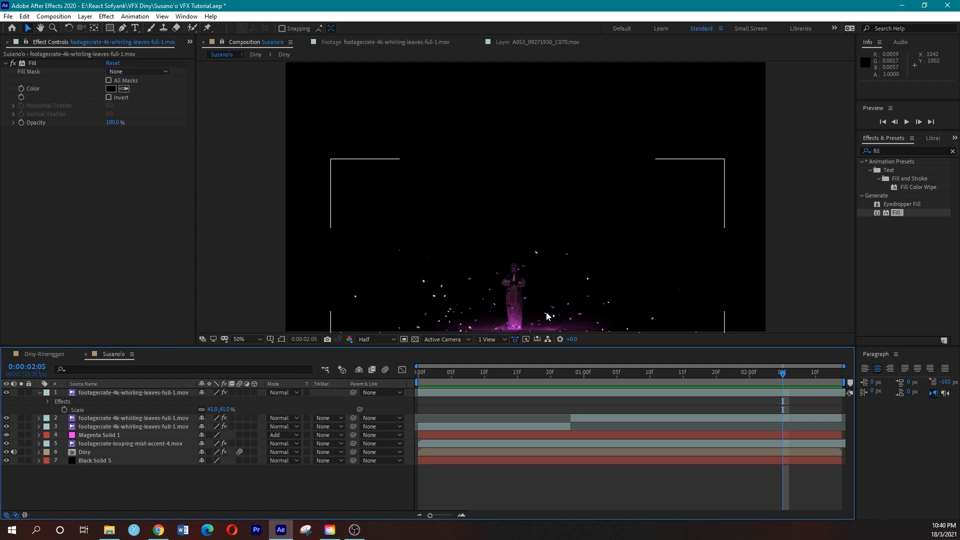
pyautogui.click(454, 378)
pyautogui.moveTo(454, 378); pyautogui.dragTo(425, 369)
pyautogui.click(39, 393)
pyautogui.click(276, 457)
pyautogui.moveTo(539, 377); pyautogui.dragTo(578, 382)
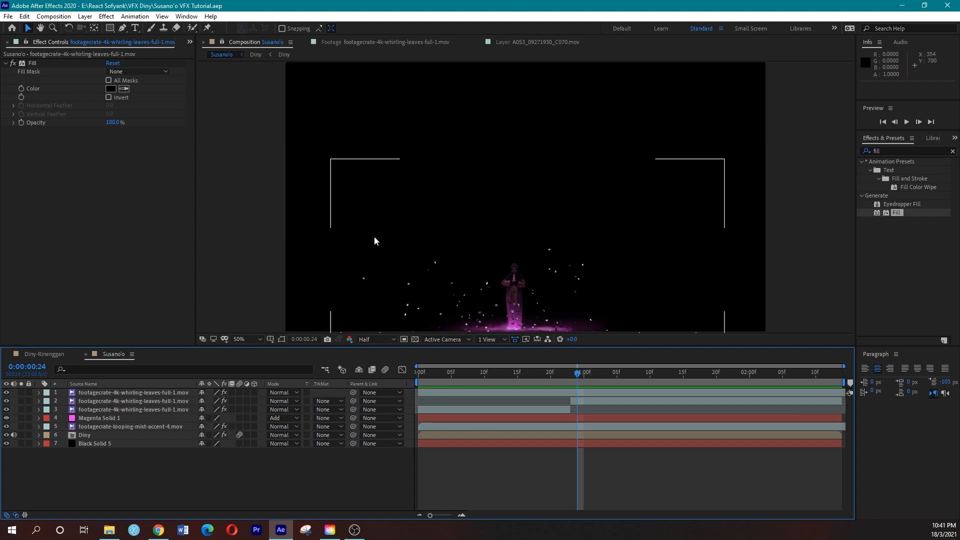
# Open FootageCrate-4K_Embers_Rising_7_Loopable.mov from the project's Fire & Sparks folder in the footage viewer
pyautogui.click(190, 43)
pyautogui.click(206, 65)
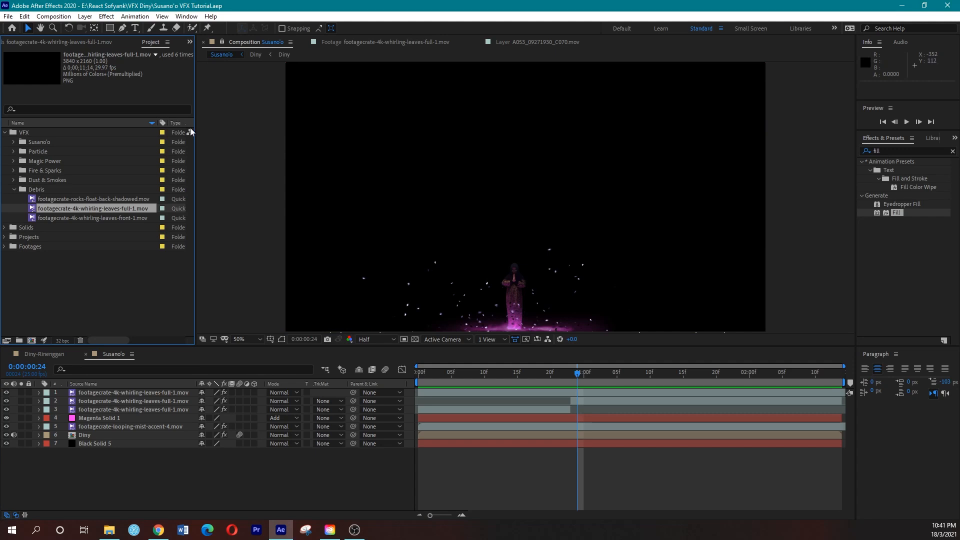
pyautogui.click(15, 189)
pyautogui.click(14, 171)
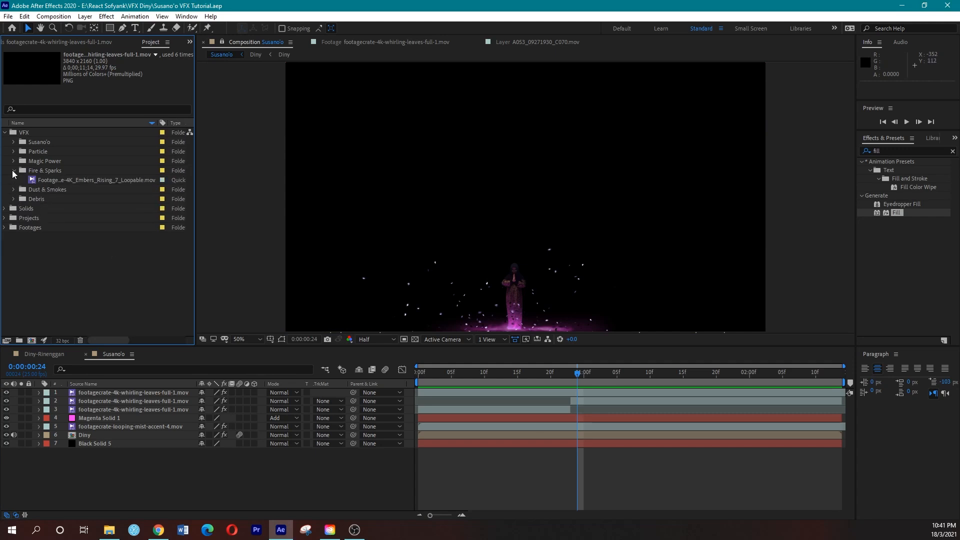
pyautogui.click(70, 180)
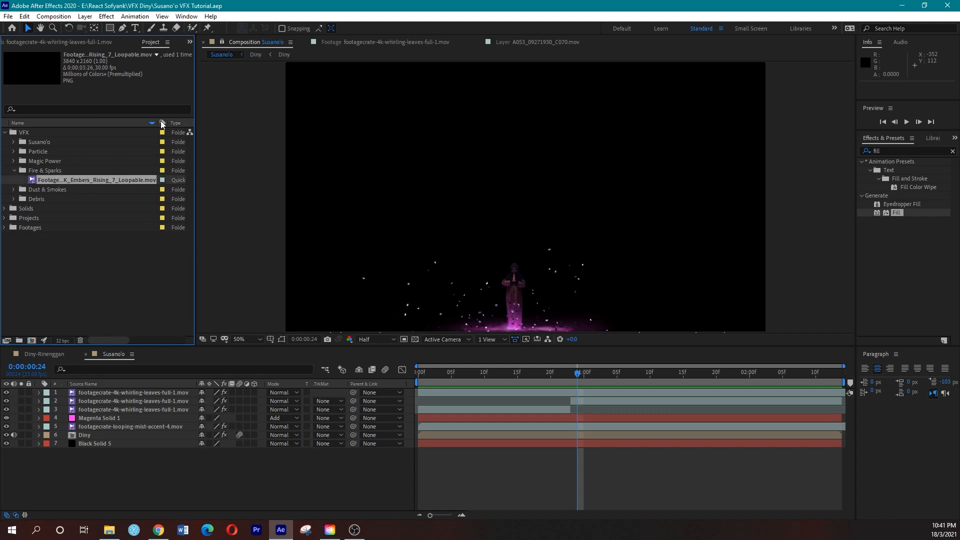
pyautogui.moveTo(157, 122); pyautogui.dragTo(176, 123)
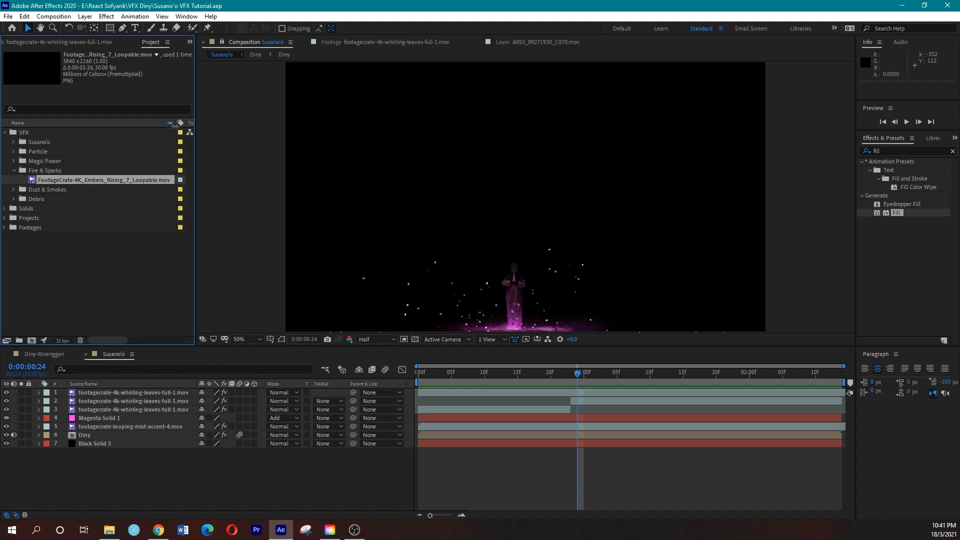
pyautogui.moveTo(175, 123); pyautogui.dragTo(149, 123)
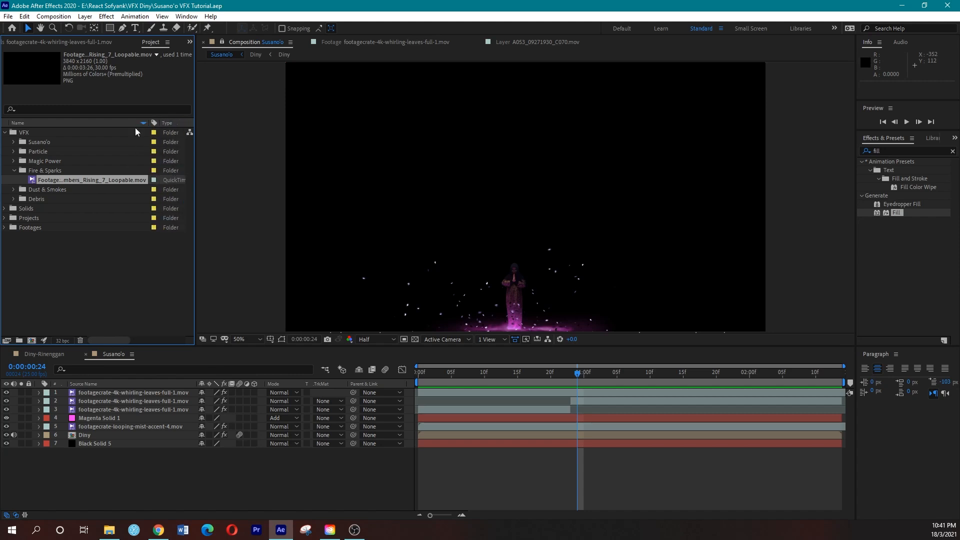
pyautogui.doubleClick(97, 179)
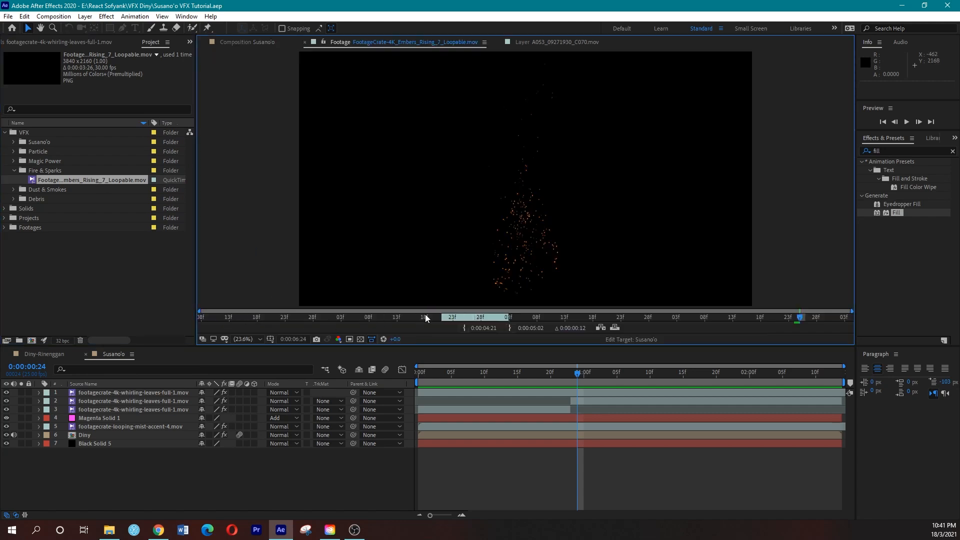
# Shift the embers footage's selected range later and add the clip as the top layer, starting where the later purple leaves layer begins
pyautogui.moveTo(446, 317); pyautogui.dragTo(480, 321)
pyautogui.moveTo(80, 179); pyautogui.dragTo(142, 389)
pyautogui.moveTo(451, 392); pyautogui.dragTo(599, 383)
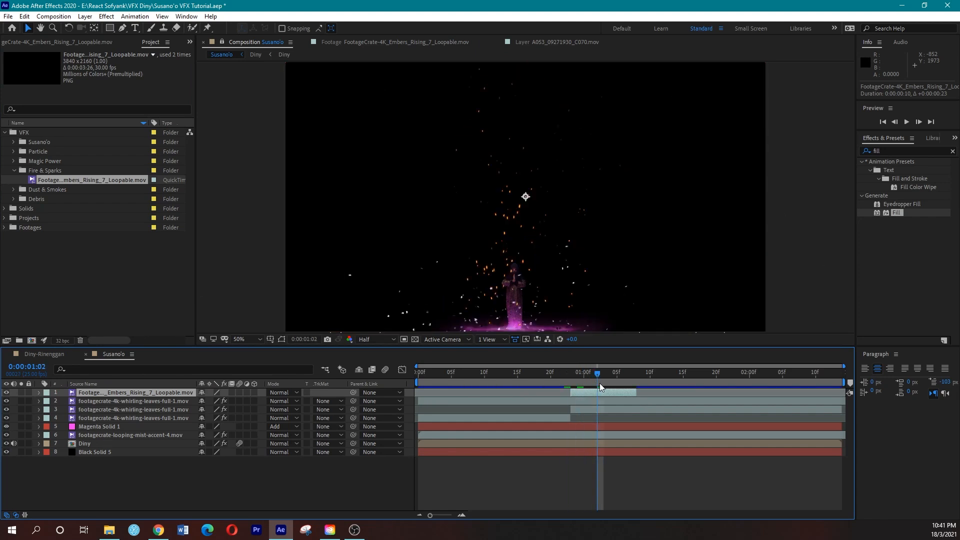
# Extend the end of the embers layer to a duration of 0:00:00:21 and preview it from 0:00:00:20
pyautogui.moveTo(636, 392); pyautogui.dragTo(709, 392)
pyautogui.moveTo(593, 384); pyautogui.dragTo(554, 387)
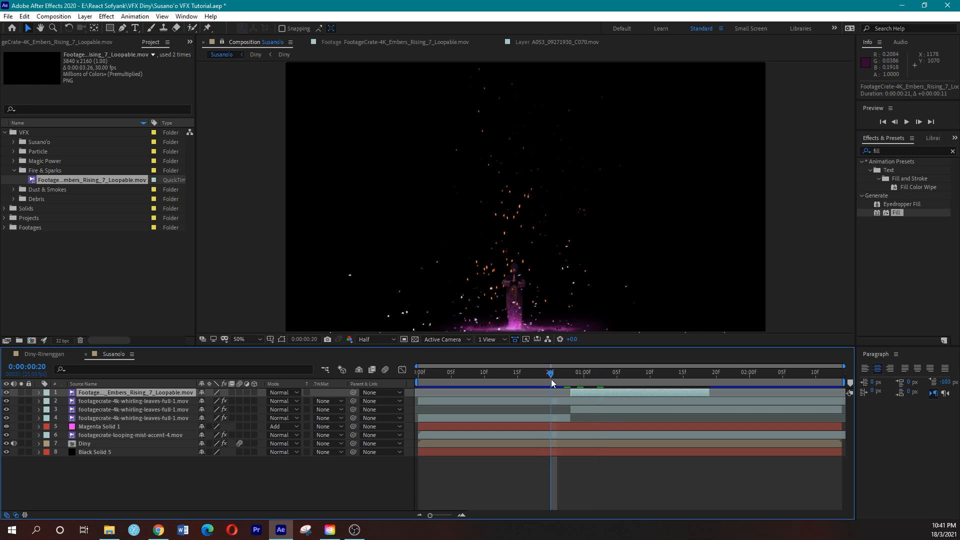
pyautogui.press('space')
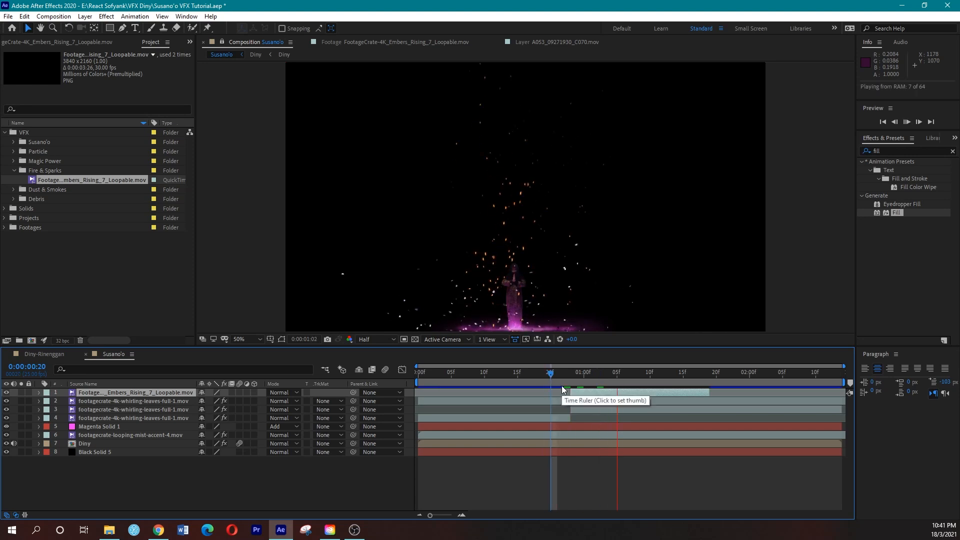
pyautogui.press('space')
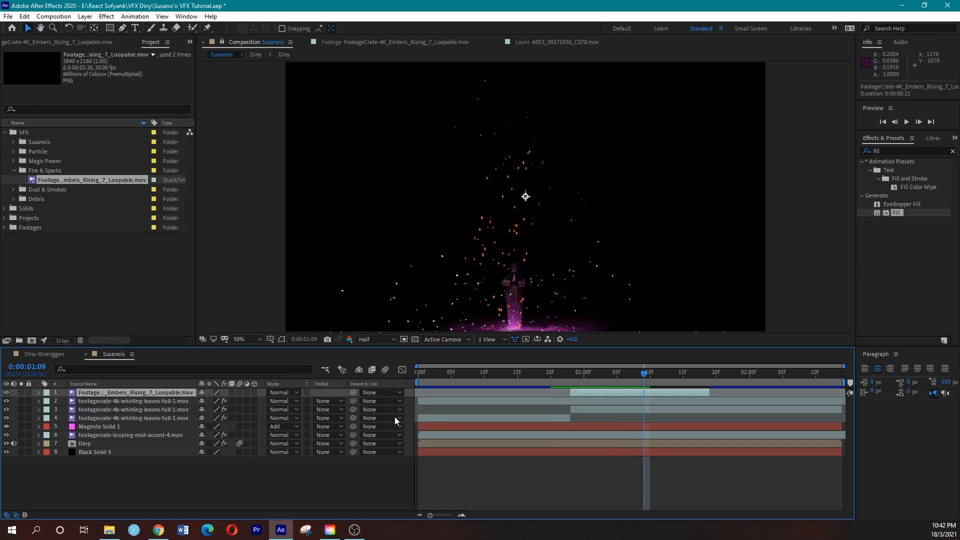
# Scale the embers layer to 56% and shift it slightly up and left over the performer
pyautogui.press('s')
pyautogui.moveTo(224, 398); pyautogui.dragTo(206, 400)
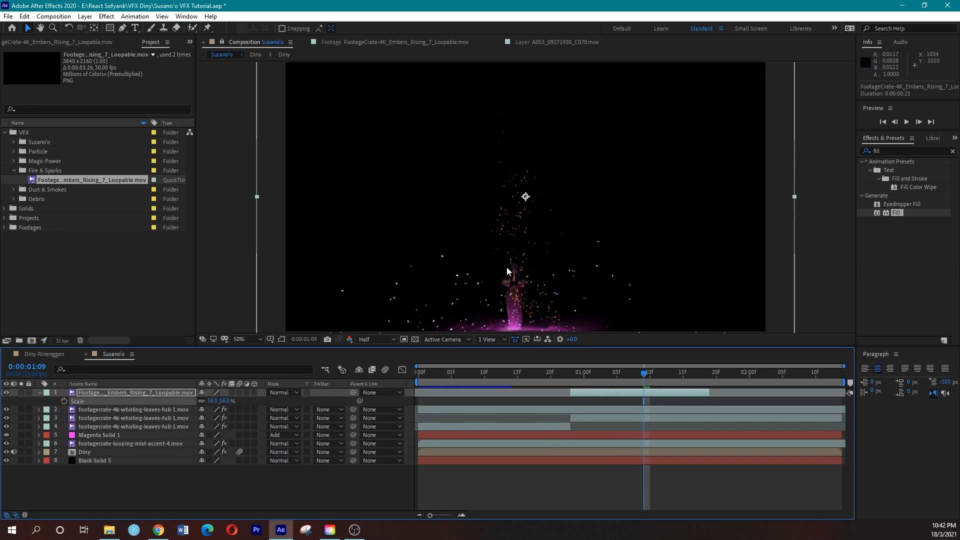
pyautogui.moveTo(527, 275); pyautogui.dragTo(517, 266)
# Move the embers layer down the layer stack to just below the performer layer, above Black Solid 5
pyautogui.moveTo(147, 394)
pyautogui.mouseDown()
pyautogui.moveTo(143, 455)
pyautogui.moveTo(155, 393)
pyautogui.mouseUp()
pyautogui.moveTo(155, 413); pyautogui.dragTo(141, 455)
pyautogui.click(95, 435)
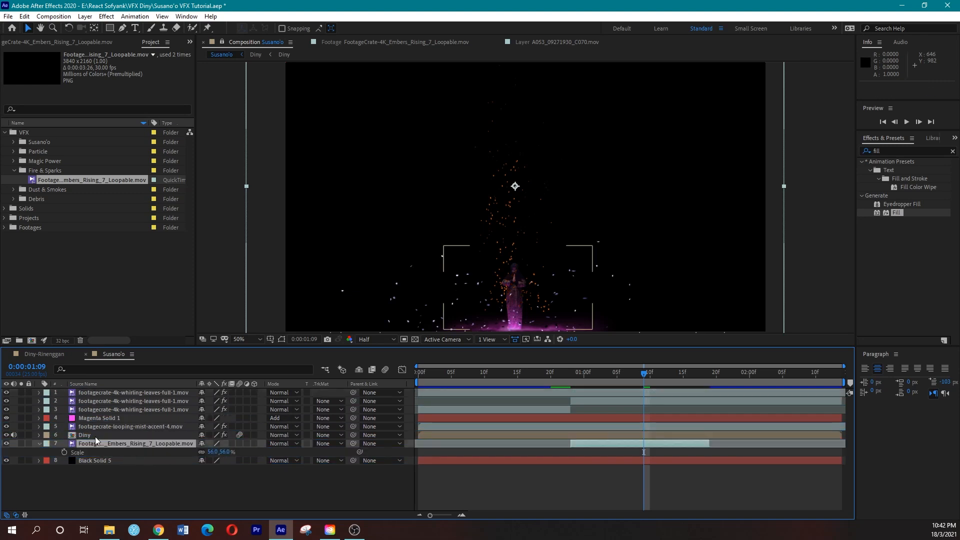
# Raise the embers to position 920, 454 behind the performer and collapse the embers layer's properties
pyautogui.click(509, 212)
pyautogui.click(116, 444)
pyautogui.moveTo(510, 230)
pyautogui.mouseDown()
pyautogui.moveTo(520, 218)
pyautogui.moveTo(510, 219)
pyautogui.mouseUp()
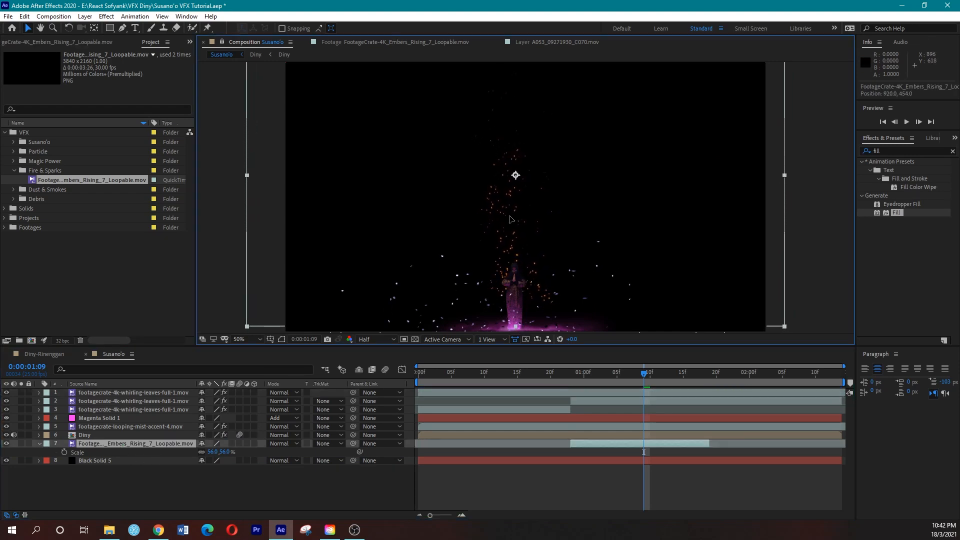
pyautogui.press("'")
pyautogui.press("'")
pyautogui.click(38, 444)
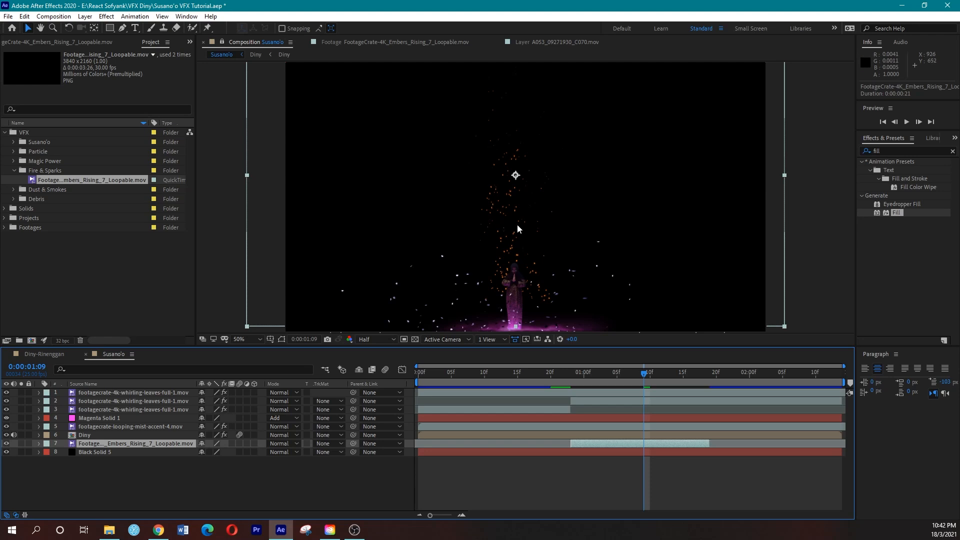
# Find the VC Color Vibrance effect and apply it to the embers layer
pyautogui.click(895, 150)
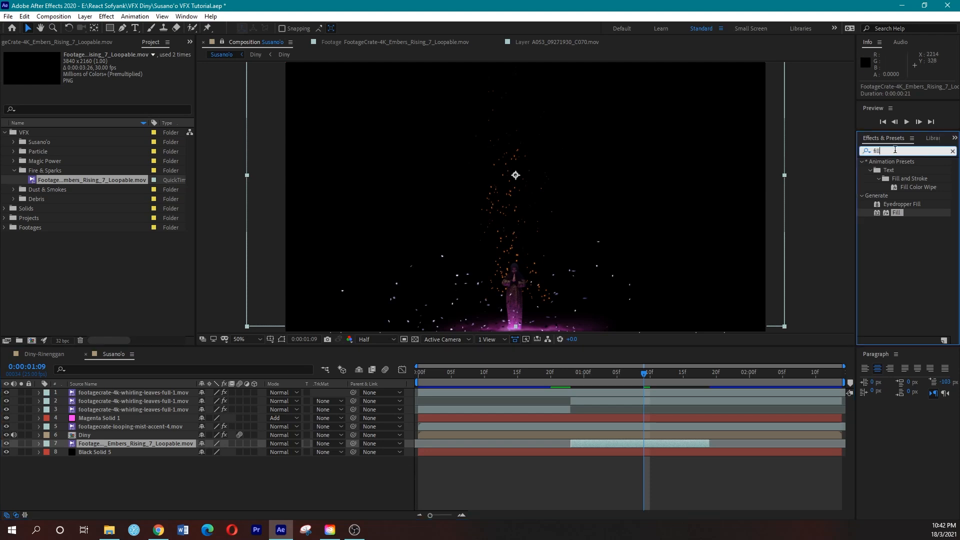
pyautogui.write('vc')
pyautogui.moveTo(886, 170); pyautogui.dragTo(625, 444)
# Set the embers layer's VC Color Vibrance colour to the violet-blue 5400FF
pyautogui.click(112, 72)
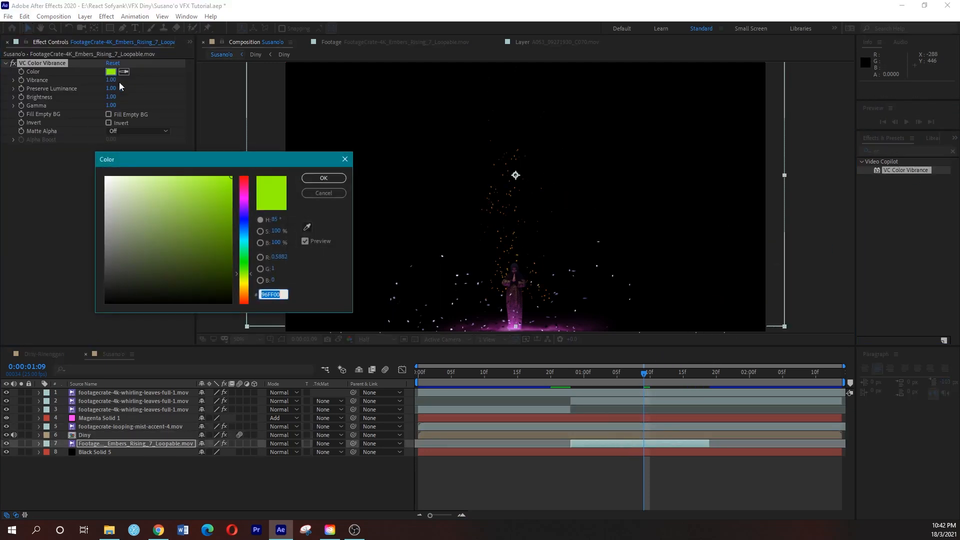
pyautogui.click(244, 198)
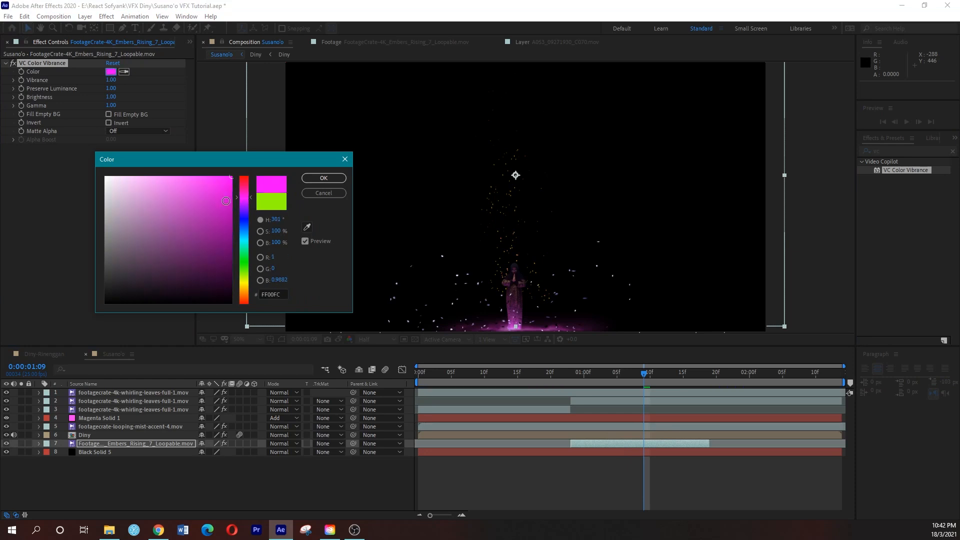
pyautogui.click(244, 206)
pyautogui.click(229, 221)
pyautogui.click(181, 175)
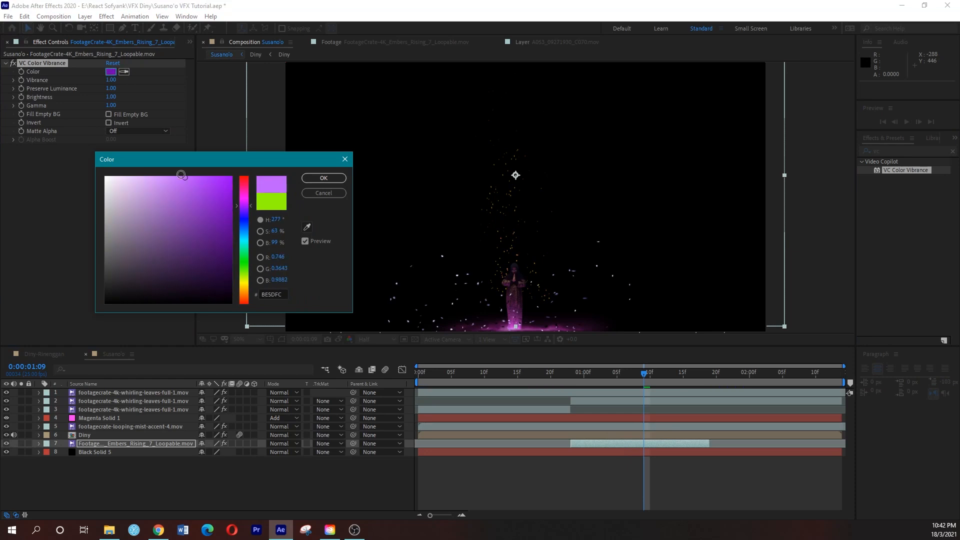
pyautogui.click(244, 194)
pyautogui.moveTo(245, 199)
pyautogui.mouseDown()
pyautogui.moveTo(254, 182)
pyautogui.moveTo(253, 199)
pyautogui.mouseUp()
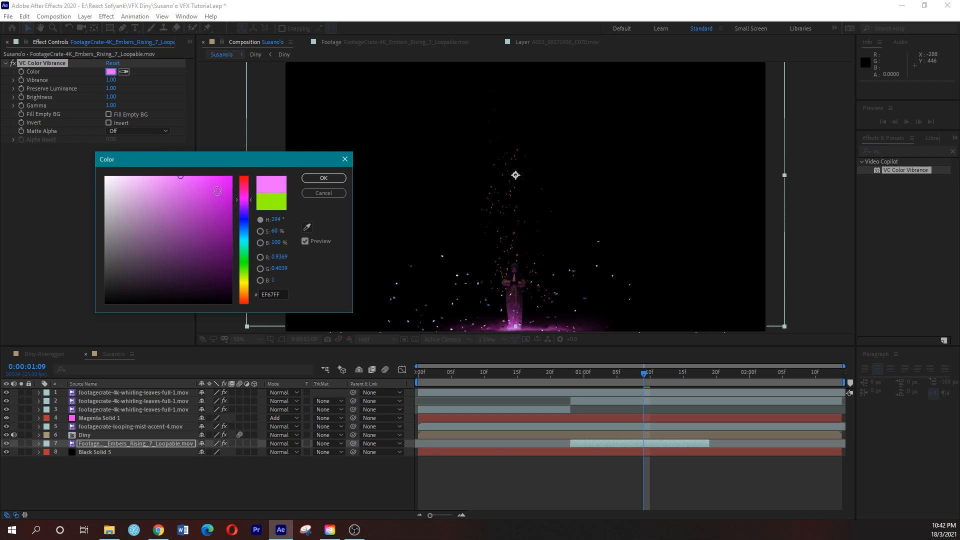
pyautogui.click(127, 253)
pyautogui.moveTo(127, 252)
pyautogui.mouseDown()
pyautogui.moveTo(307, 290)
pyautogui.moveTo(281, 255)
pyautogui.moveTo(246, 161)
pyautogui.mouseUp()
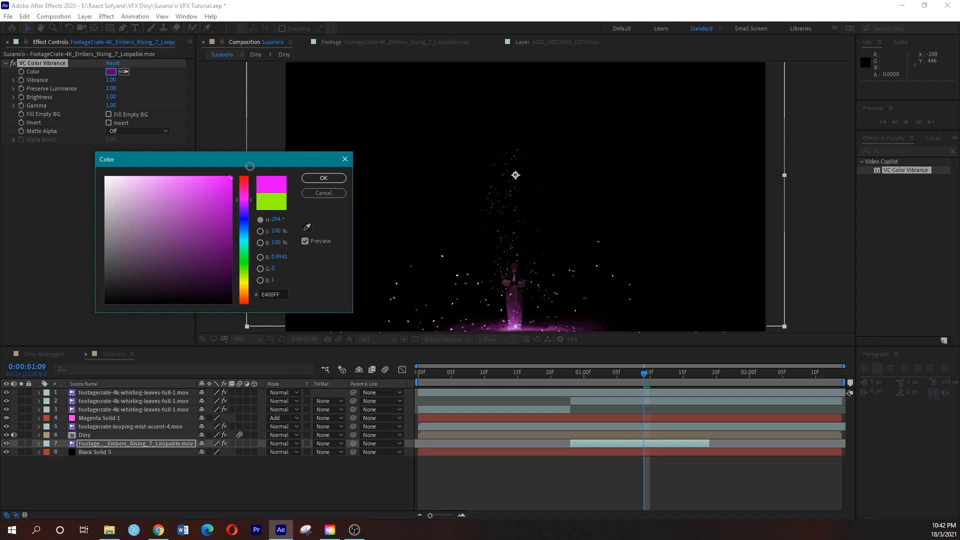
pyautogui.moveTo(252, 200)
pyautogui.mouseDown()
pyautogui.moveTo(253, 234)
pyautogui.moveTo(254, 212)
pyautogui.mouseUp()
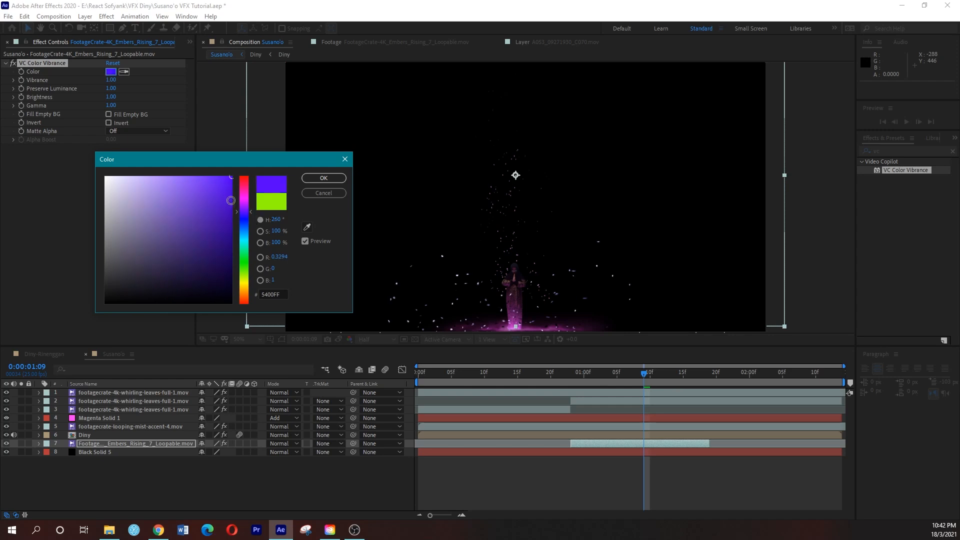
pyautogui.click(315, 179)
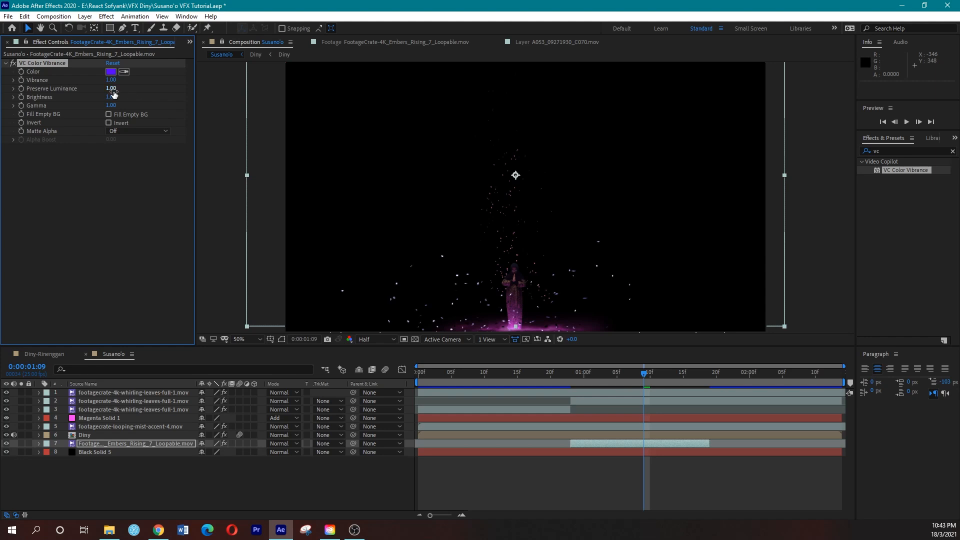
# Raise the embers' VC Color Vibrance brightness to 1.42 and gamma to 1.43, and play back the composition
pyautogui.moveTo(112, 100); pyautogui.dragTo(142, 96)
pyautogui.moveTo(113, 98); pyautogui.dragTo(129, 96)
pyautogui.moveTo(111, 96); pyautogui.dragTo(93, 96)
pyautogui.moveTo(113, 97); pyautogui.dragTo(119, 97)
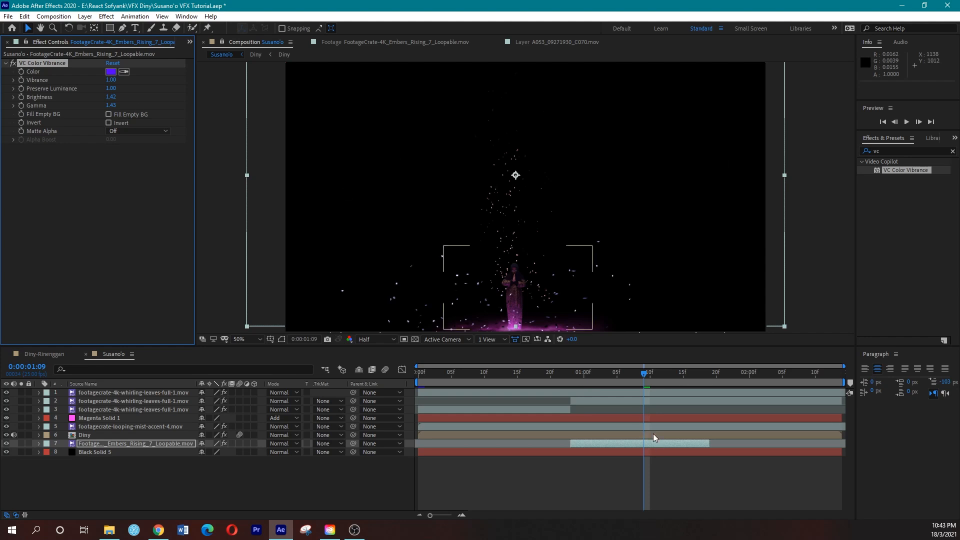
pyautogui.click(566, 386)
pyautogui.press('space')
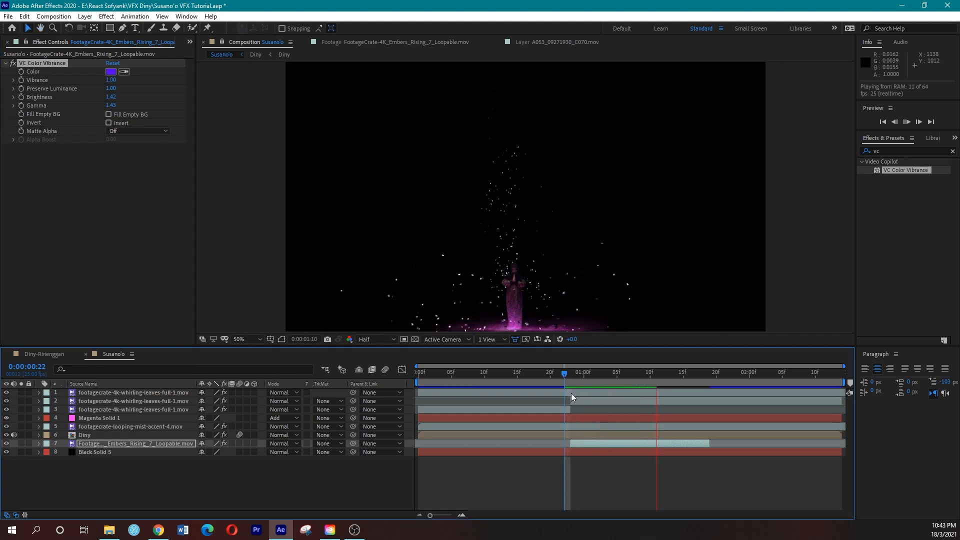
pyautogui.press('space')
pyautogui.click(532, 378)
pyautogui.press('space')
pyautogui.press('space')
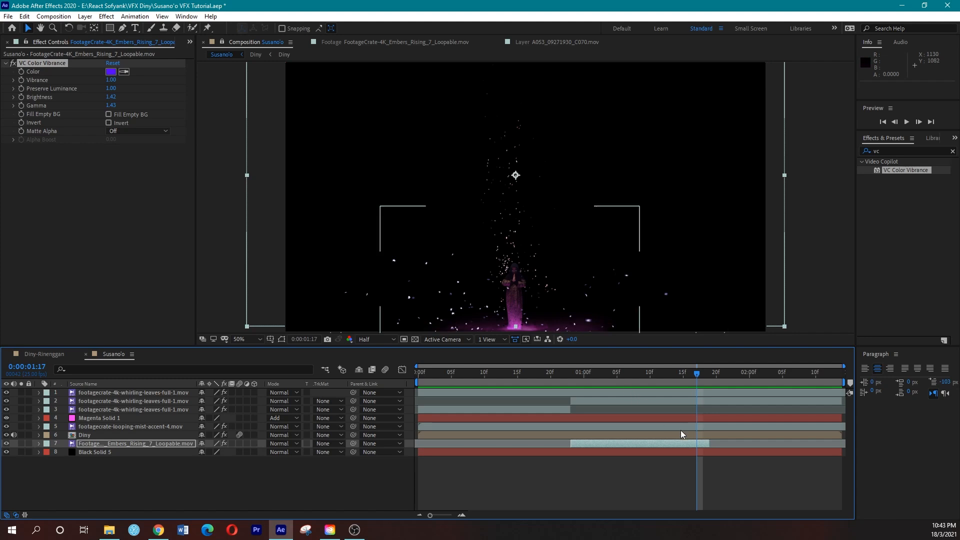
# Time-stretch the embers layer with a stretch factor of 50%
pyautogui.rightClick(676, 443)
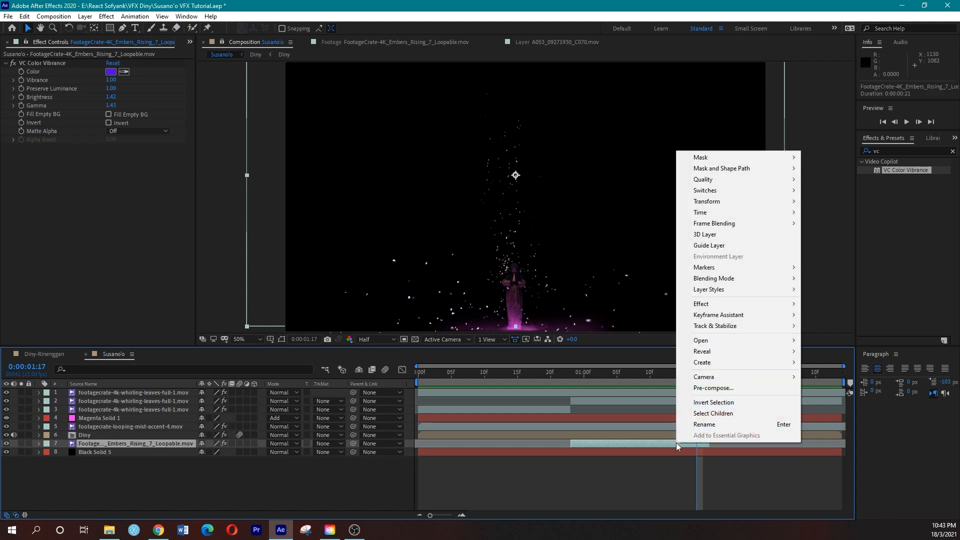
pyautogui.moveTo(705, 212)
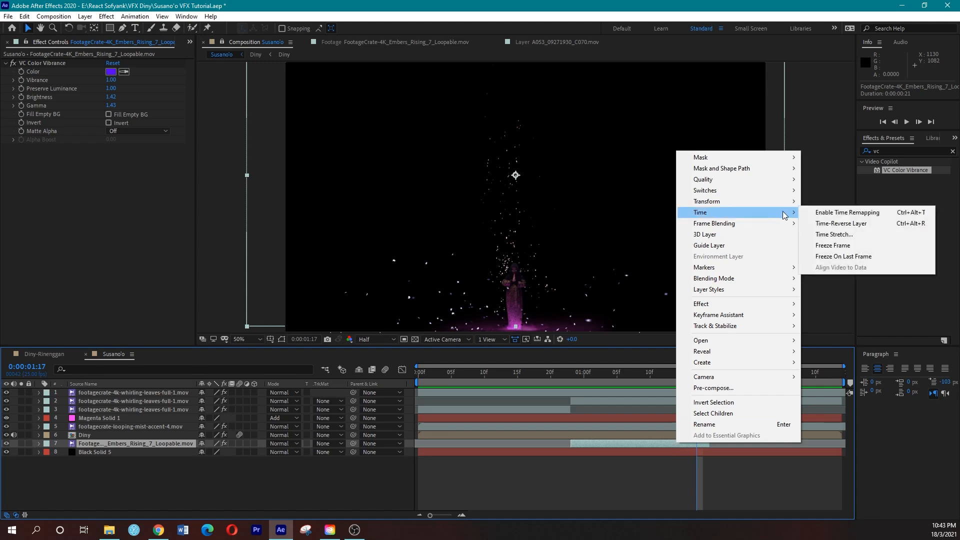
pyautogui.click(820, 234)
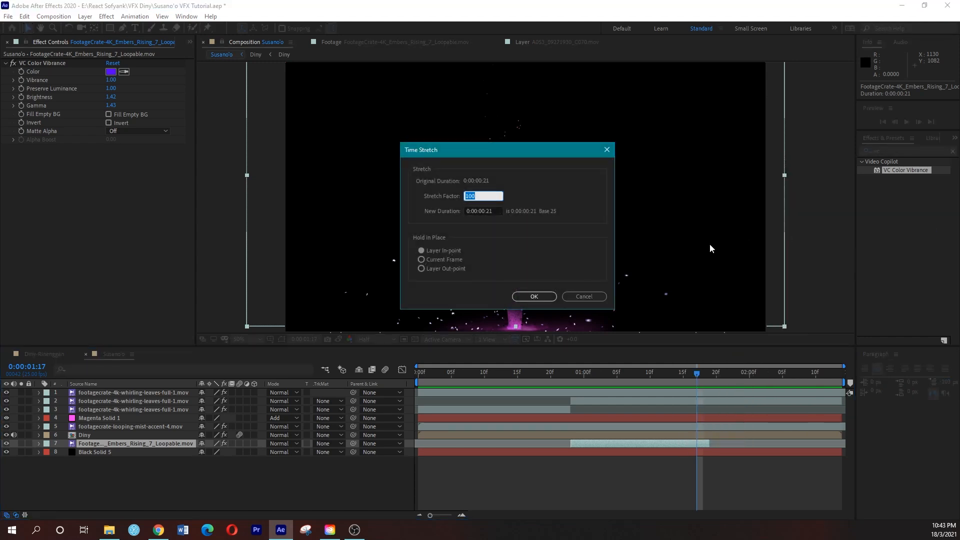
pyautogui.write('50')
pyautogui.press('Return')
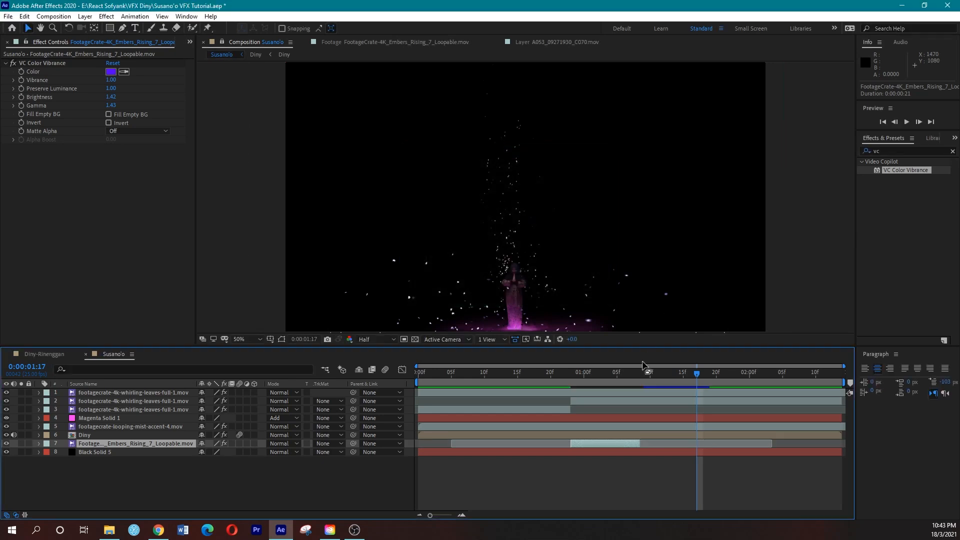
# Extend the embers layer's out-point to the end of its footage at about 0:00:02:03, previewing the embers' motion
pyautogui.moveTo(639, 444); pyautogui.dragTo(702, 443)
pyautogui.click(559, 379)
pyautogui.press('space')
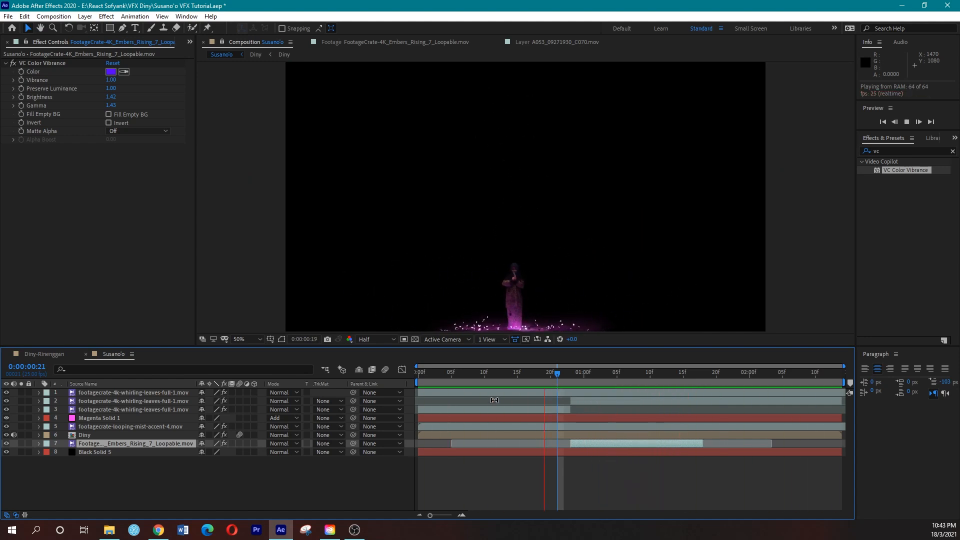
pyautogui.moveTo(593, 383); pyautogui.dragTo(673, 381)
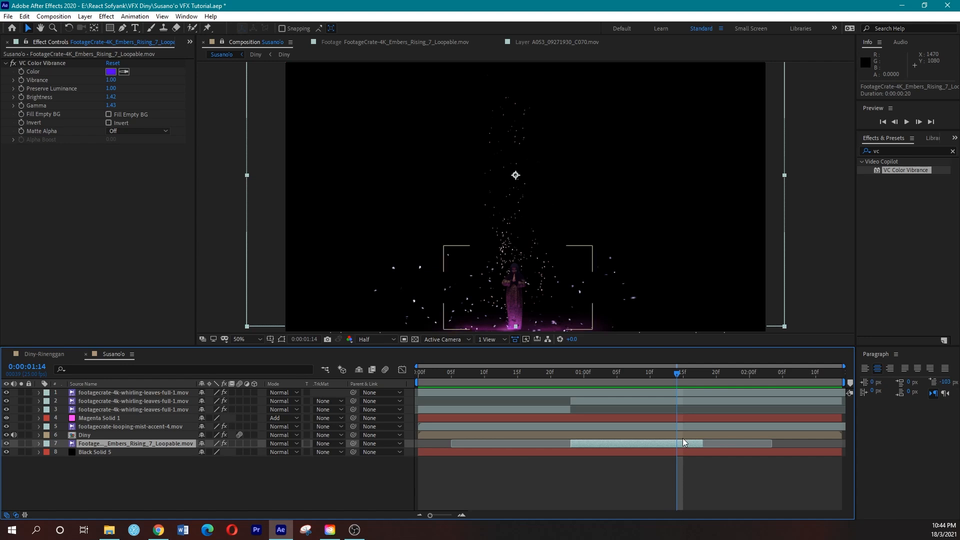
pyautogui.moveTo(583, 381); pyautogui.dragTo(688, 399)
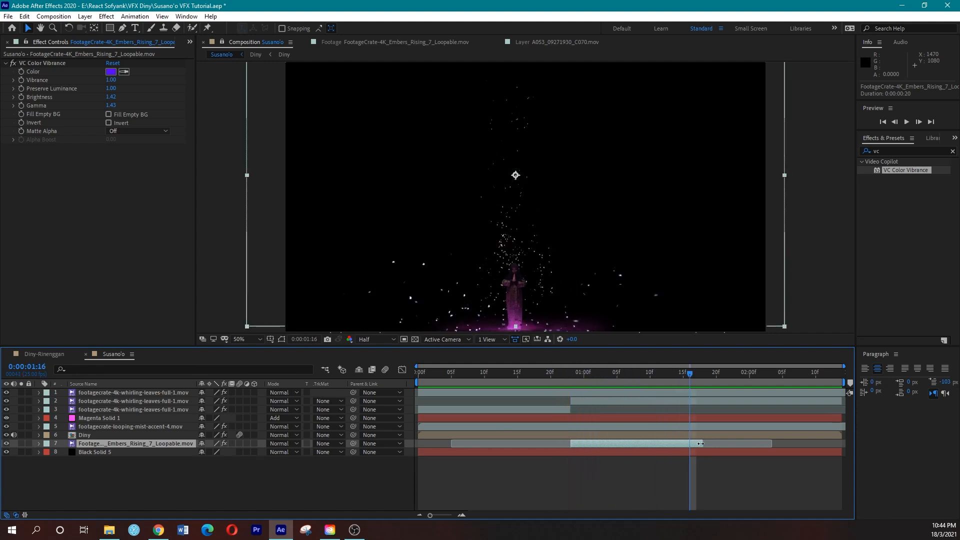
pyautogui.moveTo(701, 444); pyautogui.dragTo(772, 444)
pyautogui.click(734, 380)
pyautogui.moveTo(735, 381); pyautogui.dragTo(682, 391)
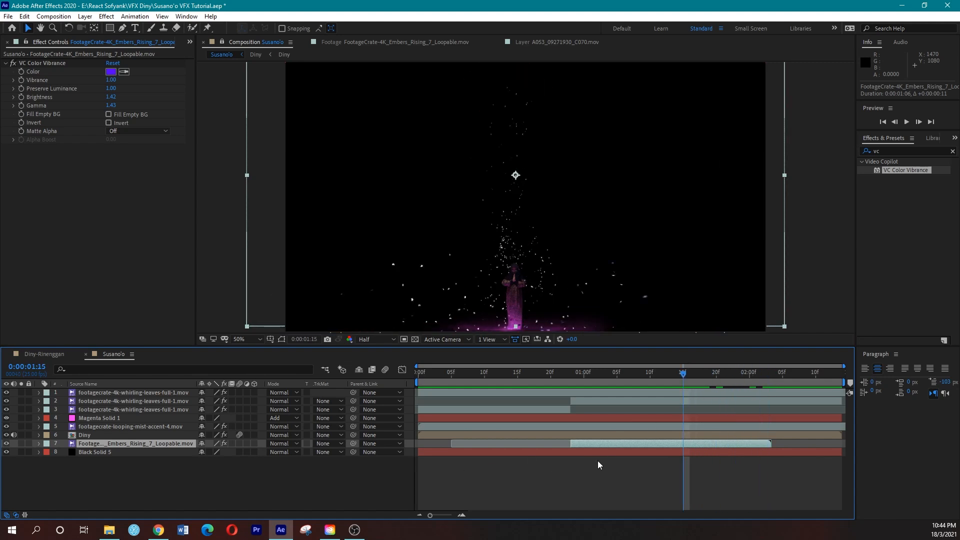
# Fade out the embers layer with opacity keyframes of 100% at 0:00:01:15 and 0% at 0:00:02:03
pyautogui.press('t')
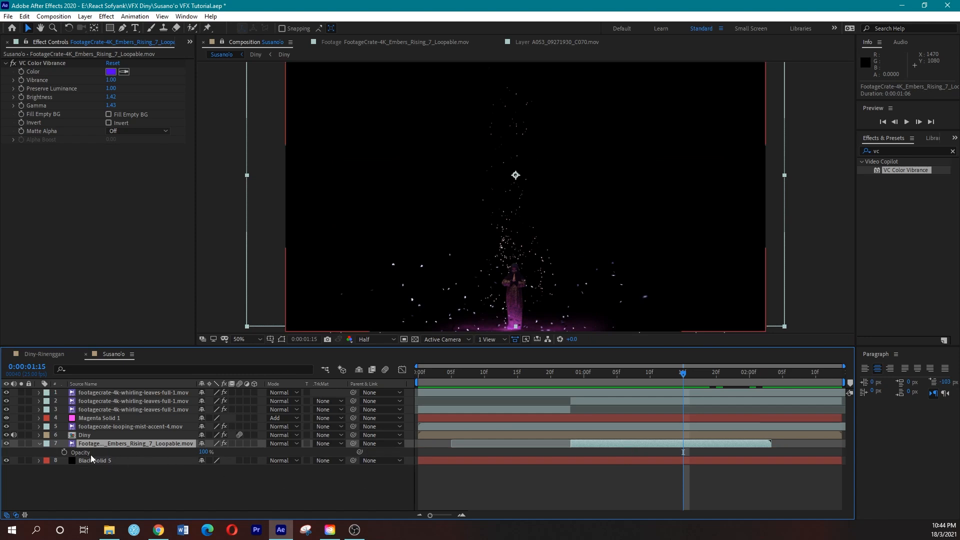
pyautogui.click(64, 452)
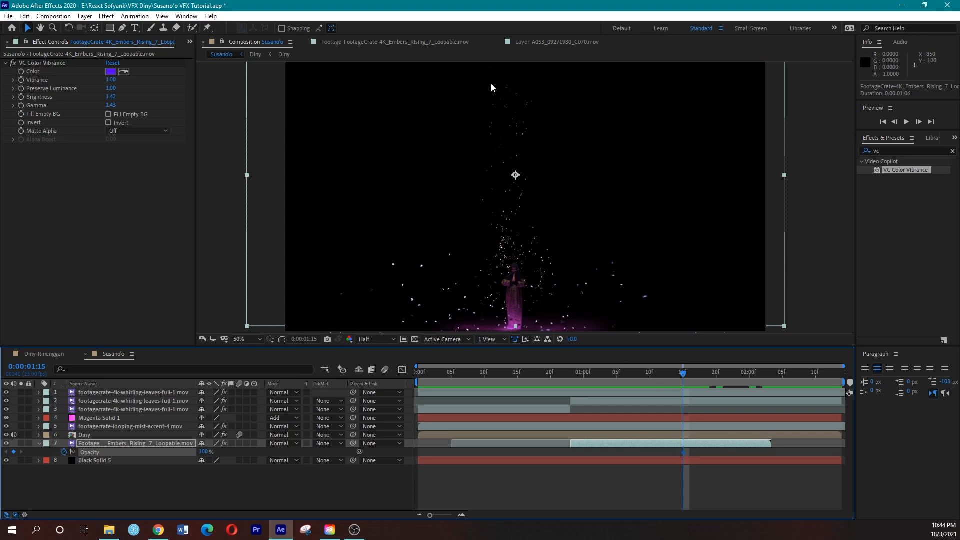
pyautogui.moveTo(688, 373); pyautogui.dragTo(771, 372)
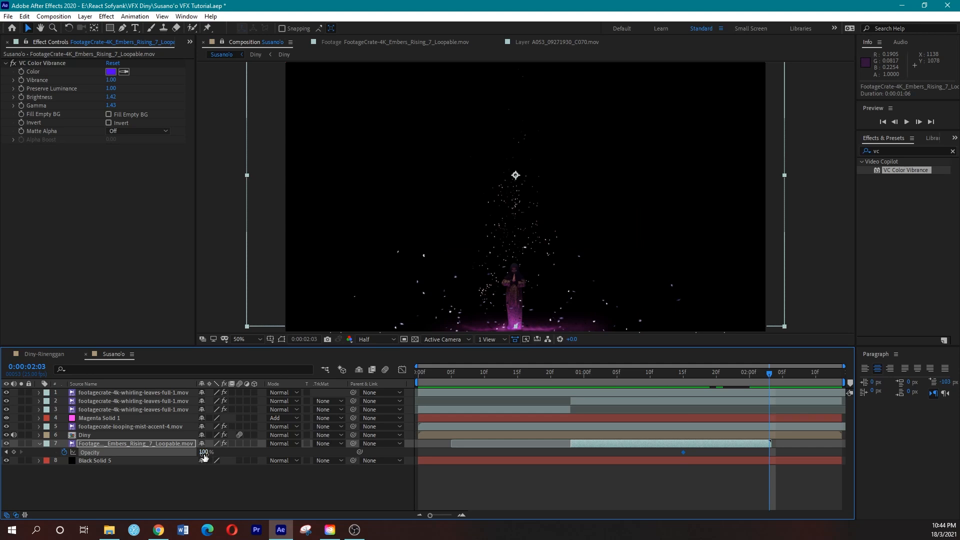
pyautogui.moveTo(204, 456); pyautogui.dragTo(144, 454)
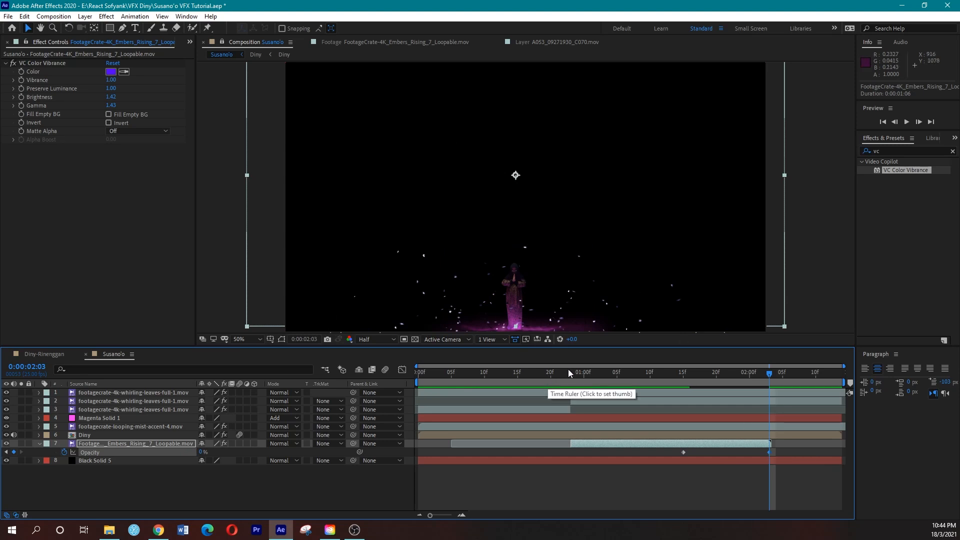
pyautogui.moveTo(684, 455)
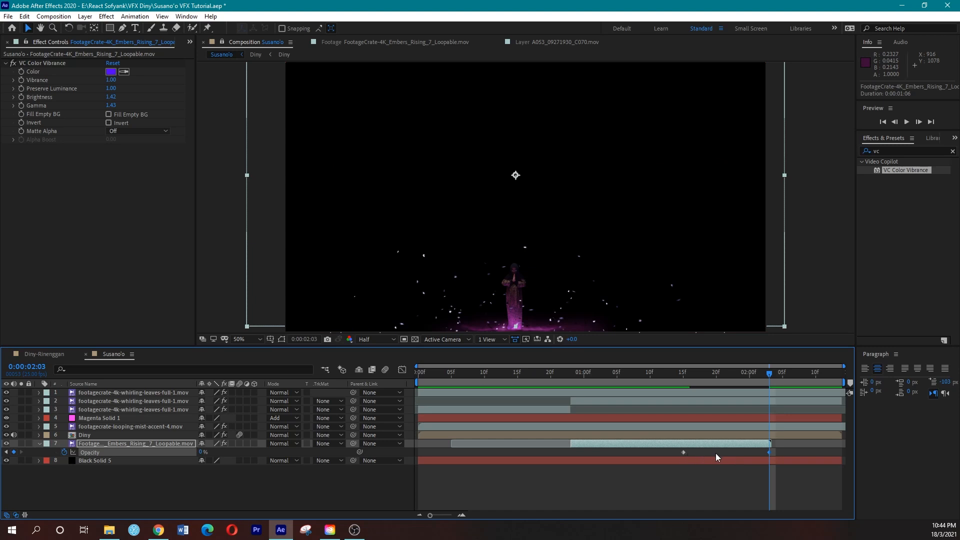
pyautogui.click(770, 451)
pyautogui.click(683, 453)
# Play back the embers' fade-out and save the project
pyautogui.click(664, 377)
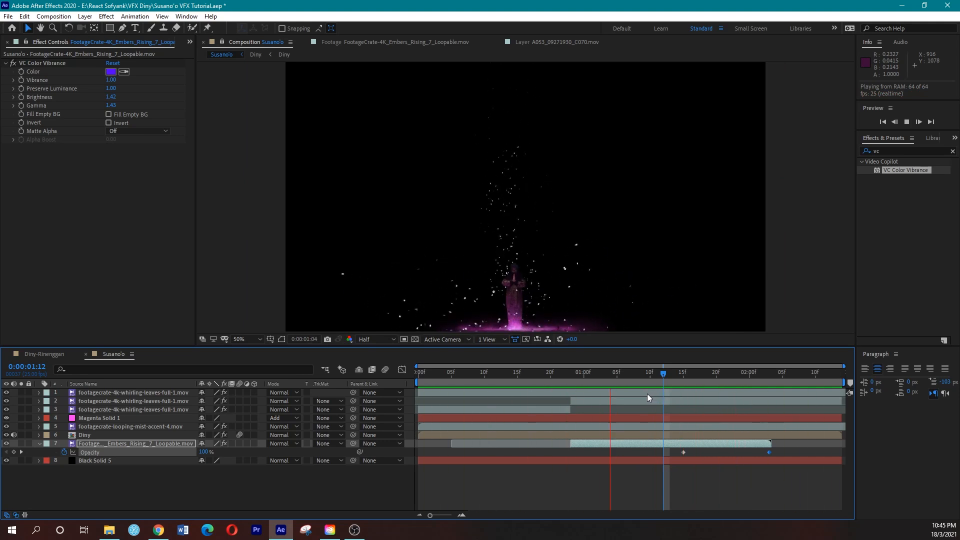
pyautogui.press('space')
pyautogui.hotkey('ctrl', 's')
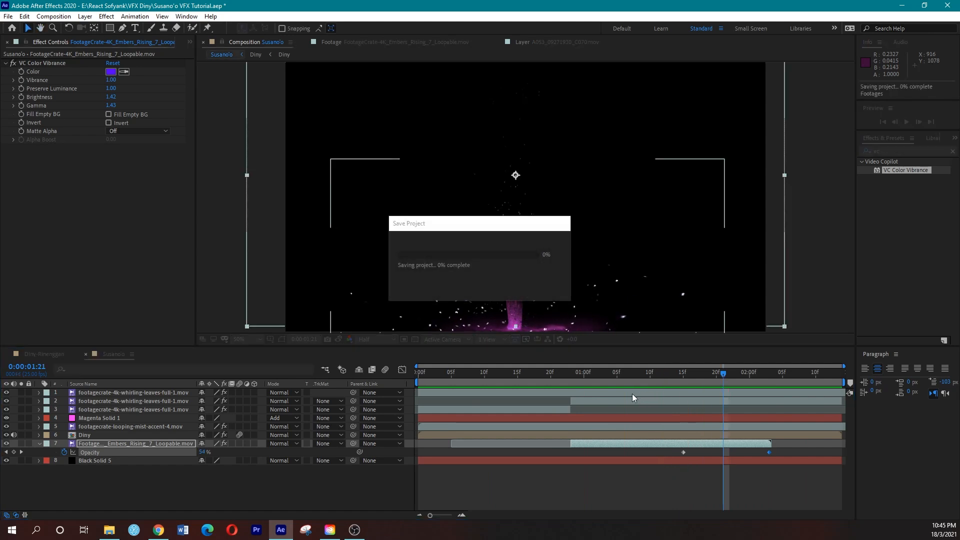
# Lower the embers' VC Color Vibrance brightness to 1.01, save and preview the composition, and collapse the layer's properties
pyautogui.moveTo(650, 381); pyautogui.dragTo(692, 380)
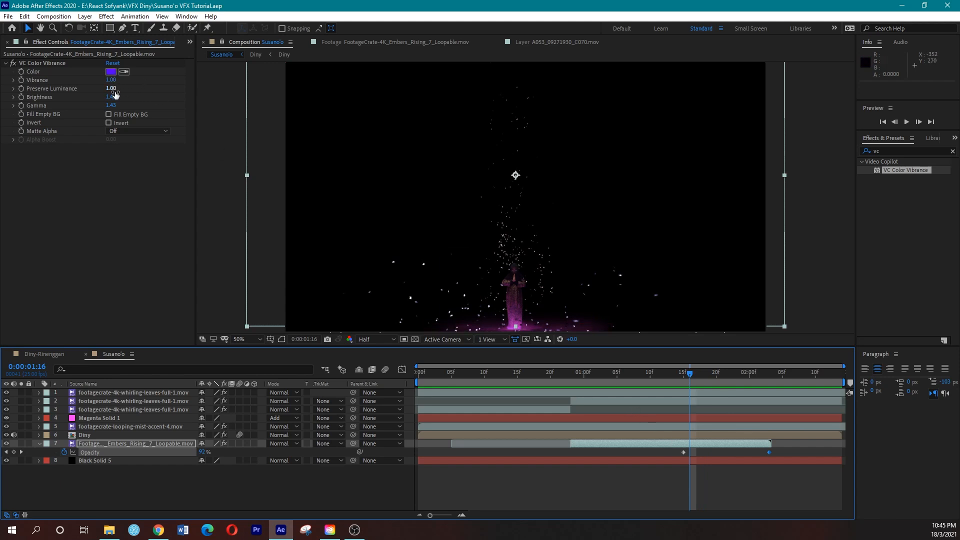
pyautogui.moveTo(110, 96)
pyautogui.mouseDown()
pyautogui.moveTo(94, 99)
pyautogui.moveTo(104, 101)
pyautogui.mouseUp()
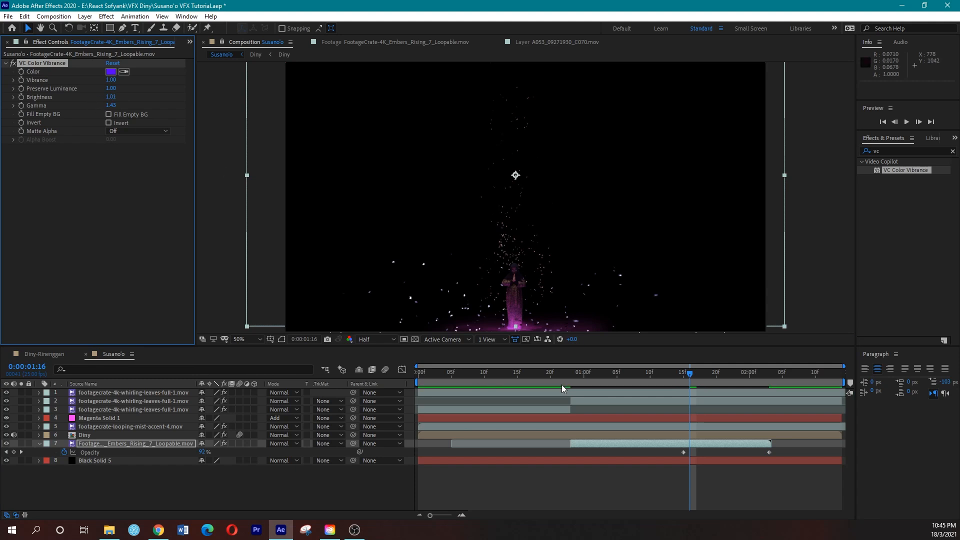
pyautogui.hotkey('ctrl', 's')
pyautogui.click(555, 380)
pyautogui.press('space')
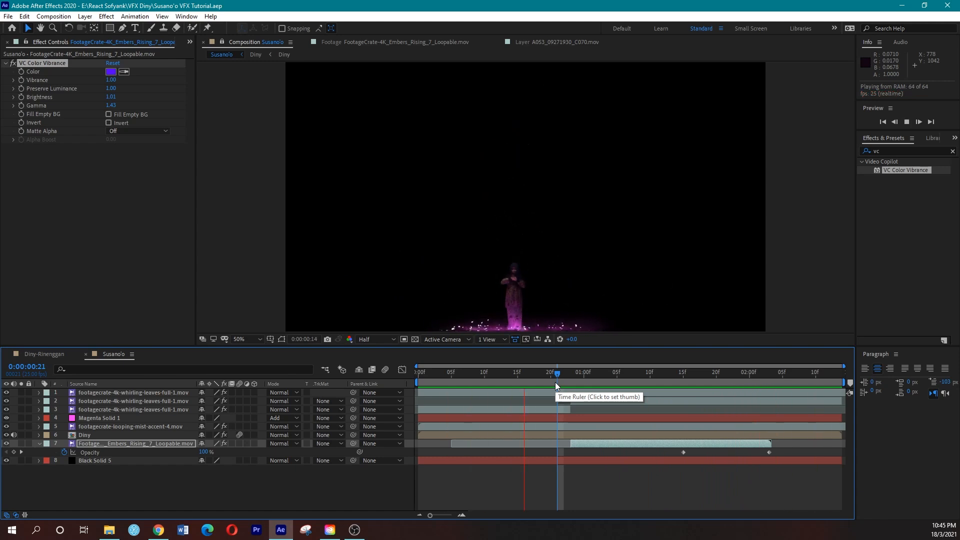
pyautogui.press('space')
pyautogui.click(39, 444)
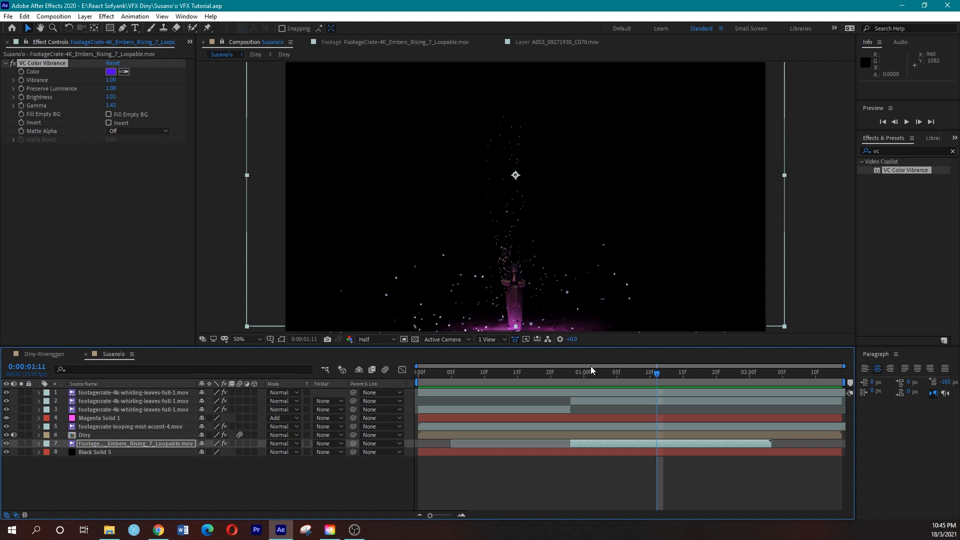
# Set the current time to 0:00:00:24, bring back the project's file list and collapse the Fire & Sparks folder
pyautogui.moveTo(524, 382); pyautogui.dragTo(578, 379)
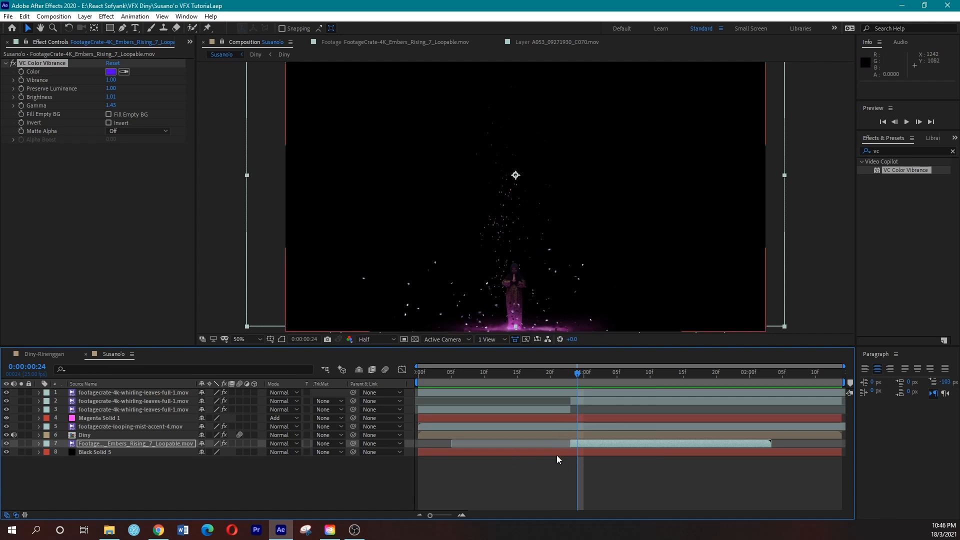
pyautogui.click(190, 43)
pyautogui.click(198, 65)
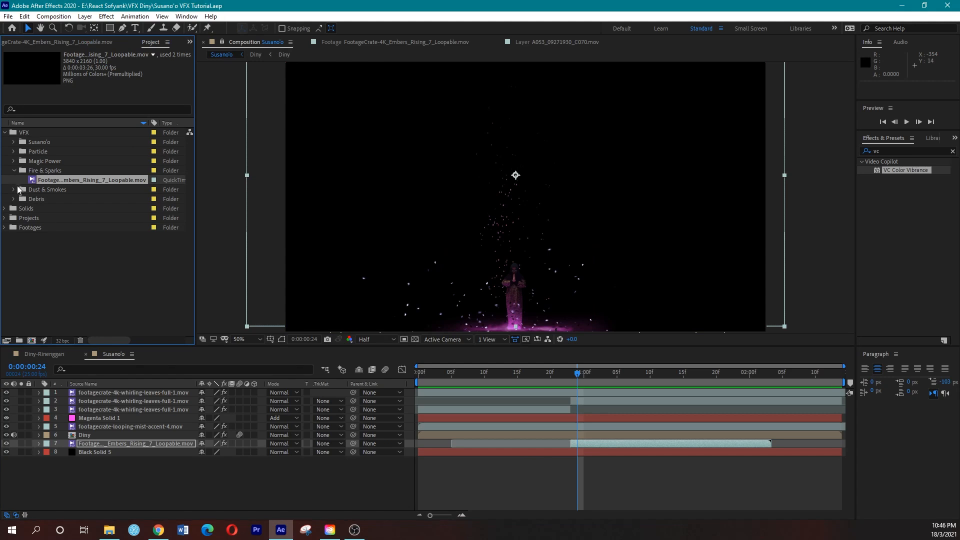
pyautogui.click(15, 171)
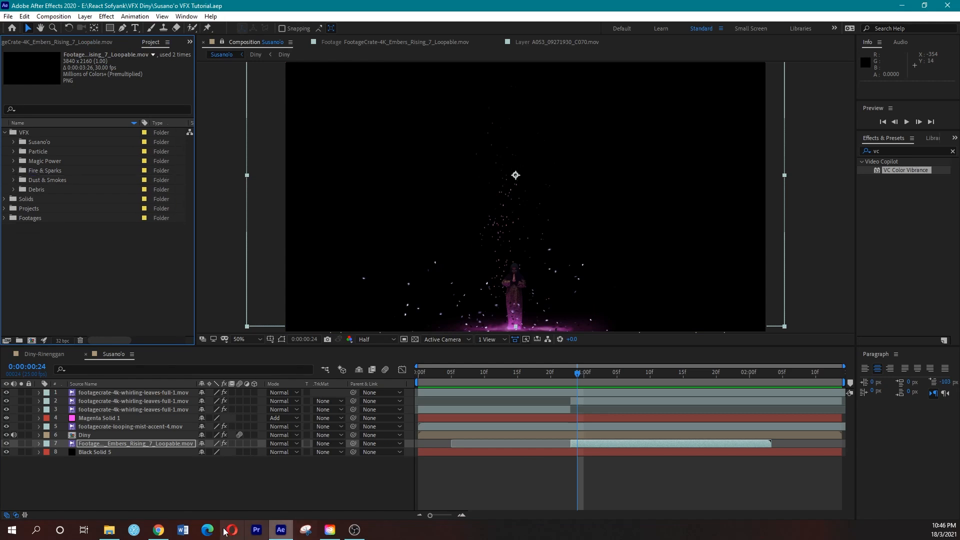
# Switch to Chrome to look over the Action Essentials 2 stock footage on the Video Copilot page, and return to After Effects
pyautogui.hotkey('alt', 'Tab')
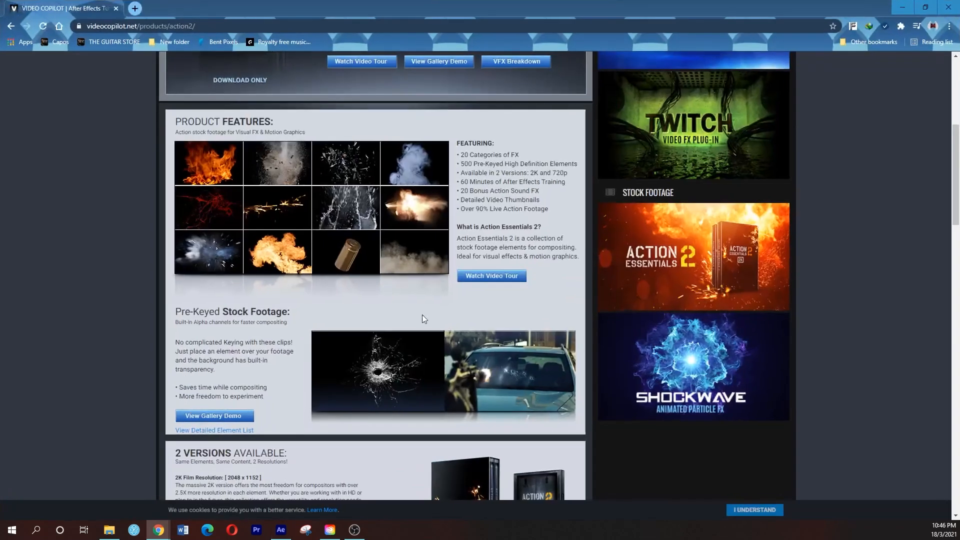
pyautogui.scroll(-2, 380, 205)
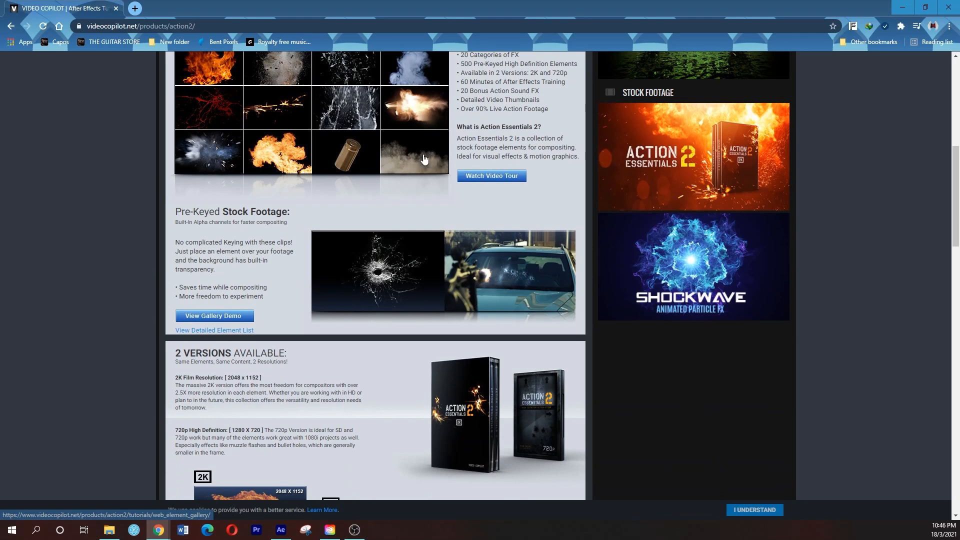
pyautogui.hotkey('alt', 'Tab')
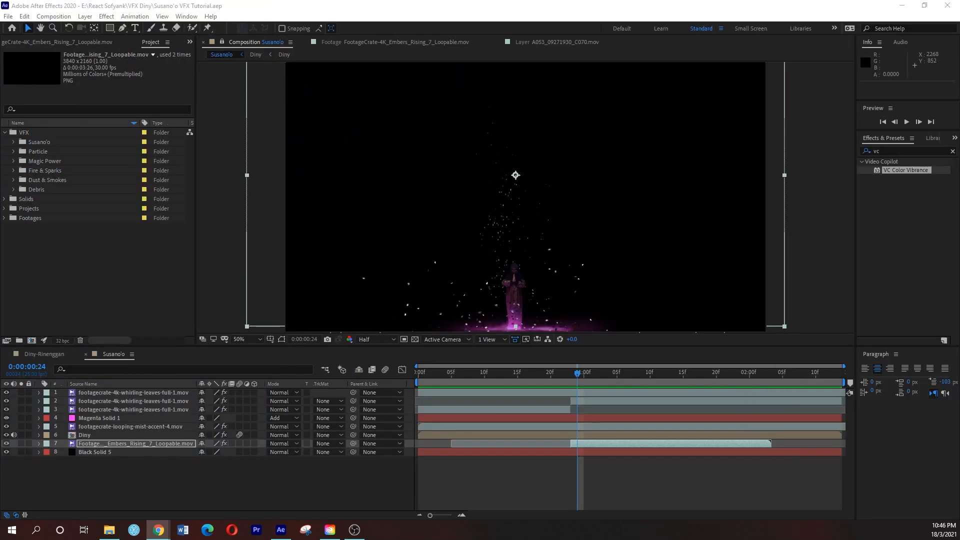
# Open Dust_Wave_02.mov from the Dust & Smokes folder in the footage viewer and play it from the start
pyautogui.click(456, 5)
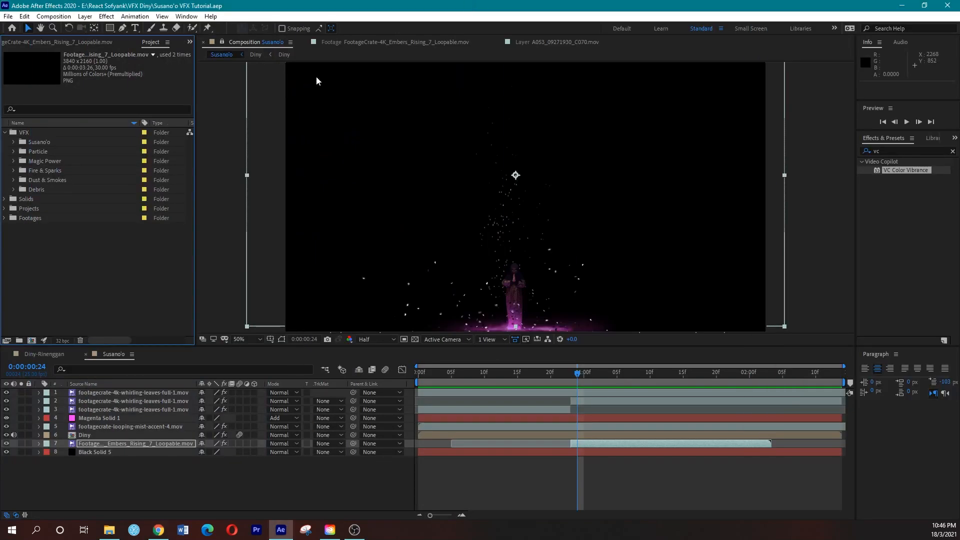
pyautogui.click(14, 180)
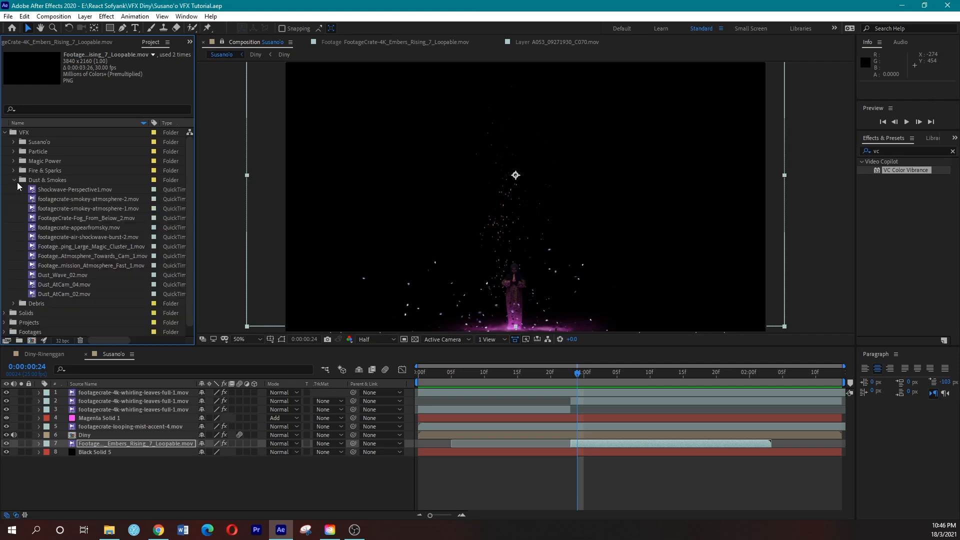
pyautogui.click(52, 276)
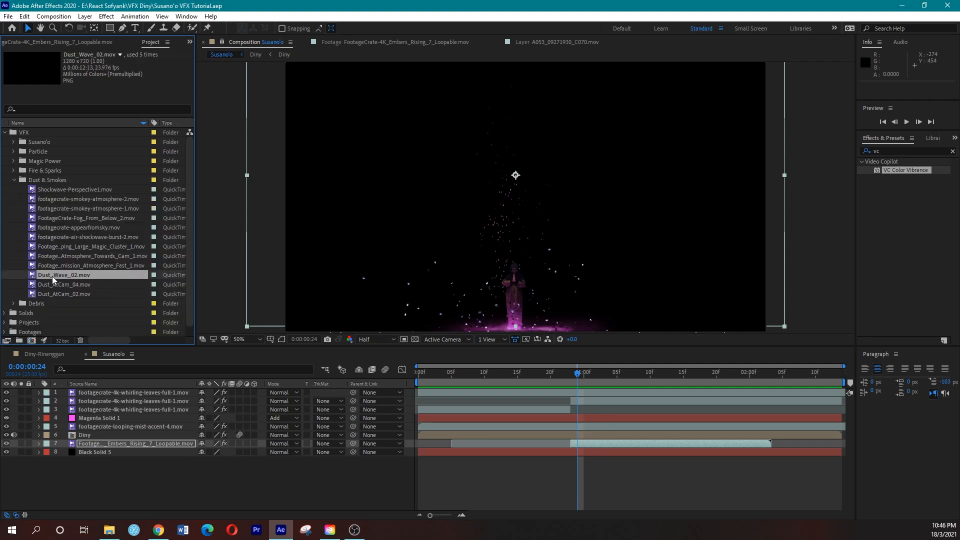
pyautogui.doubleClick(81, 274)
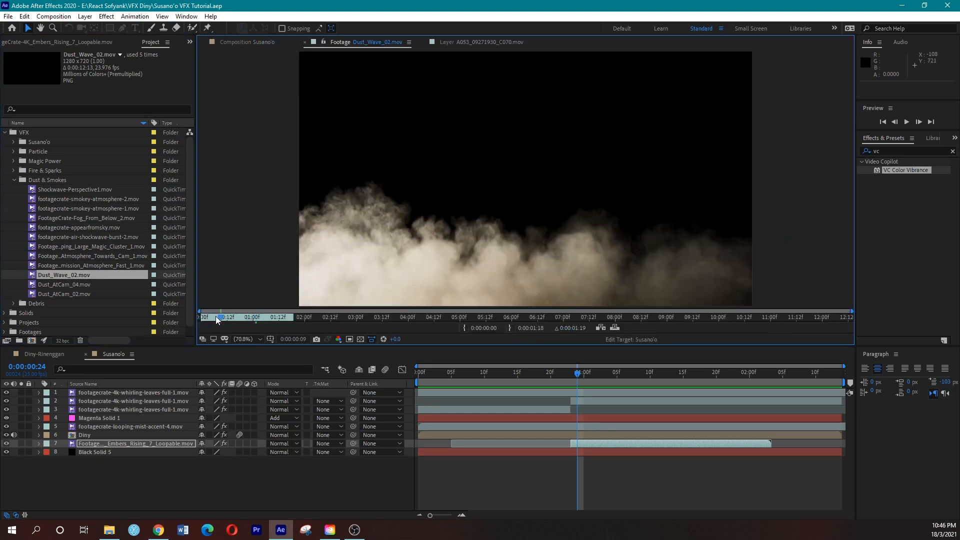
pyautogui.moveTo(216, 319); pyautogui.dragTo(199, 321)
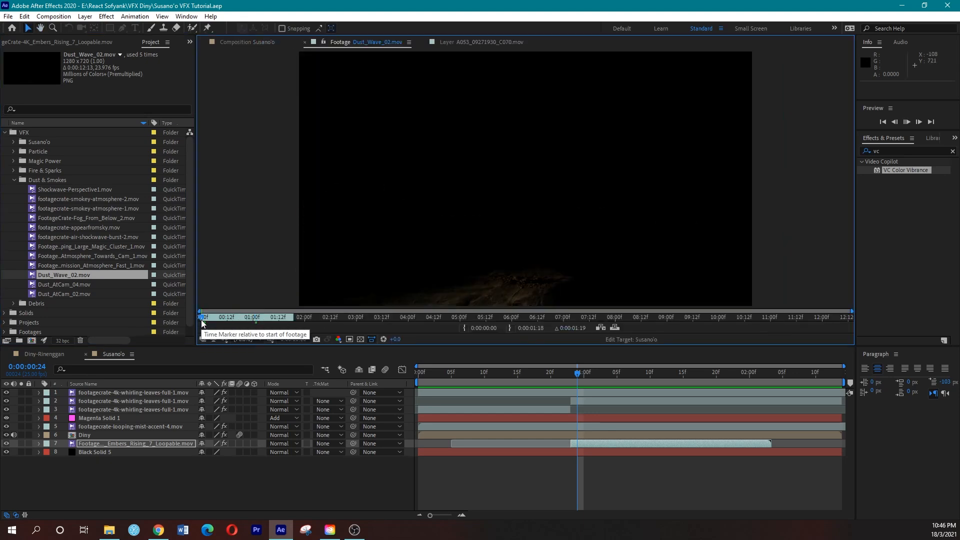
pyautogui.press('space')
pyautogui.press('space')
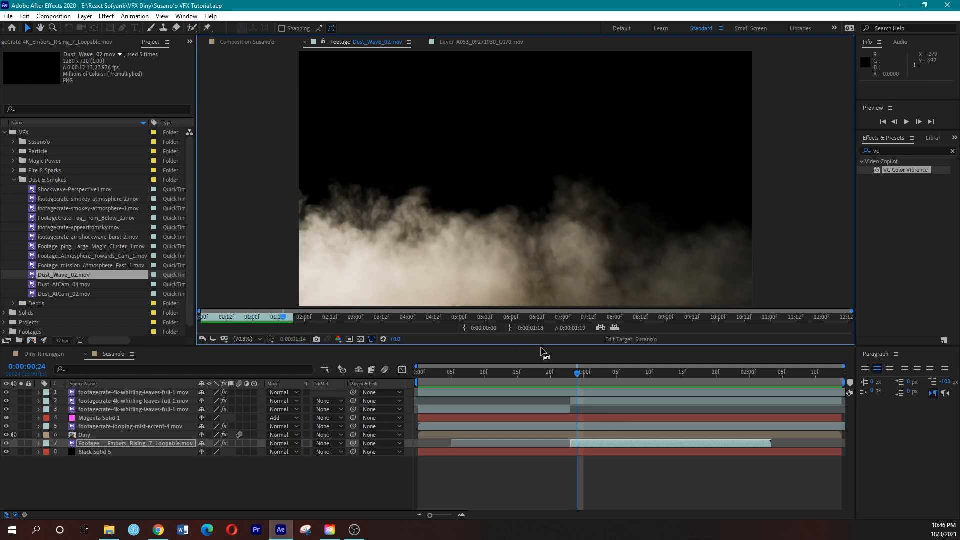
# Add Dust_Wave_02.mov between the Diny and embers layers, starting at about 0:00:00:20, and preview its timing
pyautogui.moveTo(79, 274); pyautogui.dragTo(131, 442)
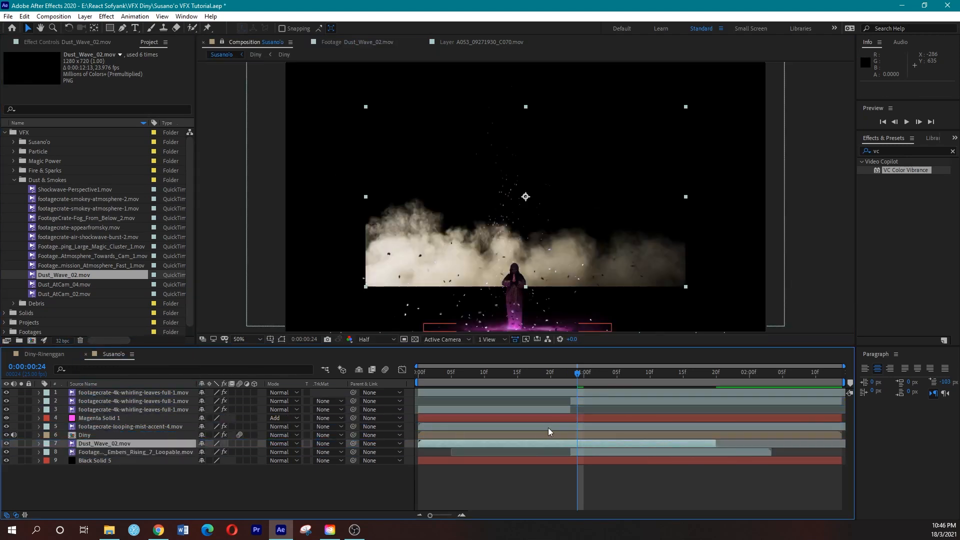
pyautogui.moveTo(486, 444); pyautogui.dragTo(613, 442)
pyautogui.moveTo(564, 380); pyautogui.dragTo(576, 380)
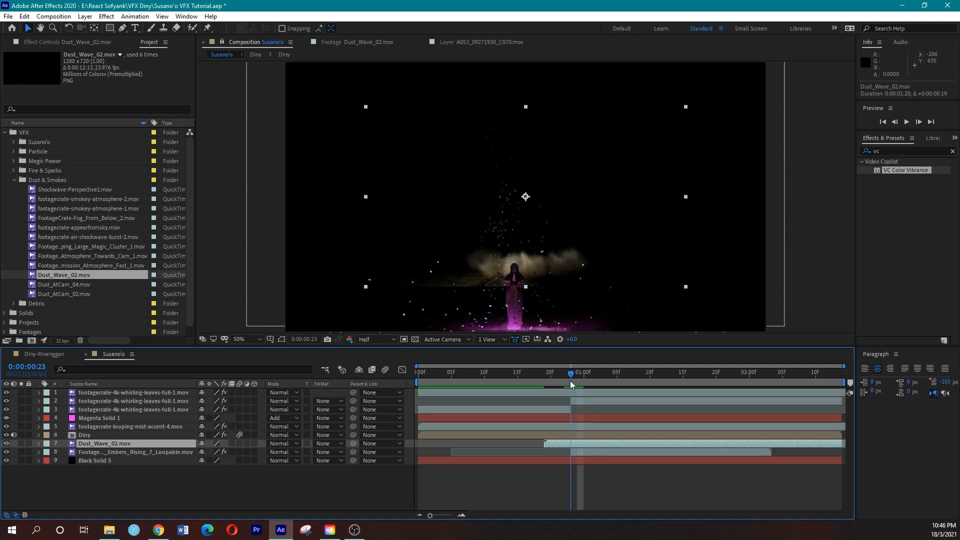
pyautogui.moveTo(572, 444); pyautogui.dragTo(578, 446)
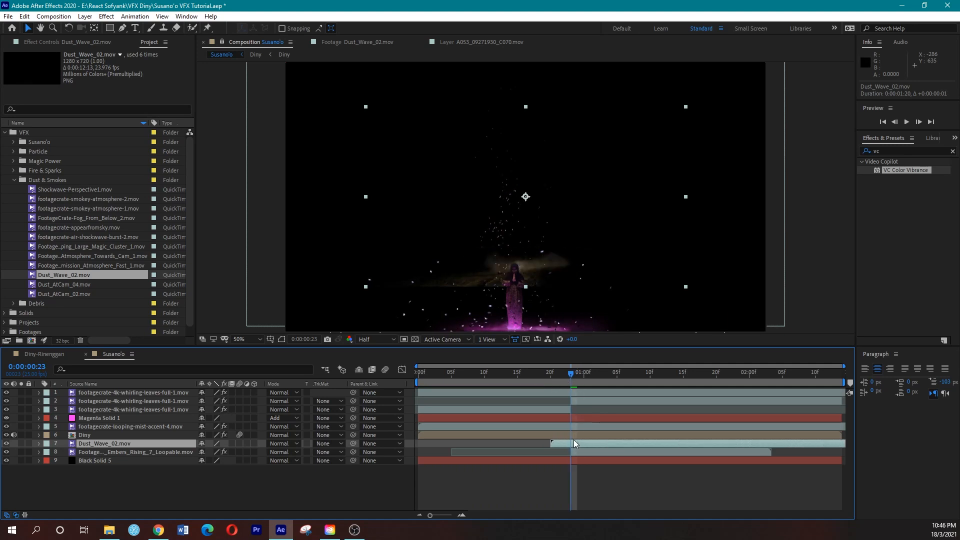
pyautogui.click(565, 373)
pyautogui.press('space')
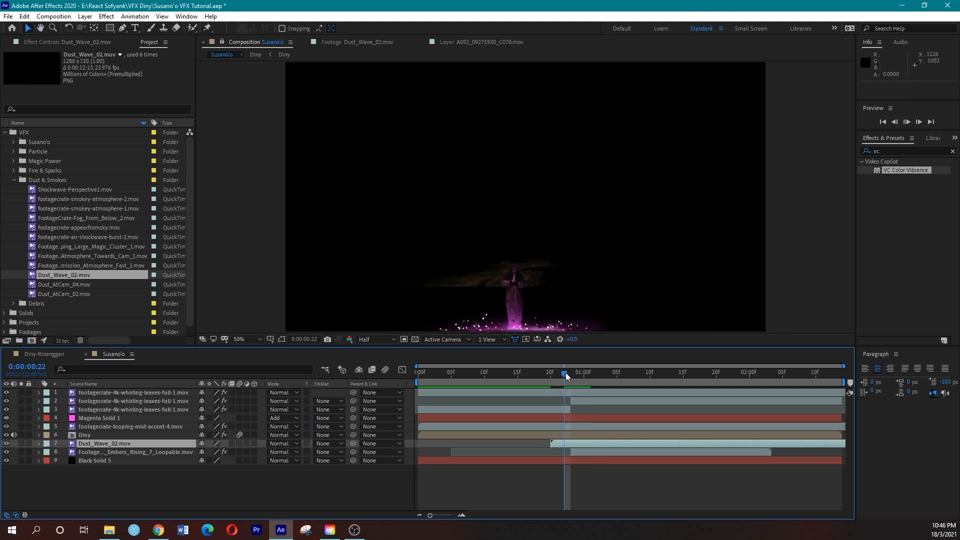
# At 0:00:01:04, scale the dust wave to 75% and move it down behind the performer's feet to about 948, 810
pyautogui.moveTo(566, 371); pyautogui.dragTo(611, 374)
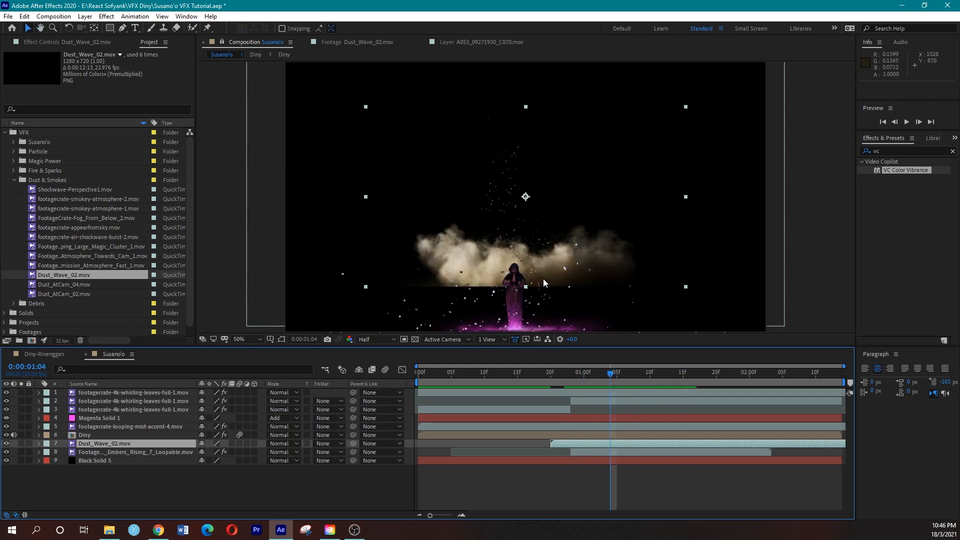
pyautogui.moveTo(550, 263); pyautogui.dragTo(551, 307)
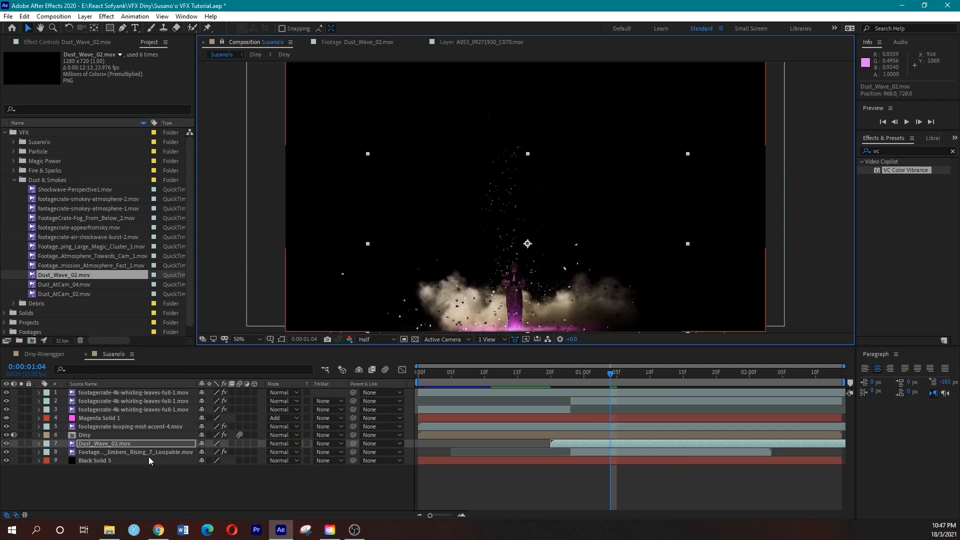
pyautogui.press('s')
pyautogui.click(161, 444)
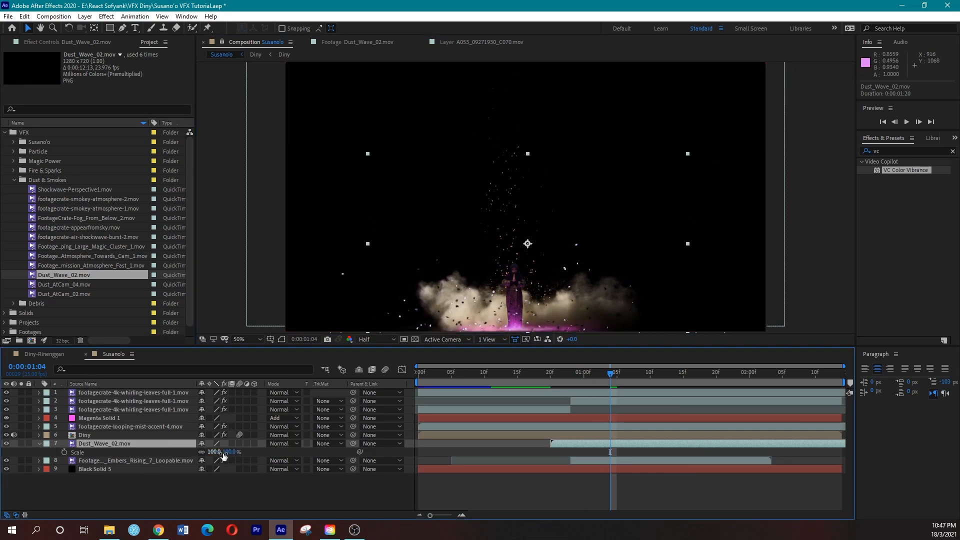
pyautogui.moveTo(235, 456); pyautogui.dragTo(215, 455)
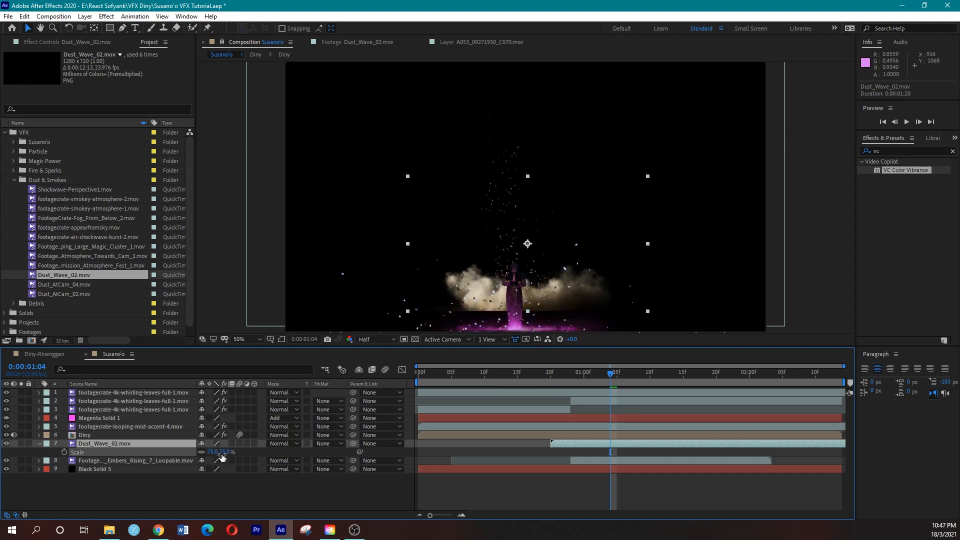
pyautogui.moveTo(546, 299); pyautogui.dragTo(541, 319)
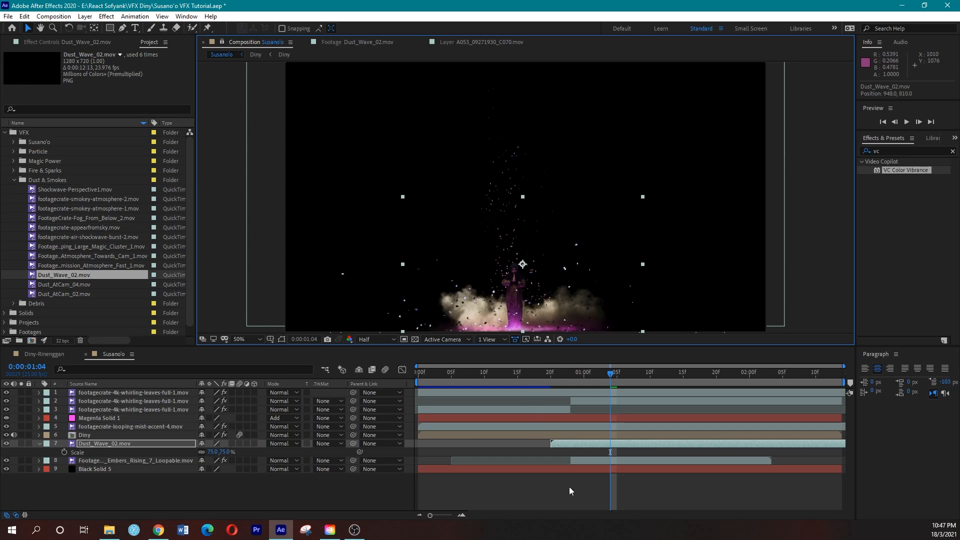
# Apply VC Color Vibrance to the dust wave and set its colour to purple C100DE
pyautogui.click(602, 446)
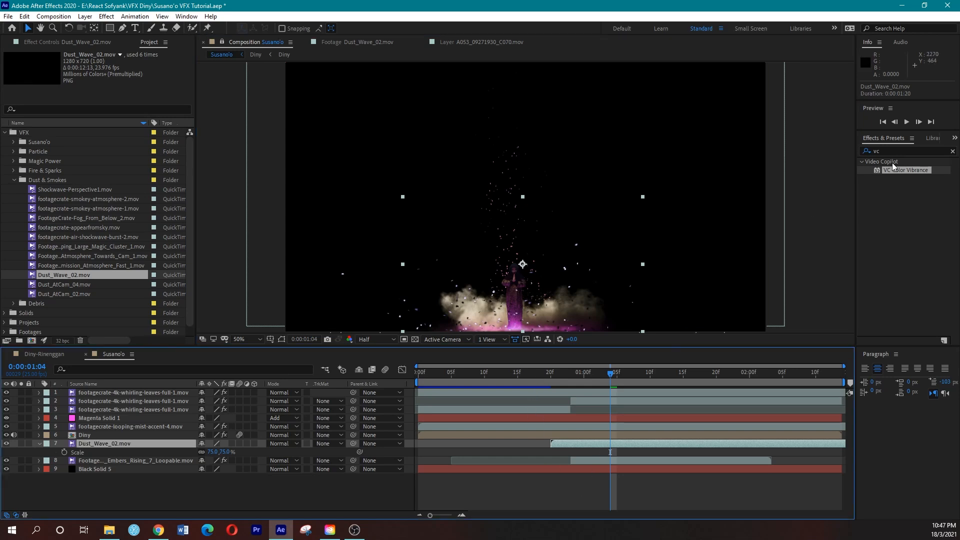
pyautogui.moveTo(895, 167); pyautogui.dragTo(632, 440)
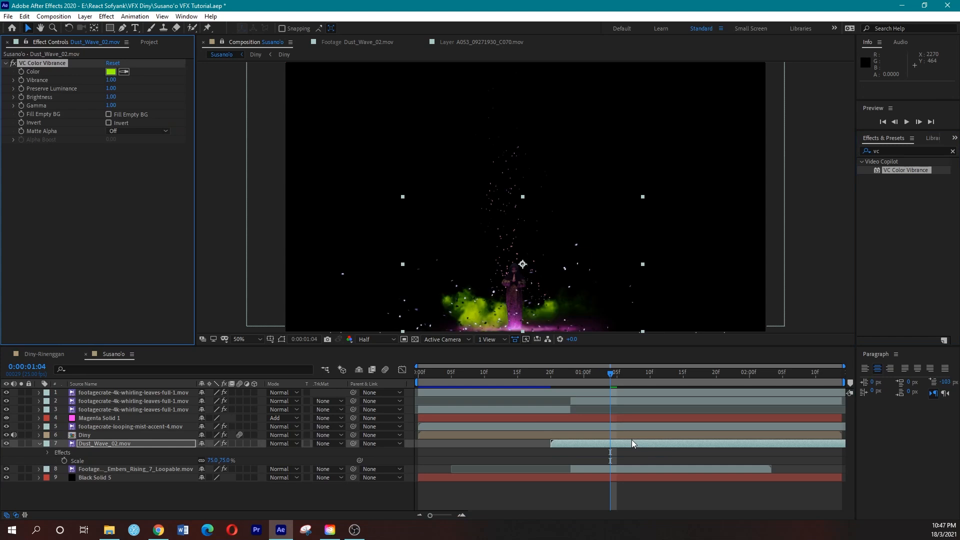
pyautogui.click(110, 71)
pyautogui.click(243, 200)
pyautogui.moveTo(243, 200)
pyautogui.mouseDown()
pyautogui.moveTo(229, 220)
pyautogui.moveTo(230, 200)
pyautogui.moveTo(168, 243)
pyautogui.moveTo(188, 216)
pyautogui.moveTo(254, 193)
pyautogui.mouseUp()
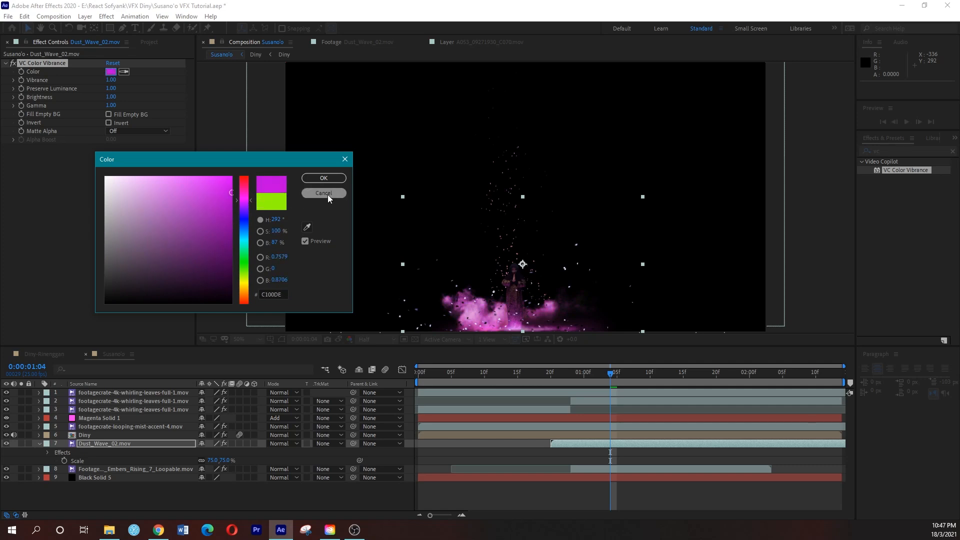
pyautogui.click(330, 179)
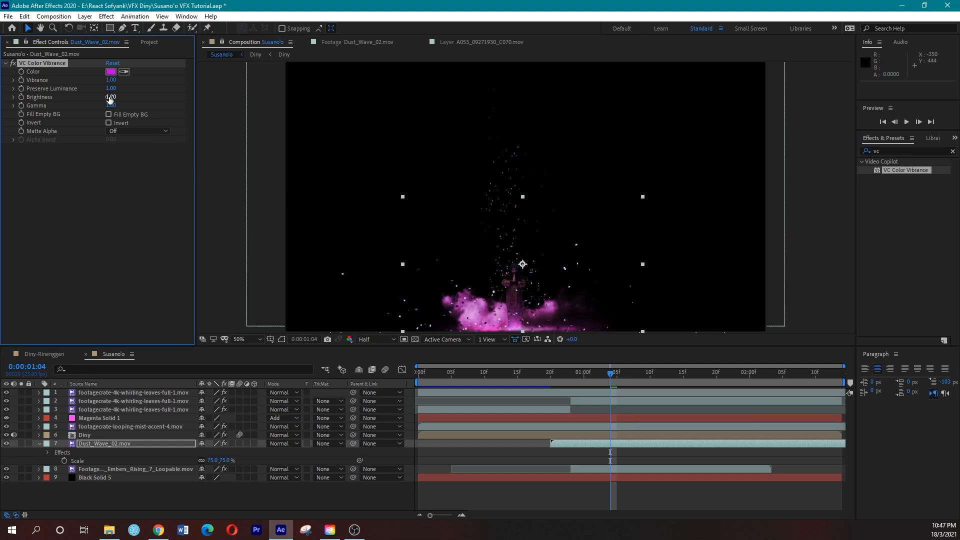
# Lower the dust wave's VC Color Vibrance brightness to 0.15, shift the layer to about 978, 806 and preview the composition
pyautogui.moveTo(108, 97); pyautogui.dragTo(69, 101)
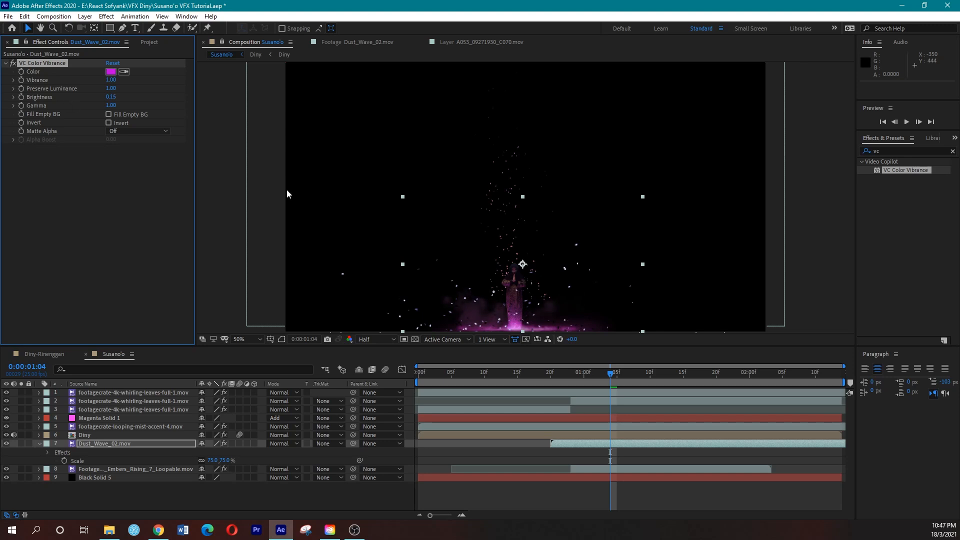
pyautogui.moveTo(501, 318); pyautogui.dragTo(508, 317)
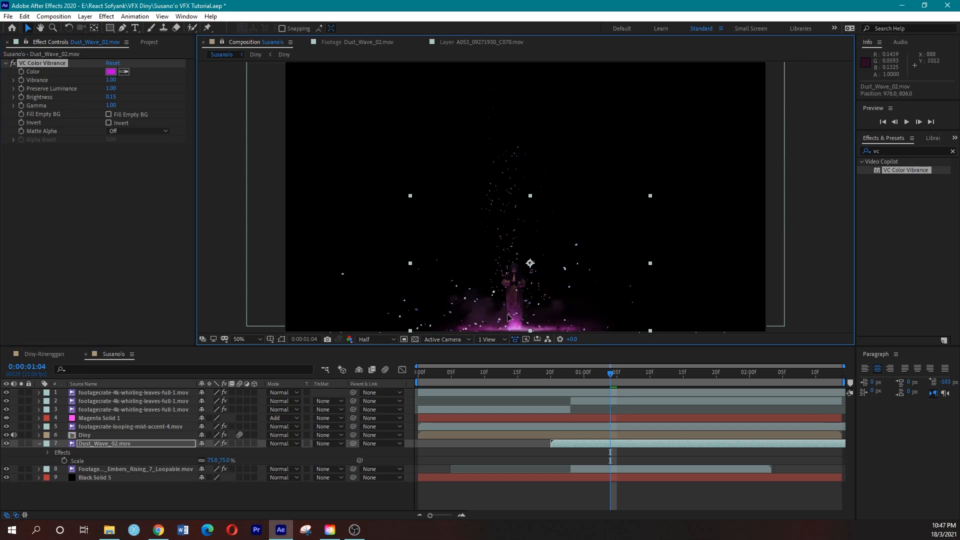
pyautogui.click(547, 380)
pyautogui.press('space')
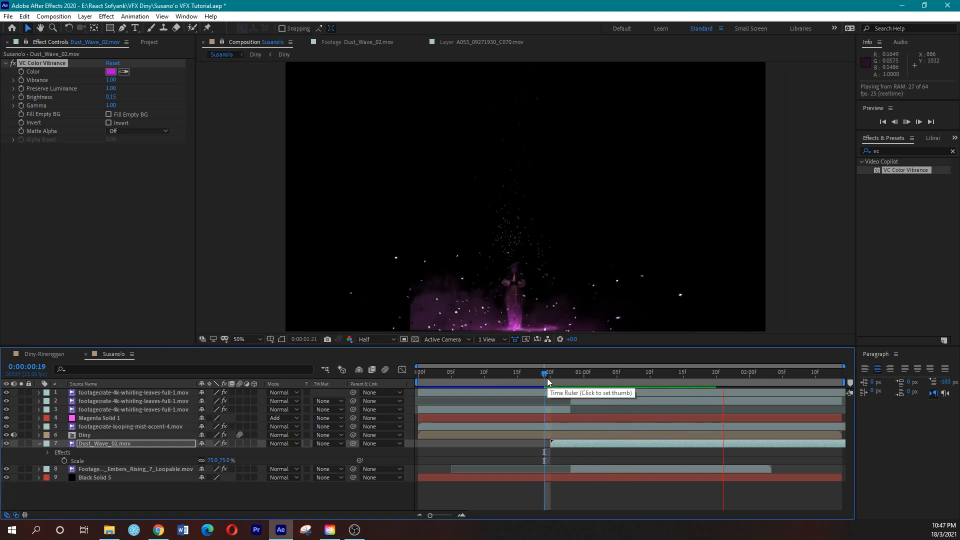
# At 0:00:01:23, draw a closed Pen mask over the dust wave's hard left edge and fit the composition view up to 100%
pyautogui.click(547, 378)
pyautogui.moveTo(548, 378); pyautogui.dragTo(740, 395)
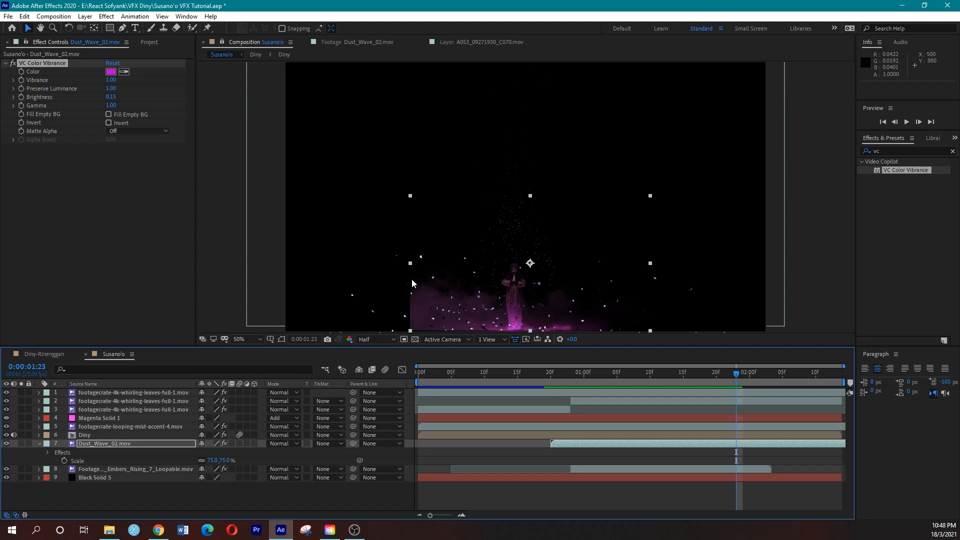
pyautogui.press('g')
pyautogui.click(342, 210)
pyautogui.click(416, 224)
pyautogui.click(428, 283)
pyautogui.click(429, 302)
pyautogui.click(429, 319)
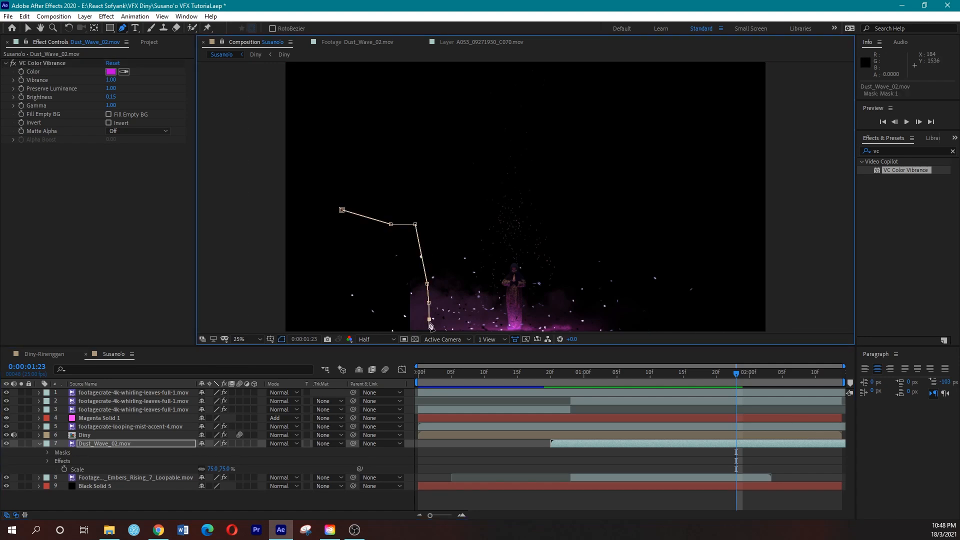
pyautogui.click(503, 243)
pyautogui.click(478, 243)
pyautogui.click(472, 228)
pyautogui.click(479, 201)
pyautogui.click(254, 338)
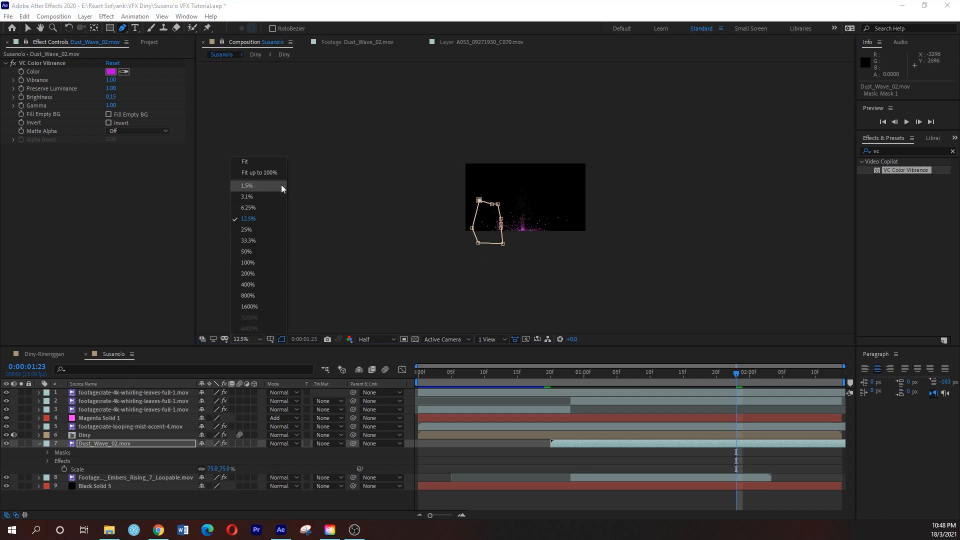
pyautogui.click(259, 173)
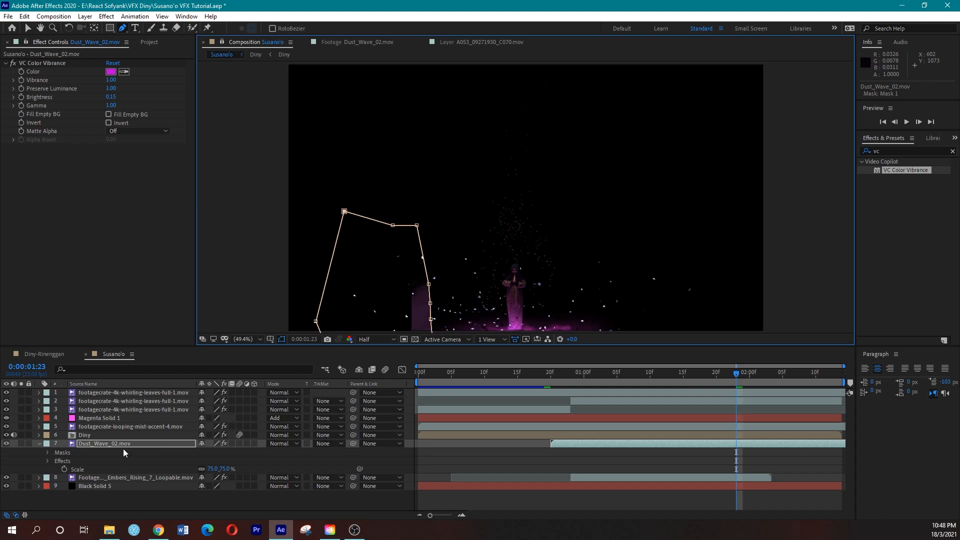
# Set the dust wave's mask mode to Subtract and hide the mask outline in the viewer
pyautogui.click(100, 444)
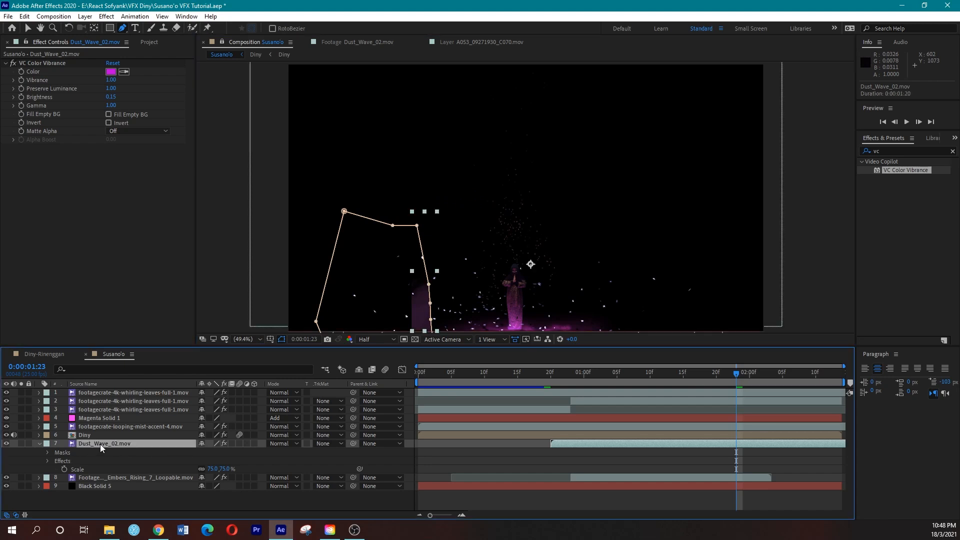
pyautogui.press('m')
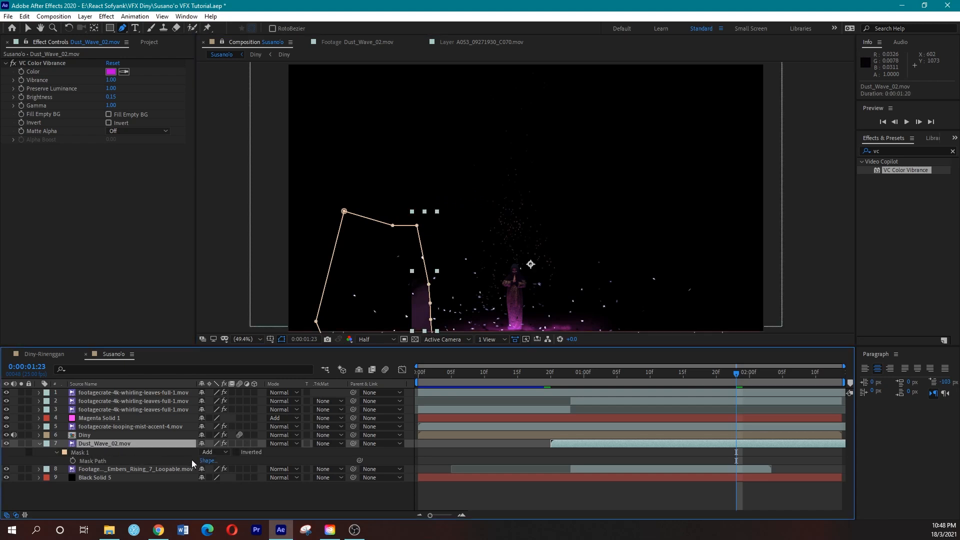
pyautogui.click(211, 453)
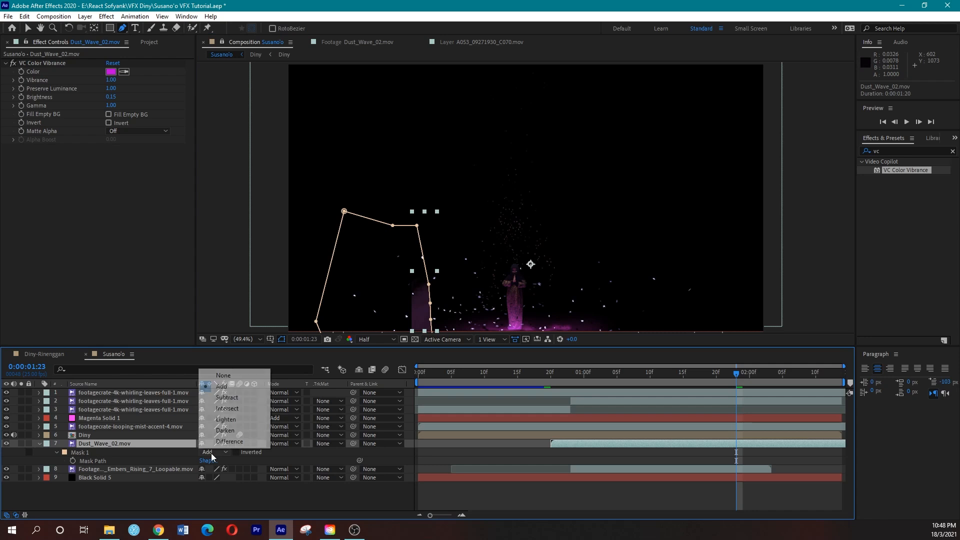
pyautogui.click(225, 398)
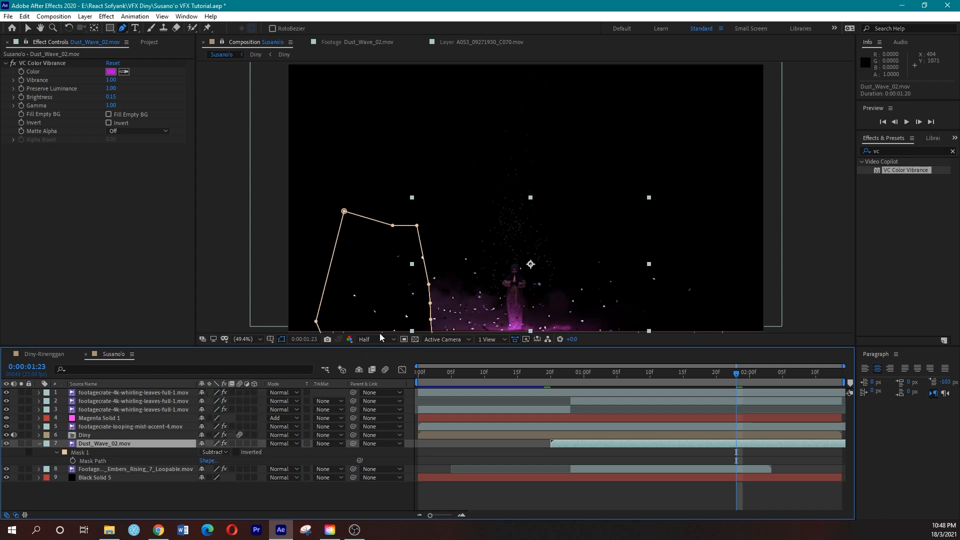
pyautogui.click(282, 340)
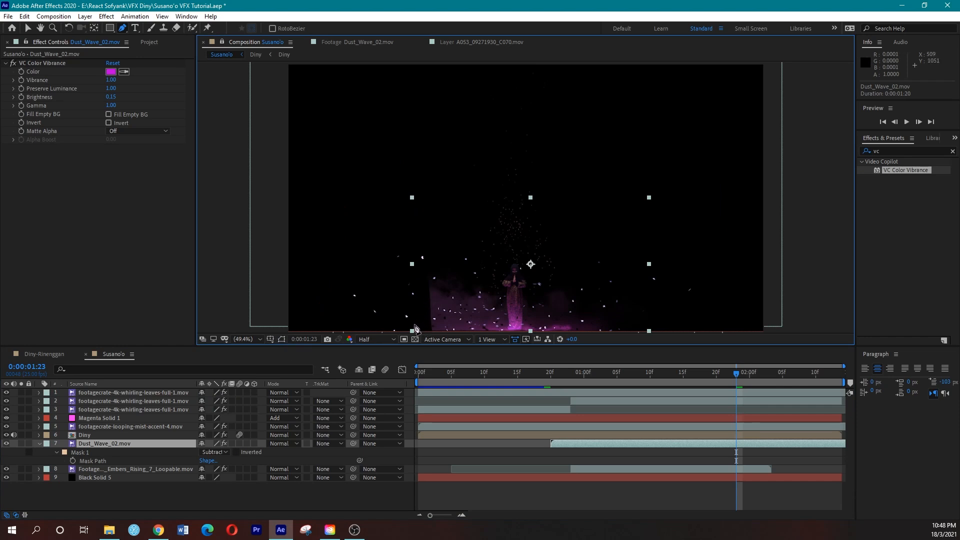
# Feather the dust wave's mask by 153 pixels and show the mask outline in the viewer again
pyautogui.press('f')
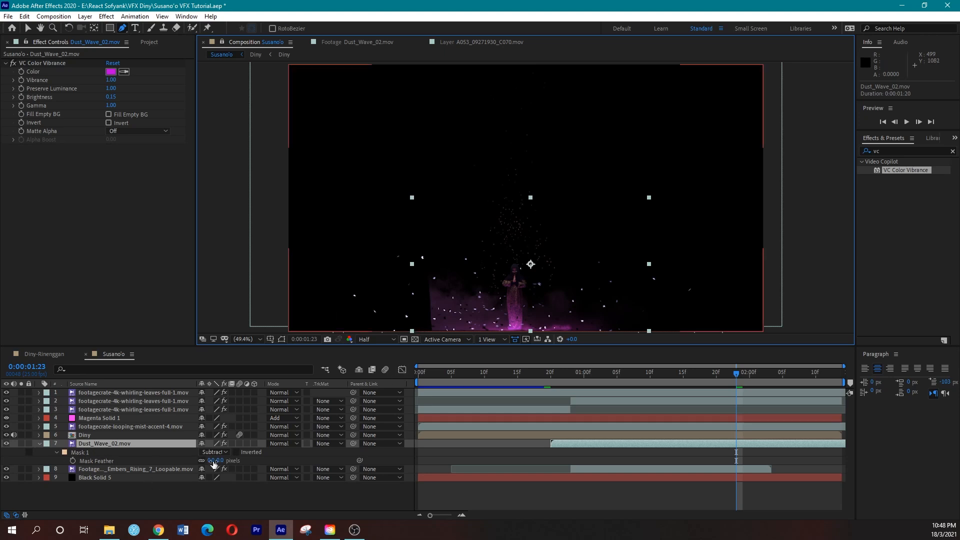
pyautogui.moveTo(218, 460); pyautogui.dragTo(263, 450)
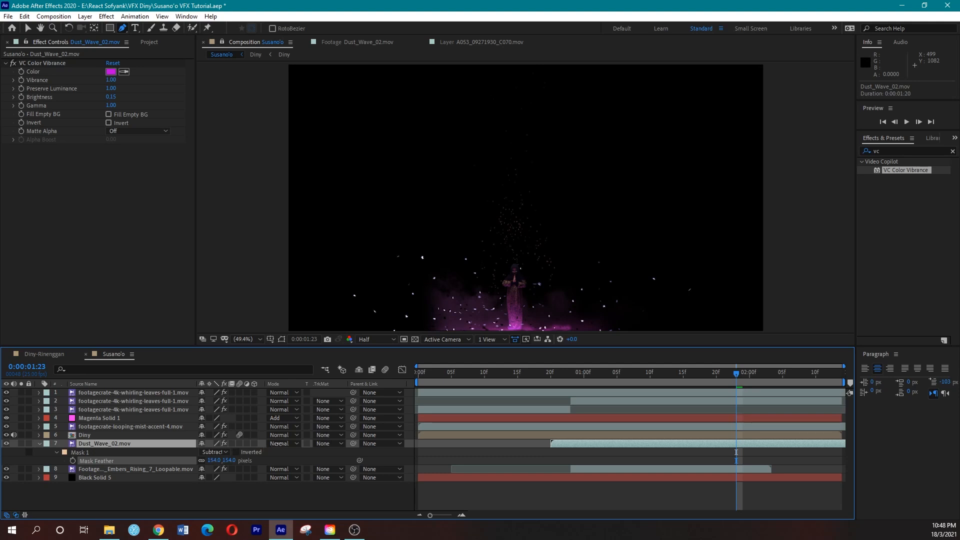
pyautogui.moveTo(278, 444); pyautogui.dragTo(277, 445)
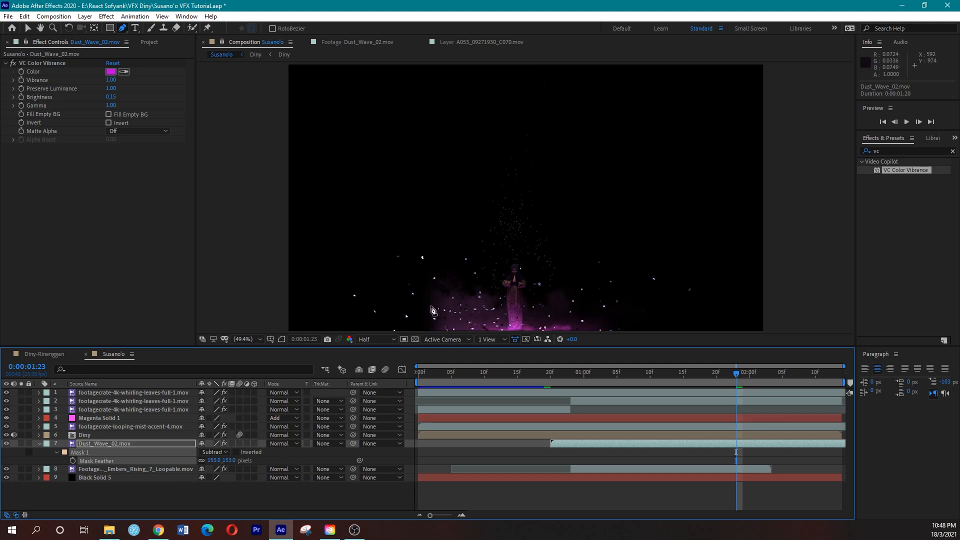
pyautogui.click(142, 444)
pyautogui.click(279, 341)
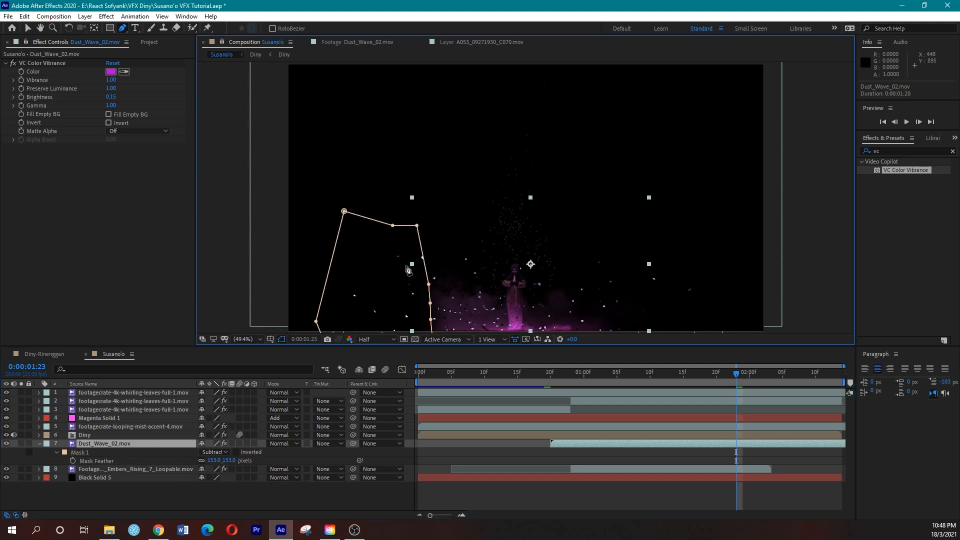
# Reshape the dust wave's mask by pulling two points along its inner edge outward, away from the performer, and down
pyautogui.moveTo(417, 225); pyautogui.dragTo(398, 241)
pyautogui.moveTo(429, 284); pyautogui.dragTo(420, 327)
pyautogui.click(437, 494)
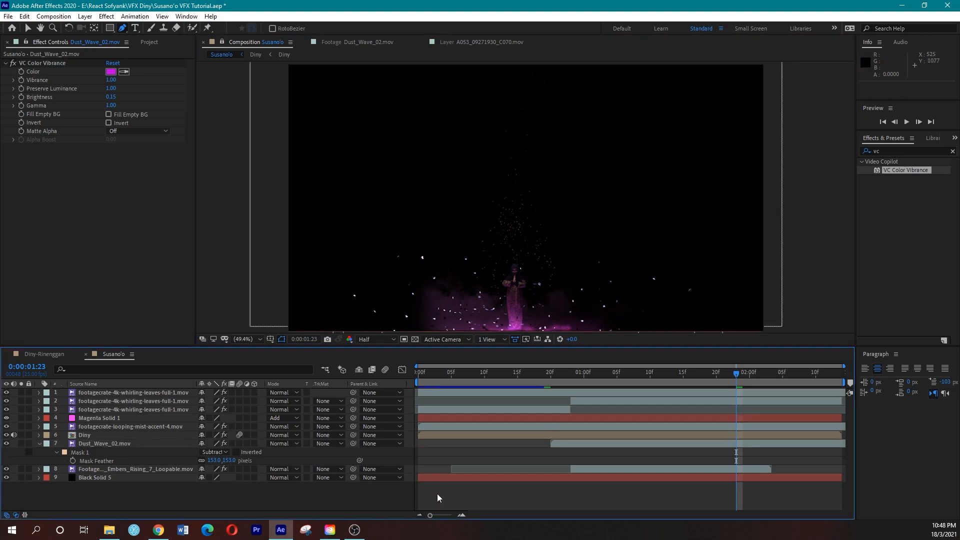
pyautogui.press("'")
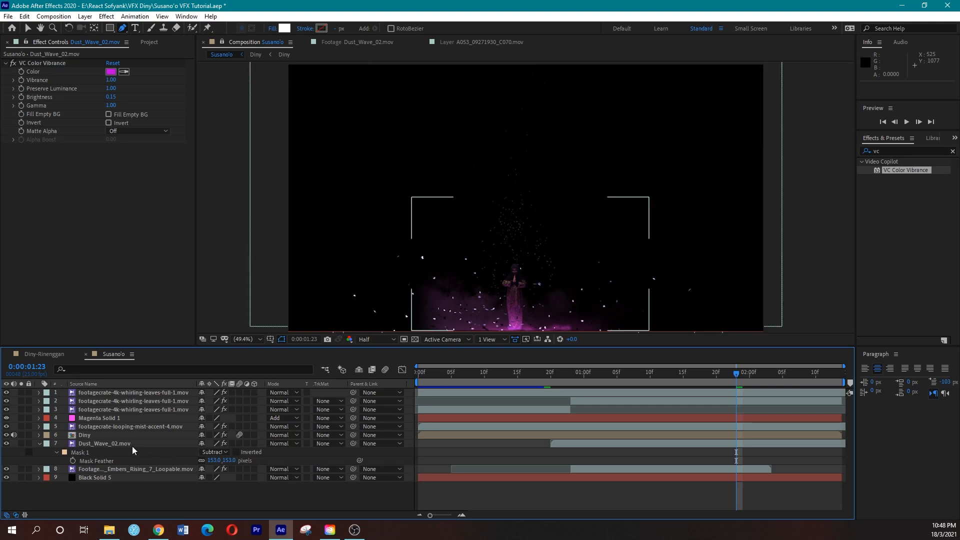
# Increase the dust wave's mask feather to 259 pixels and hide the mask outline in the viewer
pyautogui.click(133, 445)
pyautogui.moveTo(264, 460); pyautogui.dragTo(285, 460)
pyautogui.click(283, 338)
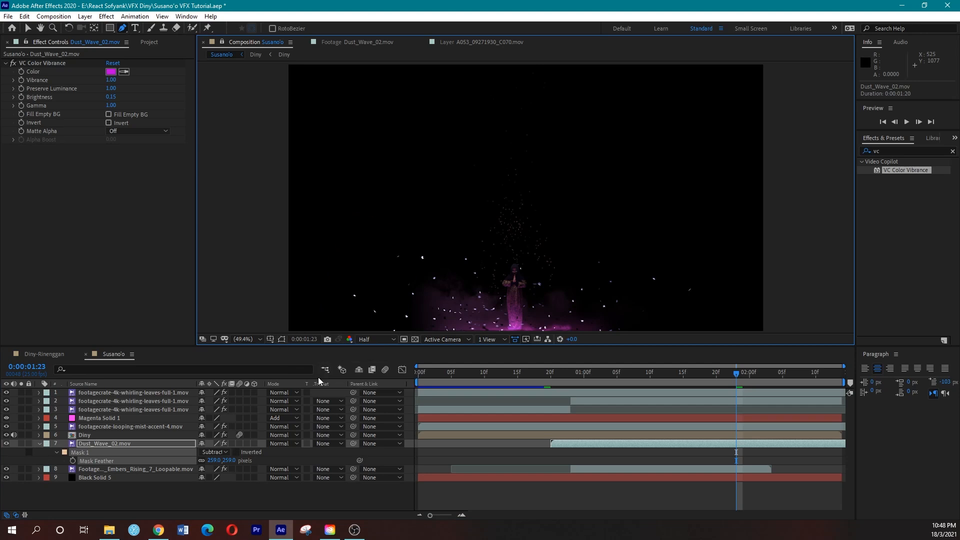
# Preview the softened dust wave from 0:00:00:12 and save the project
pyautogui.moveTo(489, 383); pyautogui.dragTo(371, 376)
pyautogui.press('v')
pyautogui.press('space')
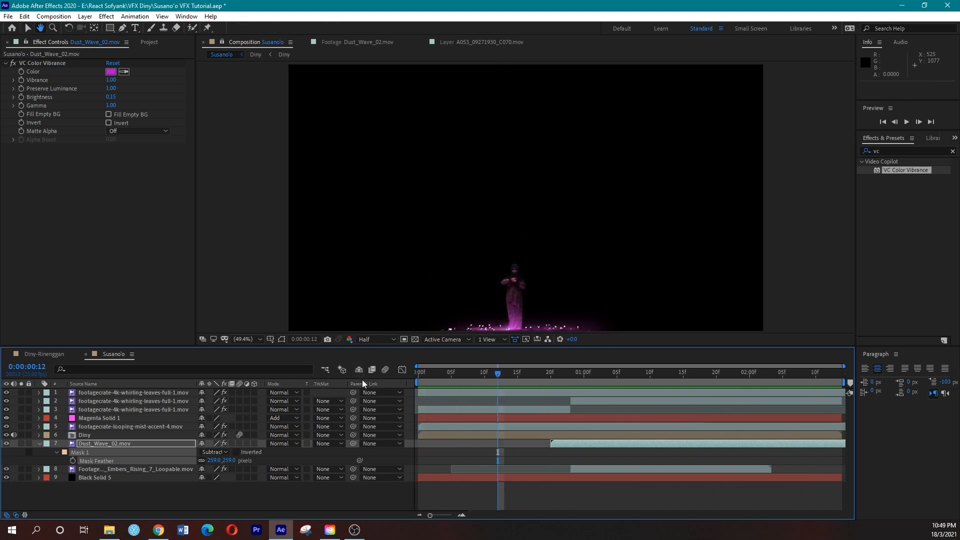
pyautogui.hotkey('ctrl', 's')
# At 0:00:01:12, shift the dust wave layer horizontally to about 824, 806
pyautogui.moveTo(549, 378); pyautogui.dragTo(663, 382)
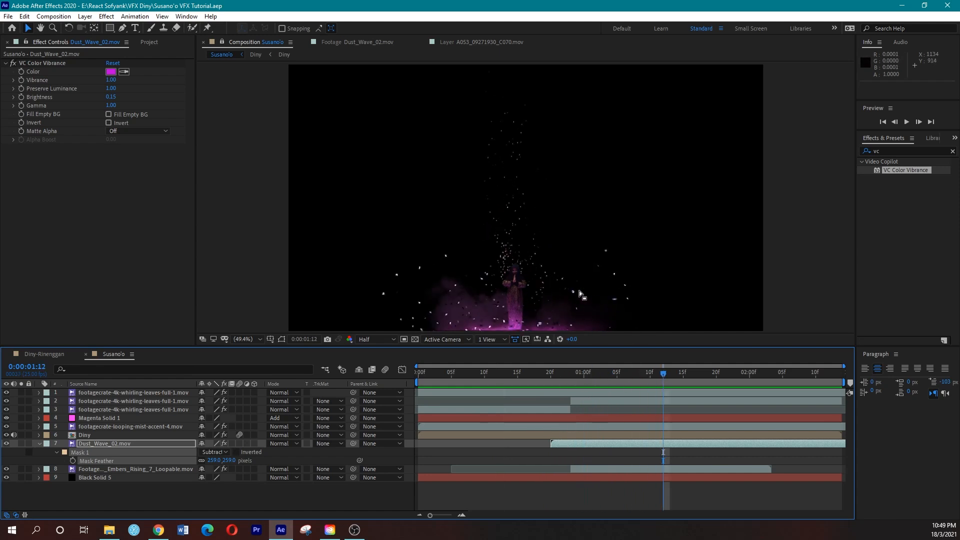
pyautogui.click(574, 444)
pyautogui.click(467, 300)
pyautogui.moveTo(465, 300); pyautogui.dragTo(451, 301)
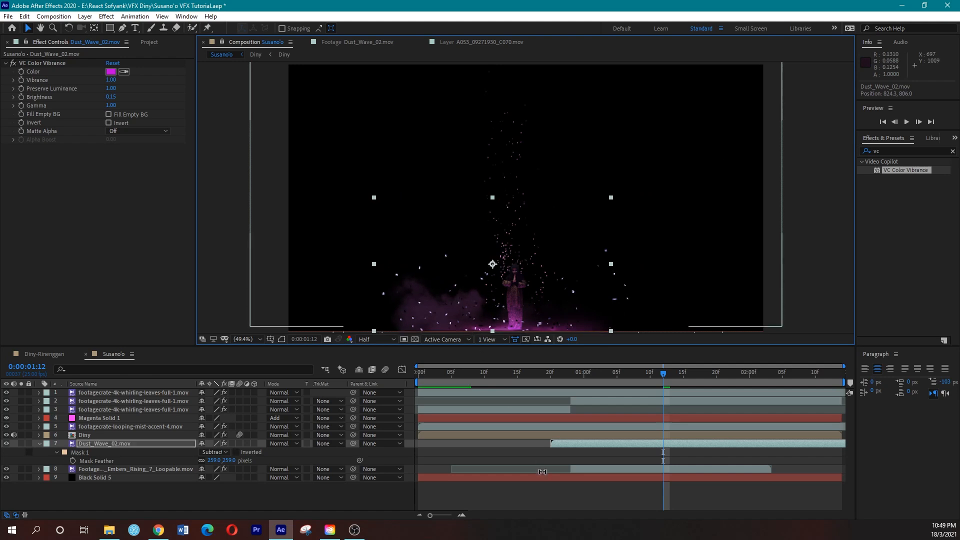
# Duplicate the dust wave layer and move the copy across the performer to about 1304, 810
pyautogui.click(574, 447)
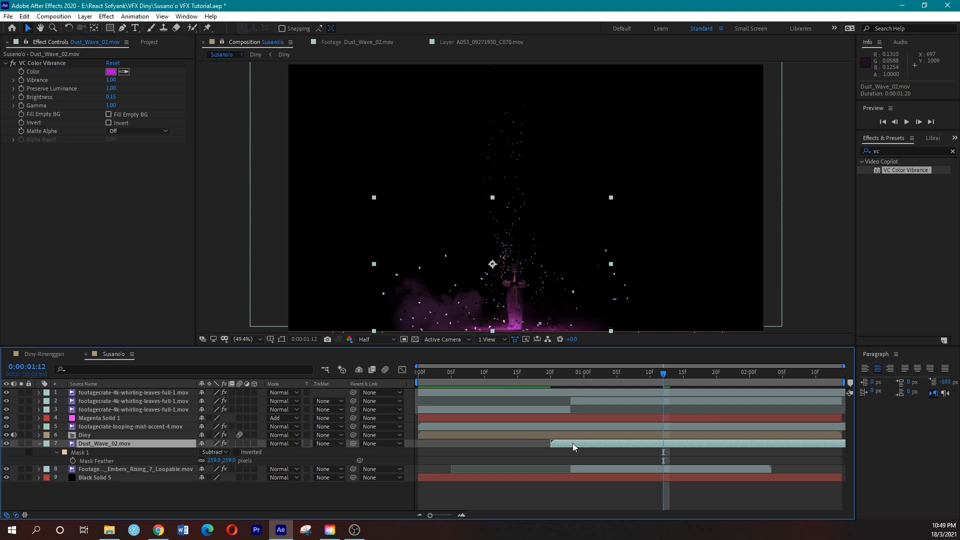
pyautogui.hotkey('ctrl', 'd')
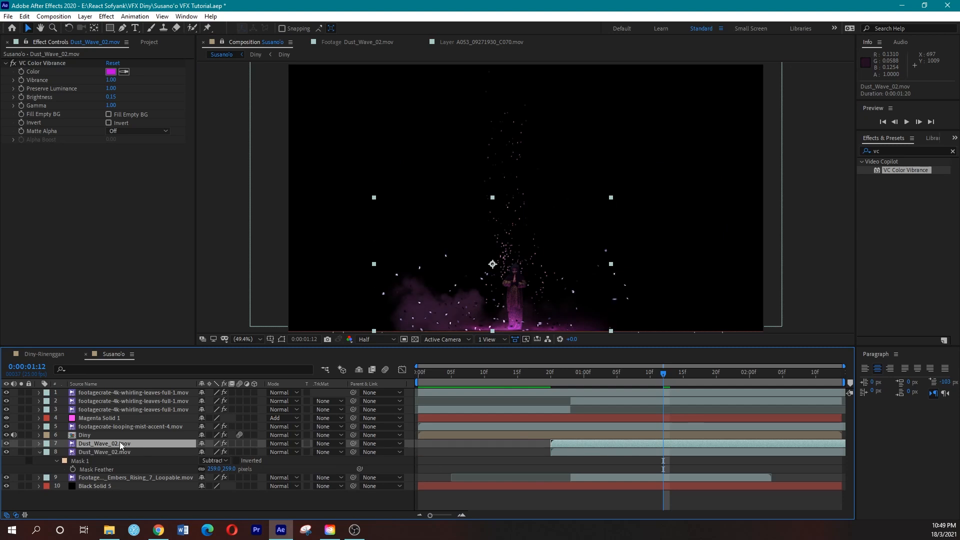
pyautogui.moveTo(447, 307); pyautogui.dragTo(560, 308)
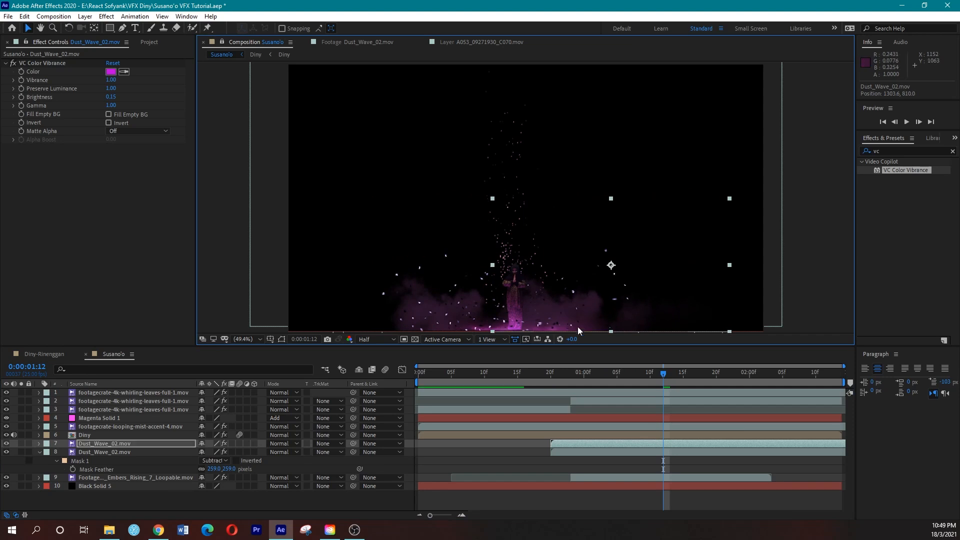
# Flip the copied dust wave horizontally and move it to about 996, 806 so it mirrors the original beside the performer
pyautogui.rightClick(625, 284)
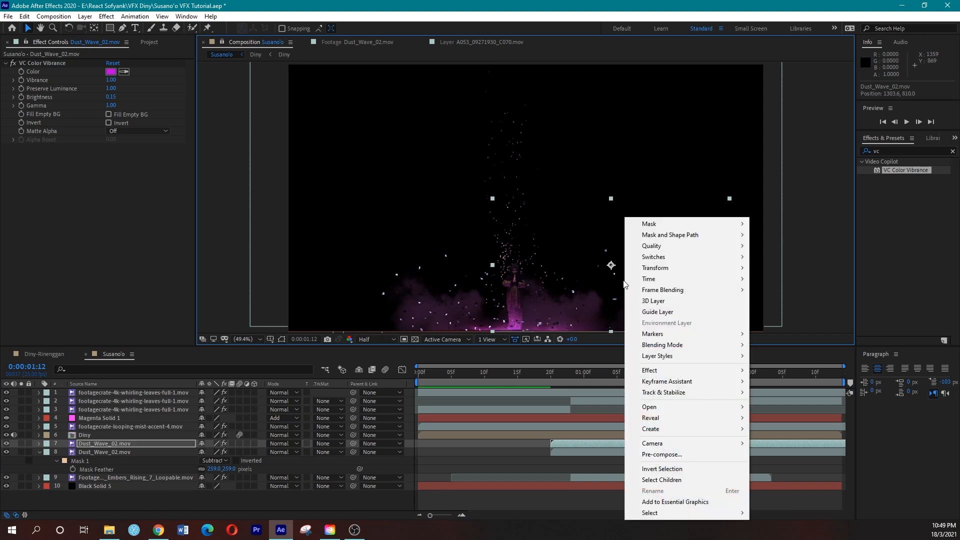
pyautogui.moveTo(710, 273)
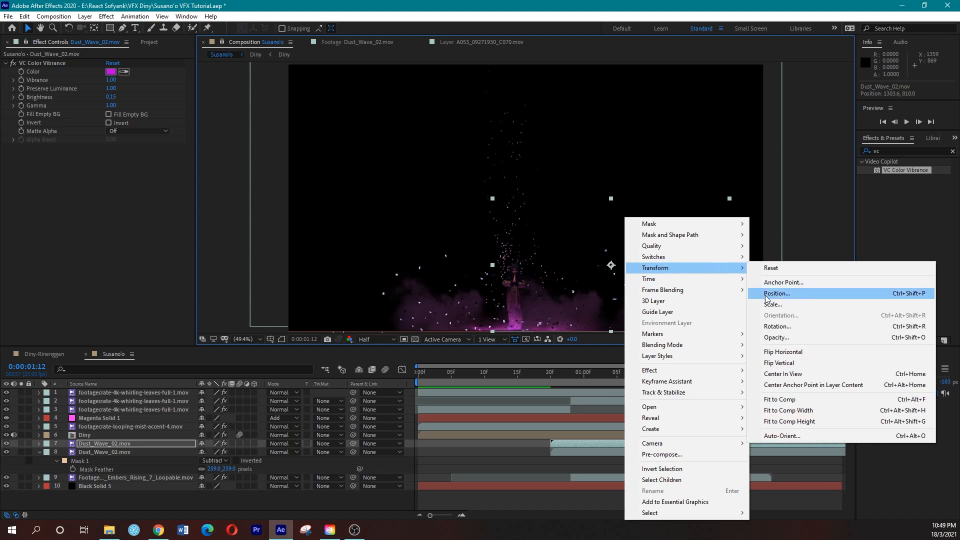
pyautogui.click(783, 352)
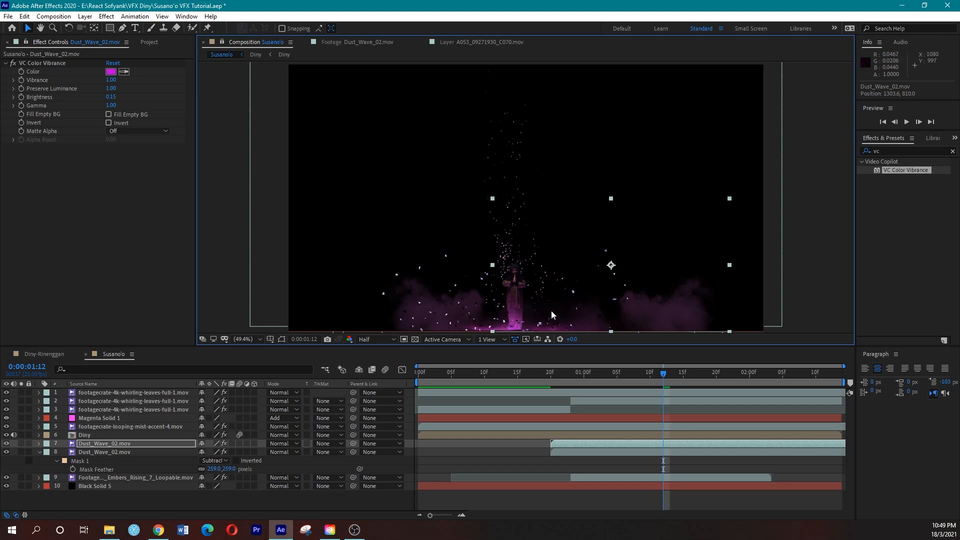
pyautogui.moveTo(684, 306); pyautogui.dragTo(612, 304)
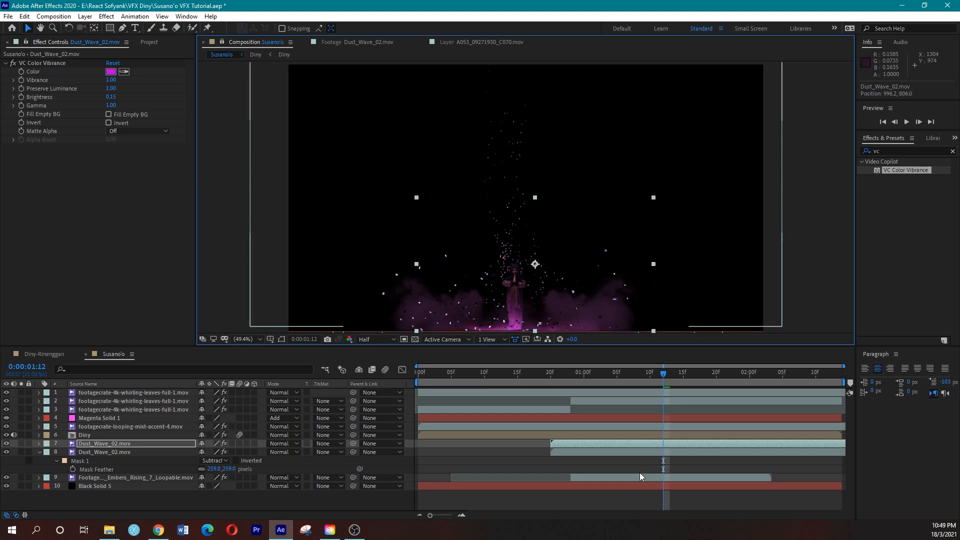
# Slide the flipped dust wave two frames earlier, extend its end past the composition's end and trim its start to the original's start
pyautogui.moveTo(589, 443); pyautogui.dragTo(574, 442)
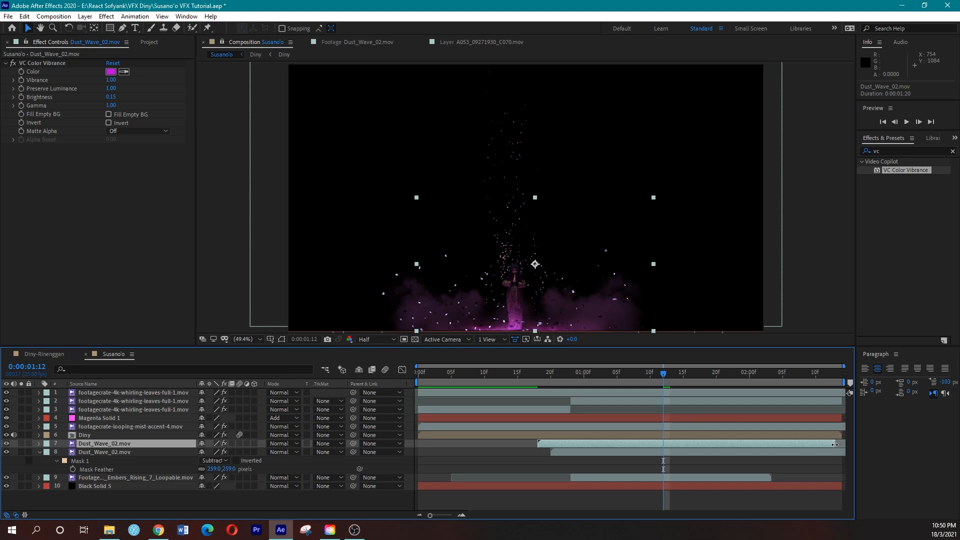
pyautogui.moveTo(837, 445); pyautogui.dragTo(848, 444)
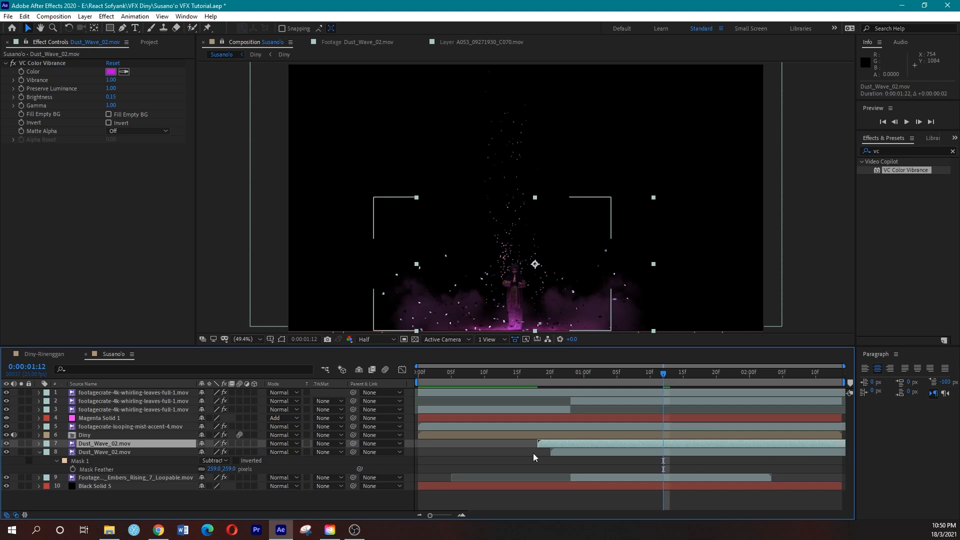
pyautogui.moveTo(539, 442); pyautogui.dragTo(551, 443)
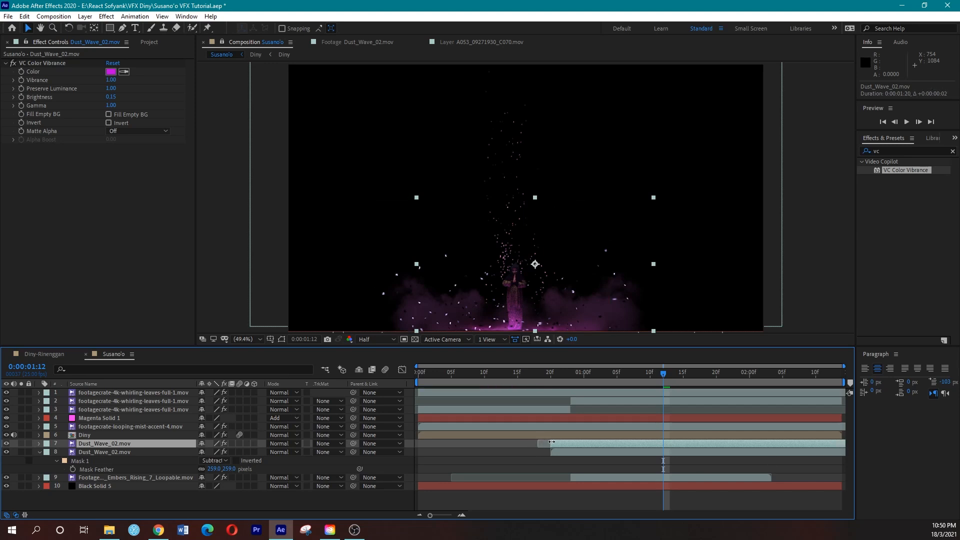
# Preview the mirrored dust waves from 0:00:00:17 and save the project
pyautogui.click(532, 383)
pyautogui.press('space')
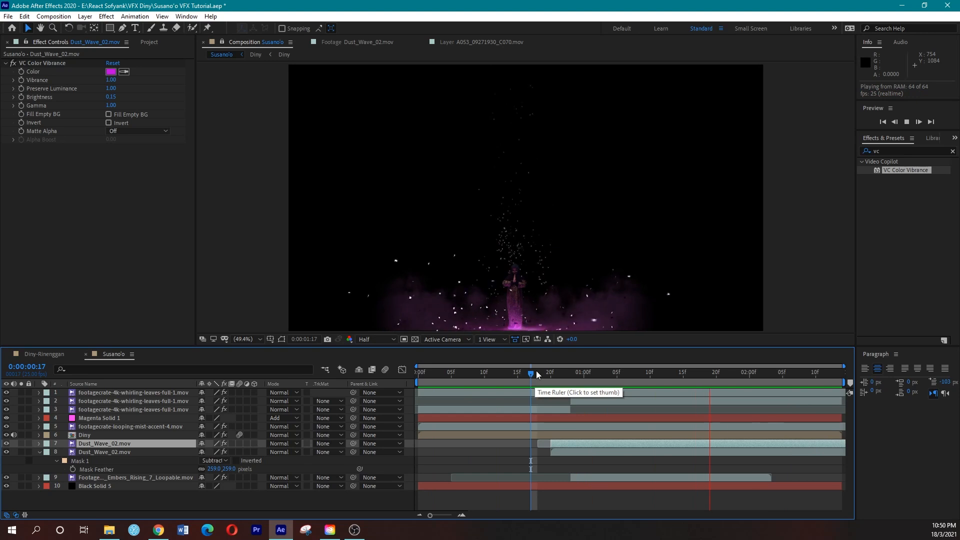
pyautogui.press('space')
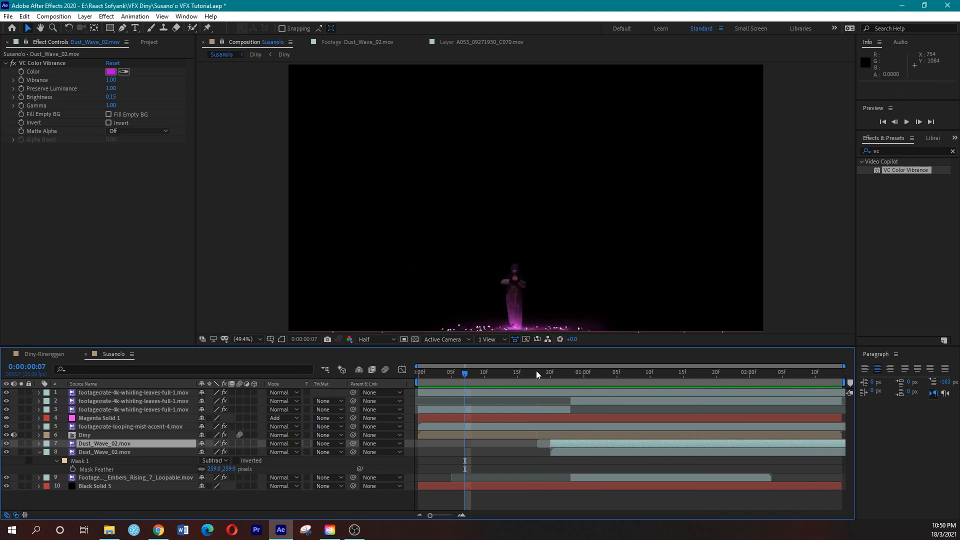
pyautogui.hotkey('ctrl', 's')
# At 0:00:01:10, find Camera Lens Blur with the search term "lens" and apply it to the flipped dust wave layer
pyautogui.moveTo(522, 379); pyautogui.dragTo(652, 379)
pyautogui.scroll(1, 548, 322)
pyautogui.scroll(2, 548, 322)
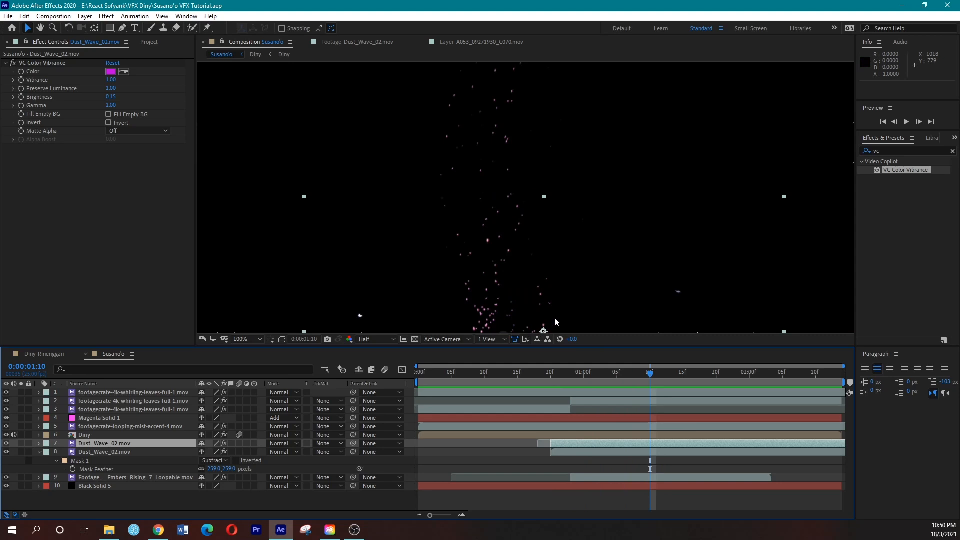
pyautogui.moveTo(589, 281); pyautogui.dragTo(585, 220)
pyautogui.press('v')
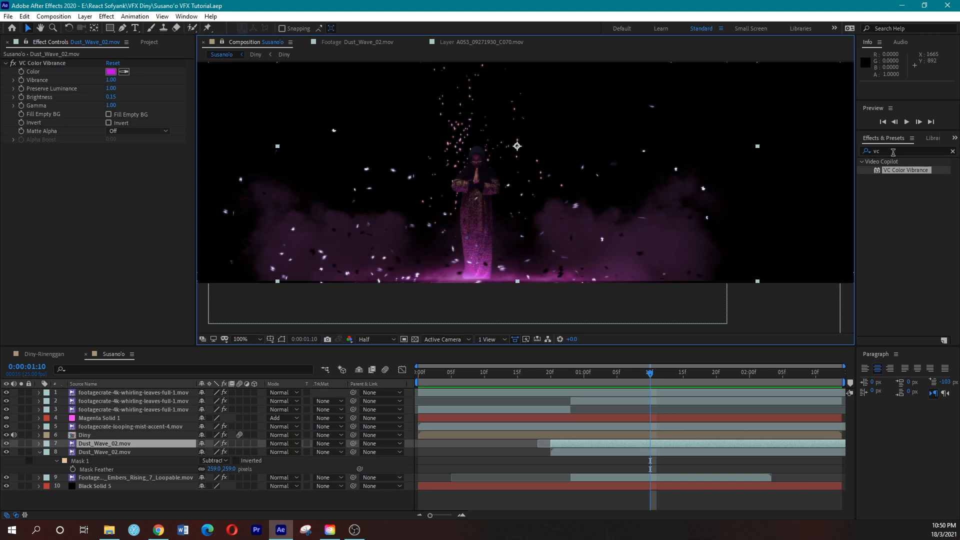
pyautogui.moveTo(894, 152); pyautogui.dragTo(821, 150)
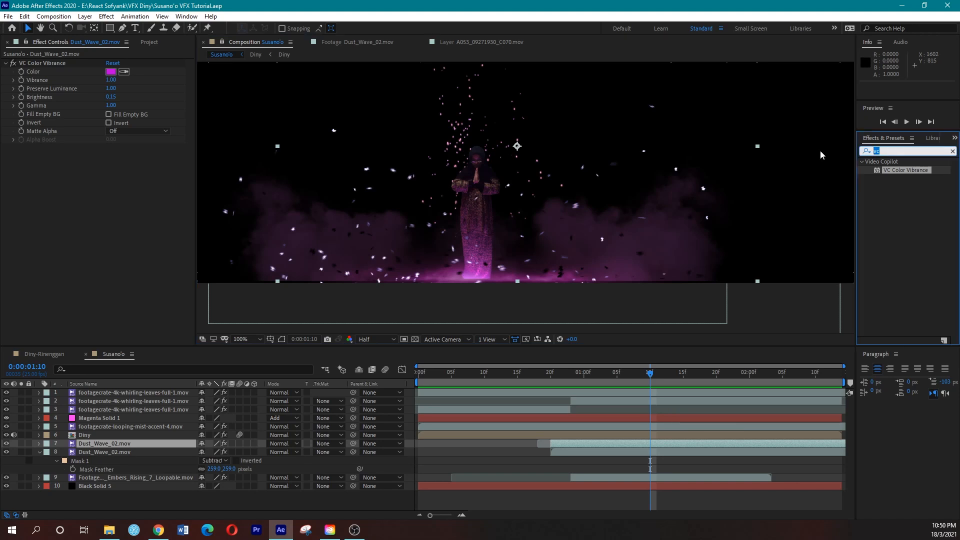
pyautogui.write('lens')
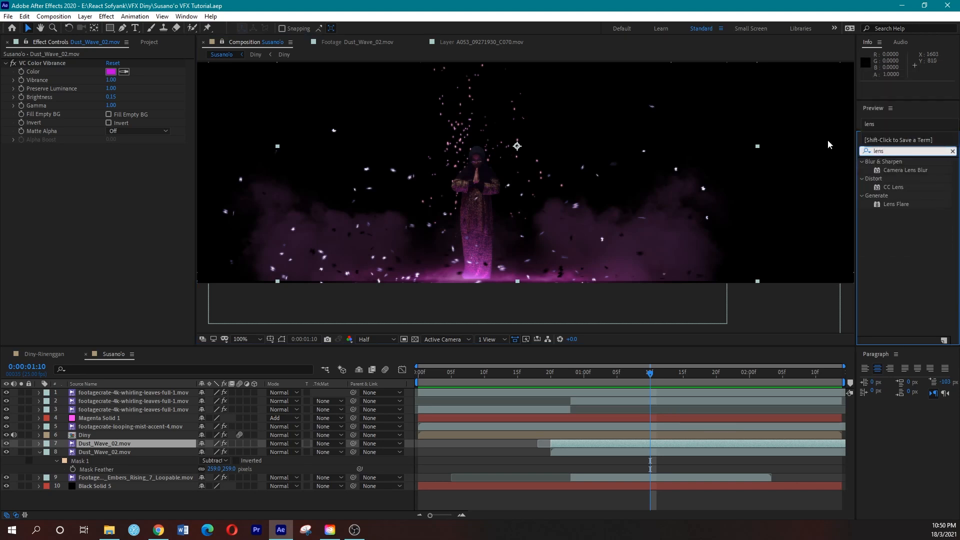
pyautogui.moveTo(907, 171); pyautogui.dragTo(654, 445)
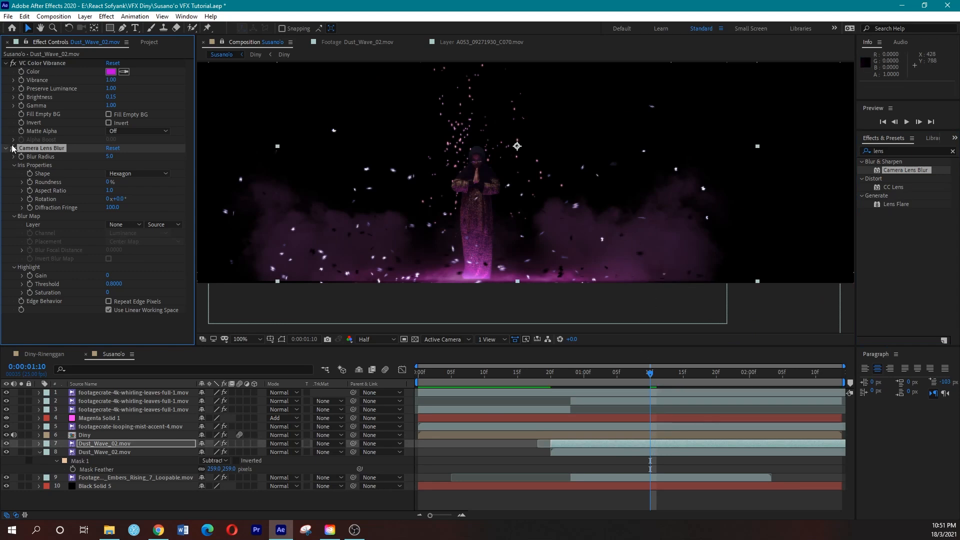
# Set the flipped dust wave's Camera Lens Blur radius to 9 and preview from 0:00:00:19
pyautogui.moveTo(110, 156)
pyautogui.mouseDown()
pyautogui.moveTo(119, 158)
pyautogui.moveTo(110, 157)
pyautogui.mouseUp()
pyautogui.click(545, 380)
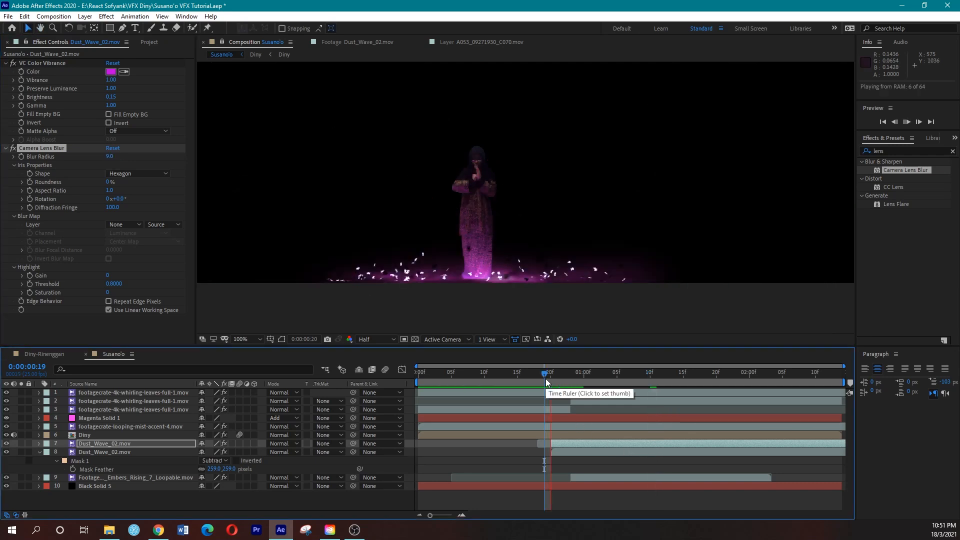
pyautogui.press('space')
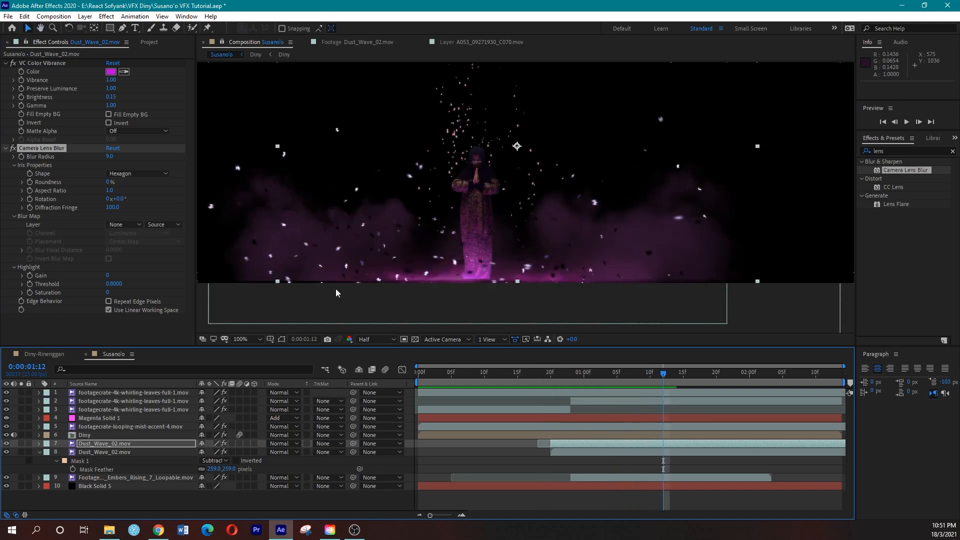
# Set the flipped dust wave's Camera Lens Blur radius to 6 and copy the effect onto the original dust wave layer
pyautogui.moveTo(110, 158); pyautogui.dragTo(109, 158)
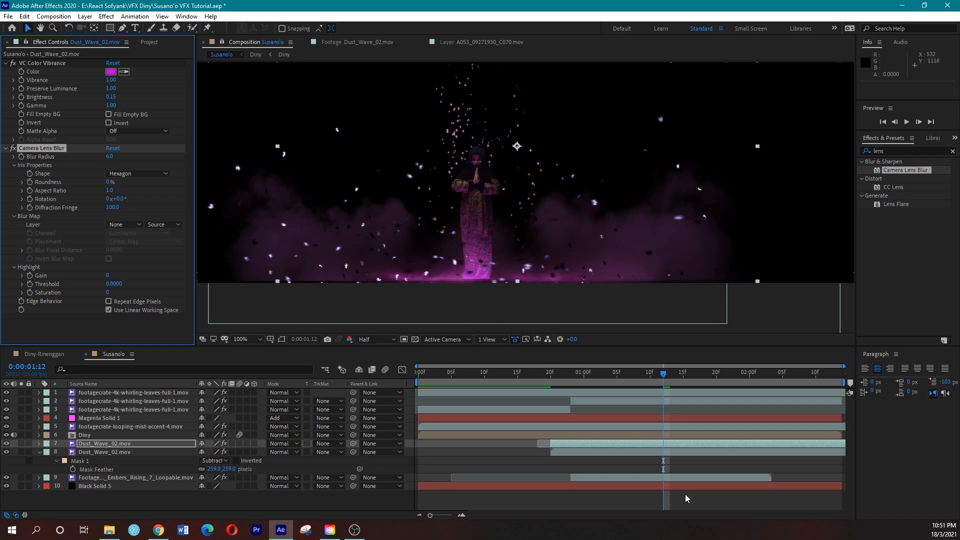
pyautogui.click(667, 454)
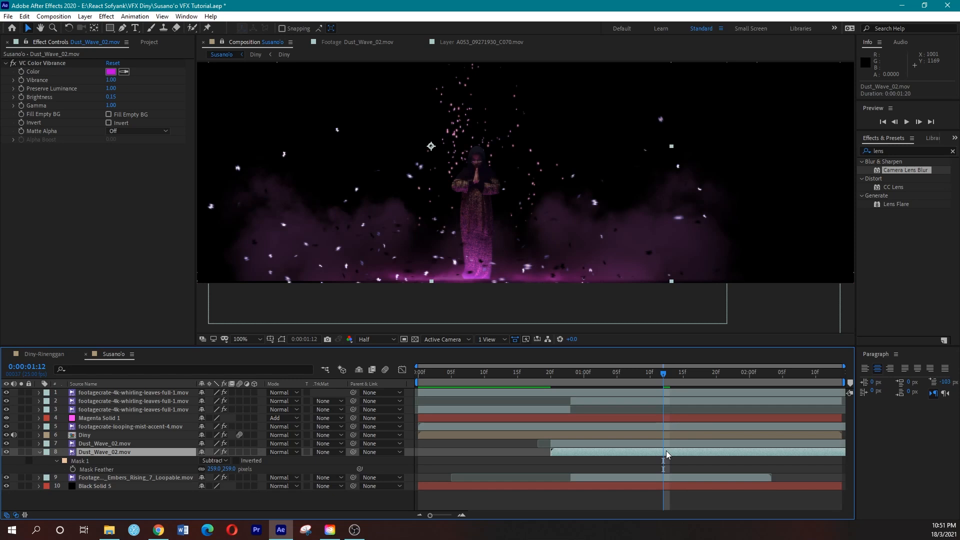
pyautogui.hotkey('ctrl', 'v')
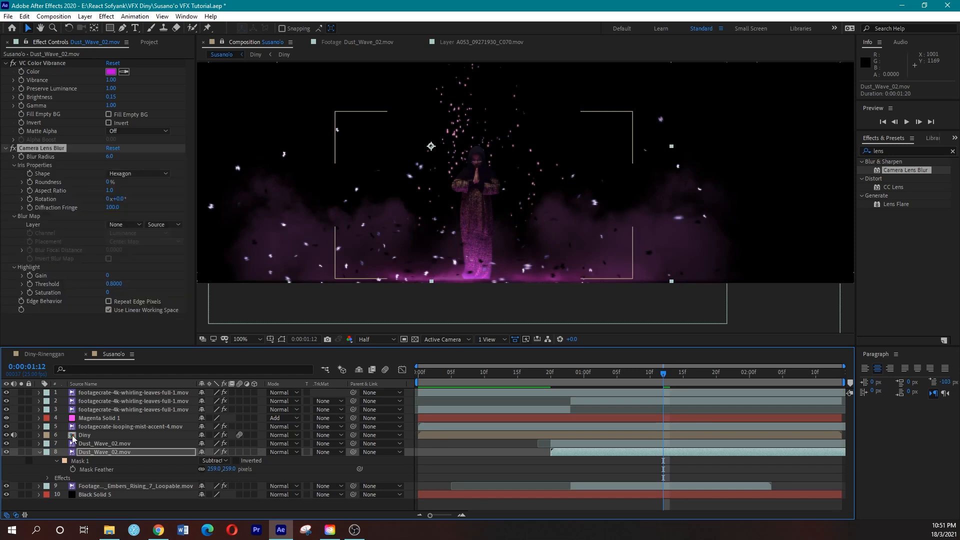
pyautogui.click(40, 452)
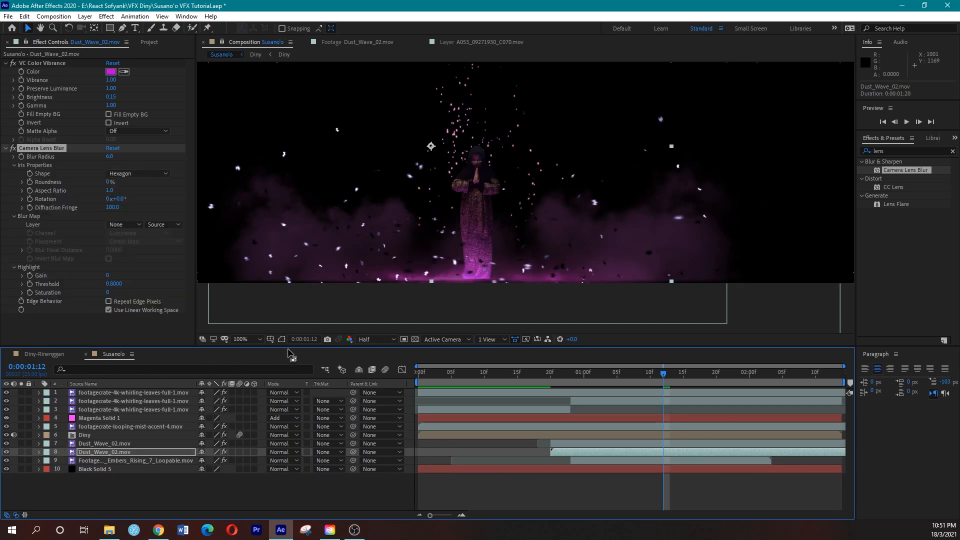
# Fit the whole composition in the viewer, preview both blurred dust waves from 0:00:00:18 and save the project
pyautogui.click(257, 340)
pyautogui.click(255, 165)
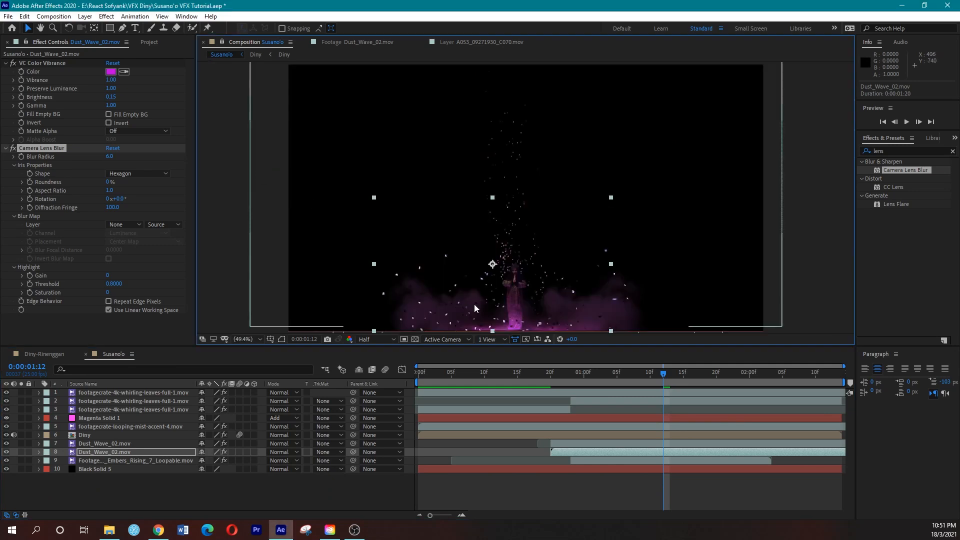
pyautogui.click(540, 380)
pyautogui.press('space')
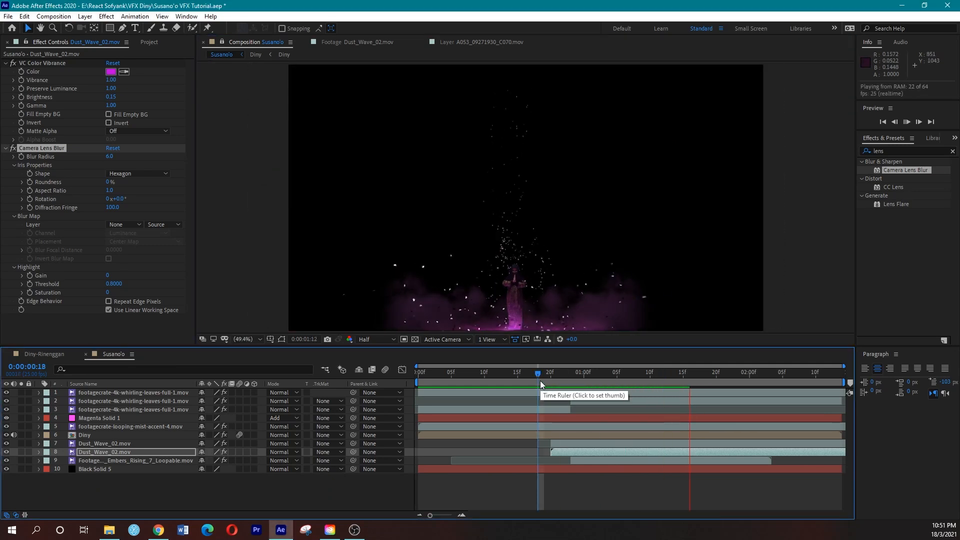
pyautogui.hotkey('ctrl', 's')
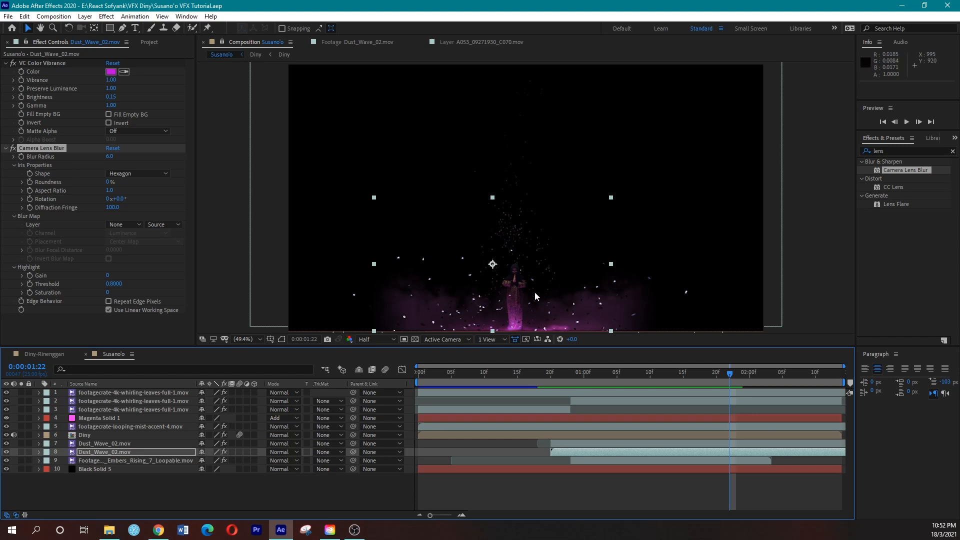
# Add another Dust_Wave_02.mov below the two existing dust wave layers and slide it to start at about 0:00:00:19
pyautogui.click(149, 43)
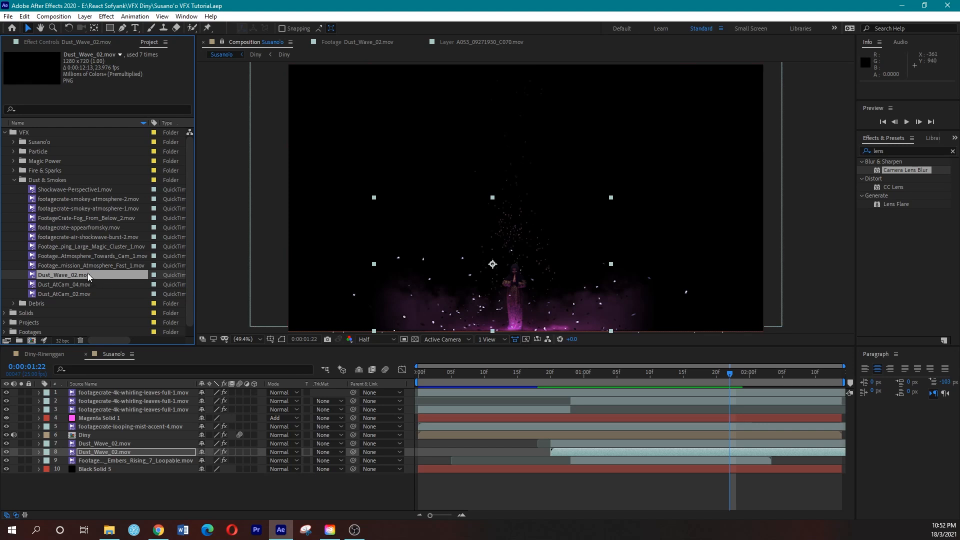
pyautogui.moveTo(89, 274); pyautogui.dragTo(149, 455)
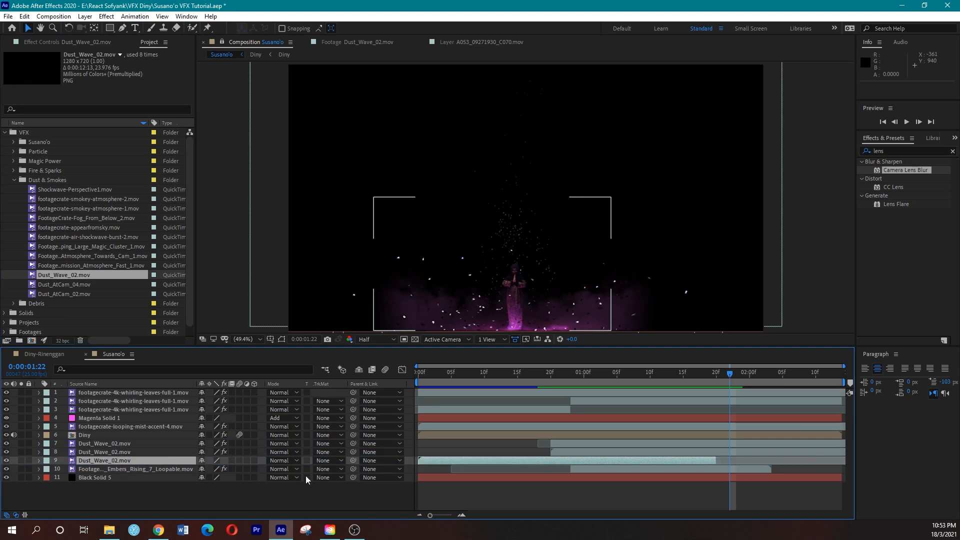
pyautogui.moveTo(467, 461); pyautogui.dragTo(565, 459)
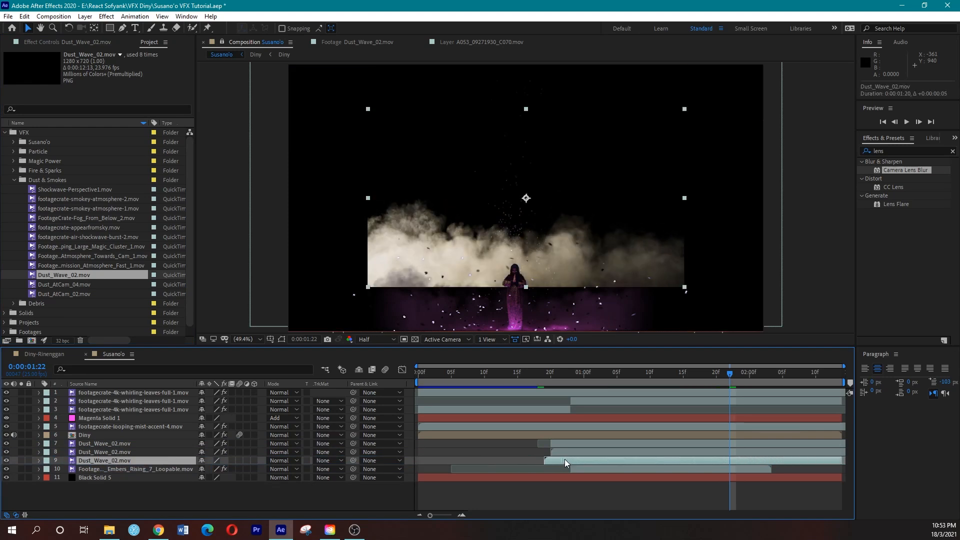
# Lower the newest dust wave to ground level around the performer and scale it to 116%
pyautogui.moveTo(562, 377); pyautogui.dragTo(617, 377)
pyautogui.click(566, 269)
pyautogui.moveTo(566, 269); pyautogui.dragTo(563, 314)
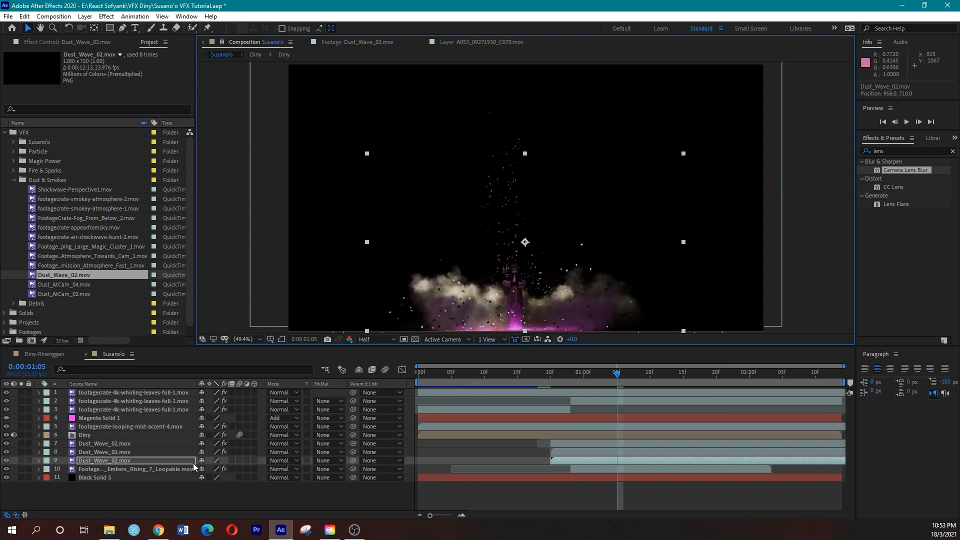
pyautogui.press('s')
pyautogui.moveTo(229, 468); pyautogui.dragTo(237, 469)
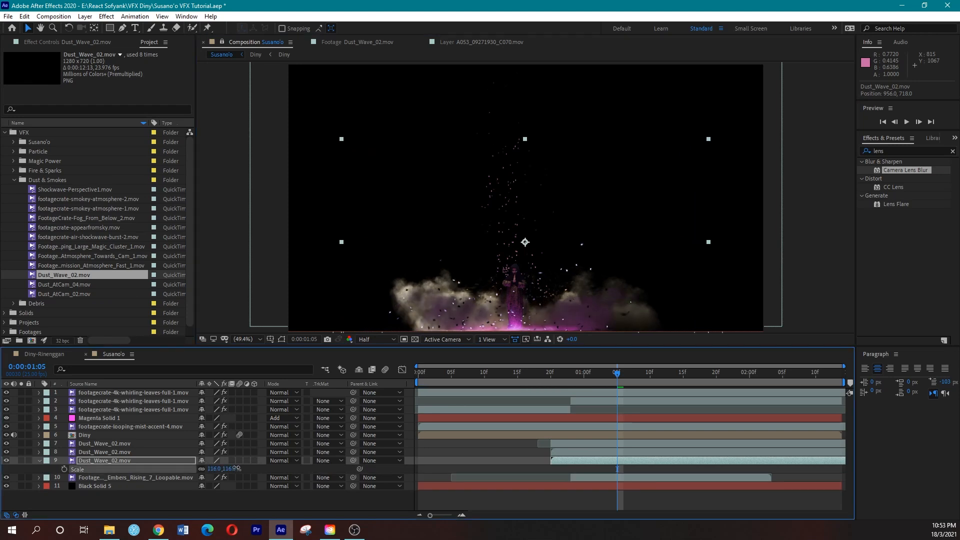
pyautogui.moveTo(540, 314); pyautogui.dragTo(542, 304)
# Slide the newest dust wave about 7 frames earlier, trim its start to 0:00:00:20, extend its end and preview from 0:00:00:18
pyautogui.moveTo(596, 458); pyautogui.dragTo(551, 458)
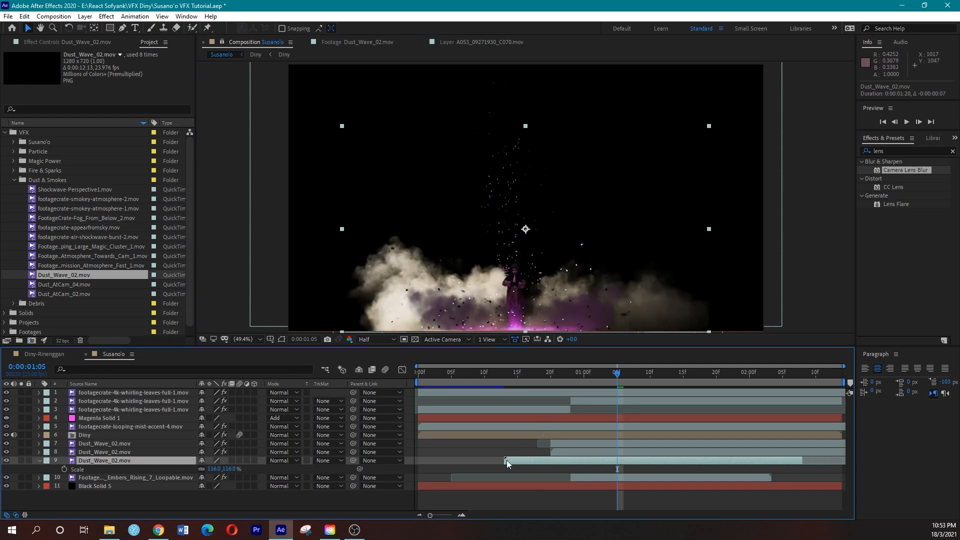
pyautogui.moveTo(505, 460); pyautogui.dragTo(549, 461)
pyautogui.moveTo(802, 460); pyautogui.dragTo(841, 460)
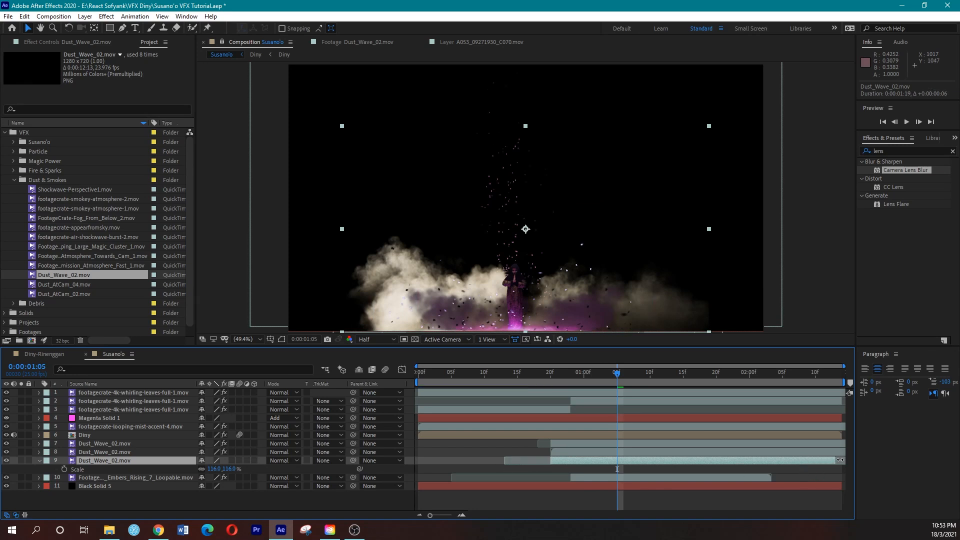
pyautogui.click(537, 375)
pyautogui.press('space')
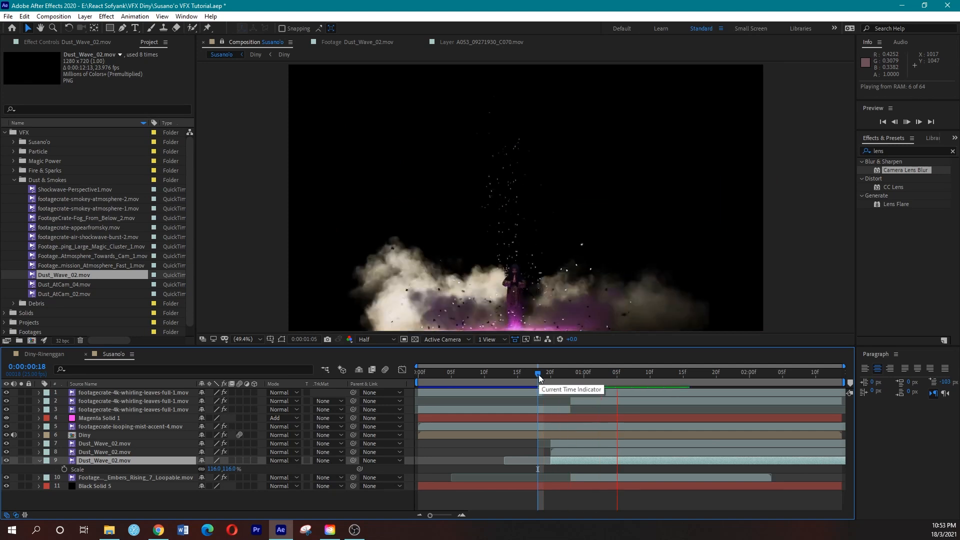
pyautogui.moveTo(544, 373); pyautogui.dragTo(634, 388)
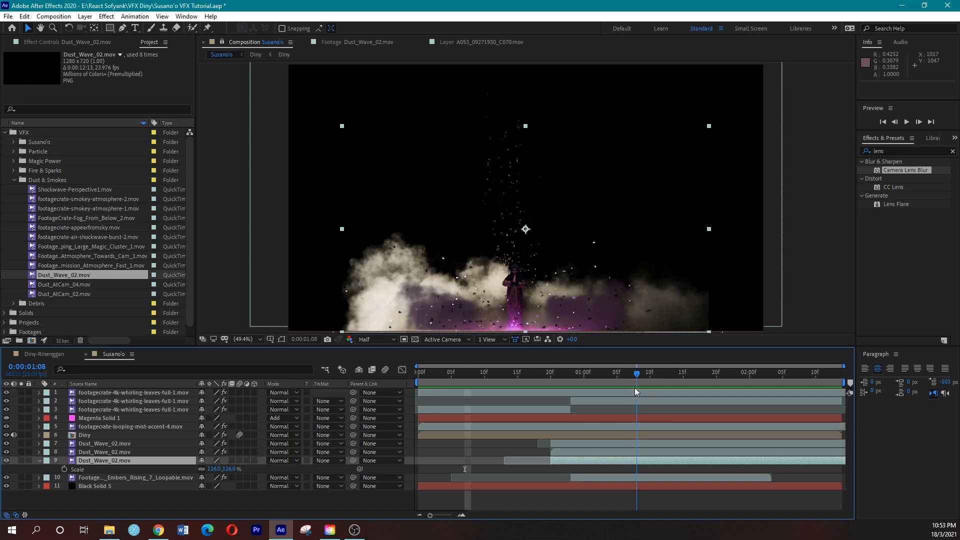
# Apply VC Color Vibrance to the newest dust wave at 0:00:01:04 and set its color to violet C400FD
pyautogui.click(611, 380)
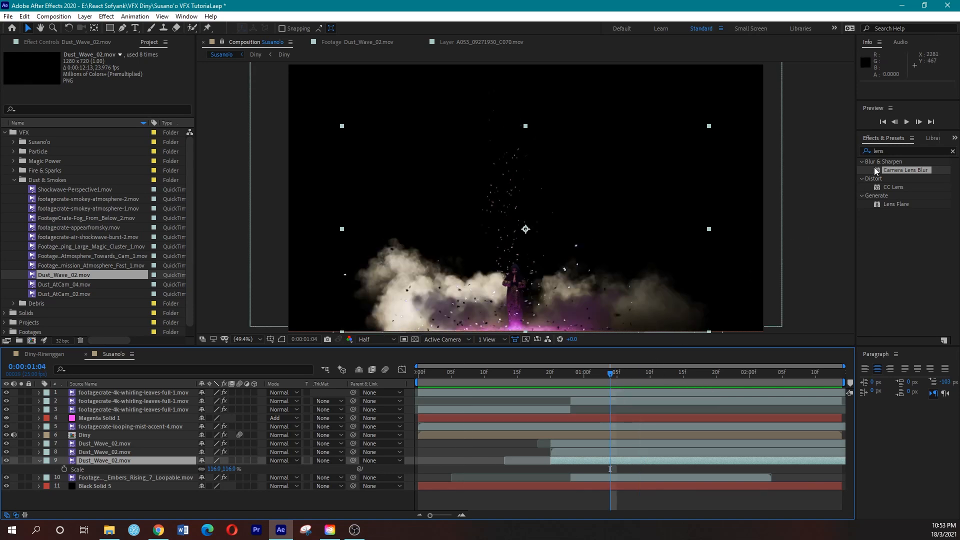
pyautogui.click(896, 151)
pyautogui.write('vc')
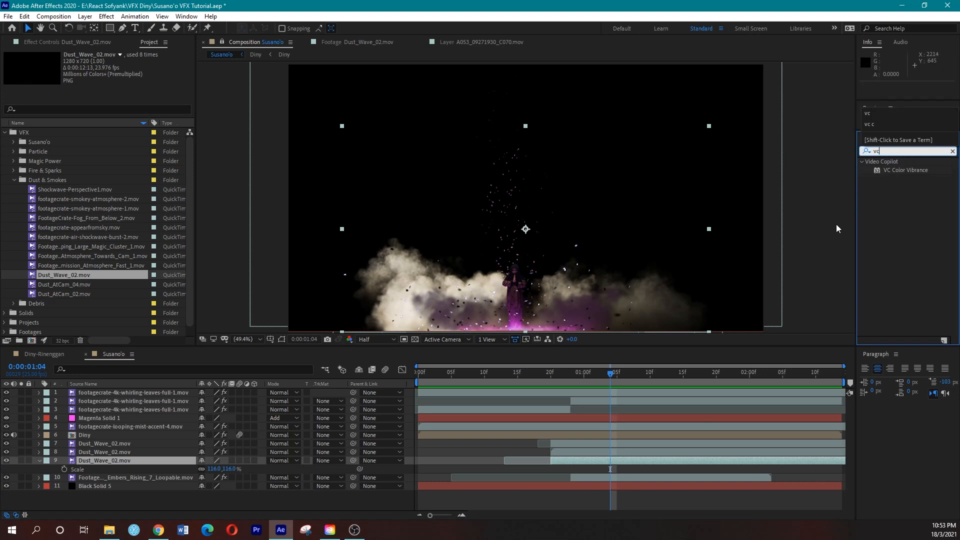
pyautogui.moveTo(887, 169); pyautogui.dragTo(599, 458)
pyautogui.click(111, 71)
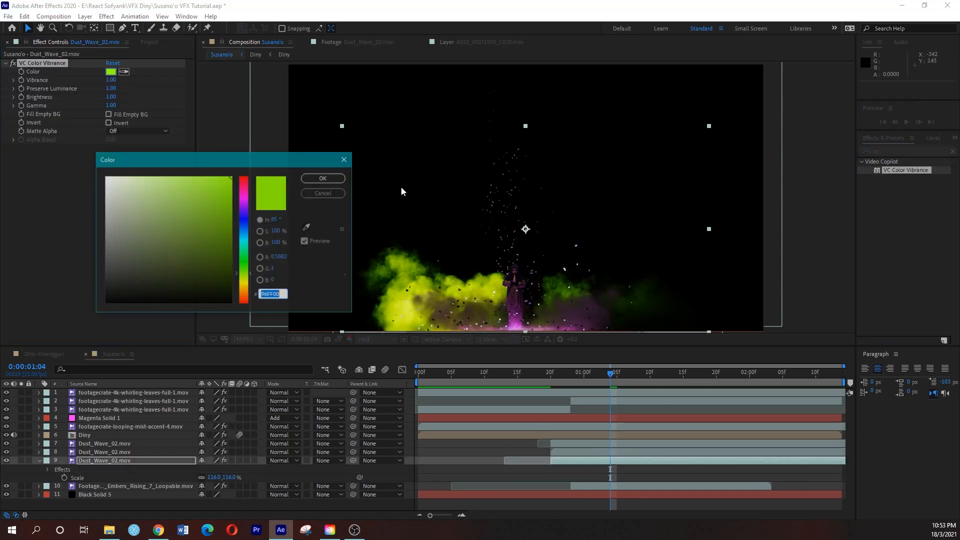
pyautogui.moveTo(244, 219)
pyautogui.mouseDown()
pyautogui.moveTo(242, 194)
pyautogui.moveTo(230, 210)
pyautogui.moveTo(235, 243)
pyautogui.moveTo(237, 223)
pyautogui.mouseUp()
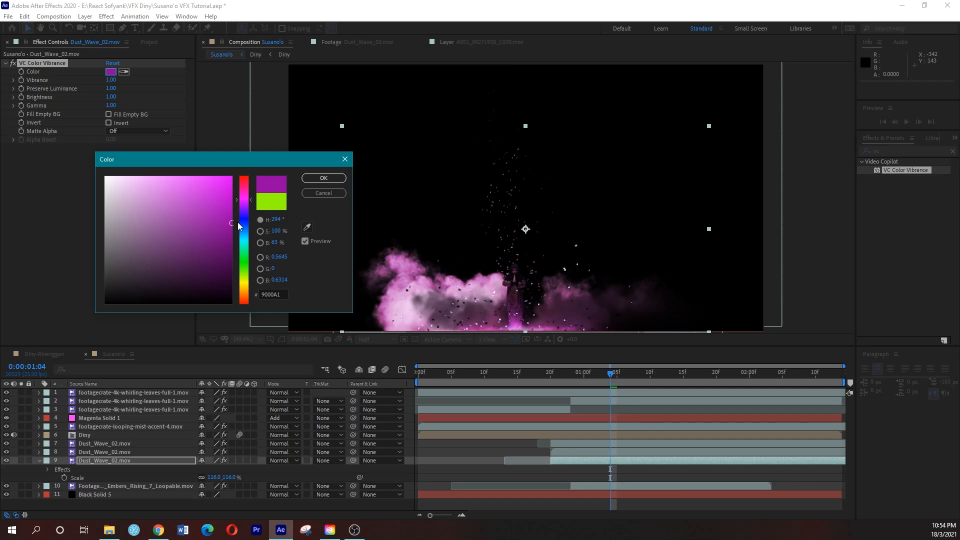
pyautogui.click(243, 193)
pyautogui.moveTo(244, 193)
pyautogui.mouseDown()
pyautogui.moveTo(243, 208)
pyautogui.moveTo(218, 183)
pyautogui.moveTo(170, 175)
pyautogui.moveTo(232, 177)
pyautogui.mouseUp()
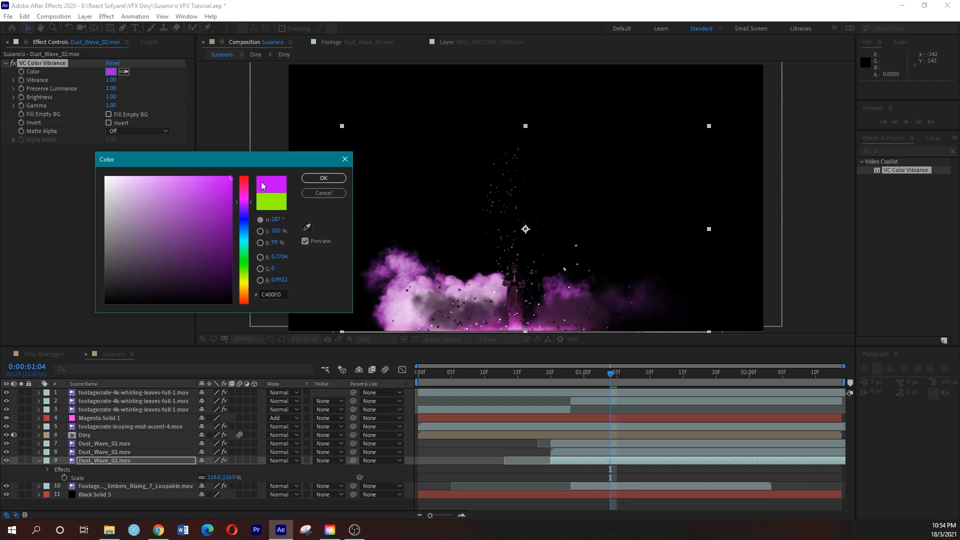
pyautogui.click(334, 181)
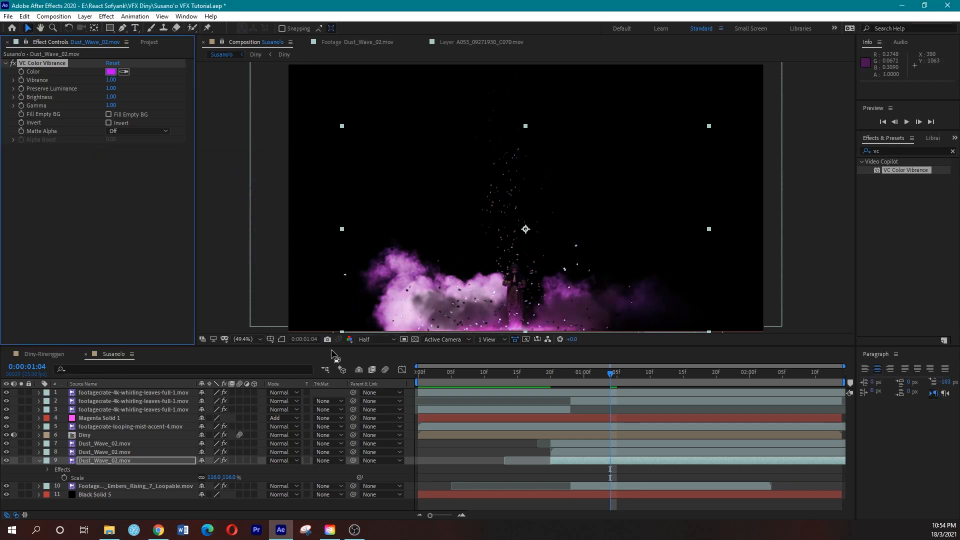
# Compare the scene without the tinted dust wave, then set its VC Color Vibrance brightness to 0.12, color to FA00FD and gamma to 1.02
pyautogui.click(7, 459)
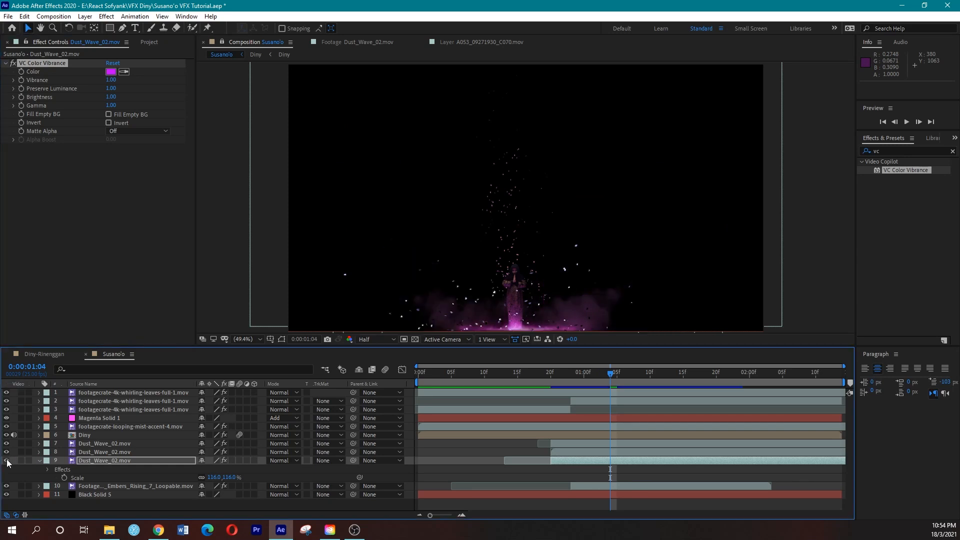
pyautogui.click(7, 460)
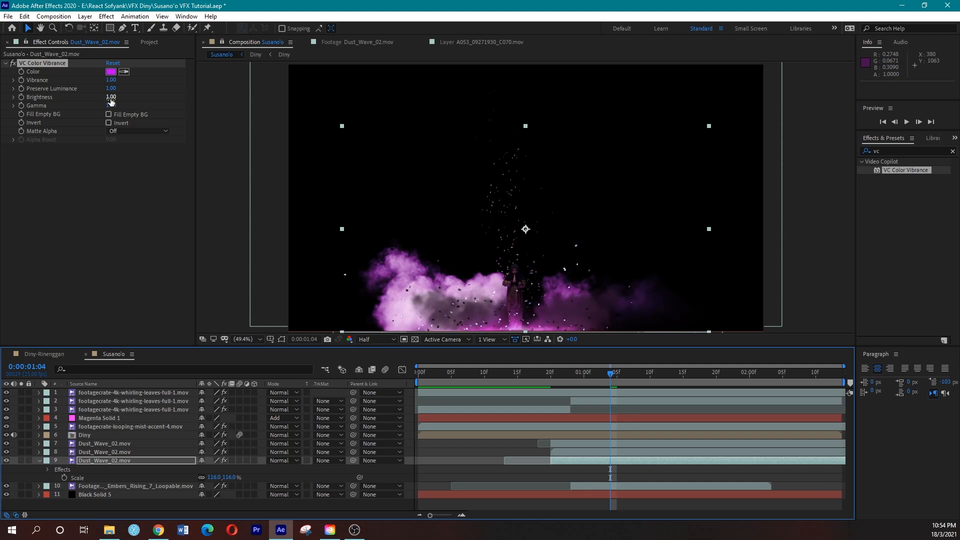
pyautogui.moveTo(111, 102); pyautogui.dragTo(69, 101)
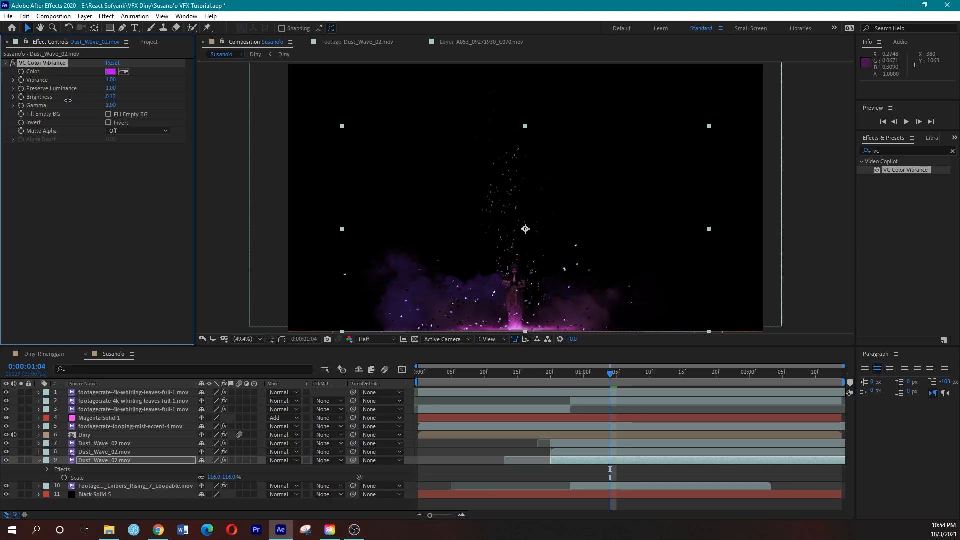
pyautogui.click(110, 72)
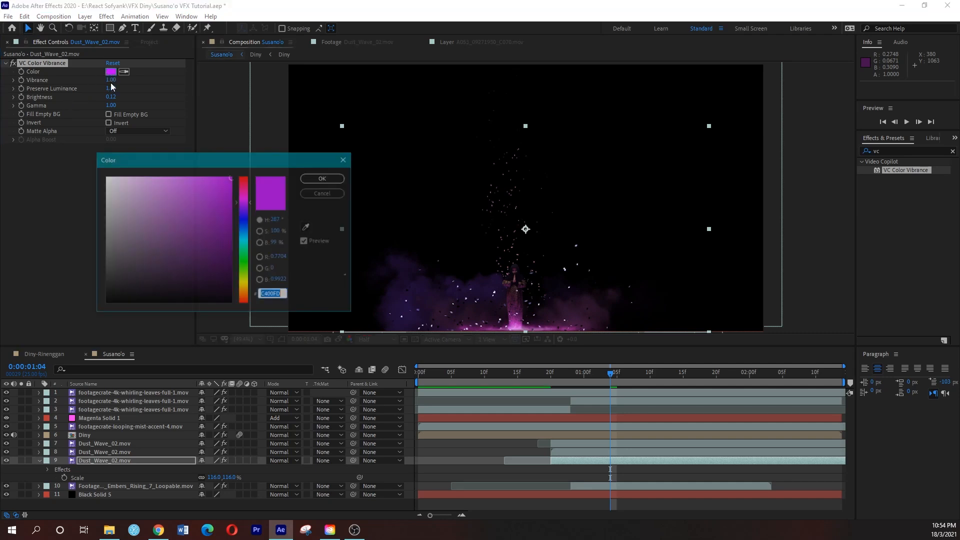
pyautogui.moveTo(243, 202)
pyautogui.mouseDown()
pyautogui.moveTo(242, 192)
pyautogui.moveTo(243, 201)
pyautogui.mouseUp()
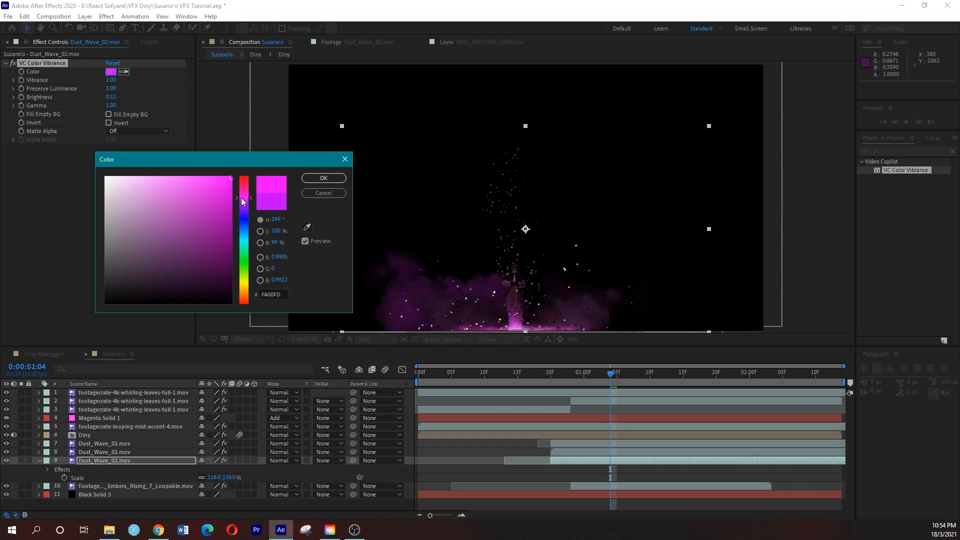
pyautogui.click(320, 178)
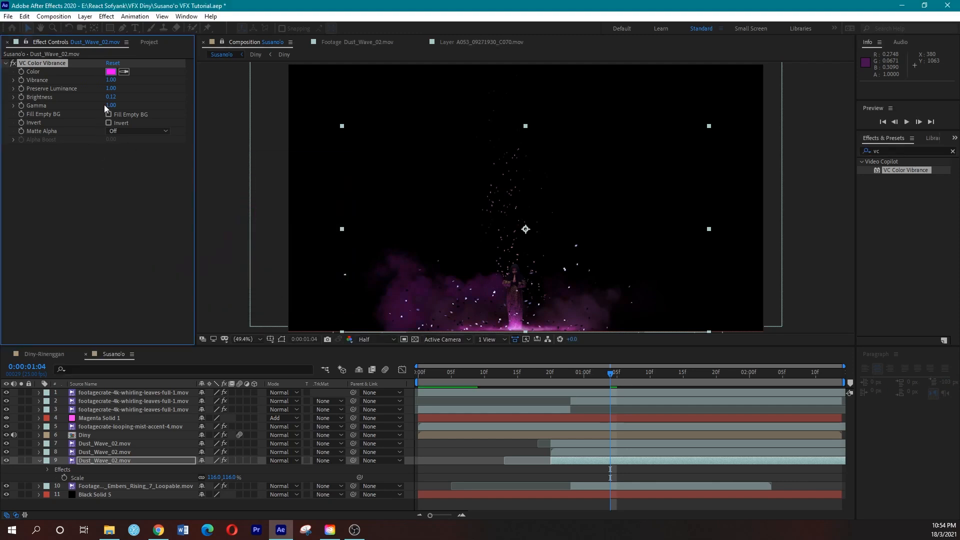
pyautogui.moveTo(109, 105)
pyautogui.mouseDown()
pyautogui.moveTo(96, 104)
pyautogui.moveTo(113, 102)
pyautogui.mouseUp()
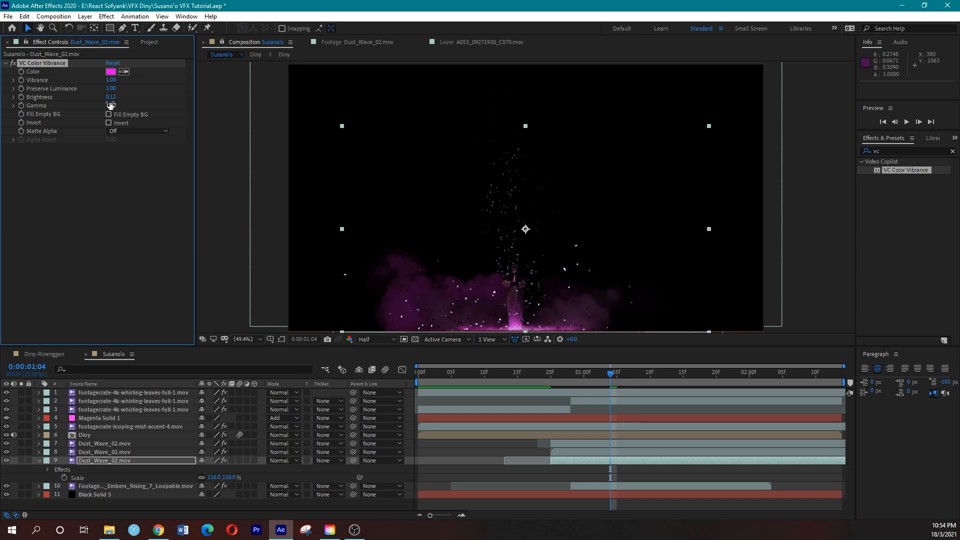
pyautogui.click(110, 104)
pyautogui.click(137, 259)
# Shift the tinted dust wave right to about 1241, 667 and preview the composition from 0:00:00:20
pyautogui.moveTo(434, 295); pyautogui.dragTo(503, 298)
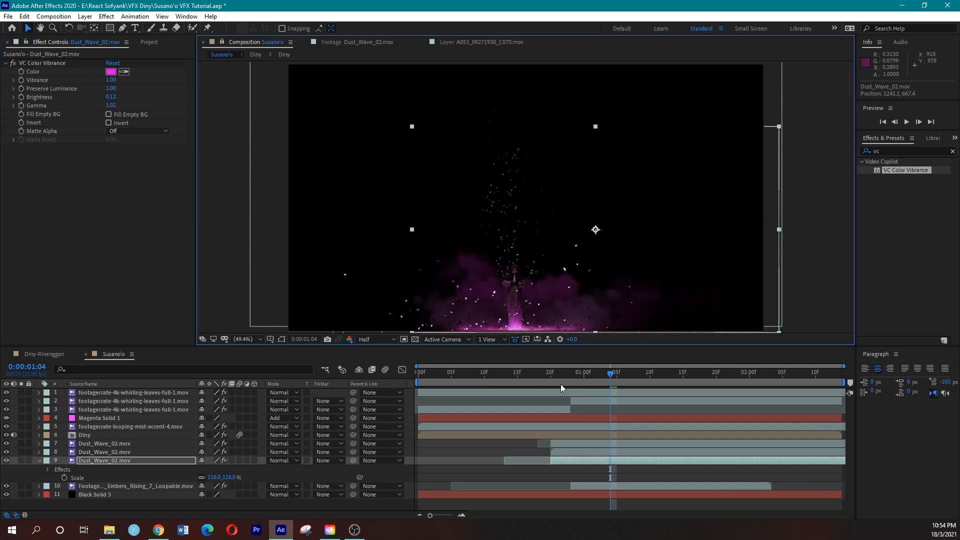
pyautogui.click(551, 372)
pyautogui.press('space')
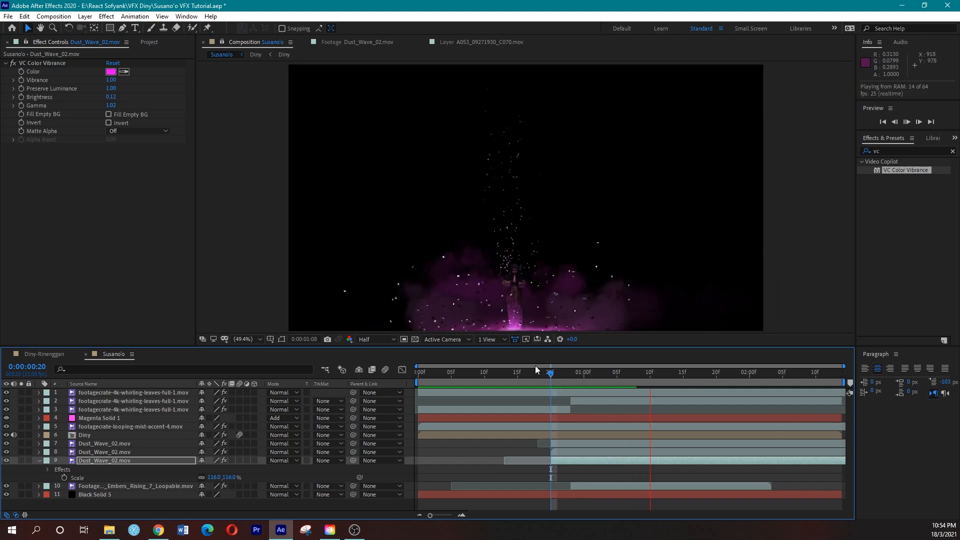
pyautogui.press('space')
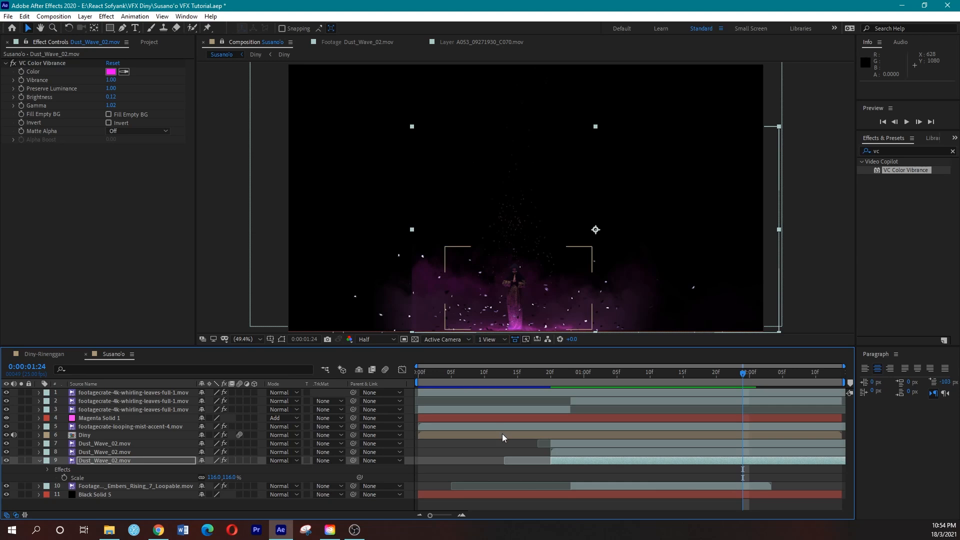
# Draw a Pen tool mask on the tinted dust wave, curving down just inside its hard left edge
pyautogui.click(592, 457)
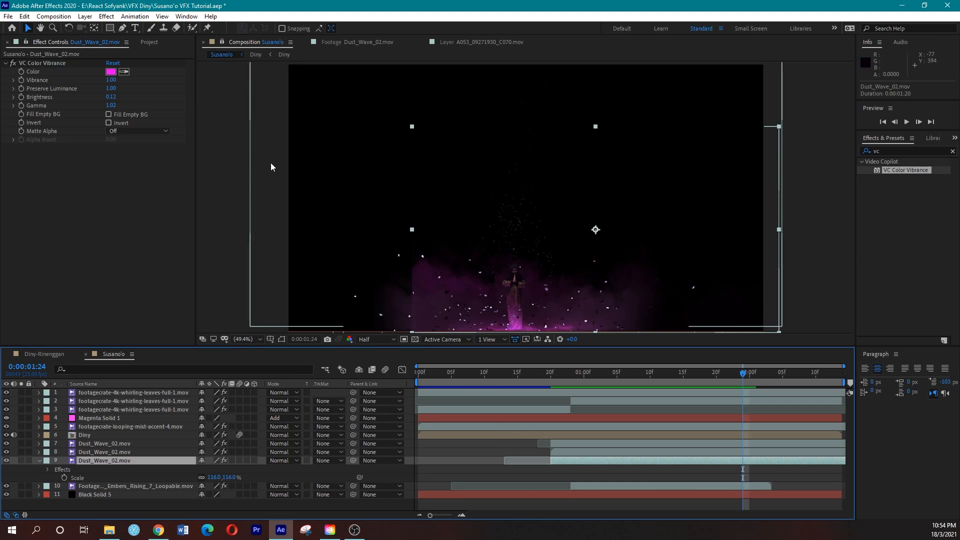
pyautogui.click(121, 29)
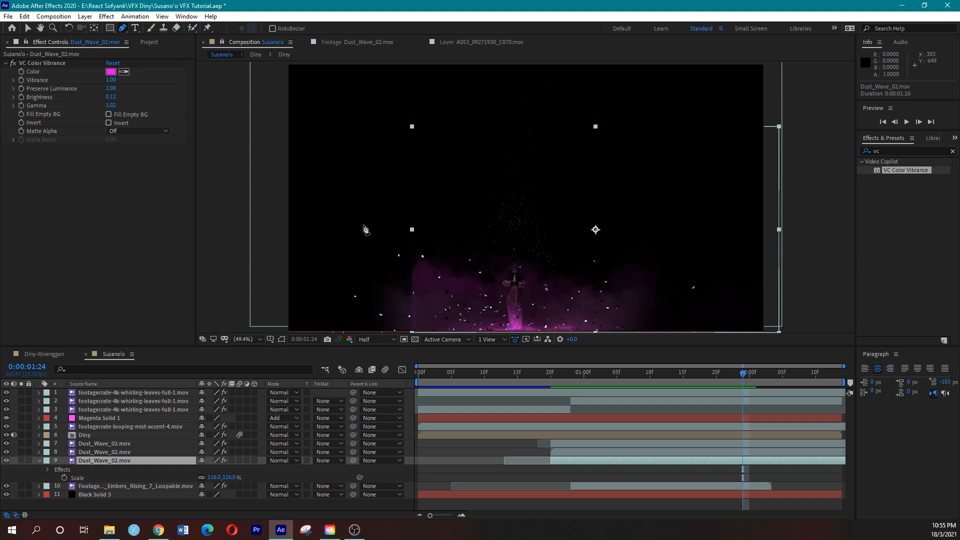
pyautogui.click(344, 180)
pyautogui.click(407, 208)
pyautogui.click(435, 265)
pyautogui.click(429, 277)
pyautogui.moveTo(425, 288); pyautogui.dragTo(424, 284)
pyautogui.moveTo(428, 303); pyautogui.dragTo(431, 314)
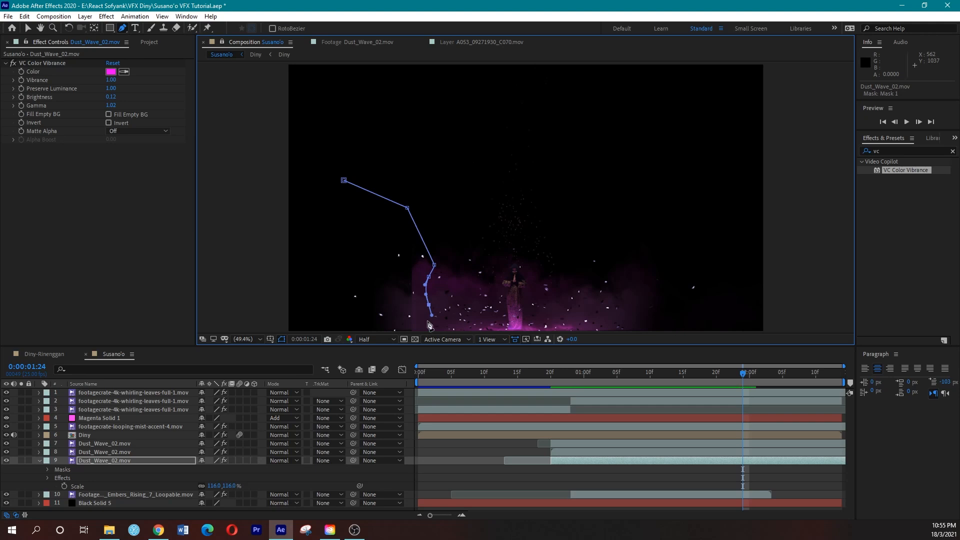
# Finish and close the mask around the dust at the frame's lower-left edge on the lowest Dust_Wave_02.mov layer
pyautogui.scroll(-2, 428, 321)
pyautogui.click(478, 291)
pyautogui.click(420, 287)
pyautogui.moveTo(411, 267); pyautogui.dragTo(421, 243)
pyautogui.click(433, 188)
pyautogui.click(246, 339)
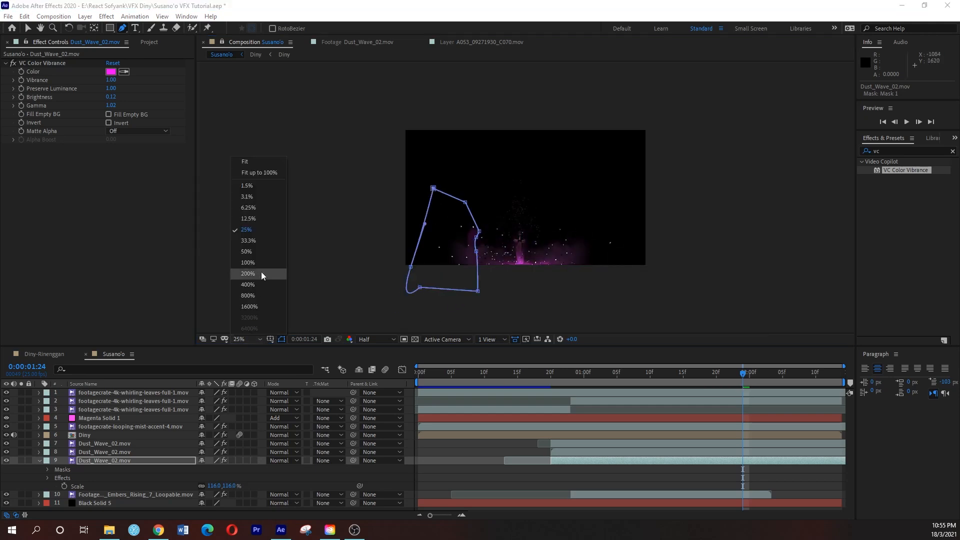
pyautogui.click(267, 175)
# Set Mask 1 on the lowest Dust_Wave_02.mov layer to Subtract with a feather of 167 pixels
pyautogui.click(602, 464)
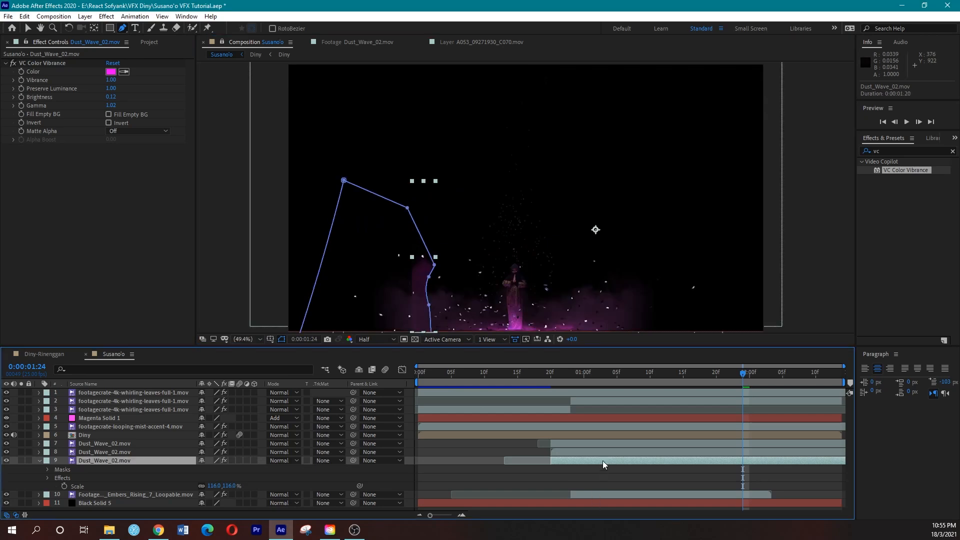
pyautogui.press('f')
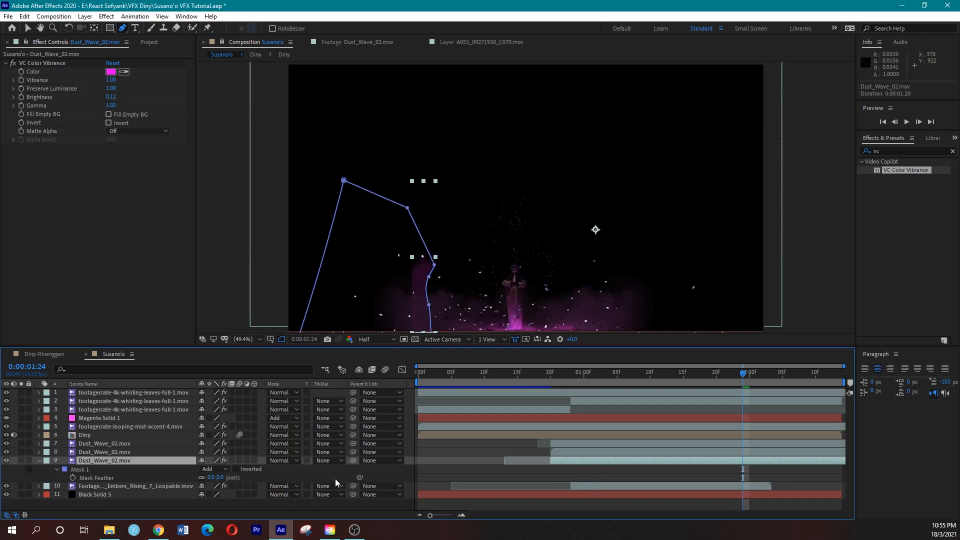
pyautogui.moveTo(219, 478); pyautogui.dragTo(245, 473)
pyautogui.click(214, 469)
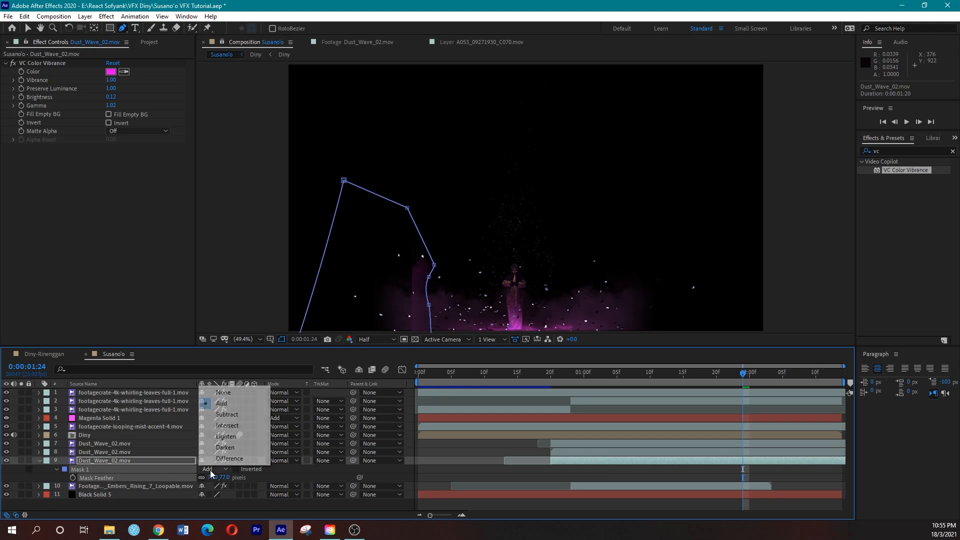
pyautogui.click(227, 414)
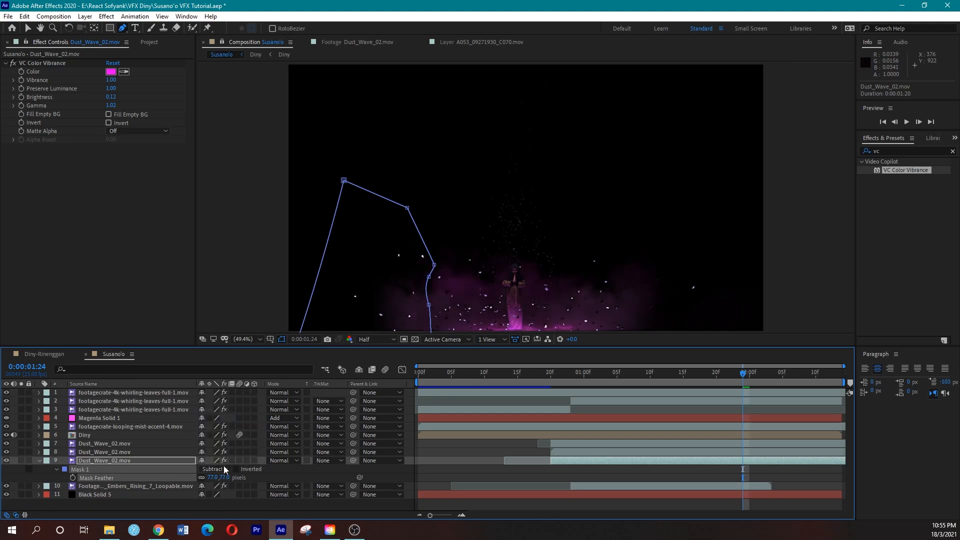
pyautogui.moveTo(229, 478); pyautogui.dragTo(268, 481)
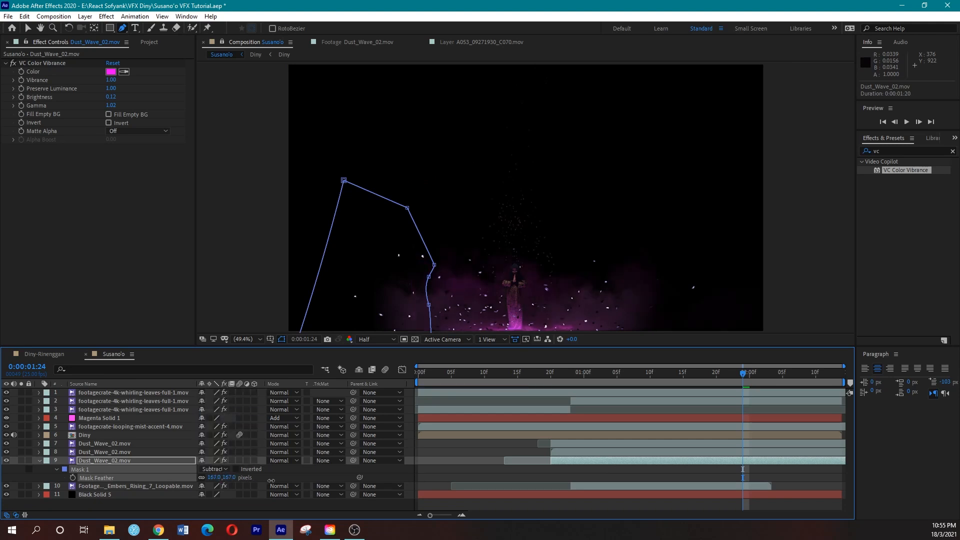
# Deselect the masked dust layer and play back the composition to check the dust edges
pyautogui.click(543, 470)
pyautogui.click(537, 379)
pyautogui.press('space')
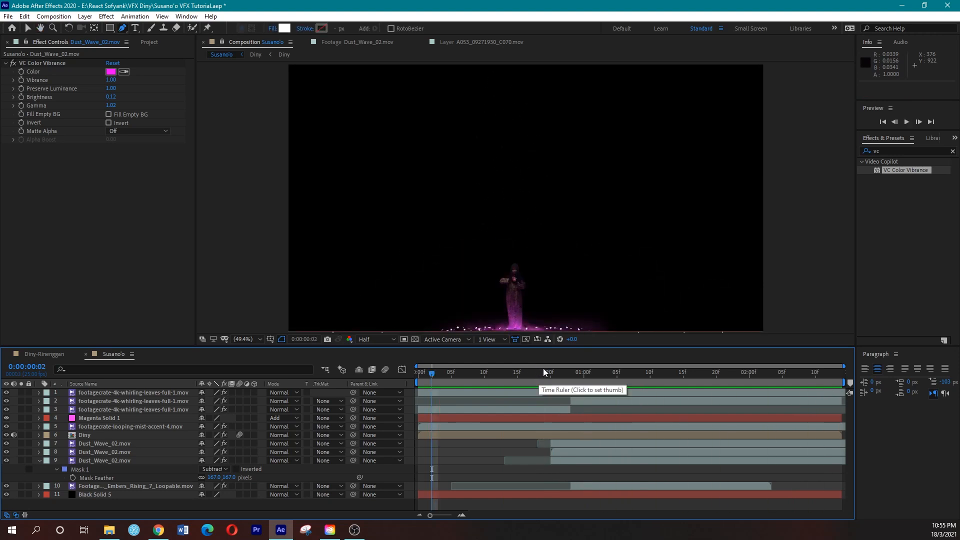
# Preview the source footage FootageCrate-4k_Ground_Emission_Atmosphere_Fast_1.mov from the Dust & Smokes folder
pyautogui.click(149, 42)
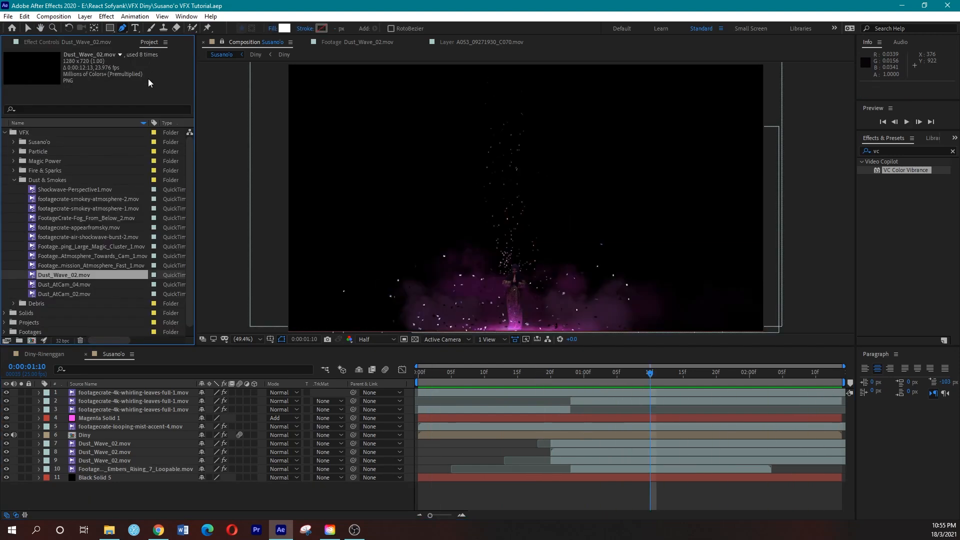
pyautogui.doubleClick(97, 265)
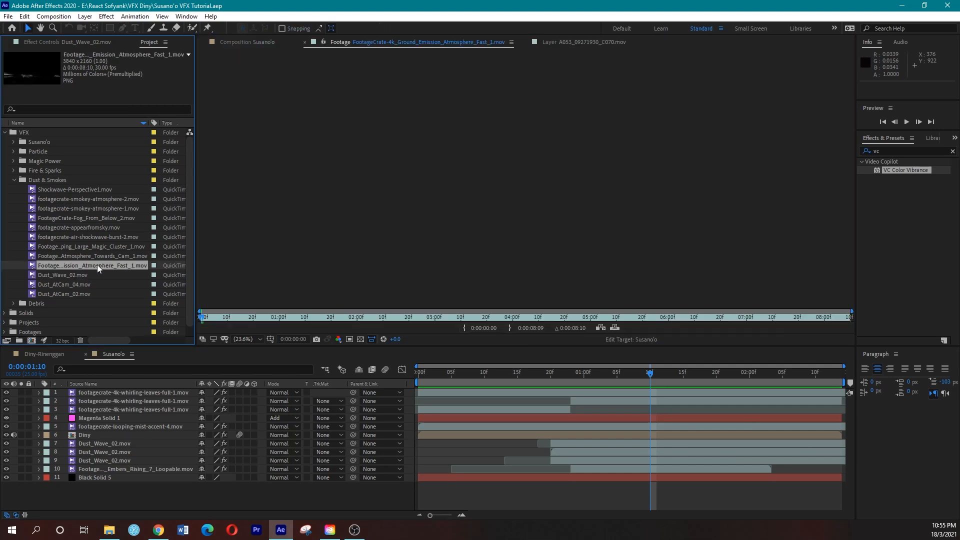
pyautogui.doubleClick(71, 266)
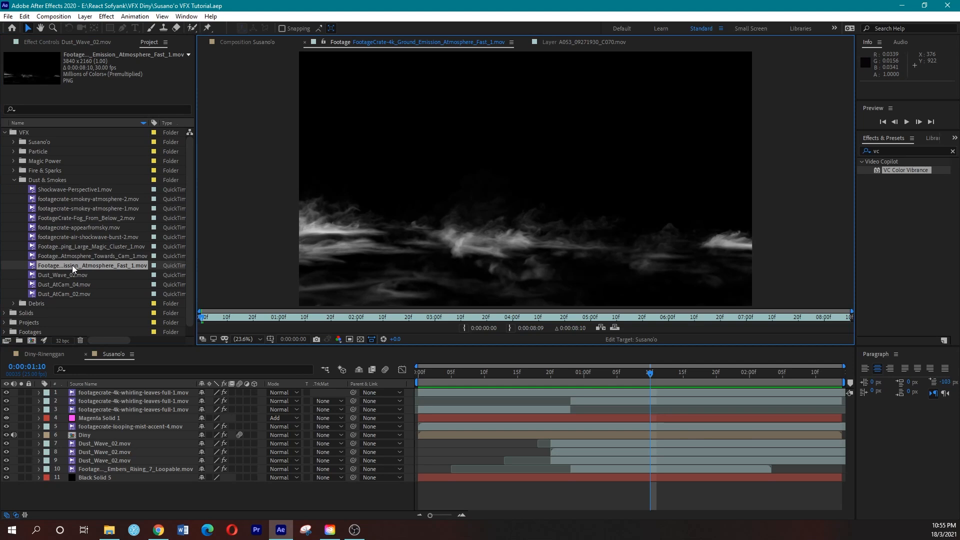
pyautogui.click(148, 122)
pyautogui.moveTo(147, 122)
pyautogui.mouseDown()
pyautogui.moveTo(162, 122)
pyautogui.moveTo(146, 122)
pyautogui.mouseUp()
pyautogui.moveTo(213, 317); pyautogui.dragTo(278, 328)
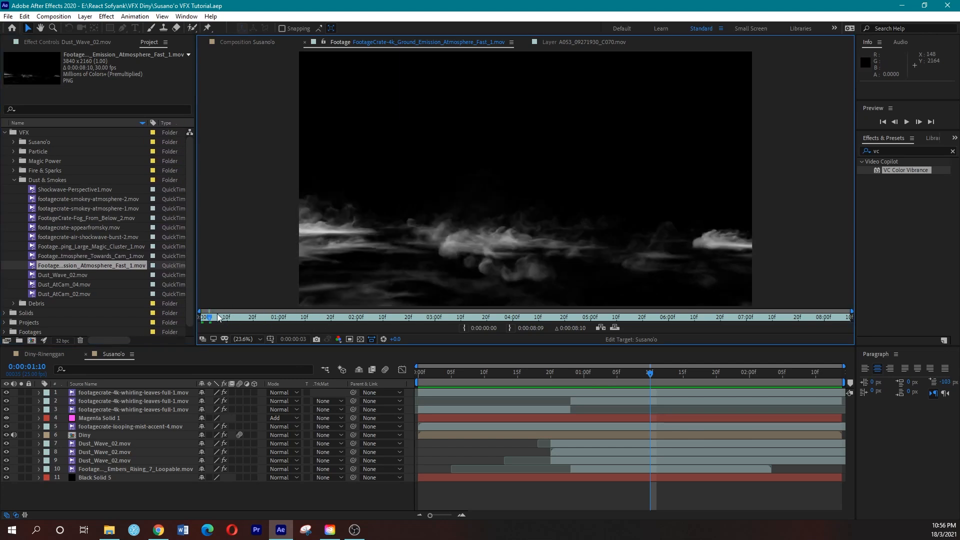
pyautogui.press('space')
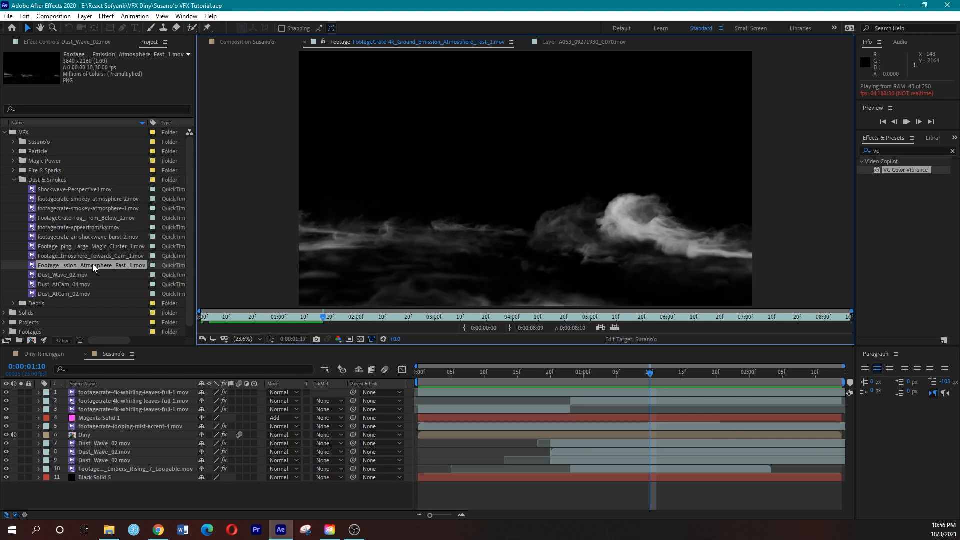
pyautogui.press('space')
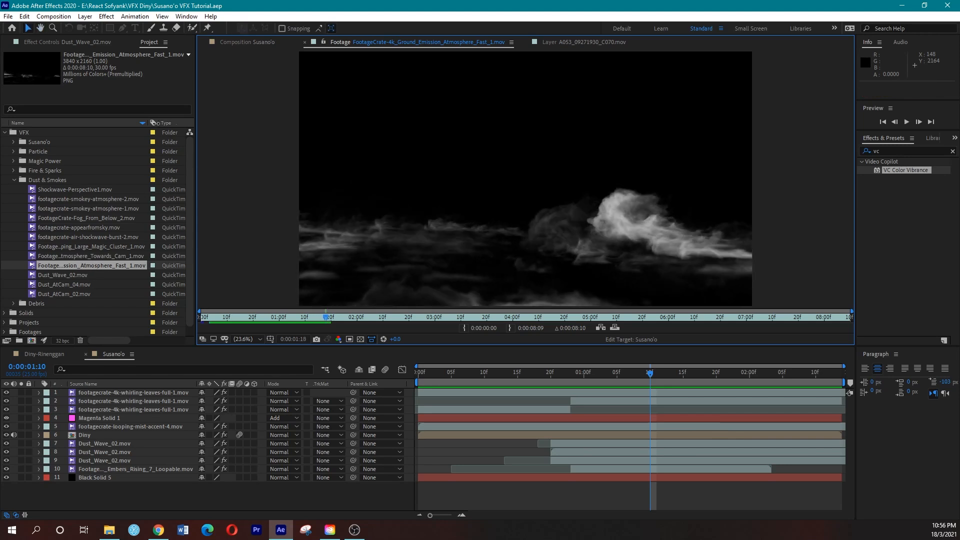
# Add the Ground_Emission_Atmosphere_Fast_1 clip as the top layer, scaled to 27% and positioned over the ground at about 974, 957
pyautogui.moveTo(149, 123)
pyautogui.mouseDown()
pyautogui.moveTo(200, 121)
pyautogui.moveTo(133, 123)
pyautogui.mouseUp()
pyautogui.moveTo(86, 264); pyautogui.dragTo(142, 392)
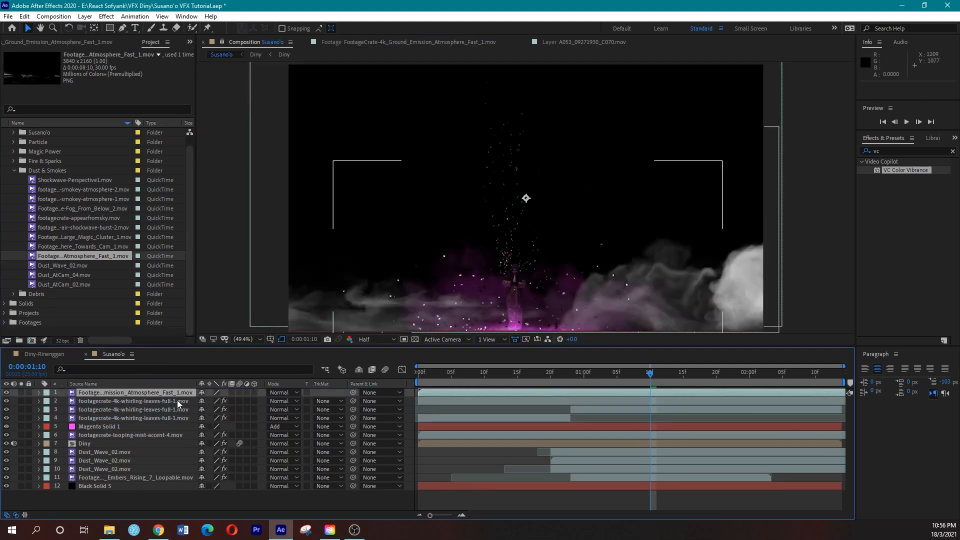
pyautogui.press('s')
pyautogui.moveTo(215, 401); pyautogui.dragTo(188, 400)
pyautogui.moveTo(562, 235); pyautogui.dragTo(565, 334)
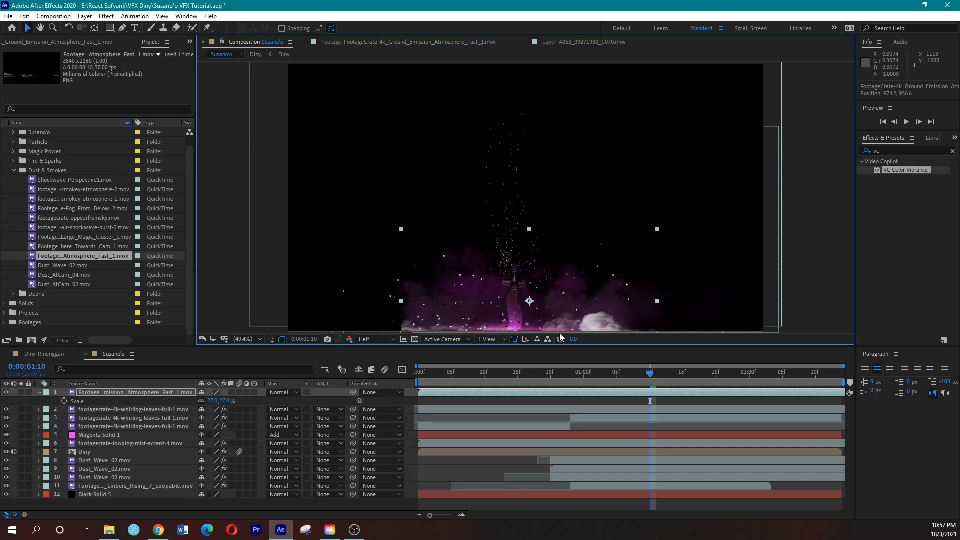
# Create a black solid layer of 1920 x 1080 pixels in the Susano'o composition
pyautogui.click(161, 393)
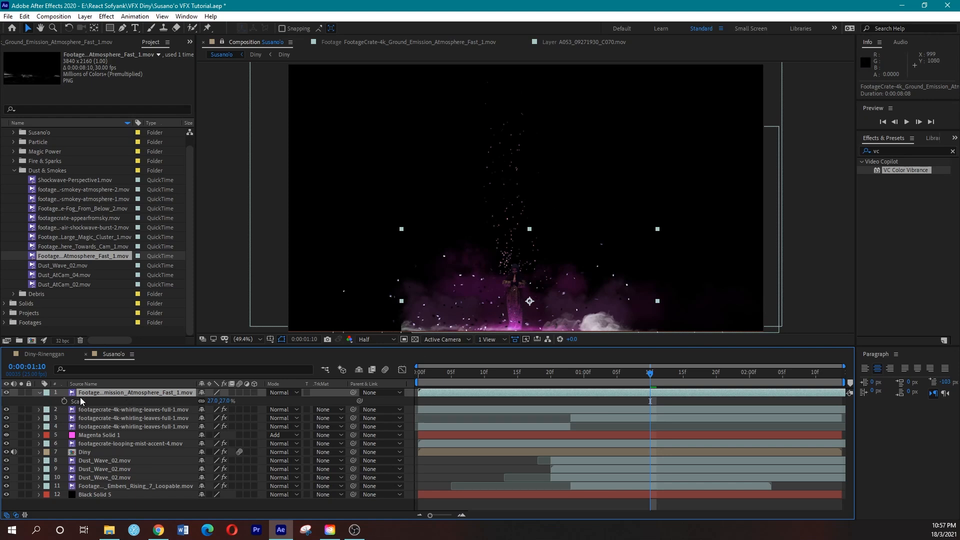
pyautogui.click(58, 389)
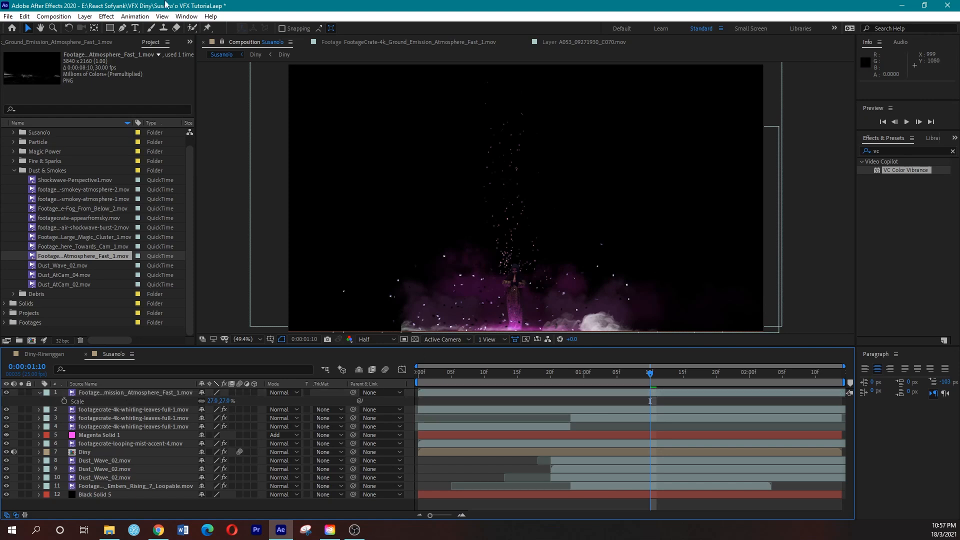
pyautogui.click(85, 16)
pyautogui.moveTo(138, 31)
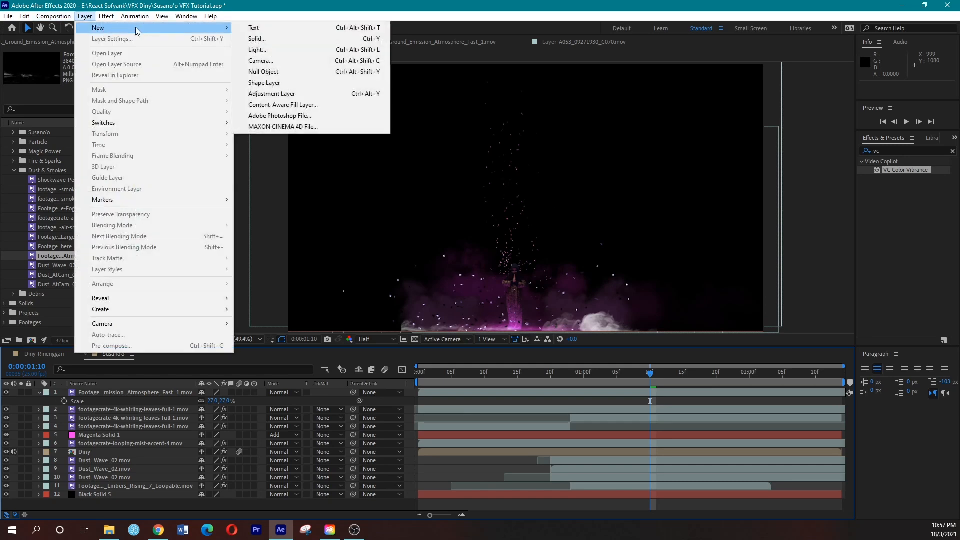
pyautogui.click(281, 39)
pyautogui.click(408, 272)
pyautogui.moveTo(185, 257); pyautogui.dragTo(105, 304)
pyautogui.click(325, 178)
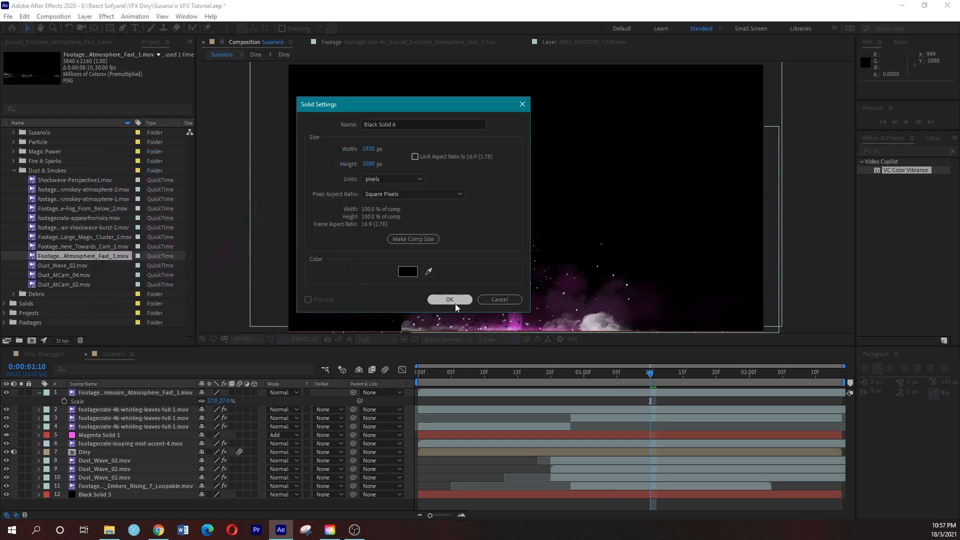
pyautogui.click(451, 300)
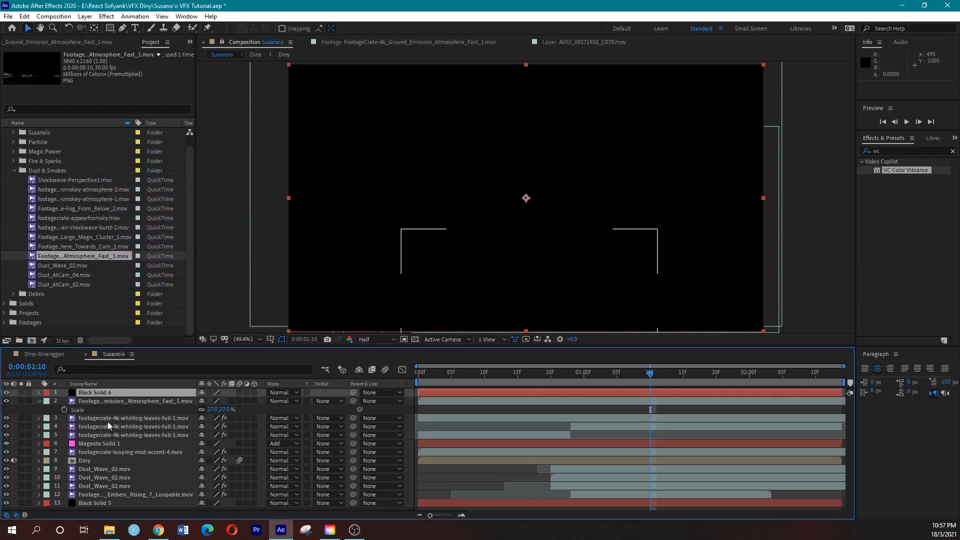
# Place the black solid directly beneath the ground emission smoke layer and give it that clip as its Alpha Matte
pyautogui.moveTo(115, 393); pyautogui.dragTo(118, 406)
pyautogui.click(125, 394)
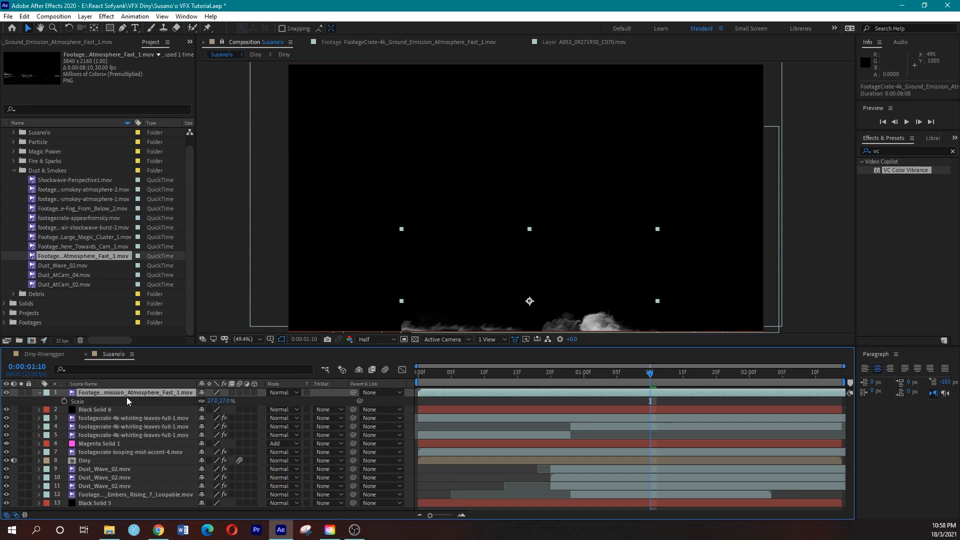
pyautogui.click(327, 409)
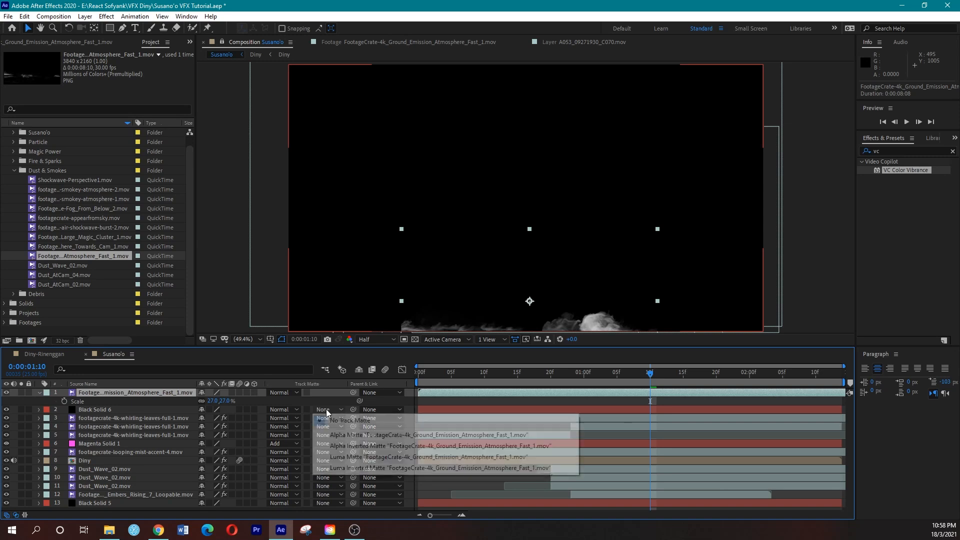
pyautogui.click(330, 435)
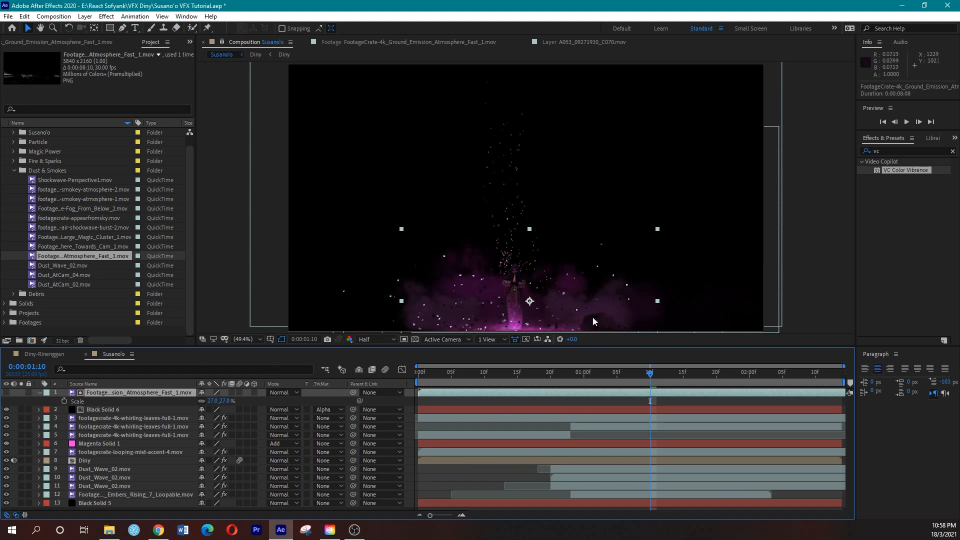
# Play back the composition from 0:00:00:13 to examine the matted dark smoke in front of the figure
pyautogui.click(102, 411)
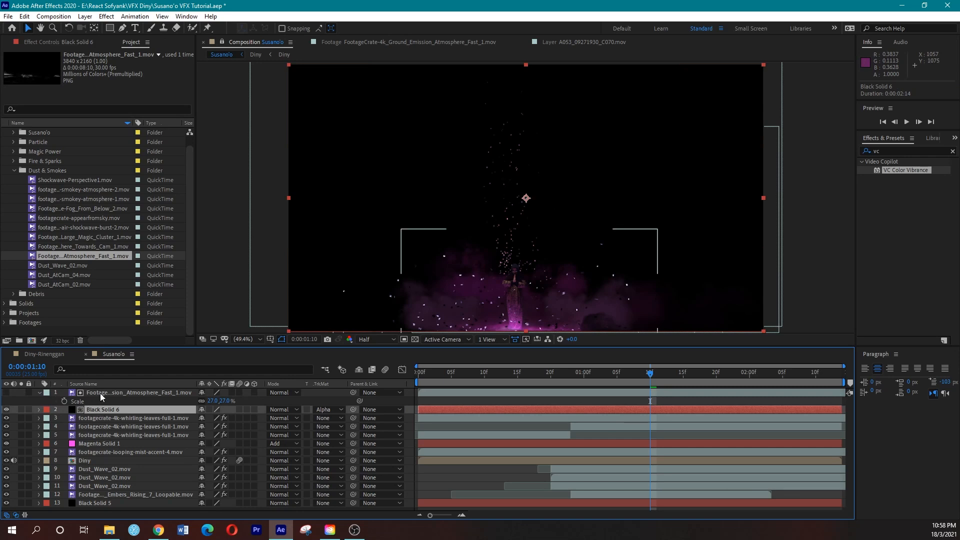
pyautogui.click(103, 392)
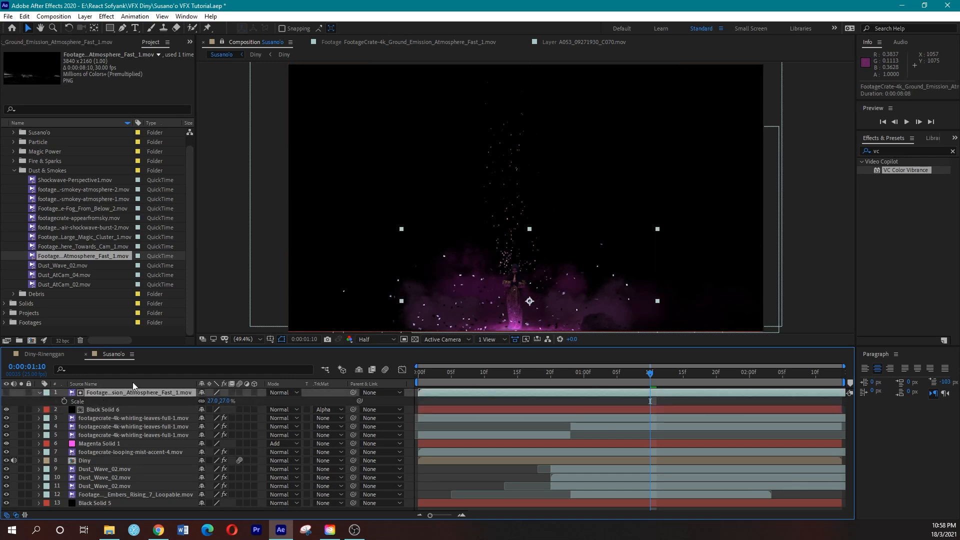
pyautogui.click(504, 376)
pyautogui.press('space')
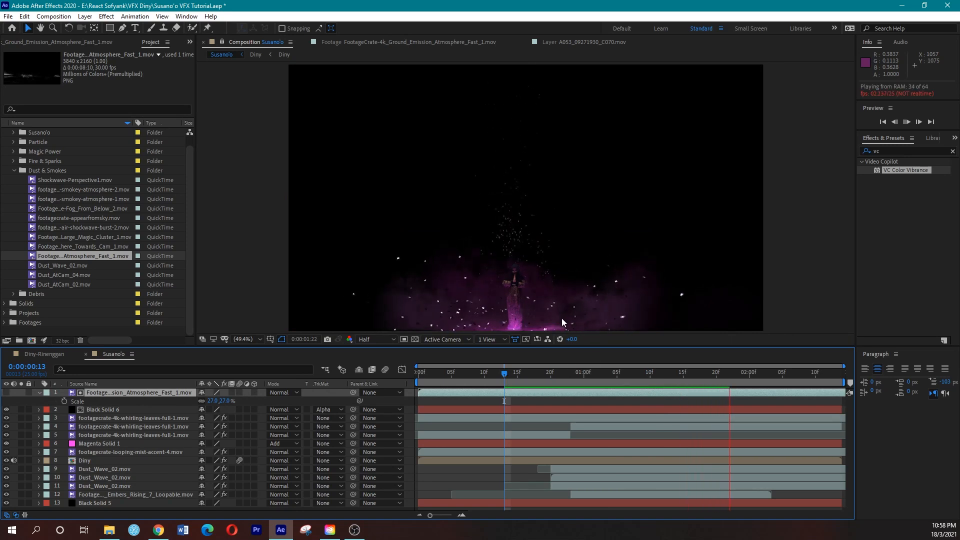
pyautogui.click(570, 380)
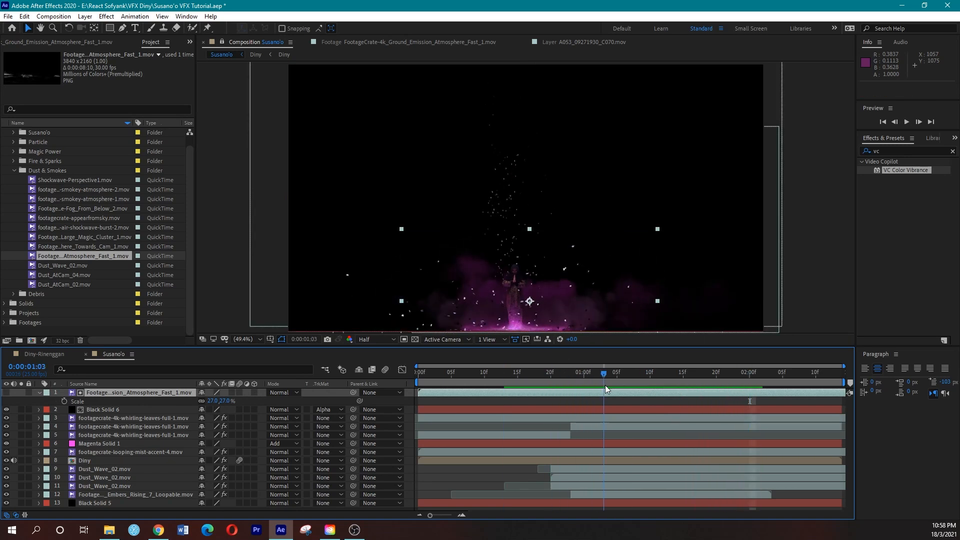
# Pre-compose the ground emission smoke layer and its black solid into a composition named "Smoke Front Dark"
pyautogui.click(38, 393)
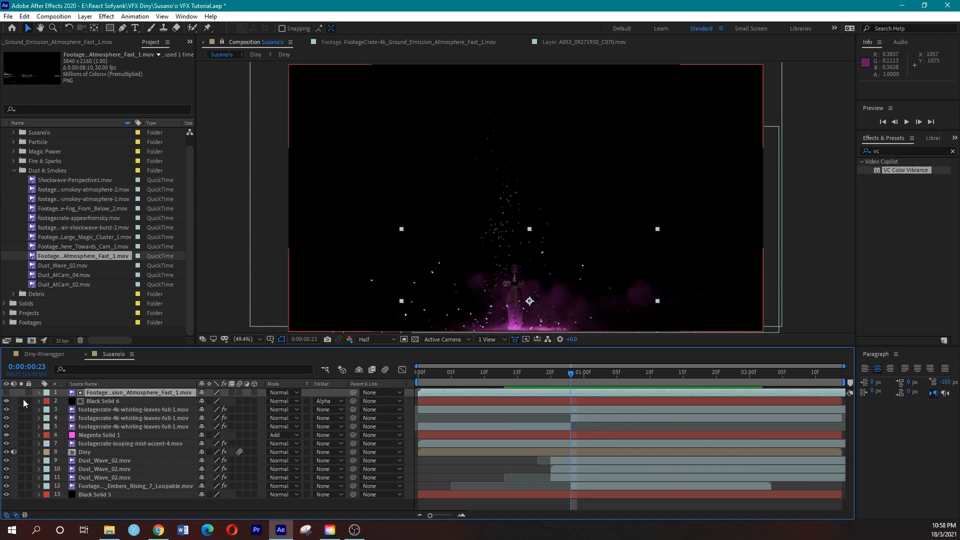
pyautogui.click(119, 401)
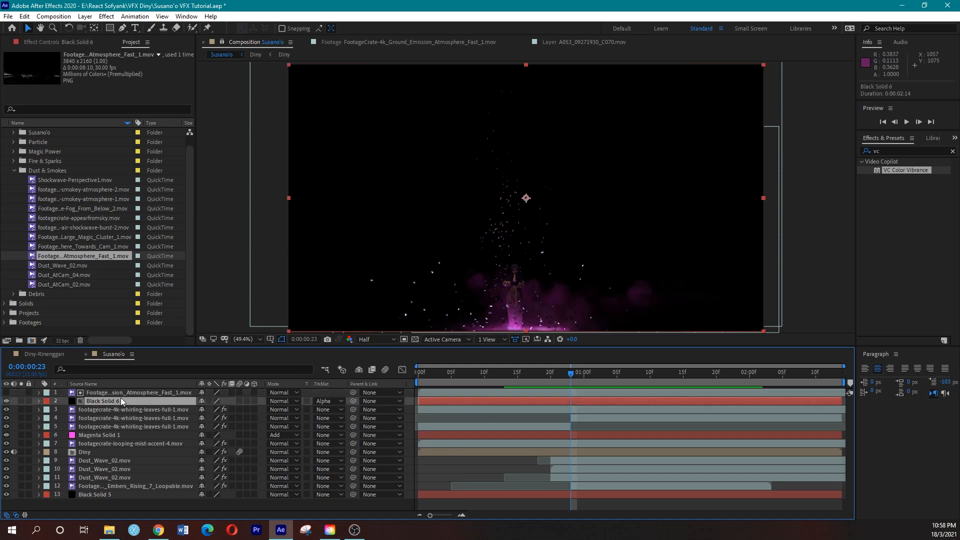
pyautogui.keyDown('ctrl'); pyautogui.click(124, 394); pyautogui.keyUp('ctrl')
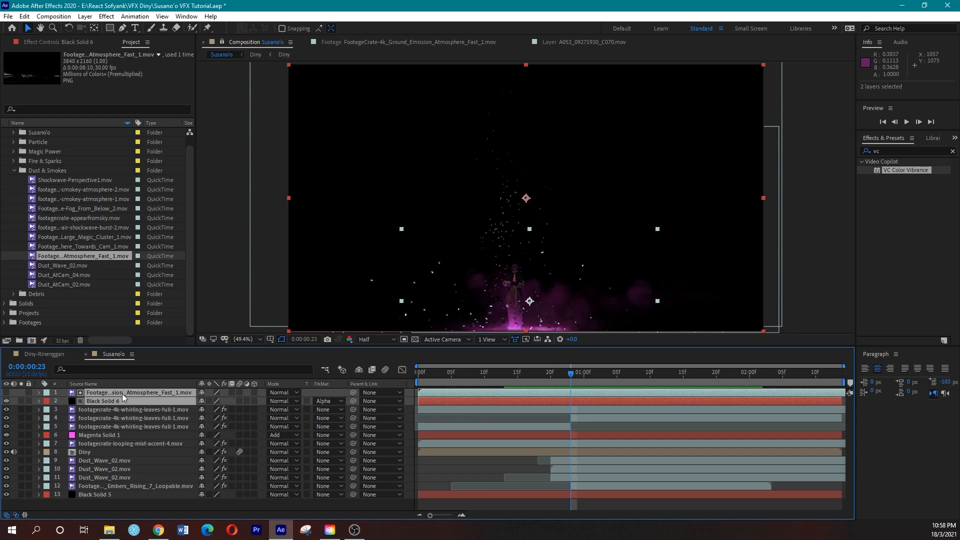
pyautogui.hotkey('ctrl', 'shift', 'c')
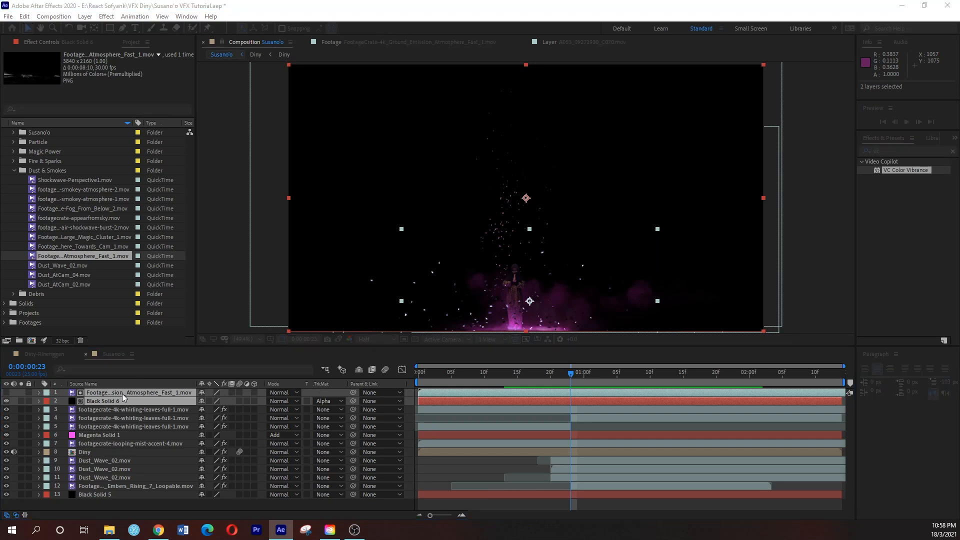
pyautogui.moveTo(959, 150); pyautogui.dragTo(325, 146)
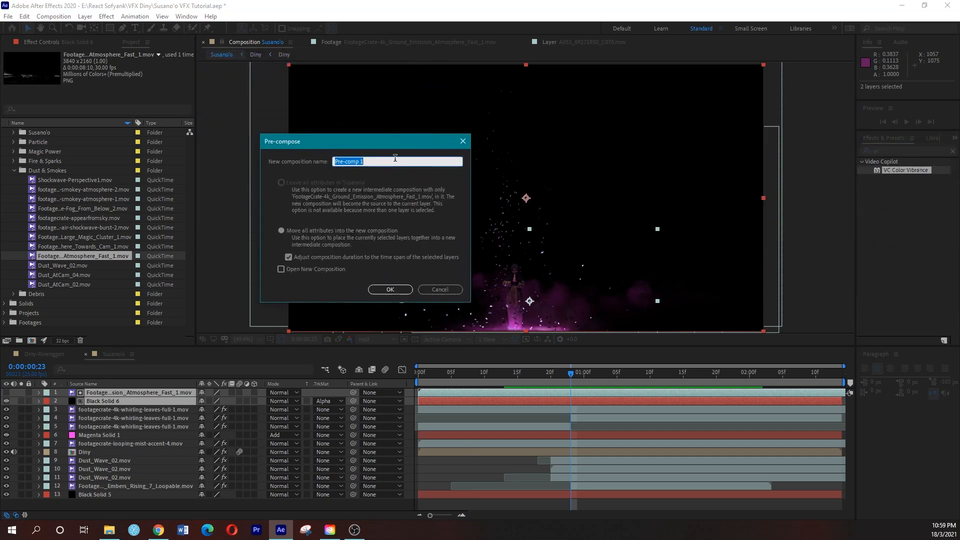
pyautogui.write('Smoke Front Dark')
pyautogui.click(390, 289)
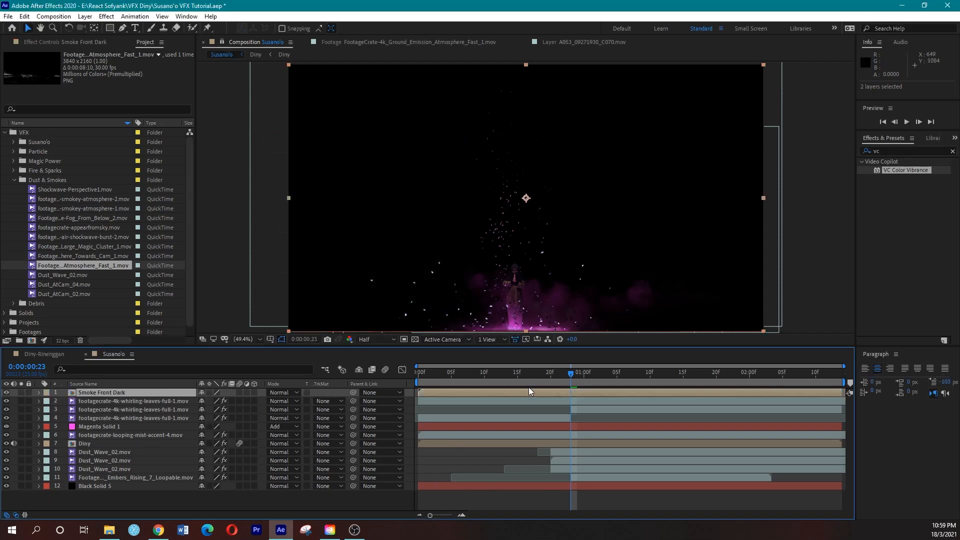
# Toggle the Smoke Front Dark layer's visibility off and on, and scrub to 0:00:01:14 to compare the effect
pyautogui.click(6, 393)
pyautogui.click(7, 393)
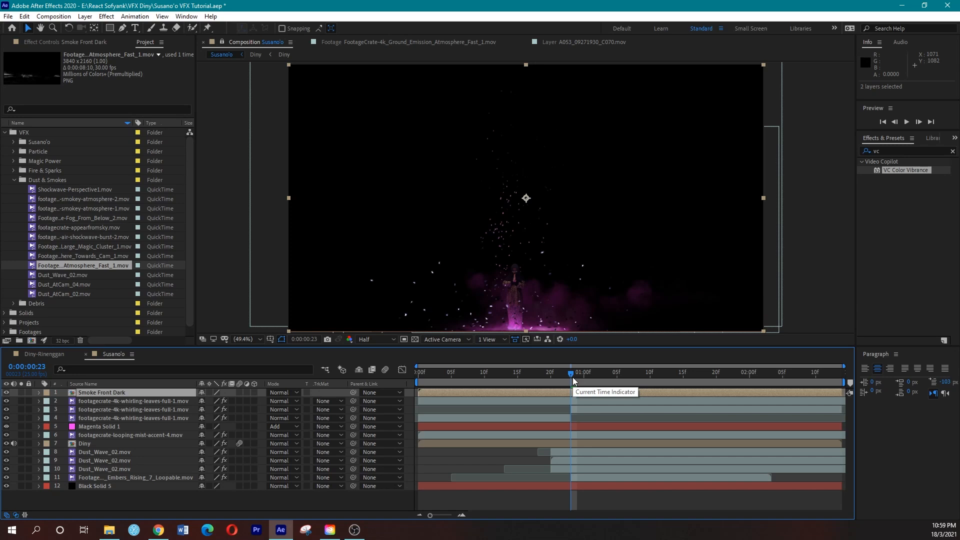
pyautogui.moveTo(572, 378); pyautogui.dragTo(677, 375)
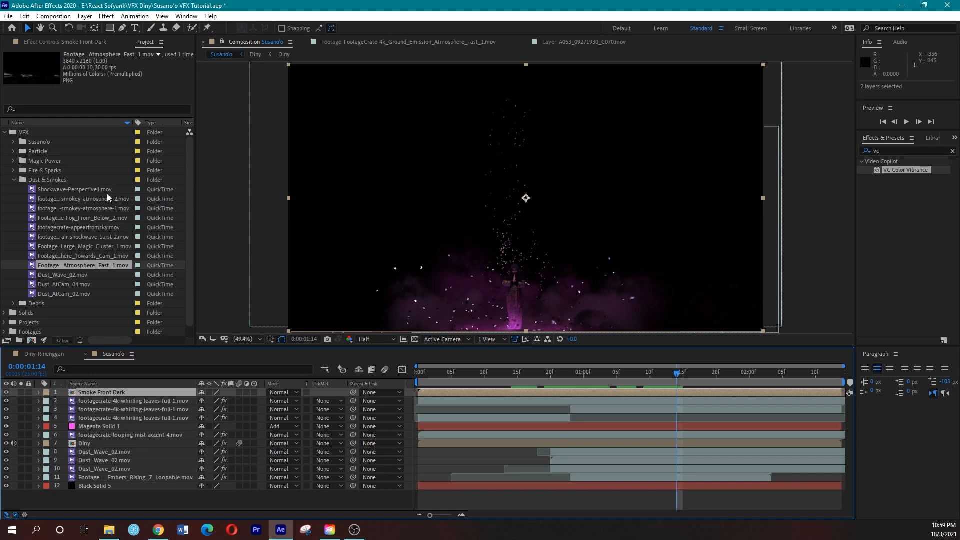
# Preview the Dust_Wave_02.mov footage and add it to the Susano'o composition directly beneath the Smoke Front Dark layer
pyautogui.click(75, 275)
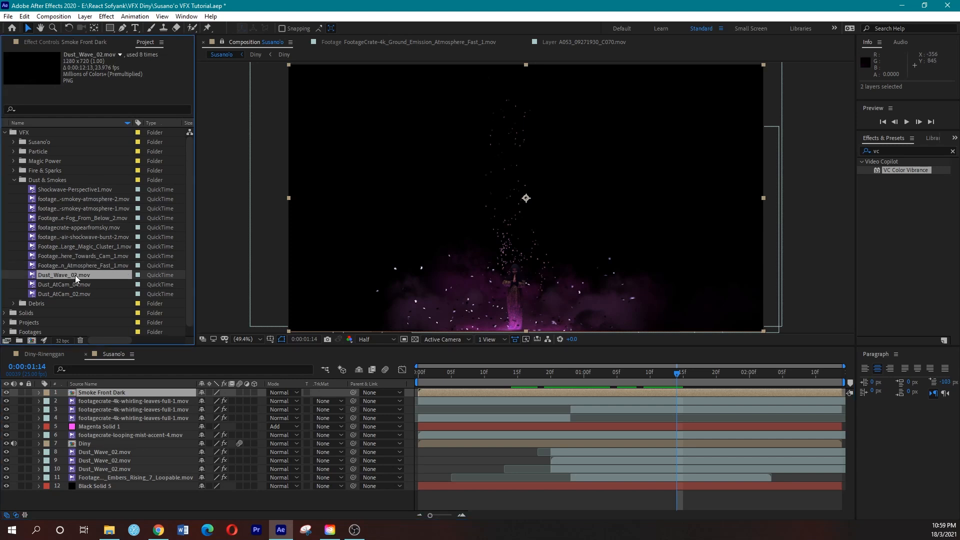
pyautogui.doubleClick(75, 275)
pyautogui.moveTo(98, 275); pyautogui.dragTo(155, 397)
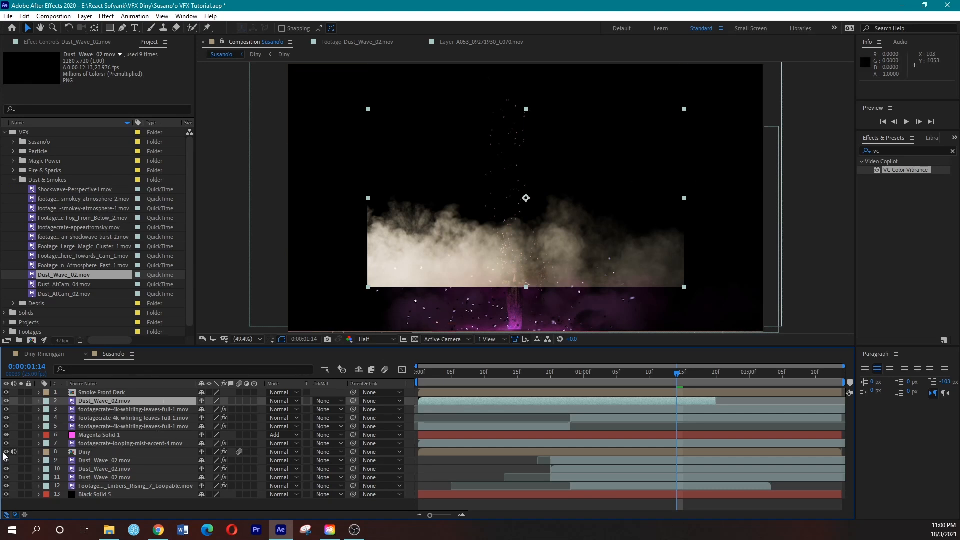
# Lower the new dust wave toward the ground and delay it in time, trimming its start to about 0:00:00:23
pyautogui.moveTo(541, 267); pyautogui.dragTo(536, 305)
pyautogui.moveTo(443, 399); pyautogui.dragTo(587, 389)
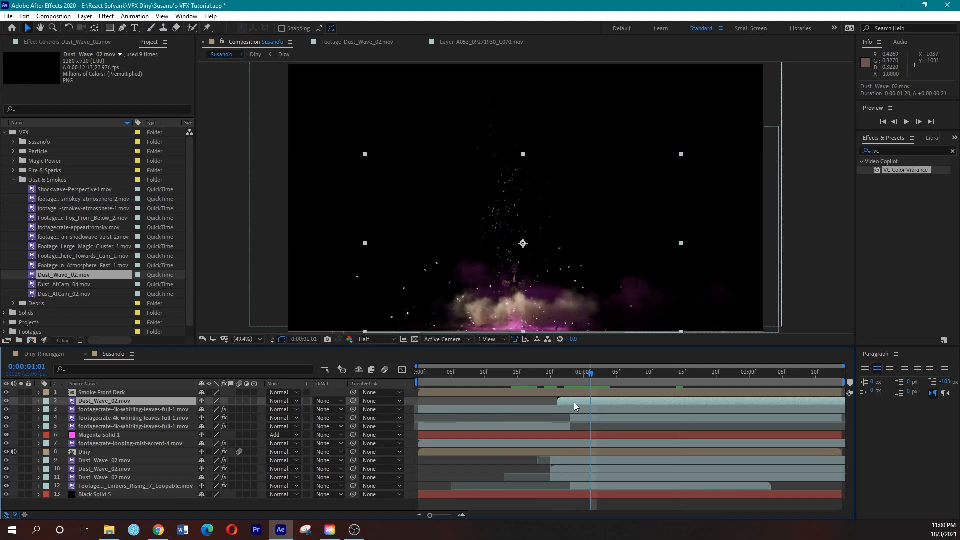
pyautogui.moveTo(558, 401); pyautogui.dragTo(605, 390)
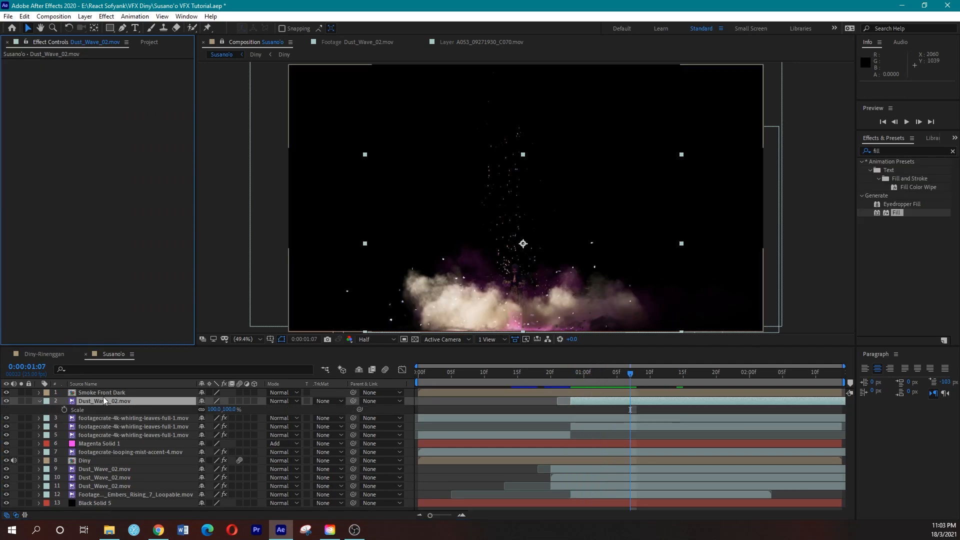
# Apply a Fill effect to the new dust wave layer and set its color to black, 000000
pyautogui.moveTo(896, 213); pyautogui.dragTo(110, 403)
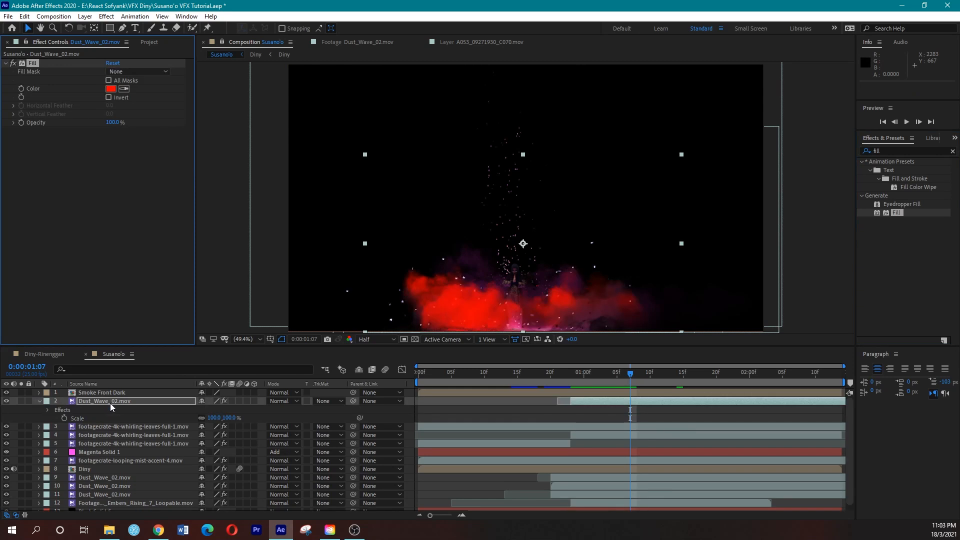
pyautogui.click(111, 89)
pyautogui.write('000000')
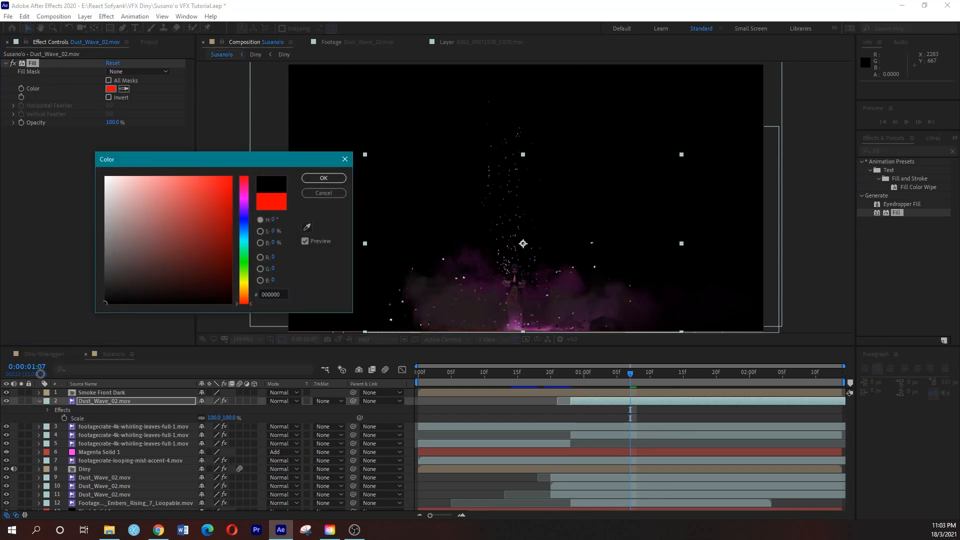
pyautogui.click(312, 178)
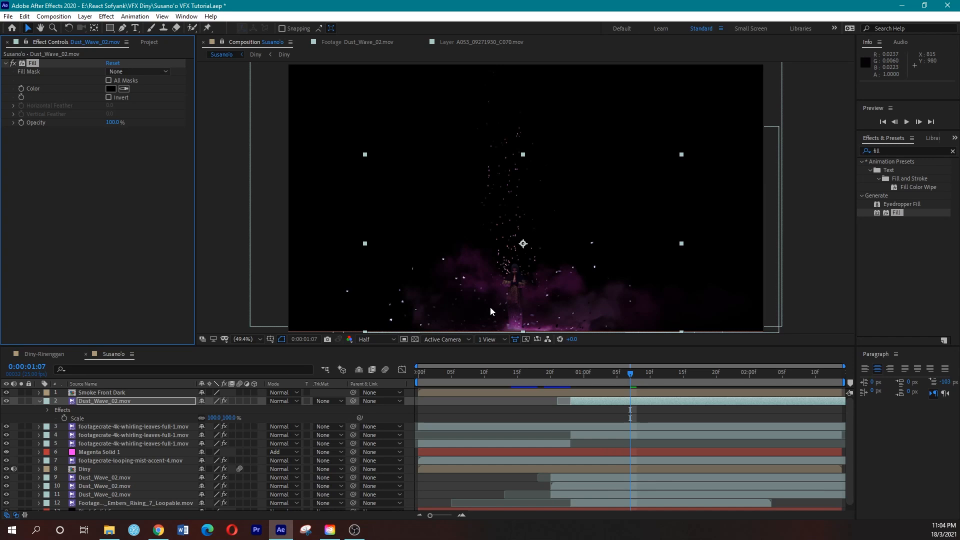
# Duplicate the black dust wave layer and set the lower copy's Fill color to purple, 980596
pyautogui.click(131, 401)
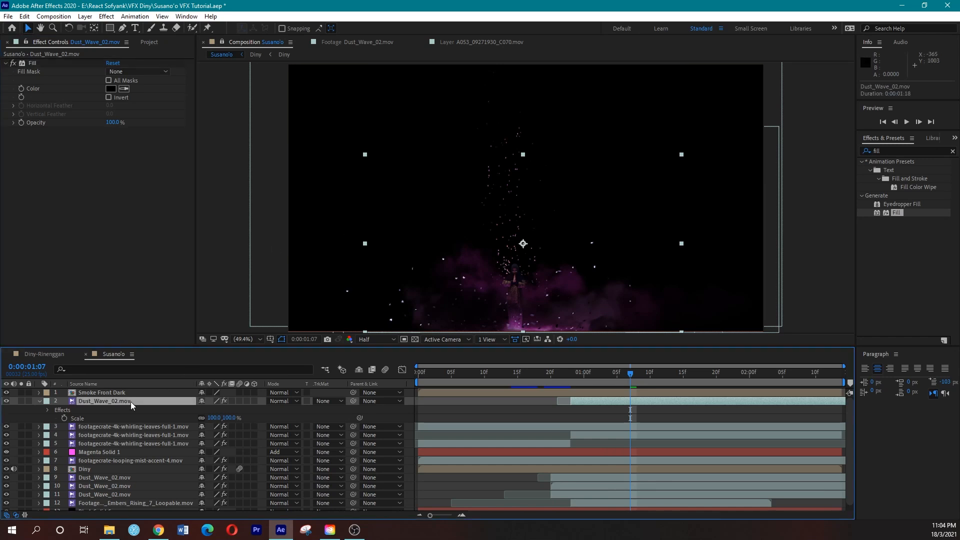
pyautogui.hotkey('ctrl', 'd')
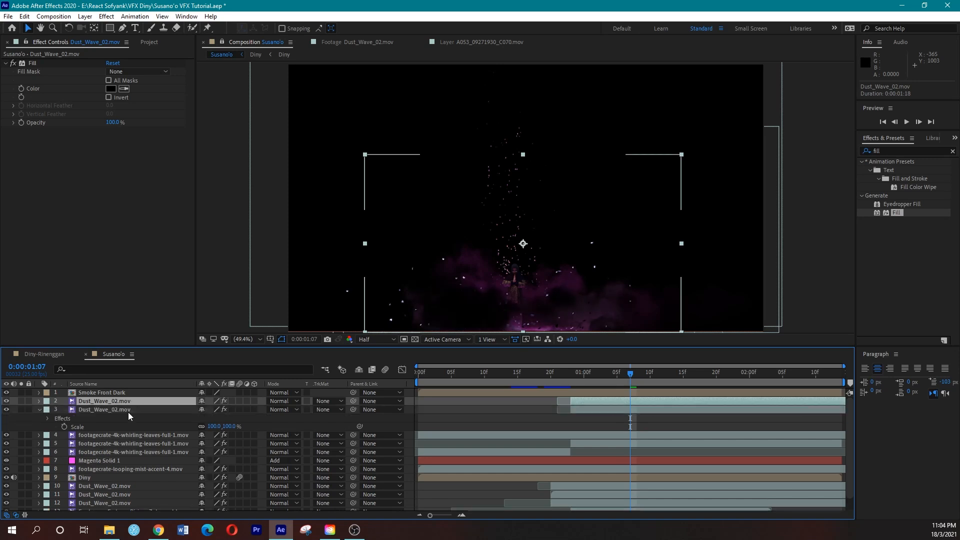
pyautogui.click(128, 410)
pyautogui.click(111, 89)
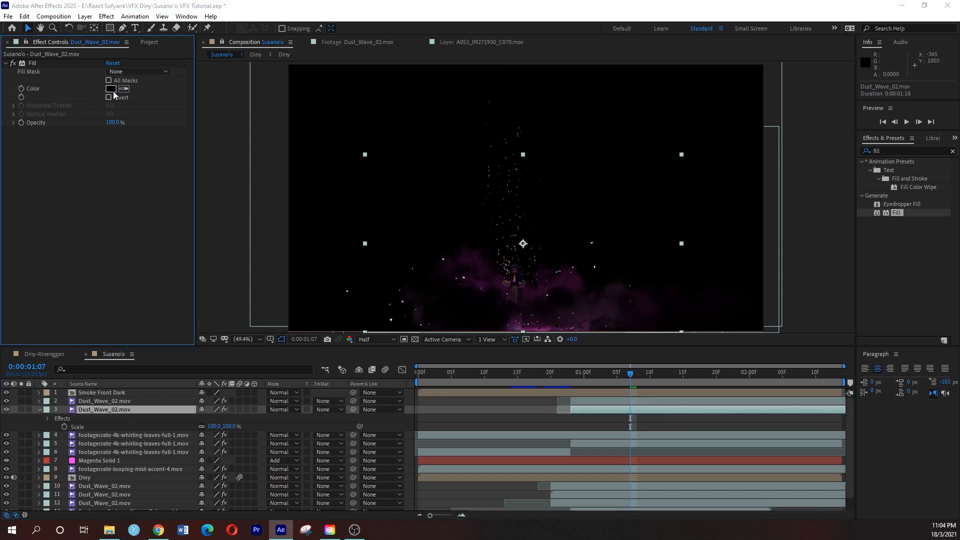
pyautogui.moveTo(245, 226)
pyautogui.mouseDown()
pyautogui.moveTo(245, 204)
pyautogui.moveTo(222, 198)
pyautogui.moveTo(228, 226)
pyautogui.moveTo(248, 196)
pyautogui.mouseUp()
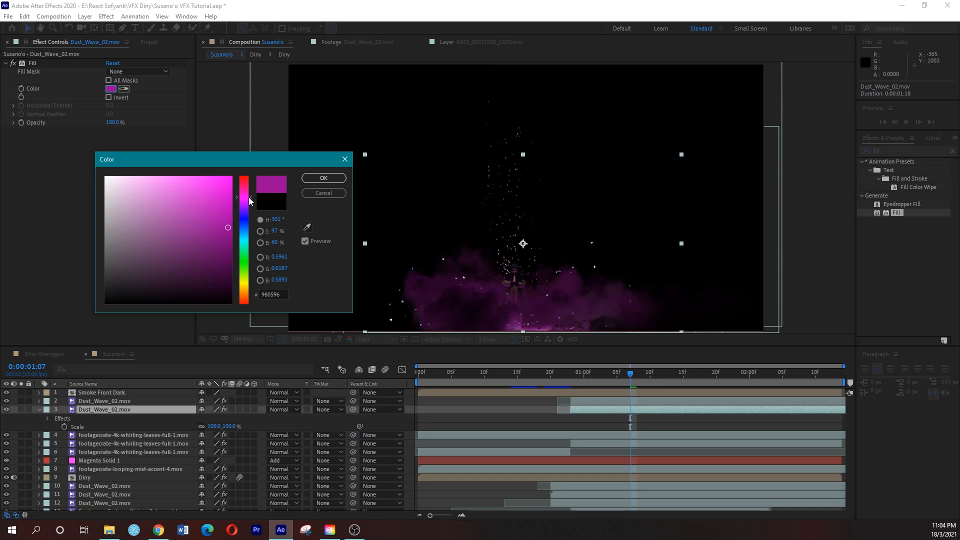
pyautogui.click(314, 180)
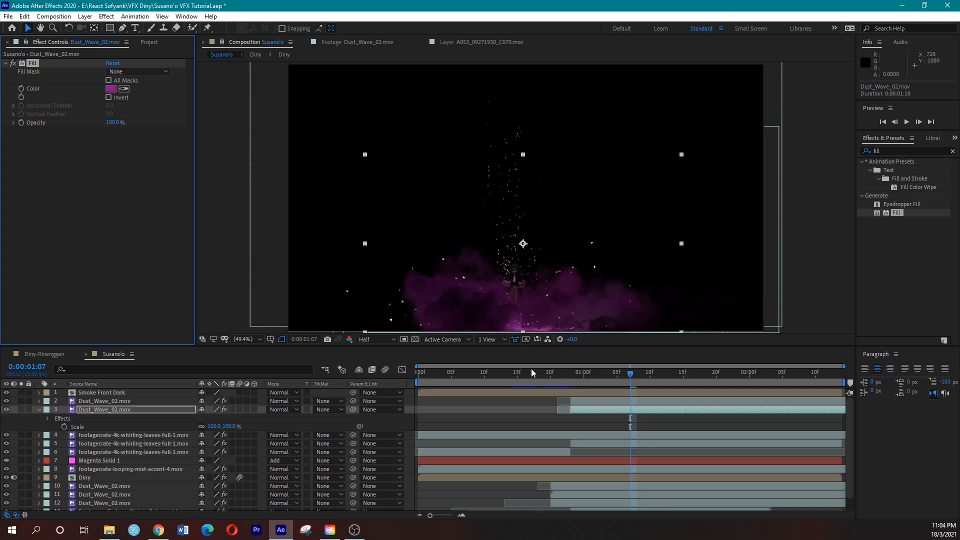
# Toggle the black dust wave's visibility at 0:00:01:06 to compare the effect, and play back the composition from 0:00:00:14
pyautogui.click(554, 376)
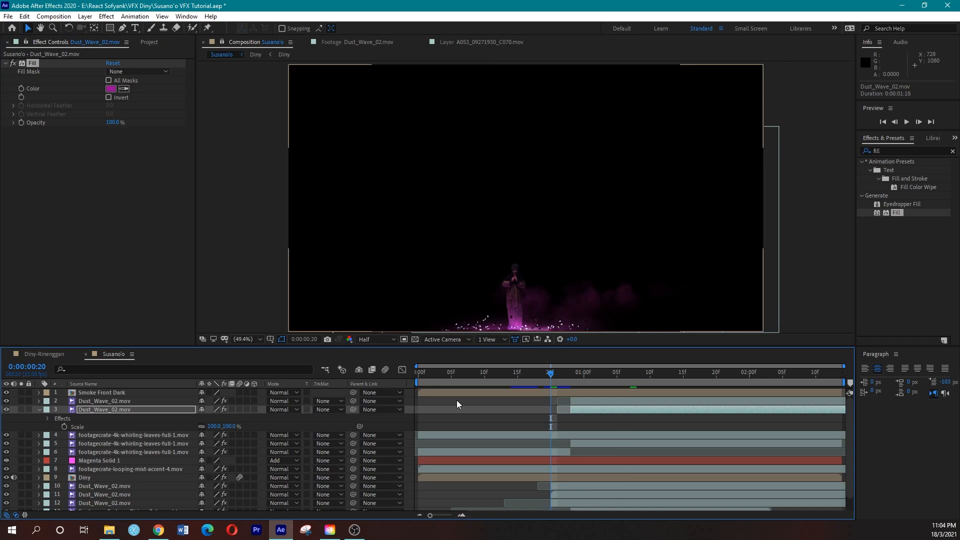
pyautogui.click(578, 376)
pyautogui.click(620, 391)
pyautogui.click(623, 383)
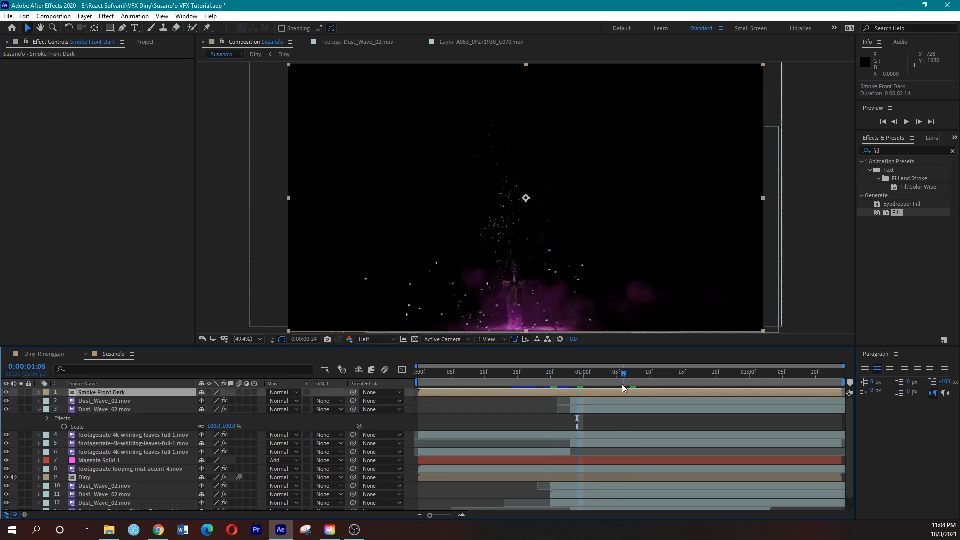
pyautogui.click(7, 400)
pyautogui.click(7, 401)
pyautogui.click(7, 401)
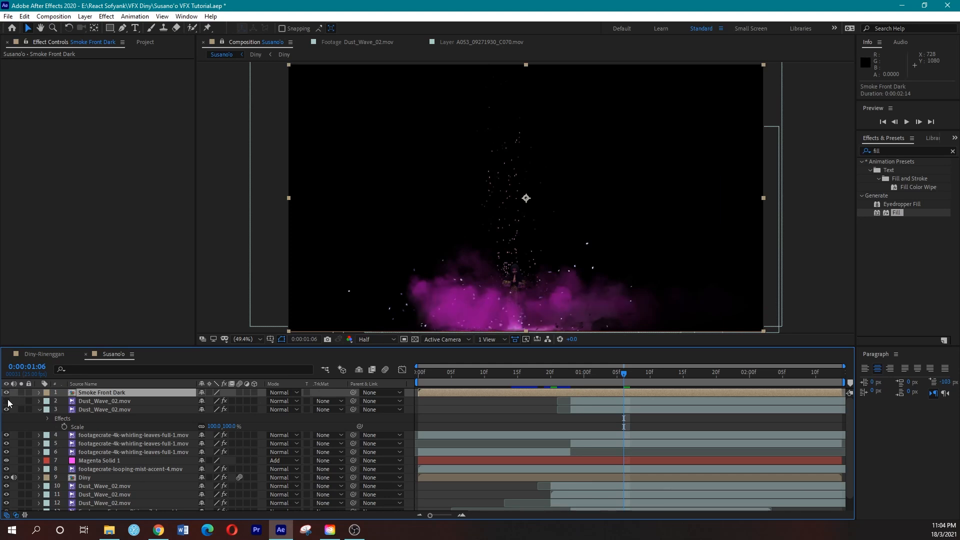
pyautogui.click(7, 401)
pyautogui.click(541, 380)
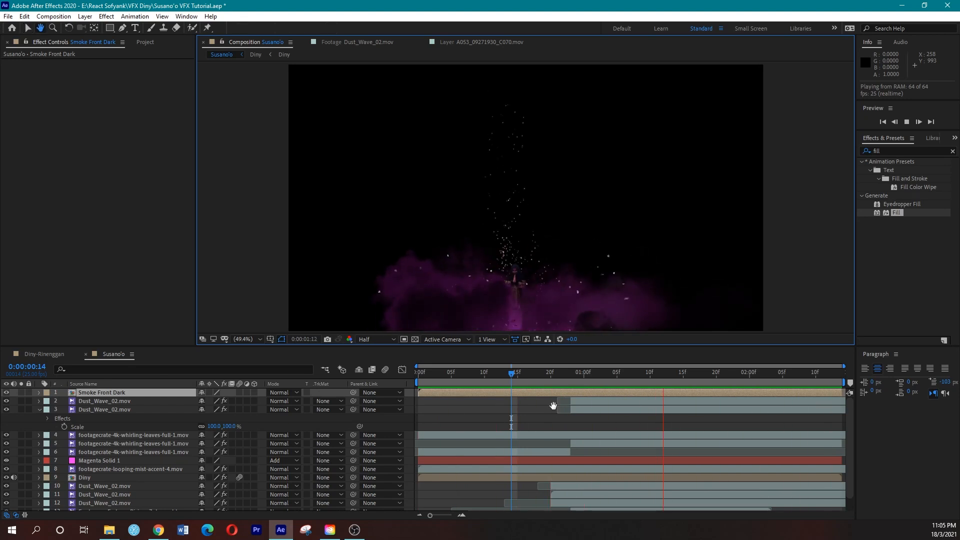
pyautogui.moveTo(588, 373); pyautogui.dragTo(703, 377)
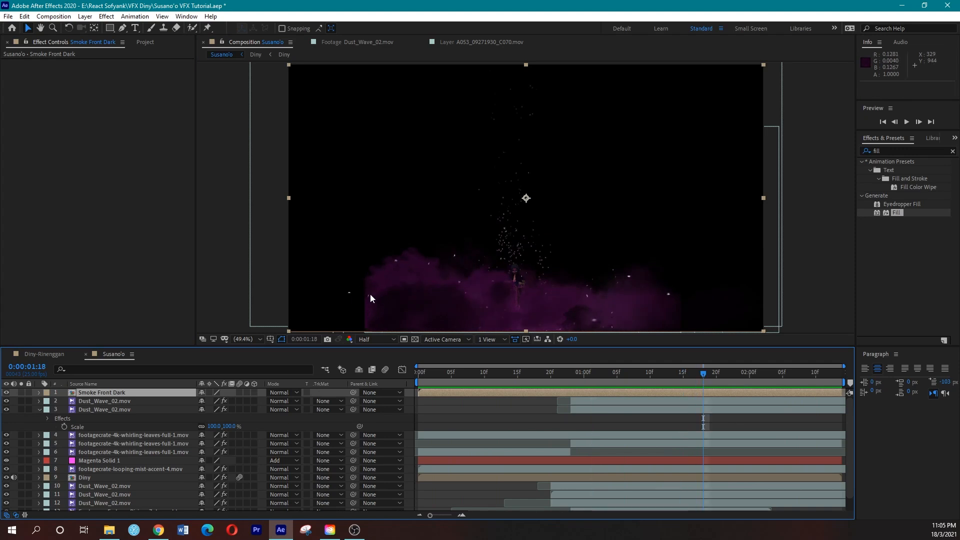
# Pre-compose the black and purple dust wave layers into a composition named "Dust Wave front"
pyautogui.click(110, 401)
pyautogui.click(39, 409)
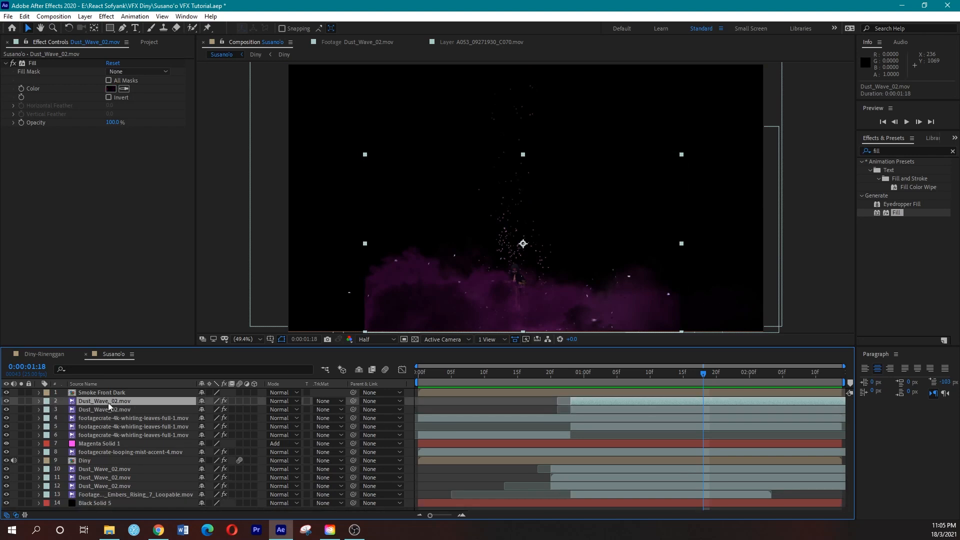
pyautogui.click(109, 409)
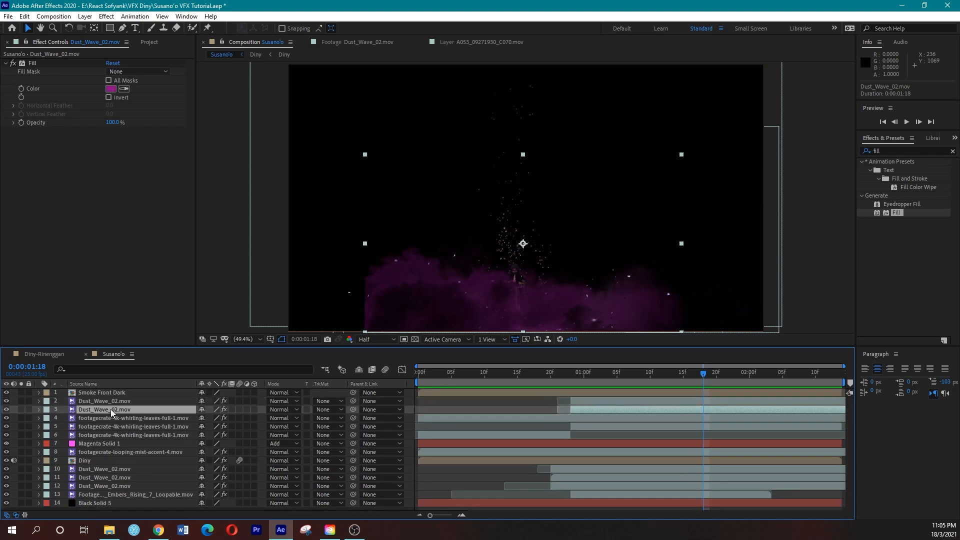
pyautogui.keyDown('shift'); pyautogui.click(112, 401); pyautogui.keyUp('shift')
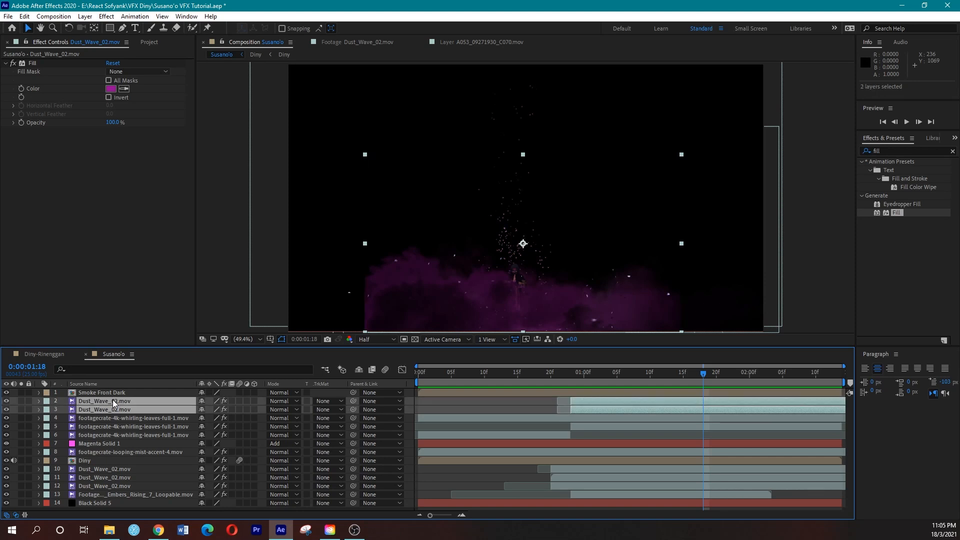
pyautogui.hotkey('ctrl', 'shift', 'c')
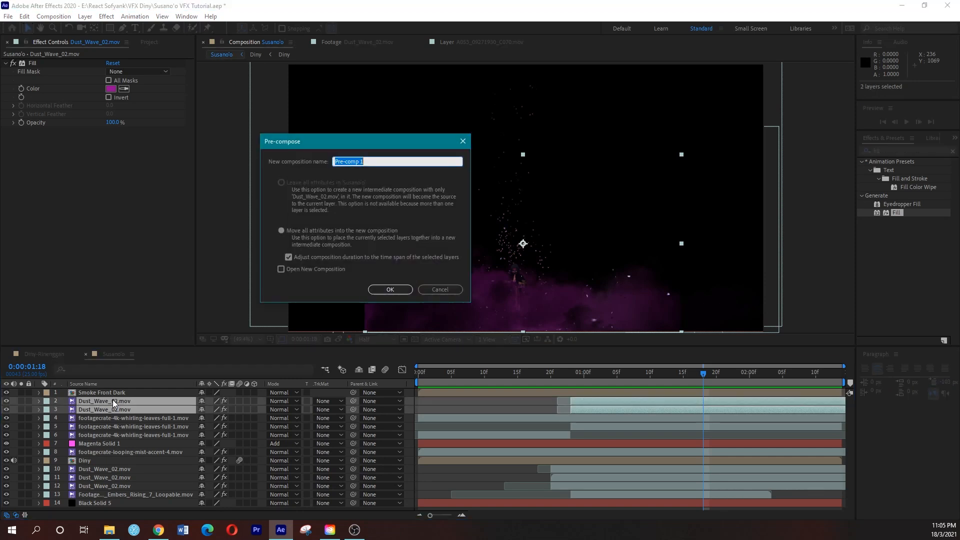
pyautogui.write('Dust Wave front')
pyautogui.press('Return')
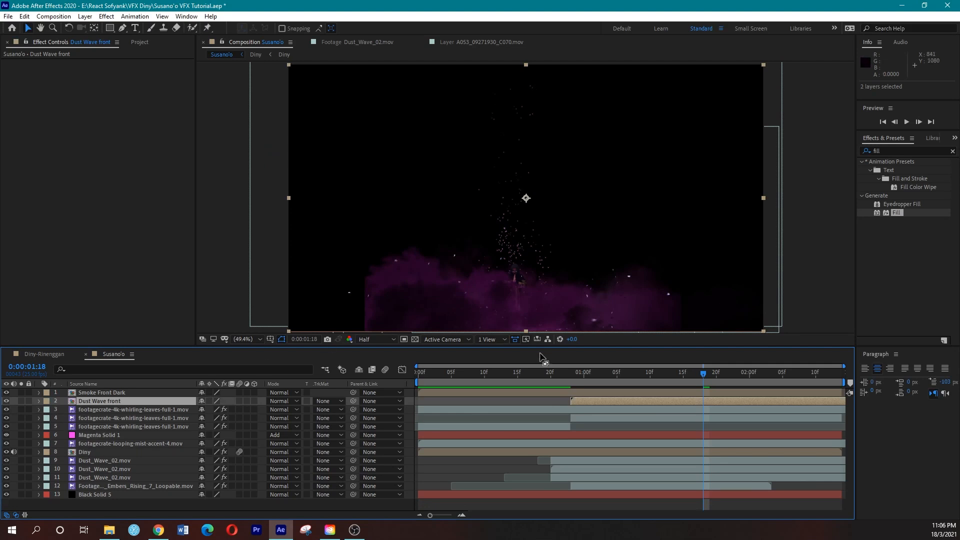
# Draw a closed Pen mask on the Dust Wave front layer around the dust's hard left edge, extending outside the frame
pyautogui.click(125, 29)
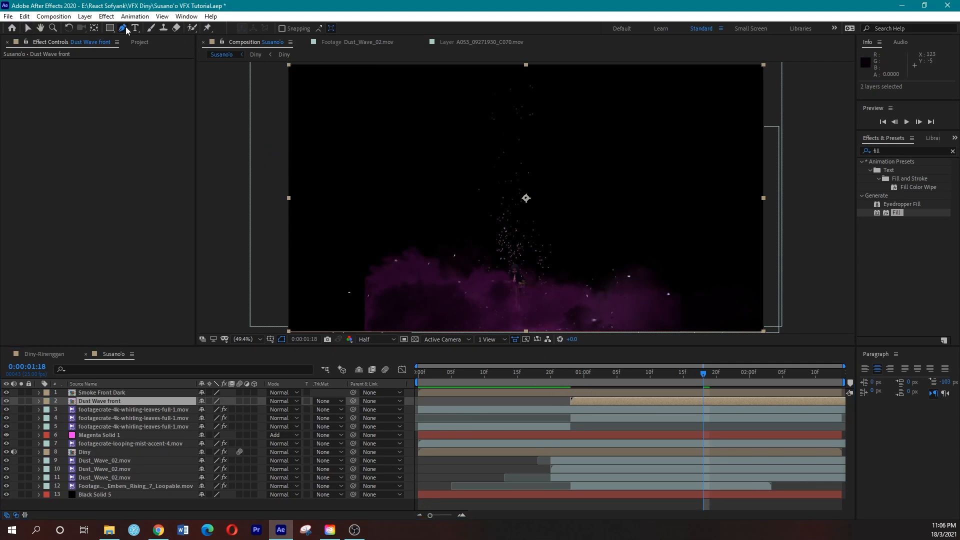
pyautogui.click(323, 200)
pyautogui.click(386, 280)
pyautogui.click(386, 315)
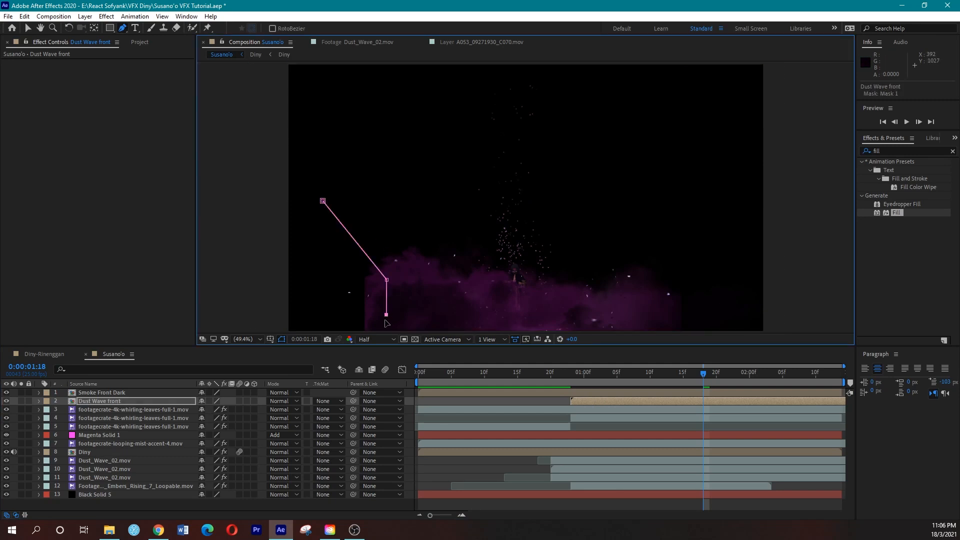
pyautogui.press(',')
pyautogui.press(',')
pyautogui.click(456, 279)
pyautogui.click(402, 278)
pyautogui.click(374, 237)
pyautogui.click(423, 199)
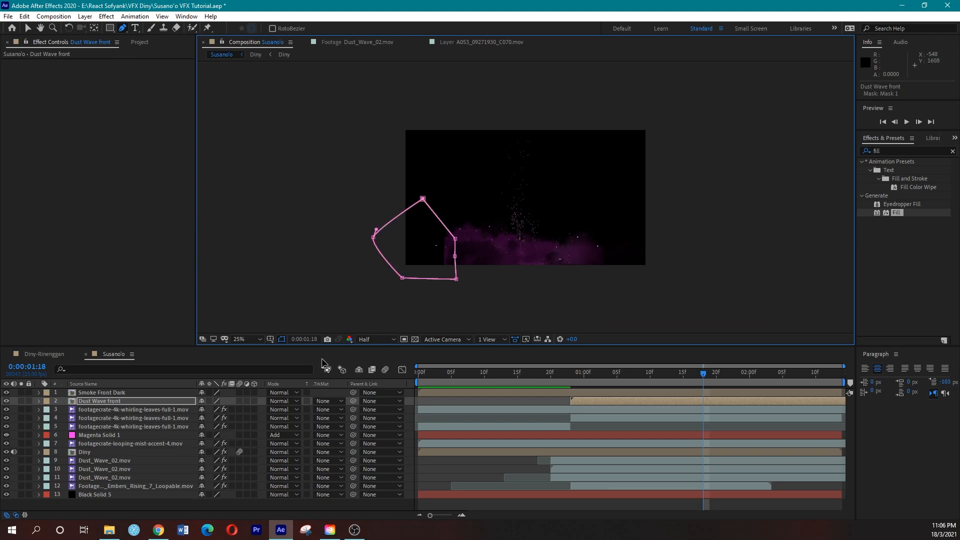
# Set the Dust Wave front layer's mask to Subtract with a mask feather of 133 pixels
pyautogui.click(281, 338)
pyautogui.click(151, 400)
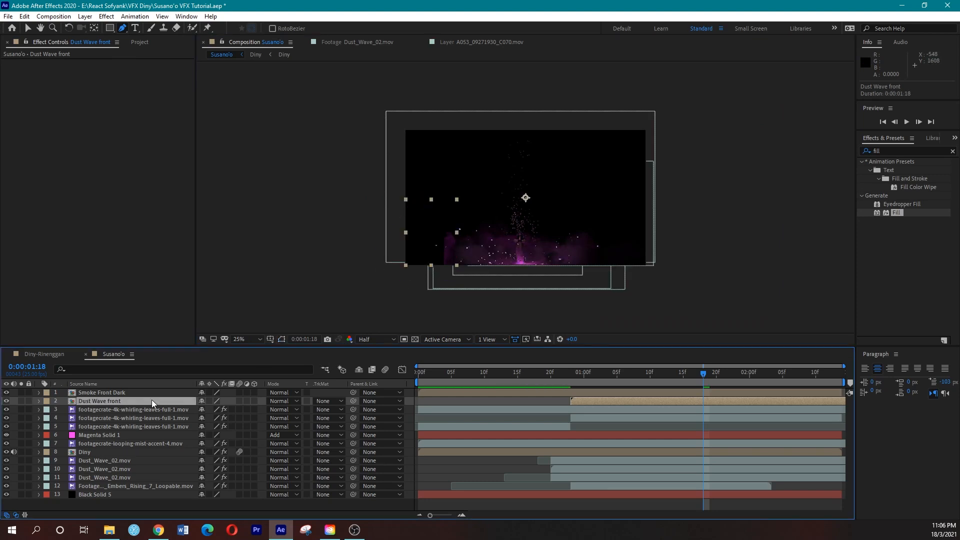
pyautogui.press('f')
pyautogui.click(207, 411)
pyautogui.click(225, 443)
pyautogui.moveTo(217, 418); pyautogui.dragTo(285, 418)
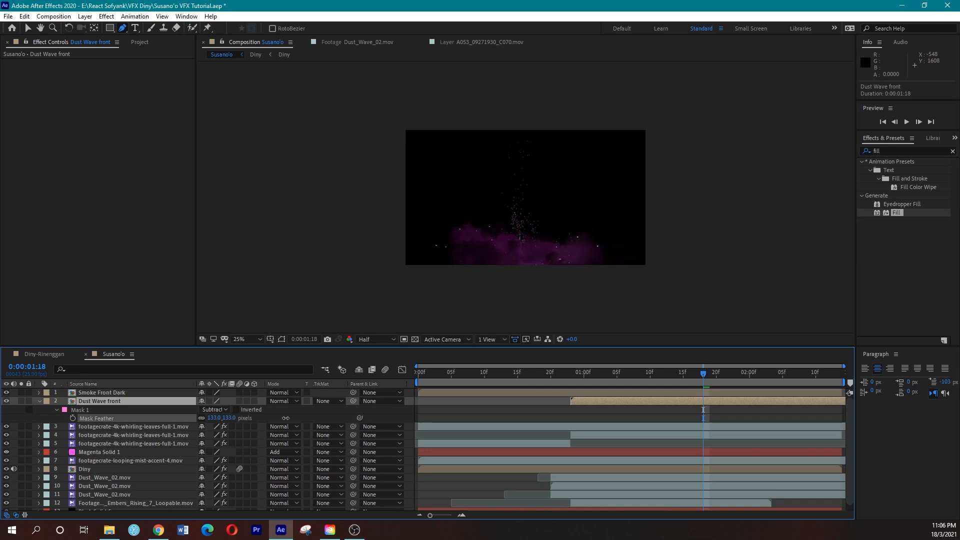
pyautogui.click(246, 339)
pyautogui.click(262, 176)
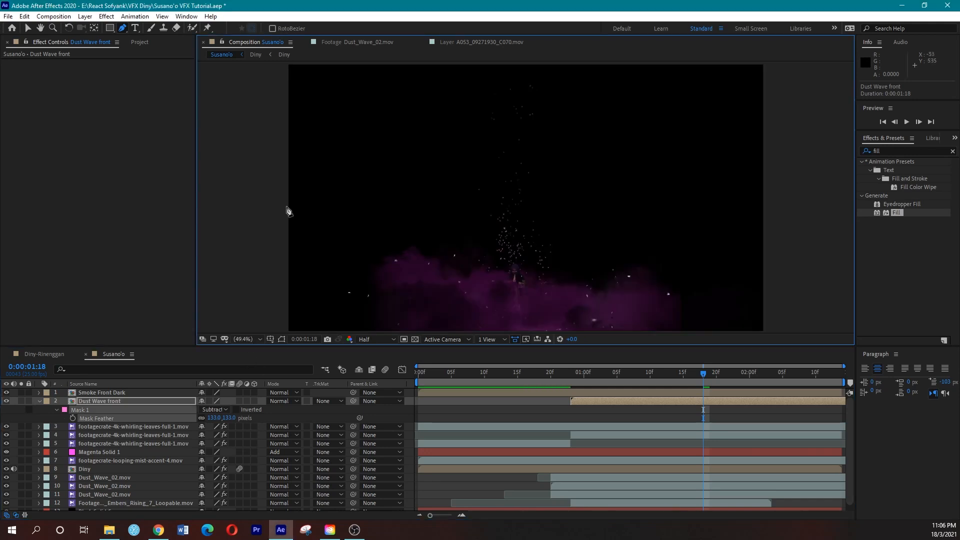
# Play back the composition from 0:00:00:16 and scrub to 0:00:02:00 to examine the edges of the masked dust
pyautogui.click(521, 380)
pyautogui.press('space')
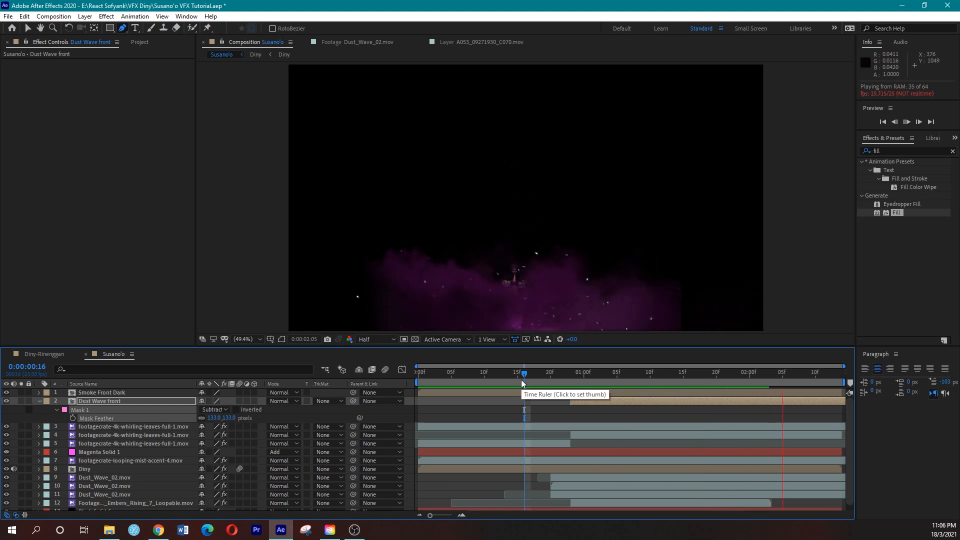
pyautogui.press('space')
pyautogui.moveTo(524, 379); pyautogui.dragTo(749, 387)
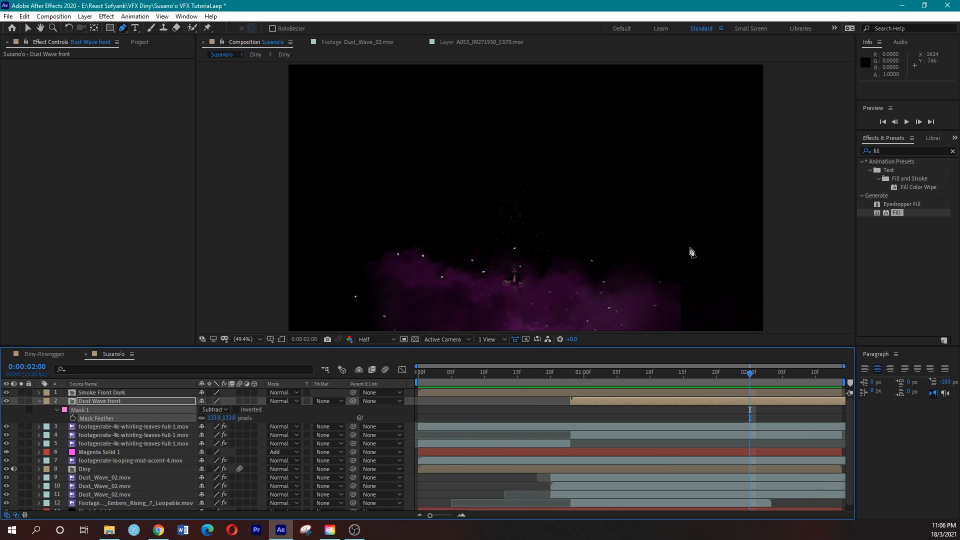
# Draw a second closed Pen mask on the Dust Wave front layer around the dust's hard right edge, extending outside the frame
pyautogui.click(681, 234)
pyautogui.click(644, 290)
pyautogui.click(650, 321)
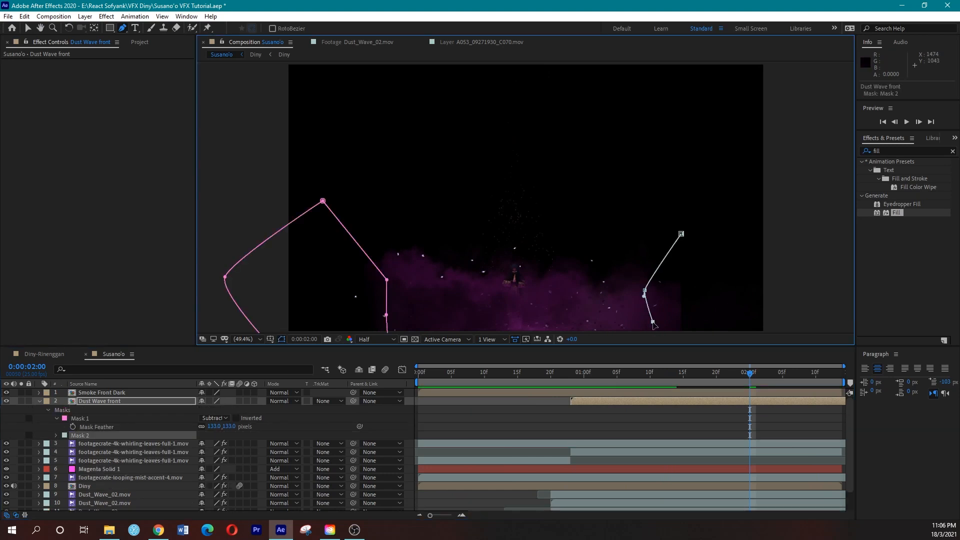
pyautogui.press(',')
pyautogui.press(',')
pyautogui.press(',')
pyautogui.click(574, 268)
pyautogui.moveTo(601, 250); pyautogui.dragTo(582, 209)
pyautogui.click(565, 206)
pyautogui.press('.')
pyautogui.press('.')
pyautogui.press('.')
pyautogui.press('.')
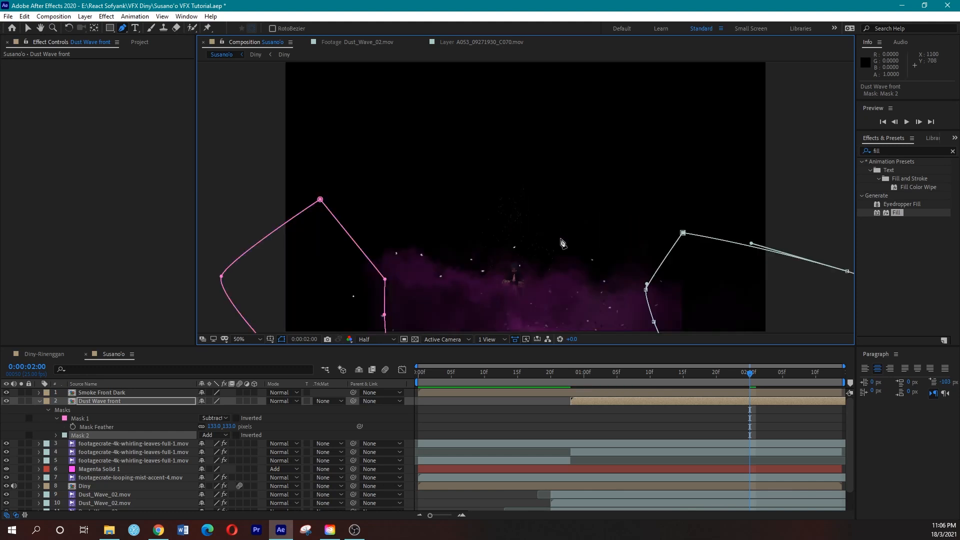
# Set Mask 2 on the Dust Wave front layer to Subtract with a mask feather of 242 pixels
pyautogui.click(212, 435)
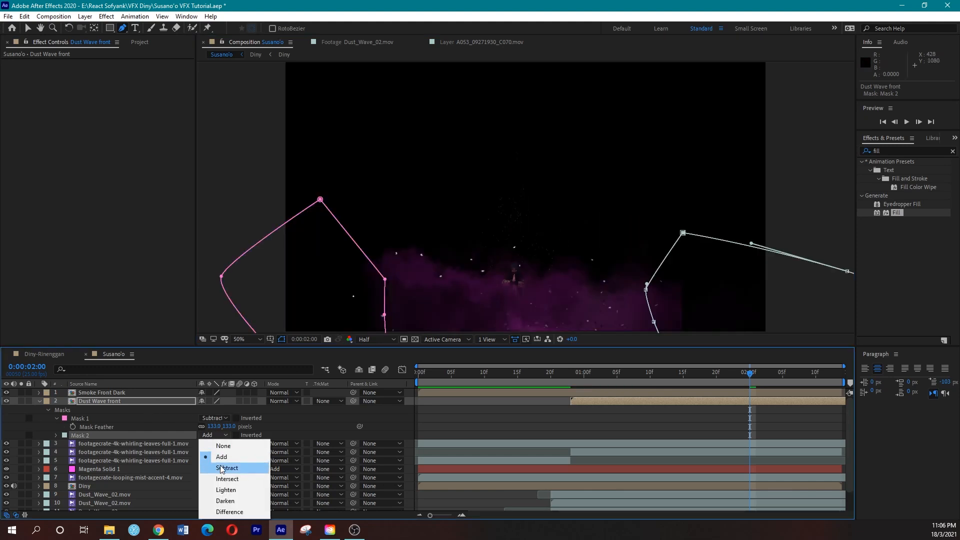
pyautogui.click(220, 469)
pyautogui.press('f')
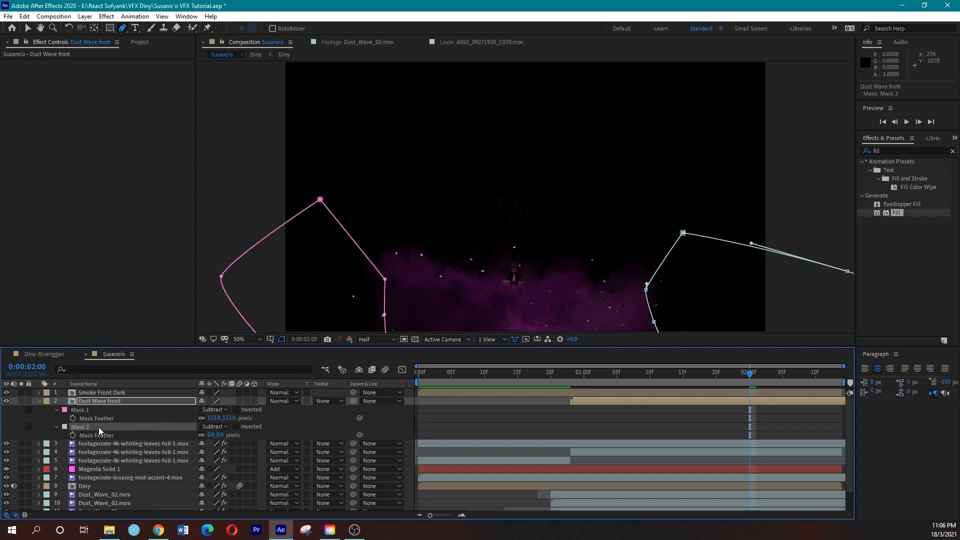
pyautogui.moveTo(221, 438); pyautogui.dragTo(292, 438)
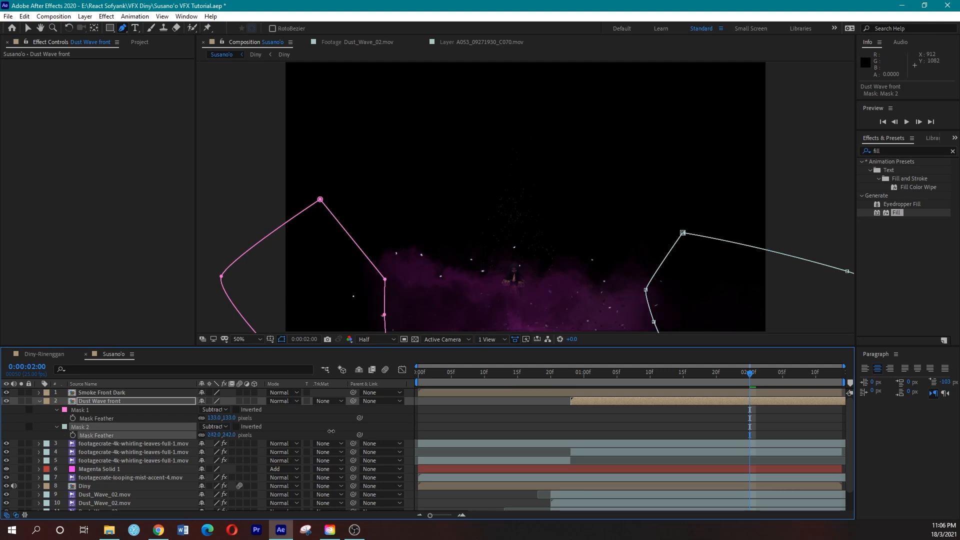
# Play back the composition from 0:00:00:17, save the project, and collapse the Dust Wave front layer's mask properties
pyautogui.click(532, 377)
pyautogui.press('space')
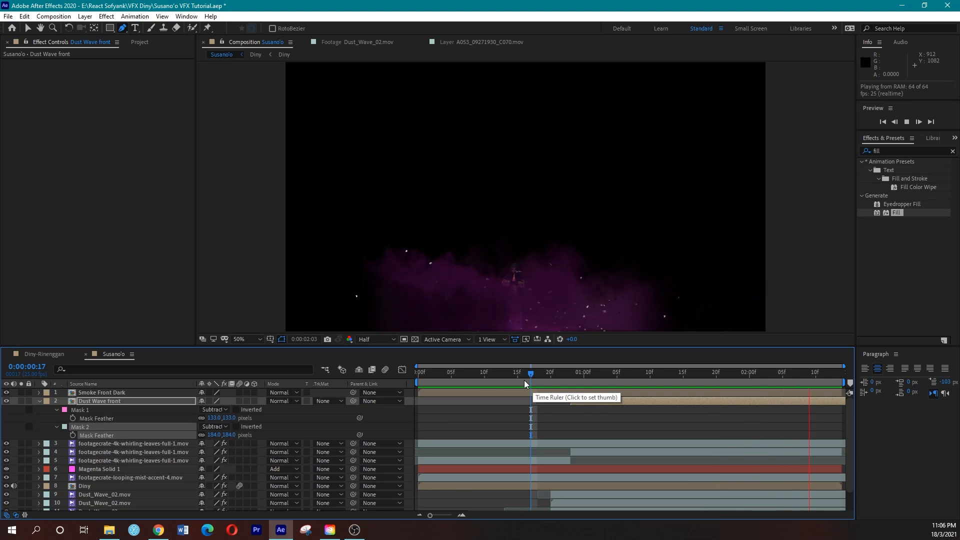
pyautogui.hotkey('ctrl', 's')
pyautogui.click(547, 416)
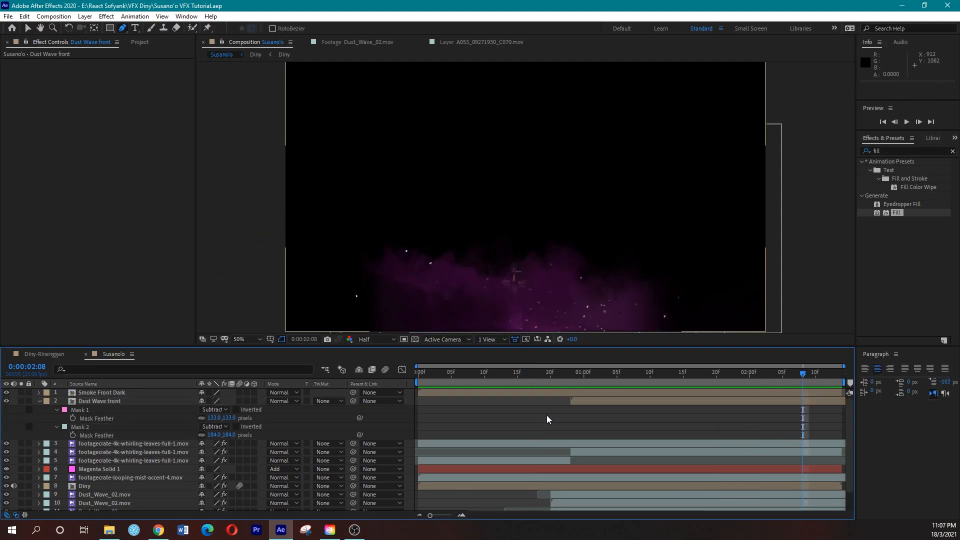
pyautogui.click(38, 402)
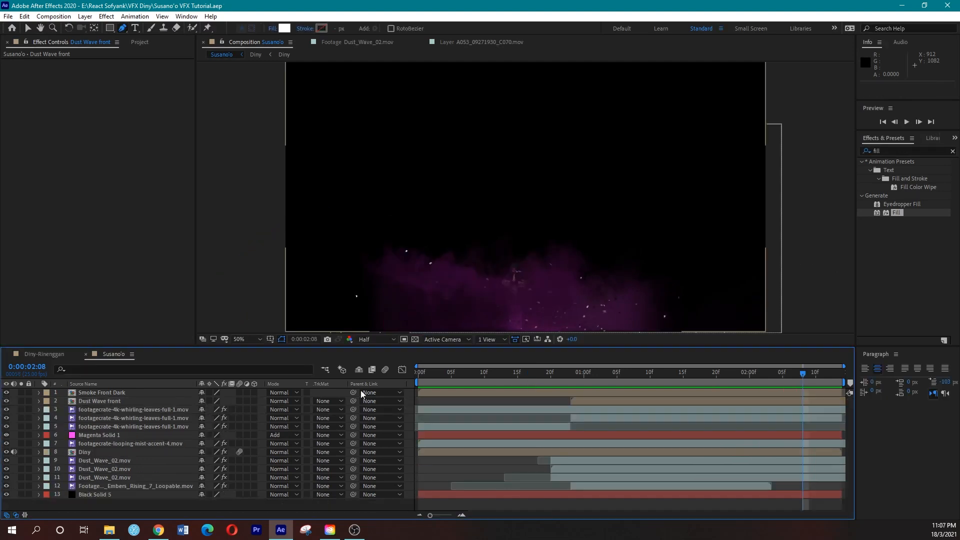
# Play back the composition from 0:00:00:05 to examine the masked front dust over the whole shot
pyautogui.click(451, 379)
pyautogui.press('space')
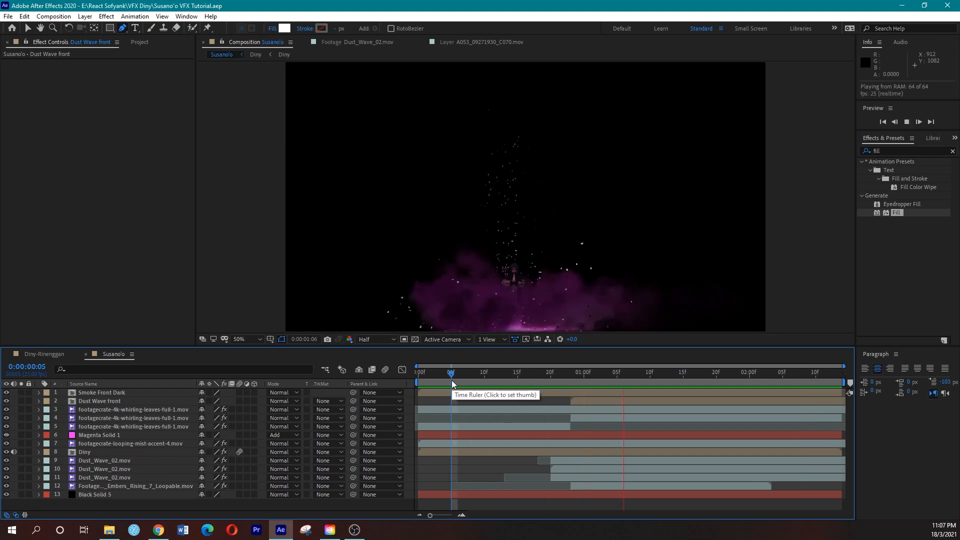
pyautogui.press('space')
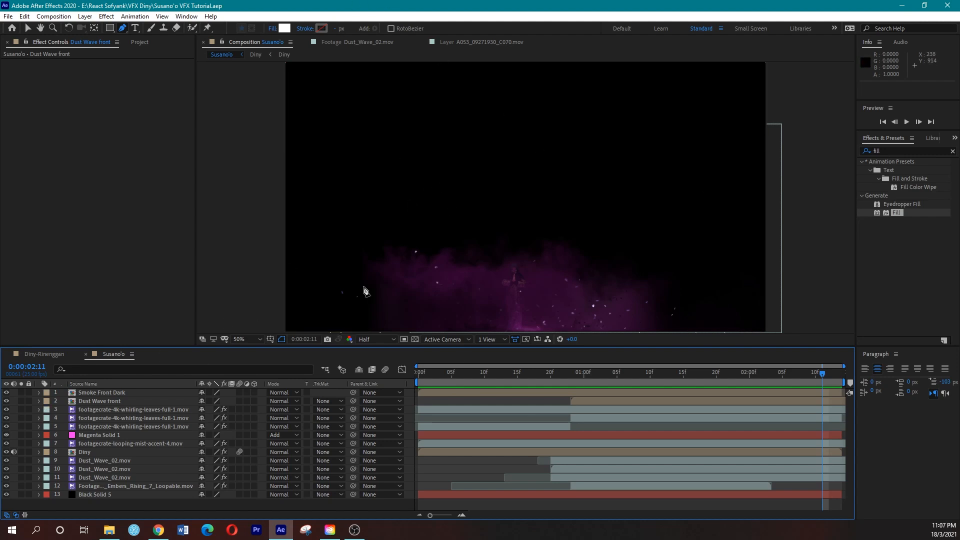
# Preview the footagecrate-smokey-atmosphere-1.mov clip from the Dust & Smokes folder, scrubbing through to 0:00:04:07
pyautogui.press('v')
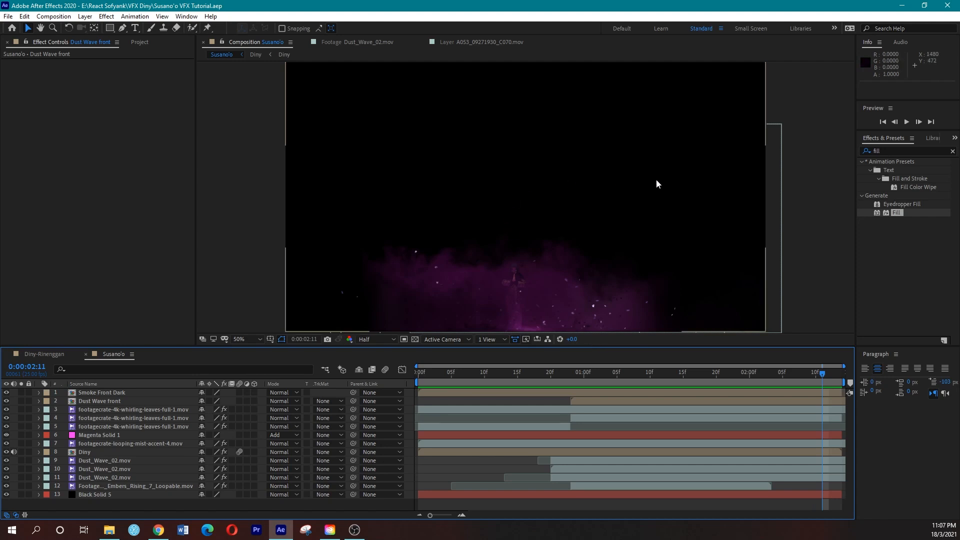
pyautogui.click(147, 42)
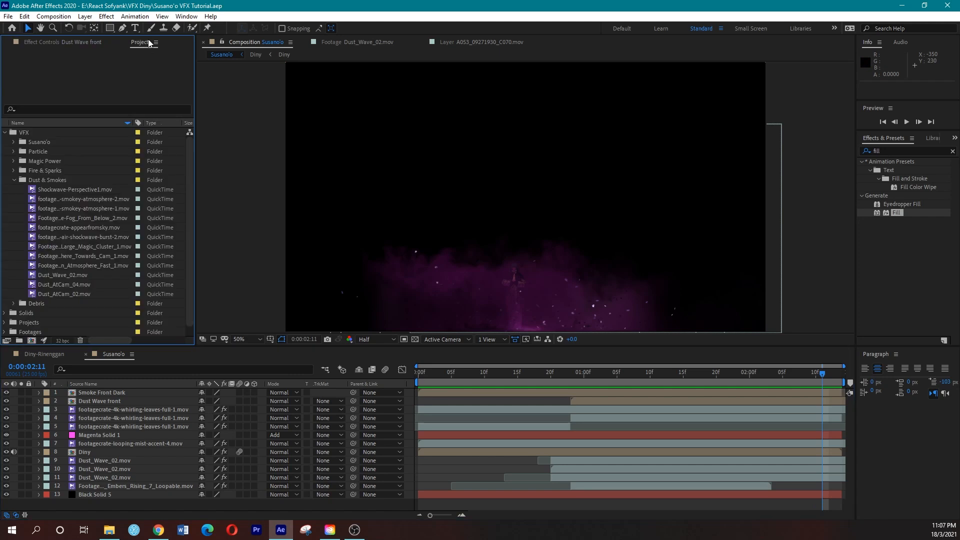
pyautogui.click(91, 208)
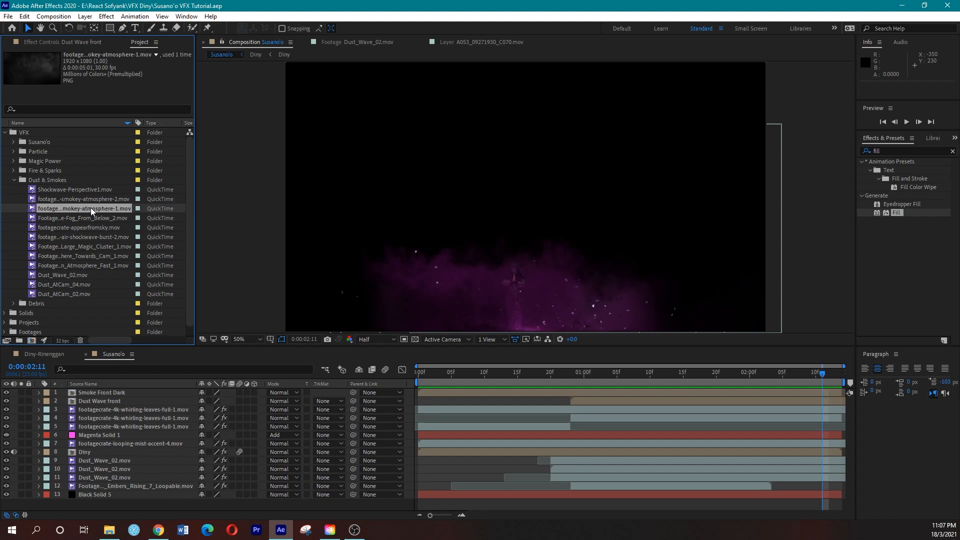
pyautogui.doubleClick(91, 208)
pyautogui.moveTo(233, 323); pyautogui.dragTo(747, 313)
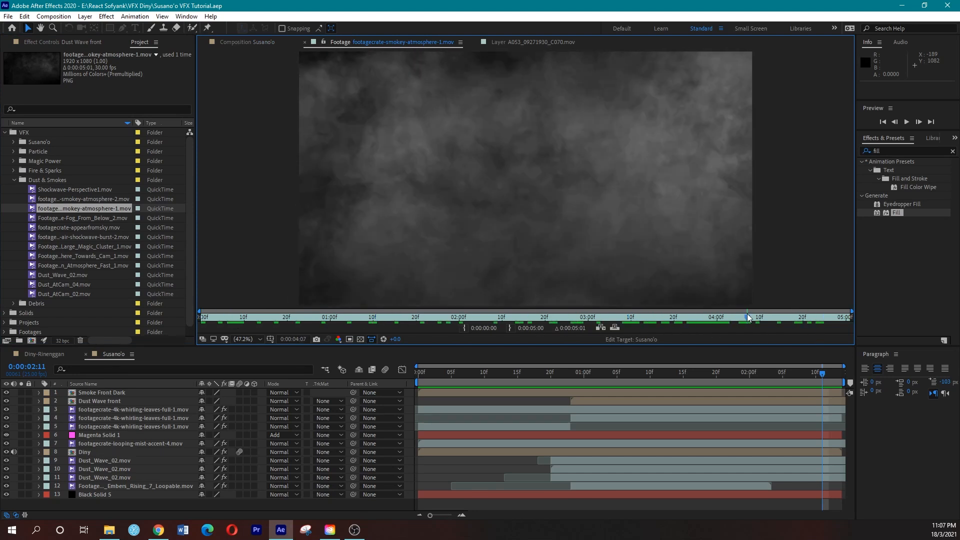
# Add footagecrate-smokey-atmosphere-1.mov to the composition just above Black Solid 5 and set its opacity to 14%
pyautogui.moveTo(101, 209); pyautogui.dragTo(148, 493)
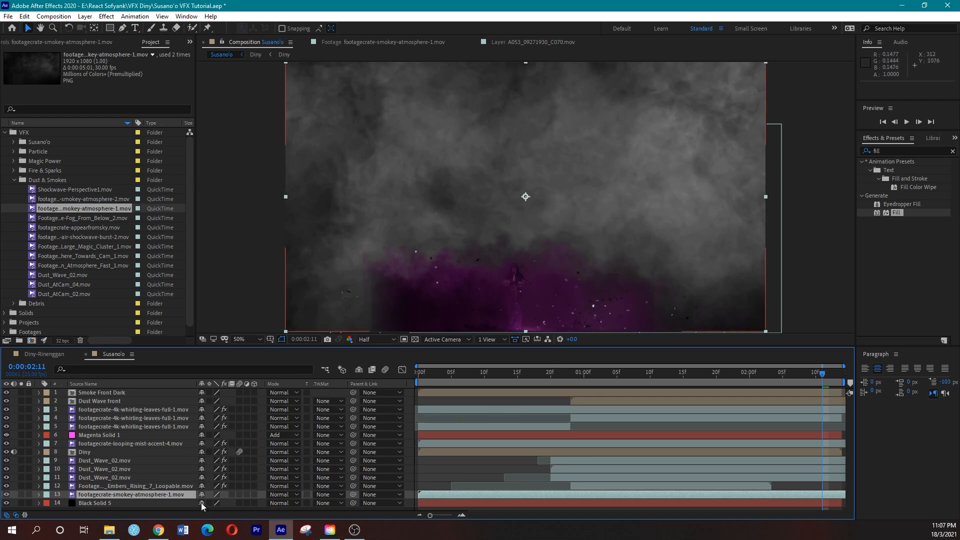
pyautogui.press('t')
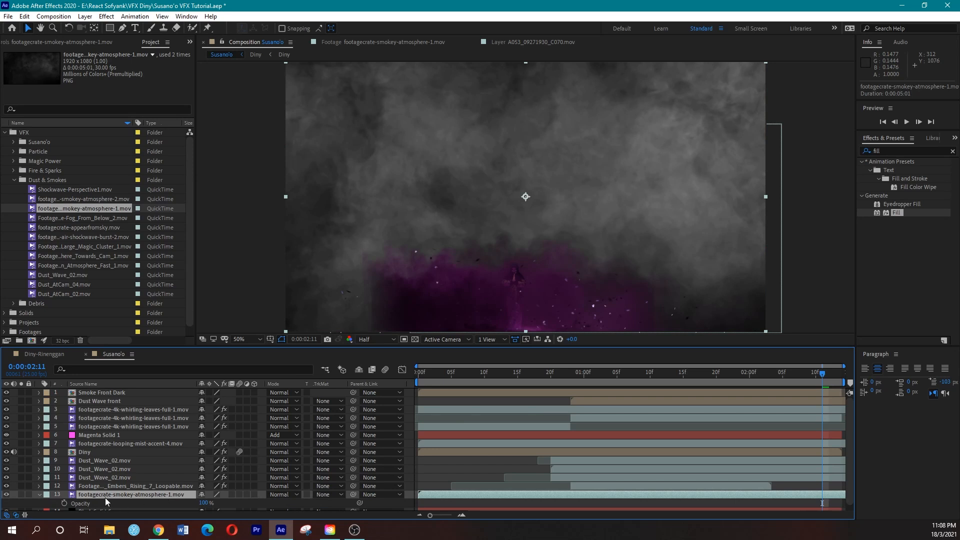
pyautogui.moveTo(203, 504); pyautogui.dragTo(164, 508)
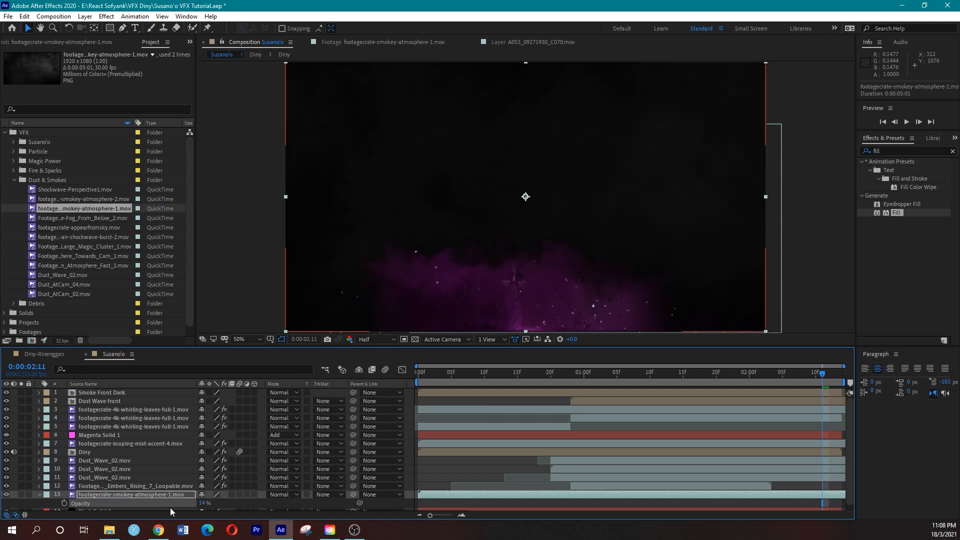
# Toggle the smokey atmosphere layer's visibility repeatedly to compare the background with and without it, leaving it visible
pyautogui.click(7, 494)
pyautogui.click(7, 495)
pyautogui.click(7, 495)
pyautogui.click(7, 495)
pyautogui.click(6, 495)
pyautogui.click(7, 495)
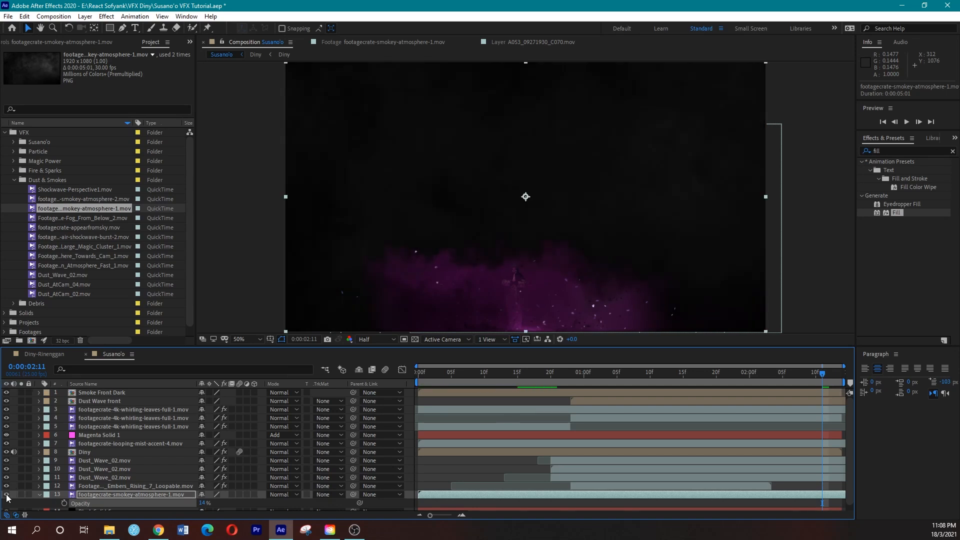
# Play back the composition from its start and scrub to 0:00:01:16 to examine the added background smoke
pyautogui.click(416, 376)
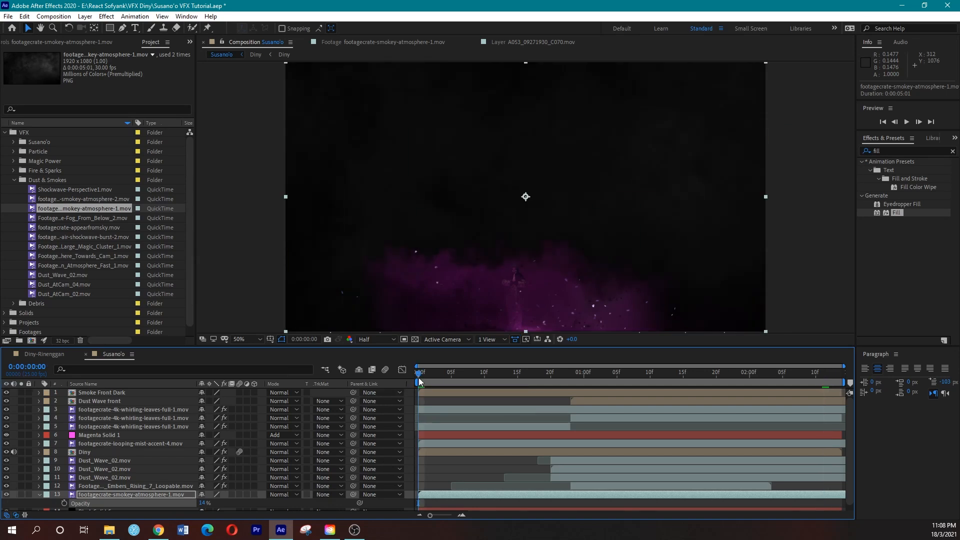
pyautogui.press('space')
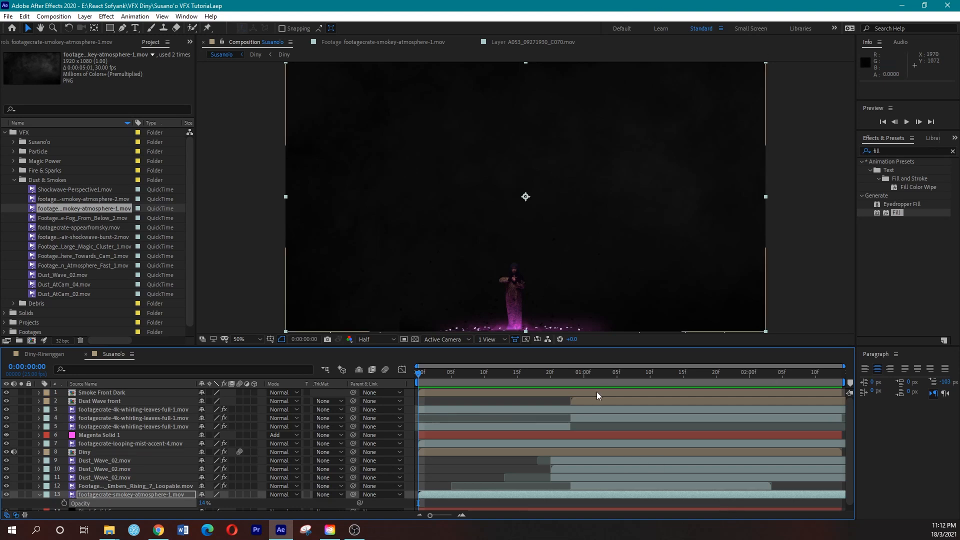
pyautogui.click(570, 376)
pyautogui.moveTo(598, 376); pyautogui.dragTo(689, 374)
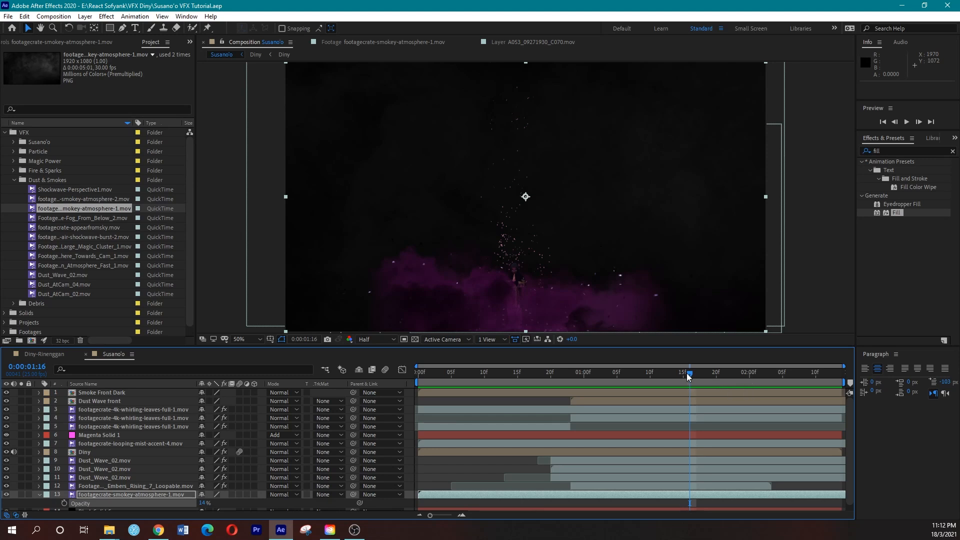
# Preview the susano'o.png and susano'o skull.png images from the Susano'o folder to compare the full figure and the skeleton
pyautogui.click(15, 181)
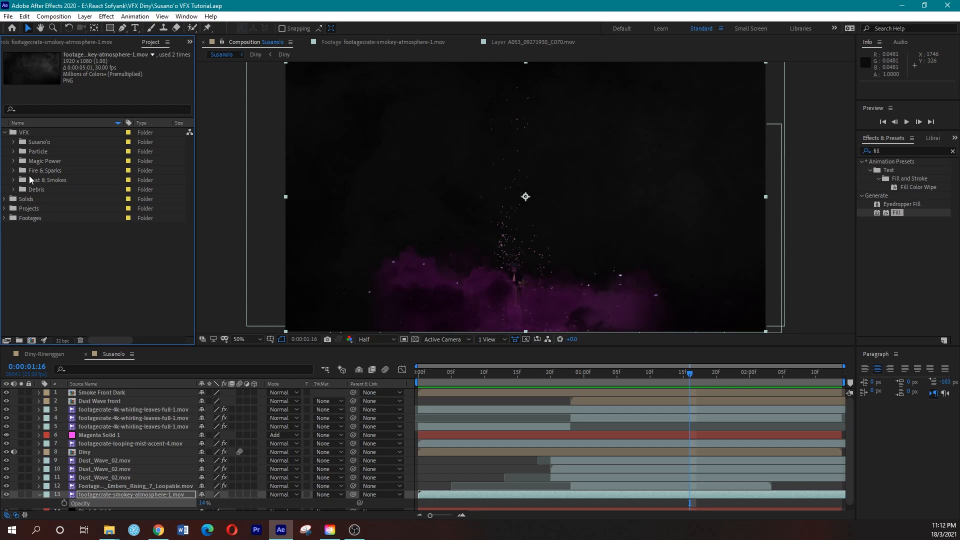
pyautogui.click(14, 142)
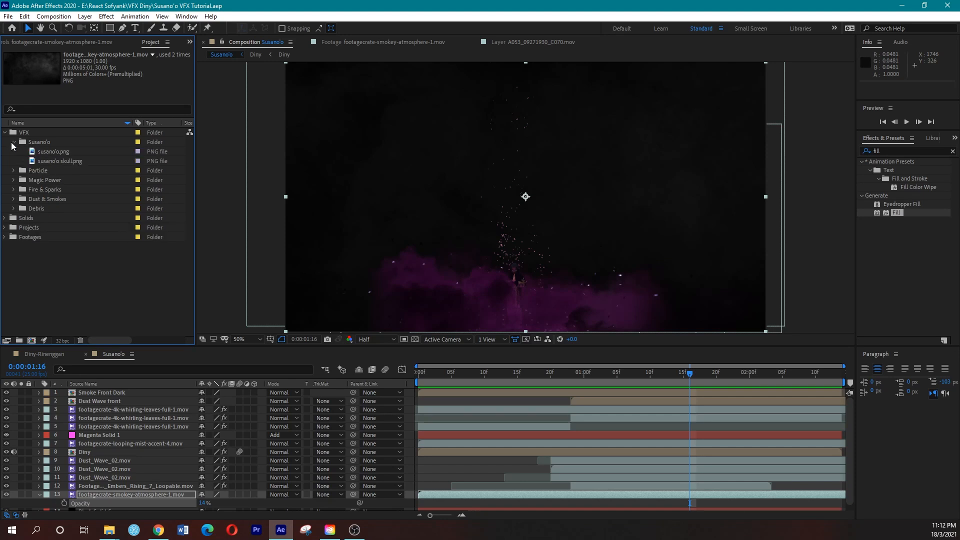
pyautogui.doubleClick(33, 152)
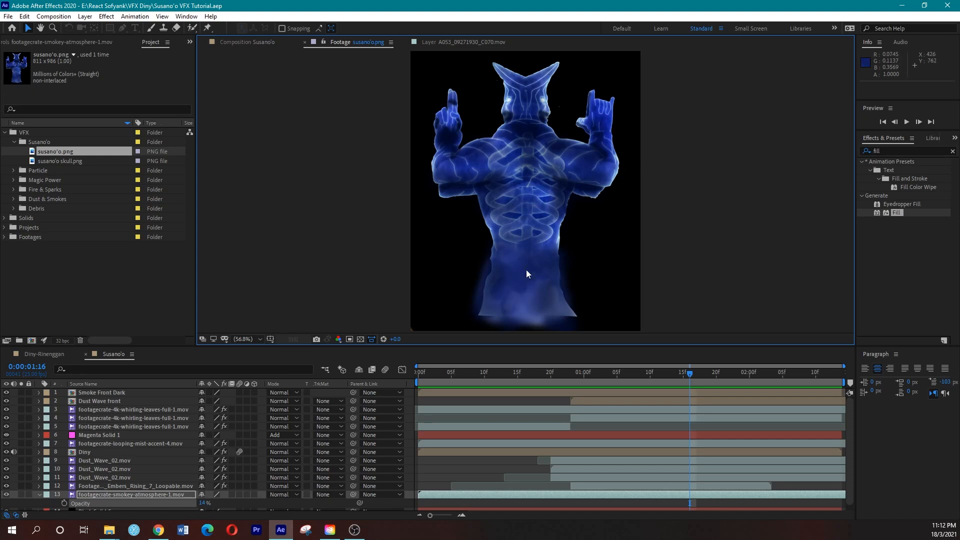
pyautogui.doubleClick(88, 161)
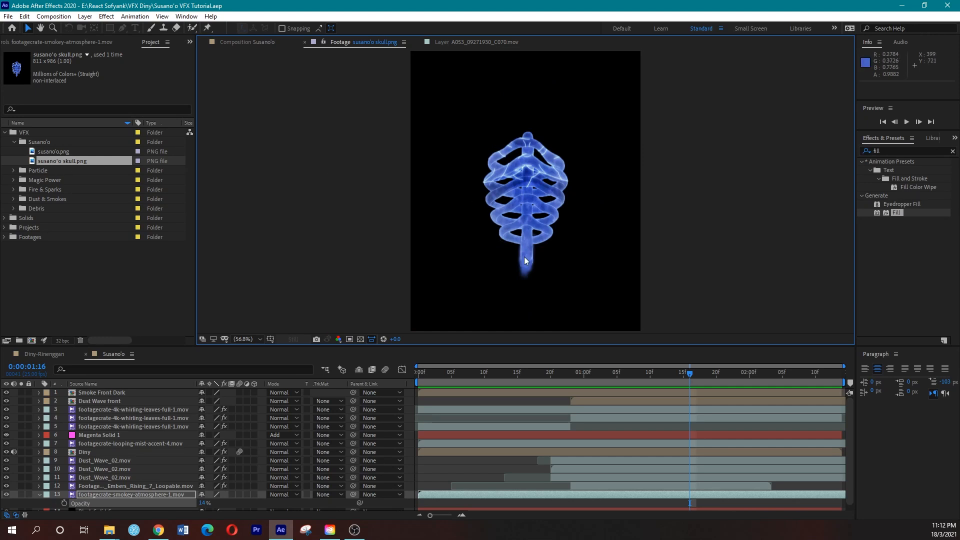
pyautogui.doubleClick(59, 152)
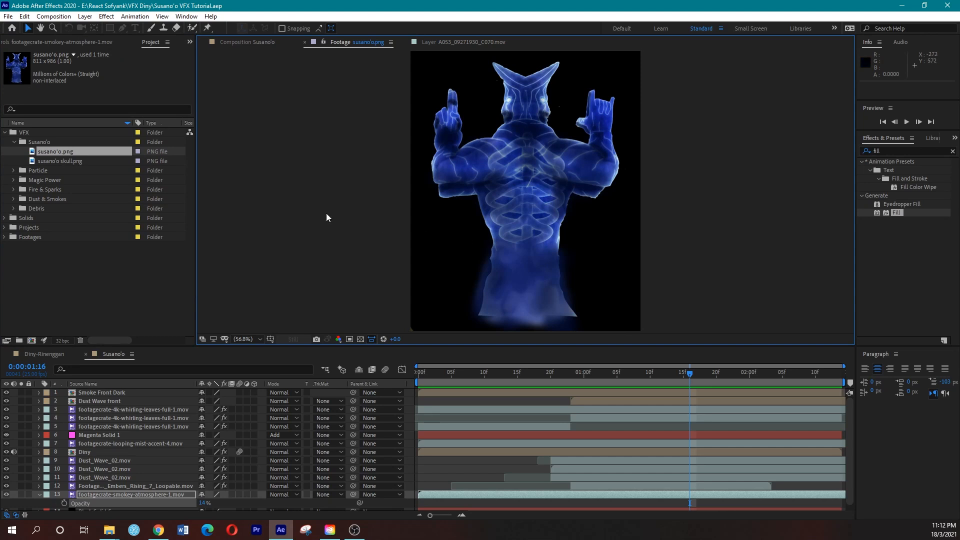
pyautogui.doubleClick(70, 161)
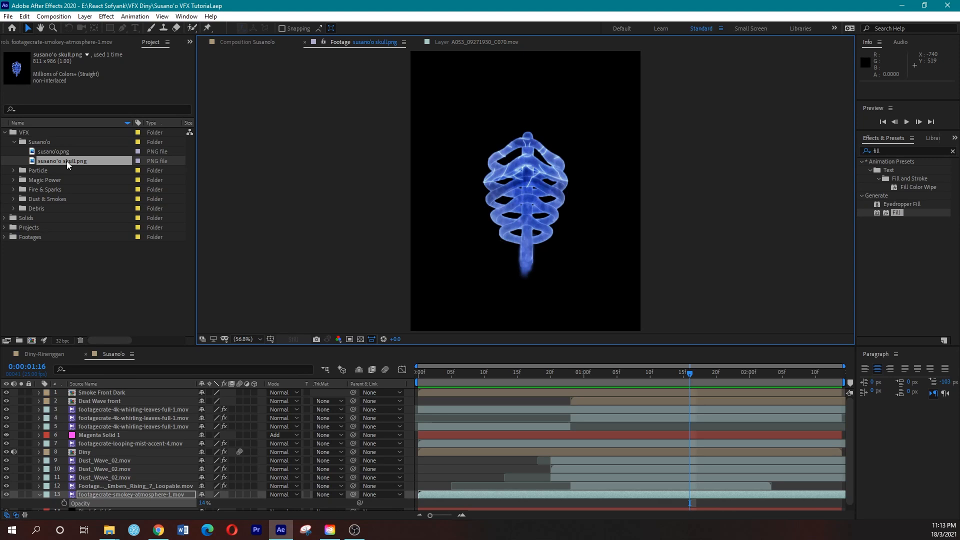
# Add susano'o skull.png below the Diny layer, start it at 0:00:00:23, and move it to position 908, 568 above the figure
pyautogui.moveTo(67, 161); pyautogui.dragTo(124, 455)
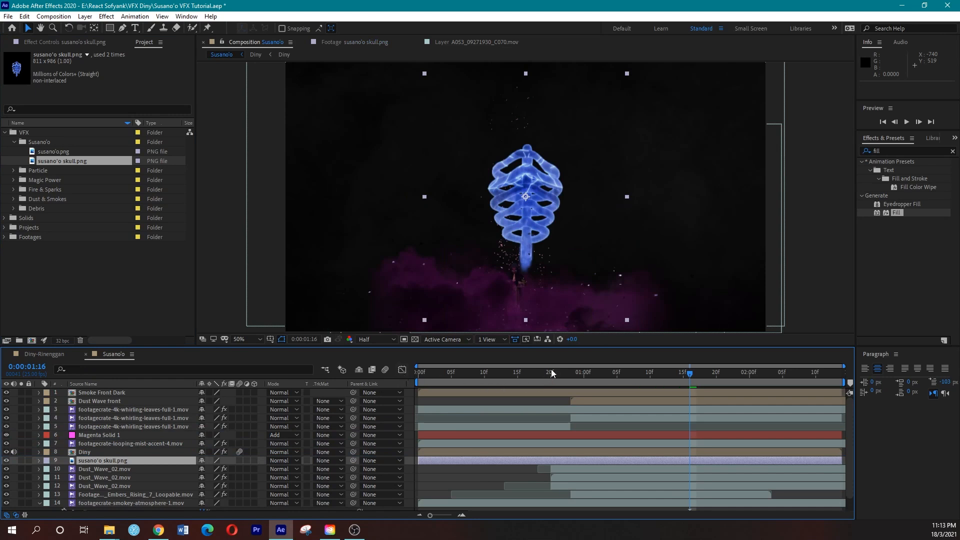
pyautogui.moveTo(551, 373); pyautogui.dragTo(564, 373)
pyautogui.moveTo(432, 457); pyautogui.dragTo(582, 455)
pyautogui.moveTo(565, 372); pyautogui.dragTo(670, 376)
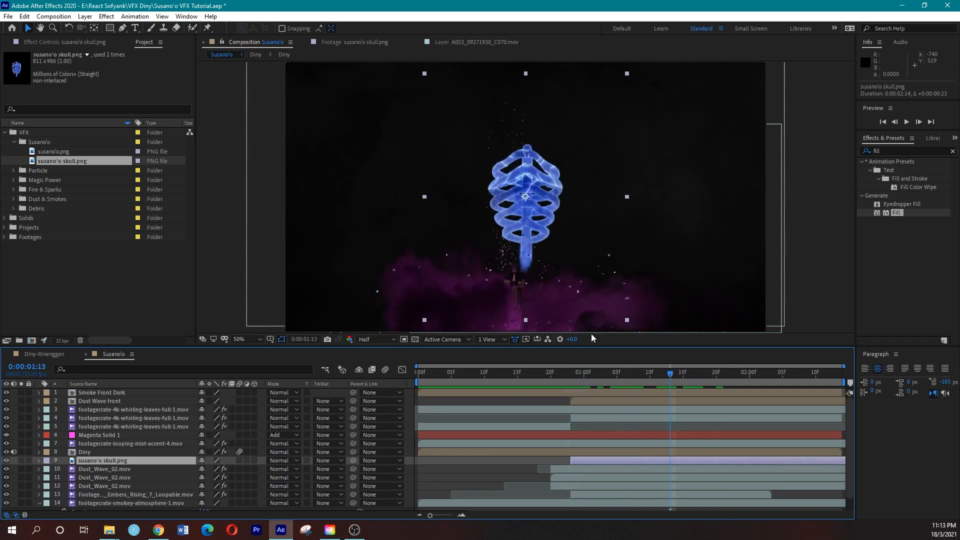
pyautogui.moveTo(544, 215)
pyautogui.mouseDown()
pyautogui.moveTo(524, 243)
pyautogui.moveTo(530, 223)
pyautogui.mouseUp()
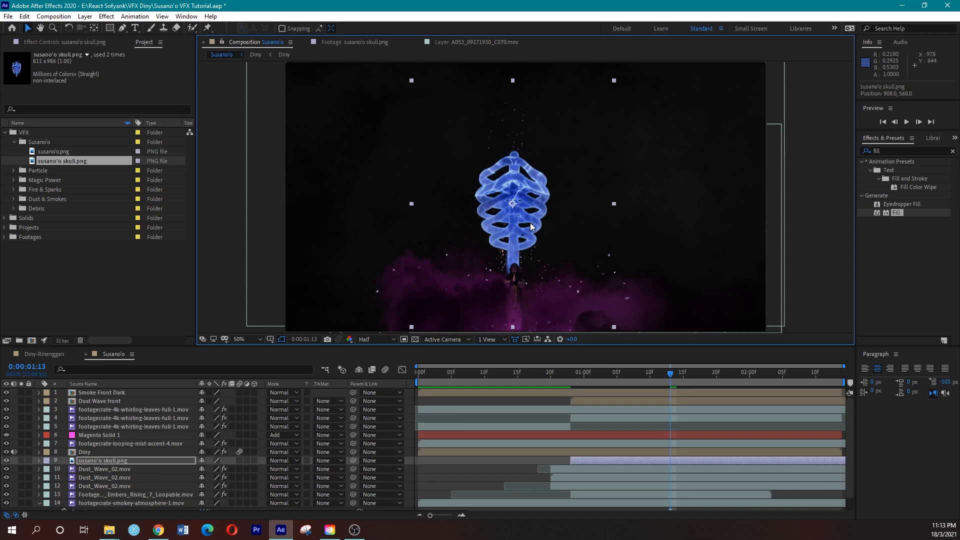
# Apply VC Color Vibrance to the susano'o skull.png layer and set its color to pink F70091
pyautogui.moveTo(887, 151); pyautogui.dragTo(837, 150)
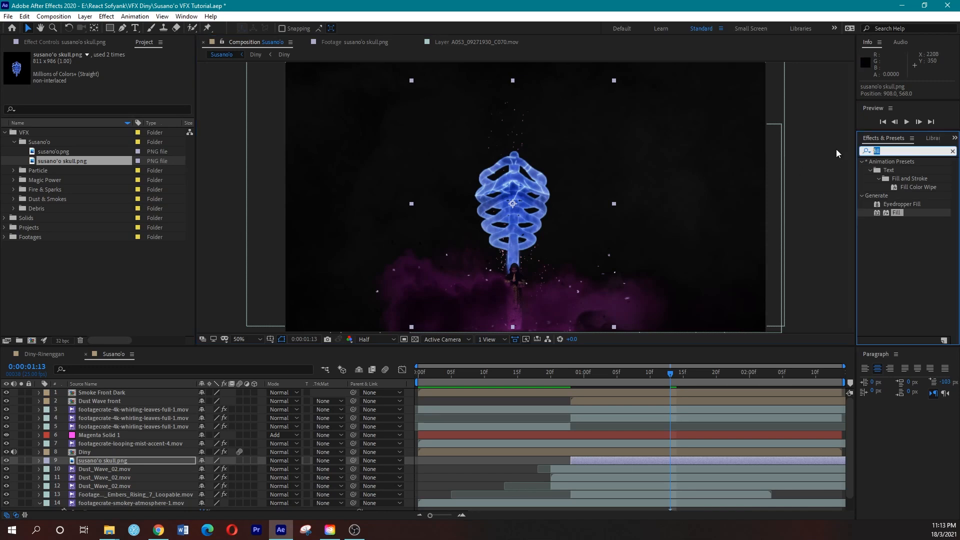
pyautogui.write('vc')
pyautogui.moveTo(890, 171); pyautogui.dragTo(646, 457)
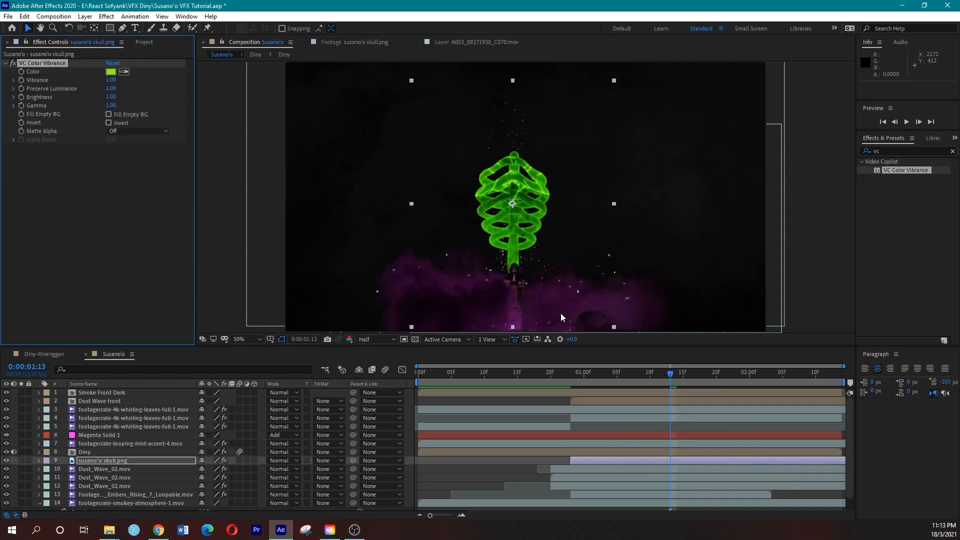
pyautogui.click(111, 71)
pyautogui.moveTo(239, 234)
pyautogui.mouseDown()
pyautogui.moveTo(243, 201)
pyautogui.moveTo(229, 214)
pyautogui.moveTo(180, 181)
pyautogui.moveTo(220, 180)
pyautogui.moveTo(165, 181)
pyautogui.moveTo(193, 213)
pyautogui.moveTo(239, 239)
pyautogui.moveTo(226, 245)
pyautogui.moveTo(224, 191)
pyautogui.moveTo(175, 187)
pyautogui.moveTo(249, 180)
pyautogui.moveTo(250, 188)
pyautogui.mouseUp()
pyautogui.click(225, 201)
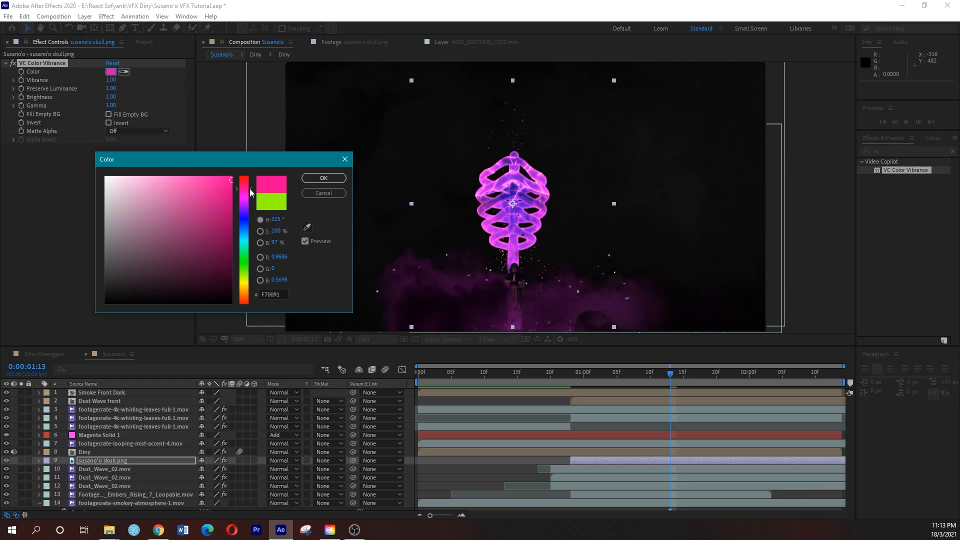
pyautogui.click(316, 176)
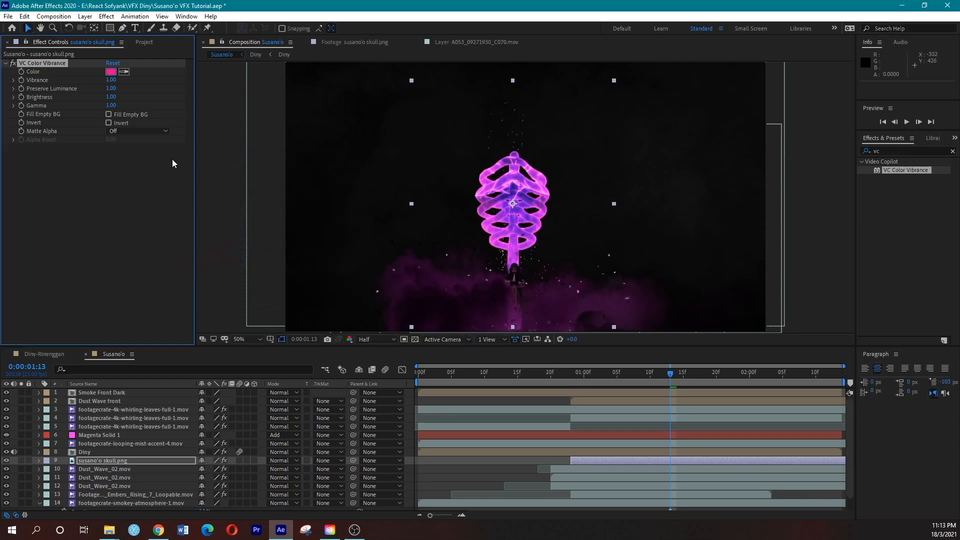
# Apply Glow to the susano'o skull.png layer, based on Alpha Channel, with a glow threshold of 78% and a radius of 395
pyautogui.click(878, 152)
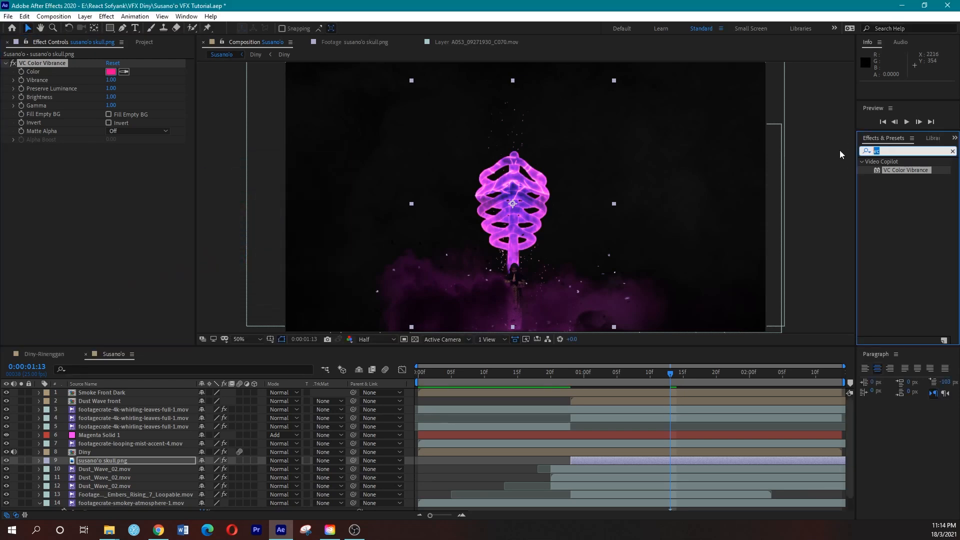
pyautogui.write('glow')
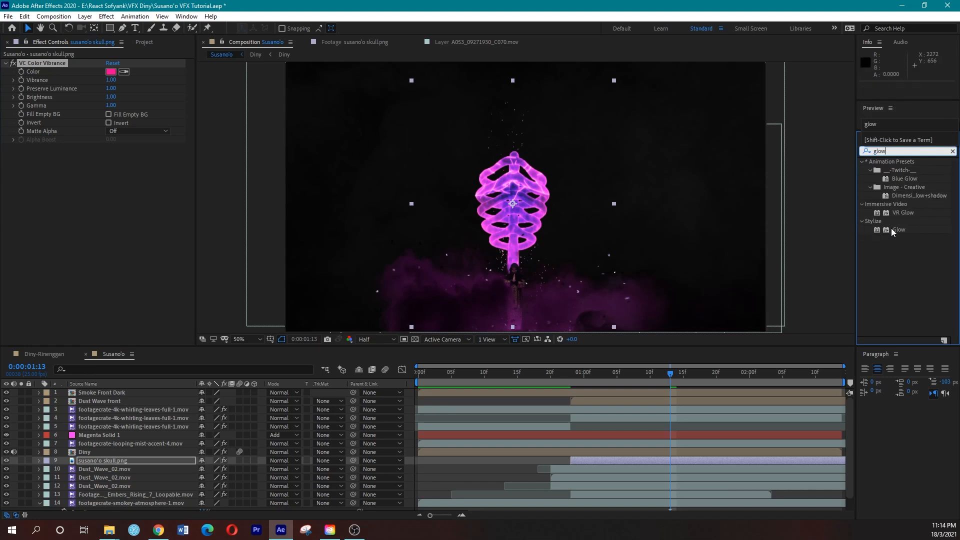
pyautogui.moveTo(894, 231); pyautogui.dragTo(92, 229)
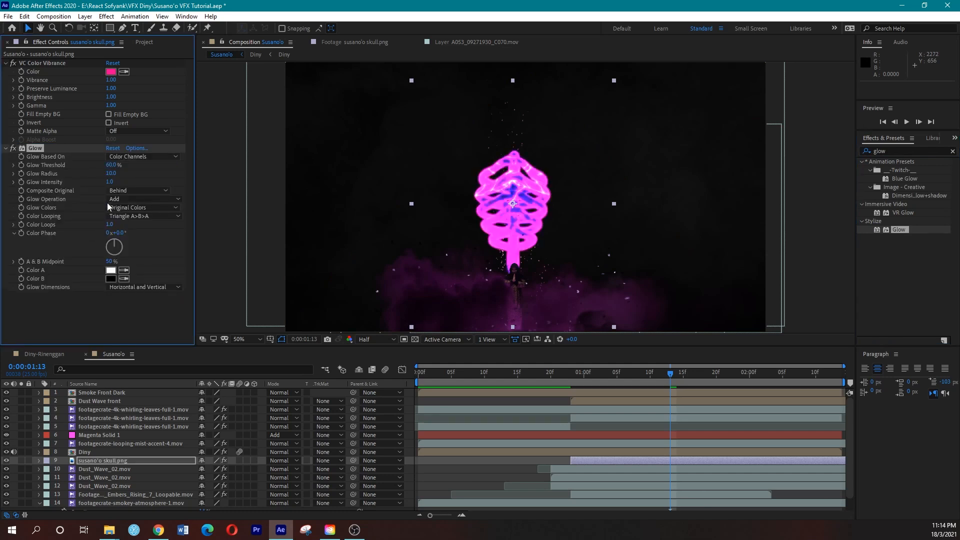
pyautogui.click(137, 157)
pyautogui.click(137, 164)
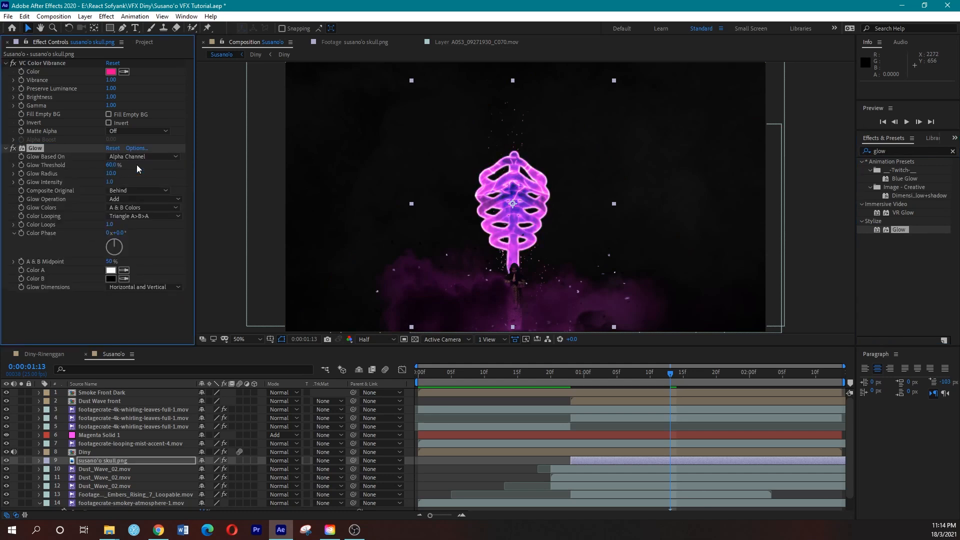
pyautogui.moveTo(118, 163); pyautogui.dragTo(136, 167)
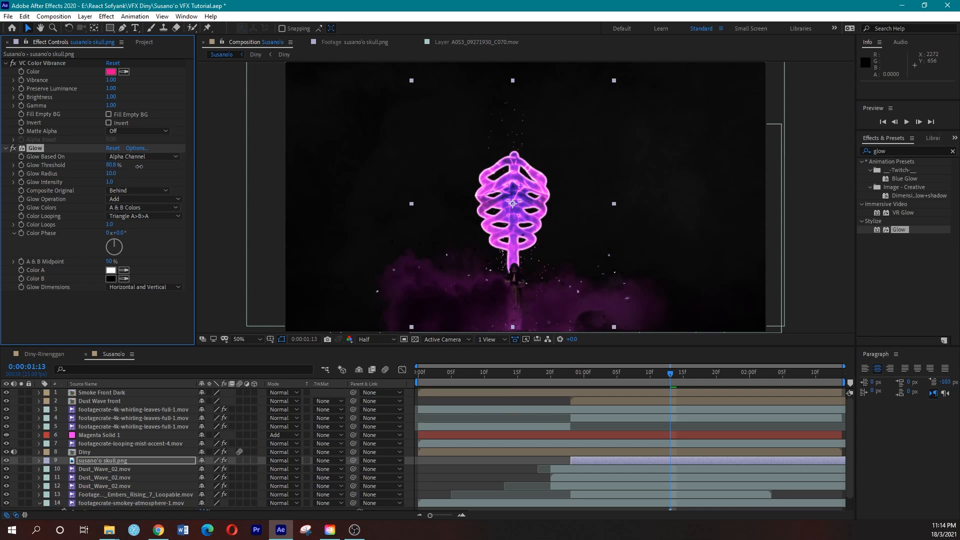
pyautogui.moveTo(112, 173); pyautogui.dragTo(321, 187)
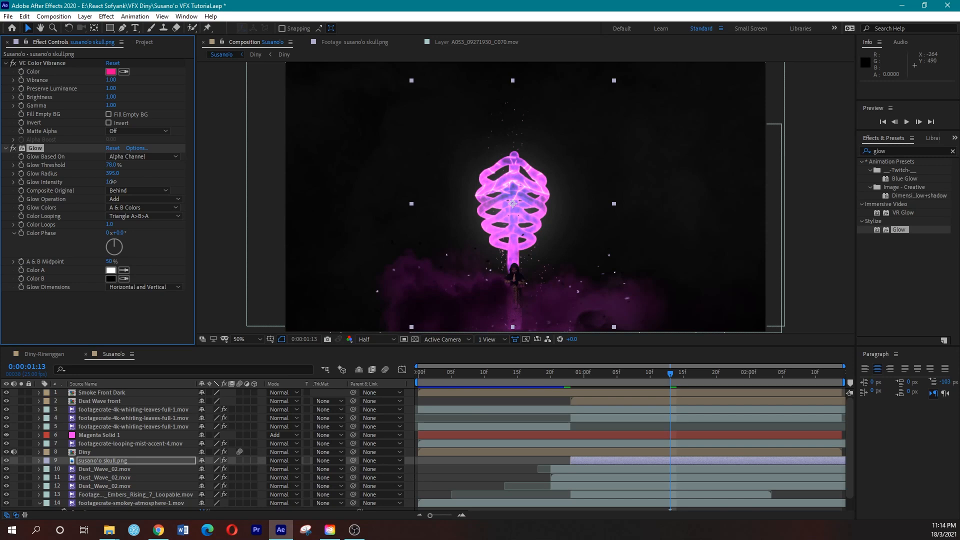
# Set Color A of the susano'o skull.png layer's Glow to a bright magenta-purple
pyautogui.click(112, 182)
pyautogui.click(141, 178)
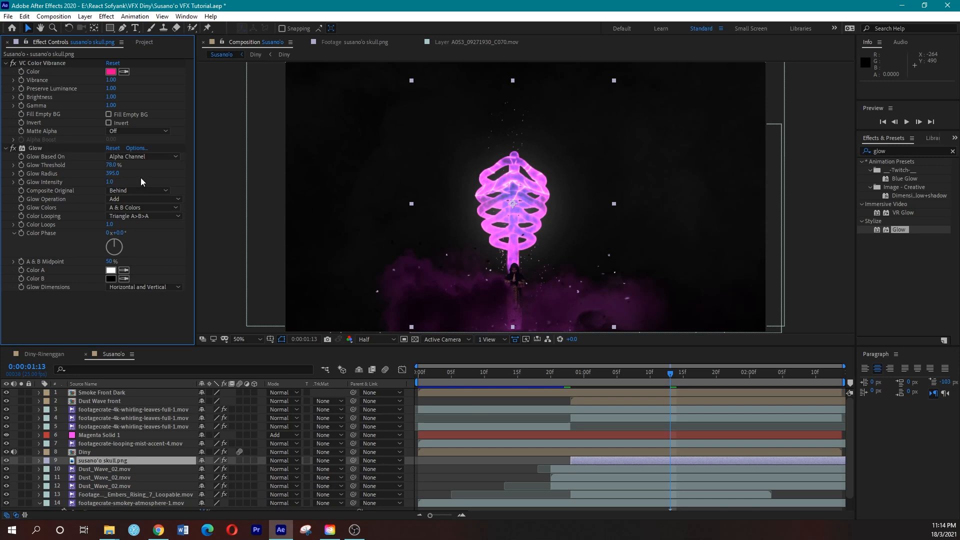
pyautogui.click(110, 273)
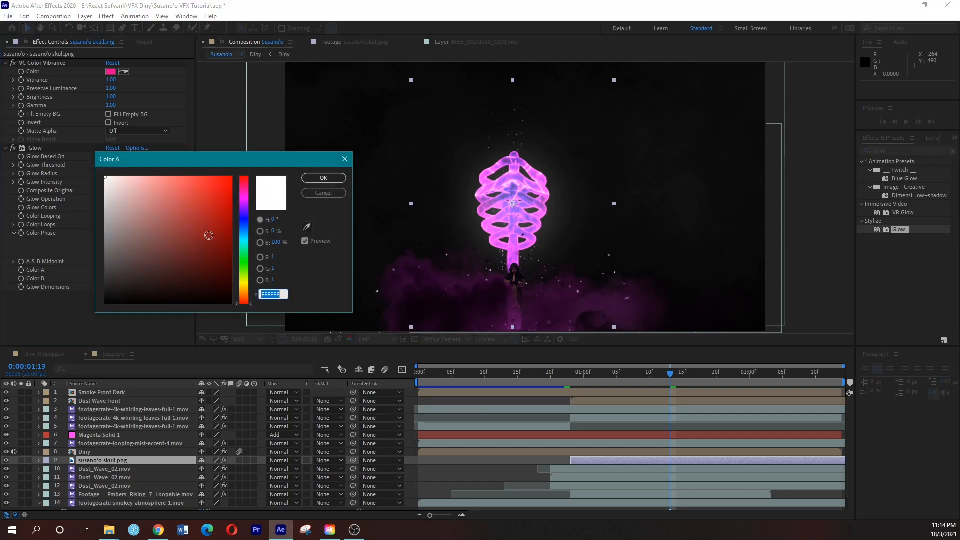
pyautogui.moveTo(245, 217); pyautogui.dragTo(245, 199)
pyautogui.click(229, 189)
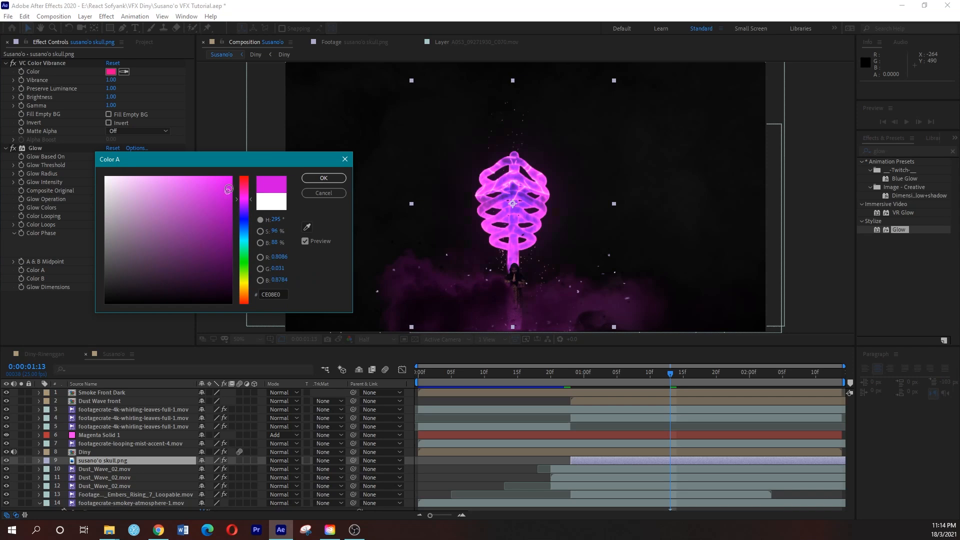
pyautogui.click(230, 180)
pyautogui.moveTo(230, 181); pyautogui.dragTo(232, 188)
pyautogui.click(323, 178)
# Set Color B of the susano'o skull.png layer's Glow to dark purple 420068
pyautogui.click(111, 279)
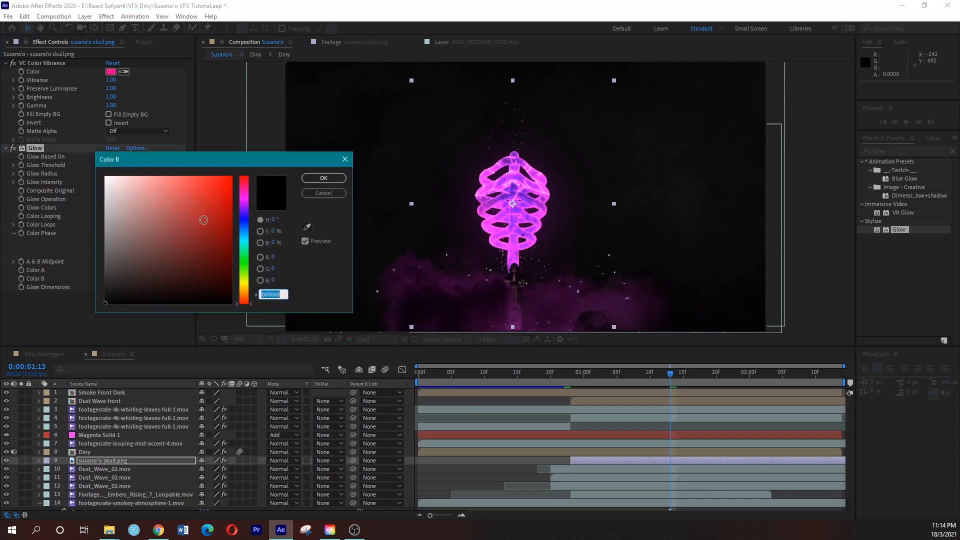
pyautogui.click(245, 203)
pyautogui.click(229, 222)
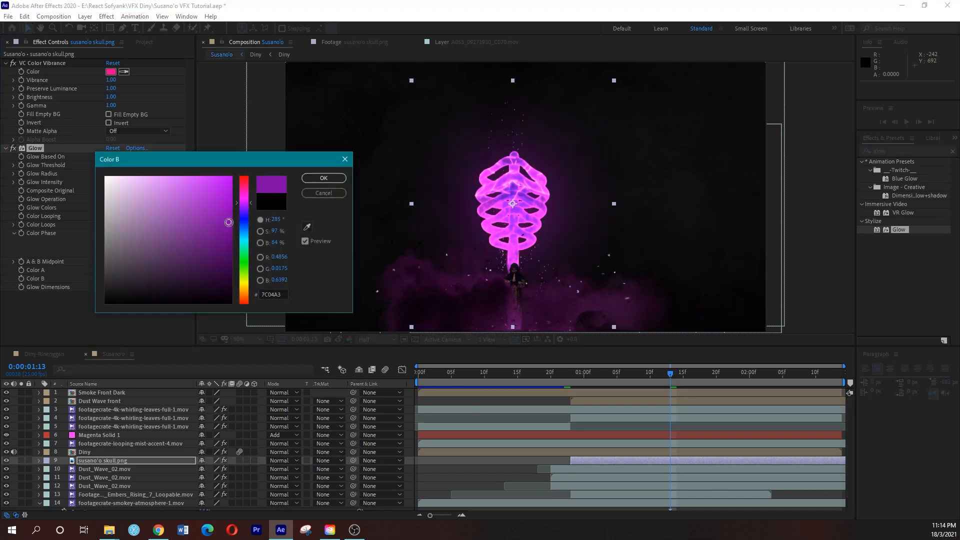
pyautogui.moveTo(223, 212); pyautogui.dragTo(231, 252)
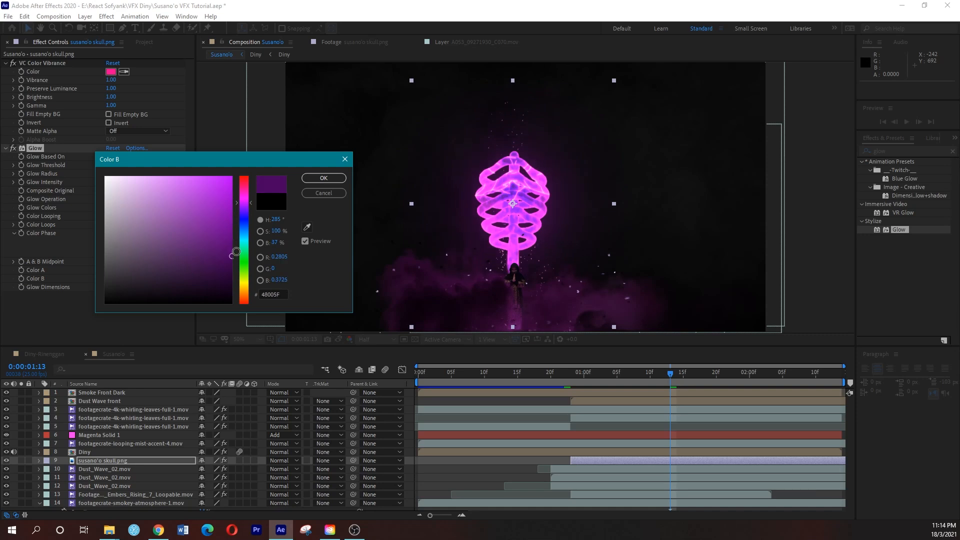
pyautogui.click(245, 196)
pyautogui.moveTo(245, 193); pyautogui.dragTo(245, 209)
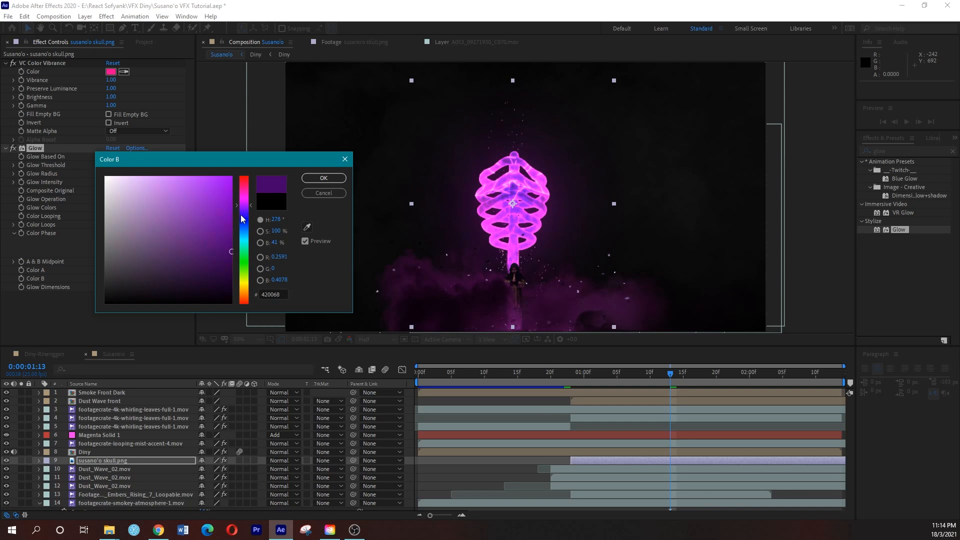
pyautogui.click(323, 178)
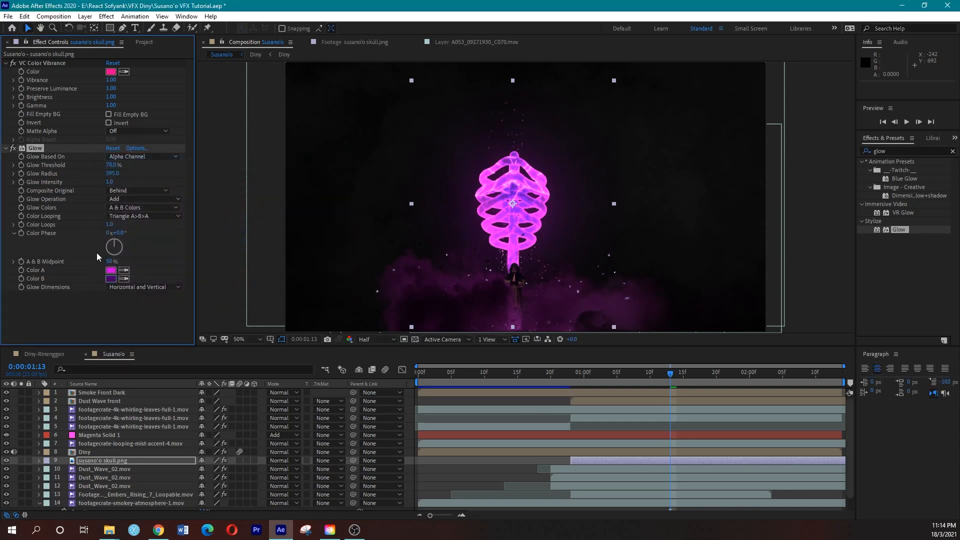
# Set the Glow threshold to 36.9% and switch the Glow off and on to compare the result
pyautogui.moveTo(111, 165)
pyautogui.mouseDown()
pyautogui.moveTo(198, 166)
pyautogui.moveTo(68, 165)
pyautogui.moveTo(112, 165)
pyautogui.moveTo(114, 184)
pyautogui.moveTo(164, 183)
pyautogui.moveTo(89, 181)
pyautogui.moveTo(108, 181)
pyautogui.mouseUp()
pyautogui.click(11, 149)
pyautogui.click(12, 149)
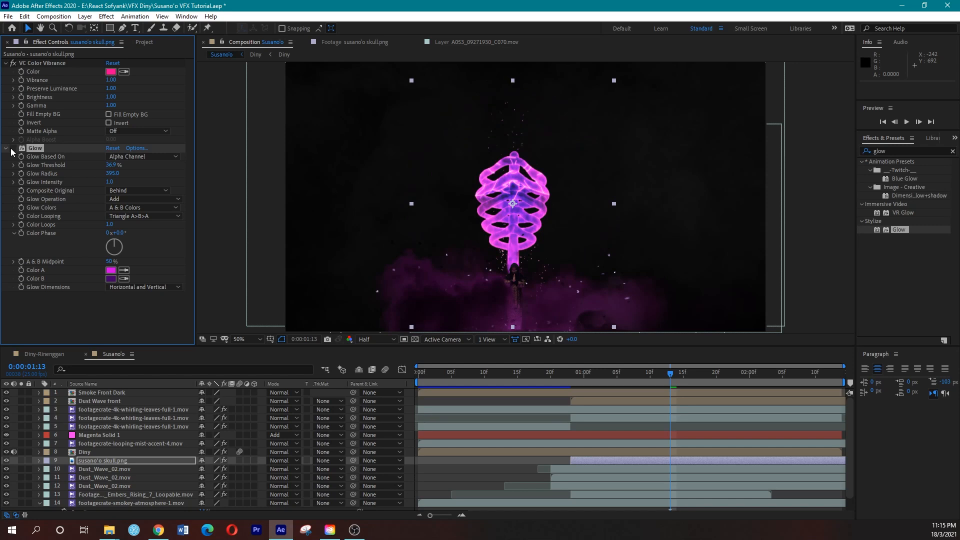
pyautogui.click(12, 149)
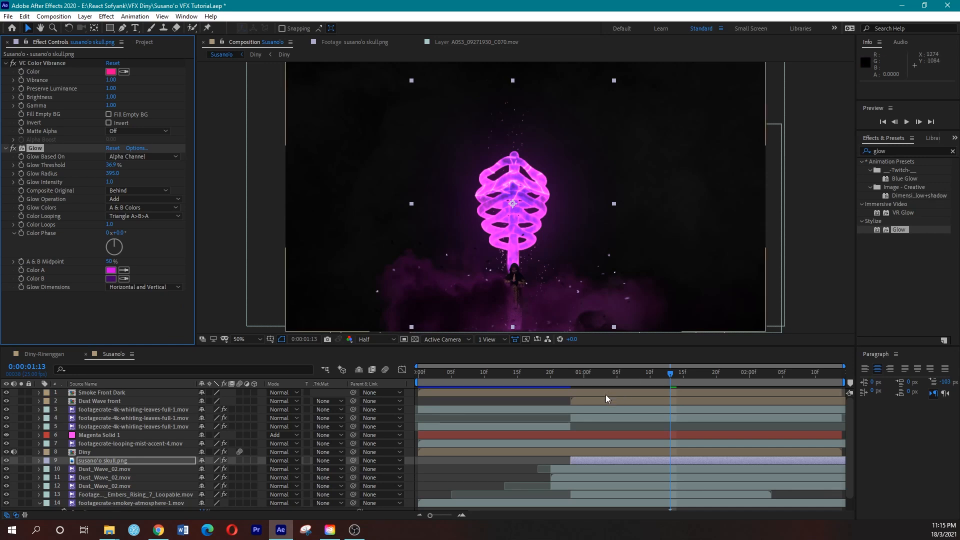
# At 0:00:00:23, reveal the Position and Scale properties of the susano'o skull.png layer
pyautogui.click(568, 382)
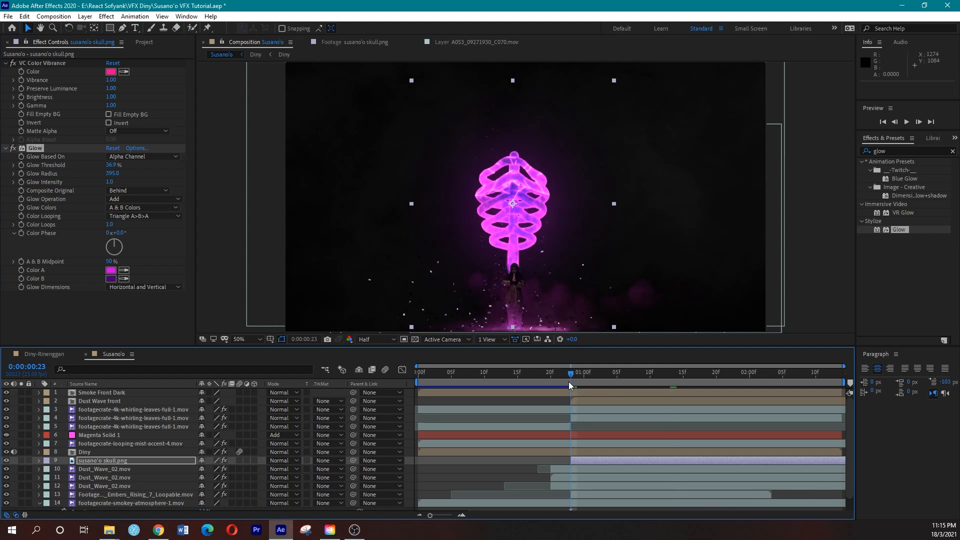
pyautogui.click(595, 460)
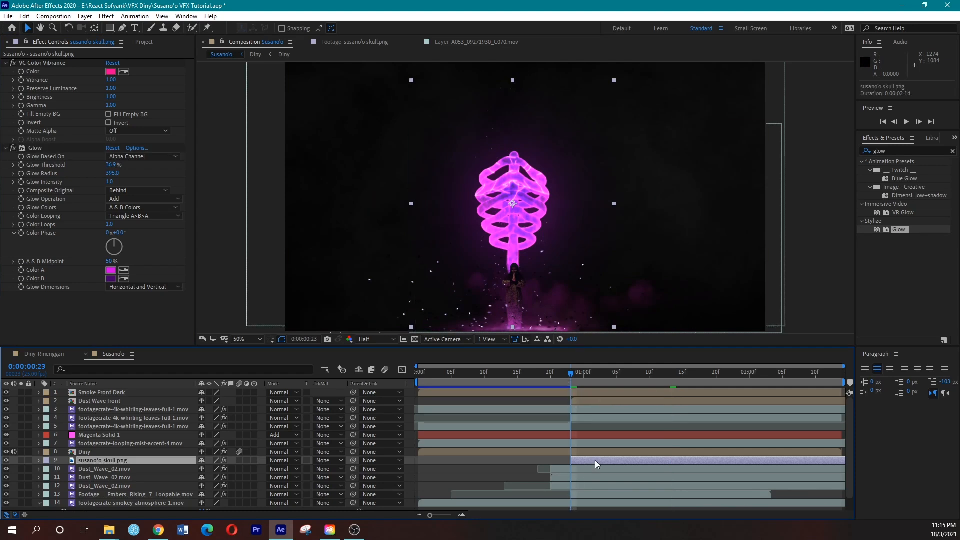
pyautogui.press('p')
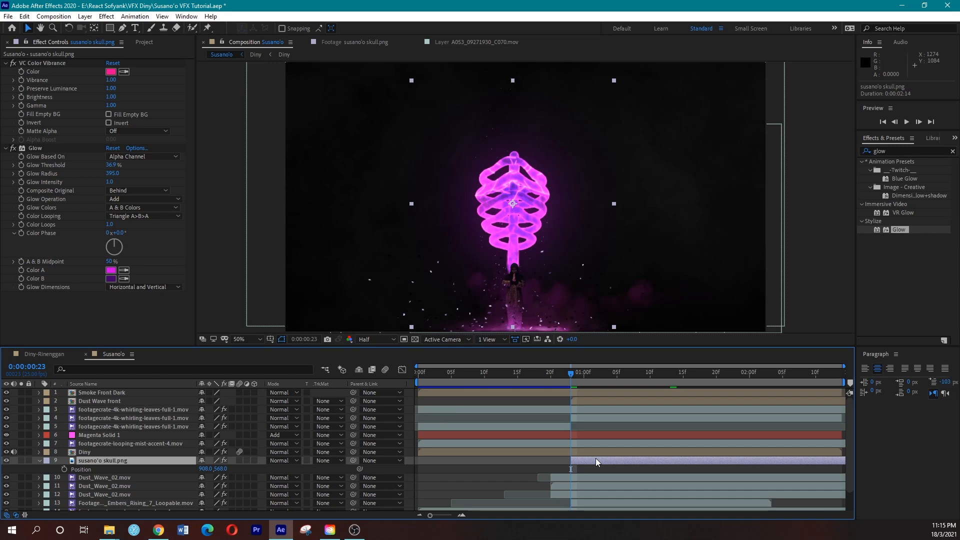
pyautogui.hotkey('shift', 's')
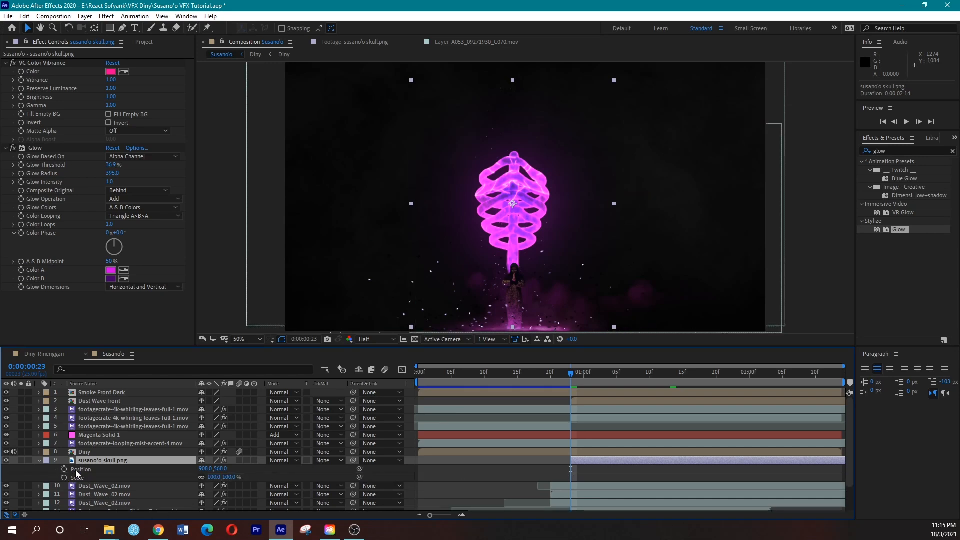
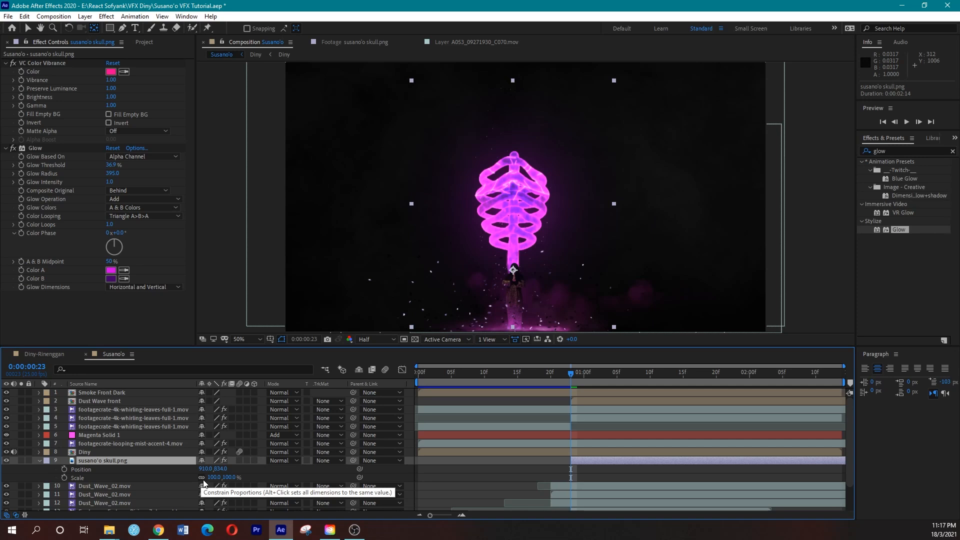
pyautogui.moveTo(228, 478); pyautogui.dragTo(289, 467)
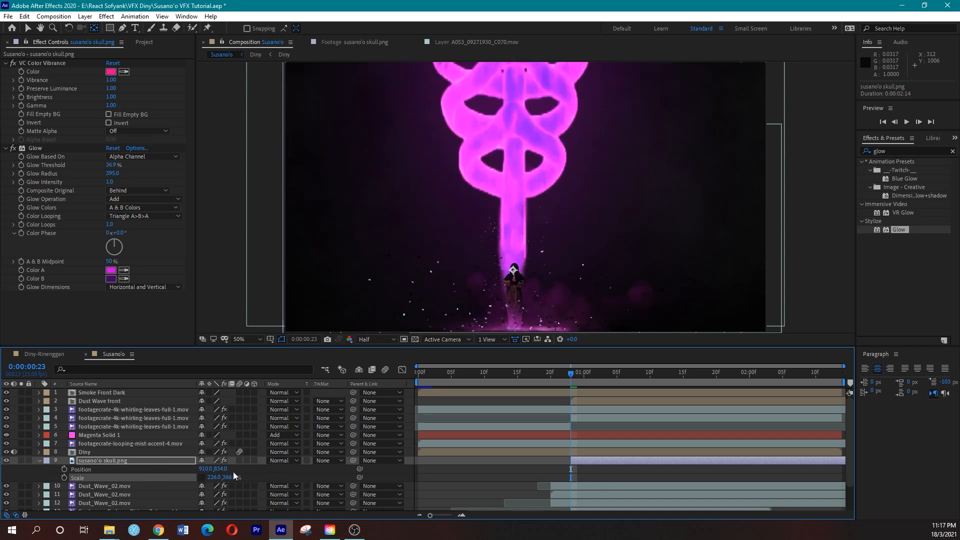
pyautogui.hotkey('ctrl', 'z')
pyautogui.hotkey('ctrl', 'z')
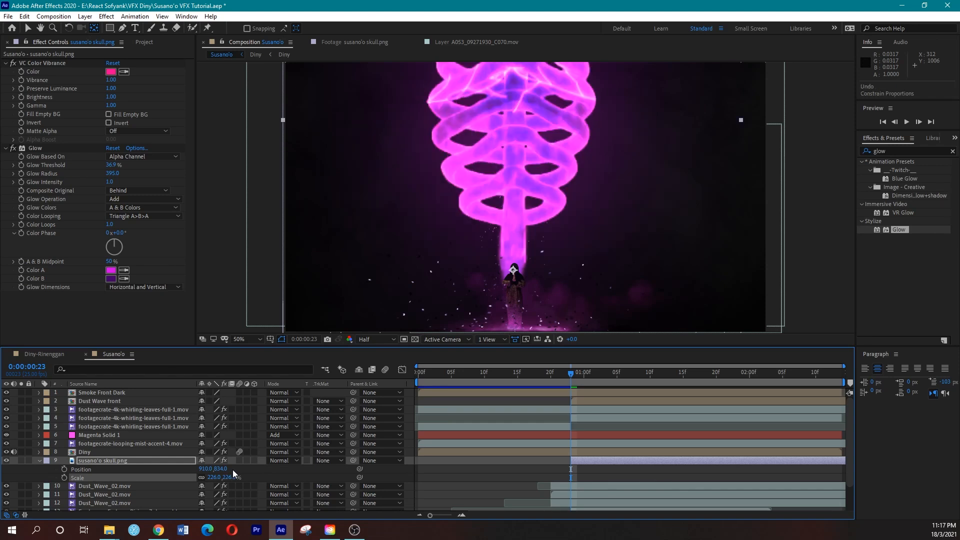
pyautogui.hotkey('ctrl', 'z')
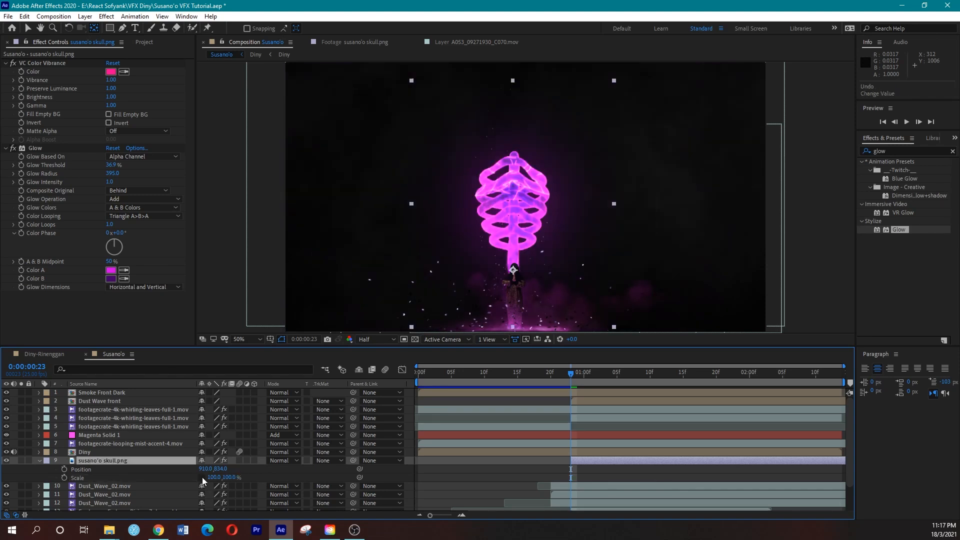
# Add Position and Scale keyframes to the susano'o skull.png layer and move both to 0:00:01:14
pyautogui.click(65, 478)
pyautogui.click(64, 470)
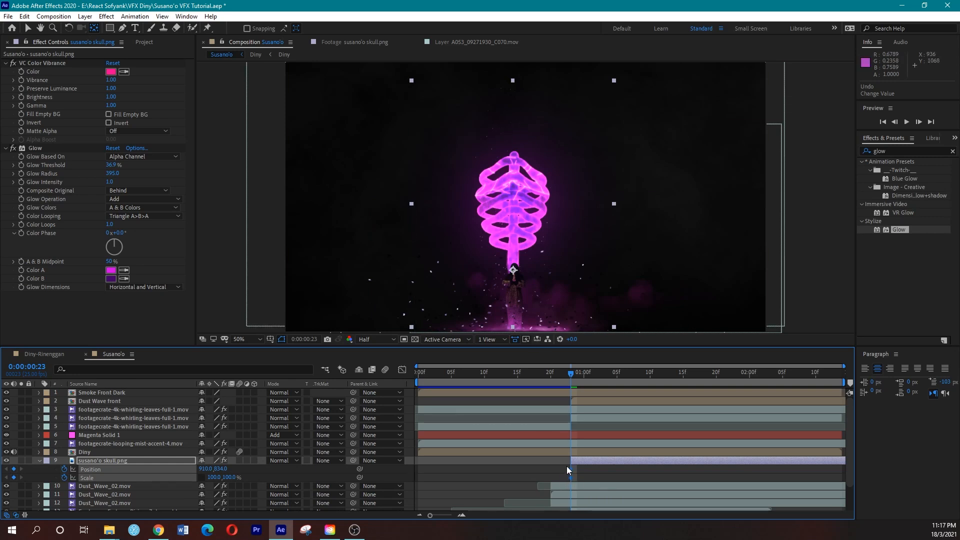
pyautogui.moveTo(571, 477); pyautogui.dragTo(660, 478)
pyautogui.moveTo(649, 373); pyautogui.dragTo(599, 374)
pyautogui.moveTo(655, 469); pyautogui.dragTo(673, 466)
pyautogui.moveTo(661, 383); pyautogui.dragTo(674, 385)
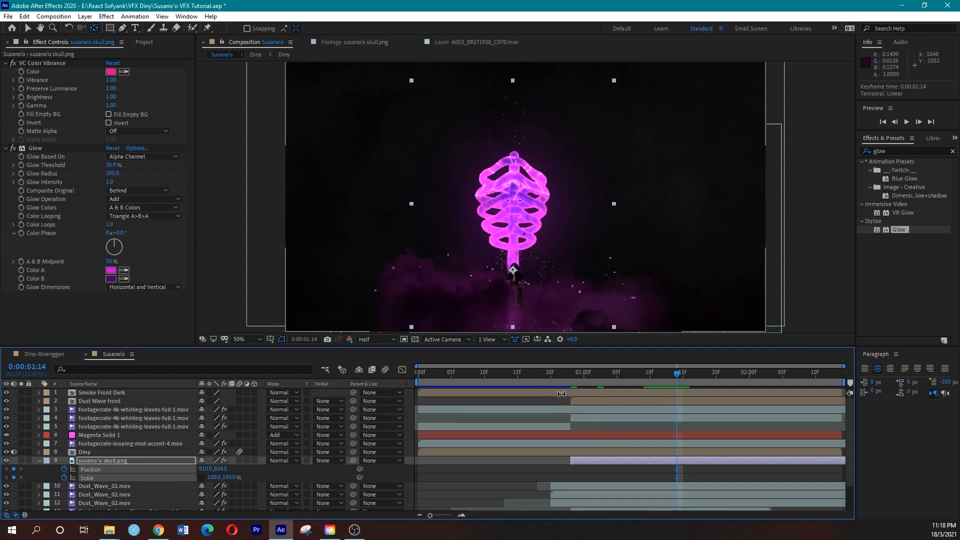
# At 0:00:00:23, set the susano'o skull.png layer's vertical scale to 0% while keeping its horizontal scale at 100%
pyautogui.moveTo(603, 380); pyautogui.dragTo(573, 383)
pyautogui.moveTo(233, 477); pyautogui.dragTo(175, 477)
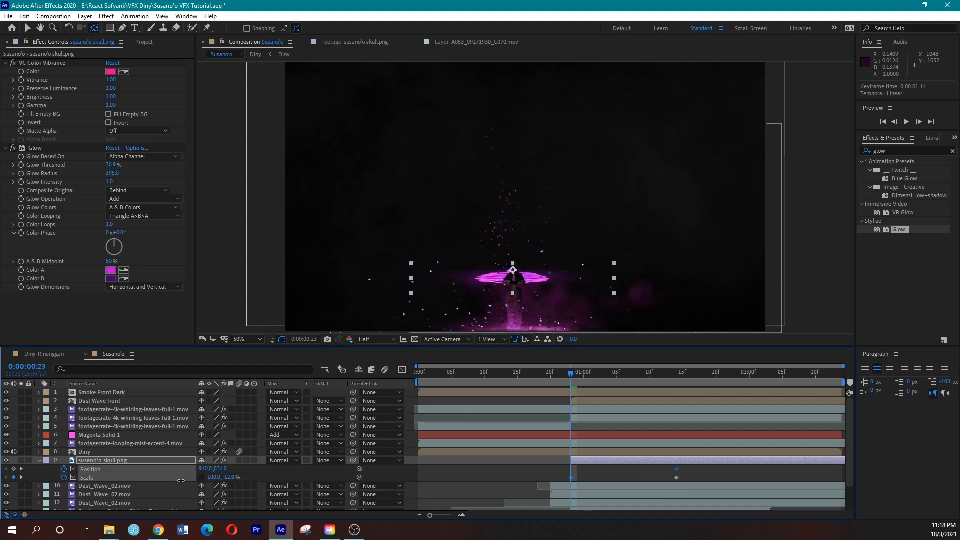
pyautogui.click(230, 477)
pyautogui.write('0')
pyautogui.press('Return')
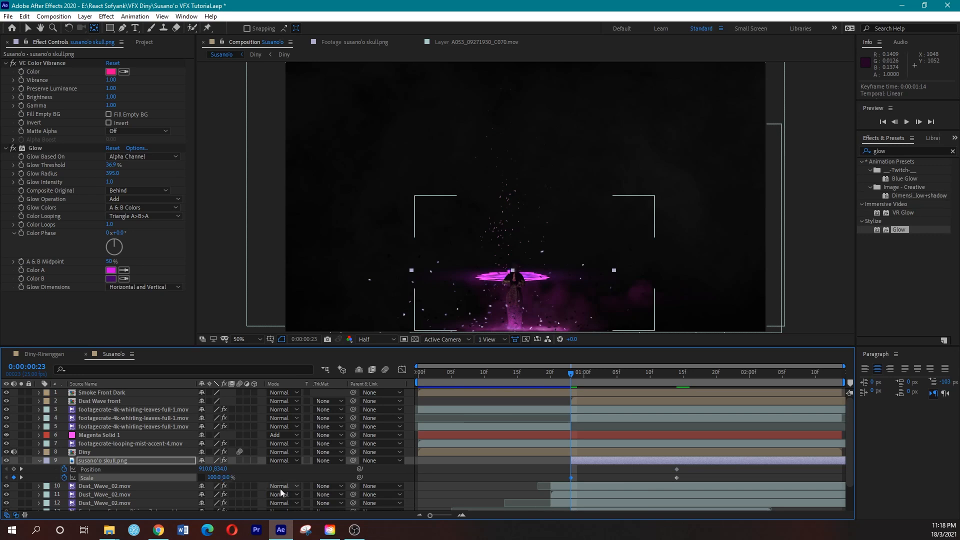
# Preview the skeleton's rise from around 0:00:00:22 to check the speed of the scale animation
pyautogui.moveTo(575, 377)
pyautogui.mouseDown()
pyautogui.moveTo(702, 378)
pyautogui.moveTo(566, 380)
pyautogui.mouseUp()
pyautogui.press('space')
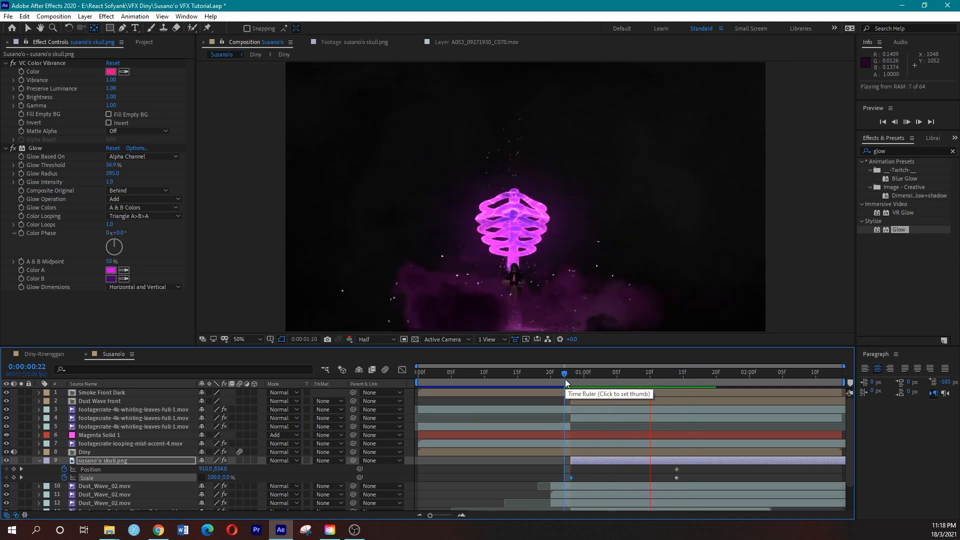
pyautogui.press('space')
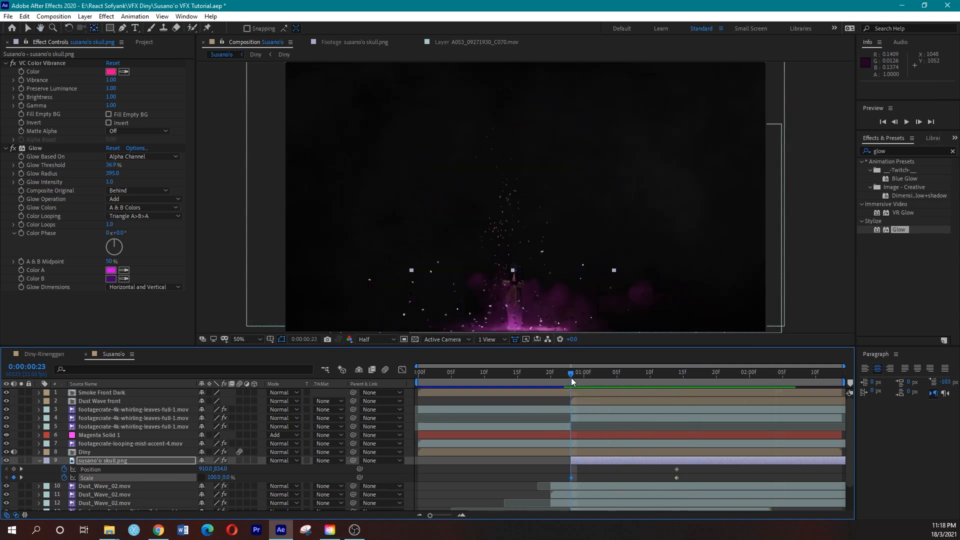
pyautogui.click(574, 372)
pyautogui.press('space')
pyautogui.moveTo(574, 371); pyautogui.dragTo(679, 374)
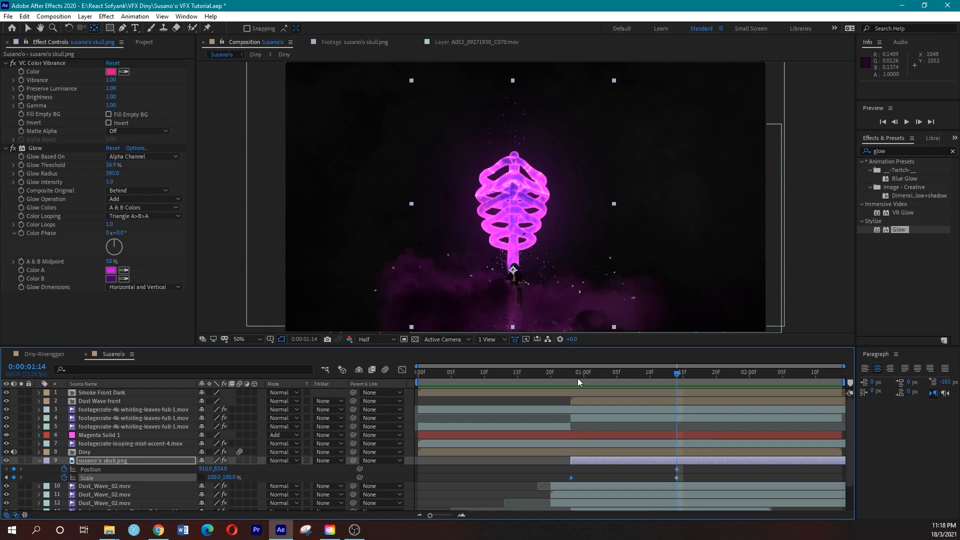
pyautogui.moveTo(575, 372); pyautogui.dragTo(572, 375)
pyautogui.press('space')
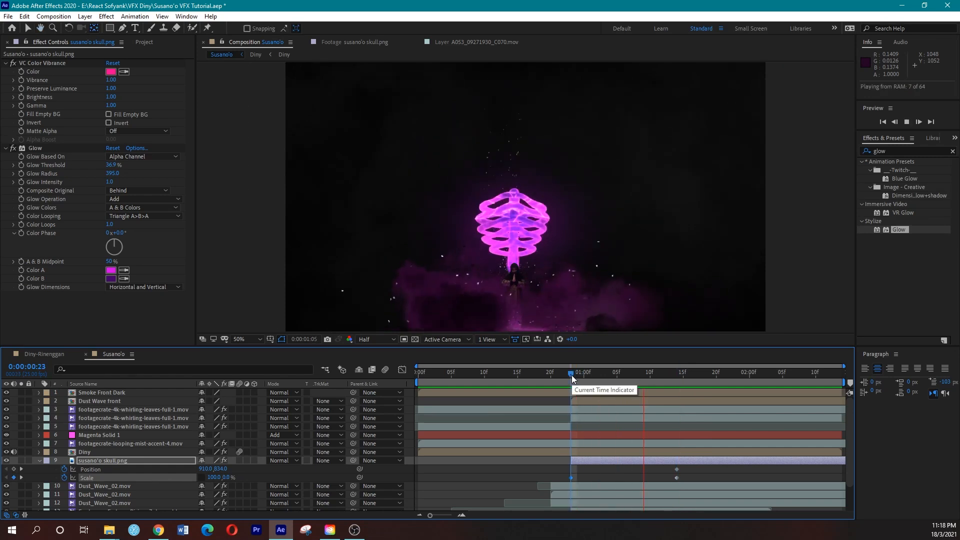
pyautogui.press('space')
# Move the skull layer's ending Position and Scale keyframes to 0:00:01:05 and preview the faster rise
pyautogui.moveTo(573, 375); pyautogui.dragTo(628, 380)
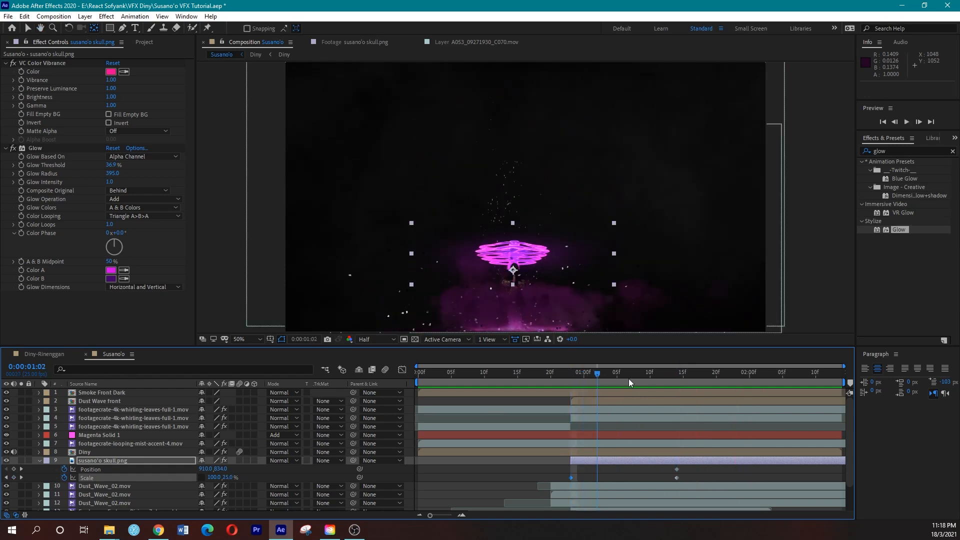
pyautogui.moveTo(669, 467); pyautogui.dragTo(617, 480)
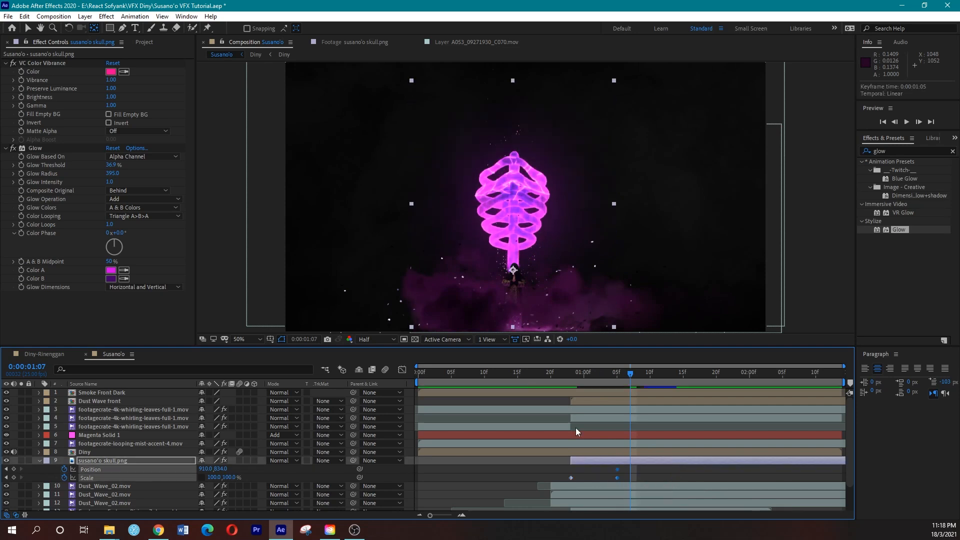
pyautogui.click(555, 377)
pyautogui.press('space')
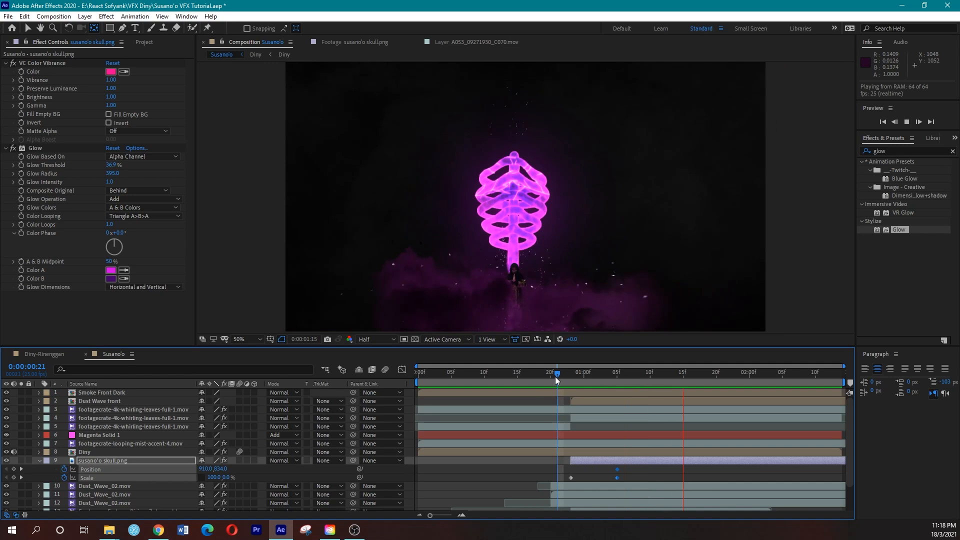
pyautogui.press('space')
pyautogui.press('space')
pyautogui.press('space')
# Move the skull layer's ending Position and Scale keyframes to 0:00:01:07 and preview the timing
pyautogui.moveTo(619, 469); pyautogui.dragTo(630, 469)
pyautogui.click(558, 383)
pyautogui.press('space')
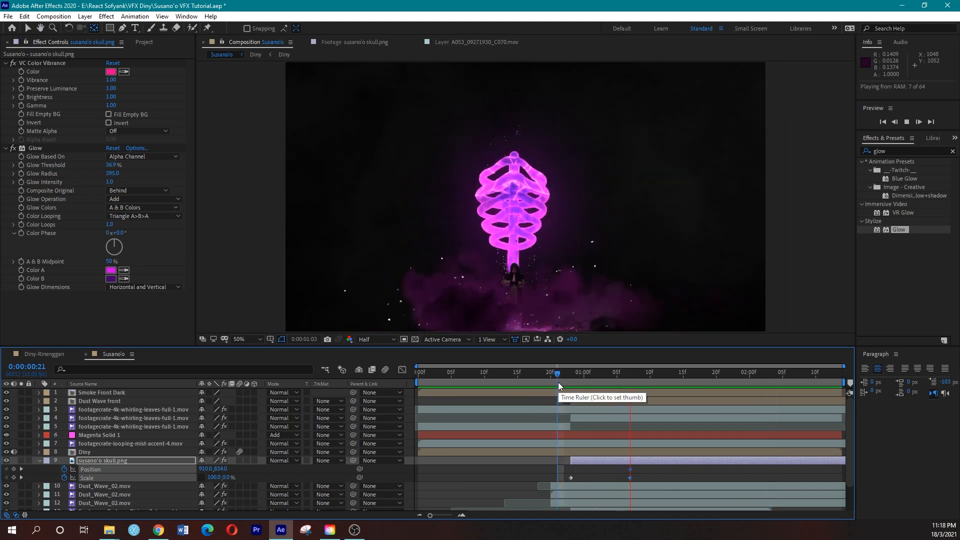
pyautogui.press('space')
pyautogui.moveTo(560, 377)
pyautogui.mouseDown()
pyautogui.moveTo(626, 383)
pyautogui.moveTo(547, 378)
pyautogui.mouseUp()
pyautogui.press('space')
pyautogui.press('space')
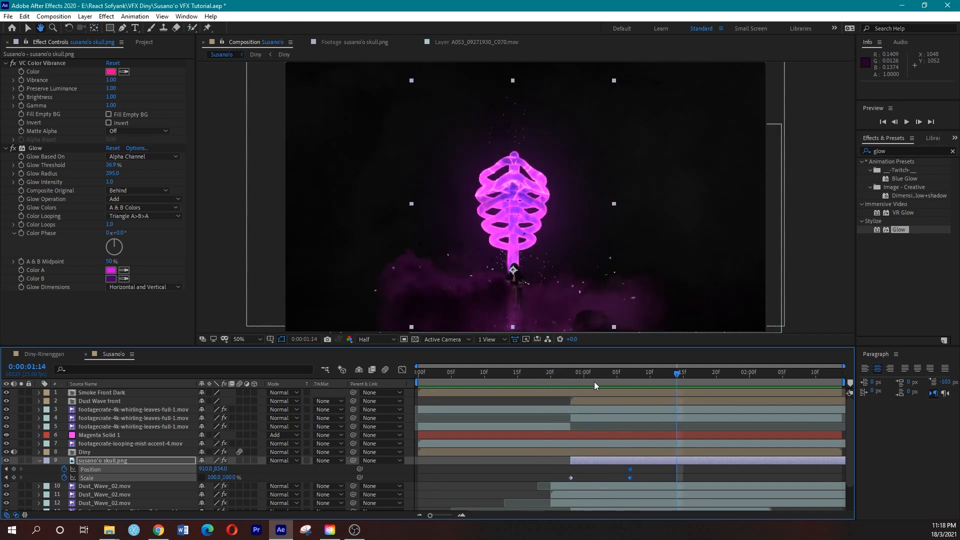
pyautogui.click(629, 380)
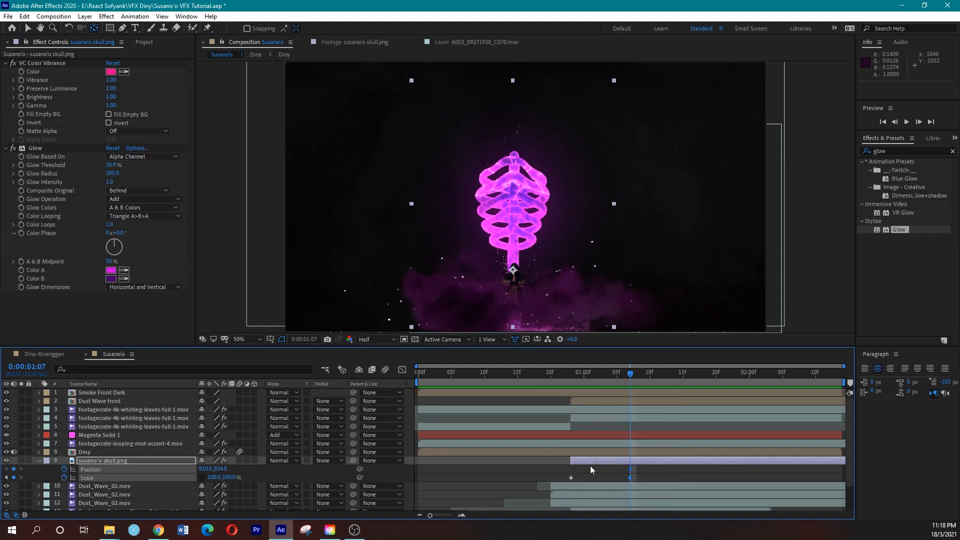
pyautogui.click(65, 470)
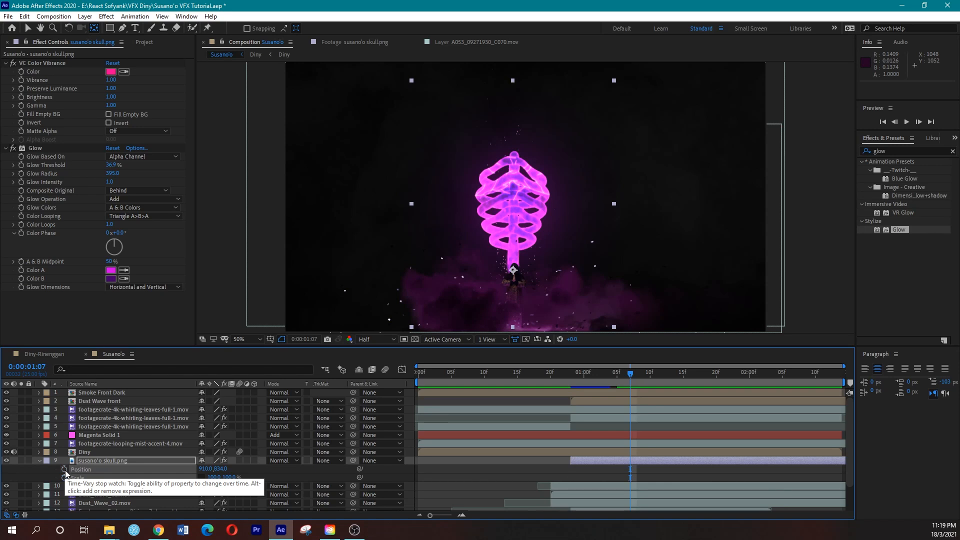
pyautogui.click(46, 475)
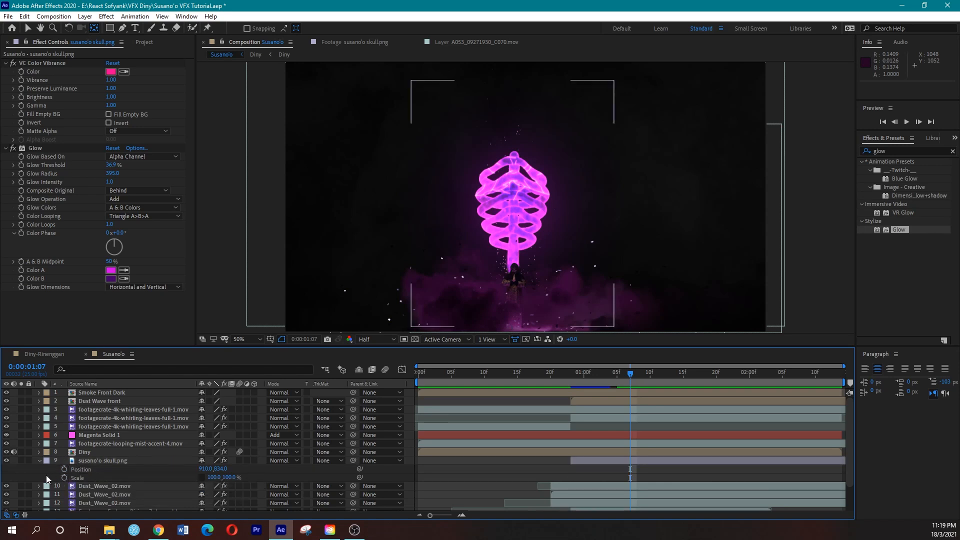
pyautogui.hotkey('ctrl', 'z')
# Remove the Position animation from the susano'o skull.png layer, keep its Scale keyframes, and check the motion up to 0:00:01:07
pyautogui.click(54, 473)
pyautogui.click(91, 468)
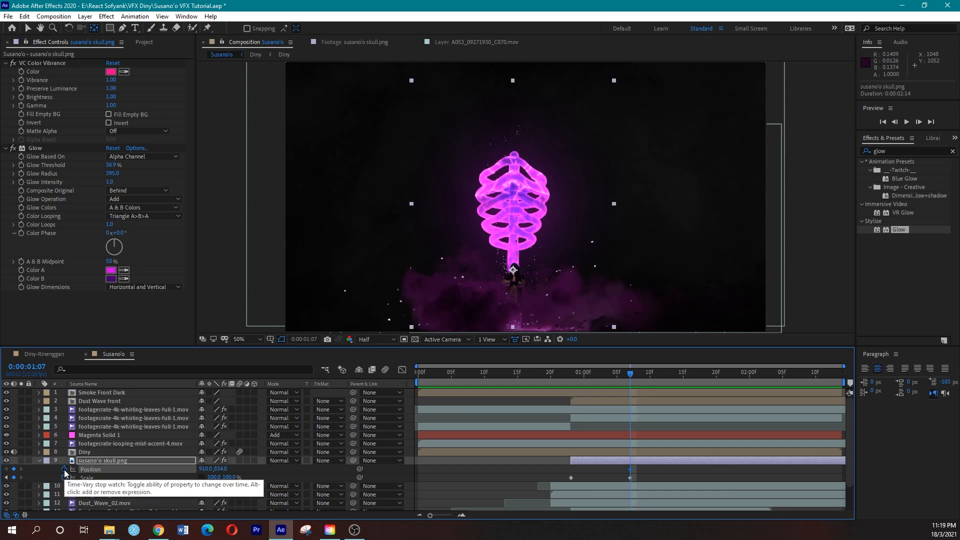
pyautogui.click(64, 469)
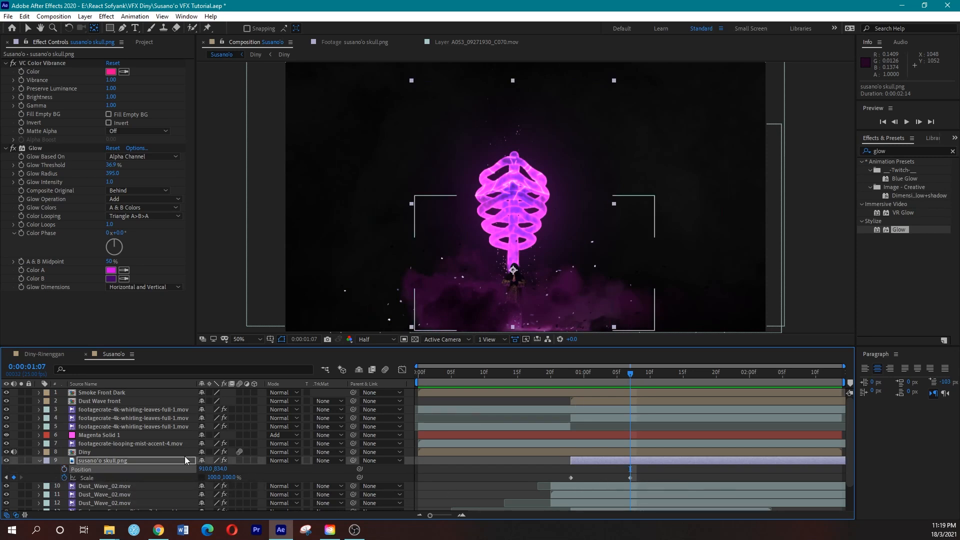
pyautogui.press('u')
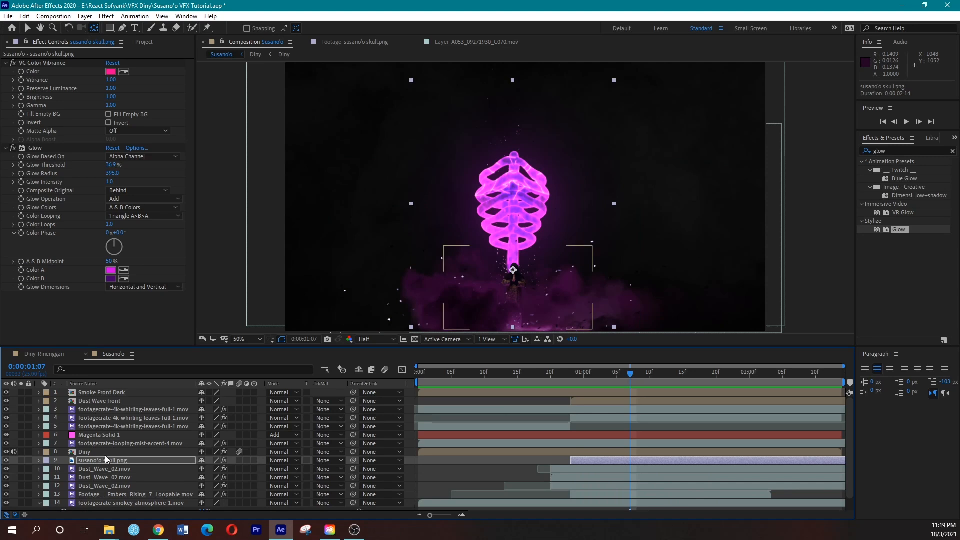
pyautogui.press('u')
pyautogui.moveTo(568, 382); pyautogui.dragTo(631, 382)
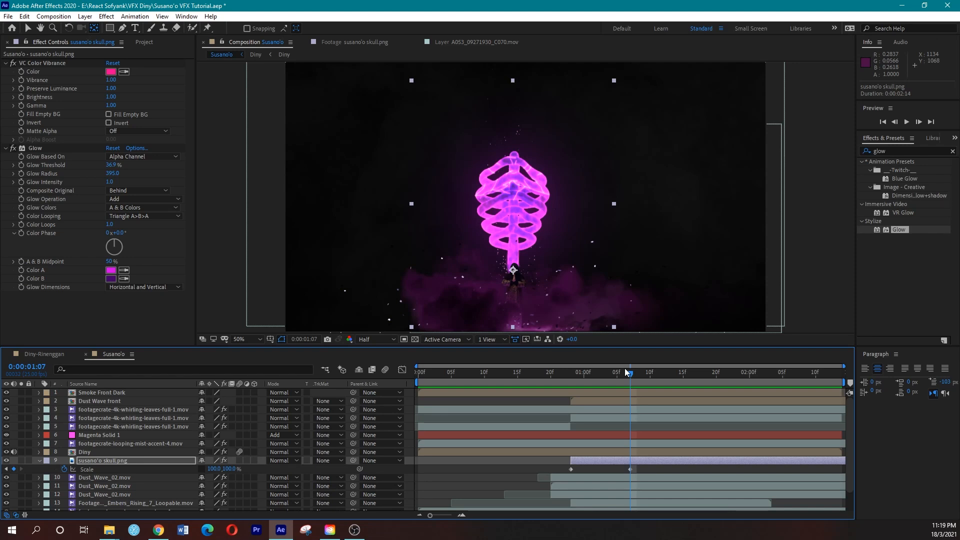
pyautogui.click(29, 31)
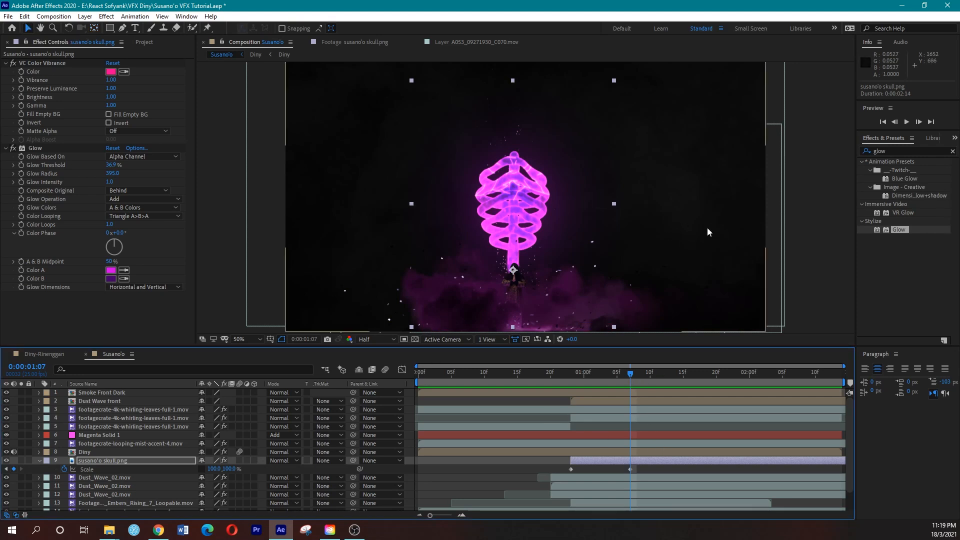
# Ease into the skull layer's ending Scale keyframe at 0:00:01:07 and preview the rise from around 0:00:00:21
pyautogui.click(630, 469)
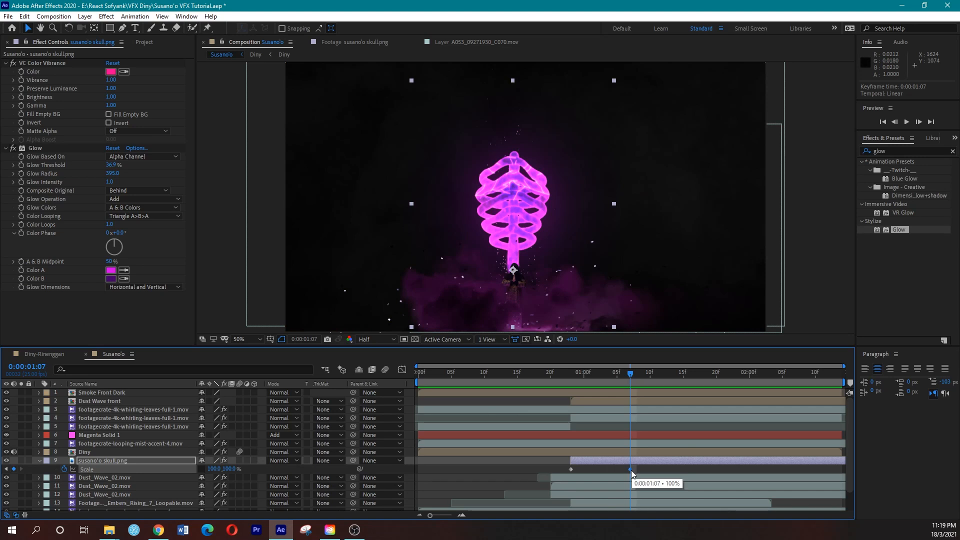
pyautogui.press('F9')
pyautogui.click(625, 381)
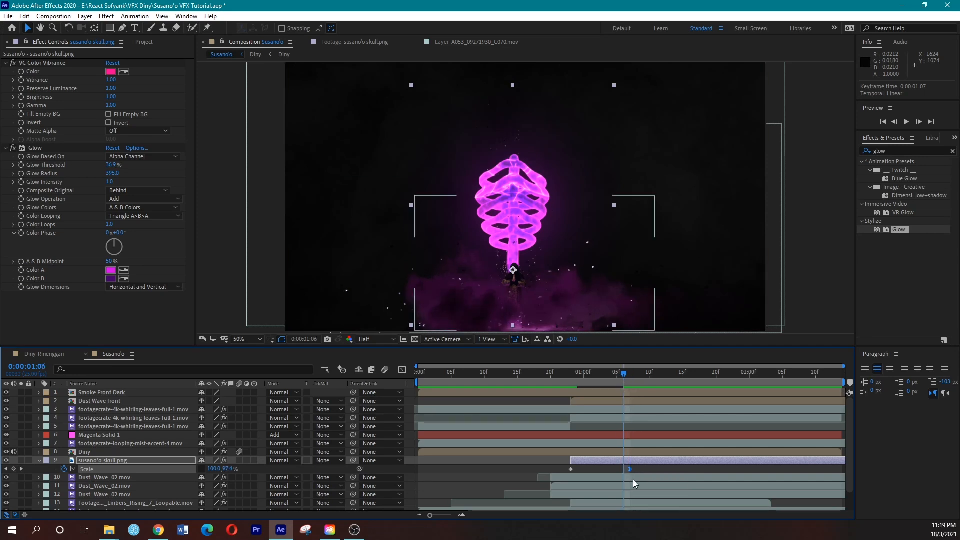
pyautogui.click(563, 381)
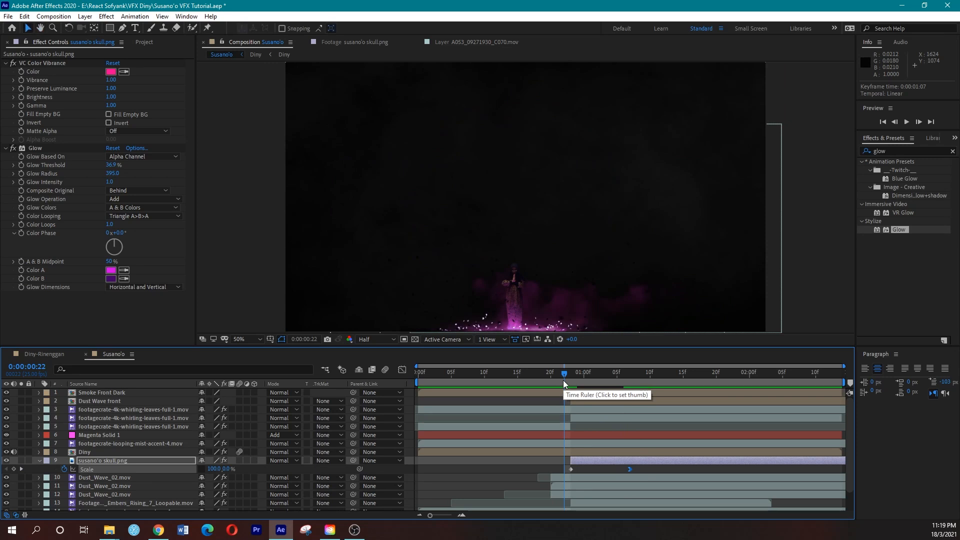
pyautogui.press('space')
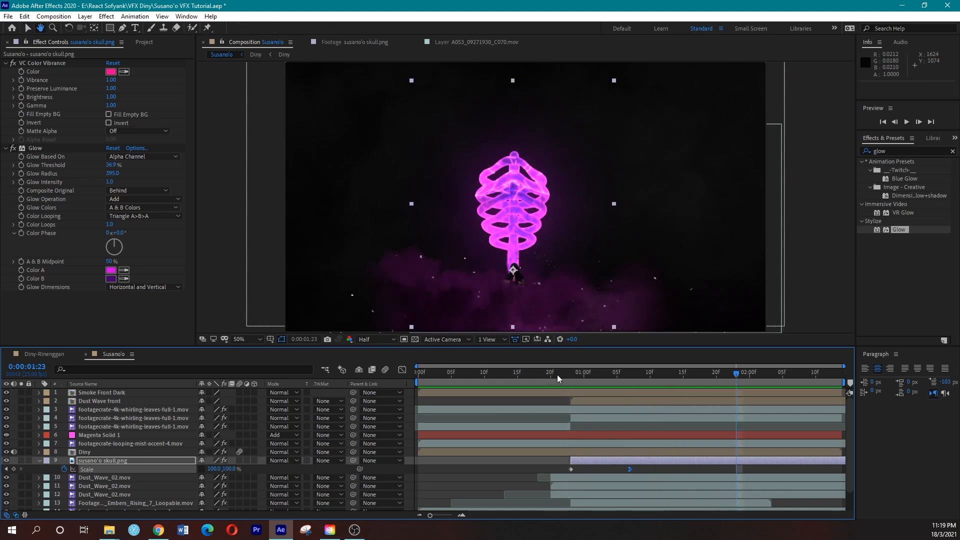
pyautogui.click(558, 374)
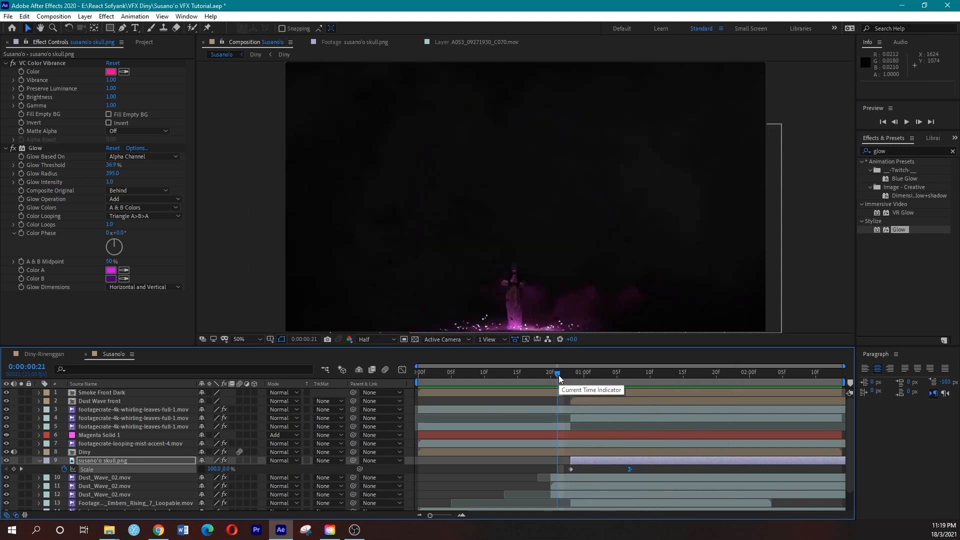
pyautogui.press('space')
pyautogui.press('space')
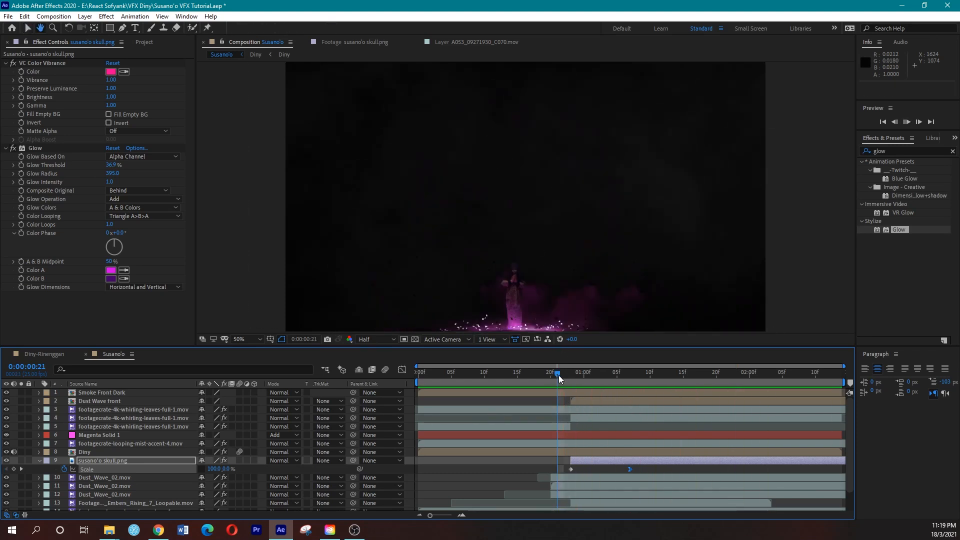
pyautogui.press('space')
# Apply Easy Ease Out to the skull layer's starting Scale keyframe at 0:00:00:23 and check the eased motion
pyautogui.click(571, 375)
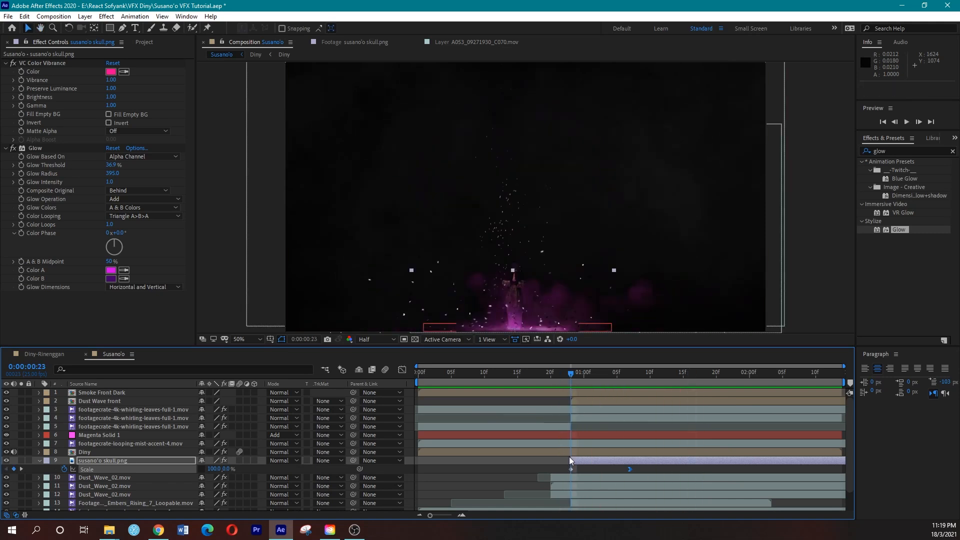
pyautogui.click(571, 469)
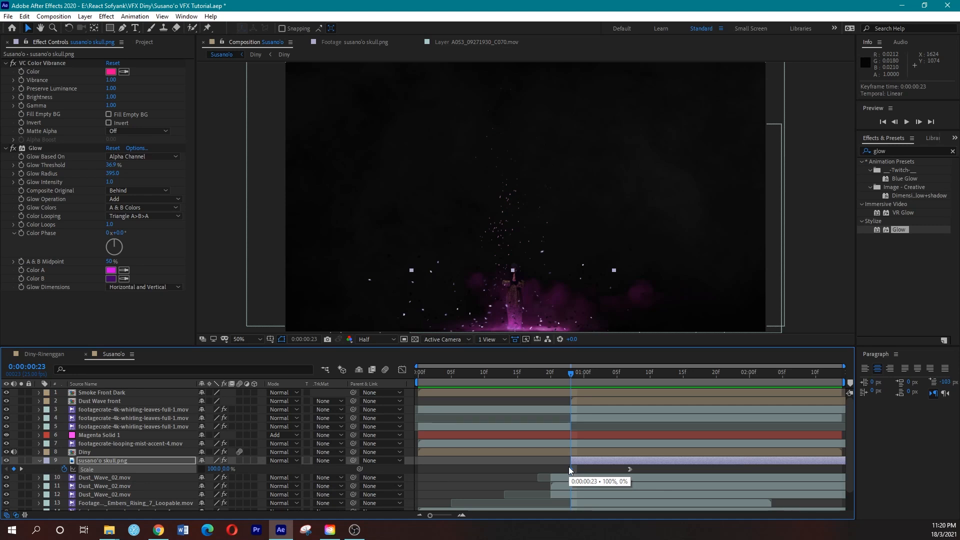
pyautogui.hotkey('ctrl', 'shift', 'F9')
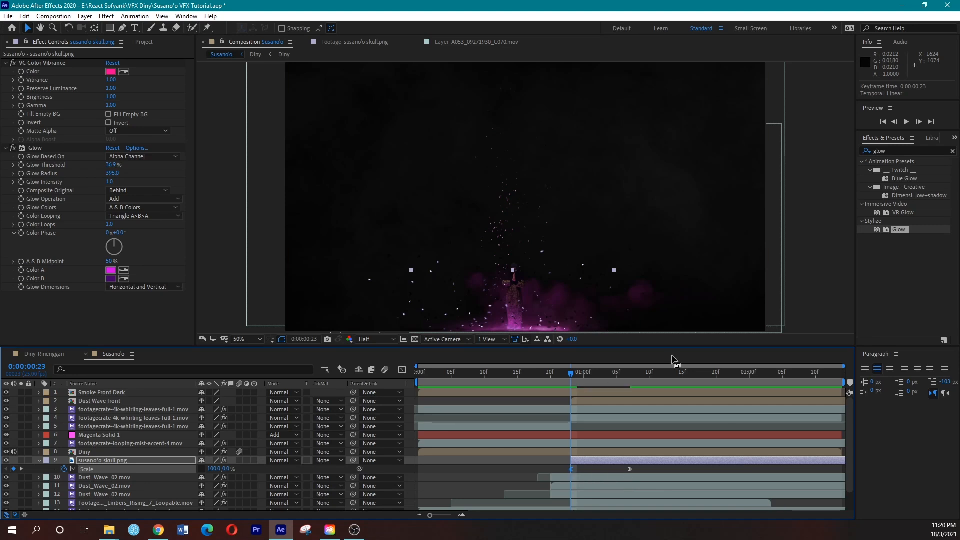
pyautogui.click(606, 391)
pyautogui.click(604, 377)
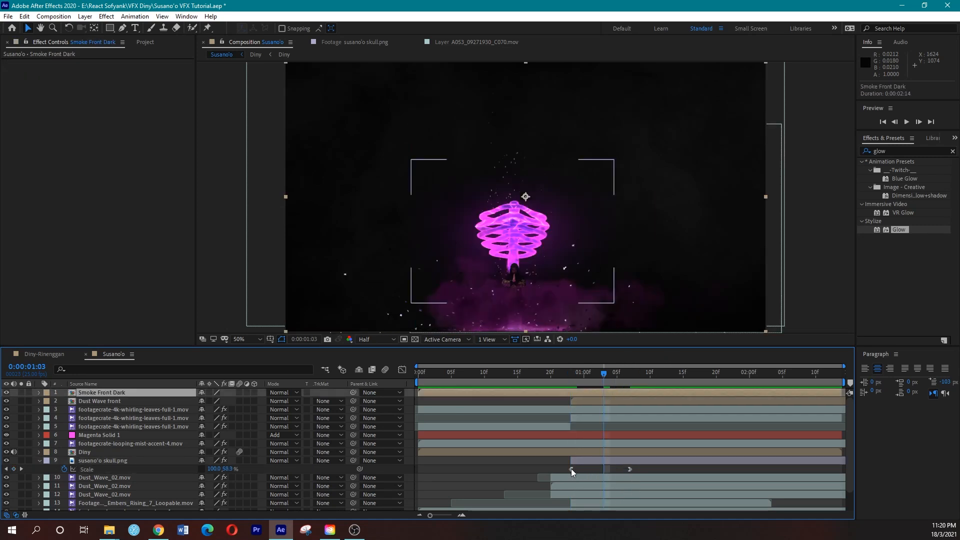
pyautogui.click(566, 379)
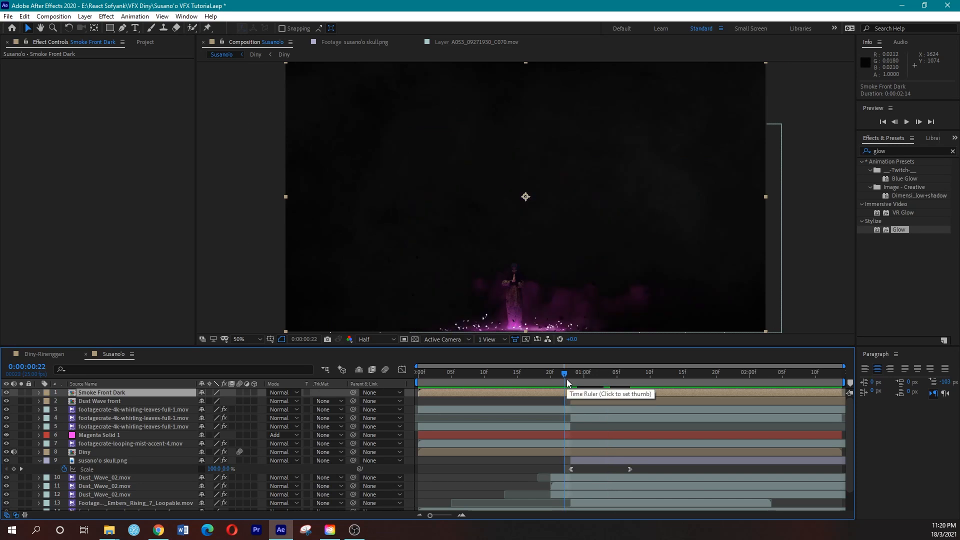
# Look over the easing options for the starting Scale keyframe and review the rise from 0:00:00:22 to 0:00:01:06
pyautogui.click(572, 471)
pyautogui.rightClick(572, 471)
pyautogui.moveTo(601, 464)
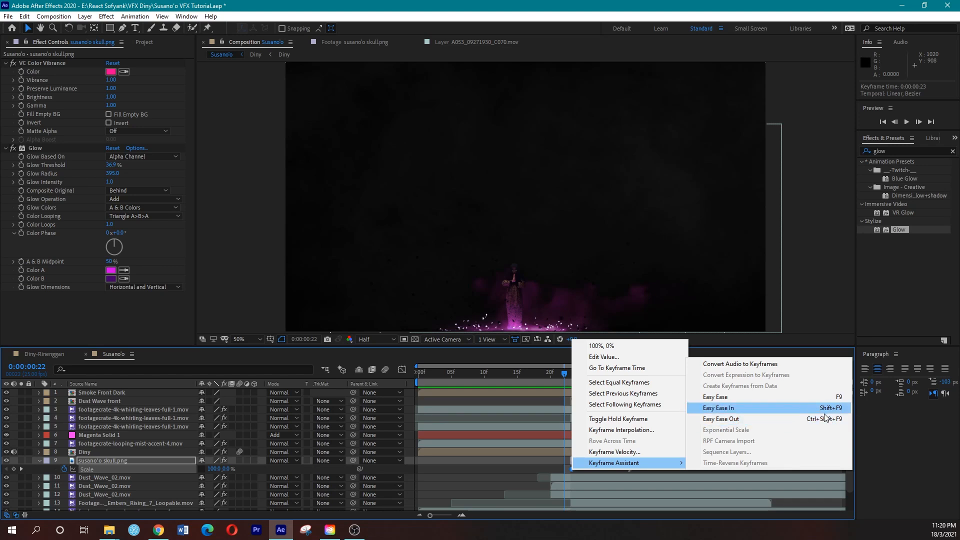
pyautogui.click(517, 466)
pyautogui.press('space')
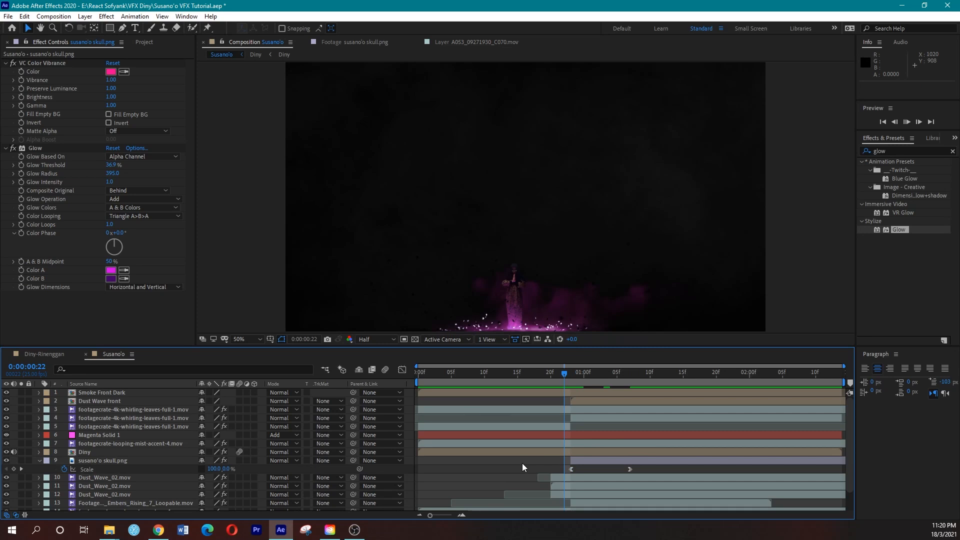
pyautogui.moveTo(566, 380); pyautogui.dragTo(617, 383)
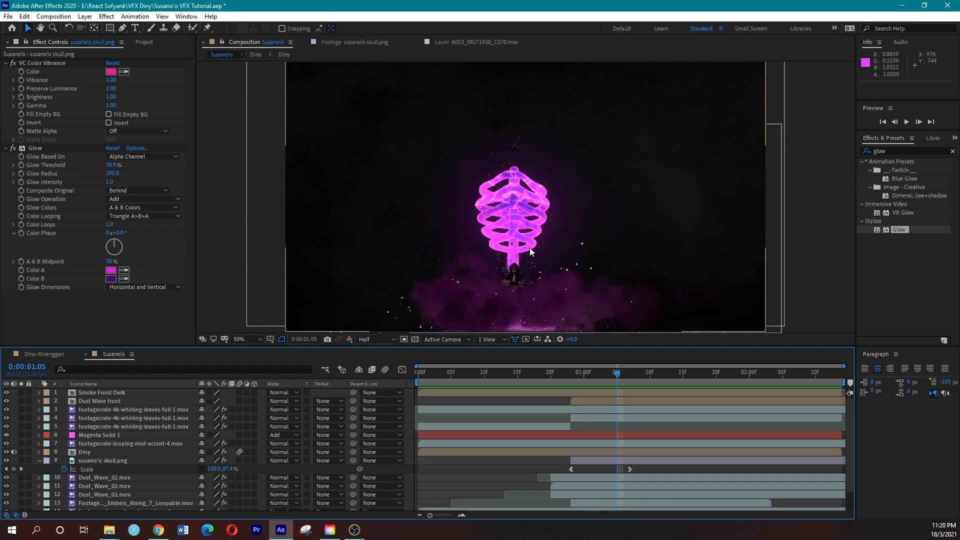
pyautogui.moveTo(572, 377); pyautogui.dragTo(623, 380)
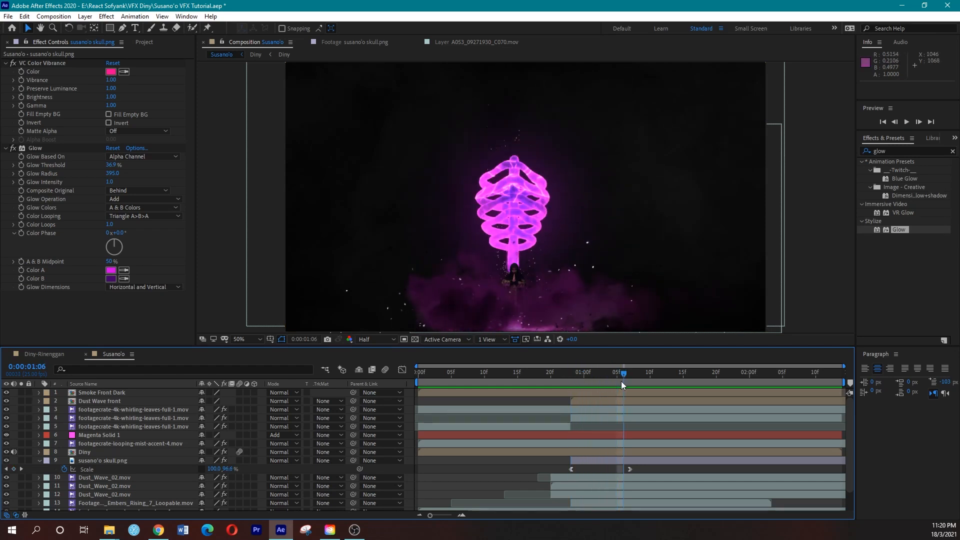
# Enable motion blur for the susano'o skull.png layer and the composition, and preview the rise from 0:00:00:22
pyautogui.click(601, 463)
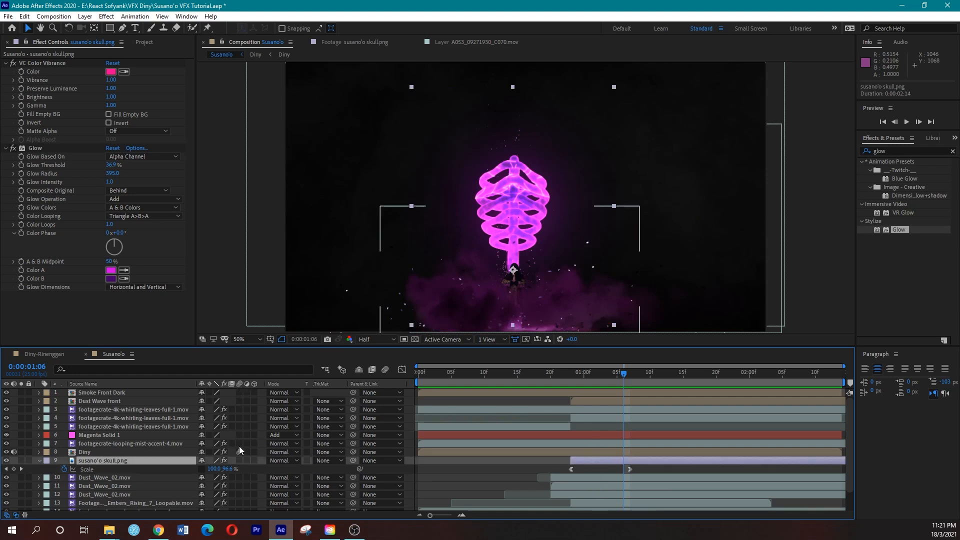
pyautogui.click(239, 460)
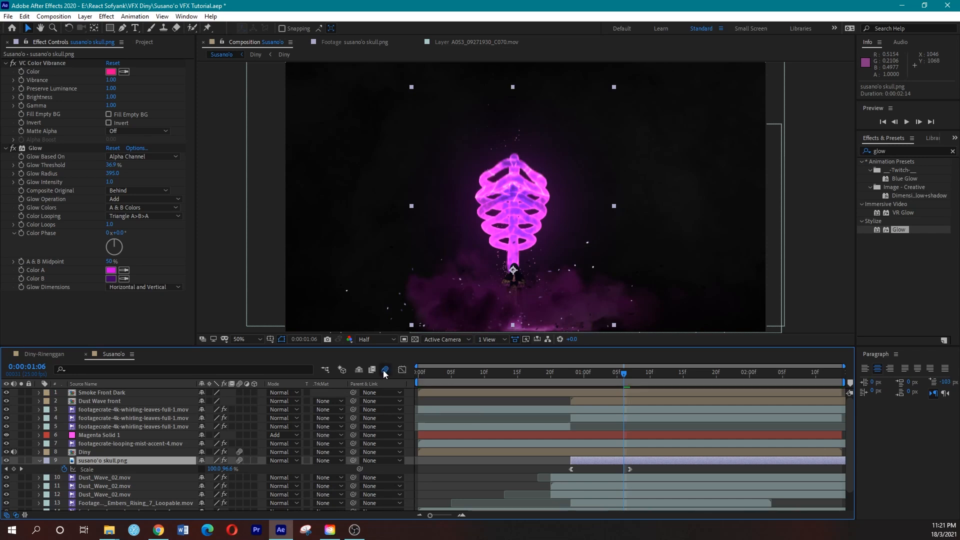
pyautogui.click(566, 376)
pyautogui.press('space')
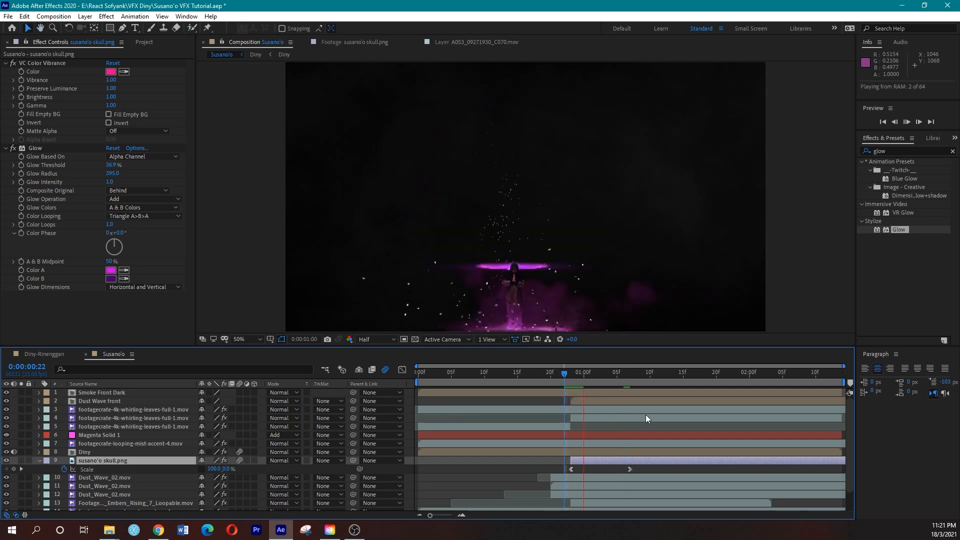
pyautogui.moveTo(573, 380); pyautogui.dragTo(597, 380)
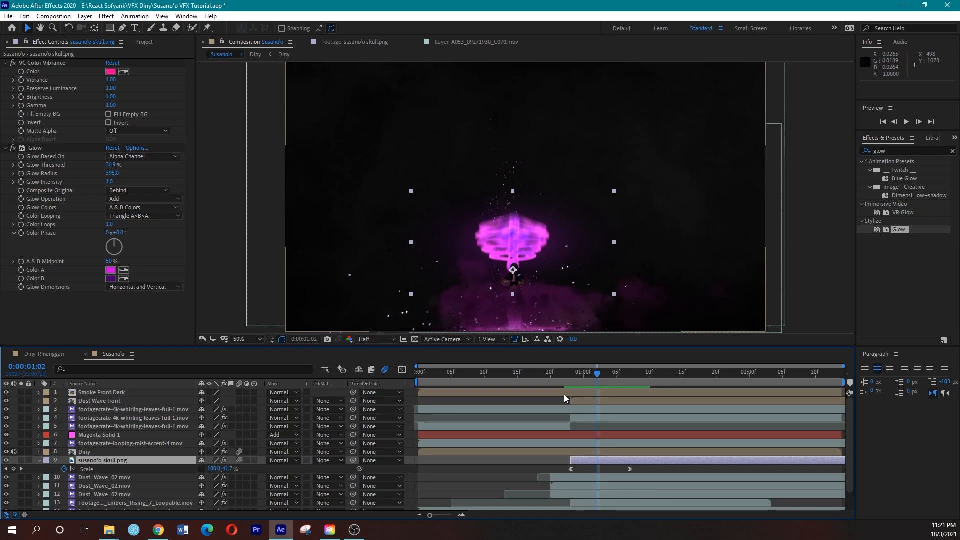
pyautogui.click(565, 382)
pyautogui.press('space')
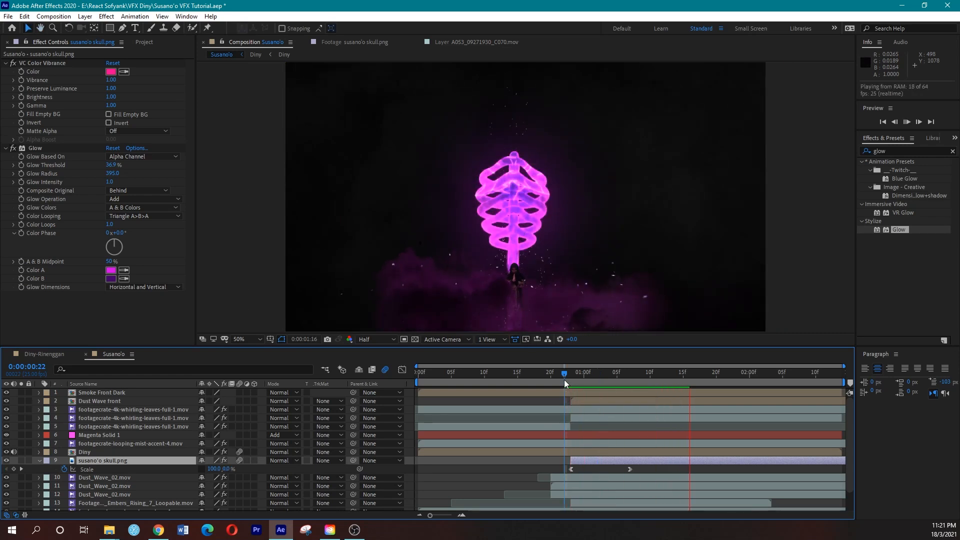
# Preview the whole composition from 0:00:00:00 and inspect the skeleton's motion blur around 0:00:01:02
pyautogui.click(419, 377)
pyautogui.press('space')
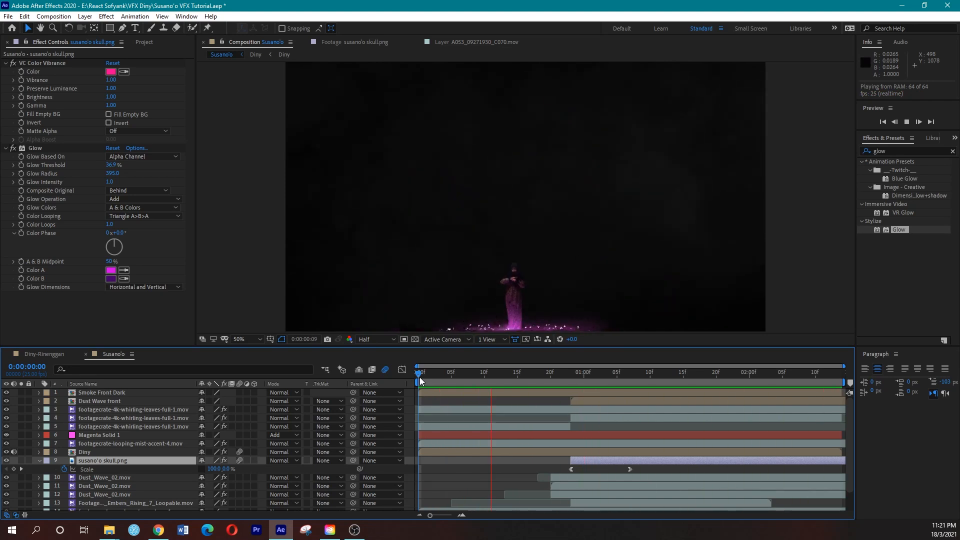
pyautogui.press('space')
pyautogui.click(594, 368)
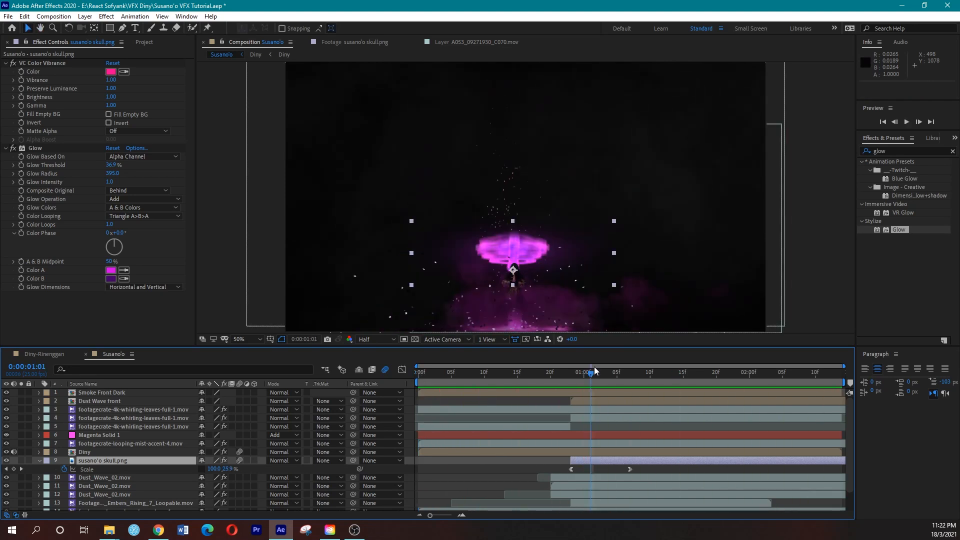
pyautogui.moveTo(589, 368)
pyautogui.mouseDown()
pyautogui.moveTo(560, 375)
pyautogui.moveTo(653, 378)
pyautogui.moveTo(554, 379)
pyautogui.moveTo(598, 377)
pyautogui.mouseUp()
pyautogui.press('h')
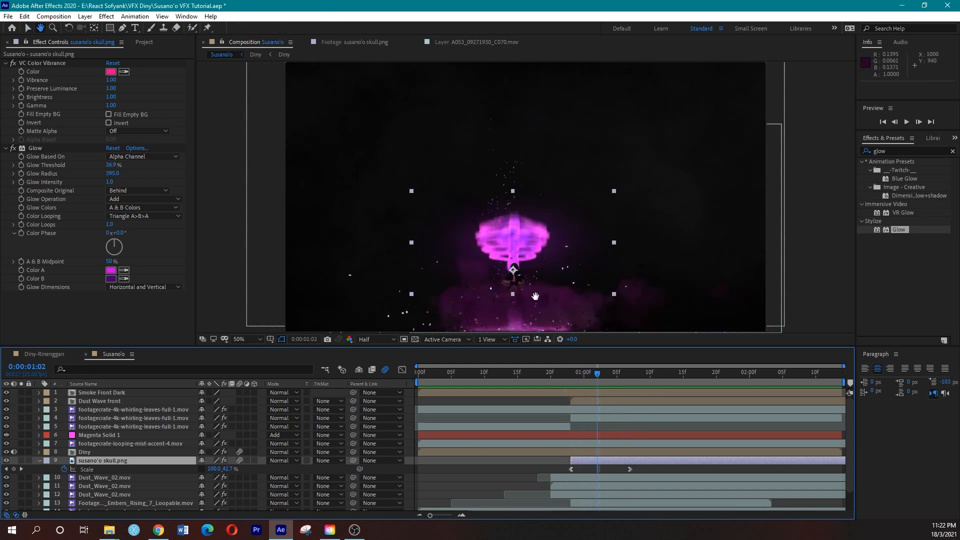
pyautogui.press('v')
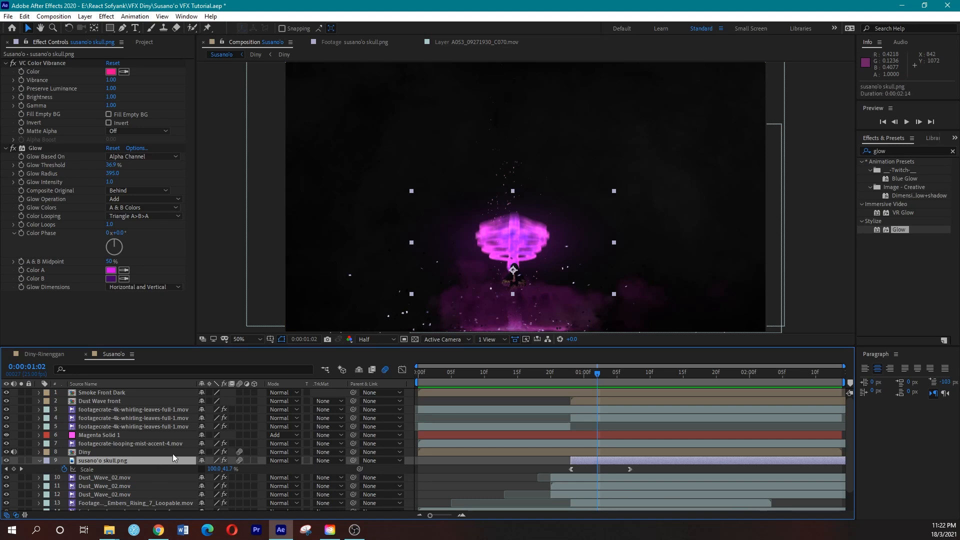
# Search the effects for "turb" and apply Turbulent Displace to the susano'o skull.png layer
pyautogui.click(900, 152)
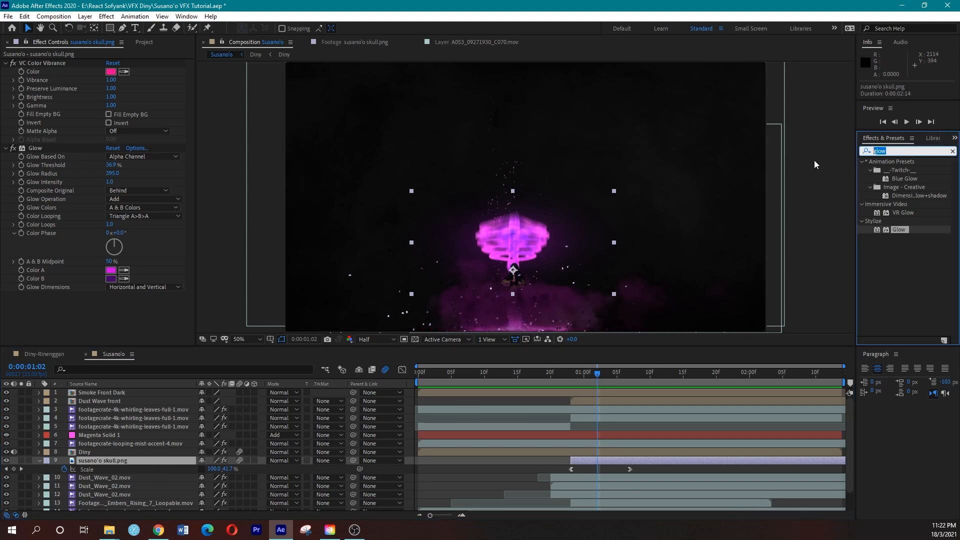
pyautogui.write('turb')
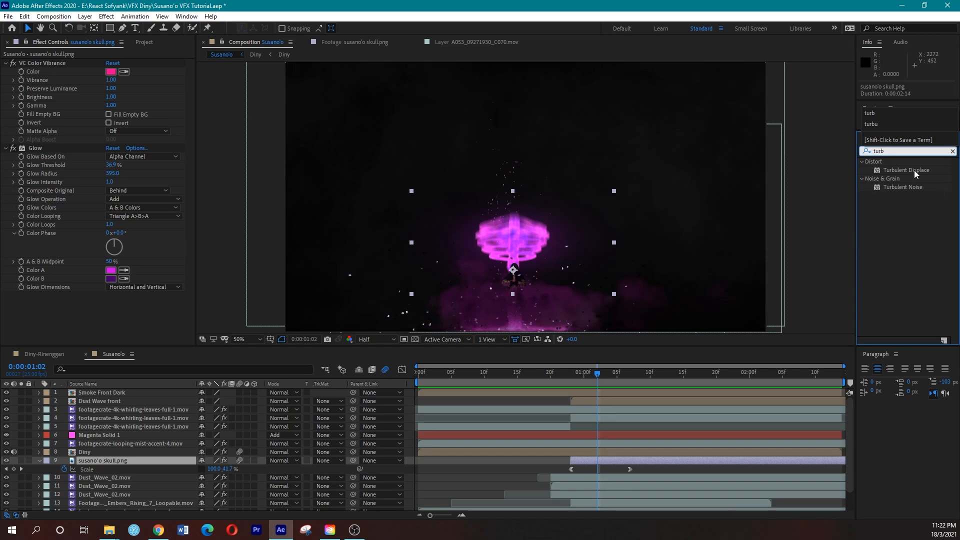
pyautogui.moveTo(910, 169); pyautogui.dragTo(630, 460)
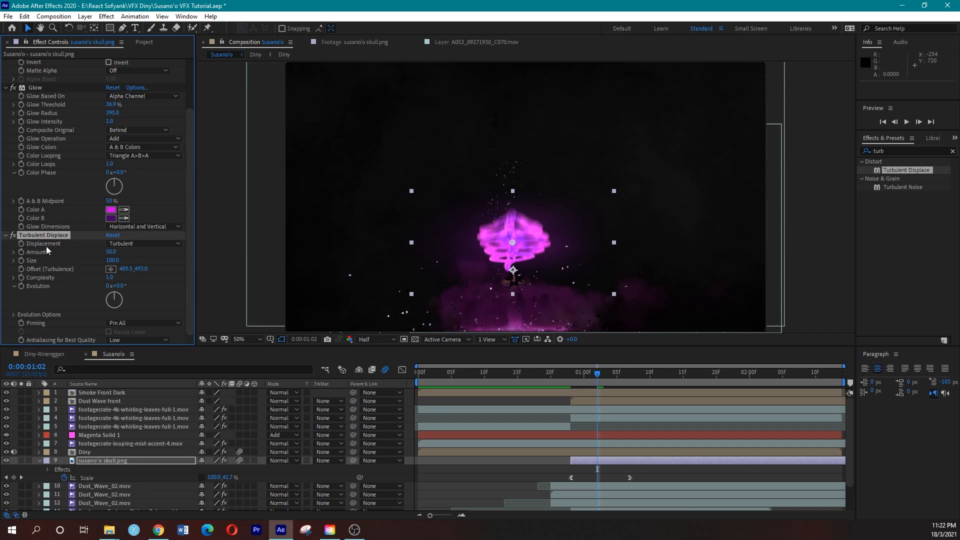
# Collapse the VC Color Vibrance and Glow settings, then set Turbulent Displace's Evolution to 1x+23° and Offset to 405.5, 469
pyautogui.click(6, 87)
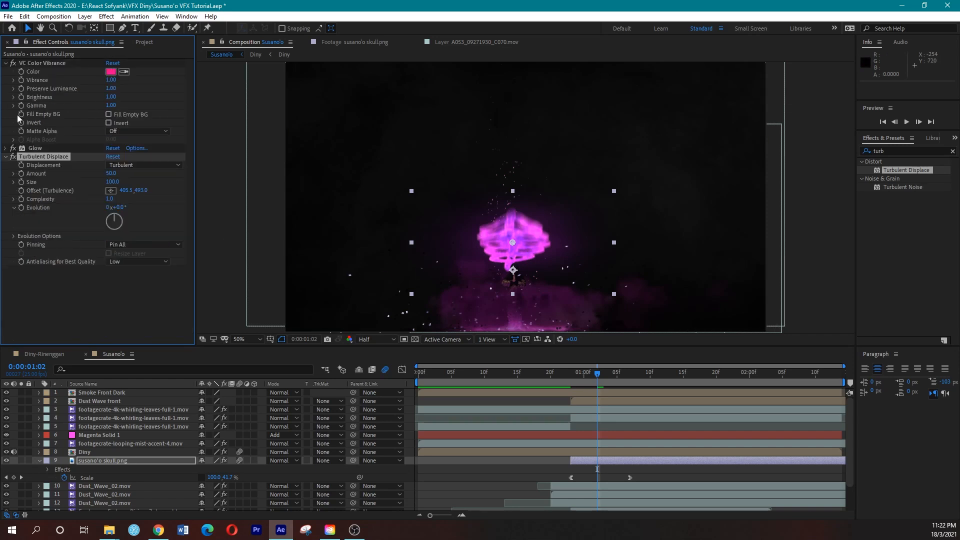
pyautogui.click(7, 63)
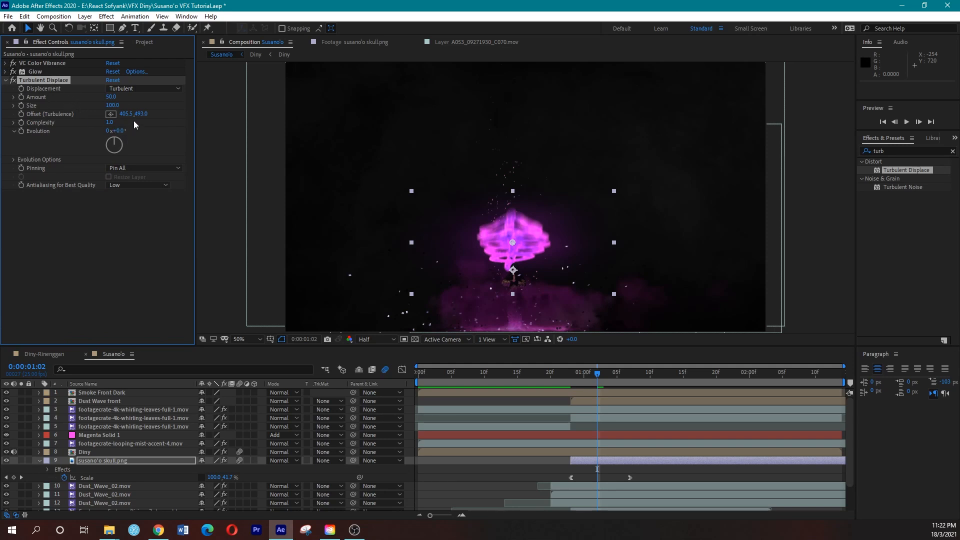
pyautogui.moveTo(115, 141); pyautogui.dragTo(129, 116)
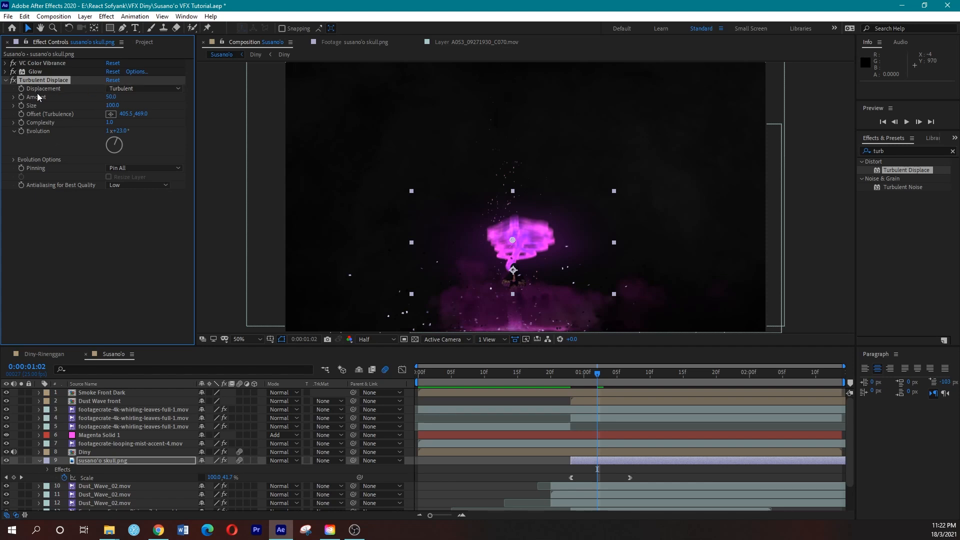
# Set Turbulent Displace's Size to 49 and Amount to 112, and check the distortion up to 0:00:01:02
pyautogui.moveTo(111, 105); pyautogui.dragTo(63, 114)
pyautogui.moveTo(111, 96); pyautogui.dragTo(148, 103)
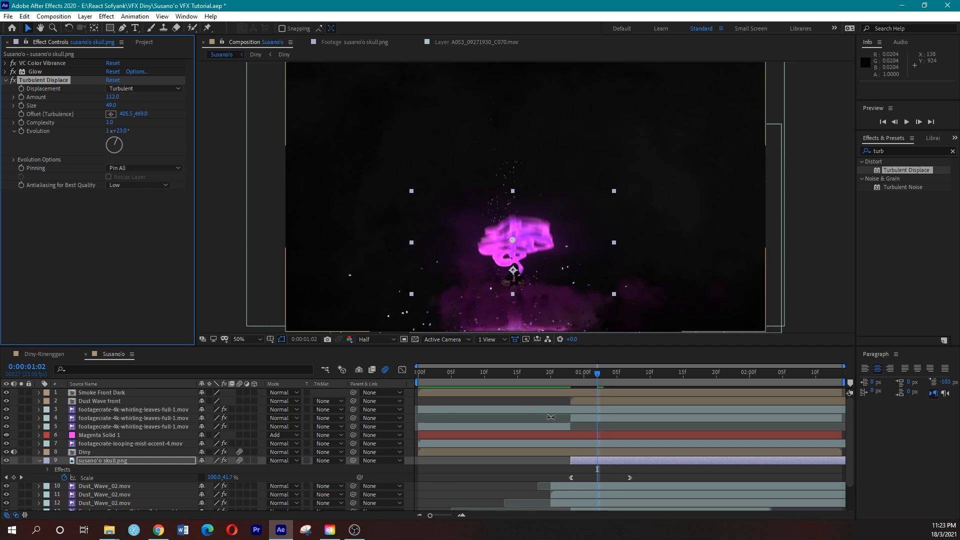
pyautogui.click(573, 382)
pyautogui.moveTo(574, 382); pyautogui.dragTo(596, 380)
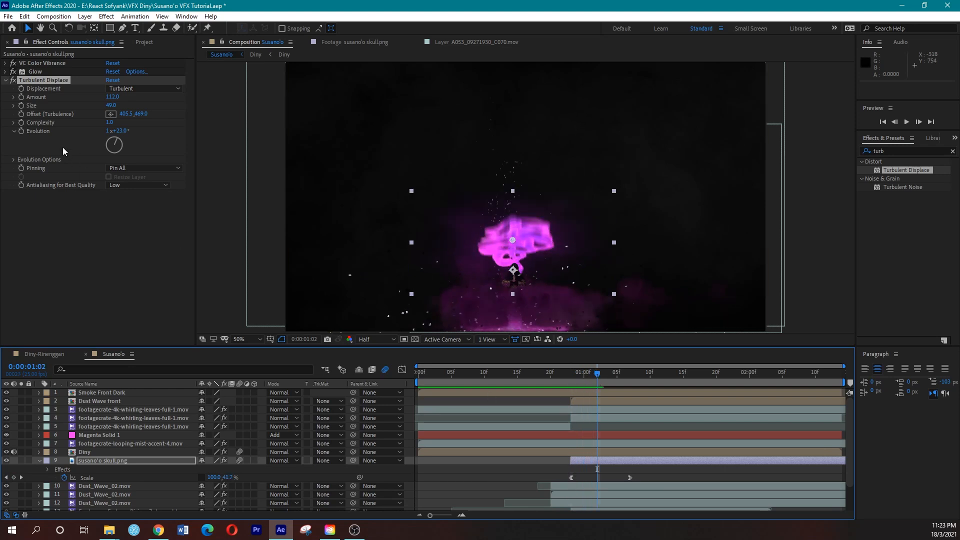
# Keyframe Turbulent Displace's Amount at 112 and place the keyframe at 0:00:00:23, in line with the first Scale keyframe
pyautogui.click(23, 96)
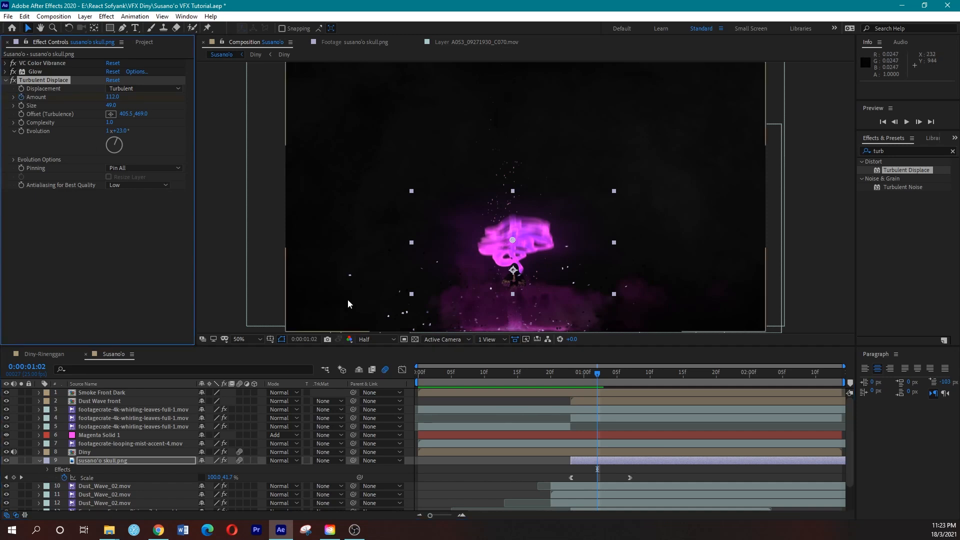
pyautogui.click(595, 459)
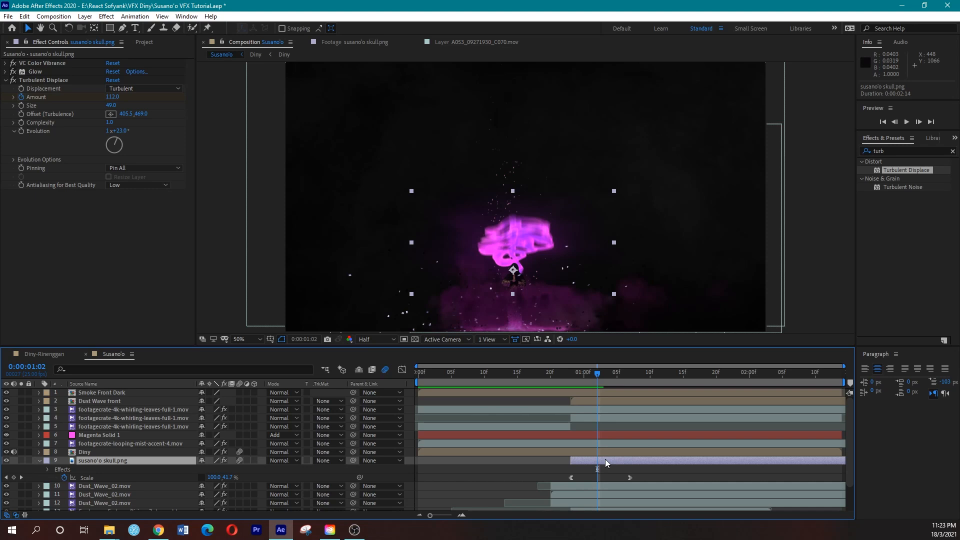
pyautogui.press('u')
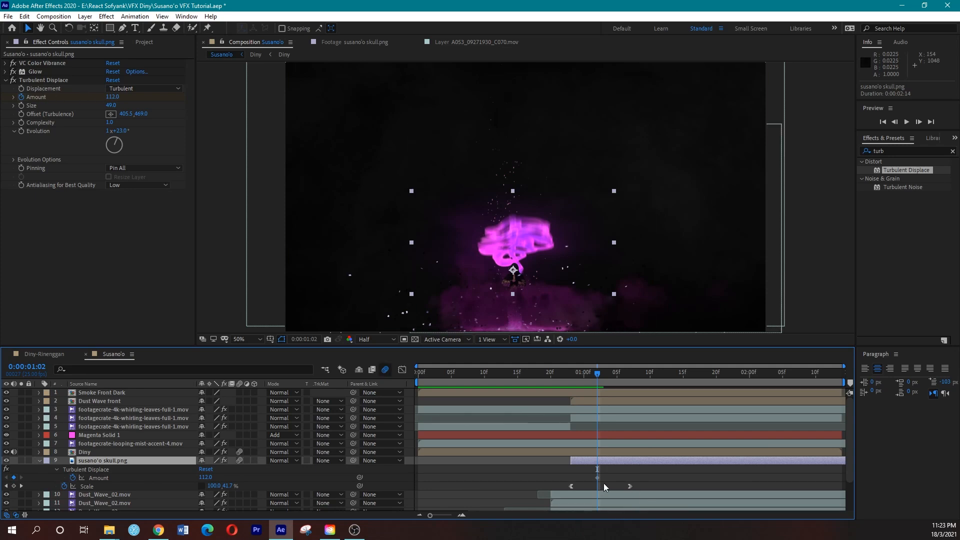
pyautogui.moveTo(597, 478); pyautogui.dragTo(571, 477)
# Add an Amount keyframe of 0 at 0:00:01:07, in line with the second Scale keyframe
pyautogui.moveTo(599, 376); pyautogui.dragTo(631, 378)
pyautogui.click(627, 374)
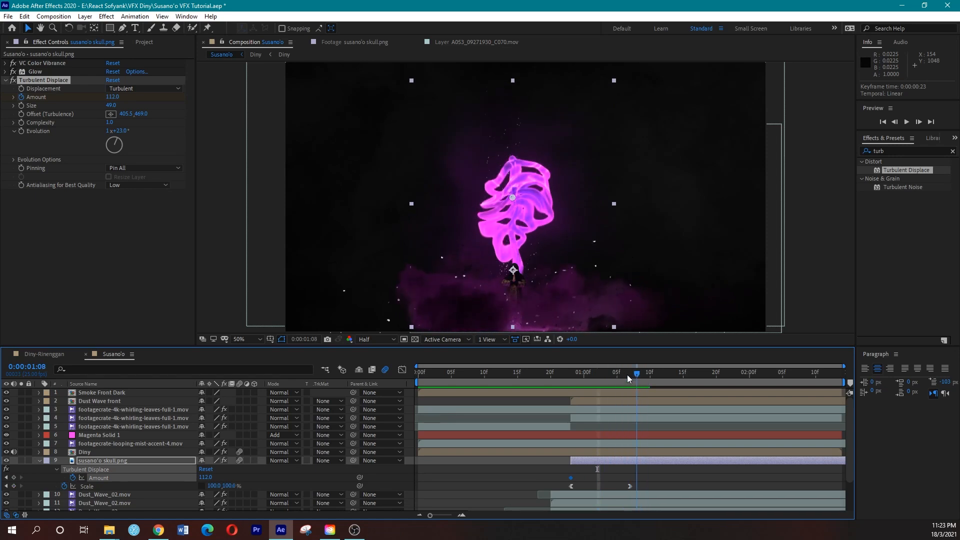
pyautogui.click(631, 374)
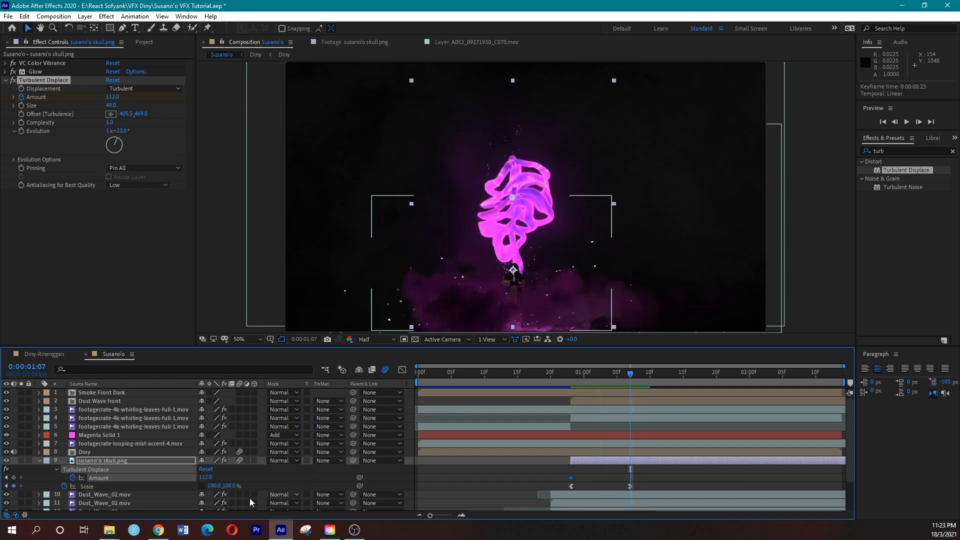
pyautogui.click(112, 97)
pyautogui.write('0')
pyautogui.press('Return')
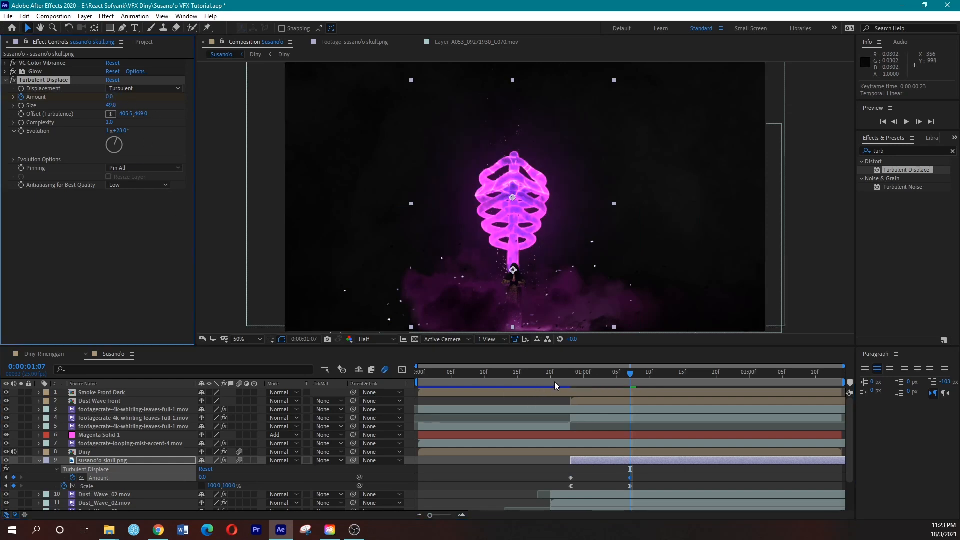
# Preview the skeleton's turbulent rise and inspect the distortion at 0:00:01:03
pyautogui.click(557, 380)
pyautogui.press('space')
pyautogui.press('space')
pyautogui.moveTo(557, 380); pyautogui.dragTo(604, 382)
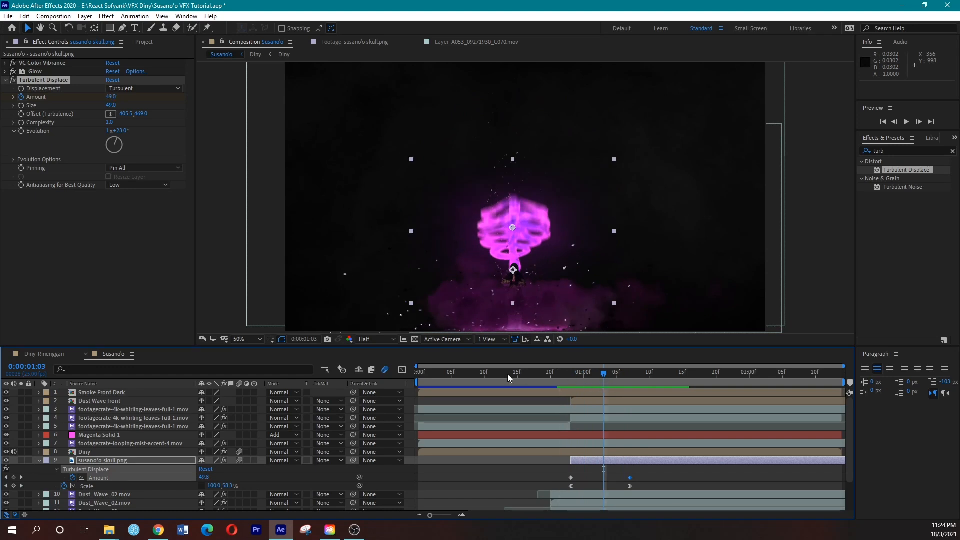
# Animate Turbulent Displace's Offset from 405.5, 486 at 0:00:00:23 to 405.5, 311 at 0:00:01:07
pyautogui.moveTo(139, 118); pyautogui.dragTo(103, 115)
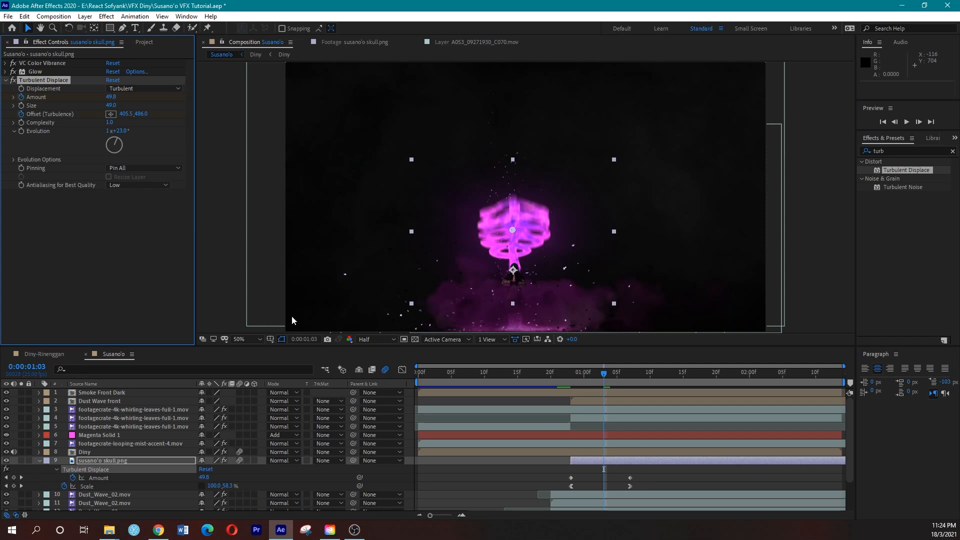
pyautogui.click(585, 453)
pyautogui.click(588, 458)
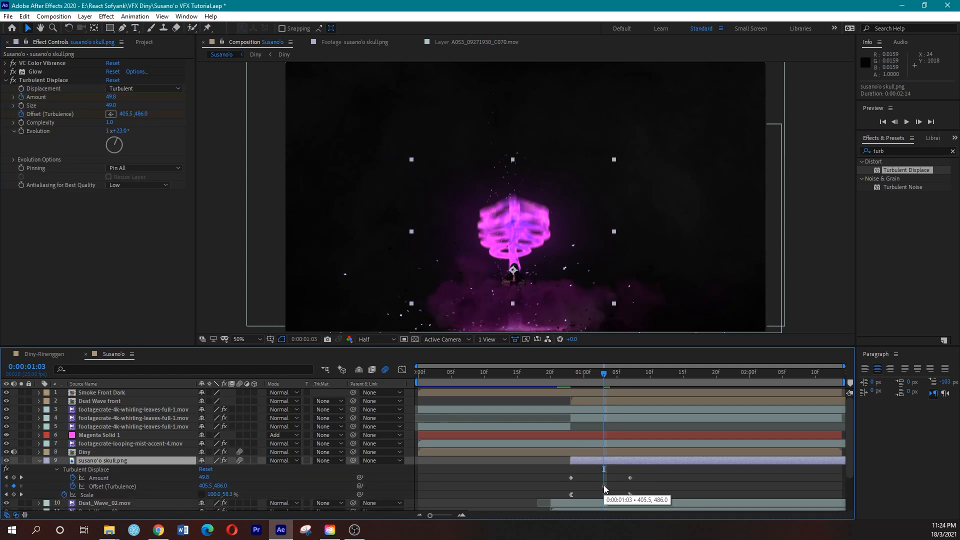
pyautogui.click(108, 487)
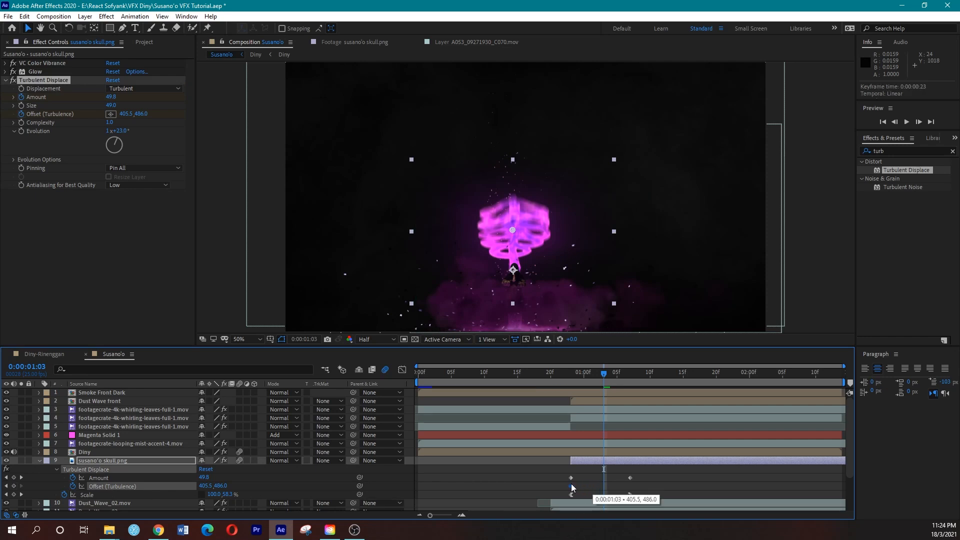
pyautogui.moveTo(604, 377); pyautogui.dragTo(630, 378)
pyautogui.moveTo(145, 114); pyautogui.dragTo(60, 111)
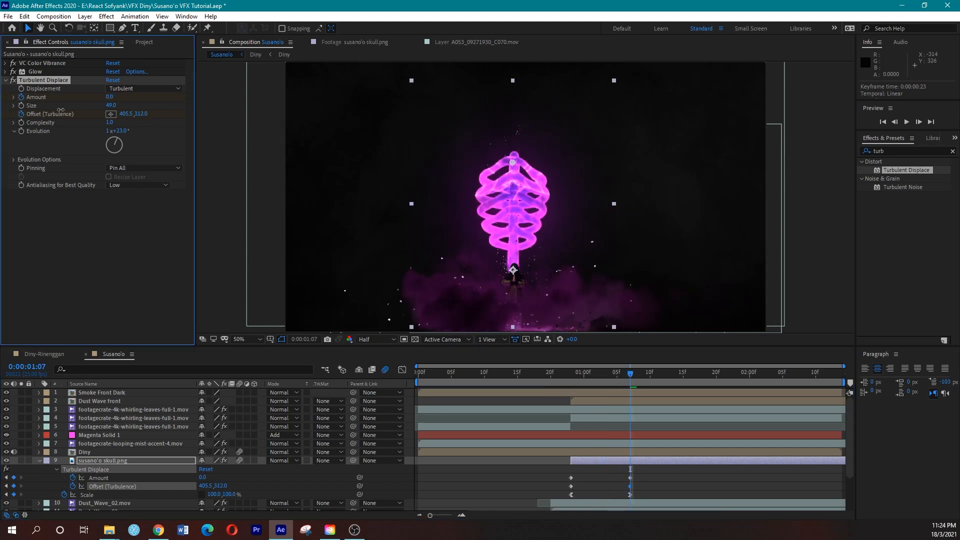
# Preview the skeleton's rise with the animated turbulence offset
pyautogui.moveTo(626, 374); pyautogui.dragTo(563, 387)
pyautogui.press('space')
pyautogui.press('space')
pyautogui.press('space')
pyautogui.press('space')
# Apply Easy Ease to the Amount and Offset keyframes at both 0:00:01:07 and 0:00:00:23
pyautogui.moveTo(625, 375); pyautogui.dragTo(631, 382)
pyautogui.moveTo(615, 470); pyautogui.dragTo(635, 487)
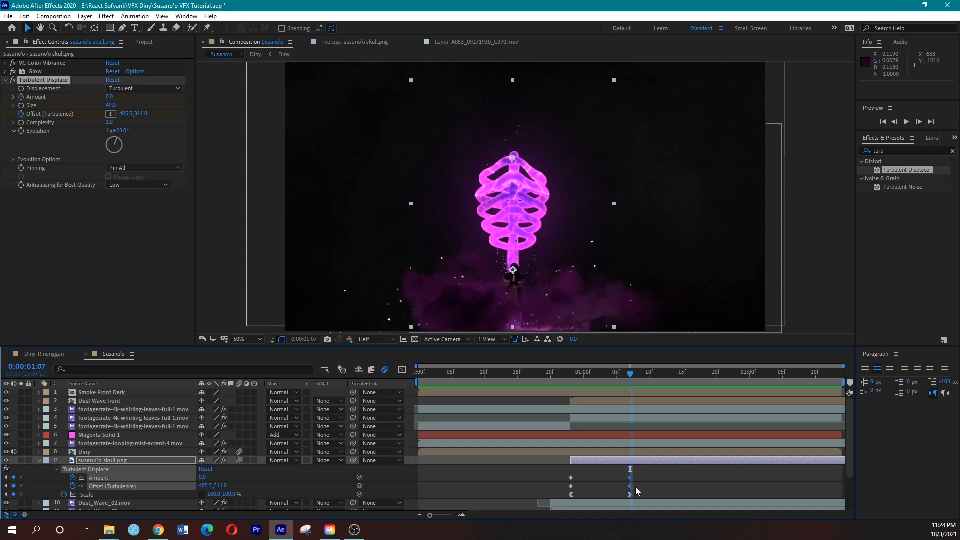
pyautogui.press('F9')
pyautogui.click(569, 478)
pyautogui.moveTo(580, 485); pyautogui.dragTo(580, 485)
pyautogui.press('F9')
# Preview the eased turbulence animation from 0:00:00:20
pyautogui.click(569, 384)
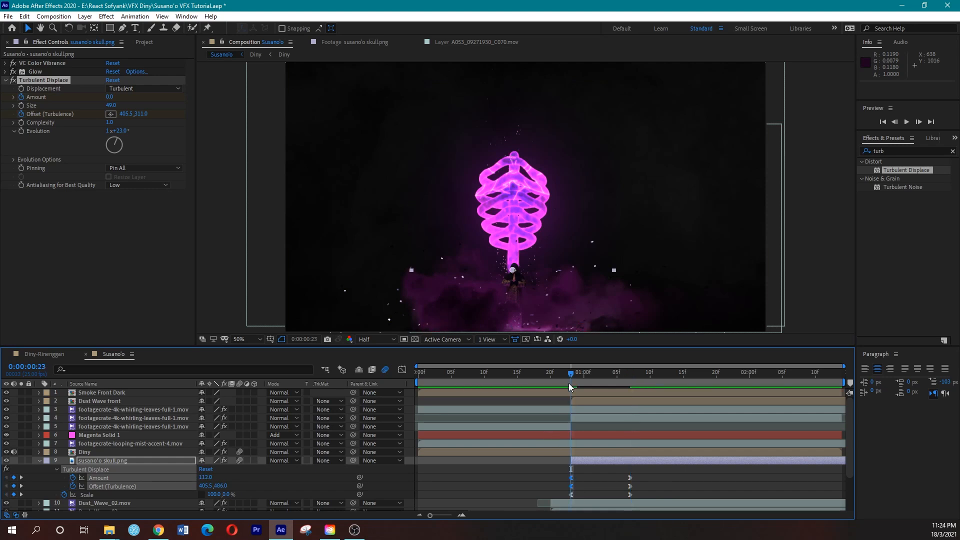
pyautogui.moveTo(569, 383); pyautogui.dragTo(549, 389)
pyautogui.press('space')
pyautogui.press('space')
pyautogui.press('space')
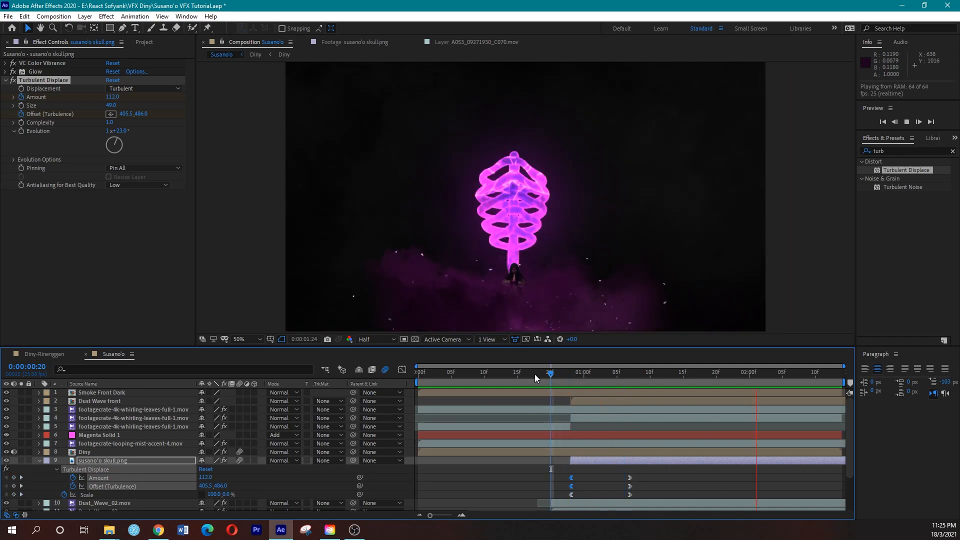
pyautogui.click(535, 374)
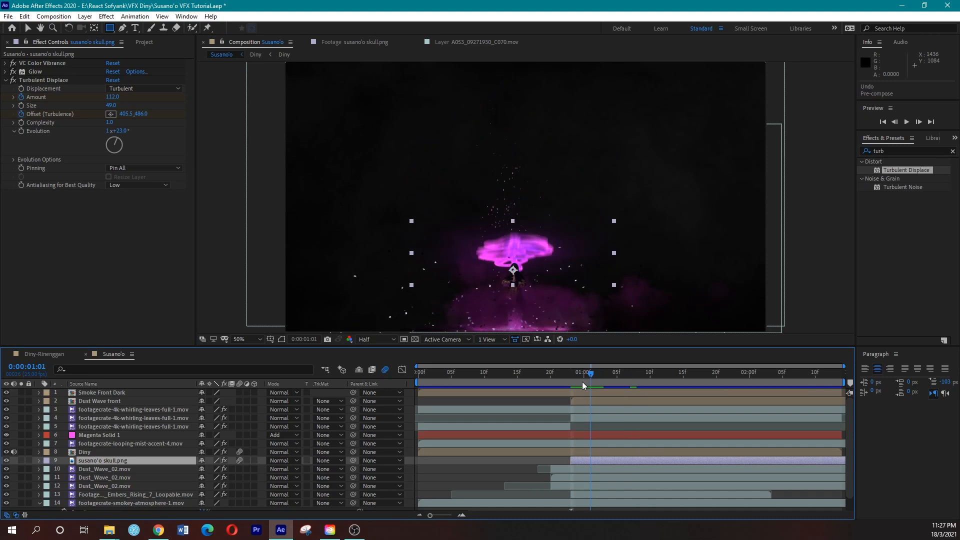
# Pre-compose the susano'o skull.png layer as Susano'o Skull, moving all attributes into the new composition
pyautogui.moveTo(582, 382); pyautogui.dragTo(572, 383)
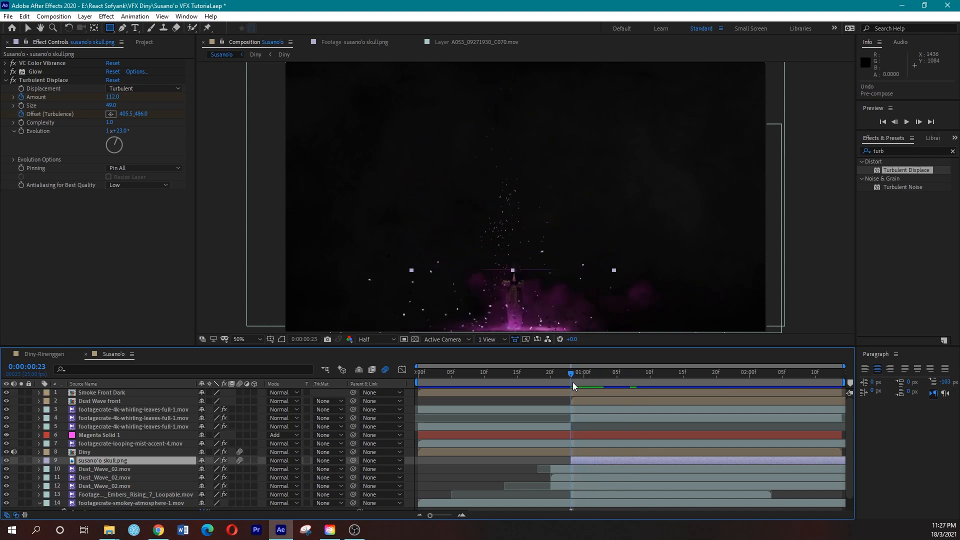
pyautogui.press('v')
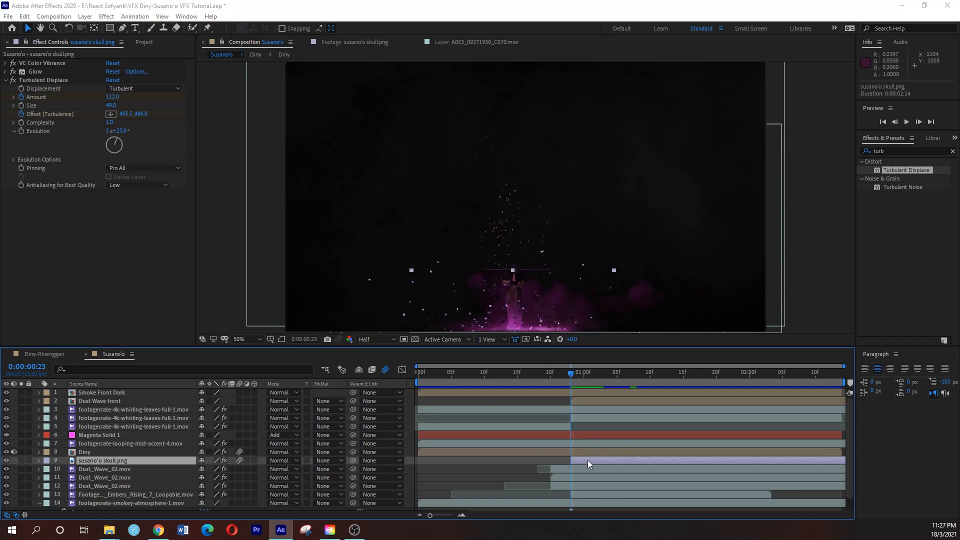
pyautogui.hotkey('ctrl', 'shift', 'c')
pyautogui.click(282, 230)
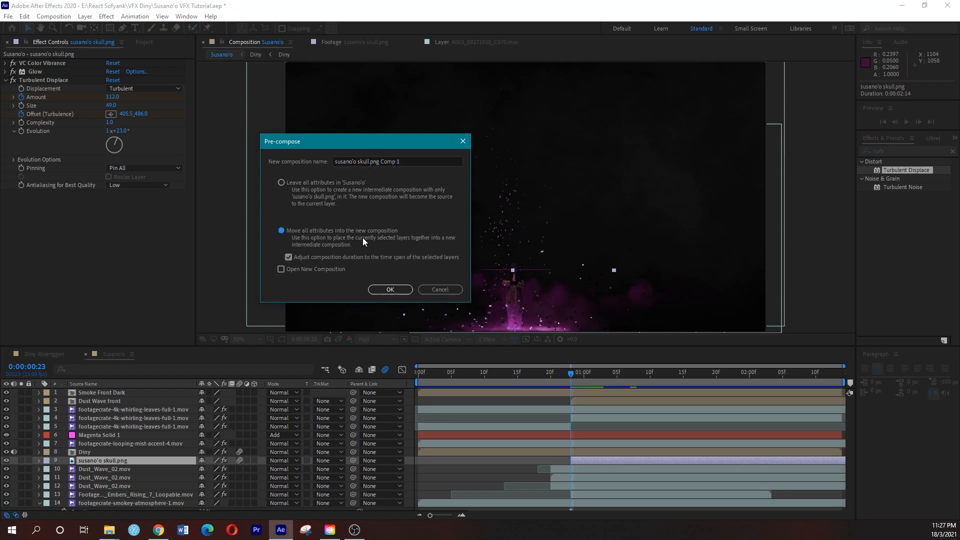
pyautogui.moveTo(408, 161); pyautogui.dragTo(256, 162)
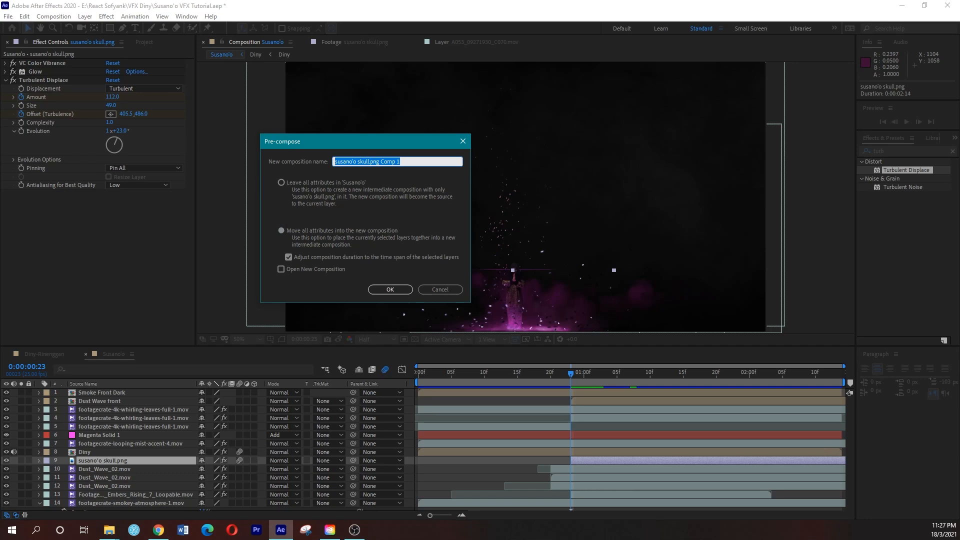
pyautogui.write('Susano')
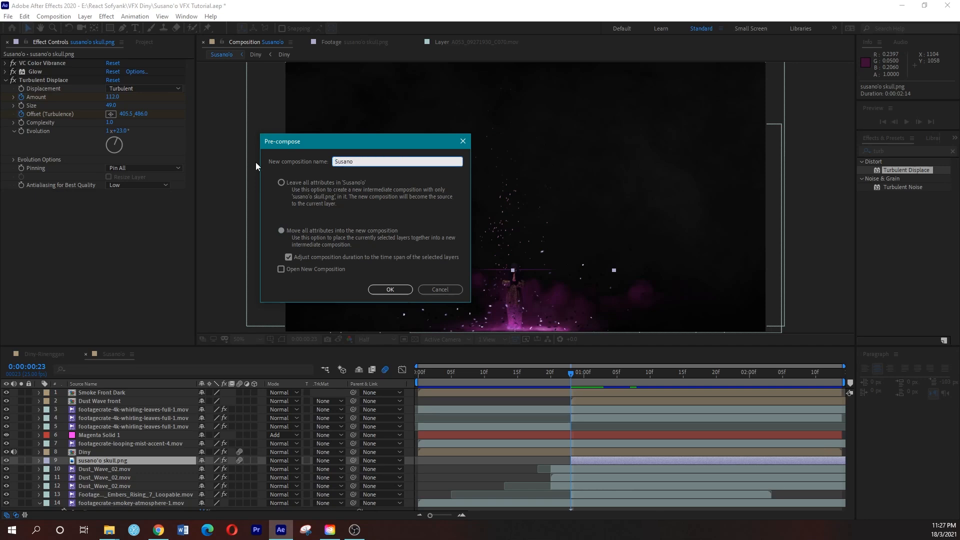
pyautogui.write("'o Skull")
pyautogui.press('Return')
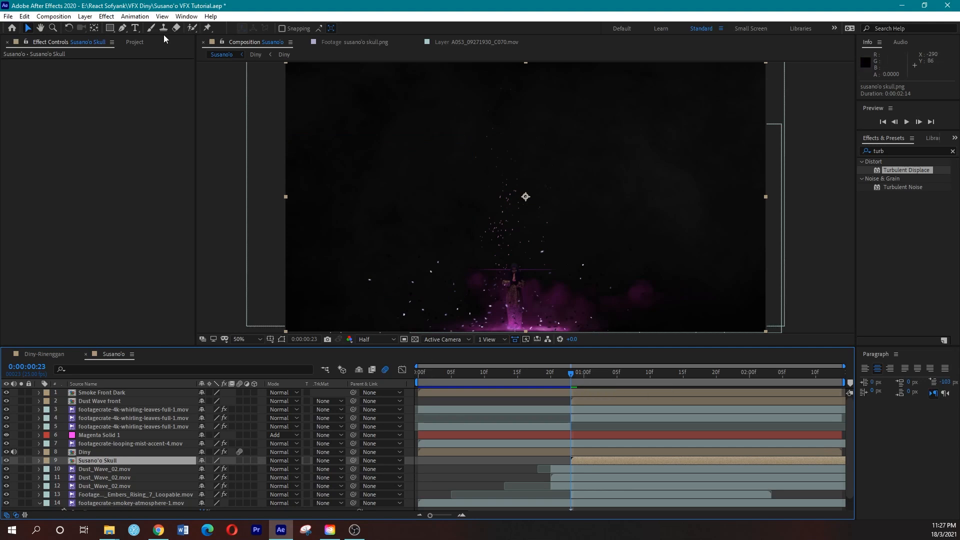
# Draw a rectangular mask about 642 by 158 px around the standing figure on the Susano'o Skull layer and set it to Subtract
pyautogui.click(110, 28)
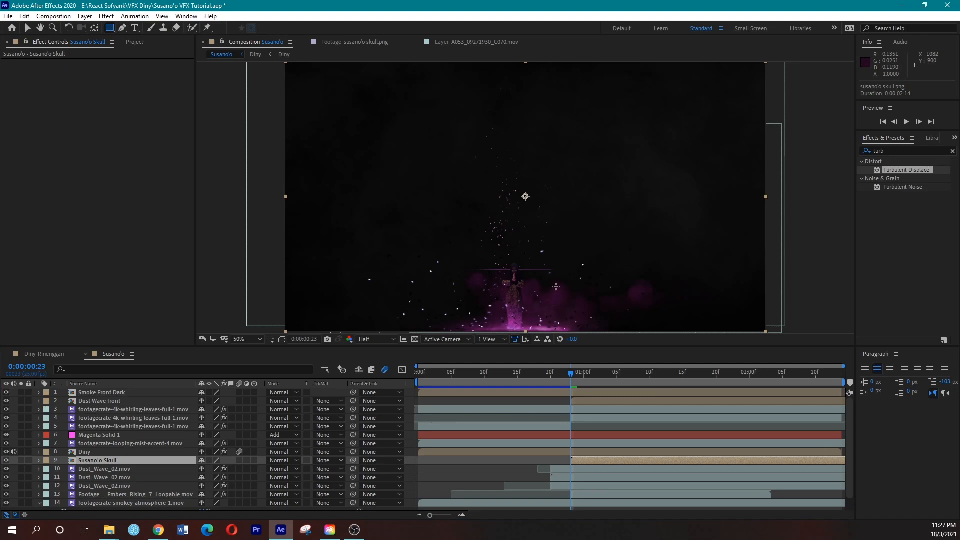
pyautogui.moveTo(427, 263); pyautogui.dragTo(587, 303)
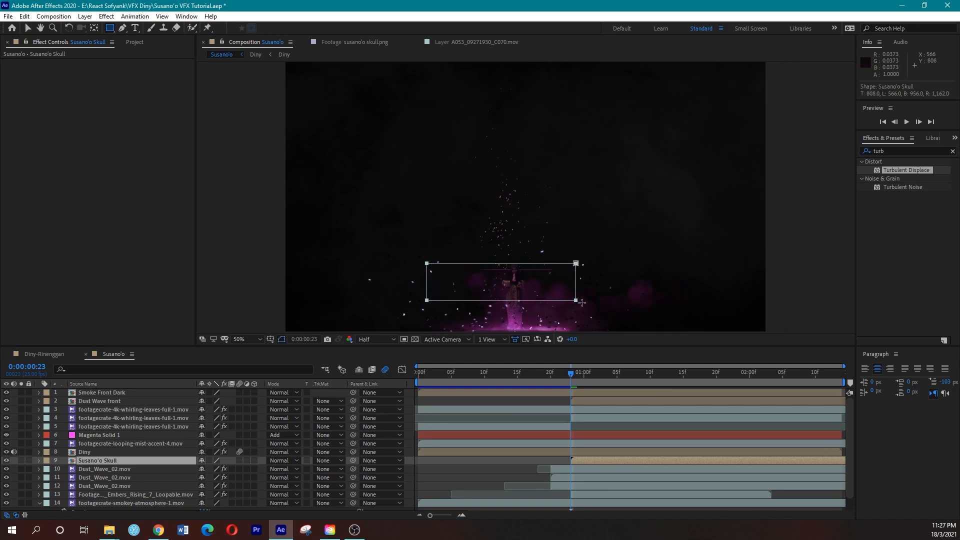
pyautogui.click(214, 477)
pyautogui.click(224, 425)
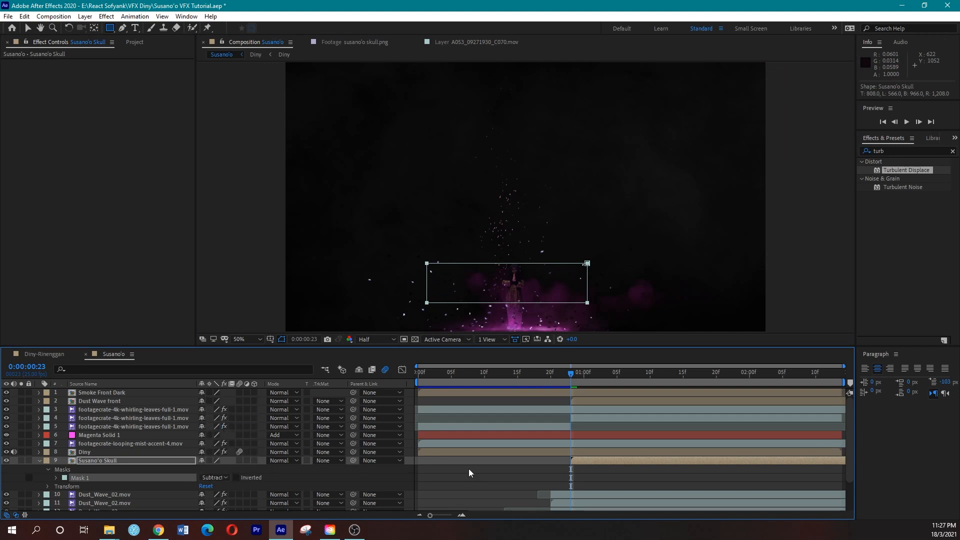
pyautogui.moveTo(580, 381); pyautogui.dragTo(636, 382)
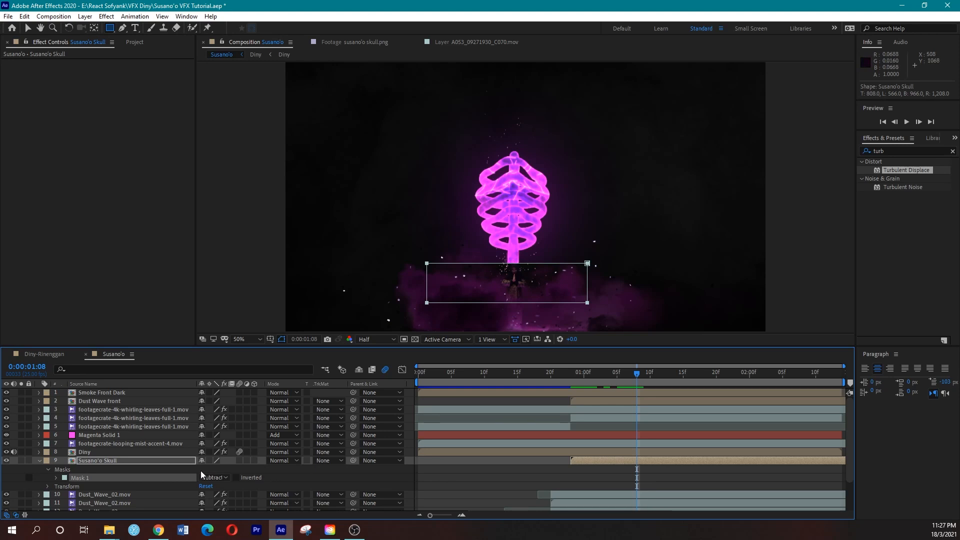
# Set the Susano'o Skull mask's feather to 116 pixels and preview the softened base of the skeleton
pyautogui.click(182, 463)
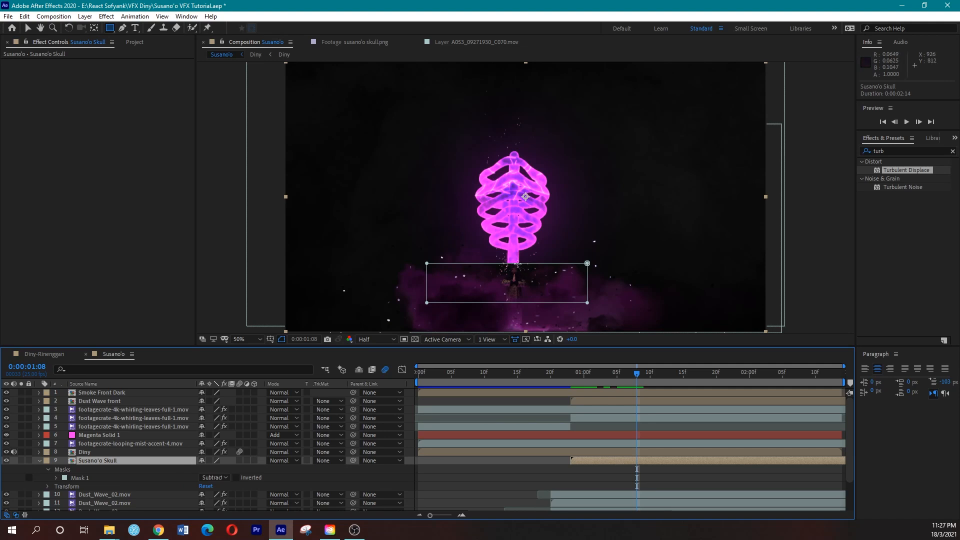
pyautogui.press('f')
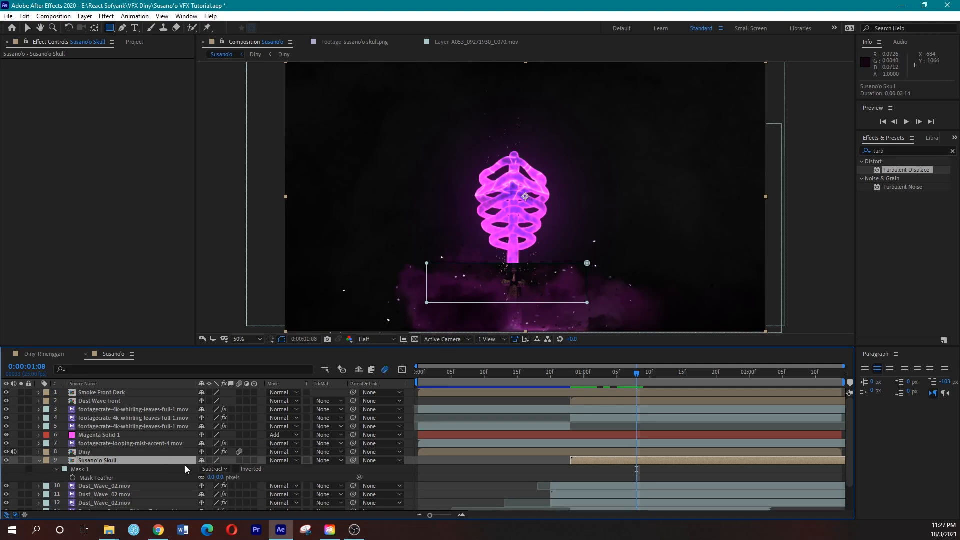
pyautogui.moveTo(219, 479); pyautogui.dragTo(280, 481)
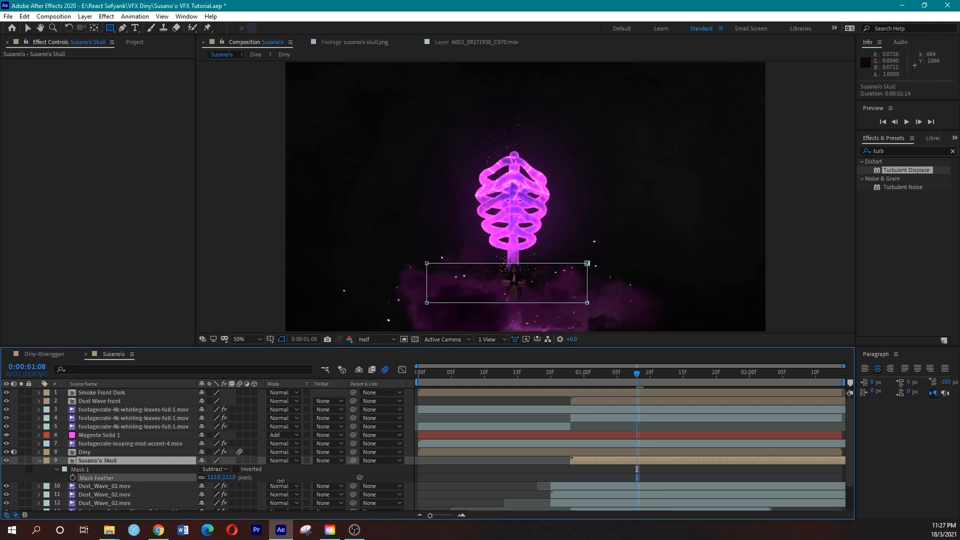
pyautogui.click(562, 381)
pyautogui.press('space')
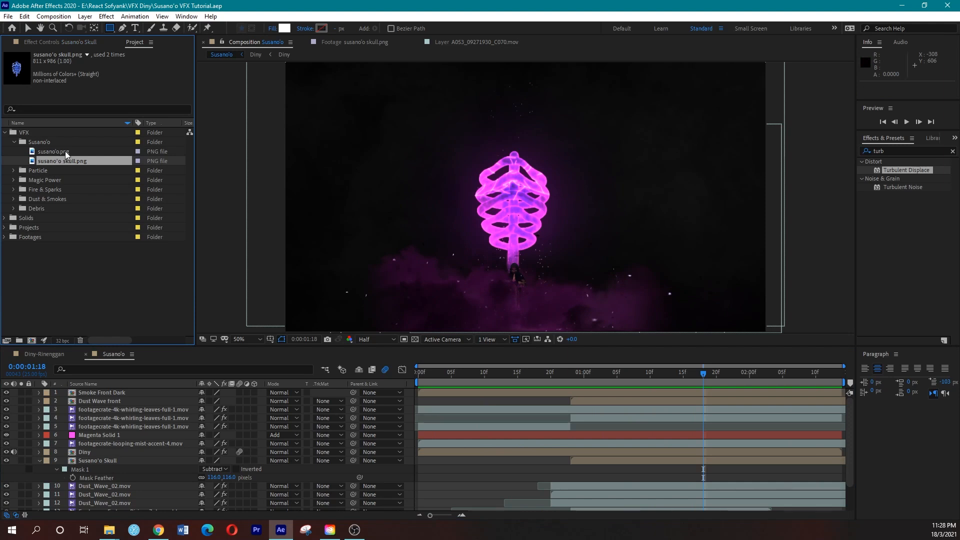
# View the susano'o.png footage, add it directly above the Susano'o Skull layer, and start it at 0:00:00:23 with the skull layer
pyautogui.doubleClick(64, 151)
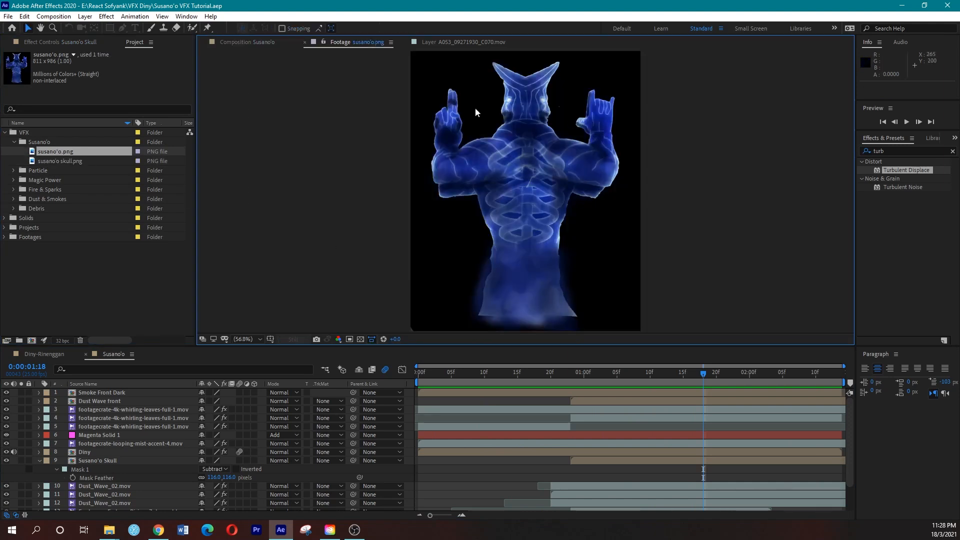
pyautogui.moveTo(66, 153); pyautogui.dragTo(131, 458)
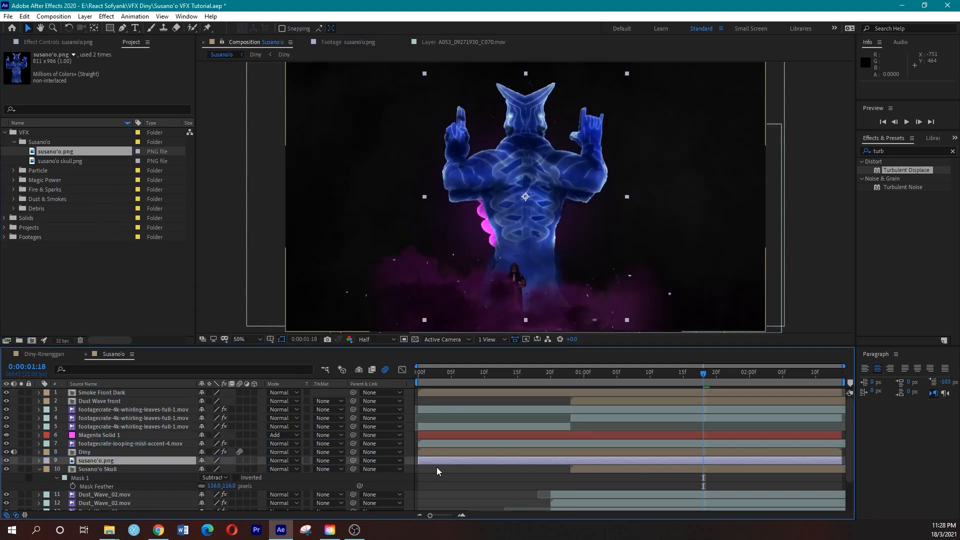
pyautogui.moveTo(439, 464); pyautogui.dragTo(590, 461)
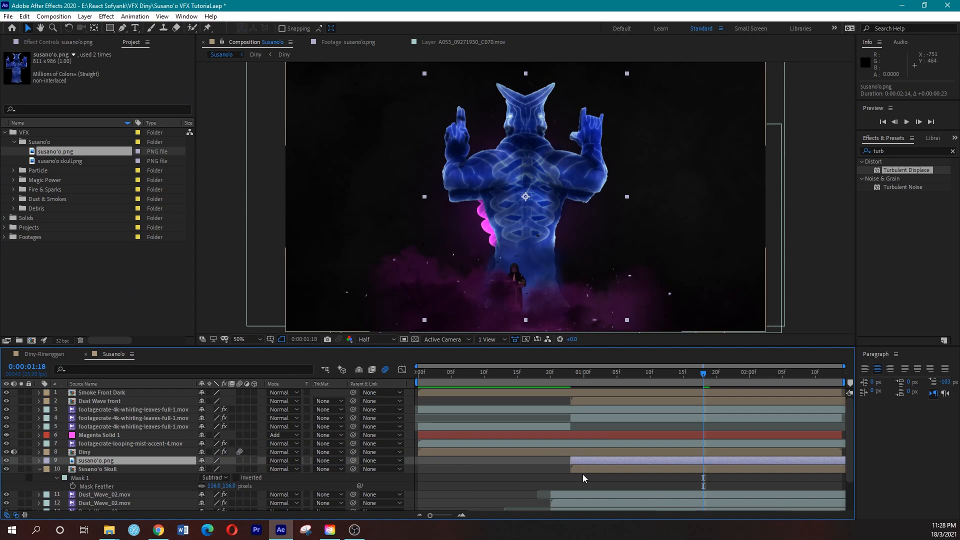
pyautogui.click(582, 470)
pyautogui.click(578, 460)
pyautogui.moveTo(580, 382); pyautogui.dragTo(643, 377)
pyautogui.click(627, 380)
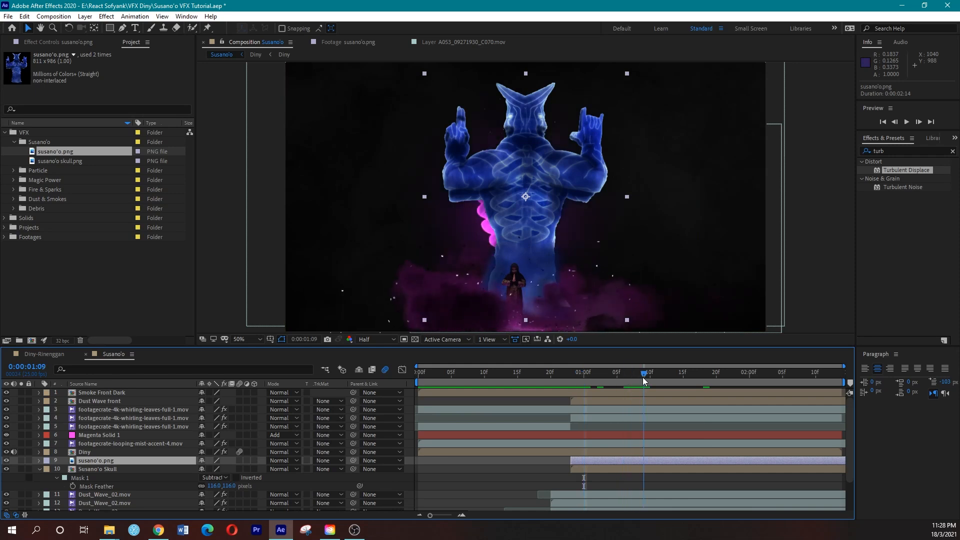
# Centre susano'o.png over the standing figure at about 904, 520 and lower its opacity to 62% to reveal the skeleton behind
pyautogui.moveTo(526, 237); pyautogui.dragTo(512, 231)
pyautogui.press('t')
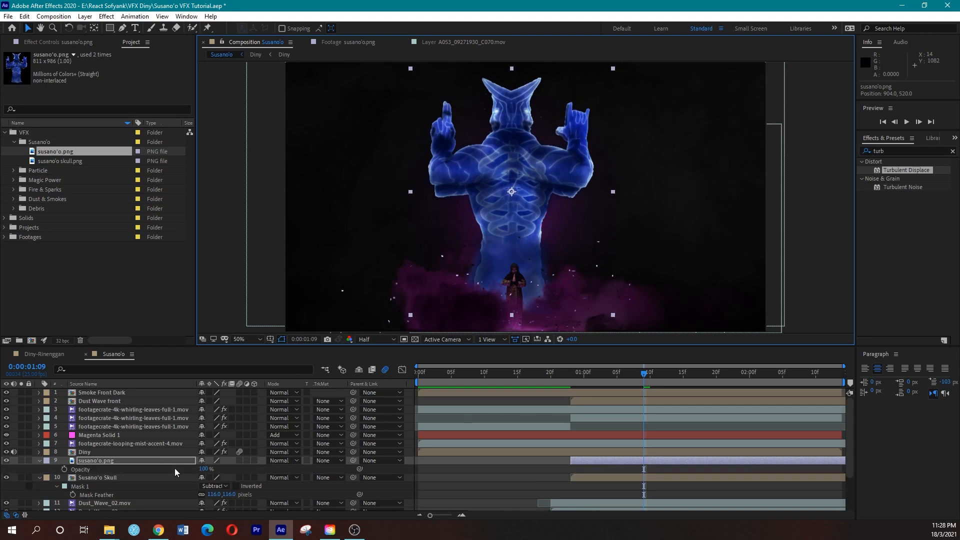
pyautogui.click(138, 461)
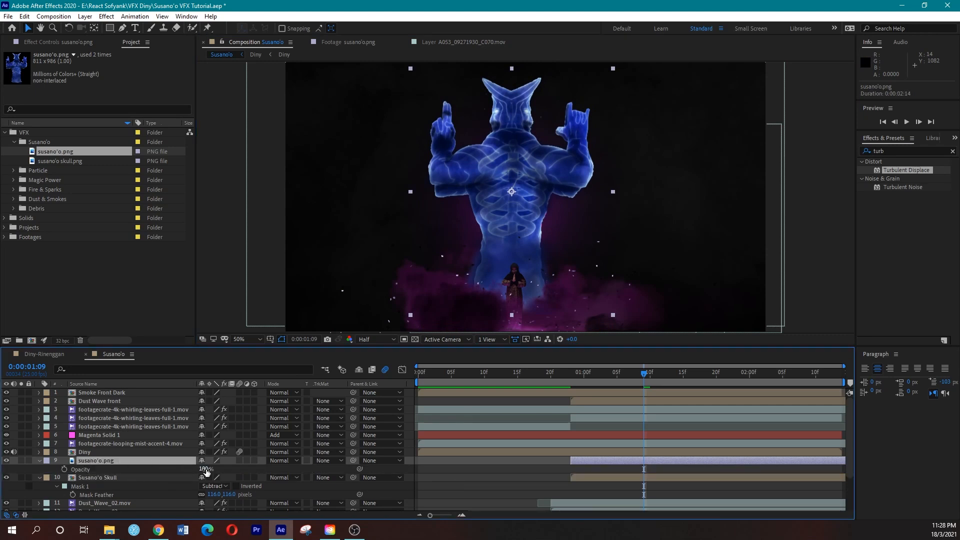
pyautogui.moveTo(206, 471); pyautogui.dragTo(193, 470)
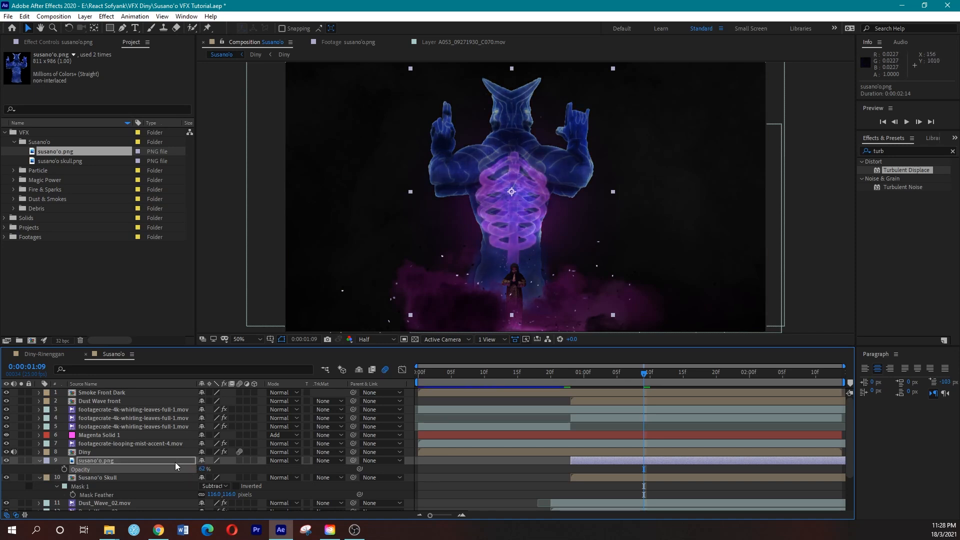
# Nudge the susano'o.png layer to position 906, 568 so the body lines up with the purple rib cage
pyautogui.click(175, 462)
pyautogui.press('Down')
pyautogui.press('Down')
pyautogui.press('Down')
pyautogui.press('Down')
pyautogui.press('Down')
pyautogui.press('Down')
pyautogui.press('Down')
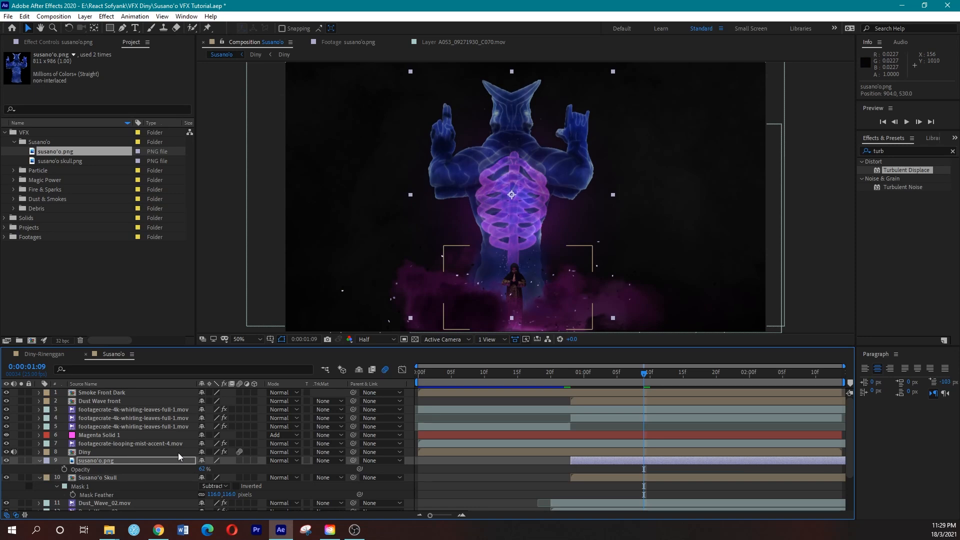
pyautogui.press('Down')
pyautogui.press('Down')
pyautogui.press('Down')
pyautogui.press('Down')
pyautogui.press('Down')
pyautogui.press('Down')
pyautogui.press('Down')
pyautogui.press('Down')
pyautogui.press('Down')
pyautogui.press('Down')
pyautogui.press('Down')
pyautogui.press('Down')
pyautogui.press('Down')
pyautogui.press('Down')
pyautogui.press('Down')
pyautogui.press('Down')
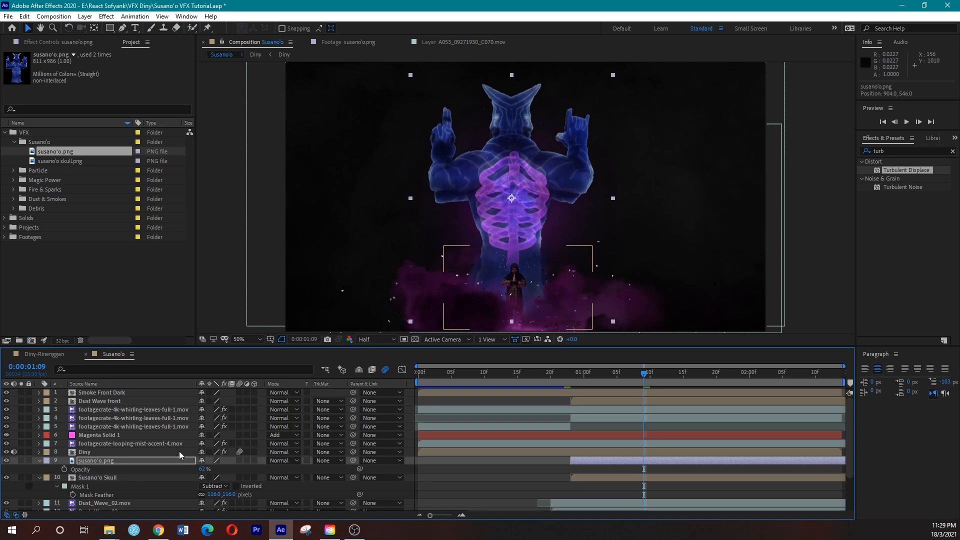
pyautogui.press('Down')
pyautogui.press('Down')
pyautogui.press('Down')
pyautogui.press('Down')
pyautogui.press('Down')
pyautogui.press('Down')
pyautogui.press('Down')
pyautogui.press('Down')
pyautogui.press('Down')
pyautogui.press('Down')
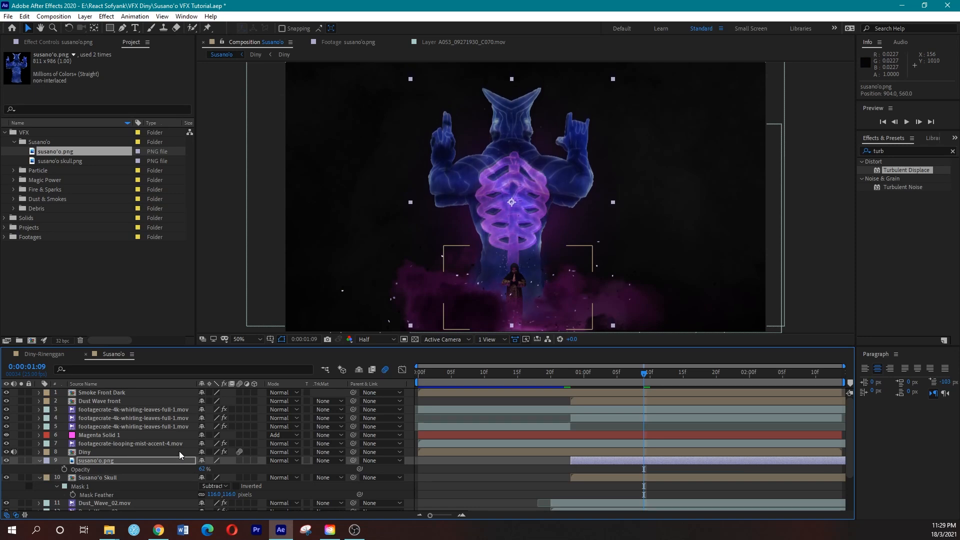
pyautogui.press('Down')
pyautogui.press('Down')
pyautogui.press('Right')
pyautogui.press('Right')
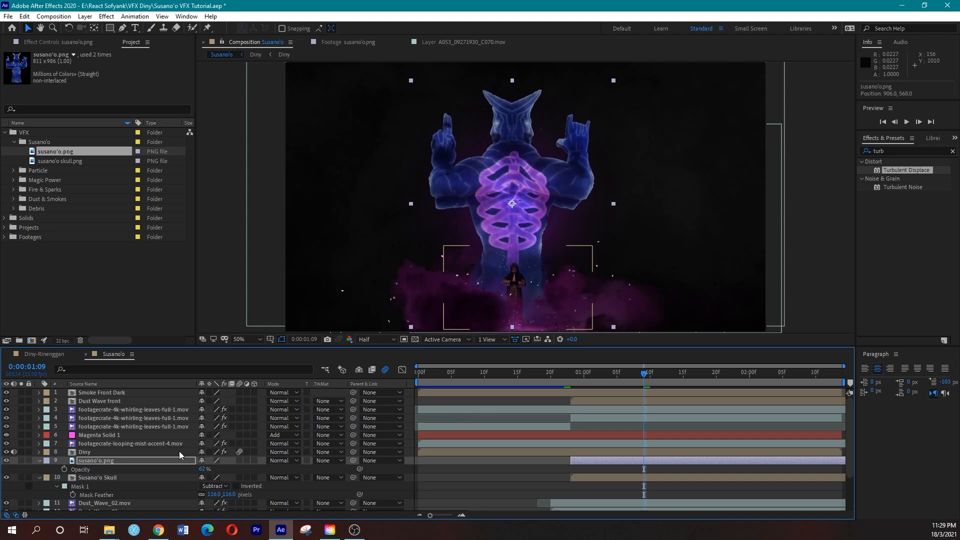
pyautogui.press('Down')
pyautogui.press('Down')
pyautogui.press('Up')
pyautogui.press('Up')
# Set the susano'o.png layer's opacity to 100% and toggle its visibility to compare the body with the skeleton
pyautogui.click(40, 477)
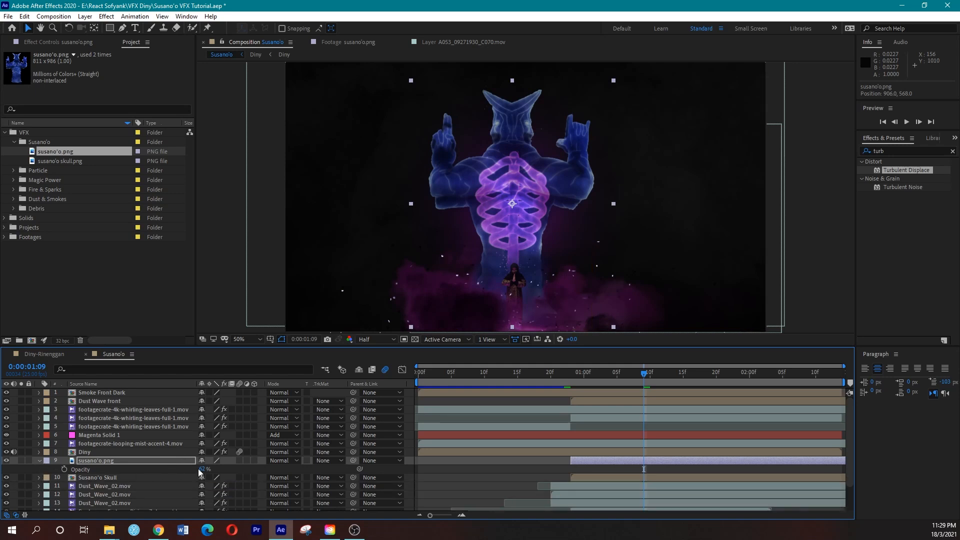
pyautogui.moveTo(204, 470); pyautogui.dragTo(344, 468)
pyautogui.click(6, 461)
pyautogui.click(6, 461)
pyautogui.click(7, 461)
pyautogui.click(6, 461)
pyautogui.click(7, 461)
pyautogui.click(6, 461)
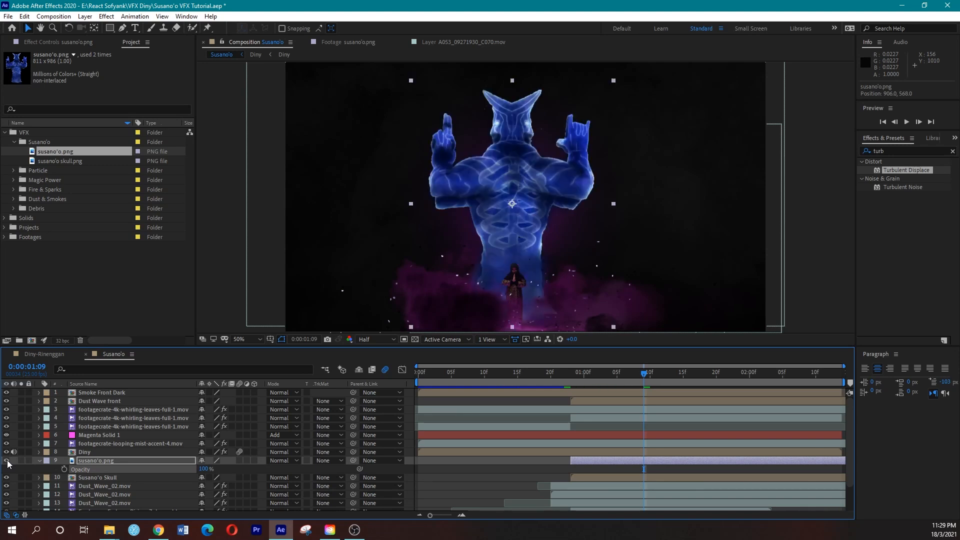
# Find the VC Color Vibrance effect and apply it to the susano'o.png layer
pyautogui.click(39, 462)
pyautogui.click(84, 461)
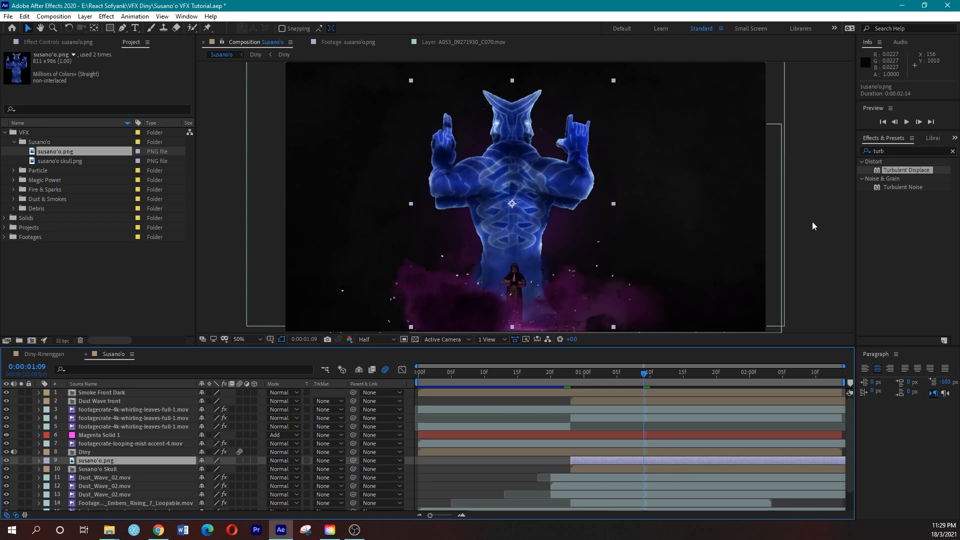
pyautogui.click(892, 151)
pyautogui.write('vc')
pyautogui.moveTo(896, 170); pyautogui.dragTo(626, 459)
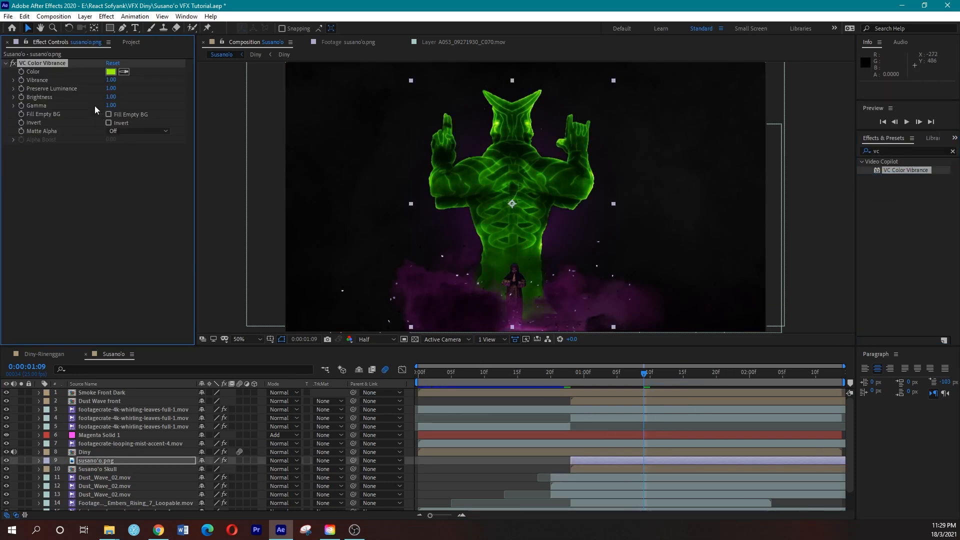
# Set the VC Color Vibrance colour on susano'o.png to a saturated magenta with a hue of about 319°
pyautogui.click(111, 72)
pyautogui.moveTo(243, 212)
pyautogui.mouseDown()
pyautogui.moveTo(233, 175)
pyautogui.moveTo(217, 185)
pyautogui.moveTo(231, 238)
pyautogui.moveTo(249, 204)
pyautogui.moveTo(247, 197)
pyautogui.moveTo(227, 210)
pyautogui.moveTo(227, 185)
pyautogui.moveTo(229, 218)
pyautogui.moveTo(193, 220)
pyautogui.moveTo(220, 204)
pyautogui.mouseUp()
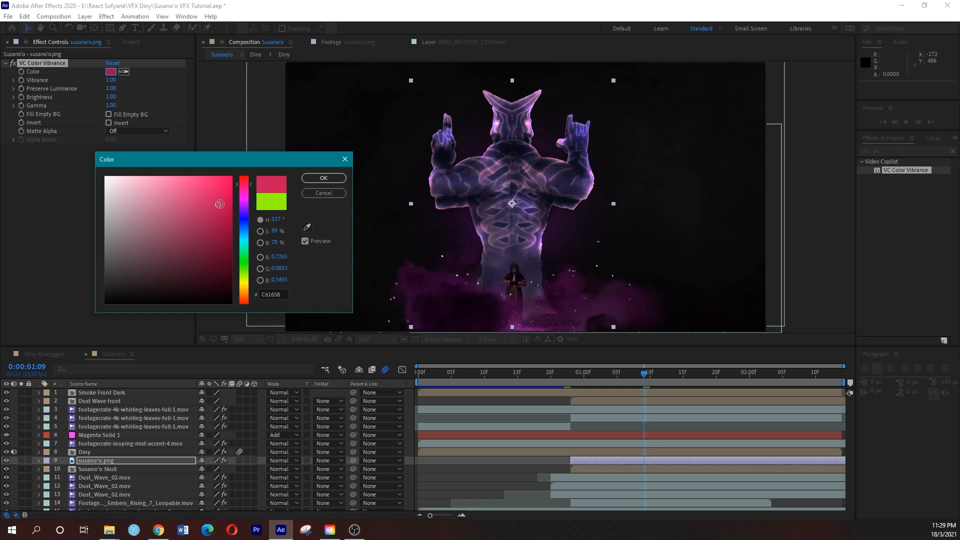
pyautogui.click(245, 198)
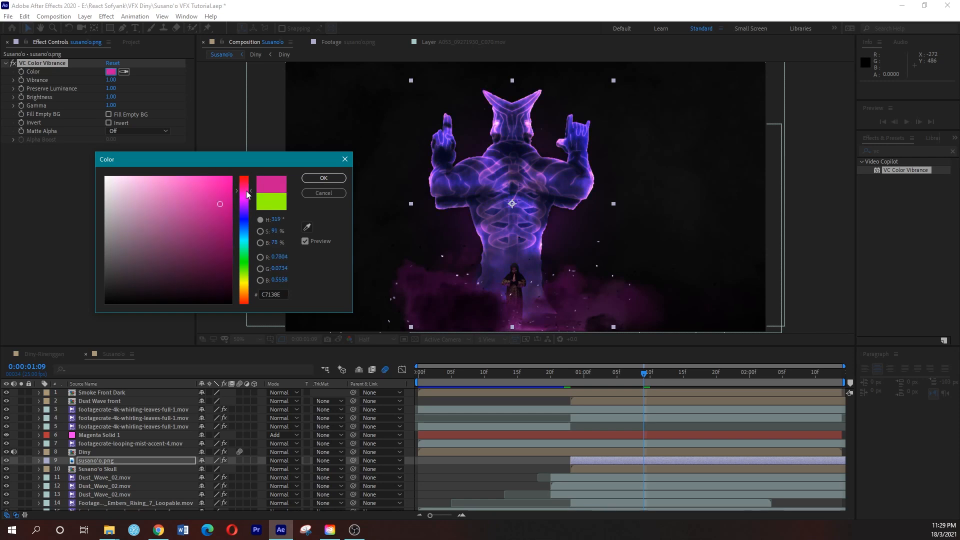
pyautogui.moveTo(219, 204)
pyautogui.mouseDown()
pyautogui.moveTo(197, 190)
pyautogui.moveTo(145, 228)
pyautogui.moveTo(183, 214)
pyautogui.moveTo(180, 251)
pyautogui.moveTo(183, 187)
pyautogui.moveTo(180, 255)
pyautogui.moveTo(227, 224)
pyautogui.moveTo(221, 209)
pyautogui.mouseUp()
pyautogui.click(323, 179)
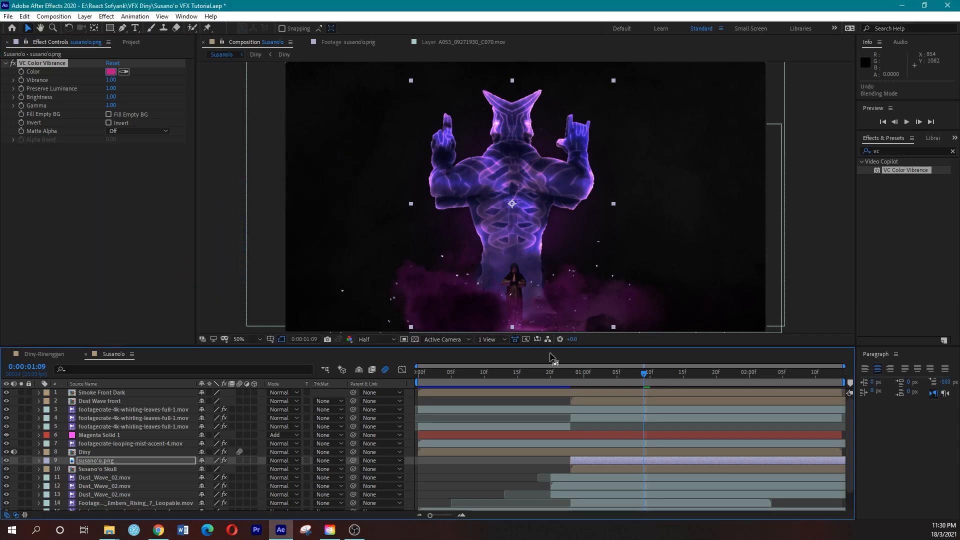
# Look through the VFX folders and preview FootageCrate-4K_Looping_Large_Magic_Cluster_1.mov from Dust & Smokes
pyautogui.click(139, 44)
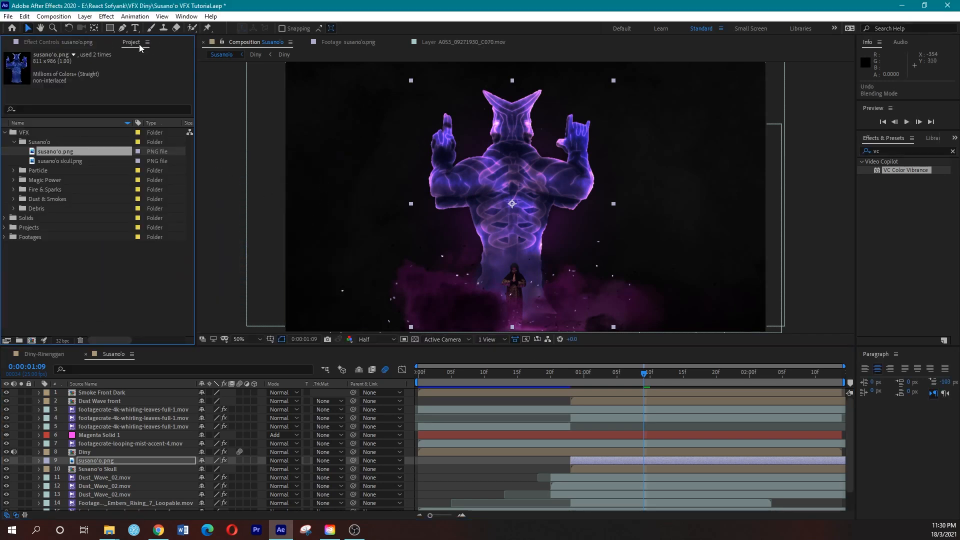
pyautogui.click(14, 142)
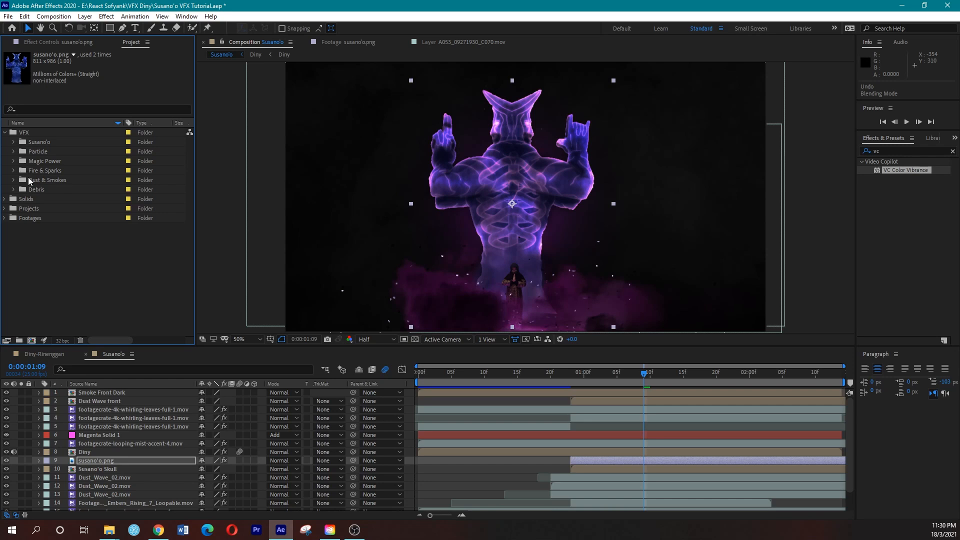
pyautogui.click(14, 161)
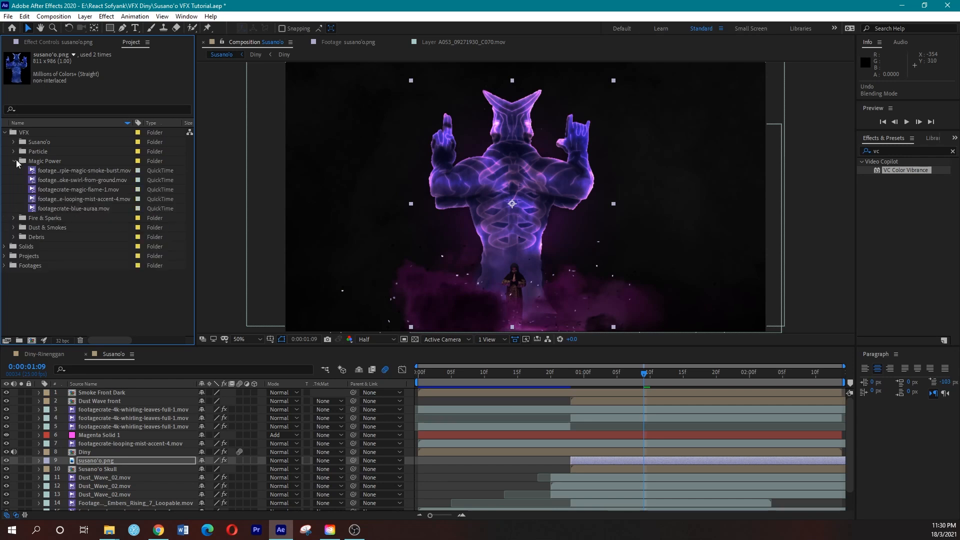
pyautogui.click(14, 161)
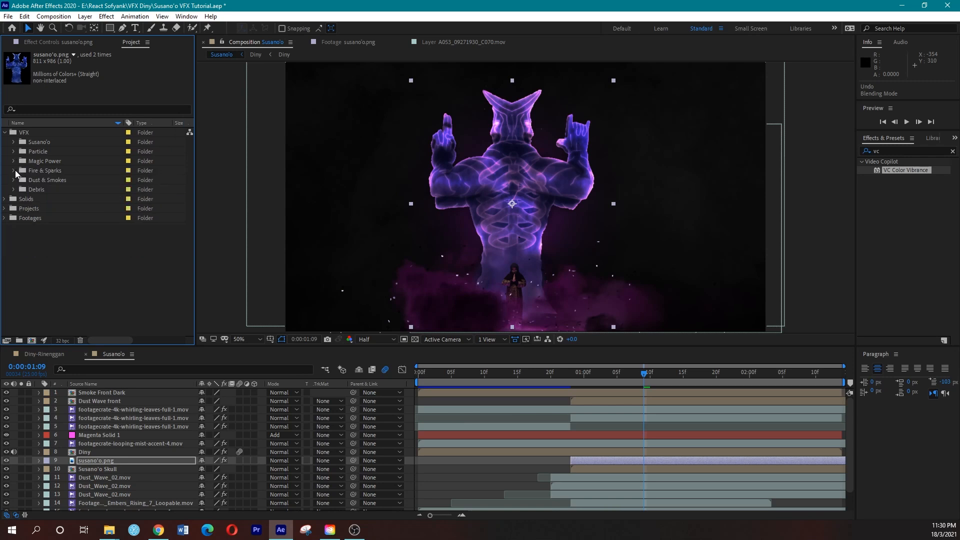
pyautogui.click(14, 180)
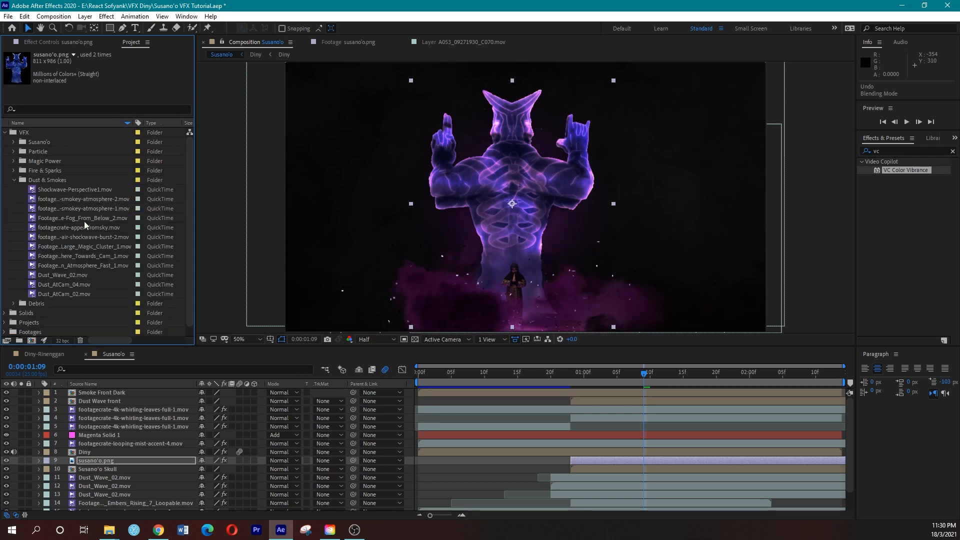
pyautogui.click(87, 246)
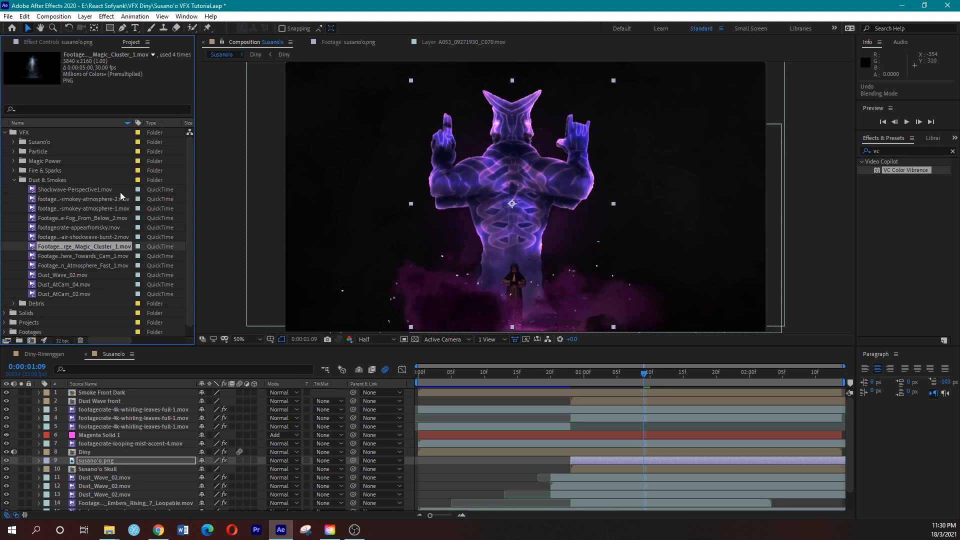
pyautogui.doubleClick(92, 247)
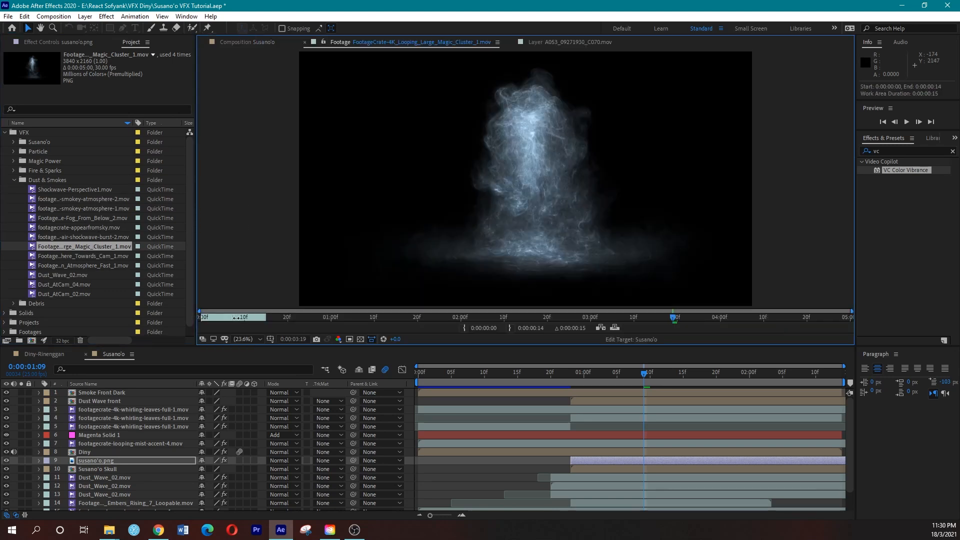
pyautogui.moveTo(247, 320)
pyautogui.mouseDown()
pyautogui.moveTo(221, 318)
pyautogui.moveTo(235, 314)
pyautogui.mouseUp()
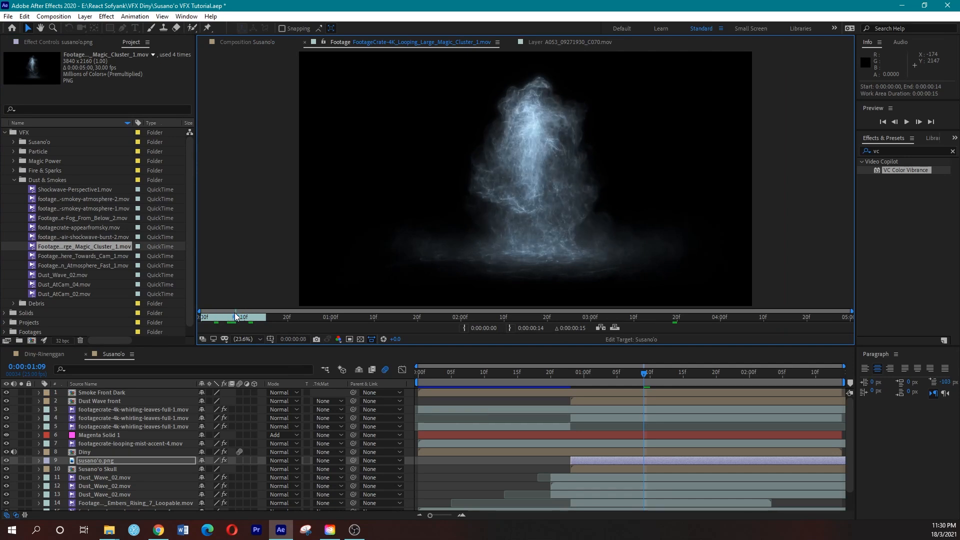
# Add the Large_Magic_Cluster_1 clip directly above susano'o.png, start it with that layer, and extend it to the composition's end
pyautogui.moveTo(100, 246); pyautogui.dragTo(140, 457)
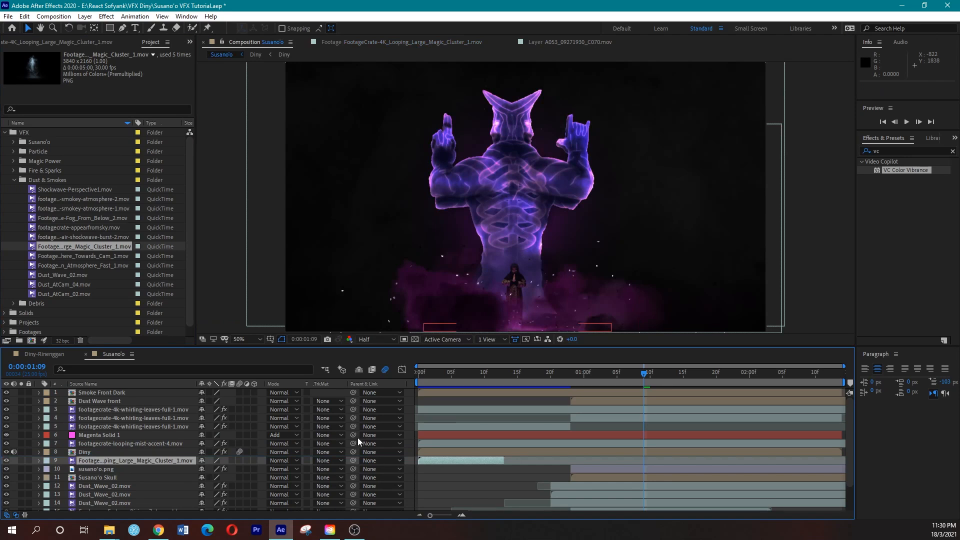
pyautogui.moveTo(459, 460); pyautogui.dragTo(590, 458)
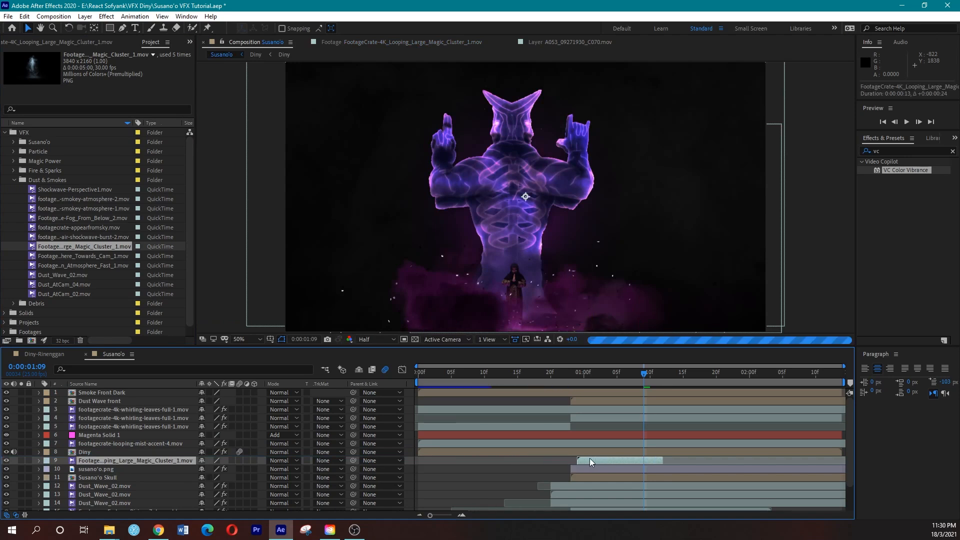
pyautogui.moveTo(658, 460); pyautogui.dragTo(850, 460)
# Flip the Large_Magic_Cluster_1 layer vertically and preview the smoke's movement around the Susano'o body
pyautogui.rightClick(551, 182)
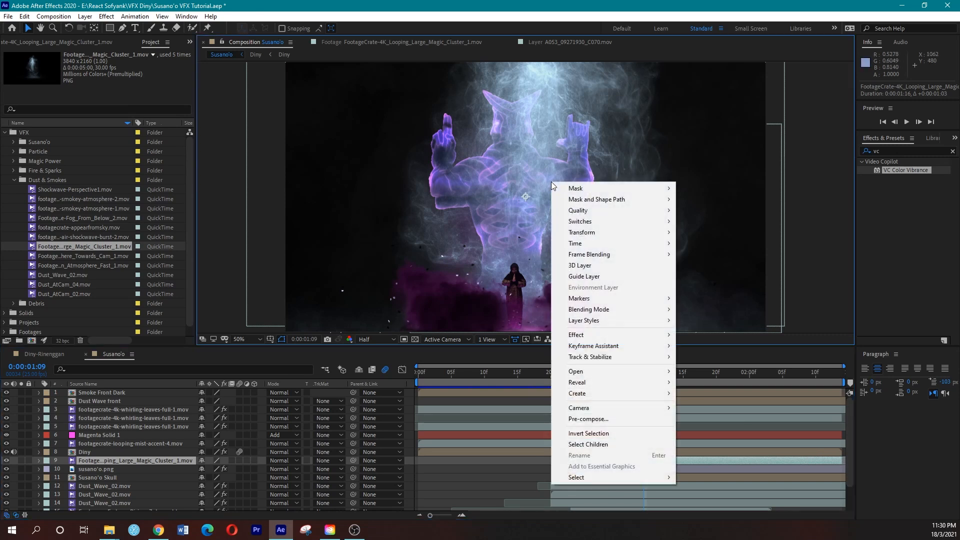
pyautogui.moveTo(629, 236)
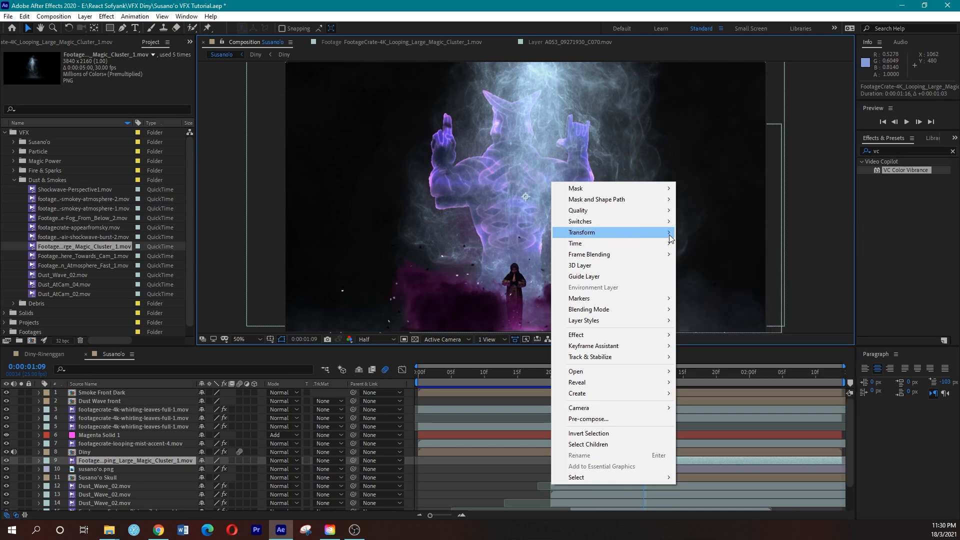
pyautogui.moveTo(671, 238)
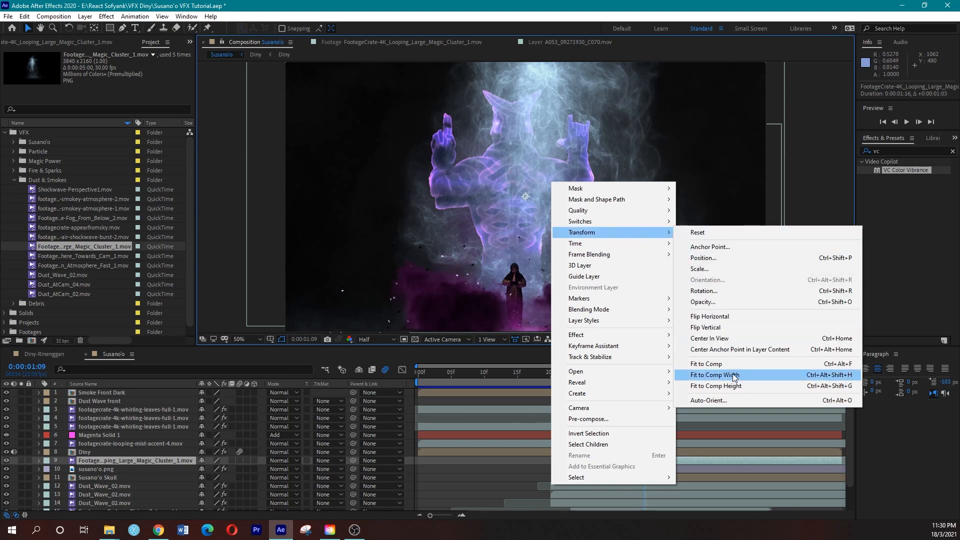
pyautogui.click(724, 328)
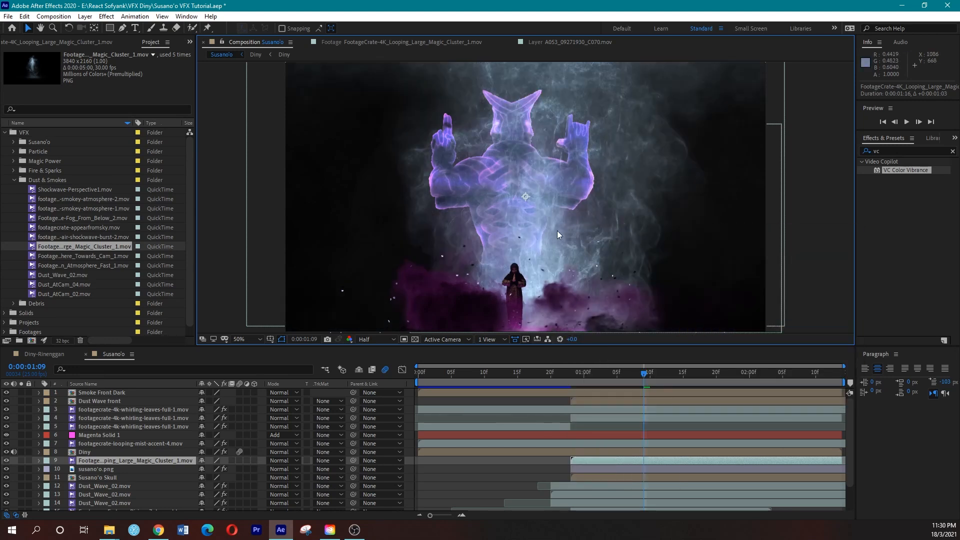
pyautogui.click(614, 378)
pyautogui.moveTo(614, 378); pyautogui.dragTo(673, 382)
pyautogui.press('space')
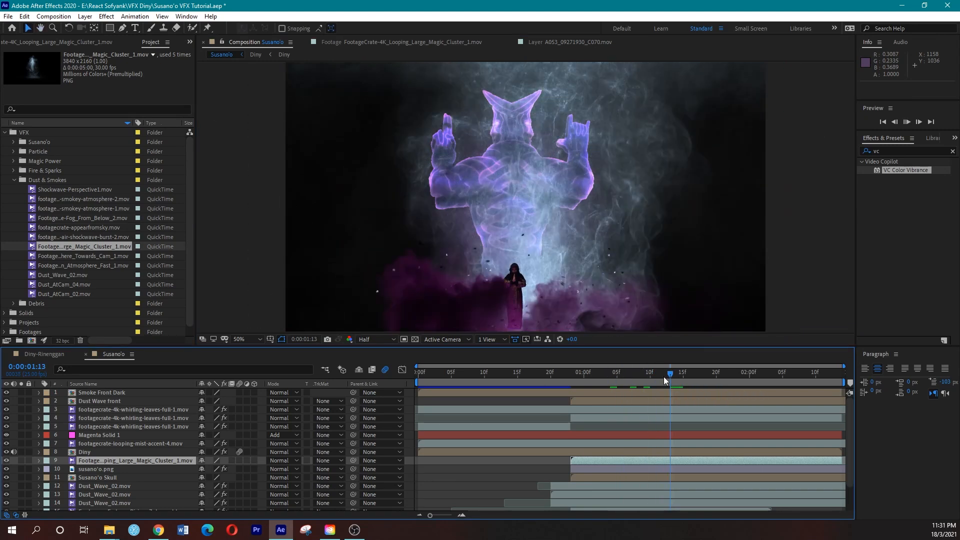
pyautogui.moveTo(577, 379); pyautogui.dragTo(598, 375)
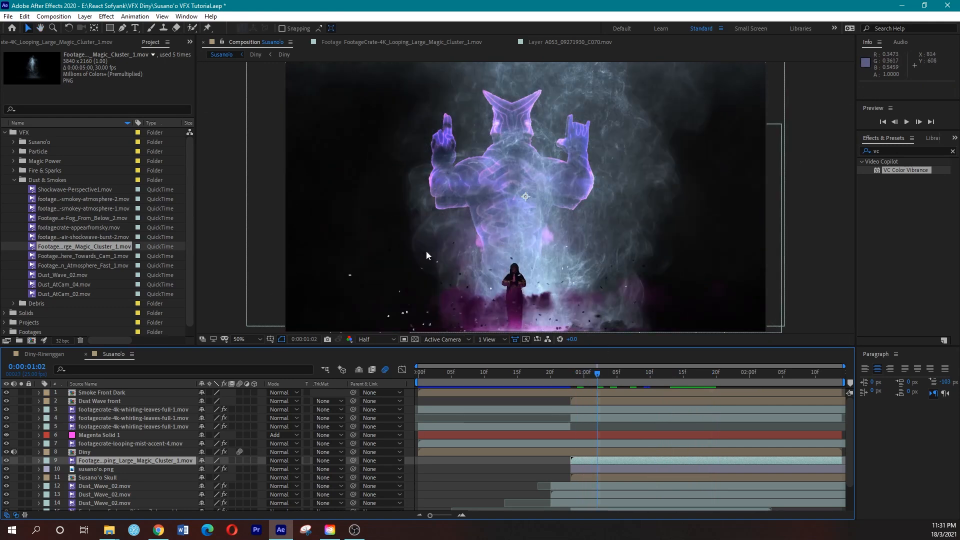
# Scale the flipped Large_Magic_Cluster_1 layer to 77% and move it to about 844, 380, over the Susano'o body
pyautogui.click(177, 461)
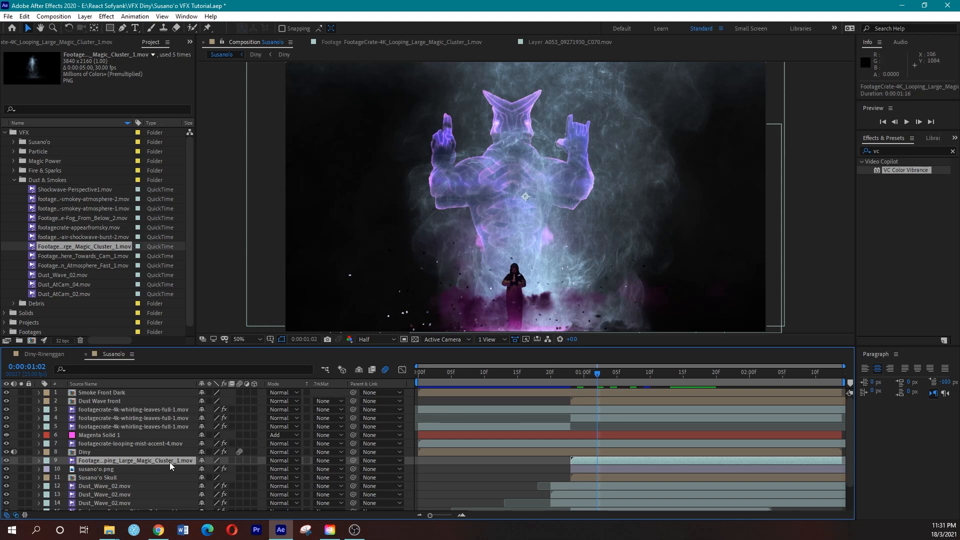
pyautogui.press('s')
pyautogui.moveTo(227, 469); pyautogui.dragTo(251, 463)
pyautogui.moveTo(552, 230); pyautogui.dragTo(520, 218)
pyautogui.moveTo(227, 470); pyautogui.dragTo(219, 470)
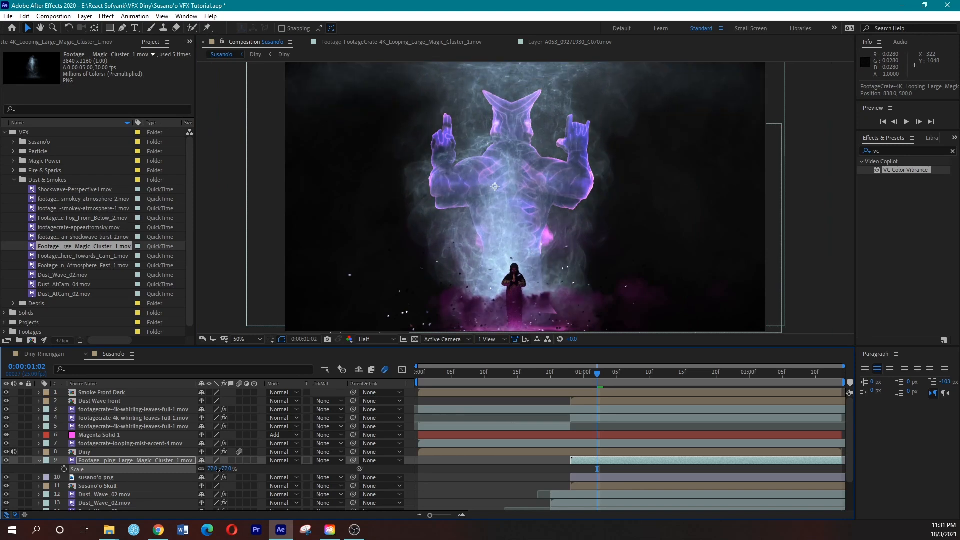
pyautogui.moveTo(516, 229); pyautogui.dragTo(517, 203)
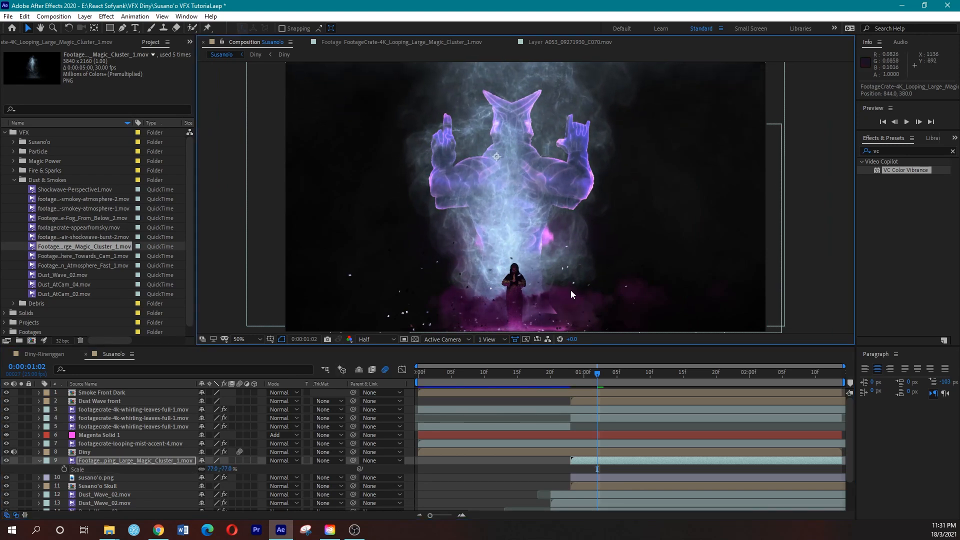
# Play back the shot from 0:00:00:22 to check the resized magic smoke over the Susano'o
pyautogui.click(564, 374)
pyautogui.press('space')
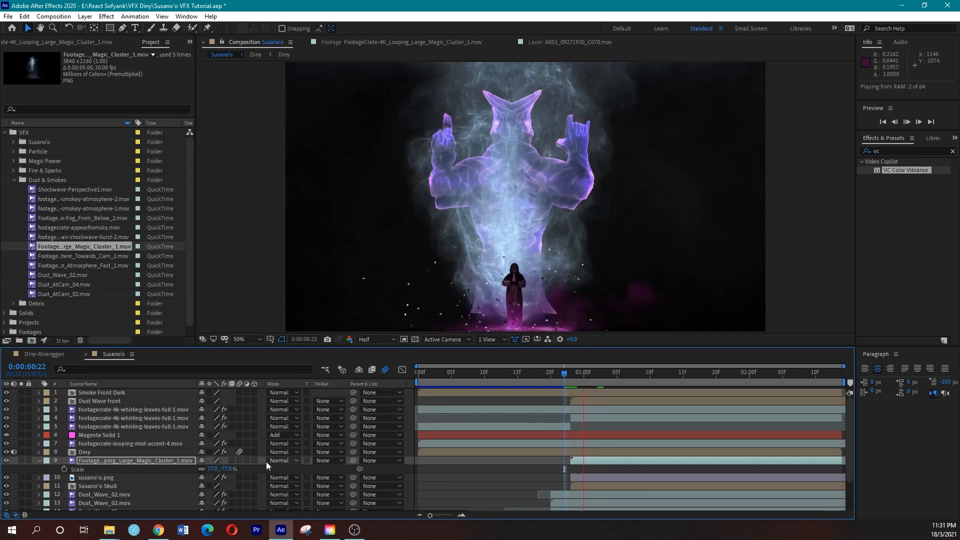
pyautogui.press('space')
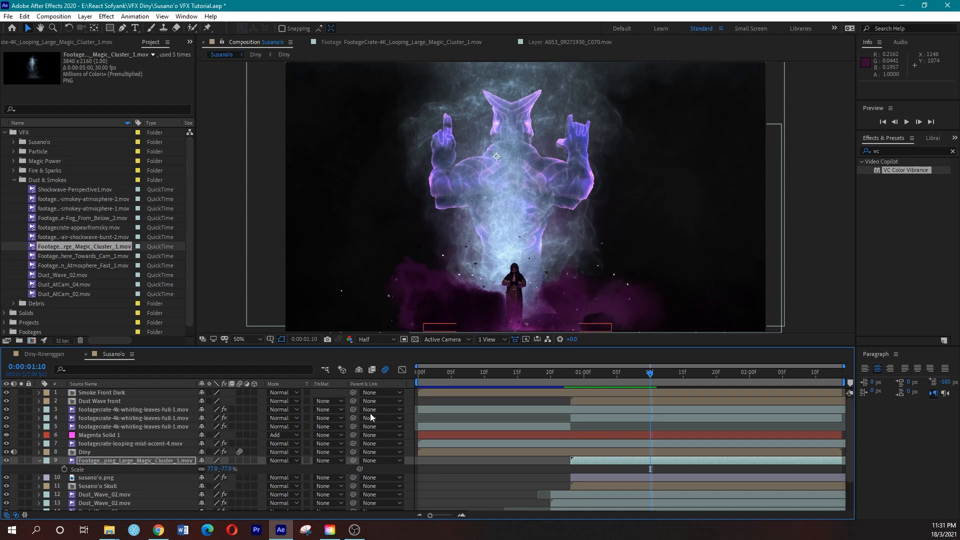
# Apply VC Color Vibrance to the Large_Magic_Cluster_1 layer with purple 8E229B, Preserve Luminance 0.68, Brightness 0.72 and Gamma 0.89
pyautogui.moveTo(902, 169); pyautogui.dragTo(635, 457)
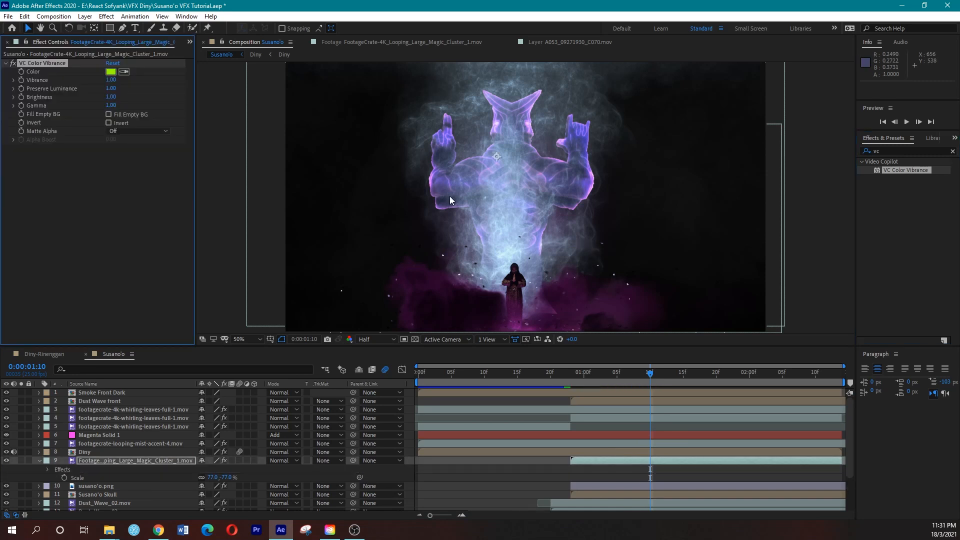
pyautogui.click(111, 71)
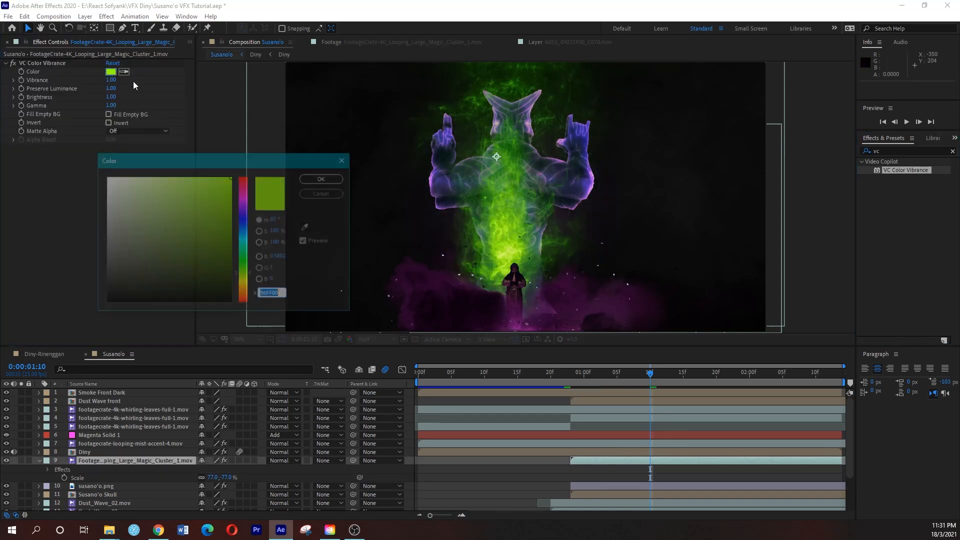
pyautogui.click(245, 198)
pyautogui.moveTo(245, 198)
pyautogui.mouseDown()
pyautogui.moveTo(245, 214)
pyautogui.moveTo(180, 177)
pyautogui.moveTo(216, 236)
pyautogui.moveTo(203, 226)
pyautogui.mouseUp()
pyautogui.click(225, 193)
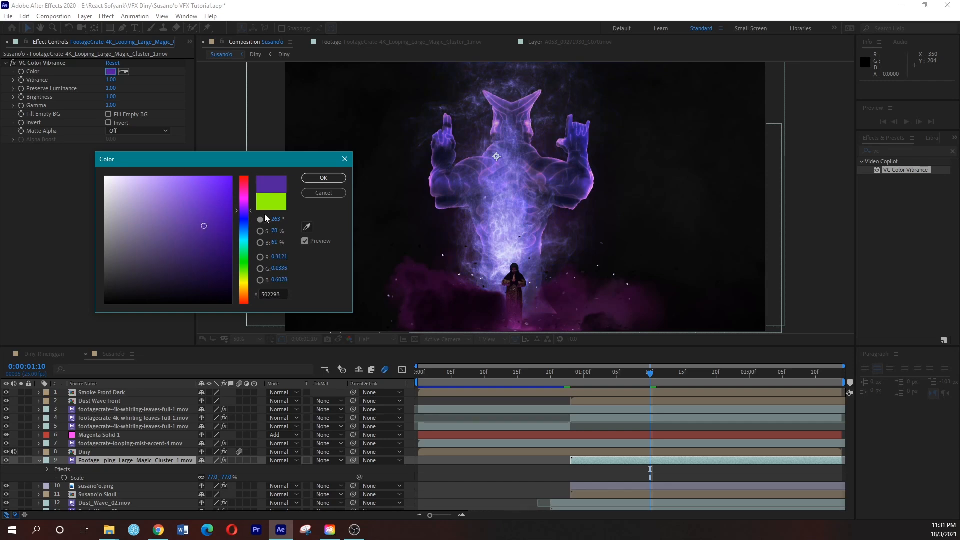
pyautogui.click(244, 198)
pyautogui.moveTo(244, 197); pyautogui.dragTo(244, 199)
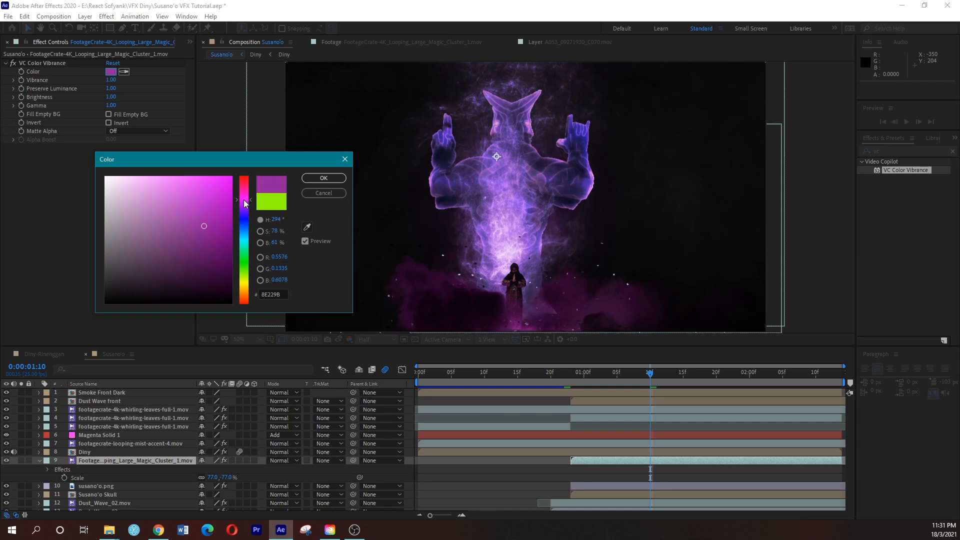
pyautogui.click(323, 178)
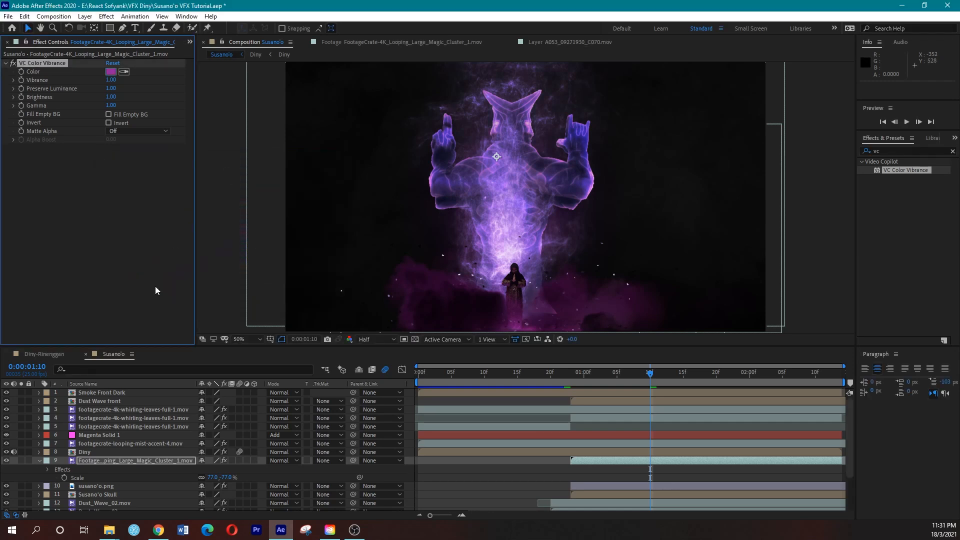
pyautogui.moveTo(106, 98)
pyautogui.mouseDown()
pyautogui.moveTo(90, 98)
pyautogui.moveTo(98, 105)
pyautogui.mouseUp()
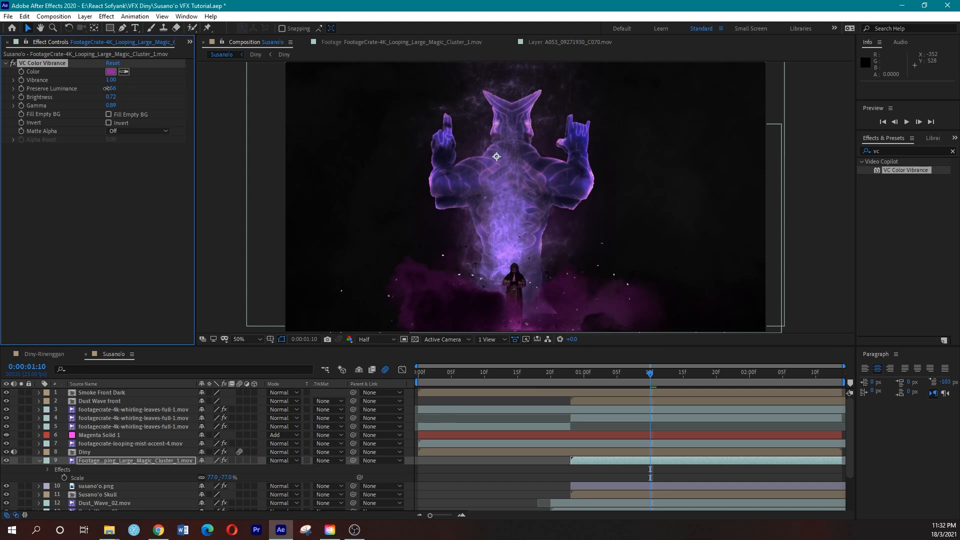
pyautogui.moveTo(106, 89); pyautogui.dragTo(111, 88)
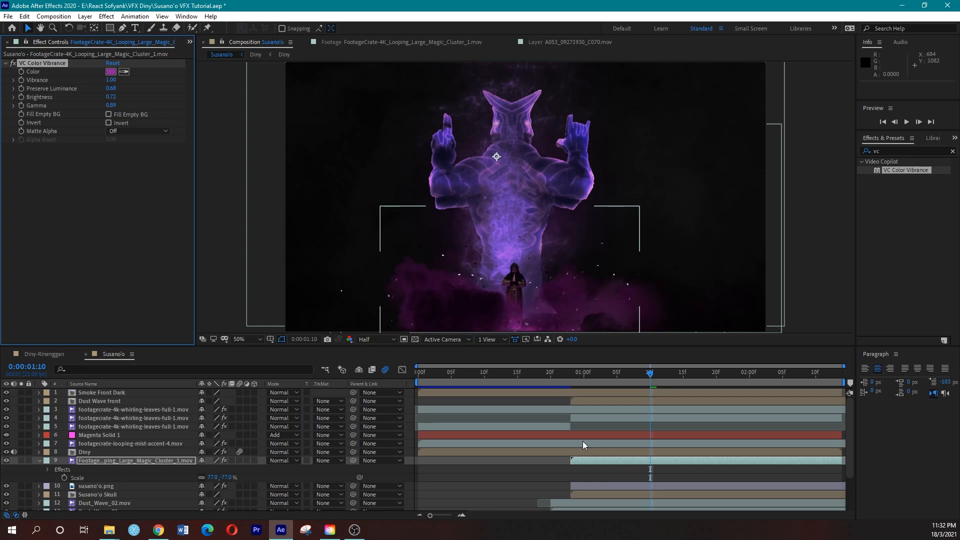
# Duplicate the purple Large_Magic_Cluster_1 layer, move the copy over the Susano'o's hand with the single raised finger, and scale it to 51%
pyautogui.click(95, 463)
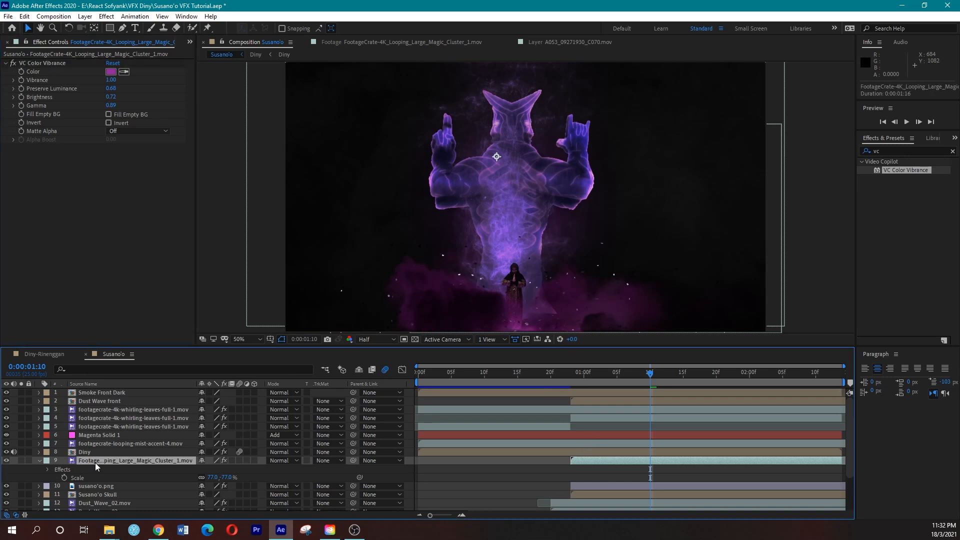
pyautogui.hotkey('ctrl', 'd')
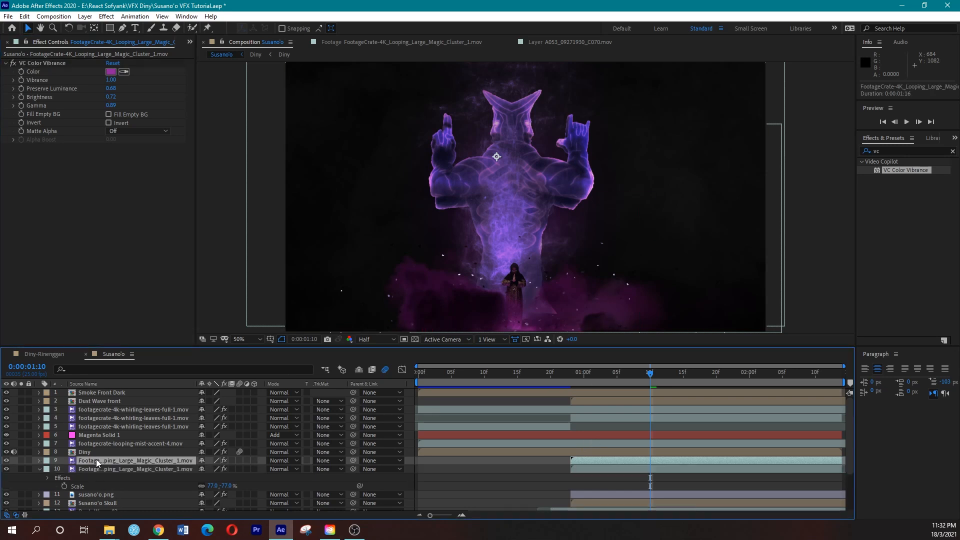
pyautogui.moveTo(497, 195); pyautogui.dragTo(453, 143)
pyautogui.press('s')
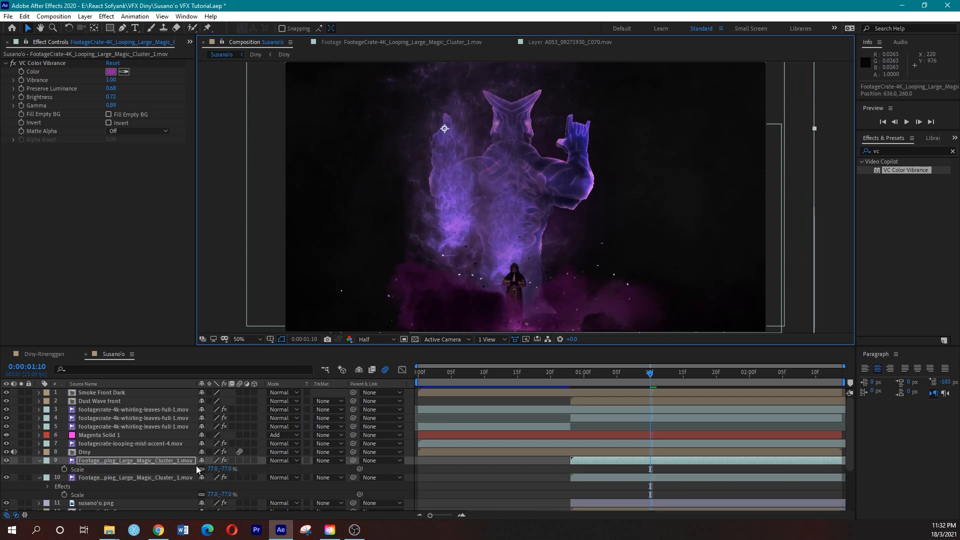
pyautogui.moveTo(224, 471)
pyautogui.mouseDown()
pyautogui.moveTo(208, 470)
pyautogui.moveTo(229, 462)
pyautogui.mouseUp()
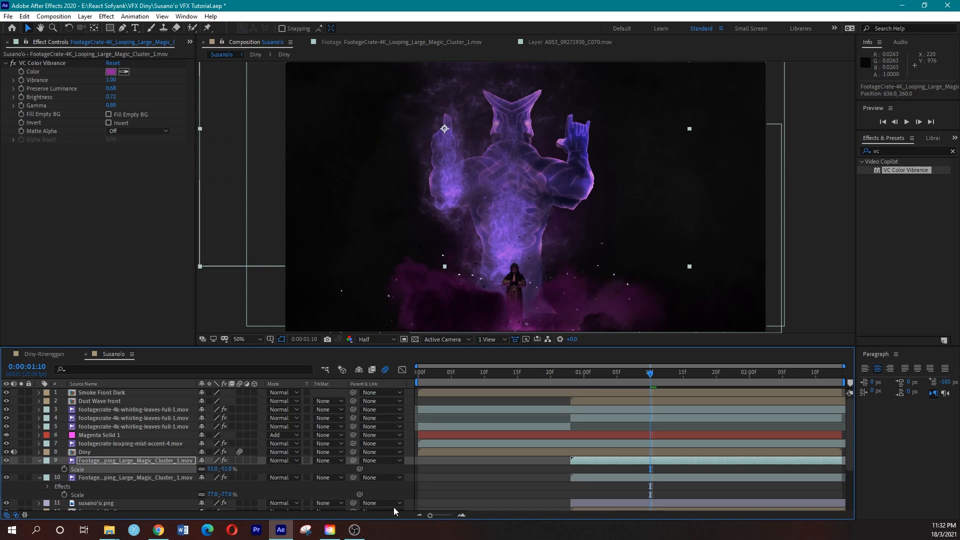
# Offset the 51% smoke copy earlier in time, trim its start to the susano'o.png layer's start, and move it to about 670, 284
pyautogui.moveTo(648, 458); pyautogui.dragTo(595, 454)
pyautogui.moveTo(794, 458); pyautogui.dragTo(827, 465)
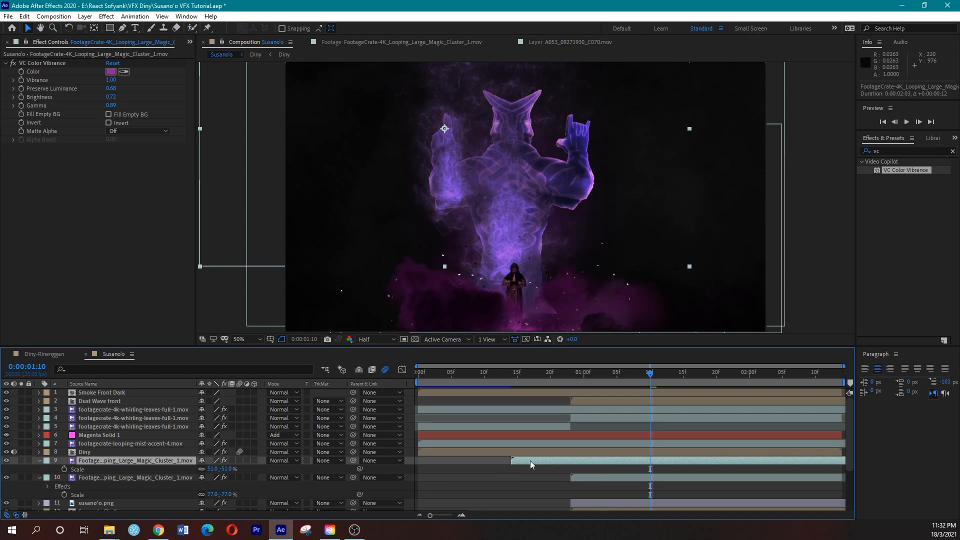
pyautogui.moveTo(513, 460); pyautogui.dragTo(569, 460)
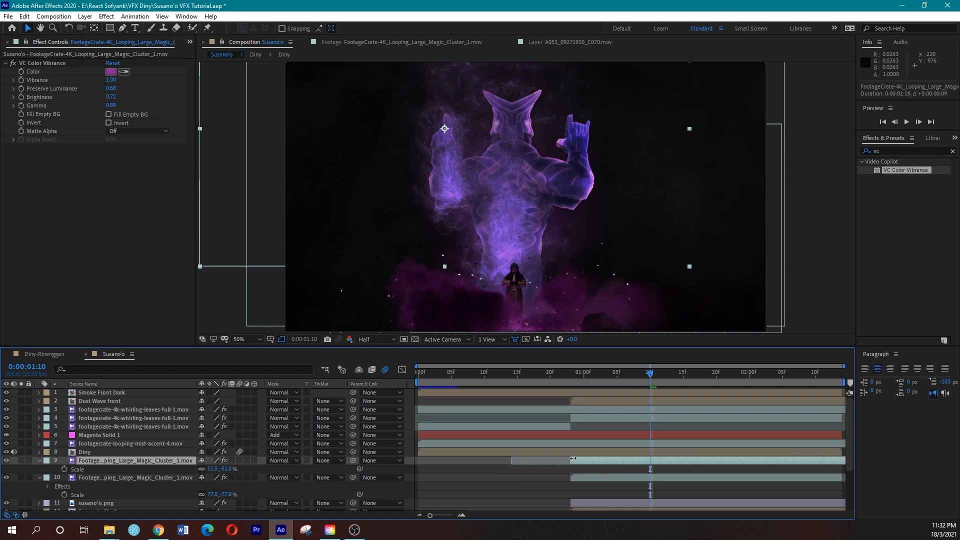
pyautogui.moveTo(447, 158); pyautogui.dragTo(460, 173)
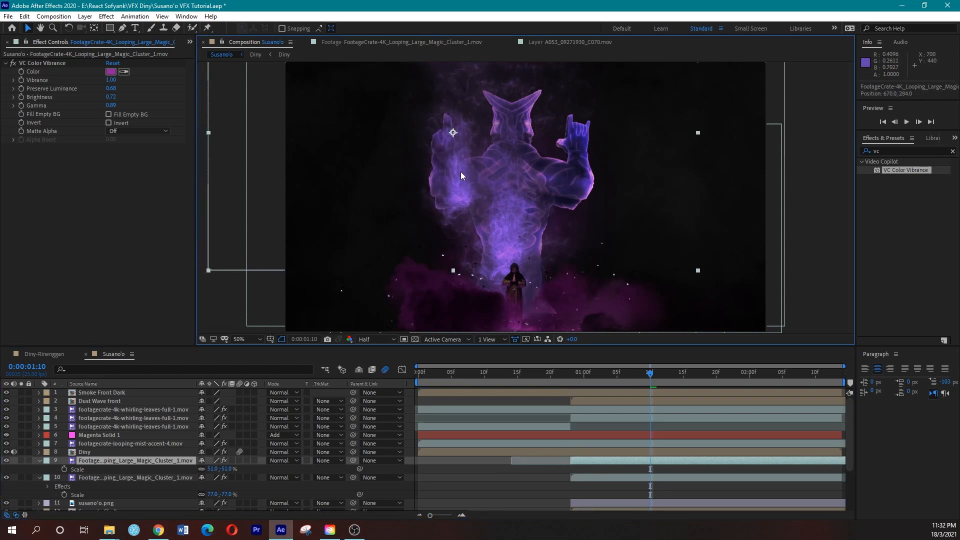
# Set the blending mode of both Large_Magic_Cluster_1 layers to Screen
pyautogui.click(279, 461)
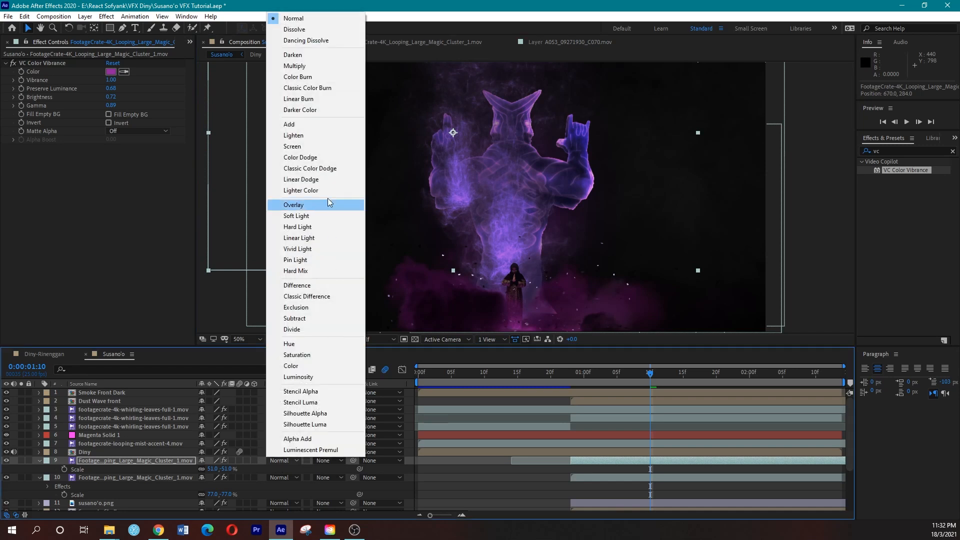
pyautogui.click(305, 147)
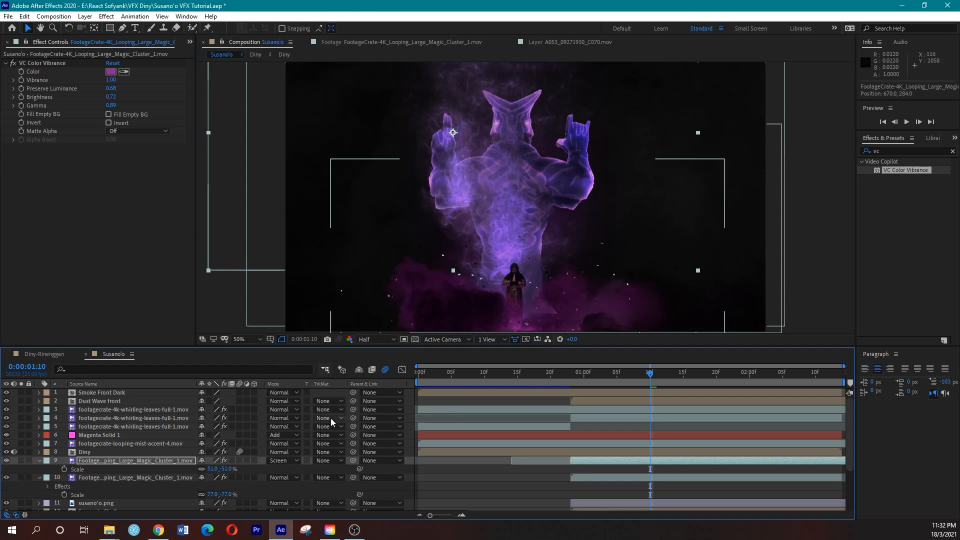
pyautogui.click(155, 474)
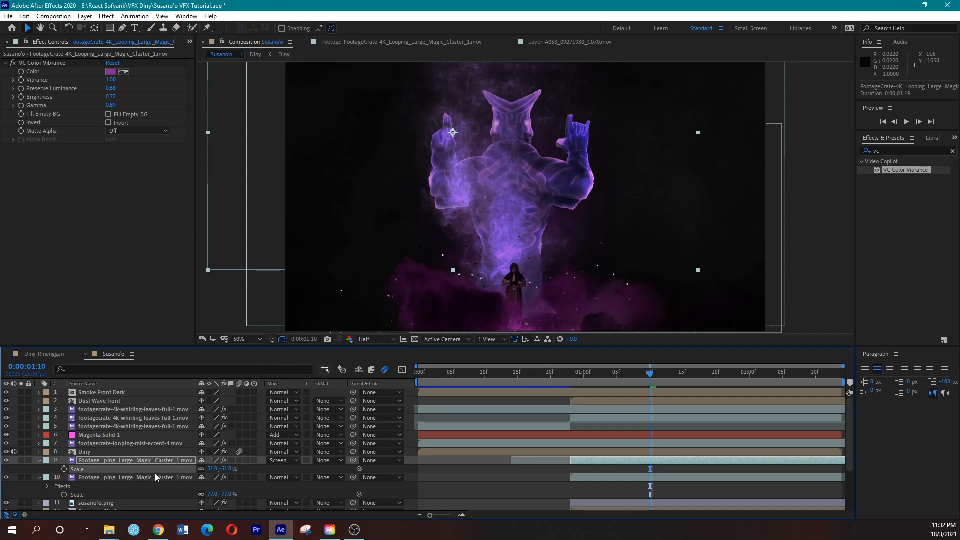
pyautogui.click(278, 478)
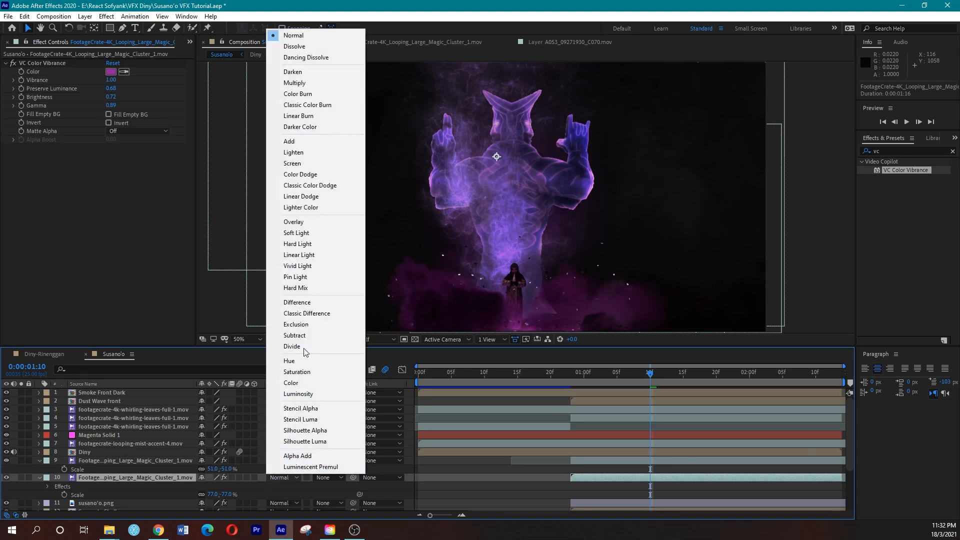
pyautogui.click(308, 165)
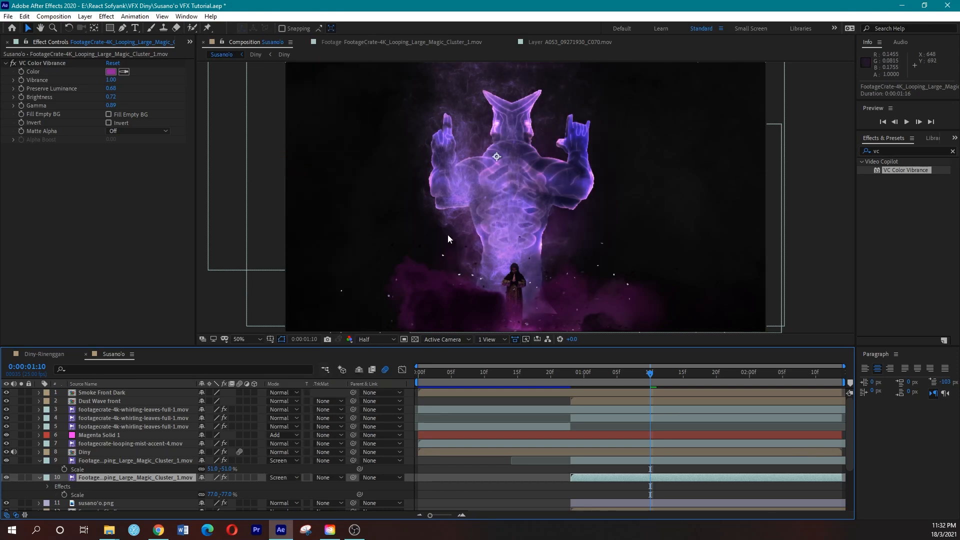
# Duplicate the 51% smoke layer and move the copy to about 1102, 288, over the Susano'o's other raised hand
pyautogui.click(172, 460)
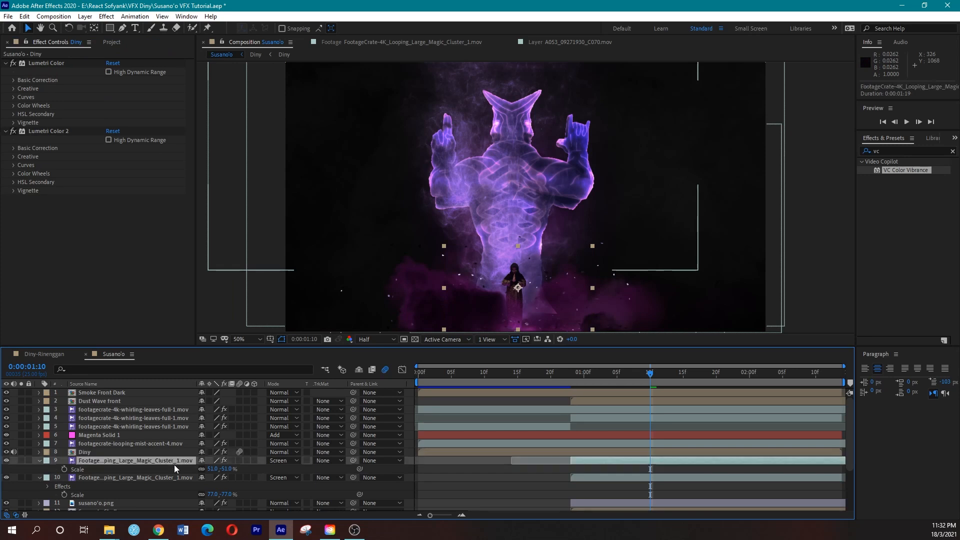
pyautogui.hotkey('ctrl', 'd')
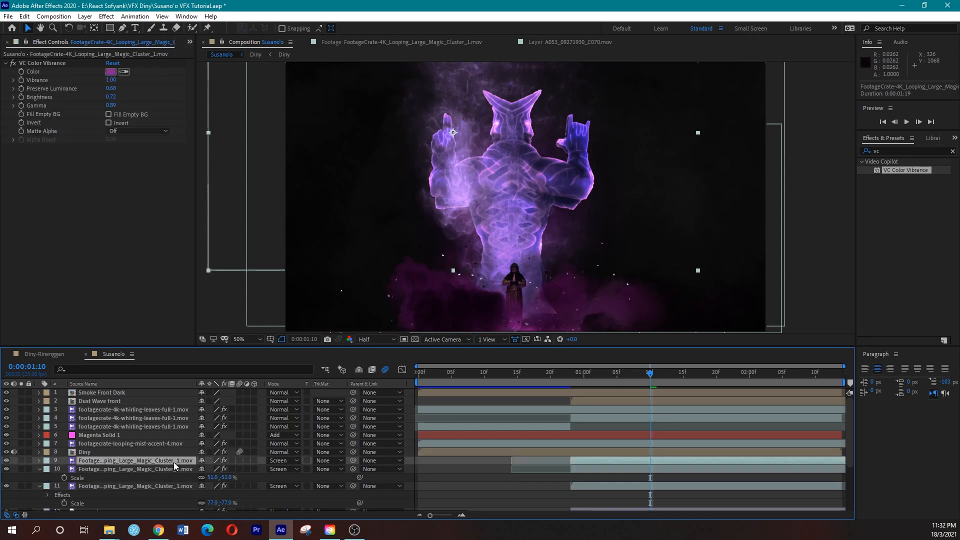
pyautogui.moveTo(457, 163); pyautogui.dragTo(563, 164)
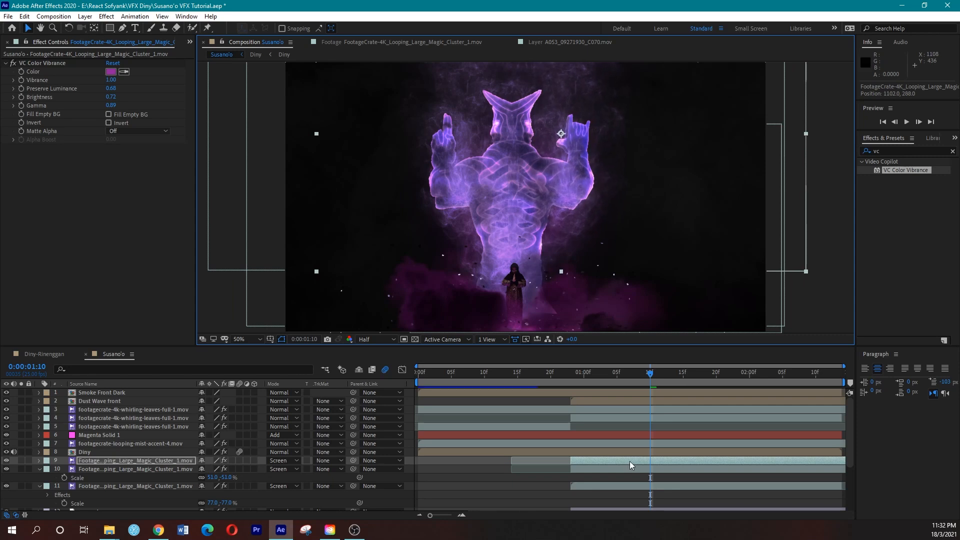
# Offset the new smoke copy earlier in time, extend it to the composition's end, and trim its start to 0:00:00:23
pyautogui.moveTo(635, 458); pyautogui.dragTo(472, 455)
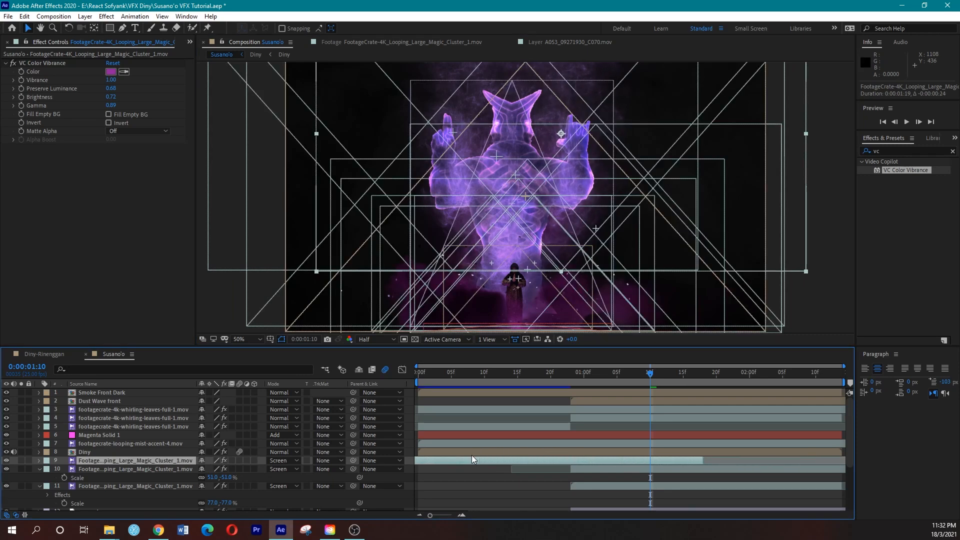
pyautogui.moveTo(760, 462); pyautogui.dragTo(845, 460)
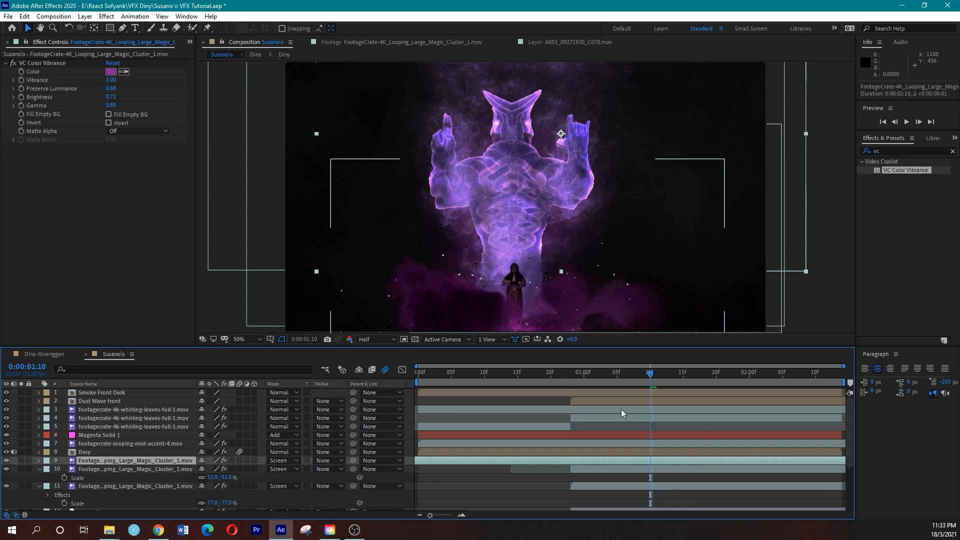
pyautogui.click(575, 380)
pyautogui.press('pageup')
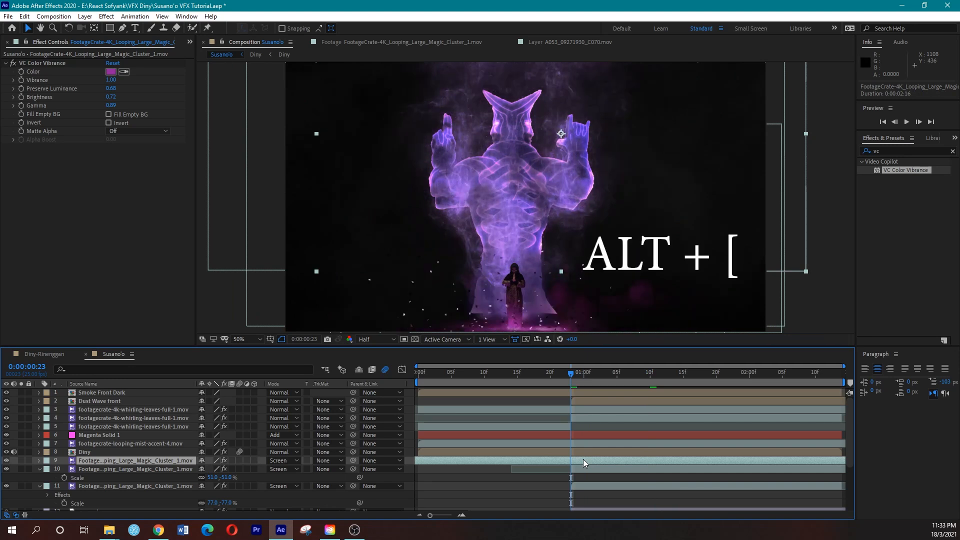
pyautogui.hotkey('alt', '[')
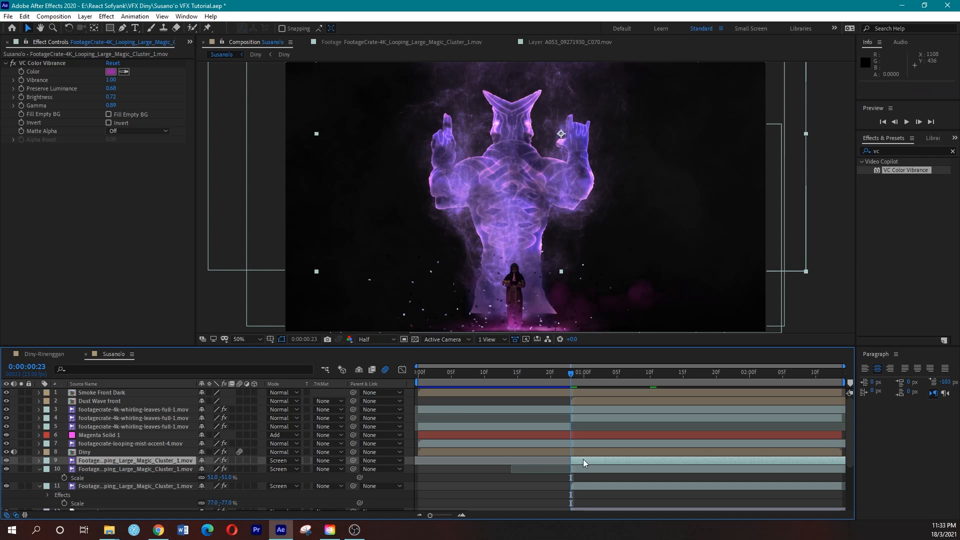
# Play back the shot from 0:00:00:23 to check the three smoke layers, and collapse the layer properties
pyautogui.press('space')
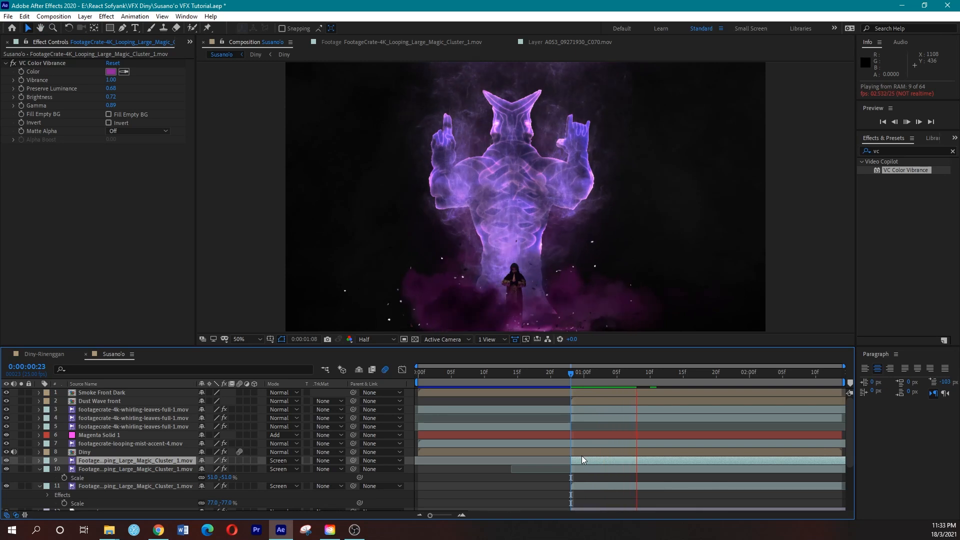
pyautogui.press('space')
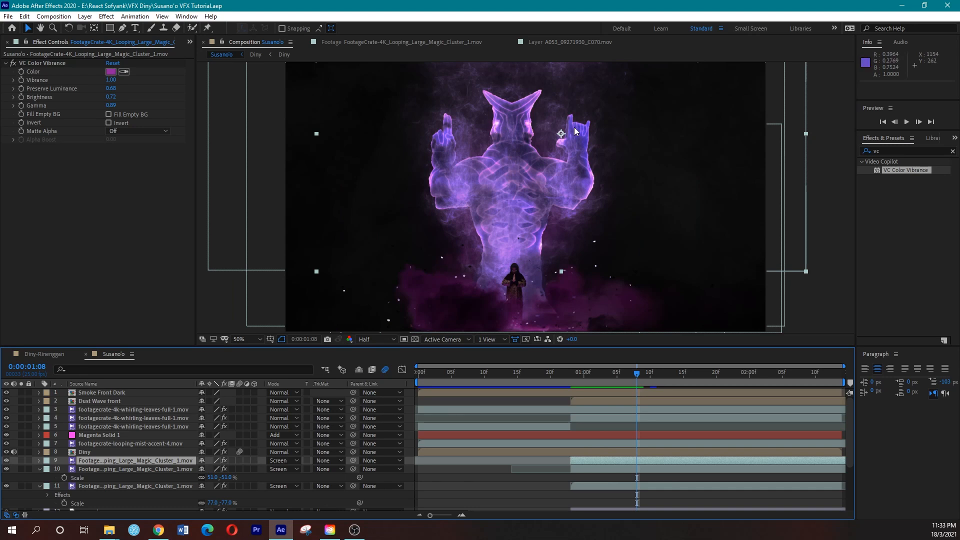
pyautogui.press('u')
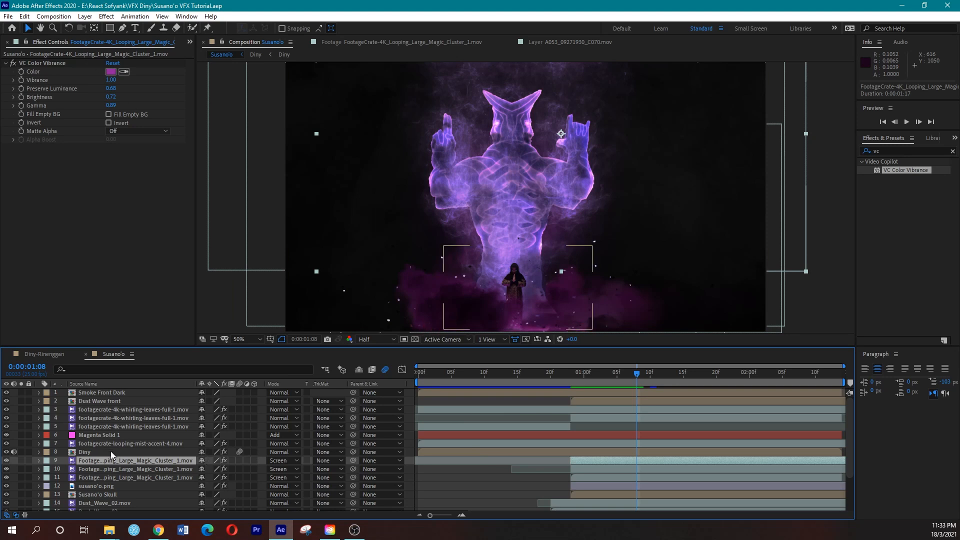
# Preview footagecrate-magic-flame-1.mov from the Magic Power folder, add it directly above the smoke layers, and shift it toward the susano'o.png layer's start
pyautogui.click(190, 41)
pyautogui.click(200, 65)
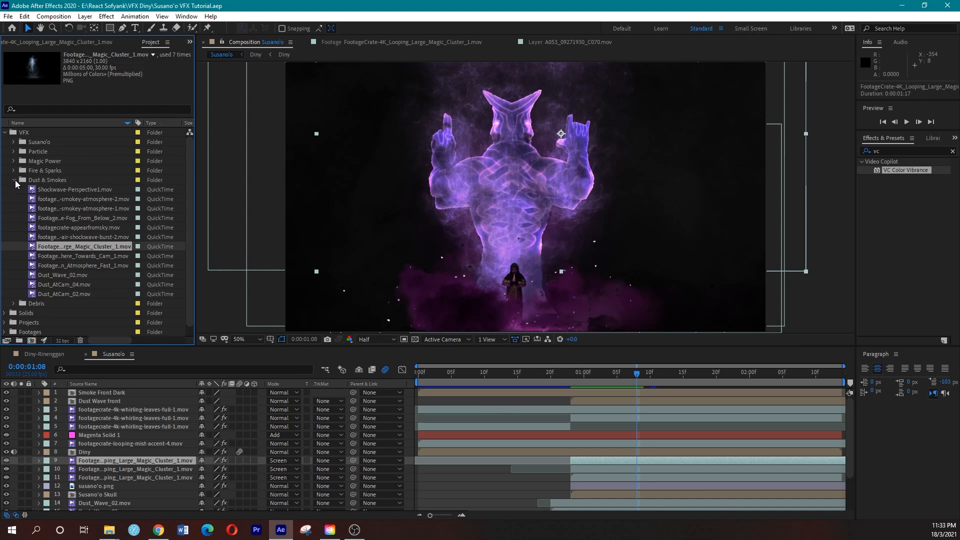
pyautogui.click(14, 161)
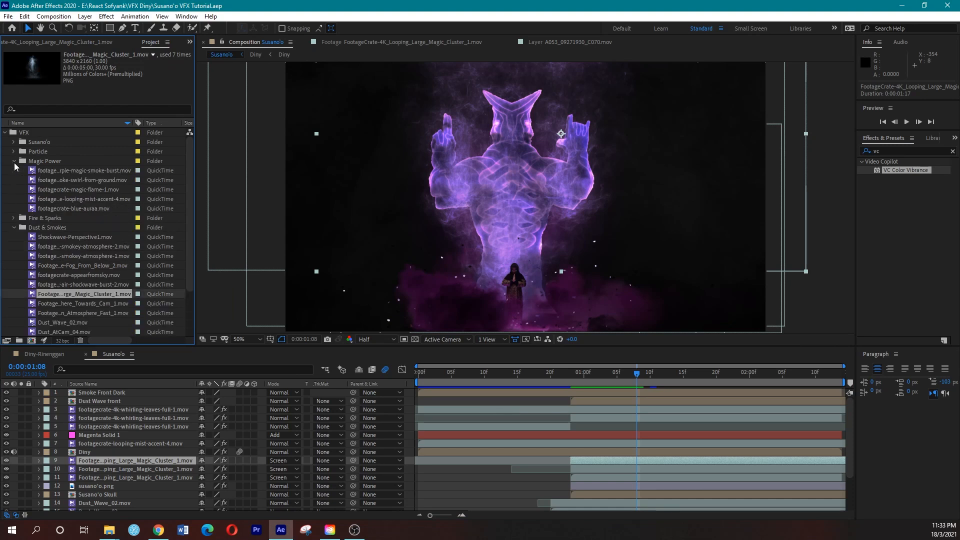
pyautogui.doubleClick(77, 190)
pyautogui.moveTo(253, 317); pyautogui.dragTo(470, 324)
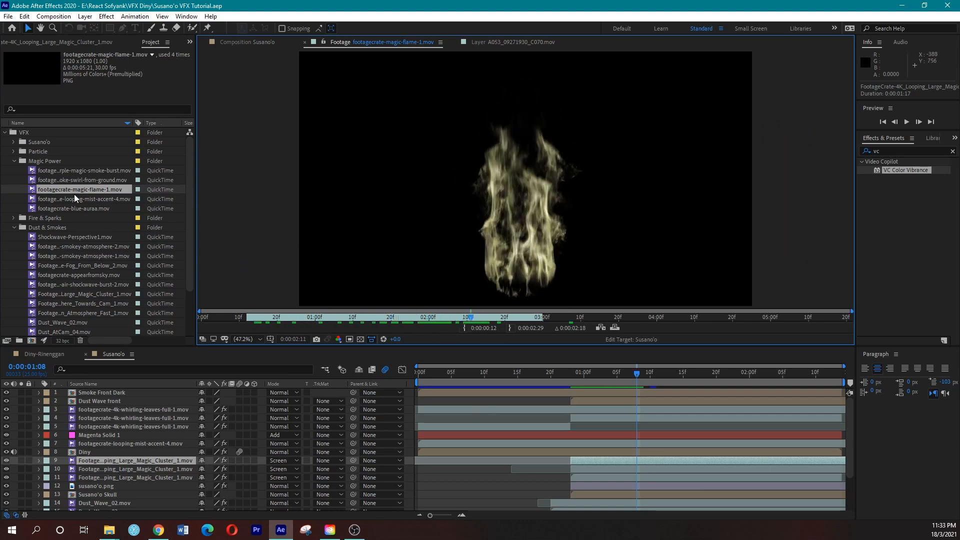
pyautogui.moveTo(82, 190); pyautogui.dragTo(165, 458)
pyautogui.moveTo(442, 459); pyautogui.dragTo(594, 461)
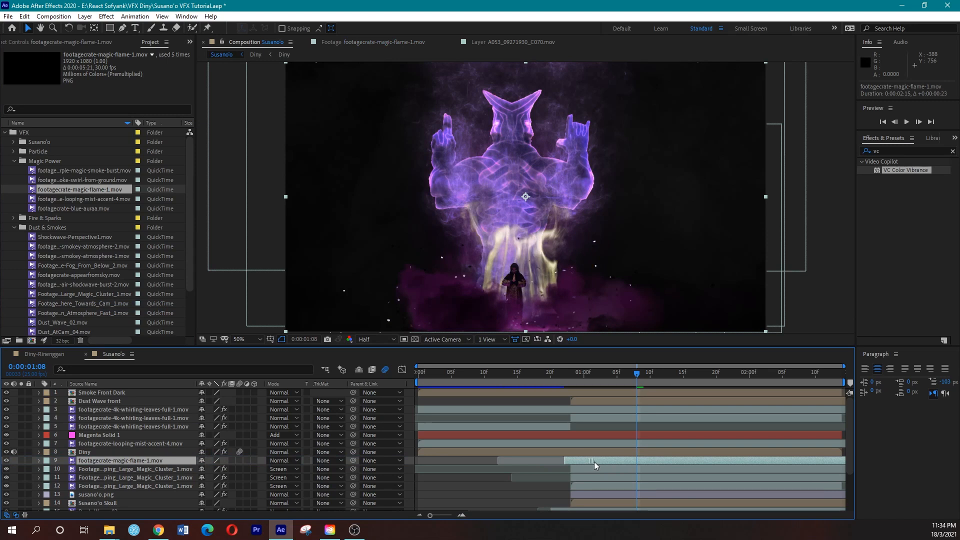
# Scale the magic-flame-1 layer to 24% and move it to about 846, 154, over the Susano'o's eye
pyautogui.moveTo(530, 179); pyautogui.dragTo(516, 64)
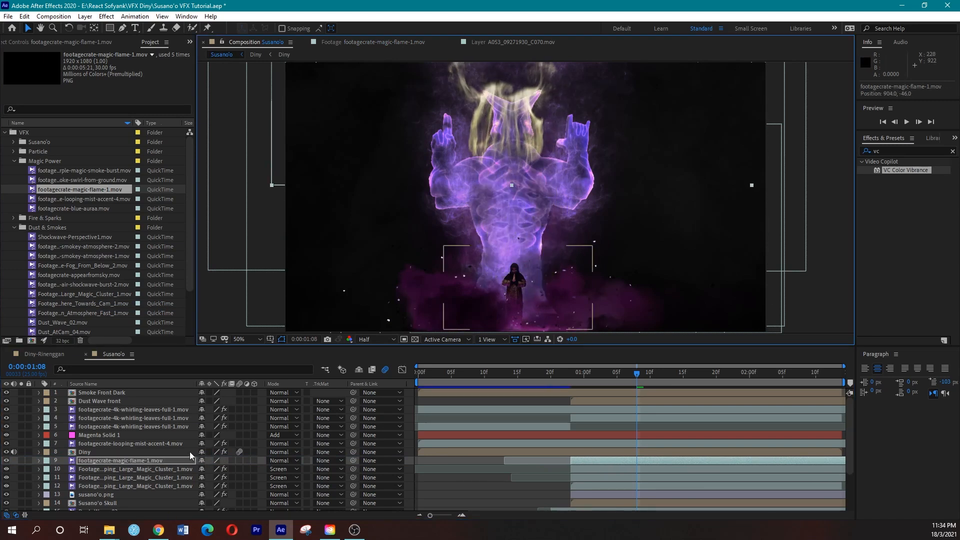
pyautogui.press('s')
pyautogui.moveTo(216, 468); pyautogui.dragTo(179, 469)
pyautogui.moveTo(502, 73); pyautogui.dragTo(488, 122)
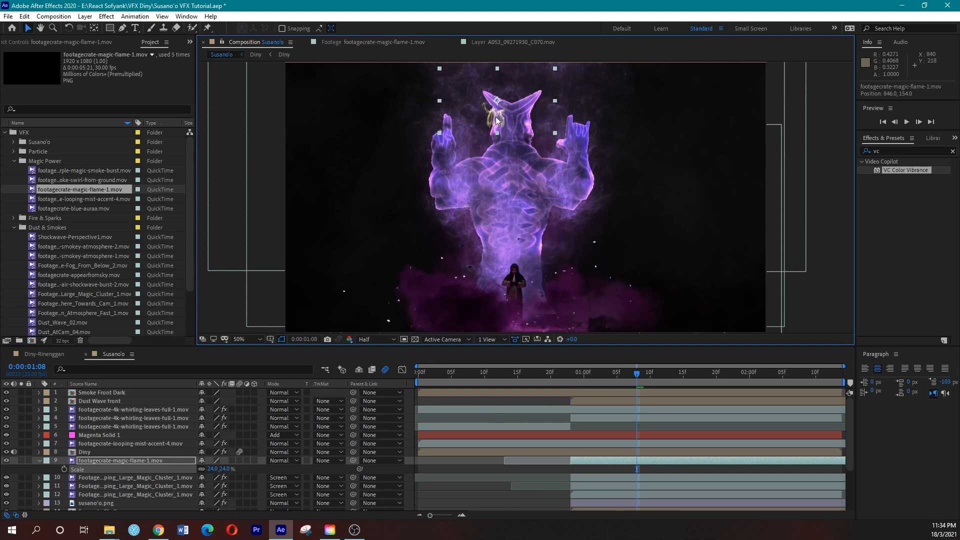
# Scale the magic-flame-1 layer to 15%, reposition it over the Susano'o's eye, and apply VC Color Vibrance to it
pyautogui.moveTo(222, 469); pyautogui.dragTo(218, 469)
pyautogui.press('.')
pyautogui.moveTo(464, 154); pyautogui.dragTo(496, 257)
pyautogui.moveTo(504, 131); pyautogui.dragTo(502, 149)
pyautogui.moveTo(906, 170); pyautogui.dragTo(149, 460)
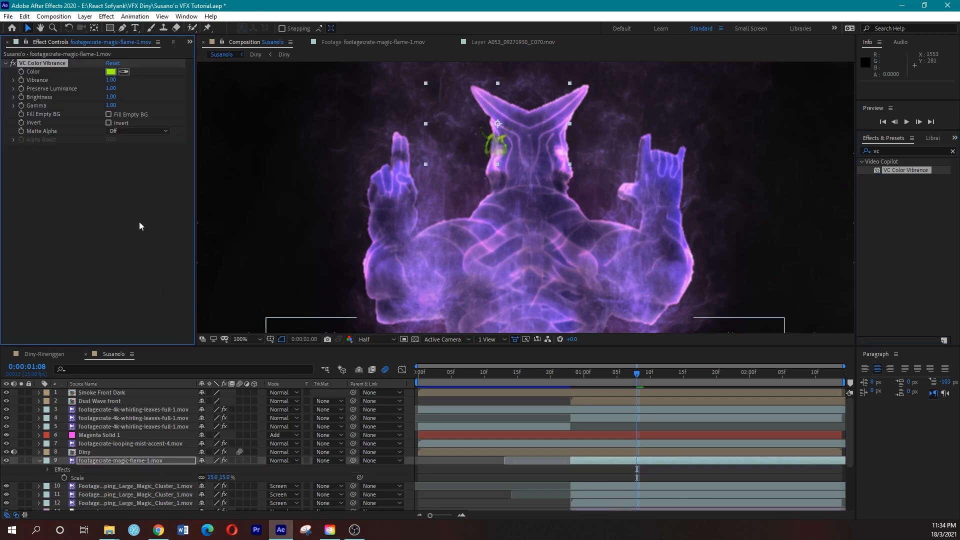
# Set the eye flame's VC Color Vibrance color to purple 9A00FB
pyautogui.click(111, 71)
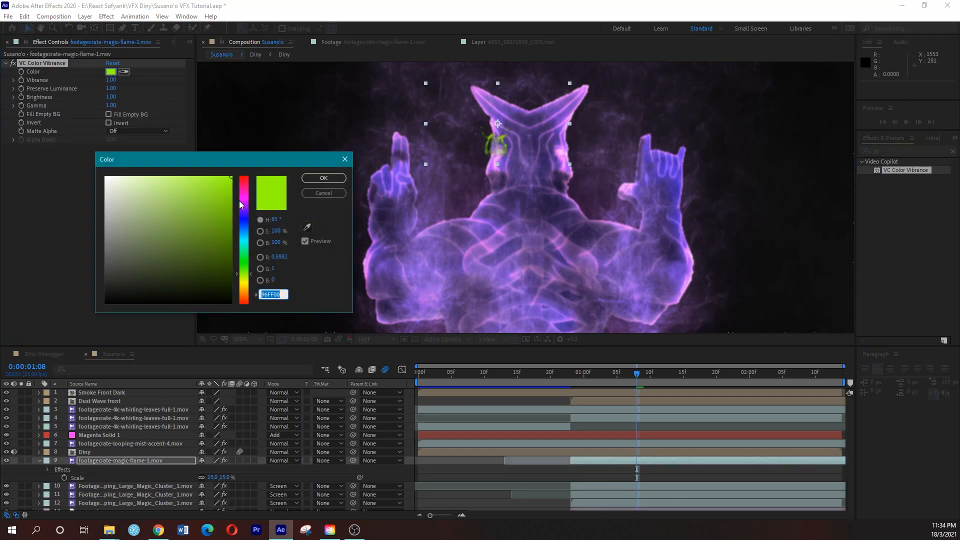
pyautogui.click(247, 196)
pyautogui.moveTo(248, 196); pyautogui.dragTo(247, 208)
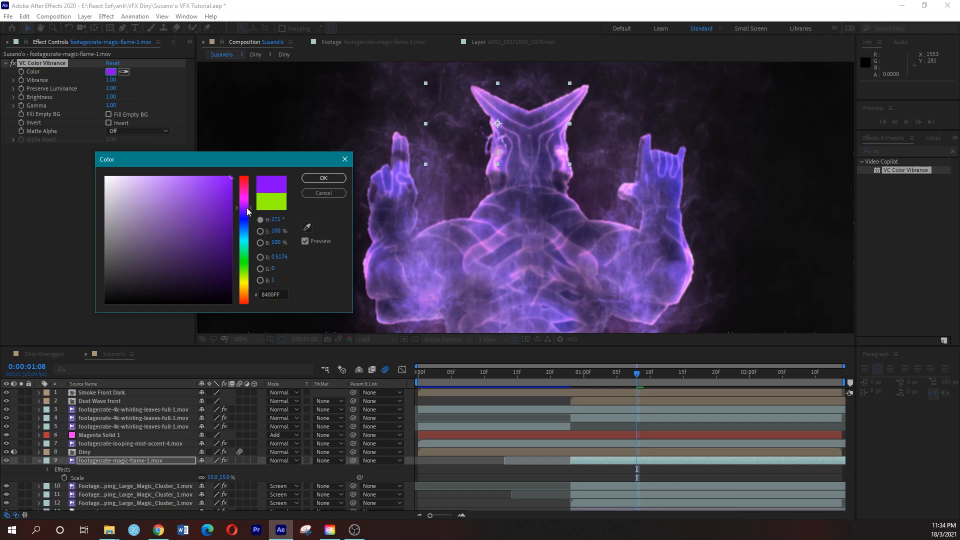
pyautogui.moveTo(209, 239); pyautogui.dragTo(232, 178)
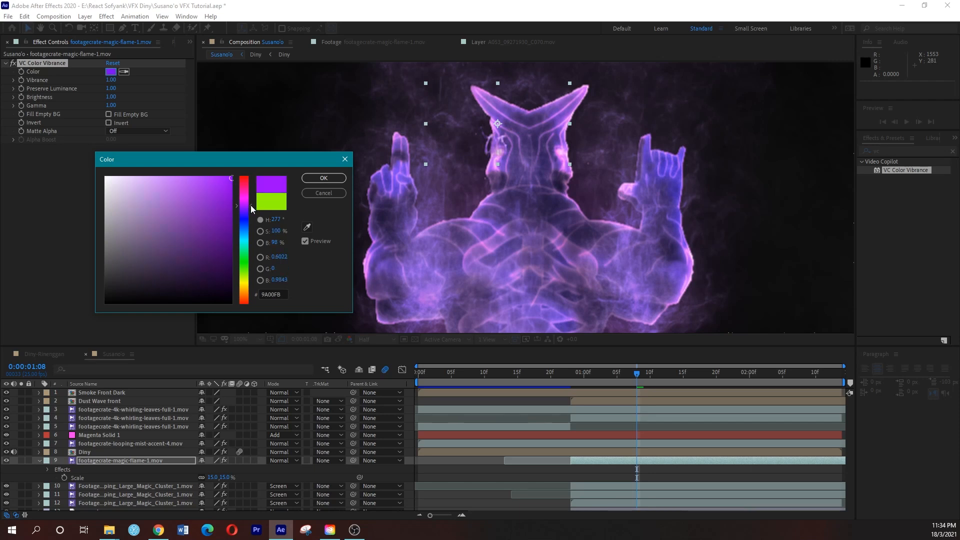
pyautogui.click(324, 178)
# Set the eye flame's Vibrance to 1.99, Preserve Luminance to 0.58, Brightness to 1.81 and Gamma to 1.13
pyautogui.moveTo(134, 94); pyautogui.dragTo(153, 94)
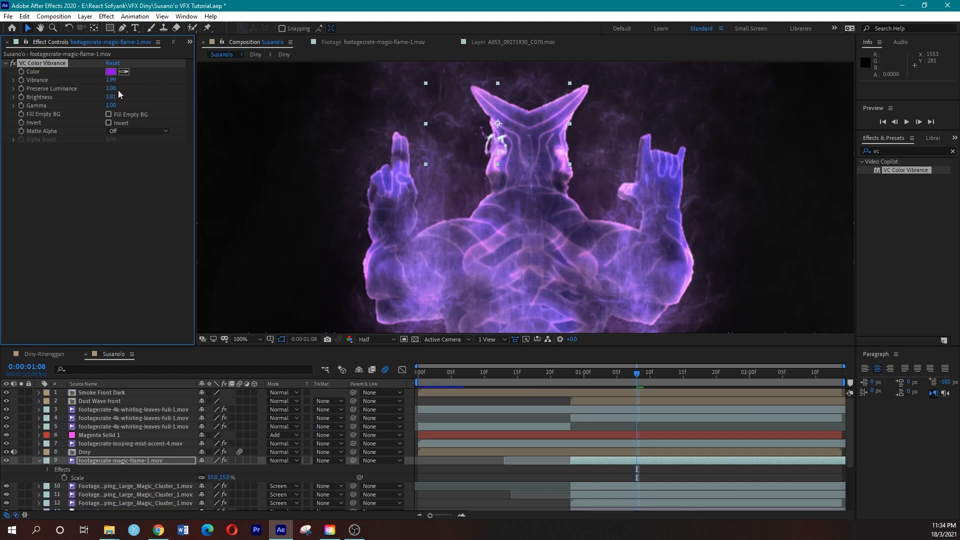
pyautogui.moveTo(86, 89); pyautogui.dragTo(101, 88)
pyautogui.moveTo(129, 104); pyautogui.dragTo(117, 105)
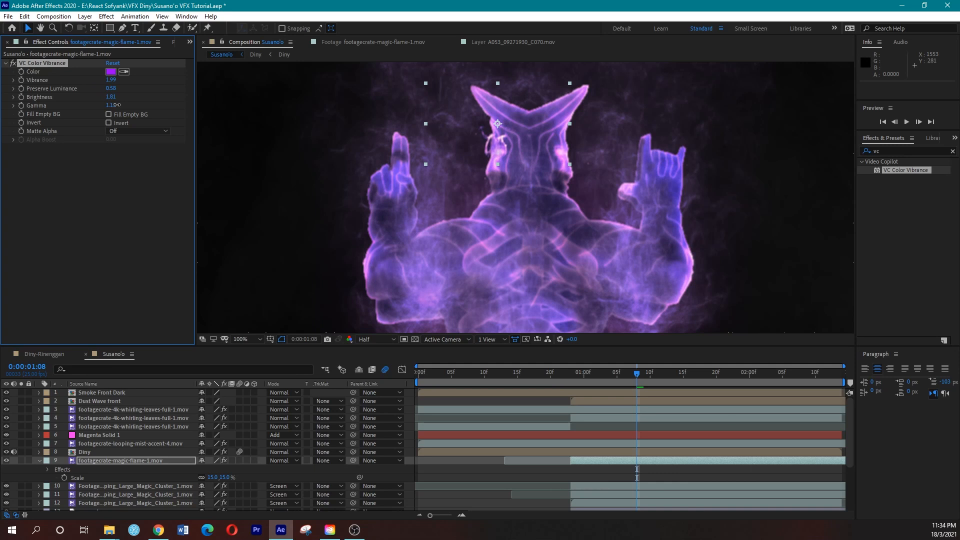
# Fit the composition in view, play it from 0:00:00:22 to check the purple eye flame, and undo the last value change
pyautogui.click(253, 339)
pyautogui.click(255, 176)
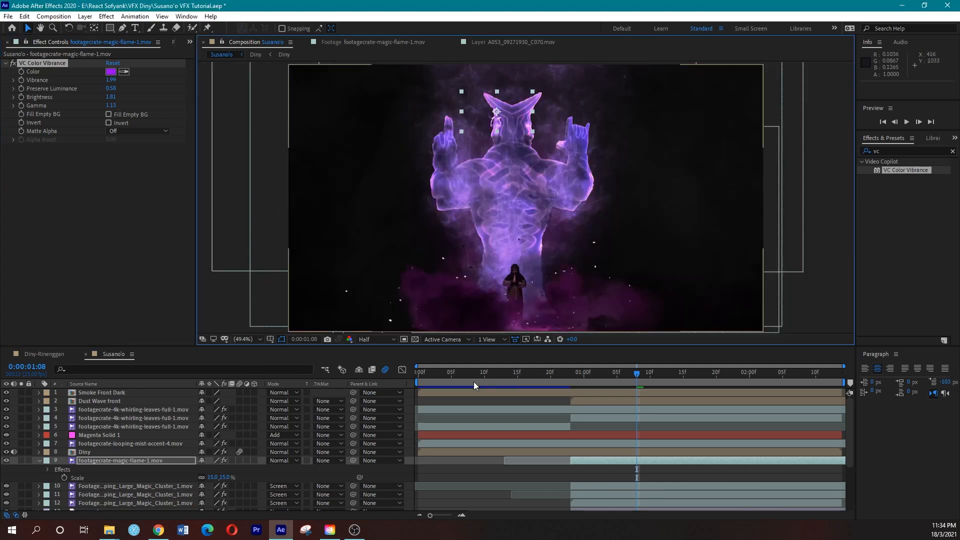
pyautogui.click(562, 380)
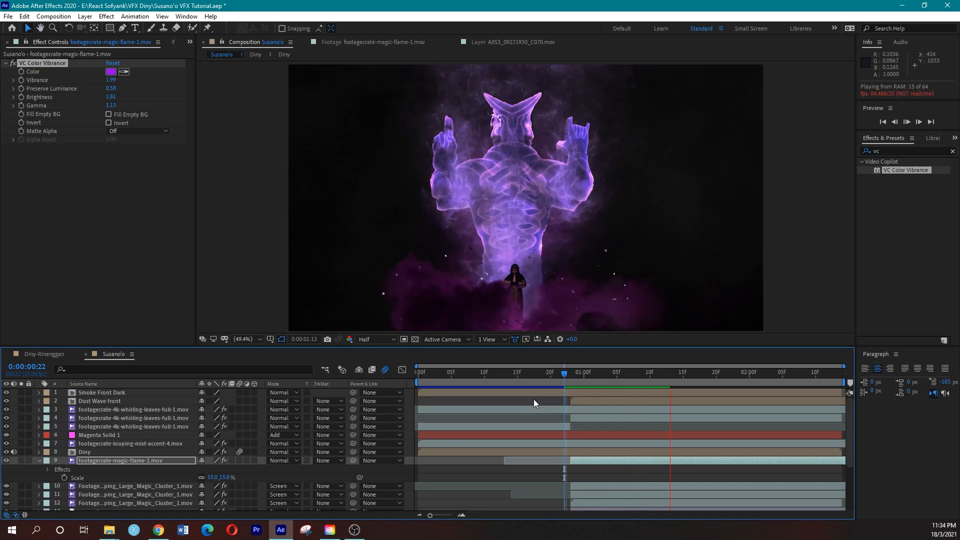
pyautogui.press('space')
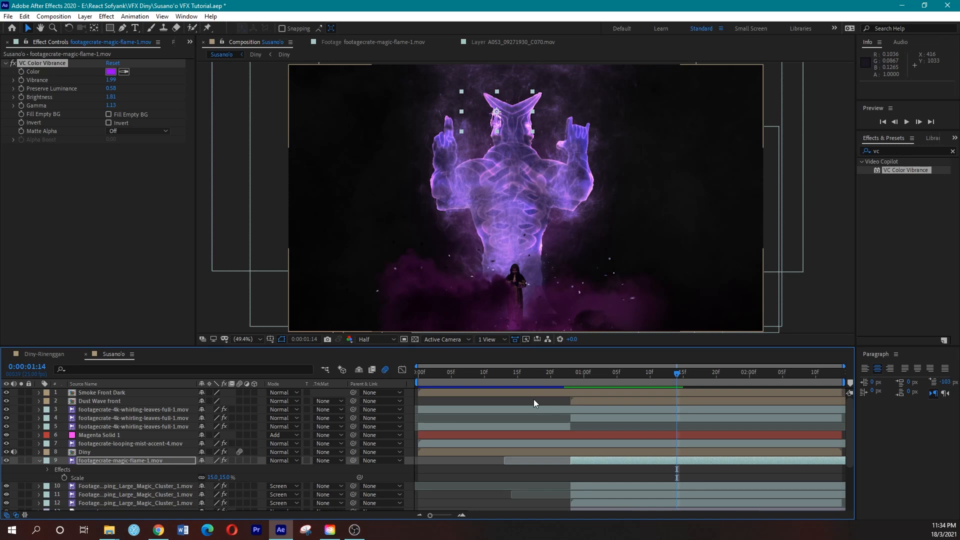
pyautogui.hotkey('ctrl', 'z')
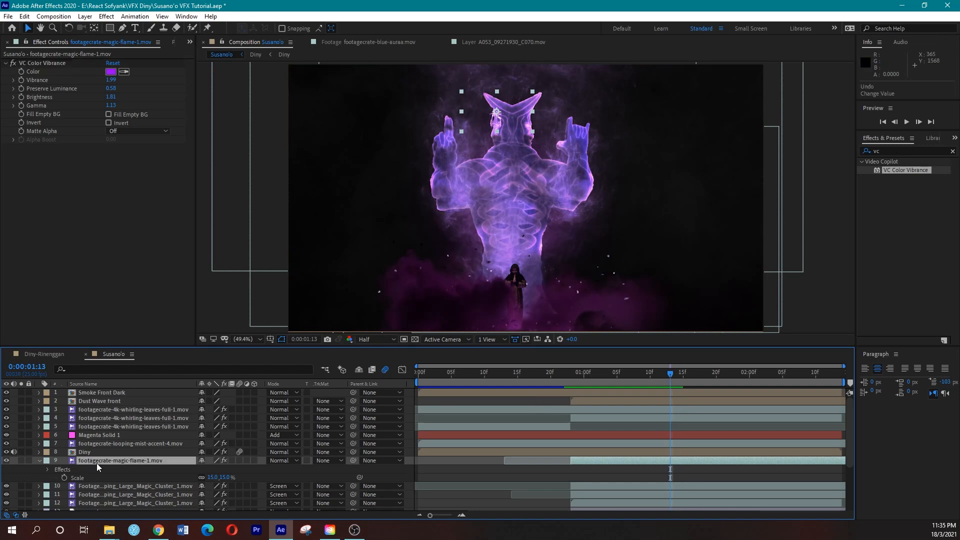
# Duplicate the eye flame, place the copy over the other eye at about 975.5, 196, offset it earlier, and trim its start to 0:00:00:23
pyautogui.hotkey('ctrl', 'd')
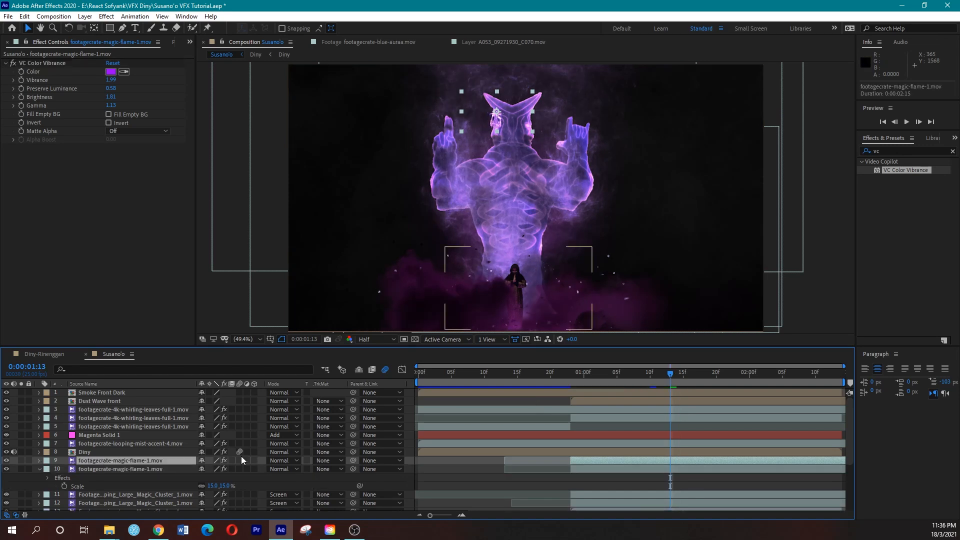
pyautogui.moveTo(500, 129); pyautogui.dragTo(531, 122)
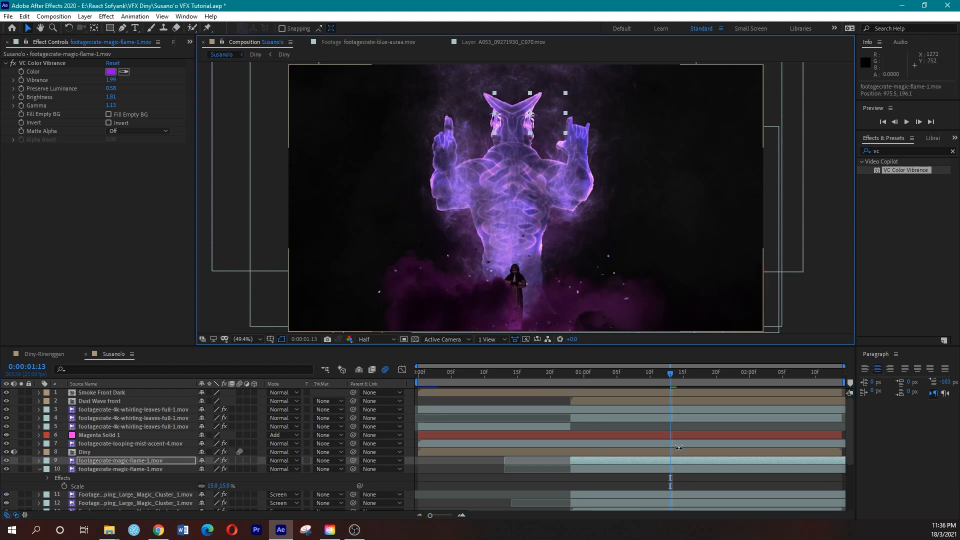
pyautogui.moveTo(666, 461); pyautogui.dragTo(525, 456)
pyautogui.moveTo(432, 462); pyautogui.dragTo(576, 466)
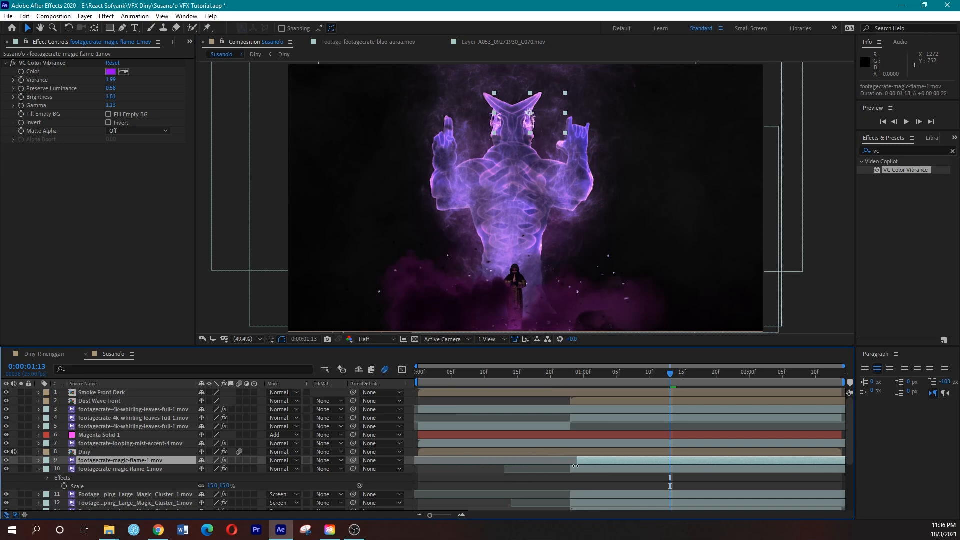
pyautogui.click(573, 374)
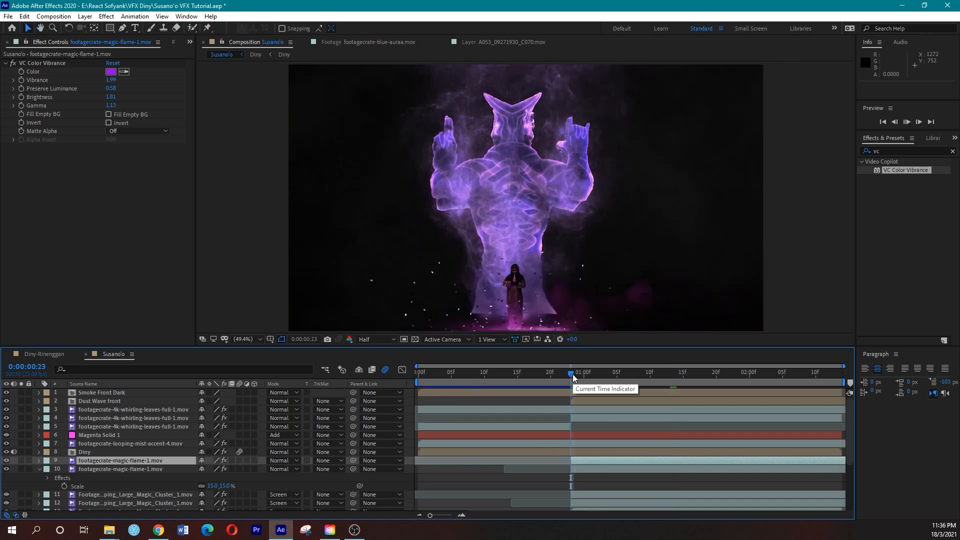
# Play back the shot from 0:00:00:23 to check both eye flames
pyautogui.press('space')
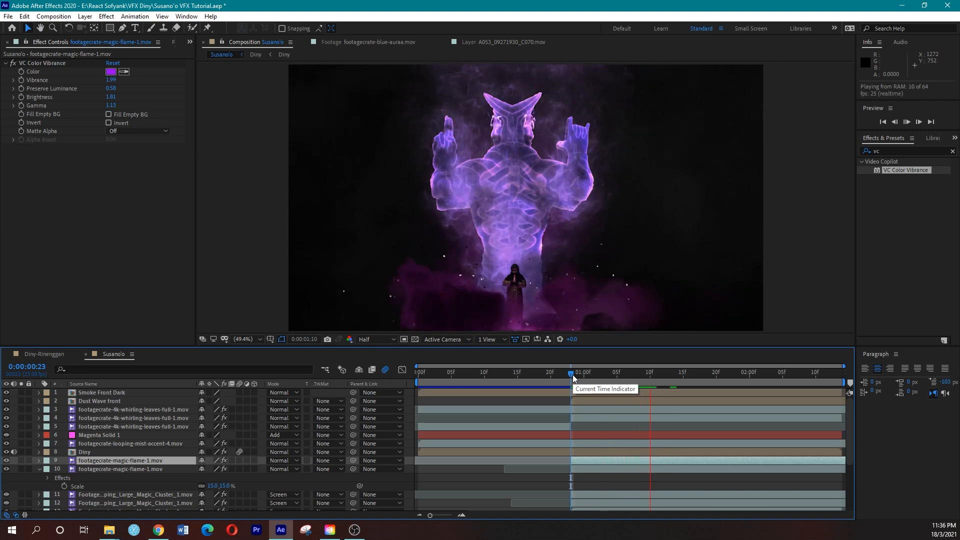
pyautogui.press('space')
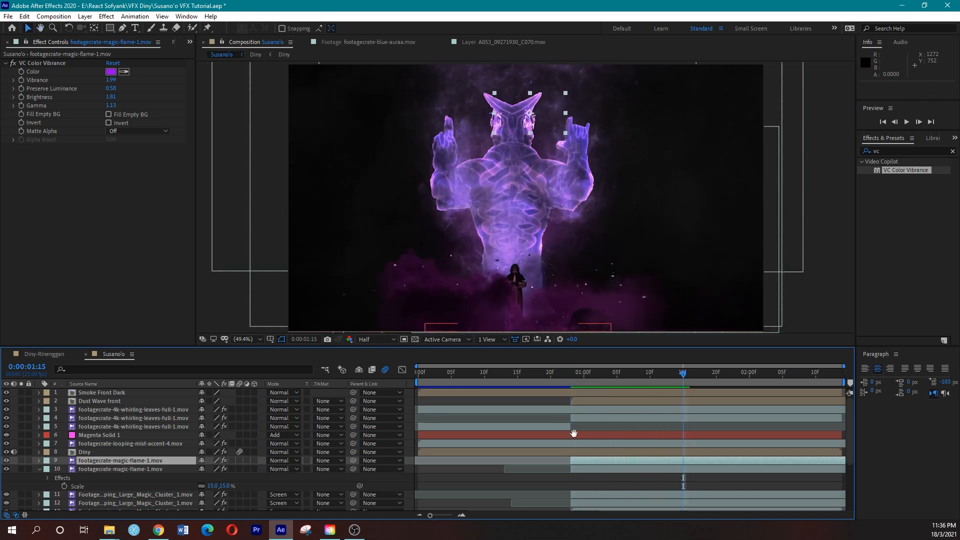
pyautogui.press('space')
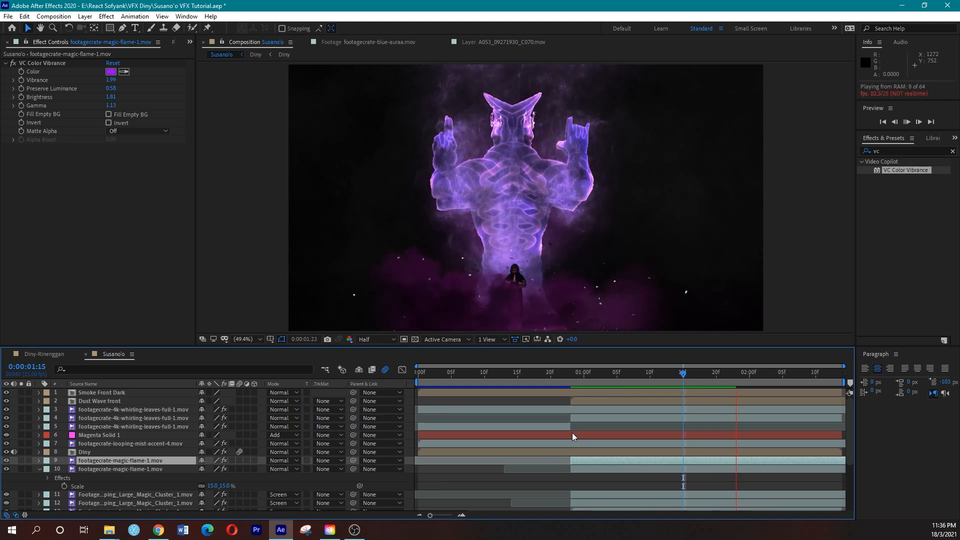
pyautogui.press('space')
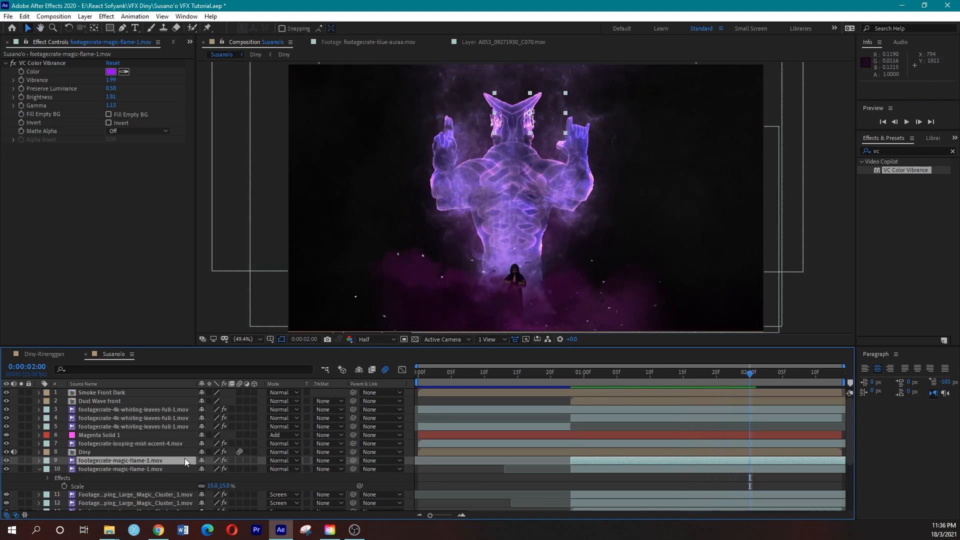
# Duplicate the second eye flame, scale the copy to 35%, and place it over the Susano'o's raised hand at about 1182, 154
pyautogui.hotkey('ctrl', 'd')
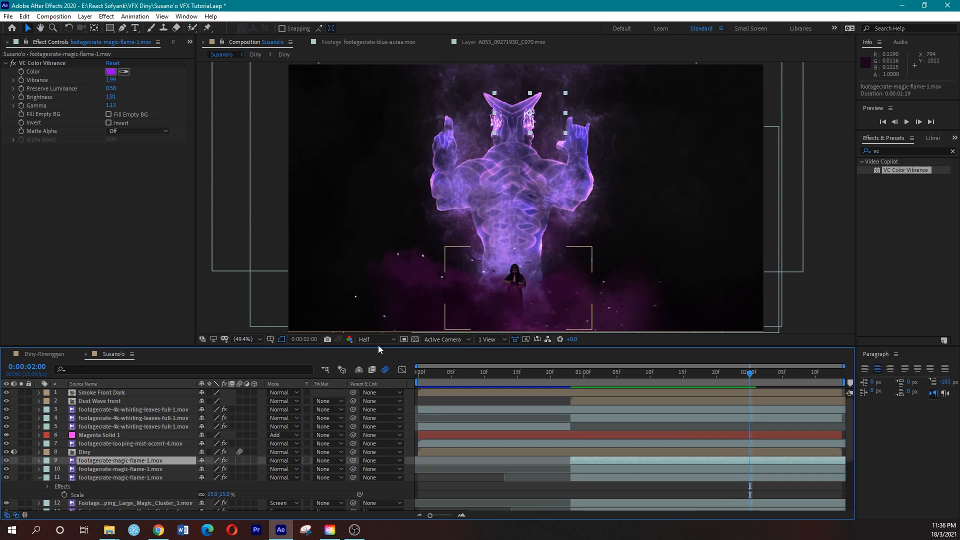
pyautogui.moveTo(533, 117); pyautogui.dragTo(578, 122)
pyautogui.press('s')
pyautogui.moveTo(213, 469); pyautogui.dragTo(232, 468)
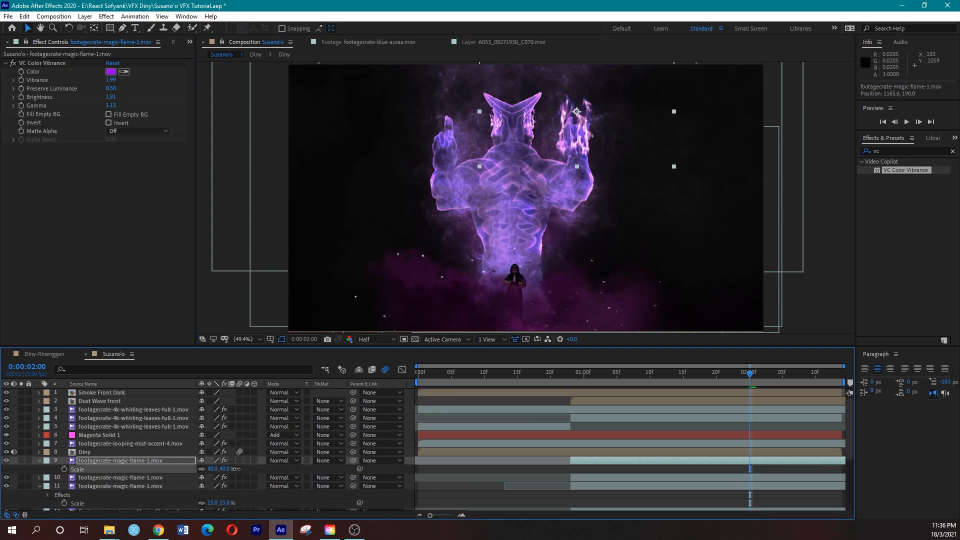
pyautogui.moveTo(581, 137); pyautogui.dragTo(584, 128)
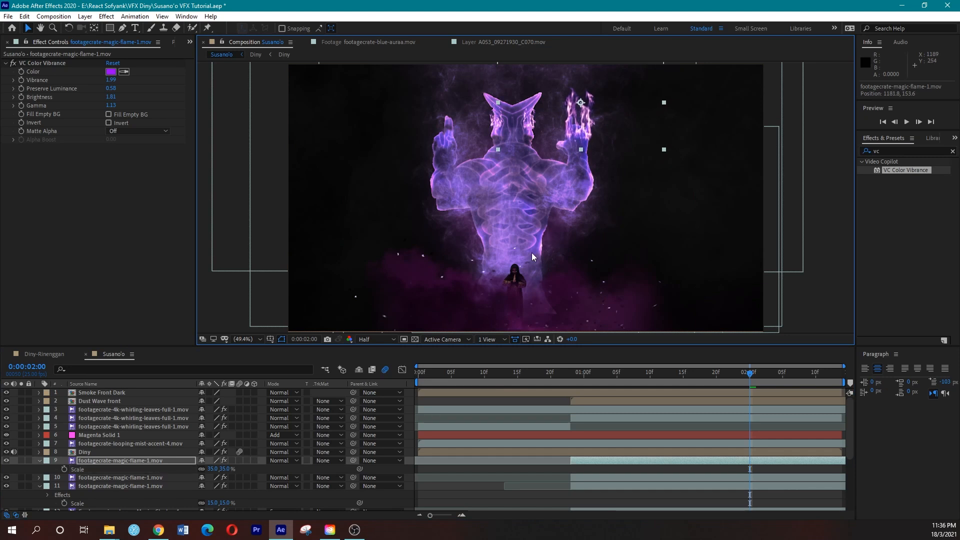
# Duplicate the hand flame and place the copy over the Susano'o's other hand at about 640, 186
pyautogui.click(84, 460)
pyautogui.hotkey('ctrl', 'd')
pyautogui.moveTo(572, 127); pyautogui.dragTo(440, 133)
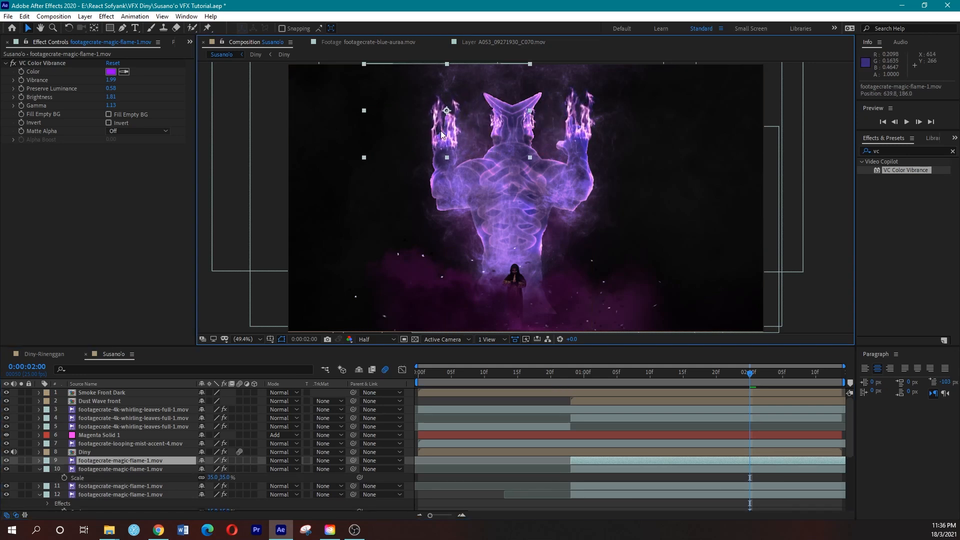
# Offset the new hand flame earlier in time, extend it to the composition's end, and trim its start to 0:00:00:23
pyautogui.moveTo(635, 461); pyautogui.dragTo(546, 454)
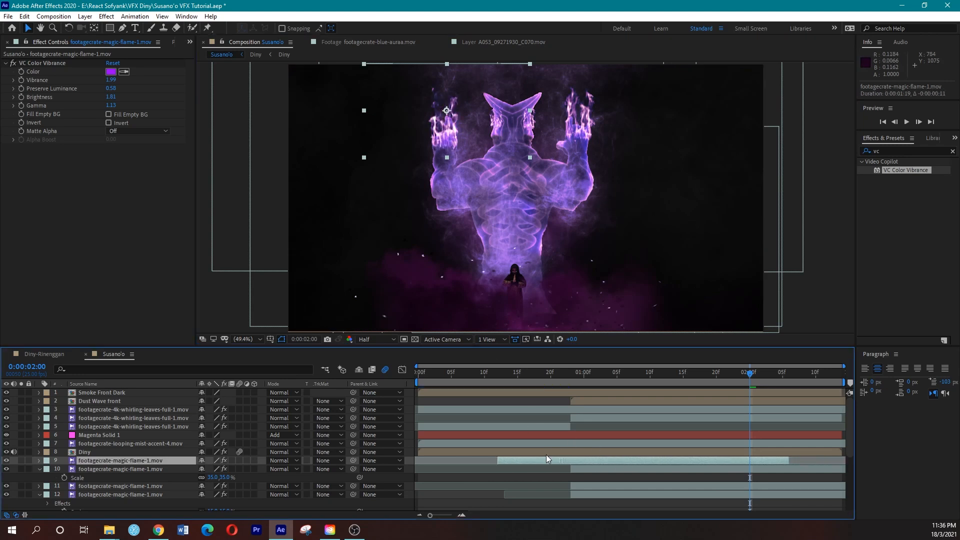
pyautogui.moveTo(769, 461); pyautogui.dragTo(853, 453)
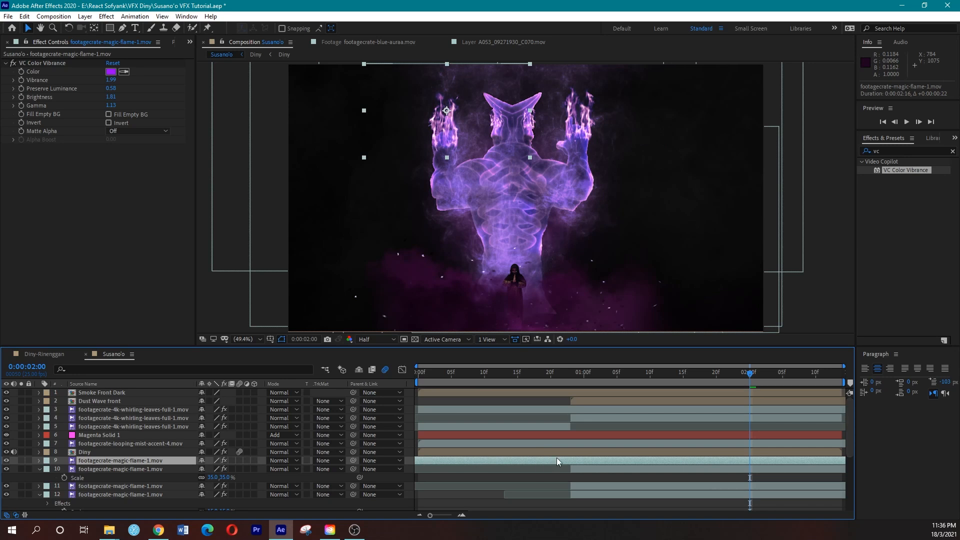
pyautogui.click(570, 378)
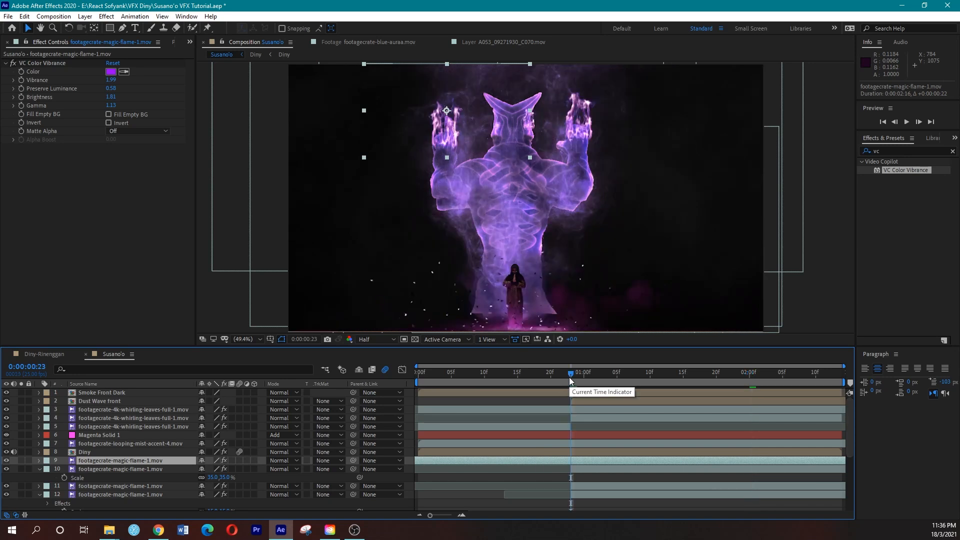
pyautogui.hotkey('alt', '[')
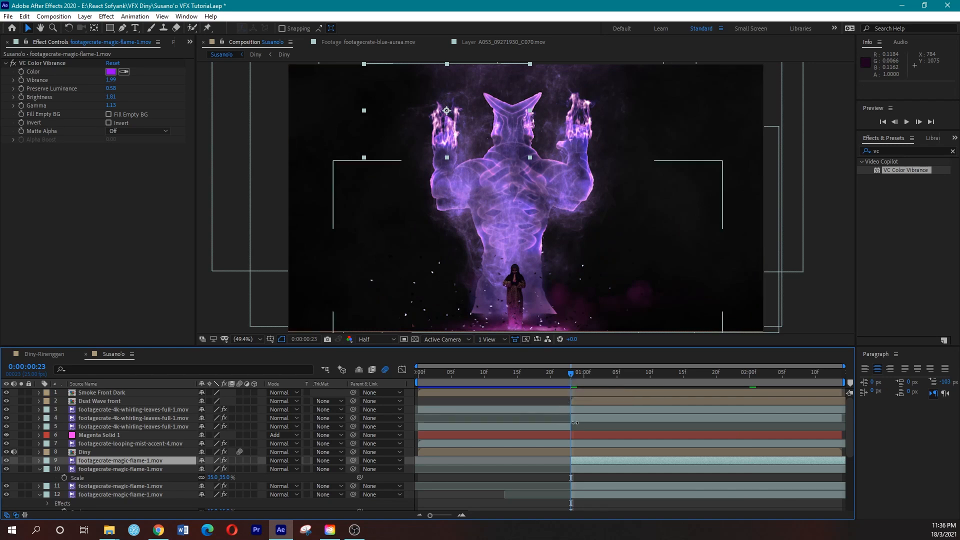
# Offset the original eye flame about 10 frames earlier with its start kept at 0:00:00:23, and play back the shot from 0:00:00:22
pyautogui.click(582, 496)
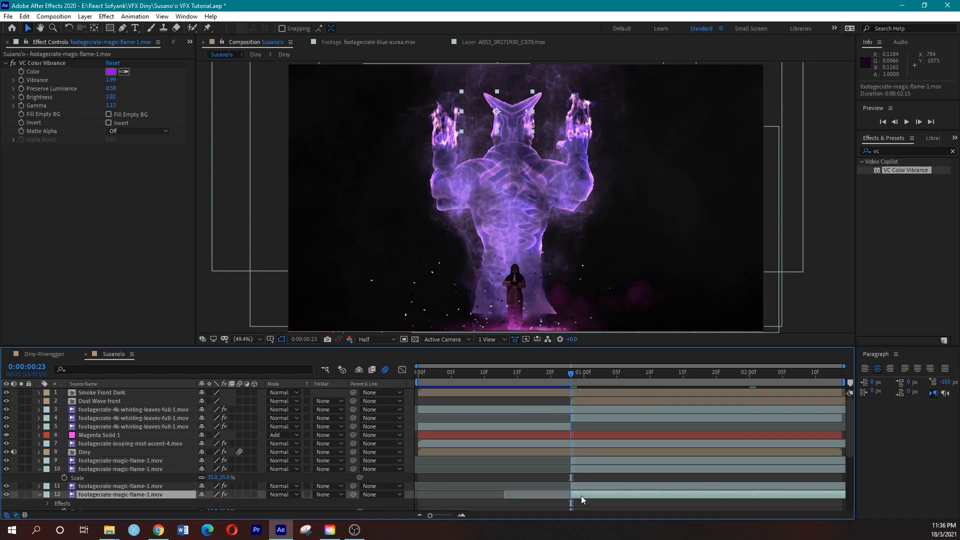
pyautogui.moveTo(590, 496)
pyautogui.mouseDown()
pyautogui.moveTo(518, 497)
pyautogui.moveTo(571, 499)
pyautogui.mouseUp()
pyautogui.click(562, 376)
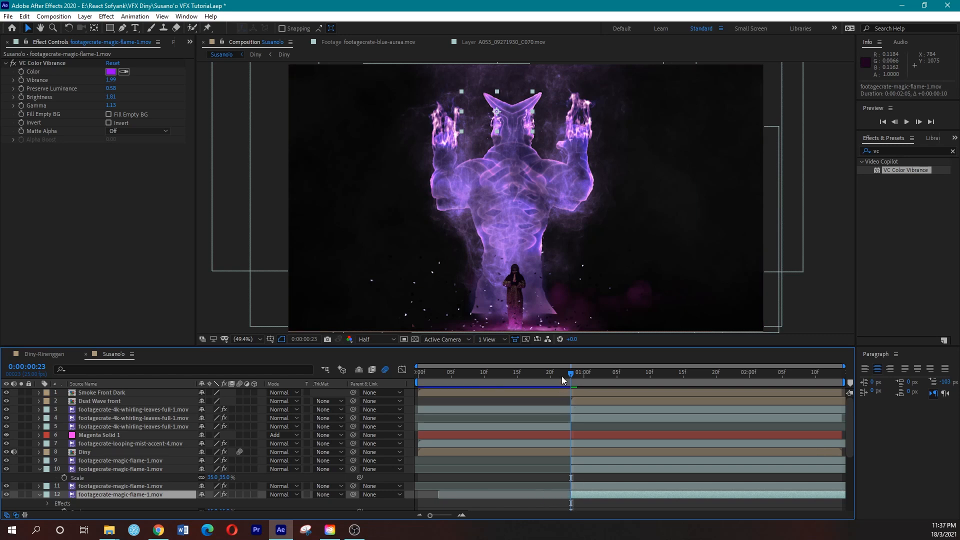
pyautogui.press('space')
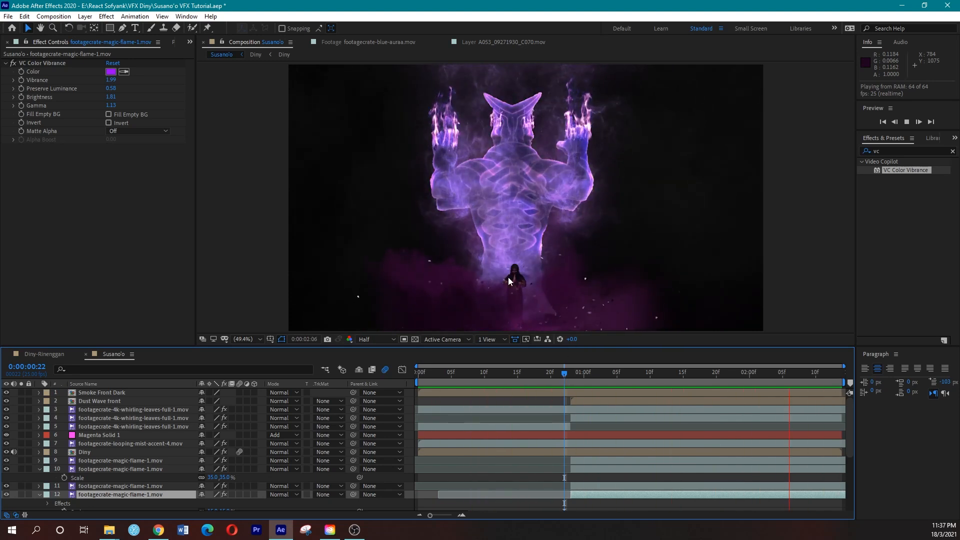
# Pre-compose the four magic flames, three magic cluster layers and susano'o.png into a new composition named "Susano'o Daging", moving all attributes
pyautogui.moveTo(572, 374); pyautogui.dragTo(573, 375)
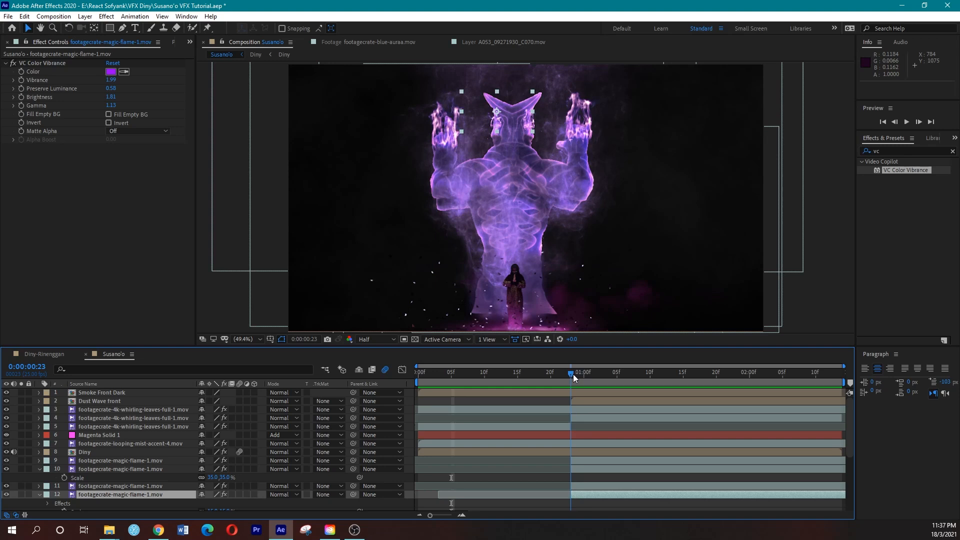
pyautogui.click(39, 470)
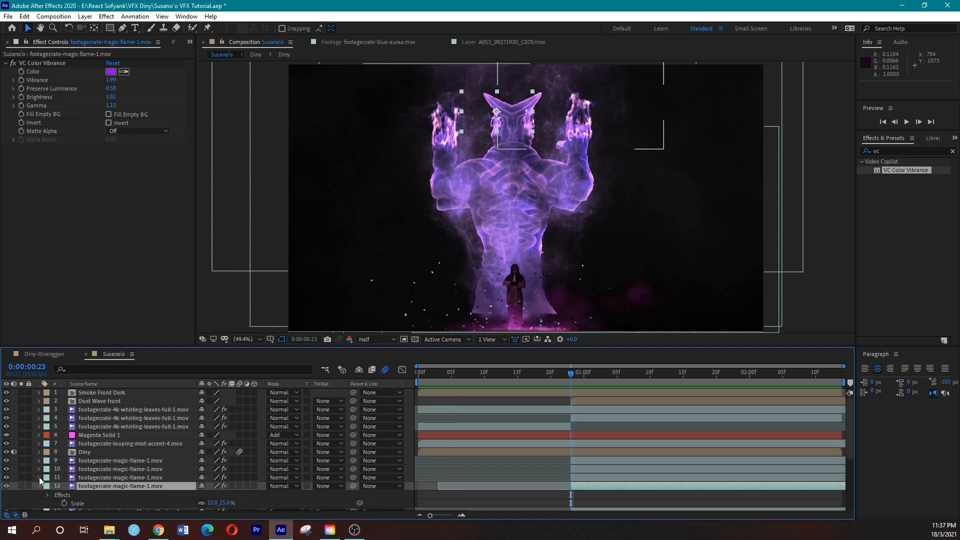
pyautogui.click(40, 487)
pyautogui.scroll(-3, 42, 484)
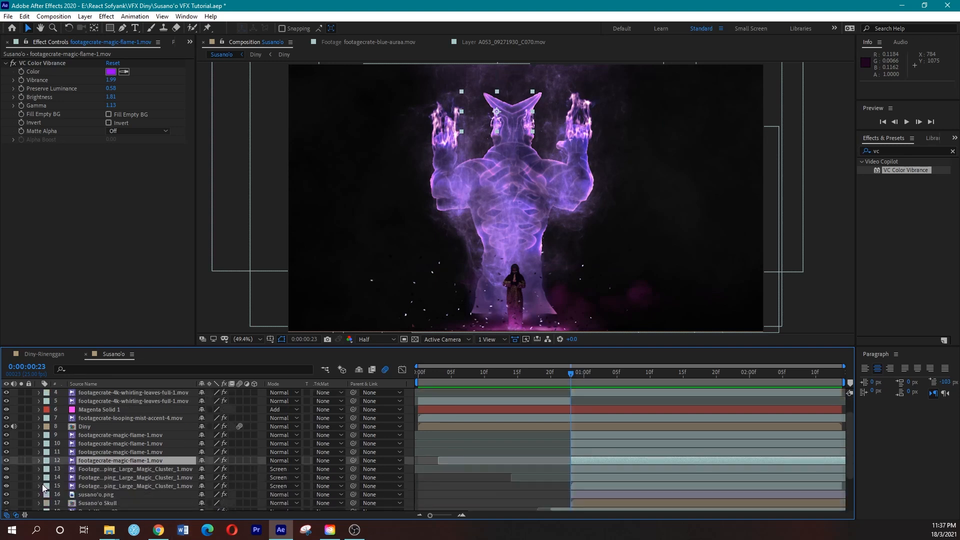
pyautogui.click(110, 494)
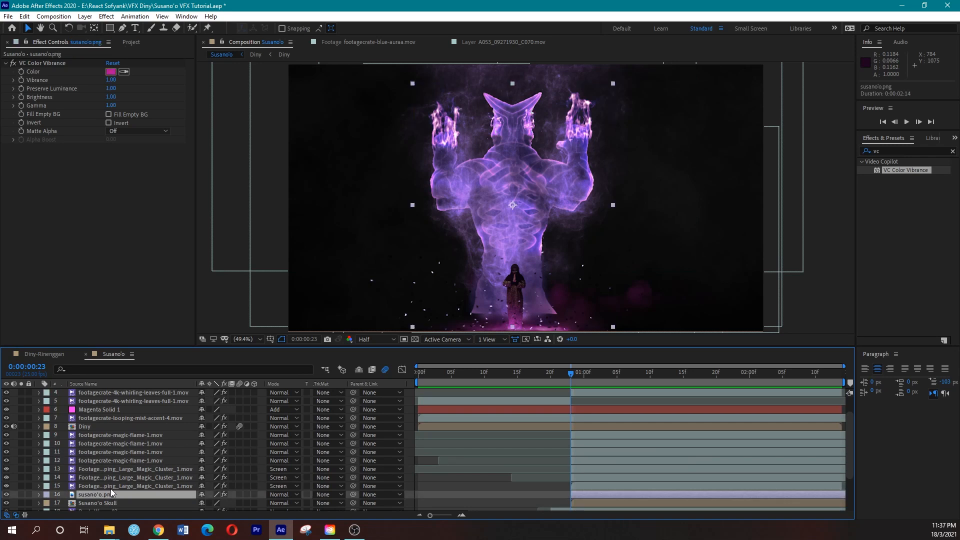
pyautogui.keyDown('shift'); pyautogui.click(115, 435); pyautogui.keyUp('shift')
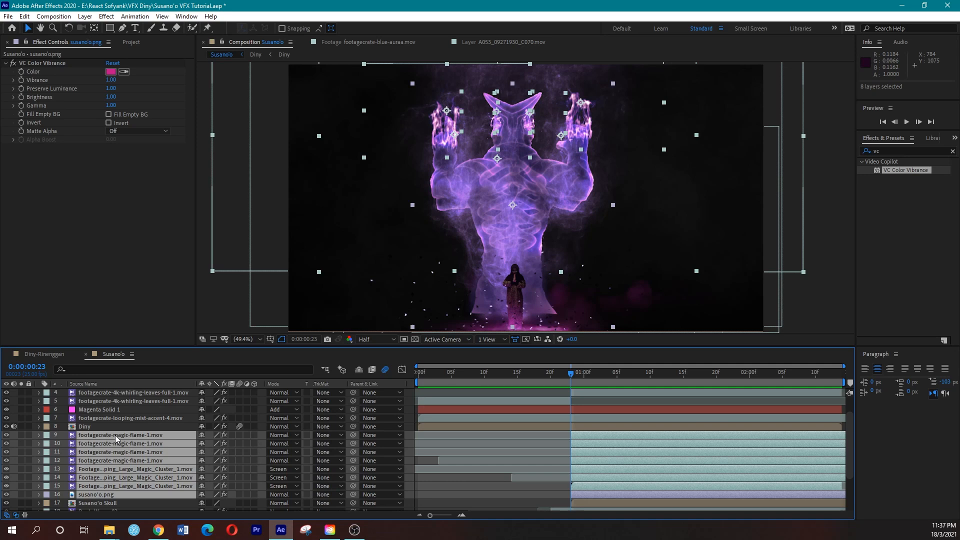
pyautogui.hotkey('ctrl', 'shift', 'c')
pyautogui.write('S')
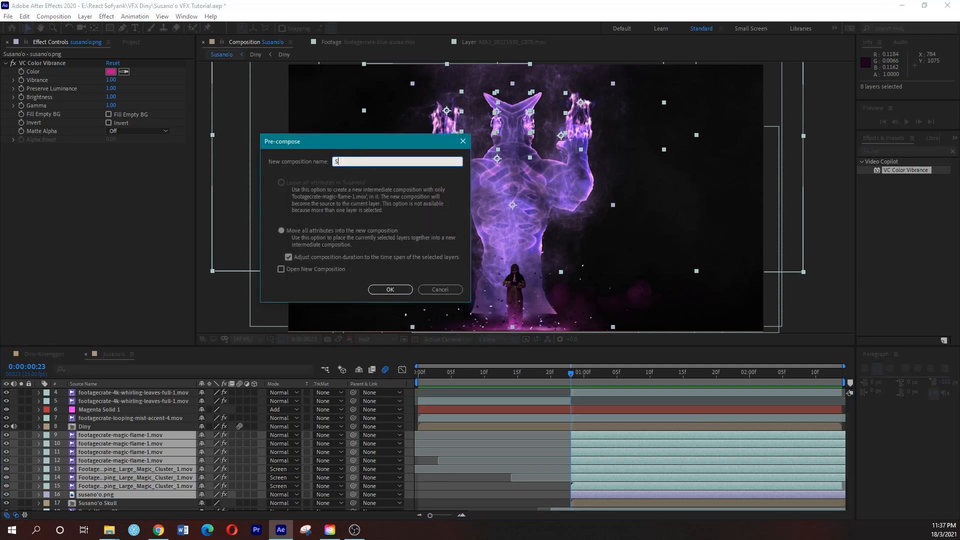
pyautogui.write("usano'o Daging")
pyautogui.press('Return')
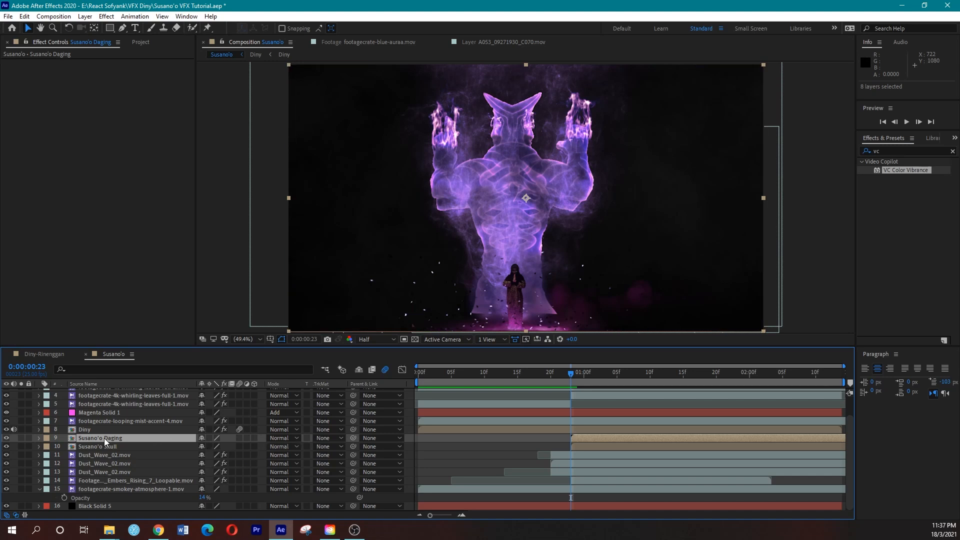
# Collapse transformations on the Susano'o Daging layer and draw a rectangular mask around the Susano'o, from above the frame down to the man's waist
pyautogui.click(209, 437)
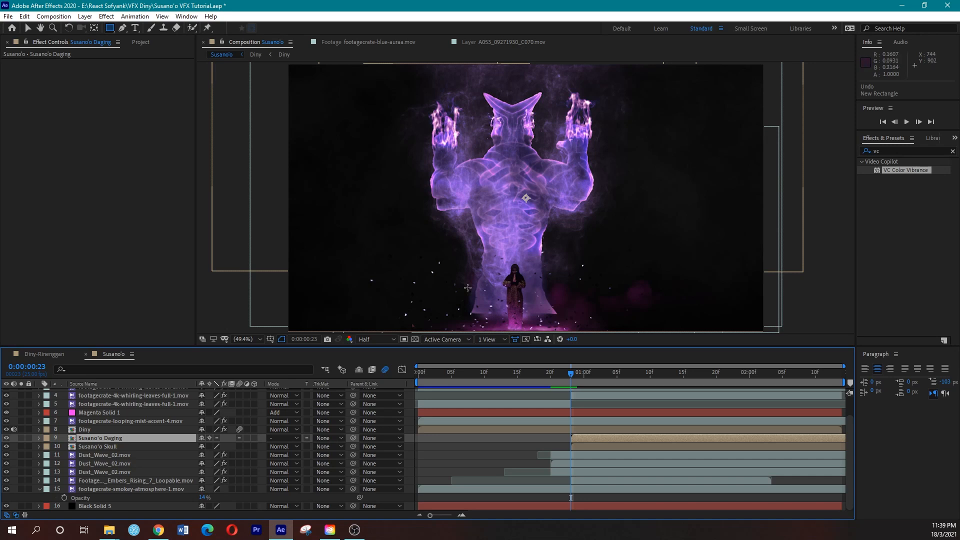
pyautogui.click(110, 28)
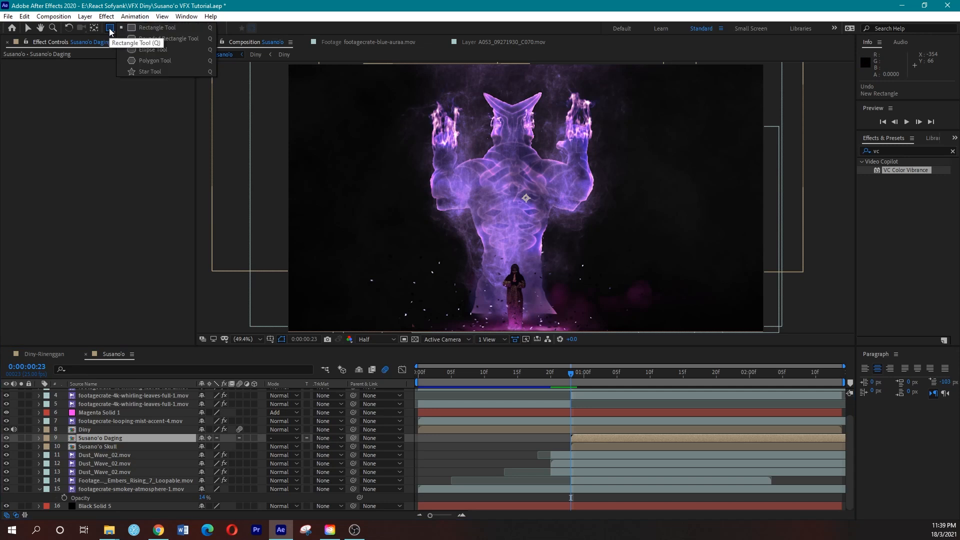
pyautogui.click(130, 29)
pyautogui.click(110, 29)
pyautogui.click(133, 30)
pyautogui.moveTo(410, 288); pyautogui.dragTo(695, 54)
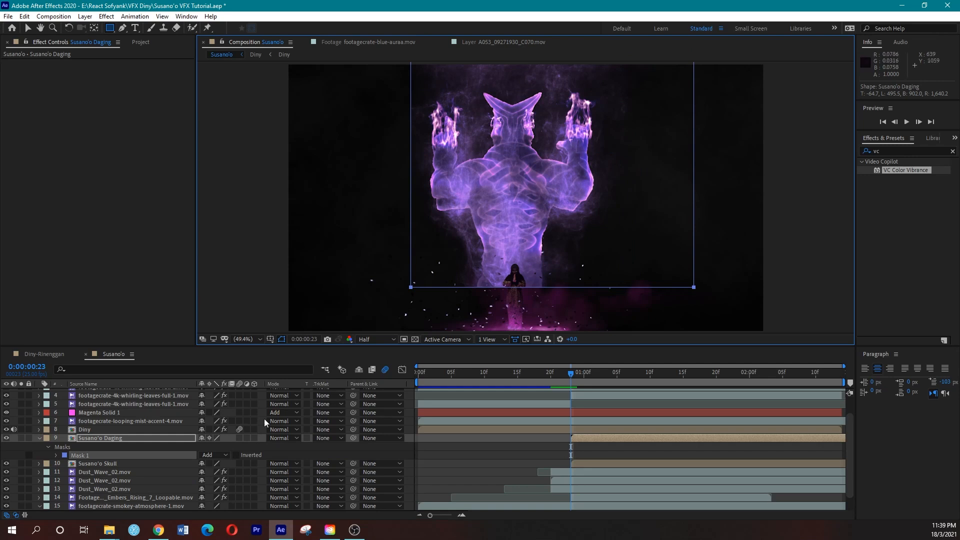
# Widen the Susano'o Daging mask to about 127% by extending its left edge, and set its feather to 94 pixels
pyautogui.press('v')
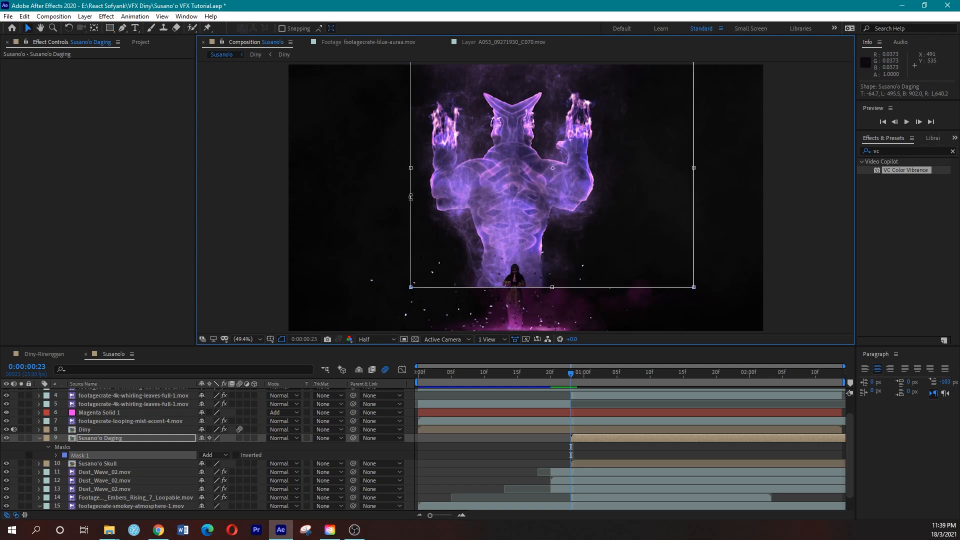
pyautogui.moveTo(411, 168); pyautogui.dragTo(334, 169)
pyautogui.doubleClick(641, 228)
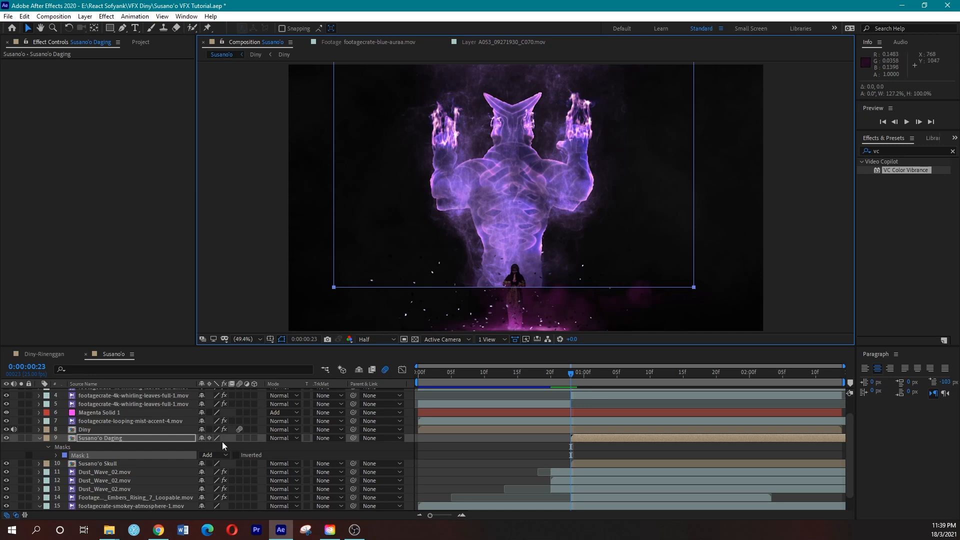
pyautogui.press('f')
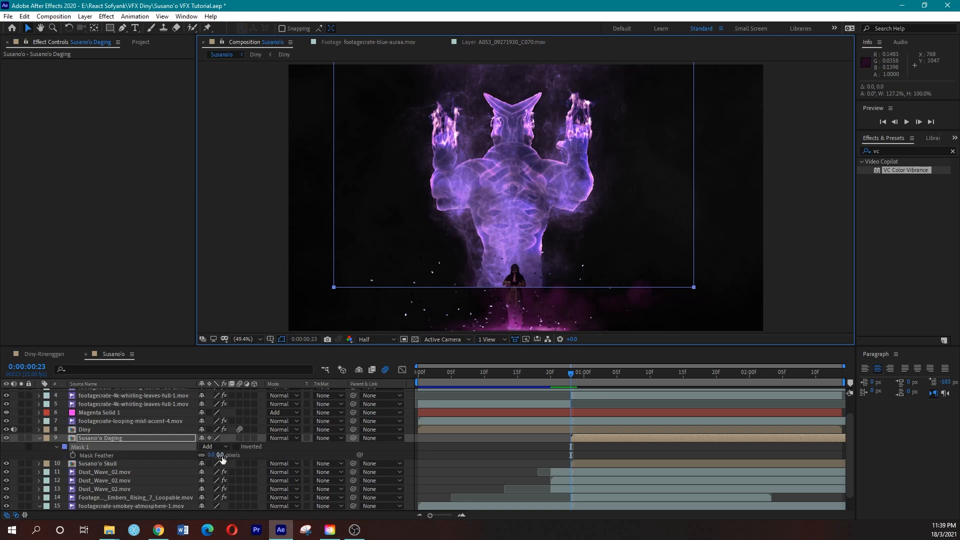
pyautogui.moveTo(218, 459); pyautogui.dragTo(224, 455)
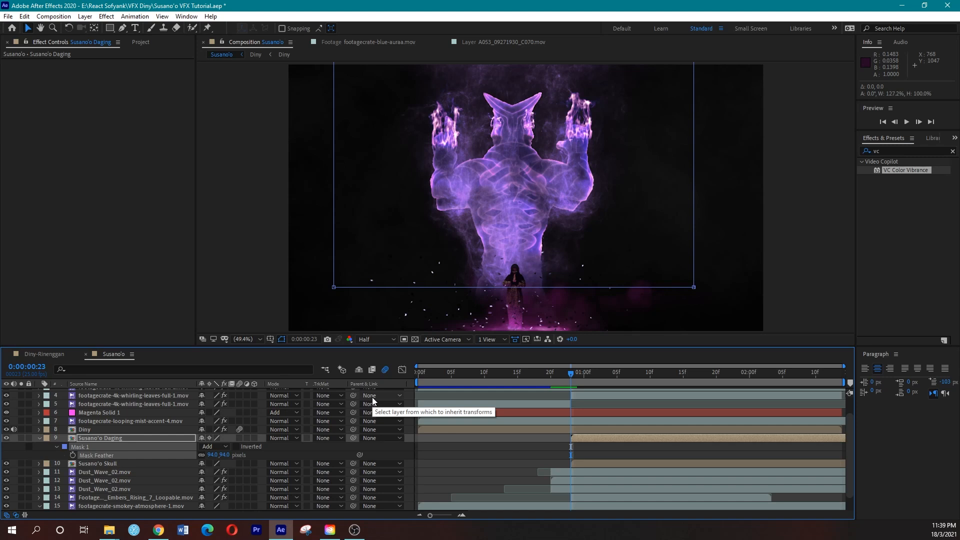
# Keyframe the Mask Path of Susano'o Daging's Mask 1 and move that keyframe to 0:00:02:05
pyautogui.click(138, 440)
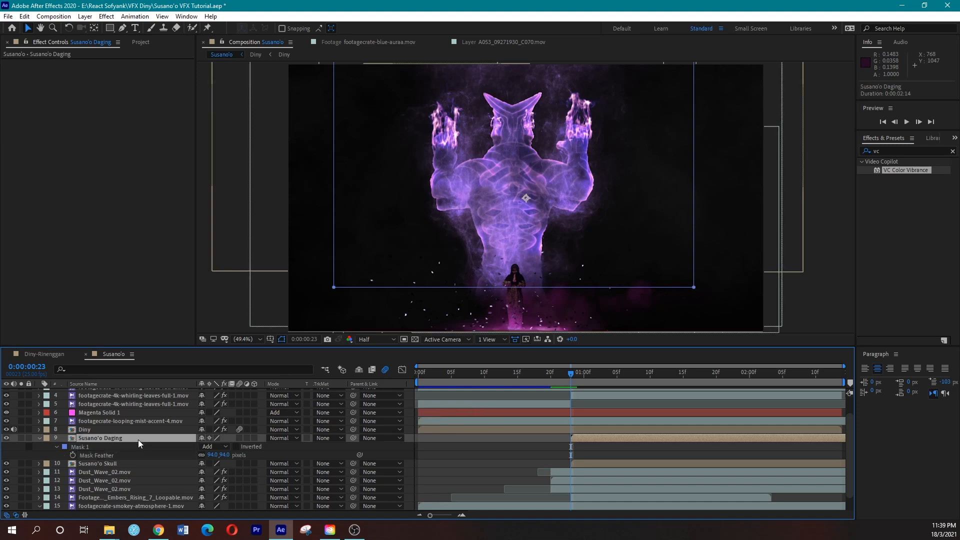
pyautogui.press('m')
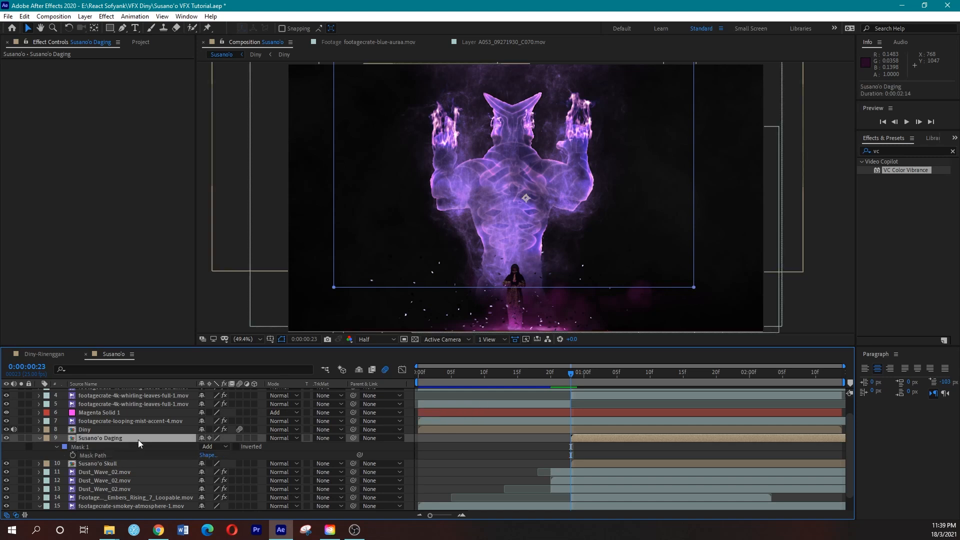
pyautogui.click(74, 455)
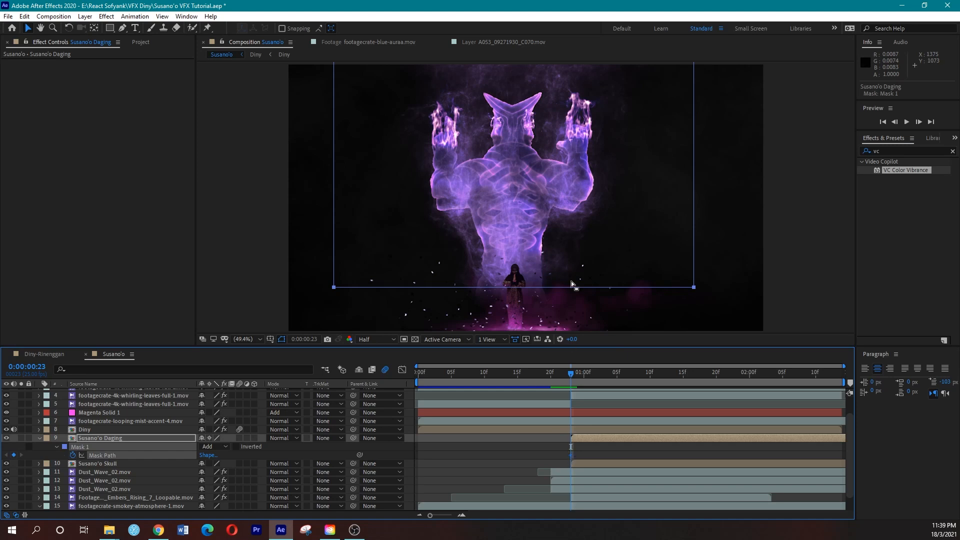
pyautogui.moveTo(571, 456); pyautogui.dragTo(736, 457)
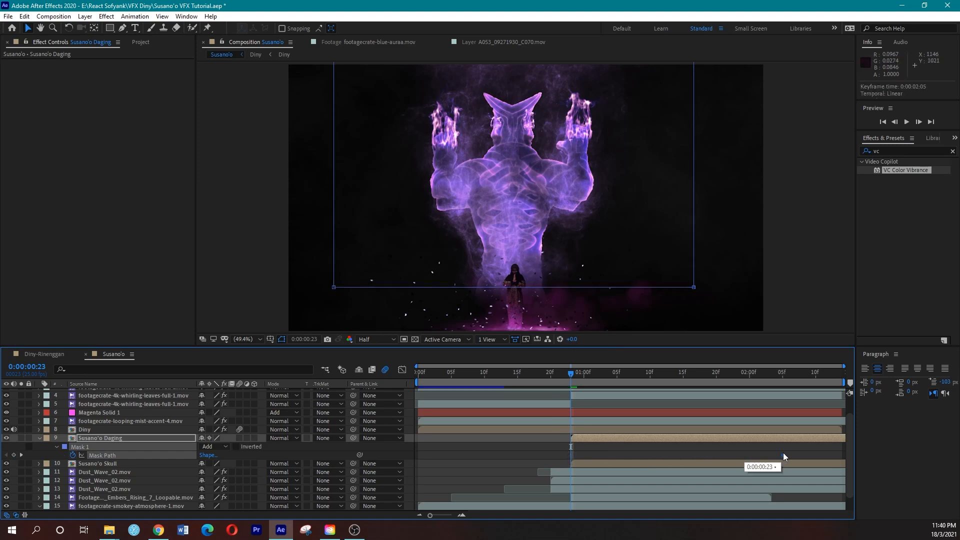
# At 0:00:01:14, flatten the mask by lowering its top edge onto its bottom edge, hide the mask outlines, and preview the reveal
pyautogui.moveTo(759, 378); pyautogui.dragTo(675, 382)
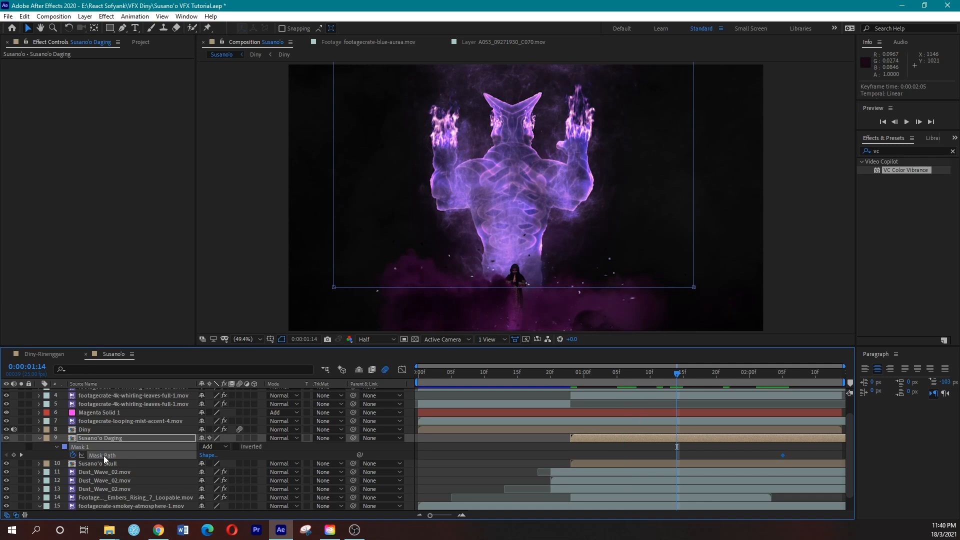
pyautogui.scroll(-2, 605, 224)
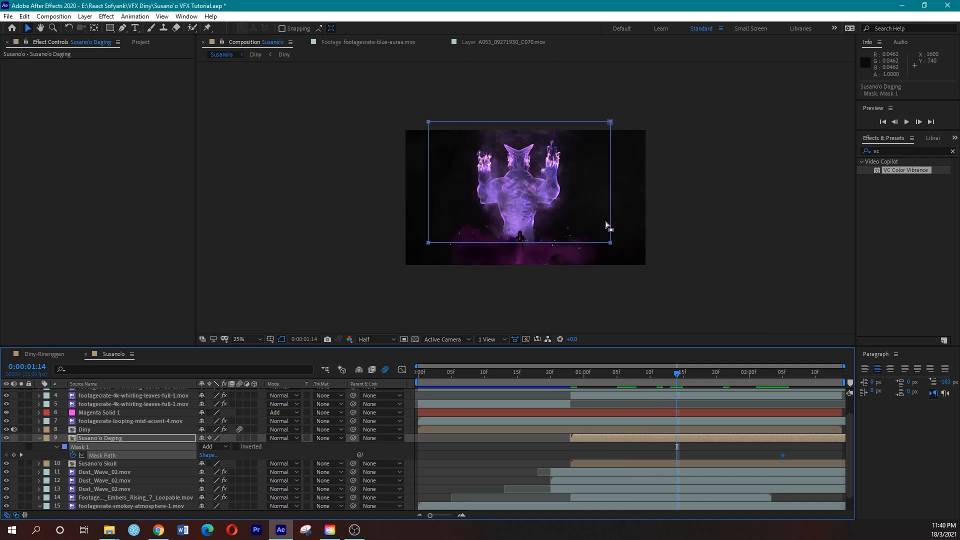
pyautogui.doubleClick(603, 221)
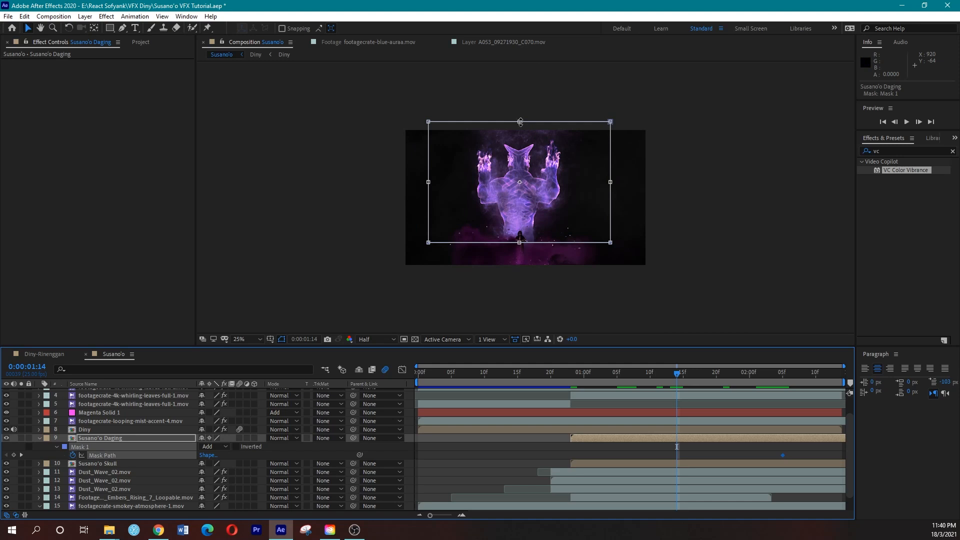
pyautogui.moveTo(520, 122); pyautogui.dragTo(521, 243)
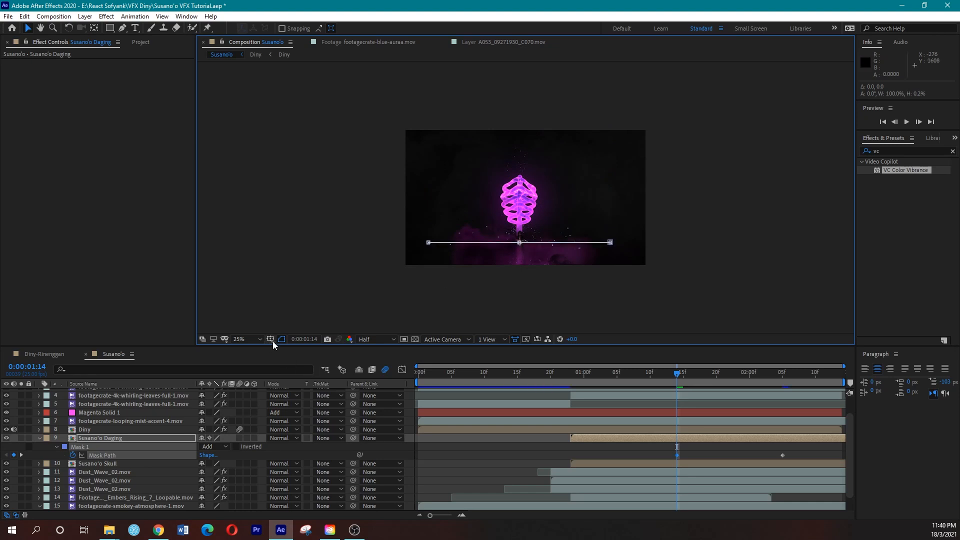
pyautogui.click(260, 339)
pyautogui.click(250, 178)
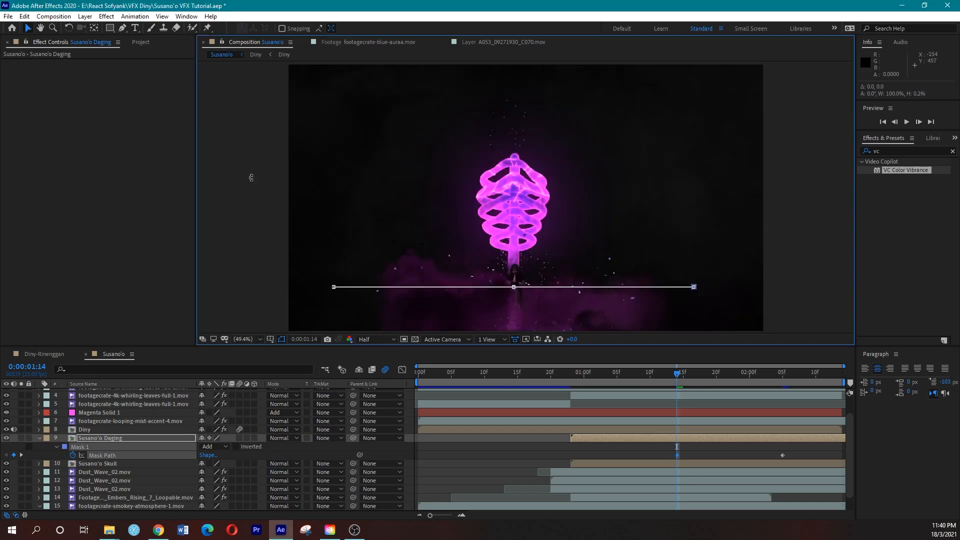
pyautogui.click(282, 340)
pyautogui.press('space')
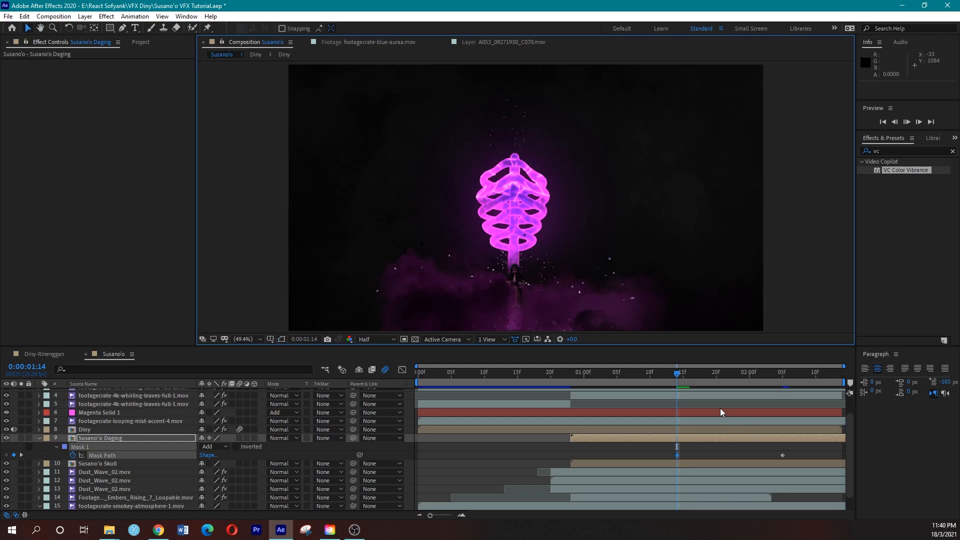
# Shift the Susano'o Daging Mask Path keyframes earlier, to 0:00:01:02 and 0:00:01:18, and preview the timing
pyautogui.press('space')
pyautogui.click(623, 371)
pyautogui.press('space')
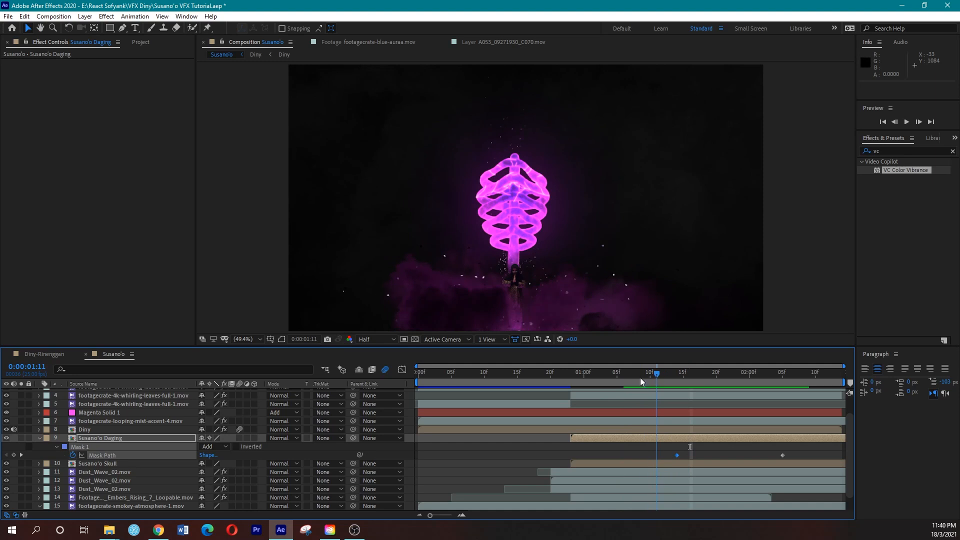
pyautogui.click(537, 373)
pyautogui.moveTo(536, 373); pyautogui.dragTo(625, 377)
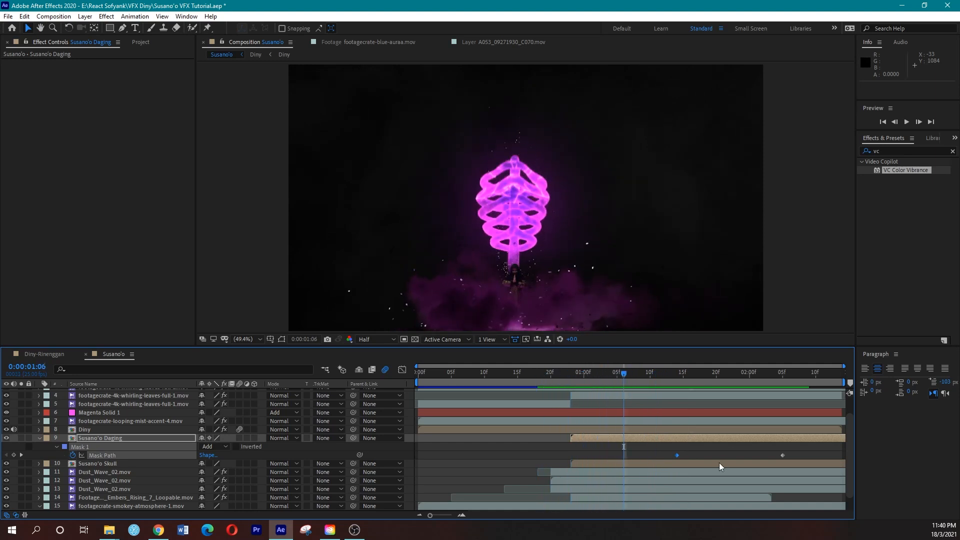
pyautogui.moveTo(666, 454); pyautogui.dragTo(732, 463)
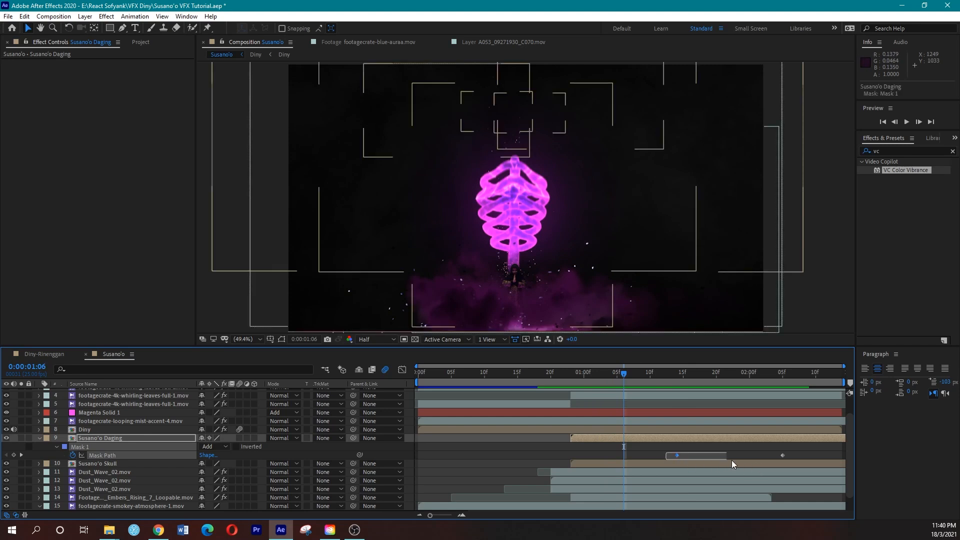
pyautogui.moveTo(792, 461); pyautogui.dragTo(703, 454)
pyautogui.click(567, 379)
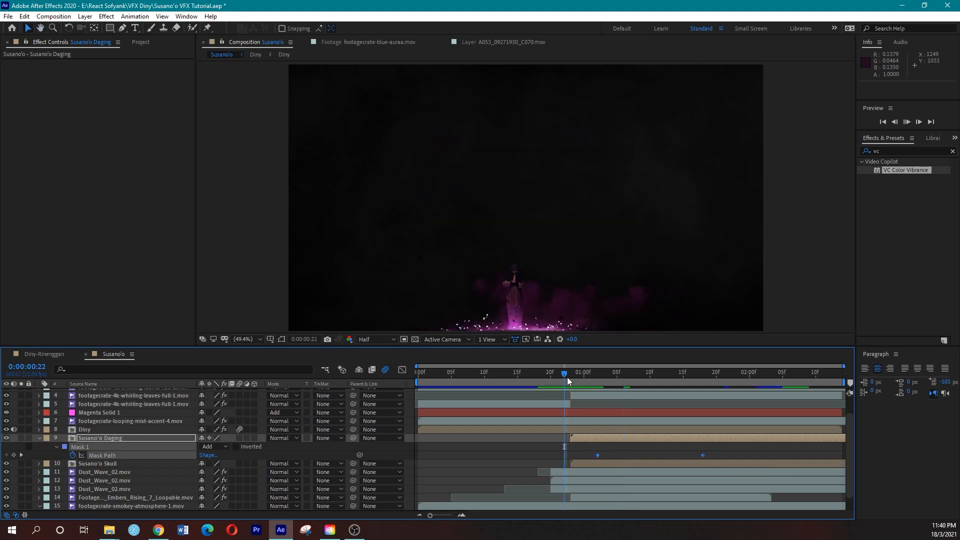
pyautogui.press('space')
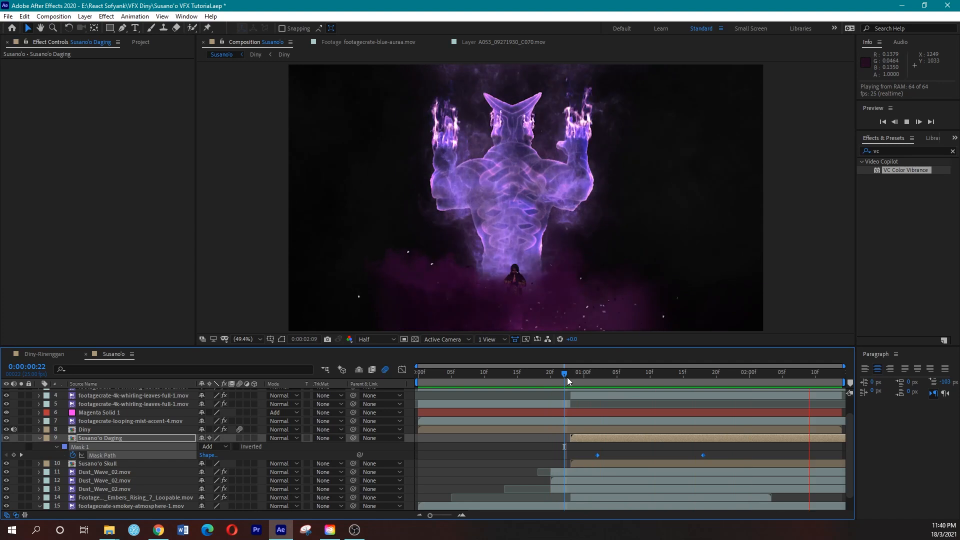
# Apply Easy Ease to both Mask Path keyframes of Susano'o Daging, save the project and preview the reveal
pyautogui.click(684, 376)
pyautogui.moveTo(686, 377); pyautogui.dragTo(703, 381)
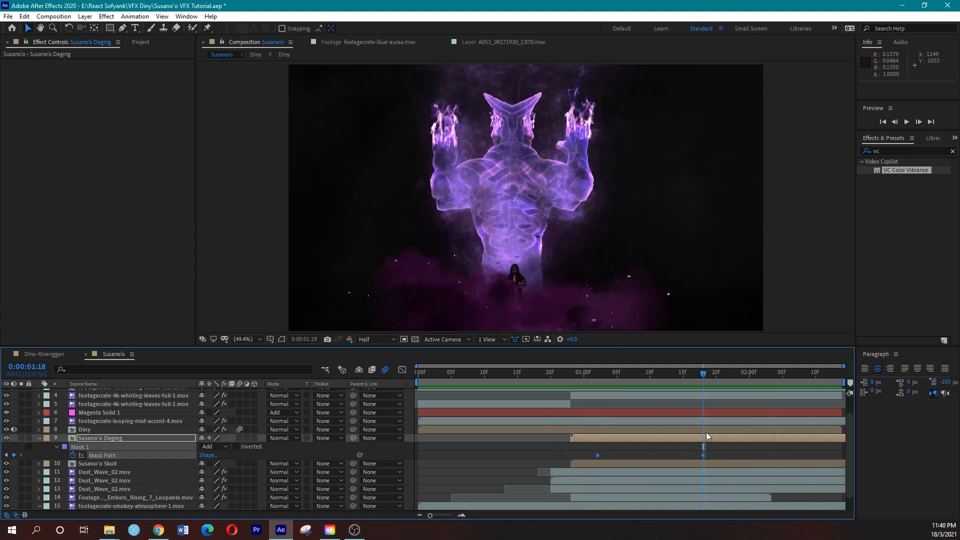
pyautogui.click(715, 454)
pyautogui.click(705, 456)
pyautogui.press('F9')
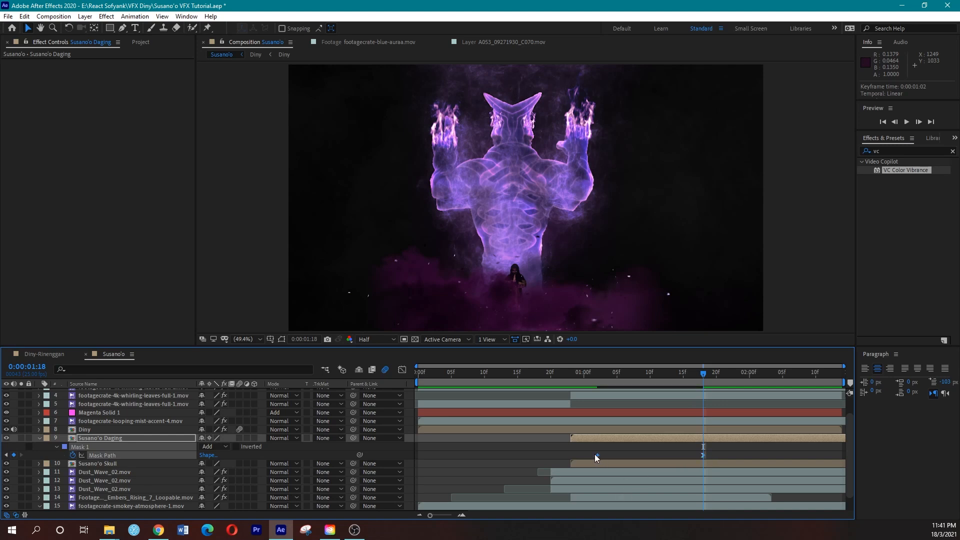
pyautogui.hotkey('ctrl', 's')
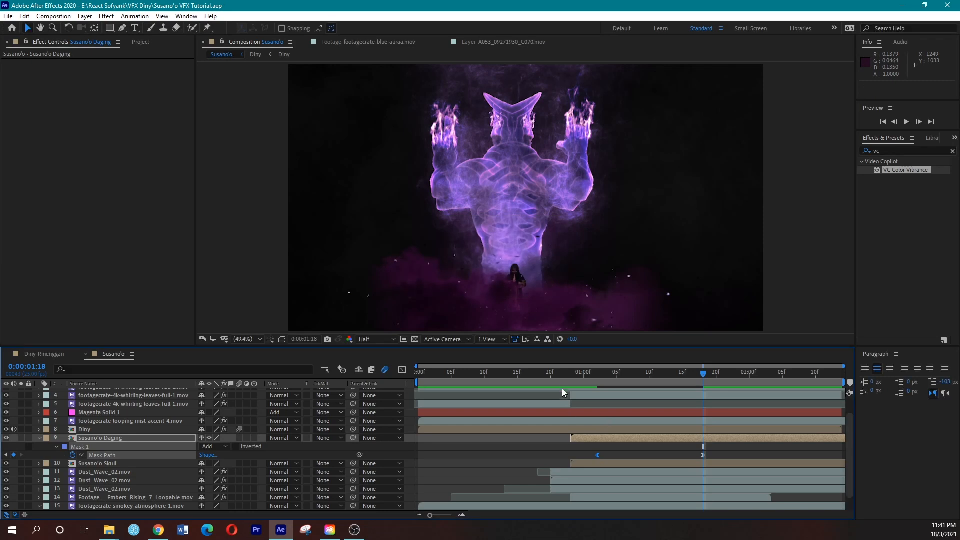
pyautogui.click(562, 378)
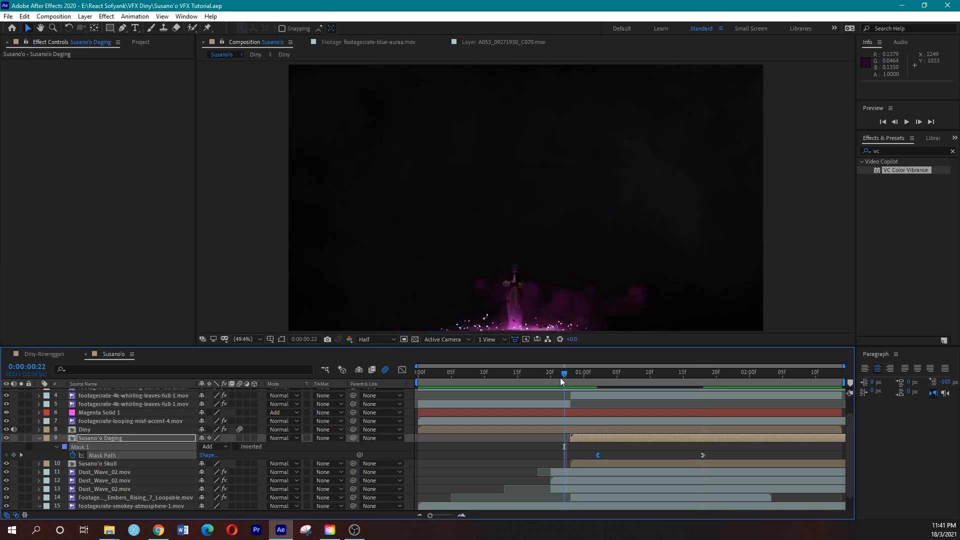
pyautogui.press('space')
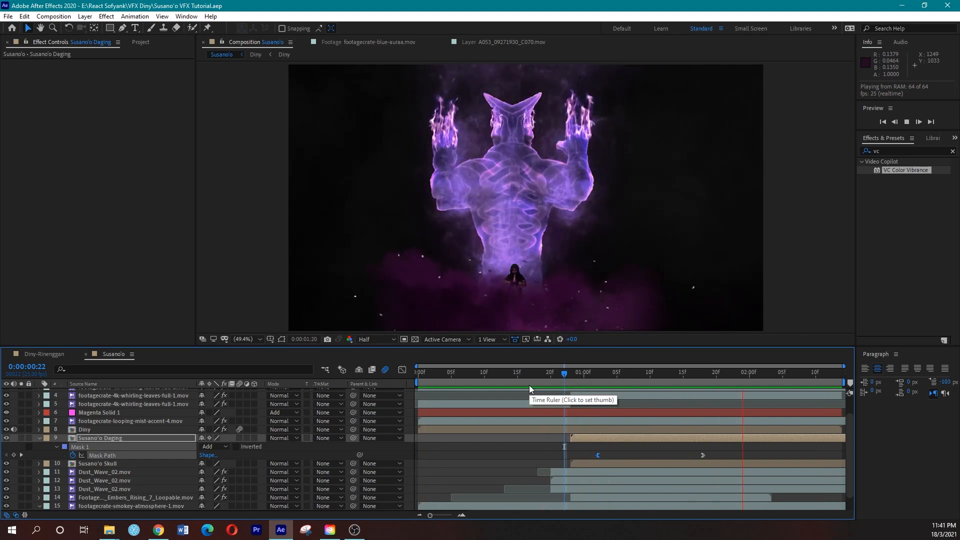
# Move the ending Mask Path keyframe of Susano'o Daging to 0:00:01:15 and preview the faster reveal
pyautogui.moveTo(588, 373); pyautogui.dragTo(650, 377)
pyautogui.moveTo(703, 455); pyautogui.dragTo(682, 454)
pyautogui.click(545, 382)
pyautogui.press('space')
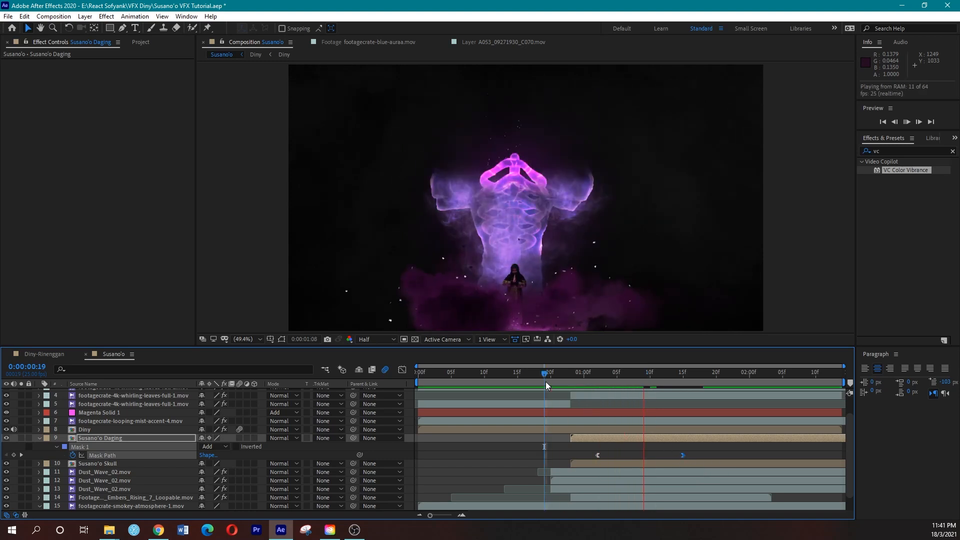
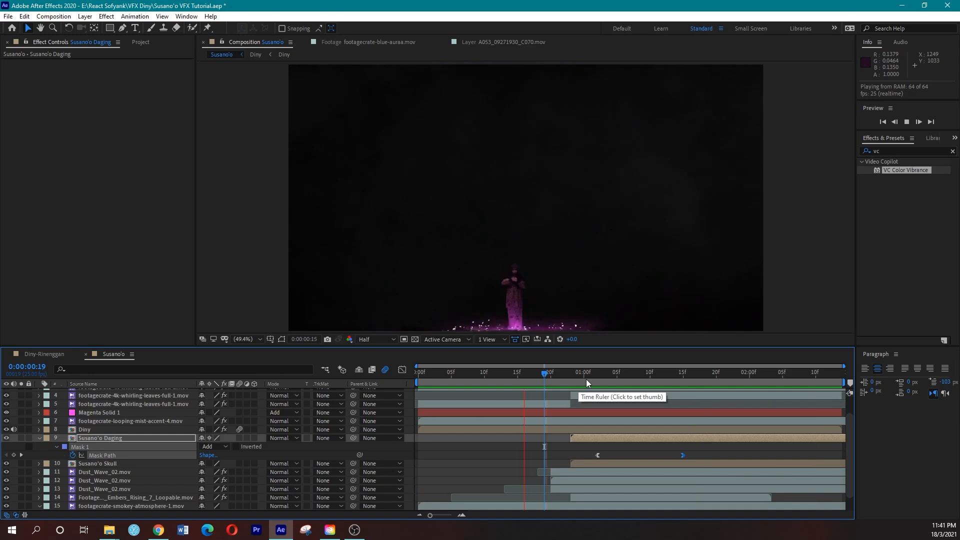
# Apply the Turbulent Displace effect to the Susano'o Daging layer and set its Size to 9
pyautogui.click(619, 382)
pyautogui.moveTo(620, 382); pyautogui.dragTo(670, 381)
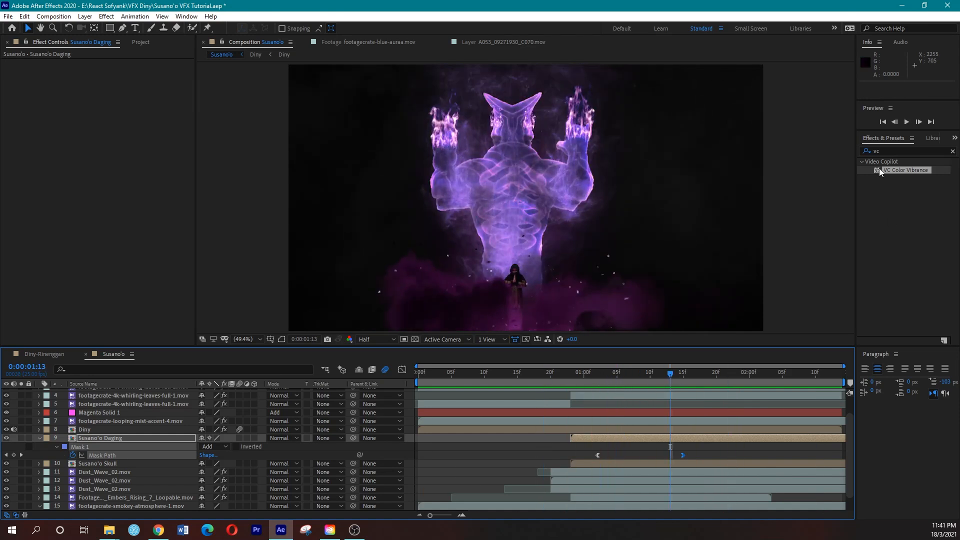
pyautogui.click(888, 151)
pyautogui.write('turb')
pyautogui.moveTo(905, 170); pyautogui.dragTo(681, 439)
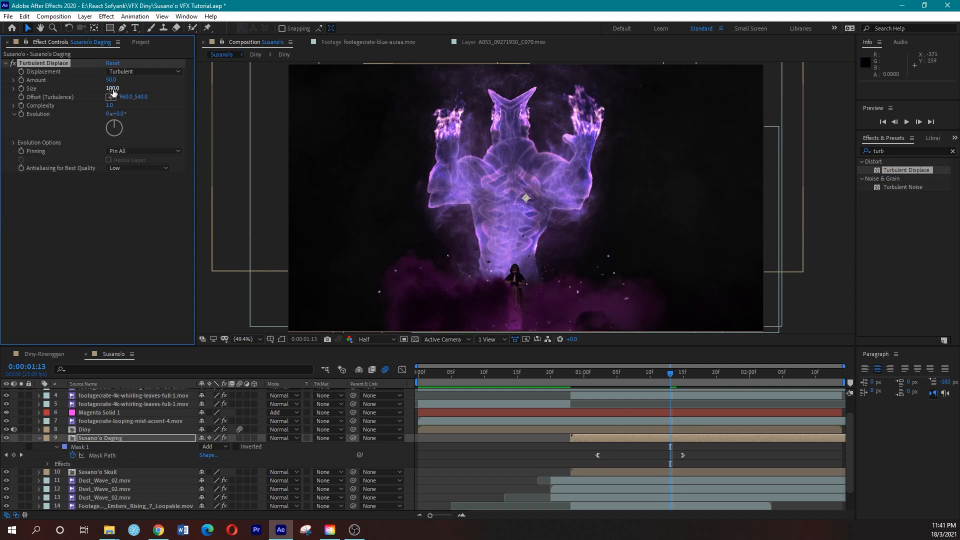
pyautogui.moveTo(105, 90); pyautogui.dragTo(70, 91)
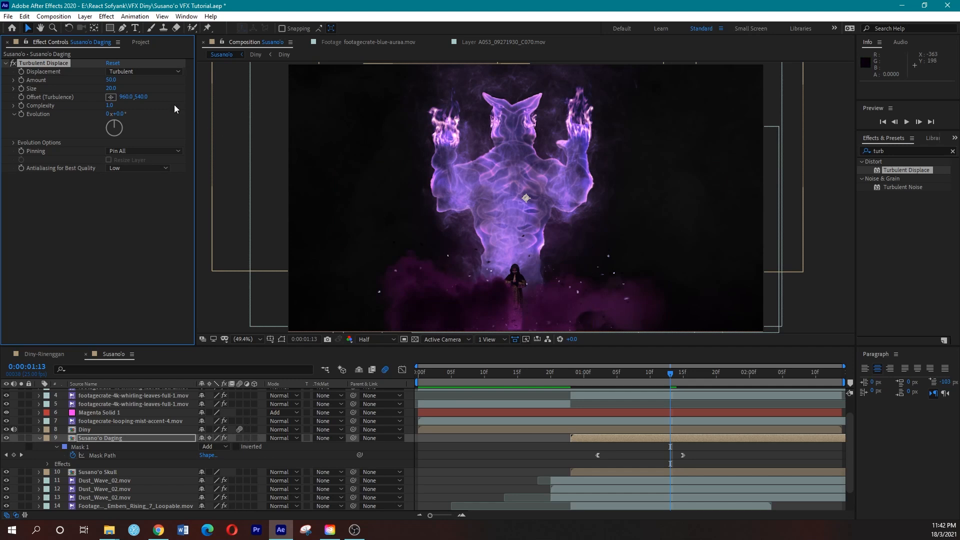
pyautogui.moveTo(99, 91); pyautogui.dragTo(98, 90)
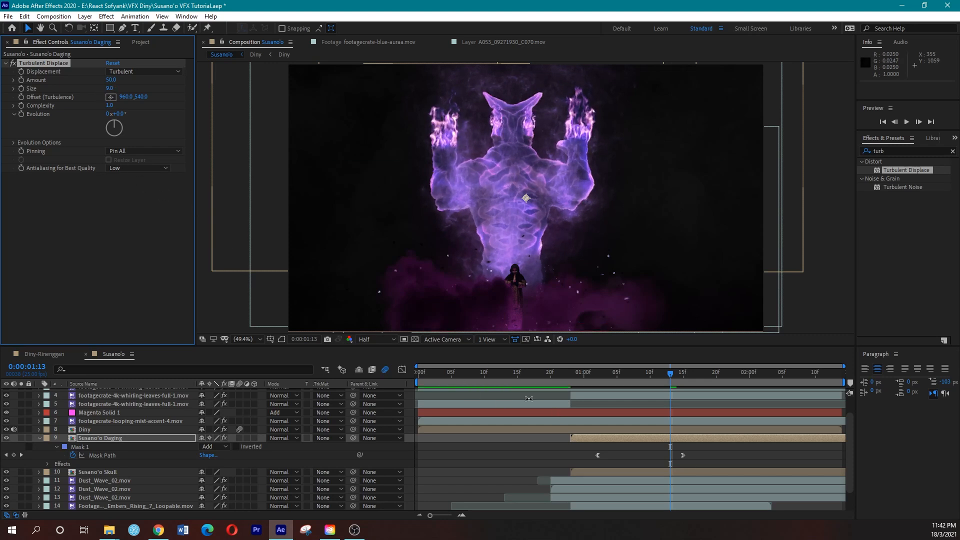
# Start keyframing Turbulent Displace's Amount and Offset (Turbulence) at 0:00:01:02 and reveal the layer's keyframes in the timeline
pyautogui.moveTo(593, 380)
pyautogui.mouseDown()
pyautogui.moveTo(694, 386)
pyautogui.moveTo(597, 376)
pyautogui.mouseUp()
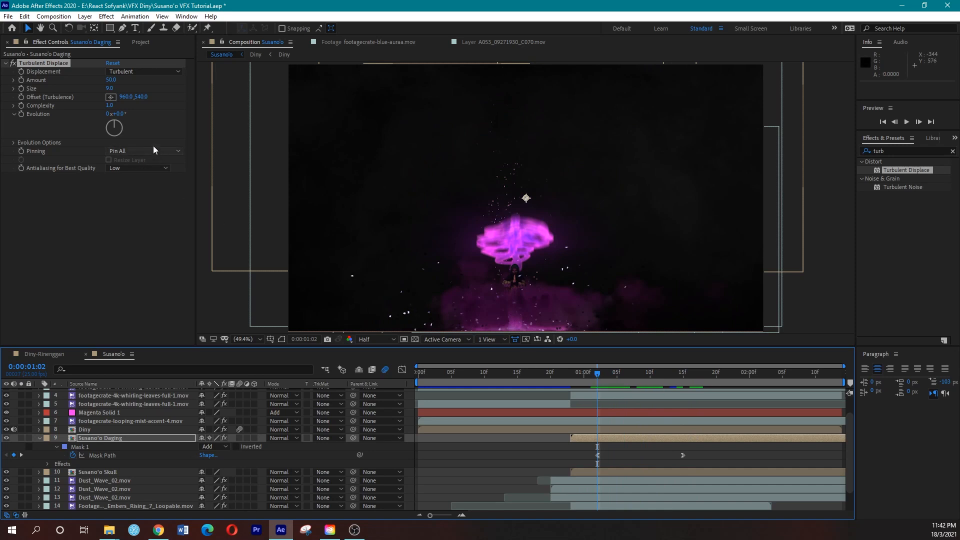
pyautogui.click(23, 81)
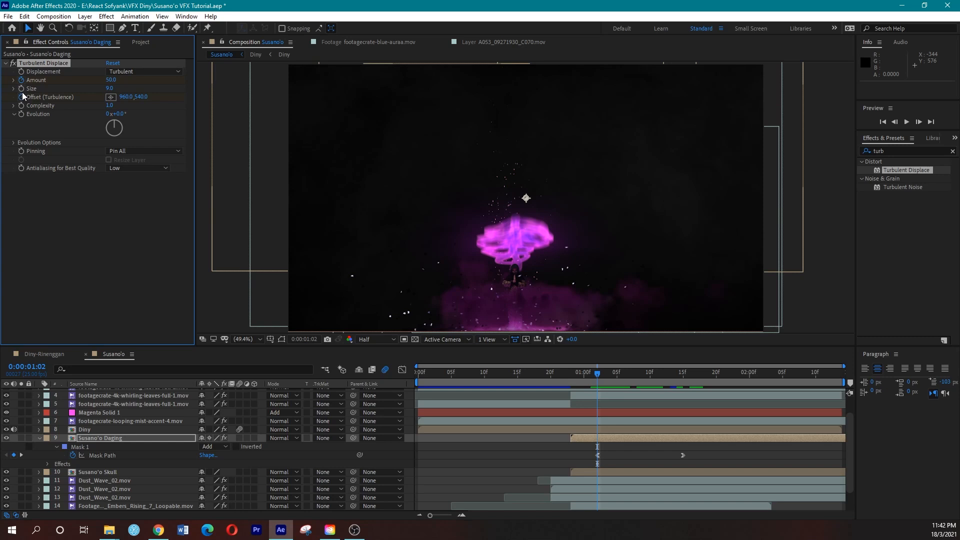
pyautogui.click(623, 437)
pyautogui.press('u')
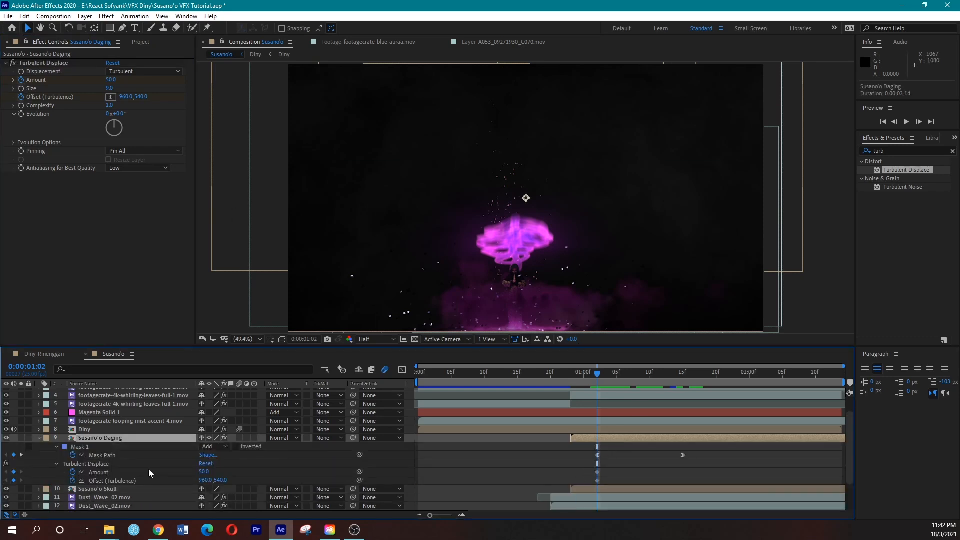
pyautogui.click(98, 463)
pyautogui.moveTo(587, 472); pyautogui.dragTo(604, 479)
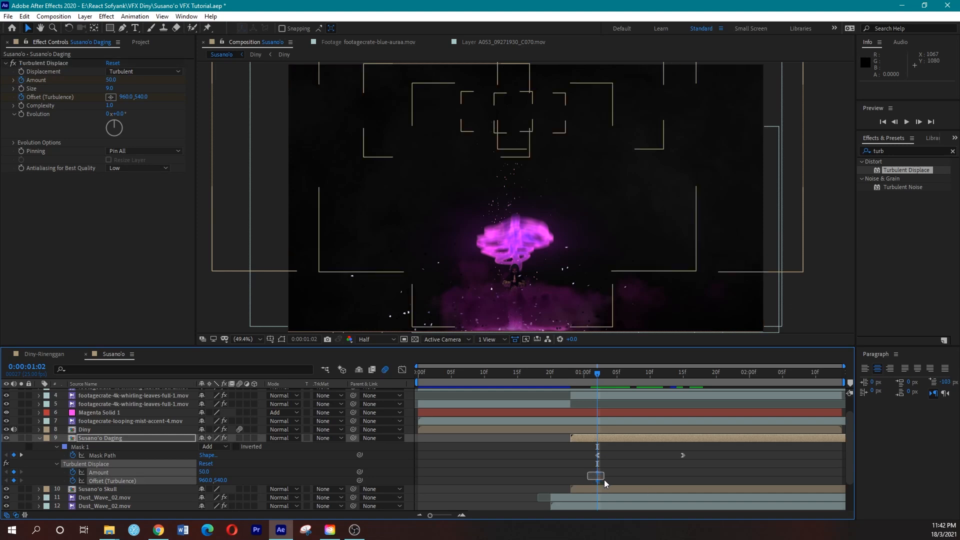
# At 0:00:01:11, set Turbulent Displace's Offset (Turbulence) to 960, 411 and its Amount to 0
pyautogui.moveTo(598, 376); pyautogui.dragTo(657, 380)
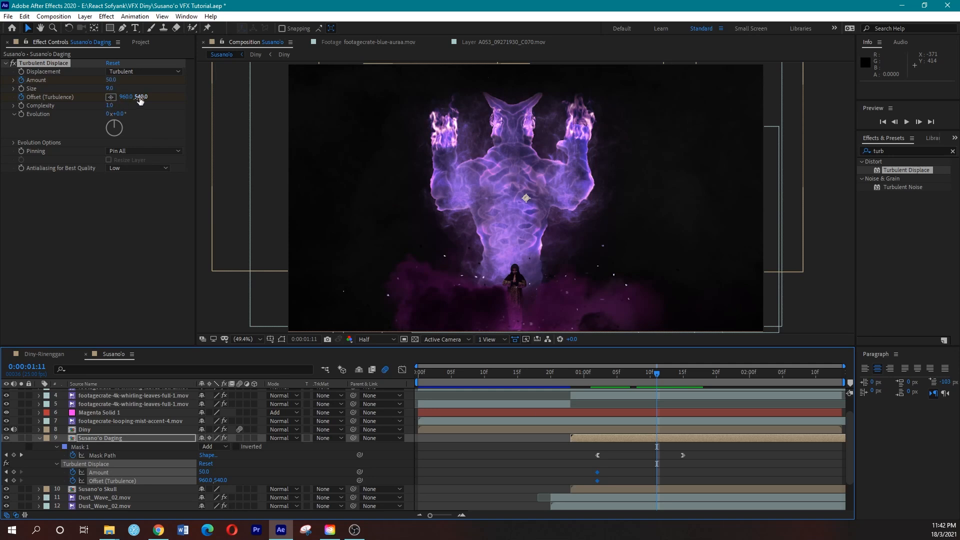
pyautogui.moveTo(141, 96); pyautogui.dragTo(42, 87)
pyautogui.moveTo(124, 88); pyautogui.dragTo(103, 90)
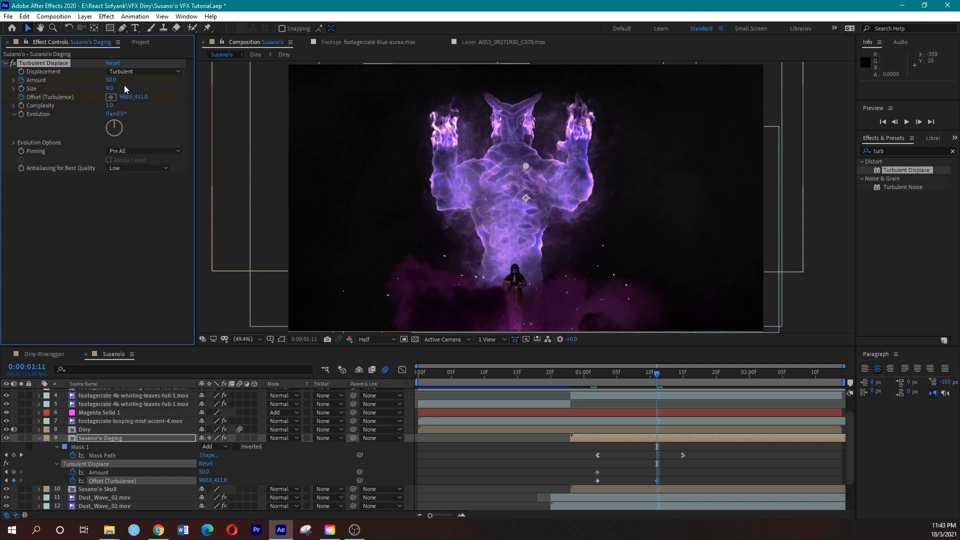
pyautogui.click(110, 80)
pyautogui.write('0')
pyautogui.press('Return')
# Move the ending Amount and Offset (Turbulence) keyframes to 0:00:02:08 and preview the displacement
pyautogui.moveTo(652, 464); pyautogui.dragTo(683, 480)
pyautogui.moveTo(586, 382); pyautogui.dragTo(650, 382)
pyautogui.press('space')
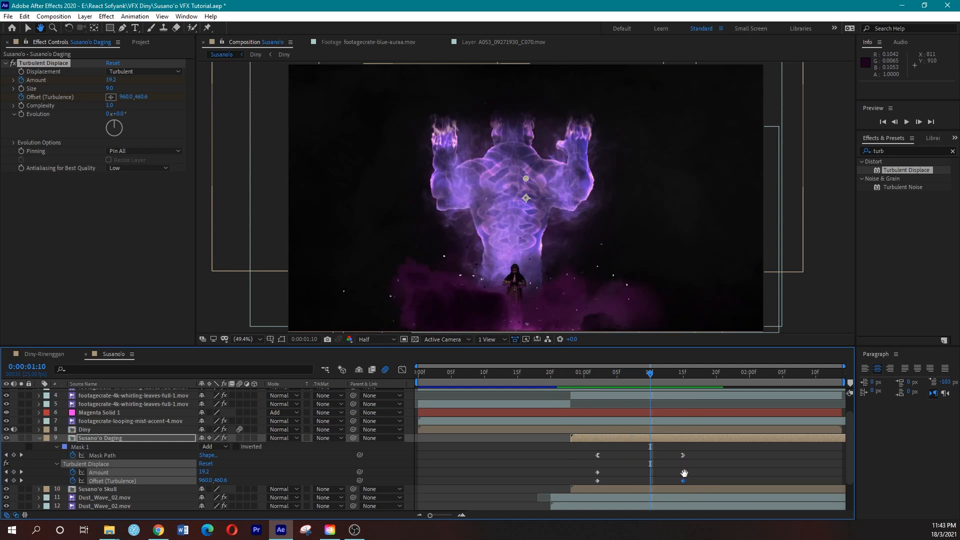
pyautogui.moveTo(685, 472); pyautogui.dragTo(807, 460)
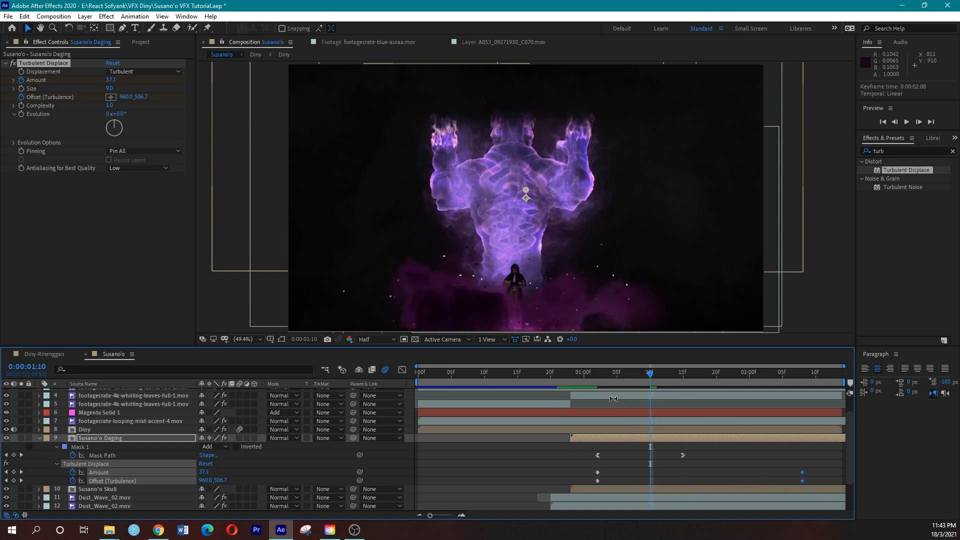
pyautogui.click(581, 382)
pyautogui.press('space')
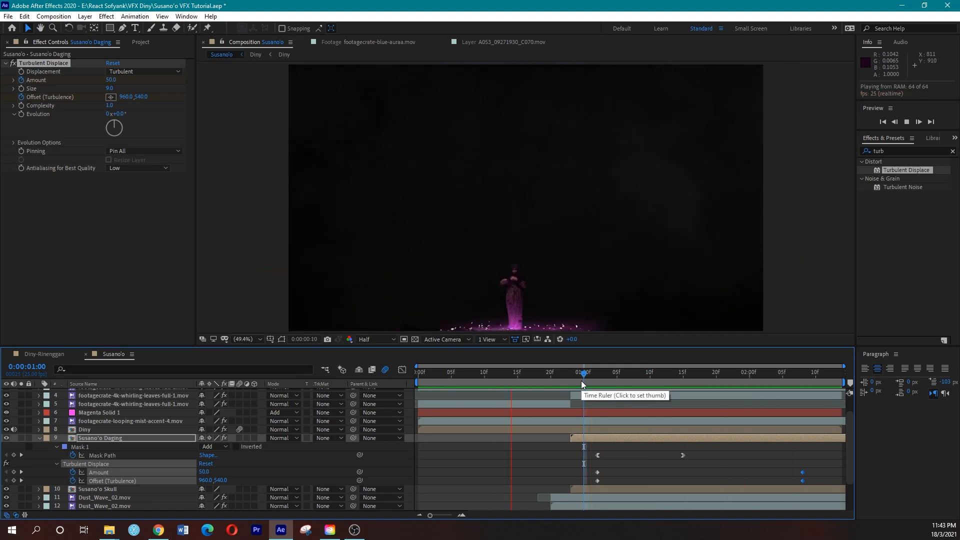
# Raise the Turbulent Displace Amount to 126 at the 0:00:01:02 keyframe and preview the result
pyautogui.moveTo(584, 381); pyautogui.dragTo(599, 400)
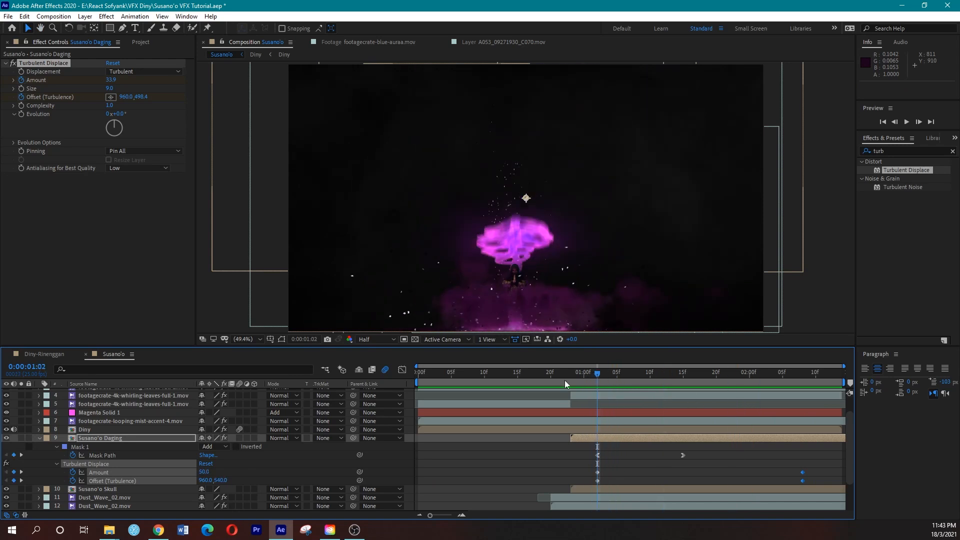
pyautogui.moveTo(110, 84); pyautogui.dragTo(148, 83)
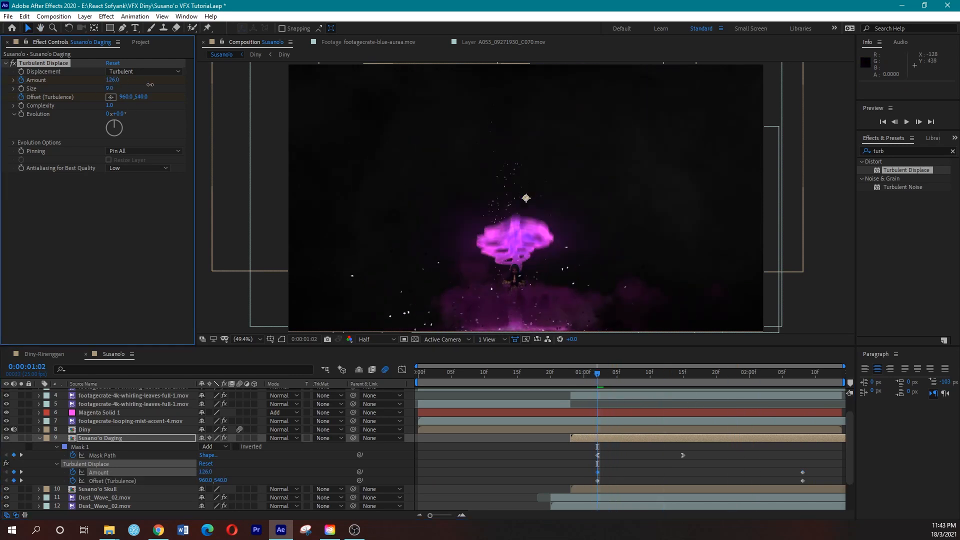
pyautogui.press('space')
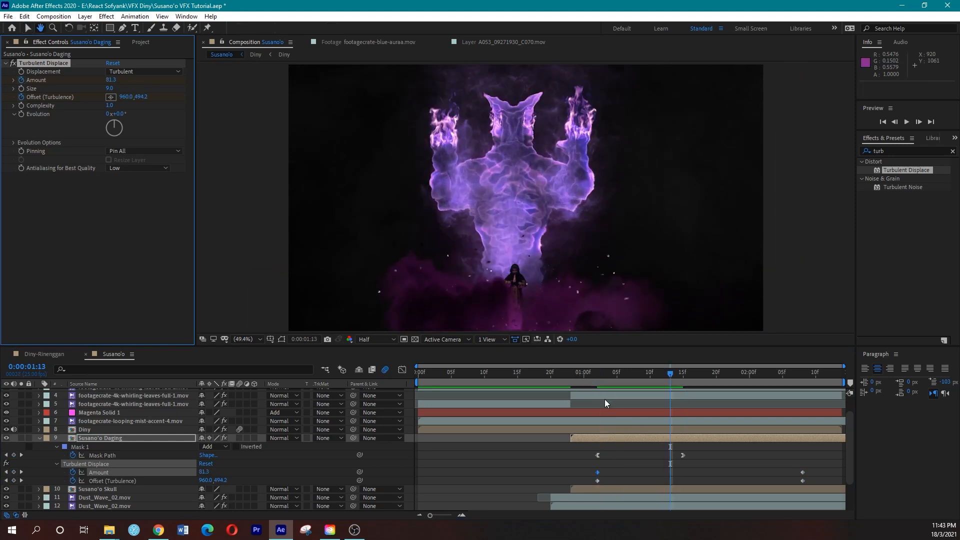
# Keyframe Turbulent Displace's Evolution at 0x+0.0° on 0:00:02:08 and 1x+200.0° on 0:00:01:02, and preview the animation
pyautogui.click(604, 382)
pyautogui.moveTo(632, 382); pyautogui.dragTo(807, 397)
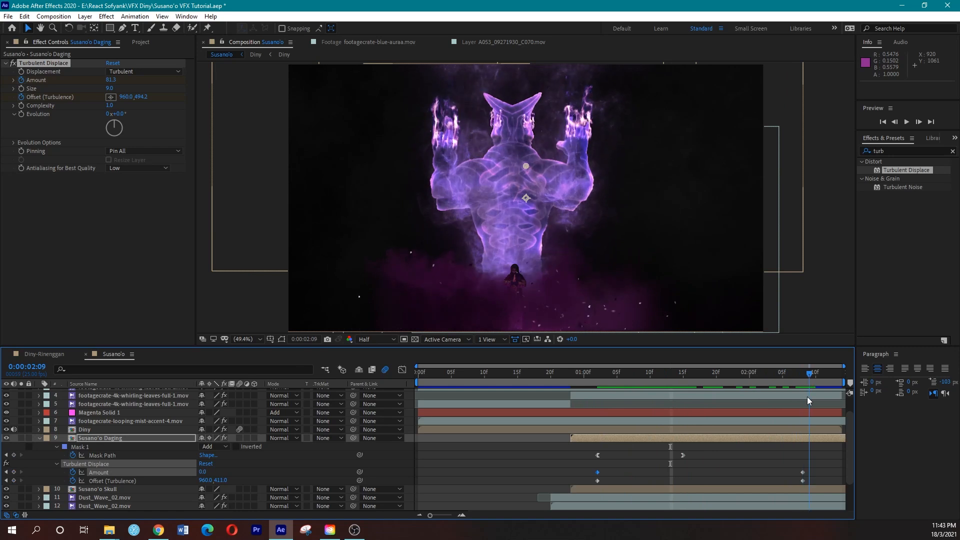
pyautogui.click(21, 114)
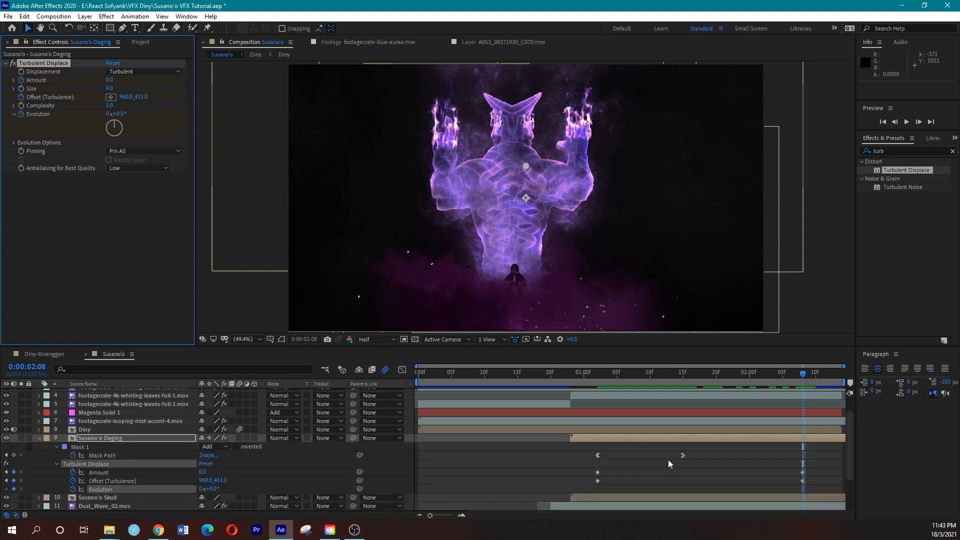
pyautogui.scroll(-1, 668, 460)
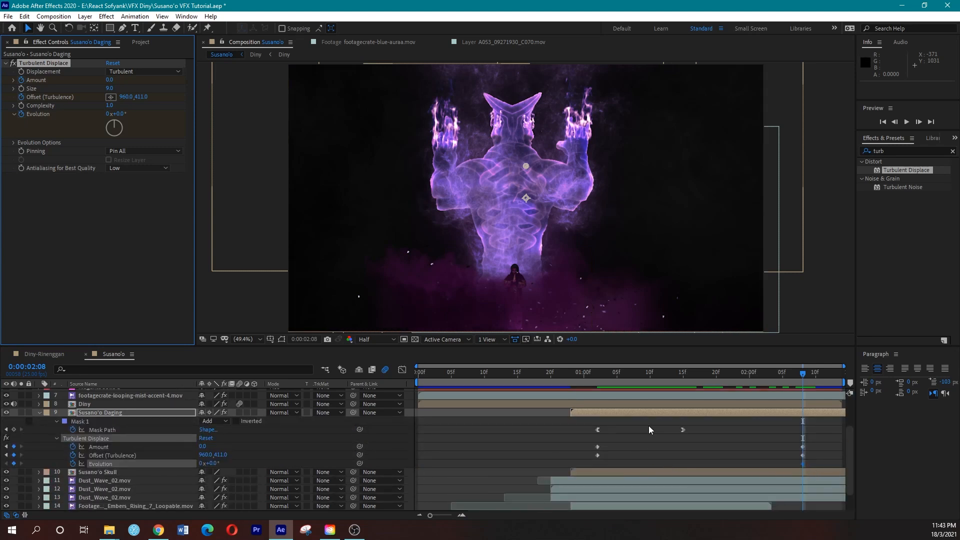
pyautogui.click(596, 386)
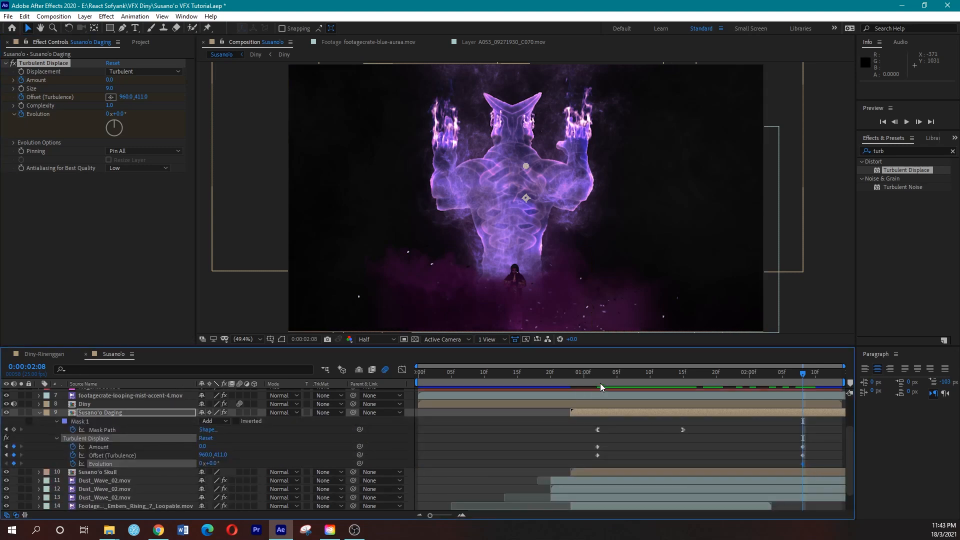
pyautogui.press('j')
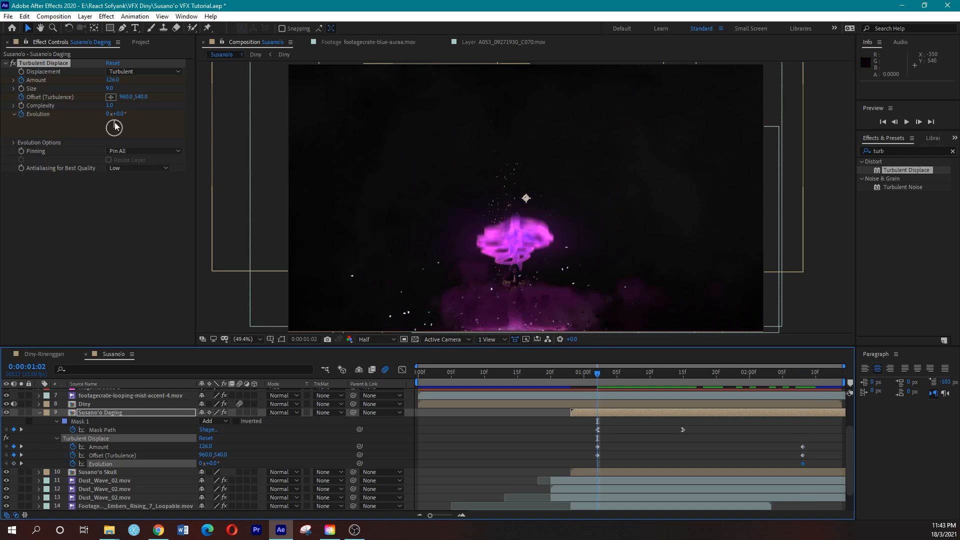
pyautogui.moveTo(116, 113); pyautogui.dragTo(374, 119)
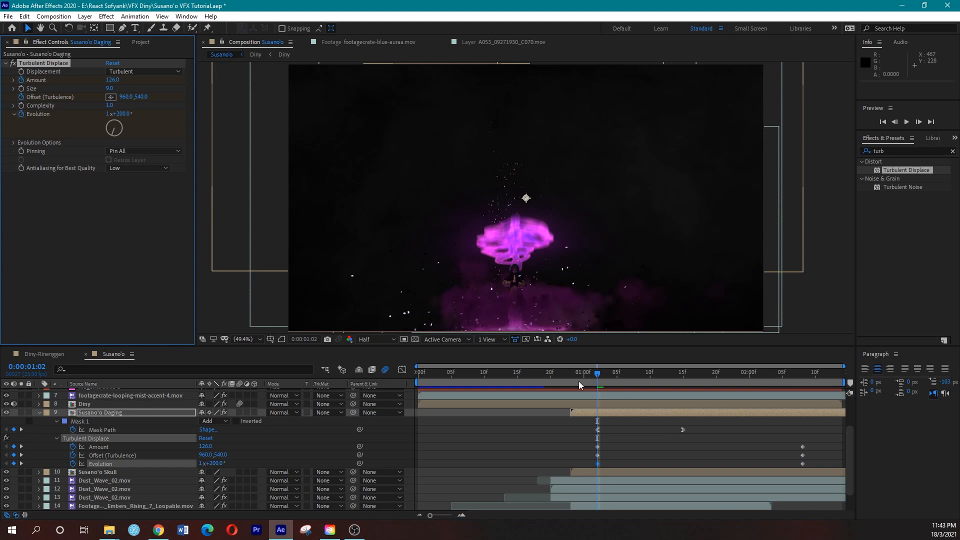
pyautogui.press('space')
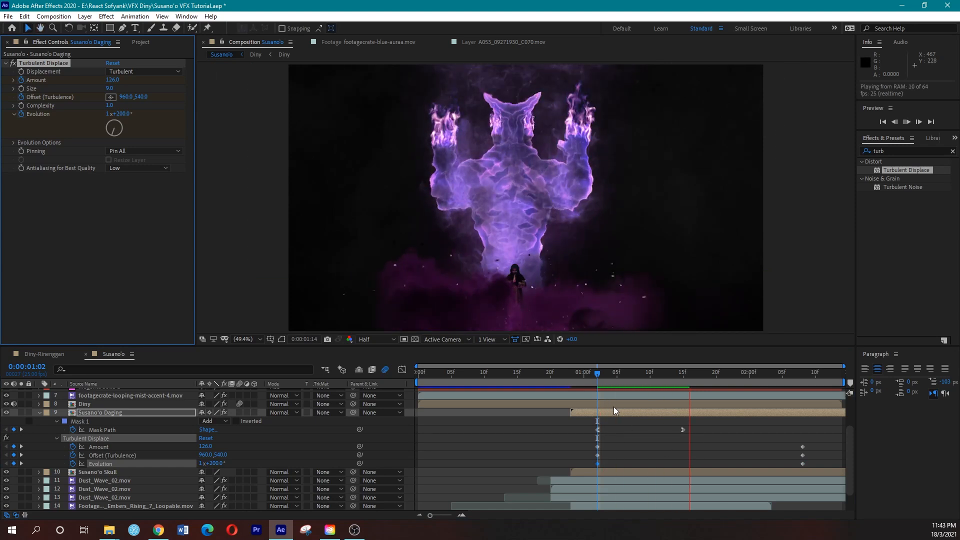
# Preview the flesh layer's Turbulent Displace animation from 0:00:01:02 through its ending keyframes at 0:00:02:08
pyautogui.click(643, 376)
pyautogui.moveTo(649, 381); pyautogui.dragTo(581, 378)
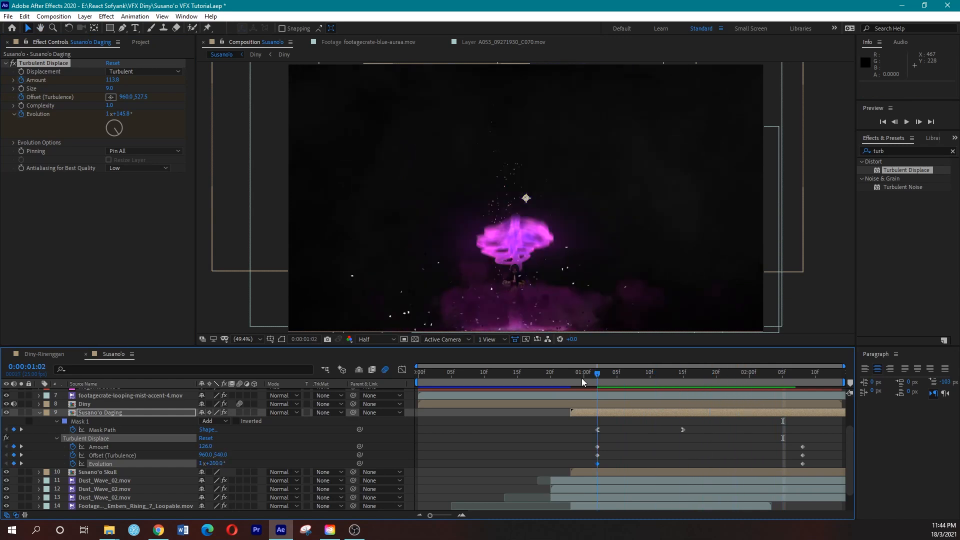
pyautogui.press('space')
pyautogui.press('space')
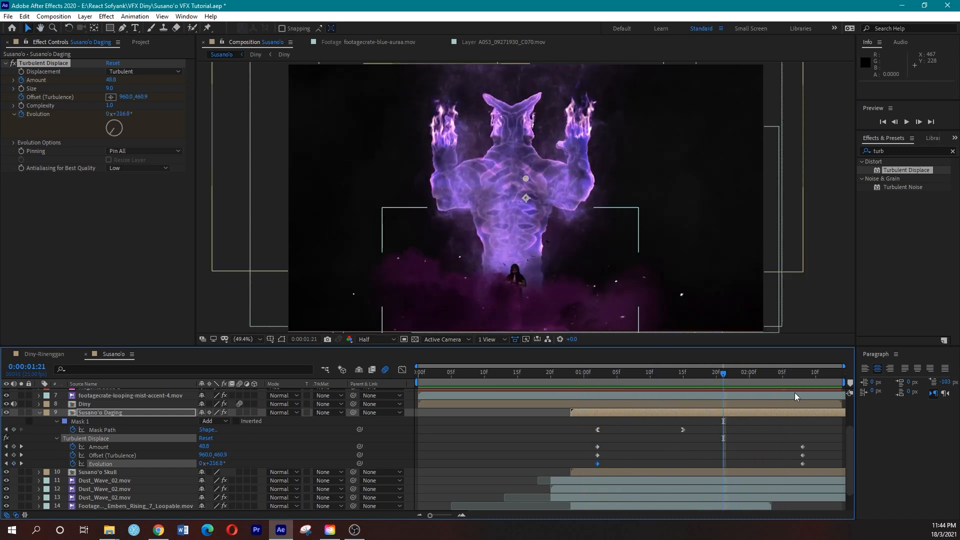
pyautogui.click(800, 383)
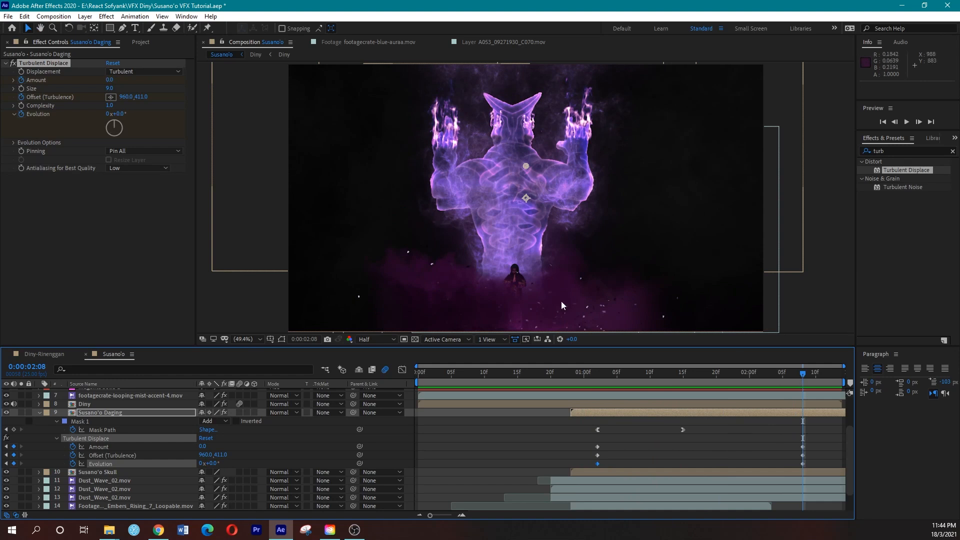
# Raise the Turbulent Displace Complexity to 2.5 on Susano'o Daging, judging it at 0:00:01:17, and preview the animation
pyautogui.moveTo(606, 383); pyautogui.dragTo(695, 382)
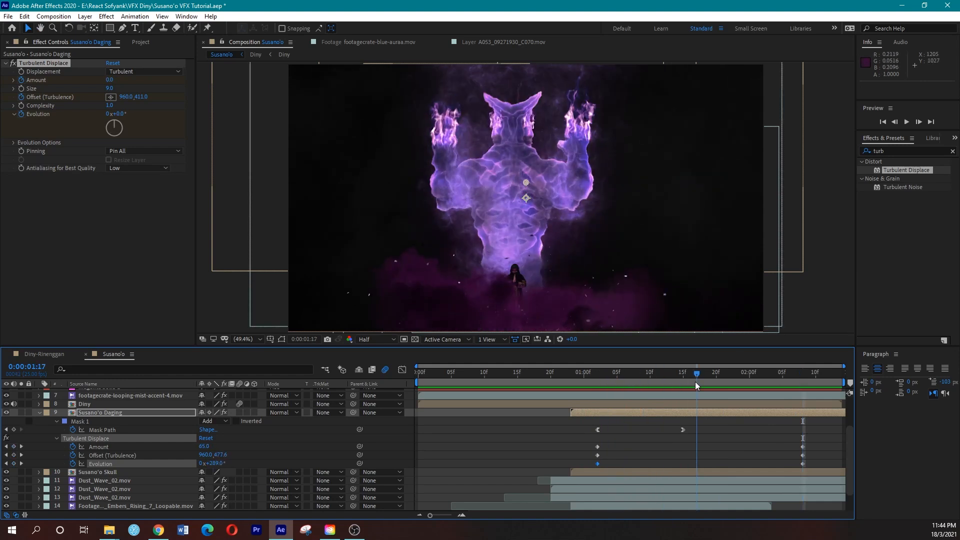
pyautogui.moveTo(109, 106); pyautogui.dragTo(205, 109)
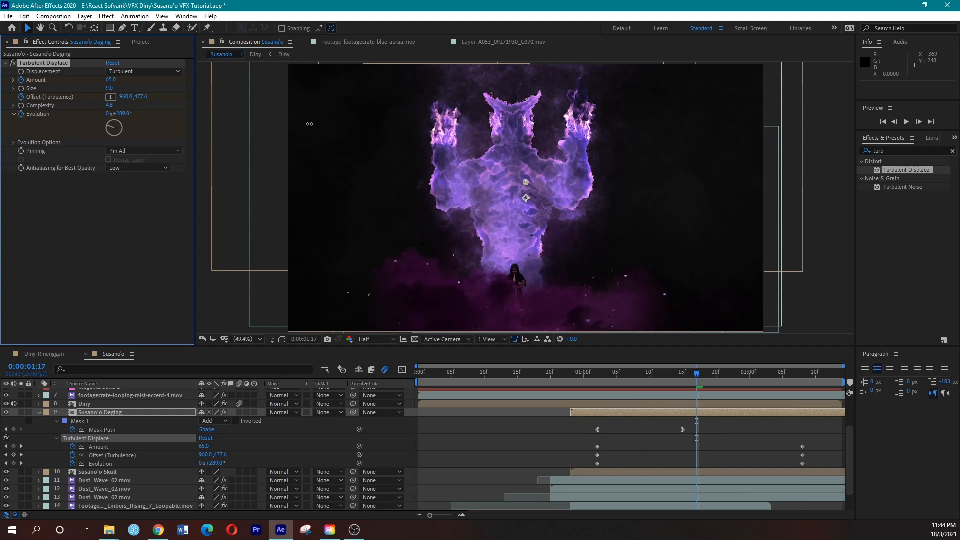
pyautogui.moveTo(115, 113); pyautogui.dragTo(111, 86)
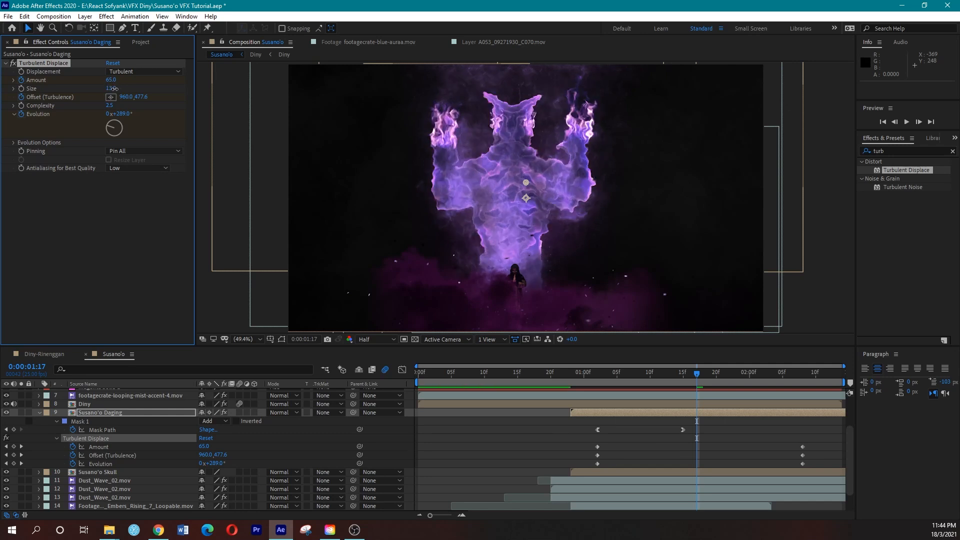
pyautogui.moveTo(115, 88); pyautogui.dragTo(114, 89)
pyautogui.click(567, 382)
pyautogui.press('space')
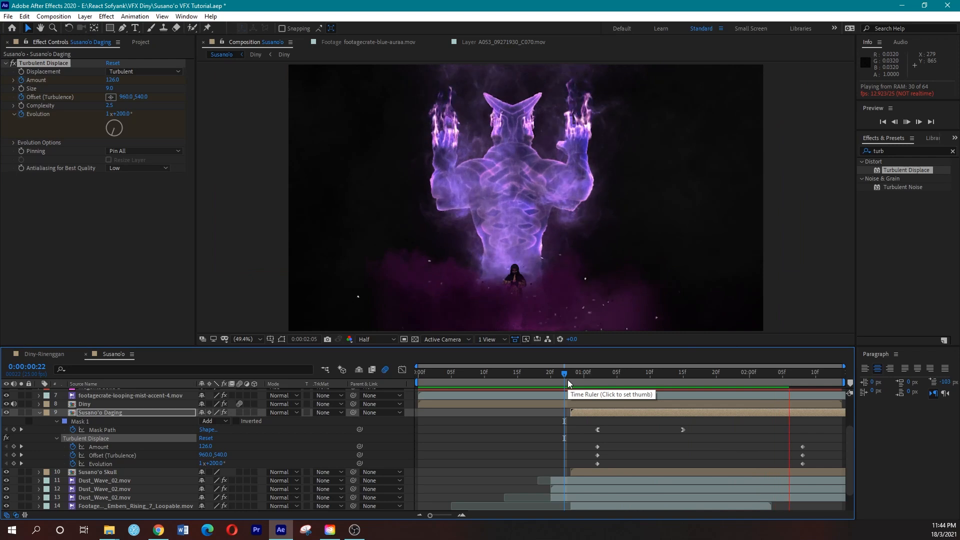
pyautogui.press('space')
# Move the ending Amount, Offset (Turbulence) and Evolution keyframes of Susano'o Daging to 0:00:01:18 and preview the faster displacement
pyautogui.moveTo(769, 439); pyautogui.dragTo(703, 455)
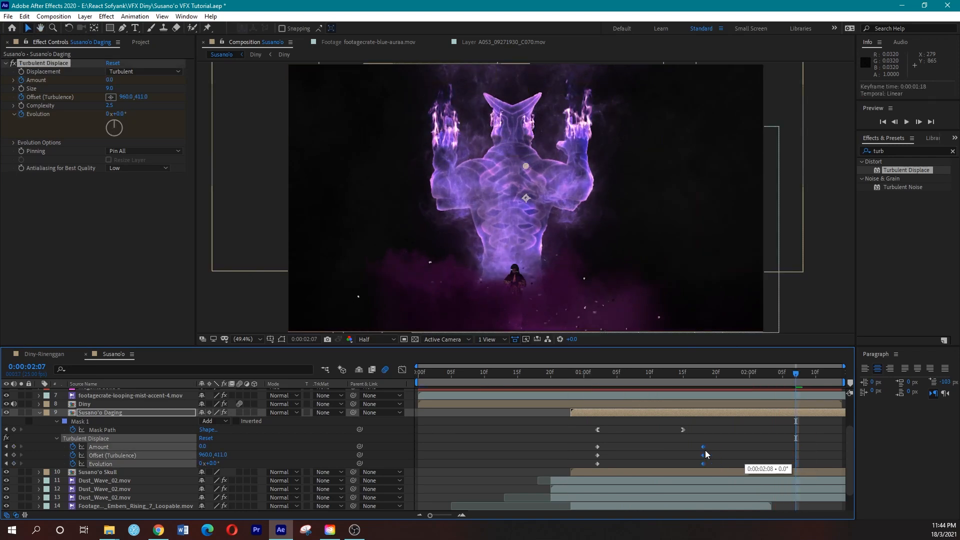
pyautogui.click(583, 380)
pyautogui.press('space')
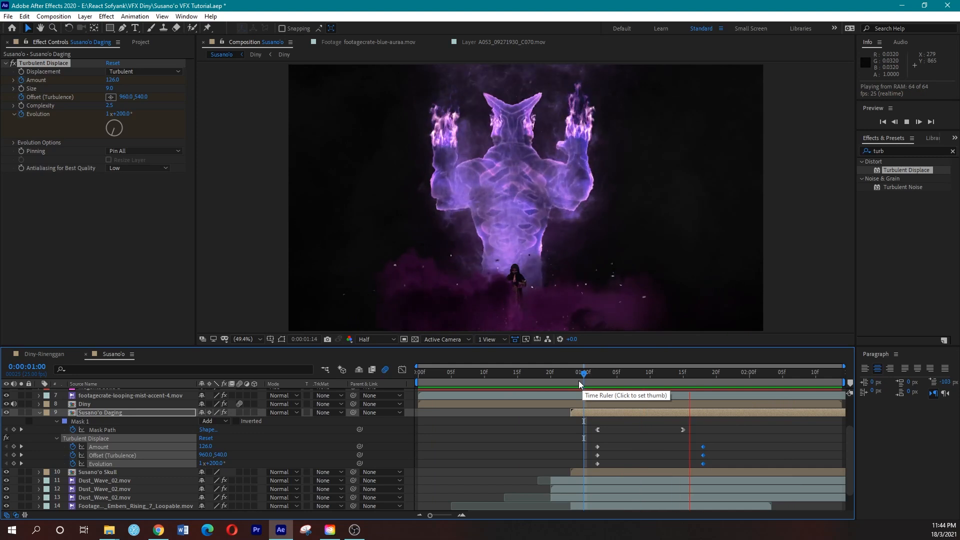
pyautogui.press('space')
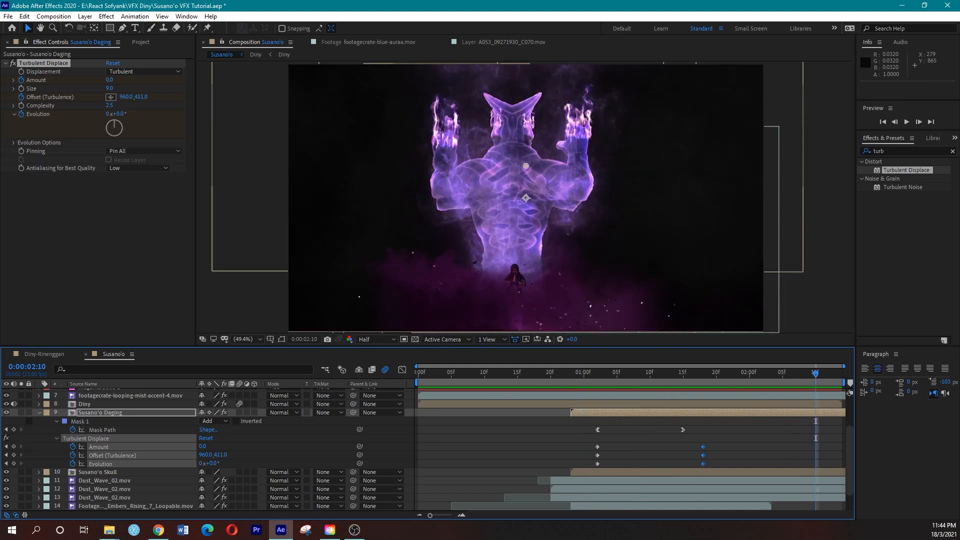
pyautogui.click(591, 374)
pyautogui.press('space')
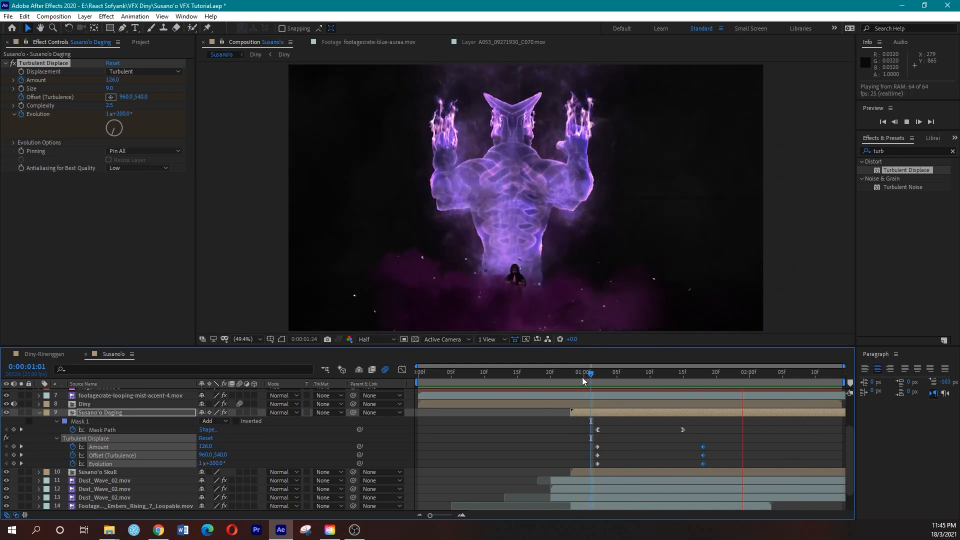
pyautogui.press('space')
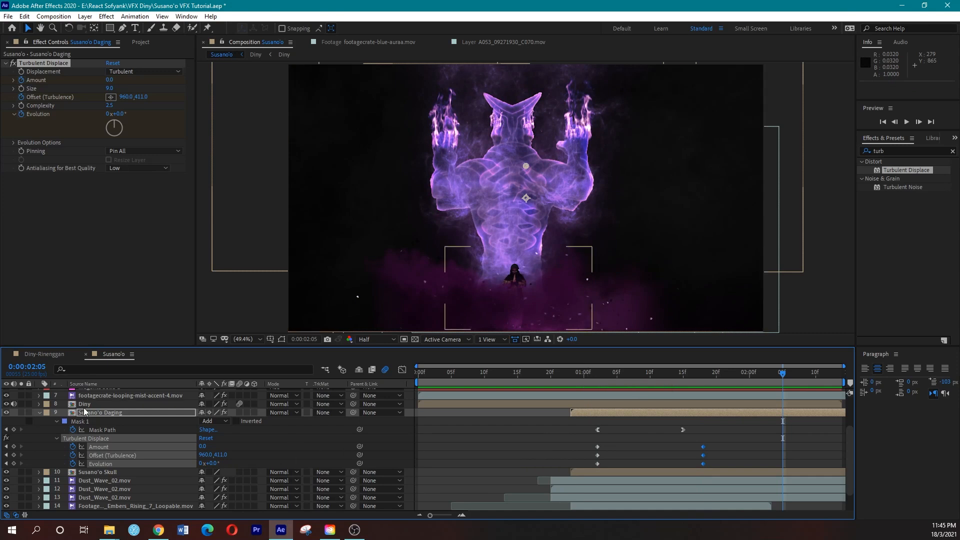
# Collapse the Susano'o Daging layer's properties and preview the full composite from 0:00:00:22, checking the reveal up to 0:00:01:13
pyautogui.click(40, 413)
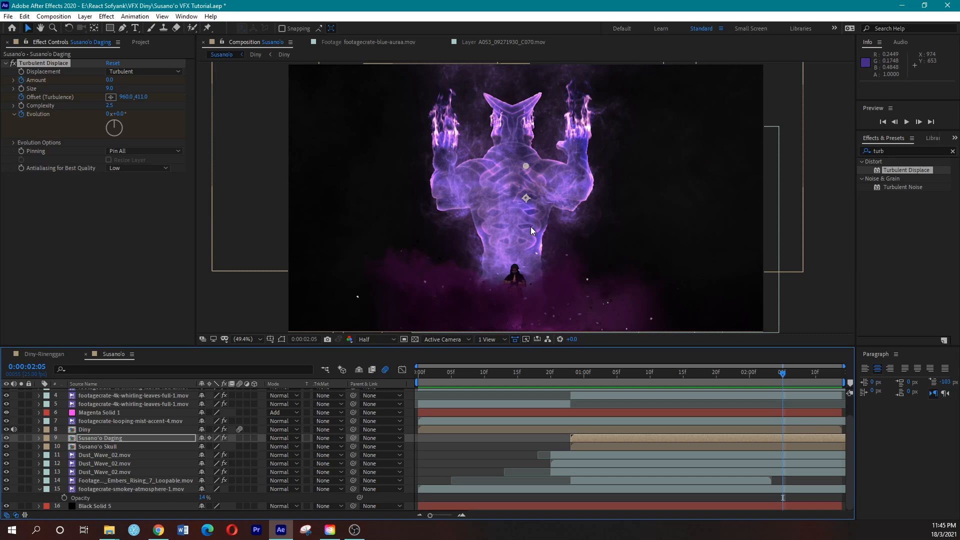
pyautogui.click(562, 378)
pyautogui.press('space')
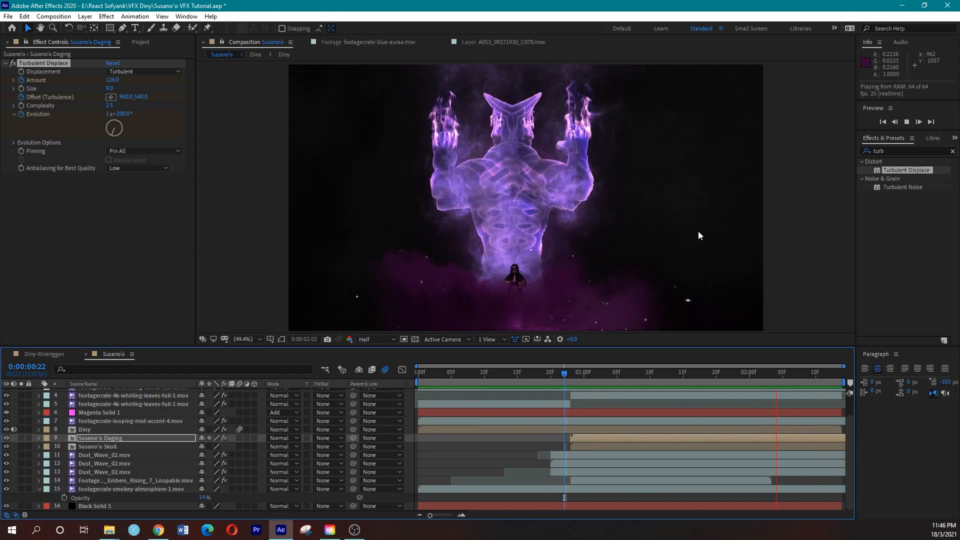
pyautogui.click(594, 373)
pyautogui.moveTo(637, 379); pyautogui.dragTo(670, 381)
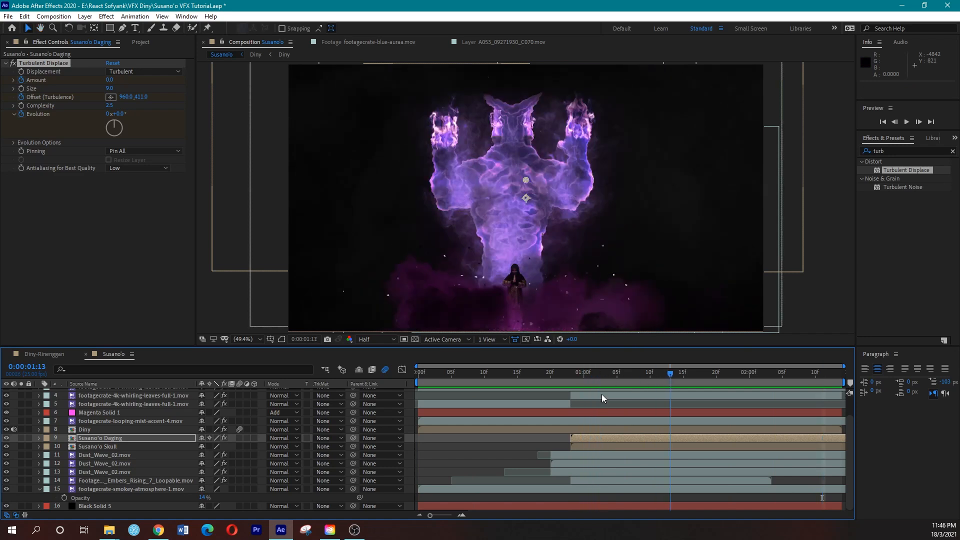
# Add an adjustment layer above all layers, starting at 0:00:00:23, and apply Turbulent Displace to it
pyautogui.click(63, 432)
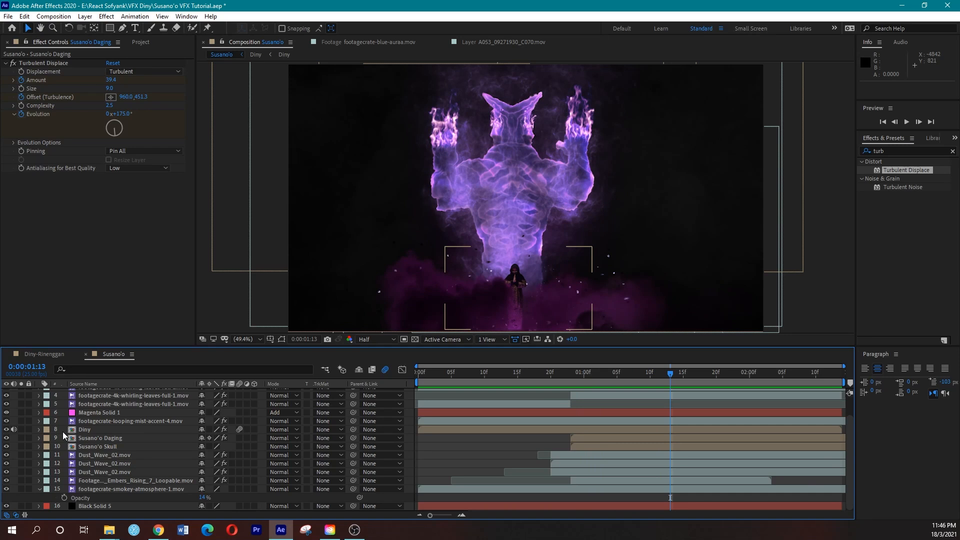
pyautogui.hotkey('ctrl', 'alt', 'y')
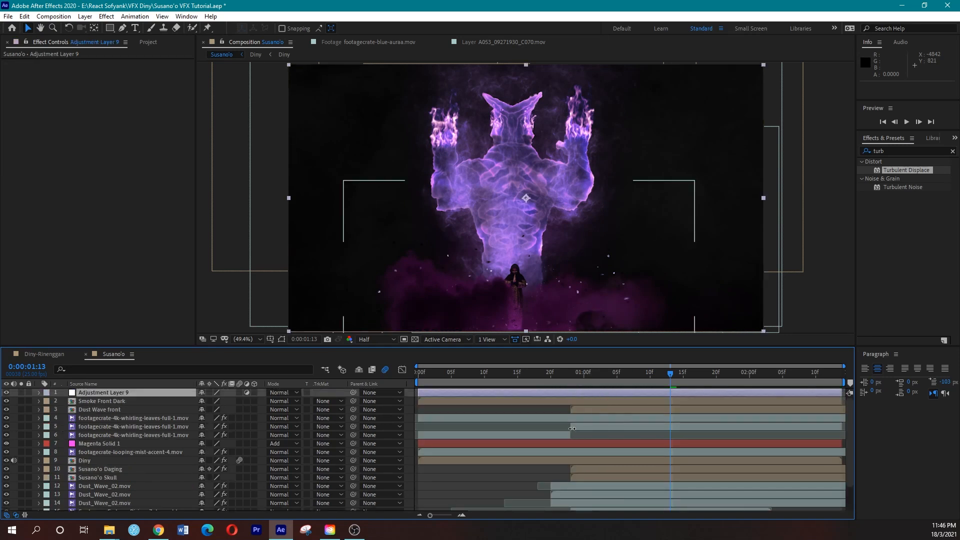
pyautogui.moveTo(421, 392); pyautogui.dragTo(775, 389)
pyautogui.moveTo(898, 169); pyautogui.dragTo(671, 391)
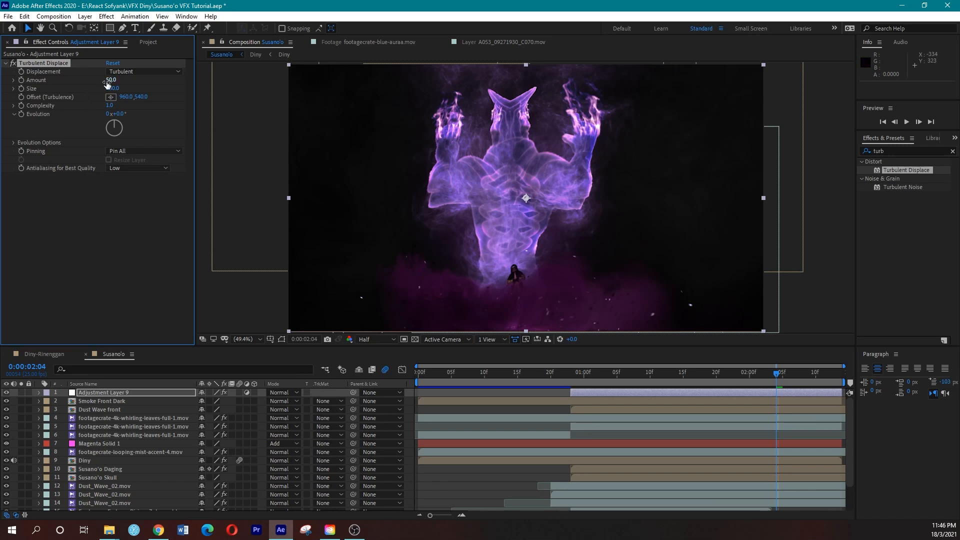
# Set the adjustment layer's Turbulent Displace Size to 7 and its Amount to 58
pyautogui.moveTo(101, 89); pyautogui.dragTo(63, 88)
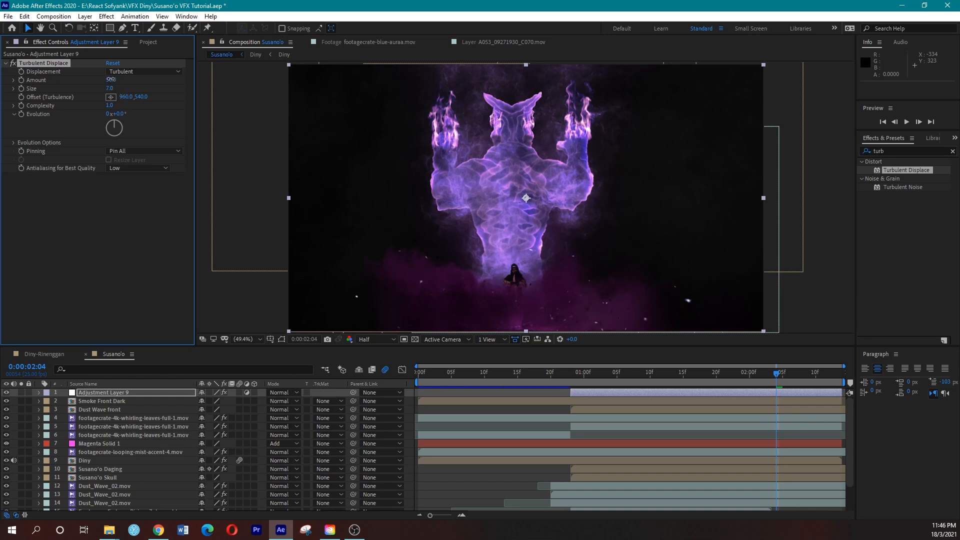
pyautogui.moveTo(107, 80); pyautogui.dragTo(98, 80)
pyautogui.moveTo(113, 108); pyautogui.dragTo(157, 101)
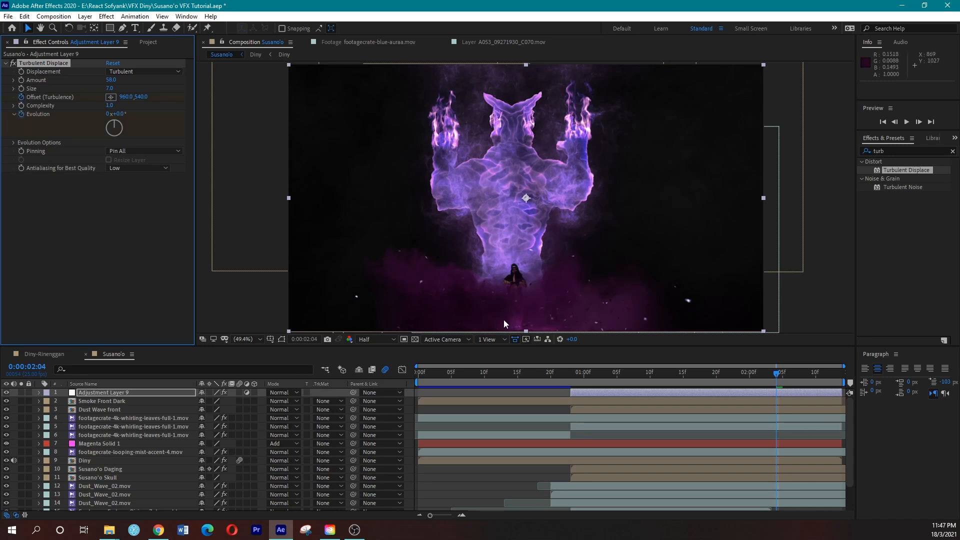
# Place the adjustment layer's starting Offset (Turbulence) keyframe of 960, 540 and Evolution keyframe of 0x+0.0° at 0:00:00:23
pyautogui.press('u')
pyautogui.moveTo(771, 406); pyautogui.dragTo(573, 416)
pyautogui.press('space')
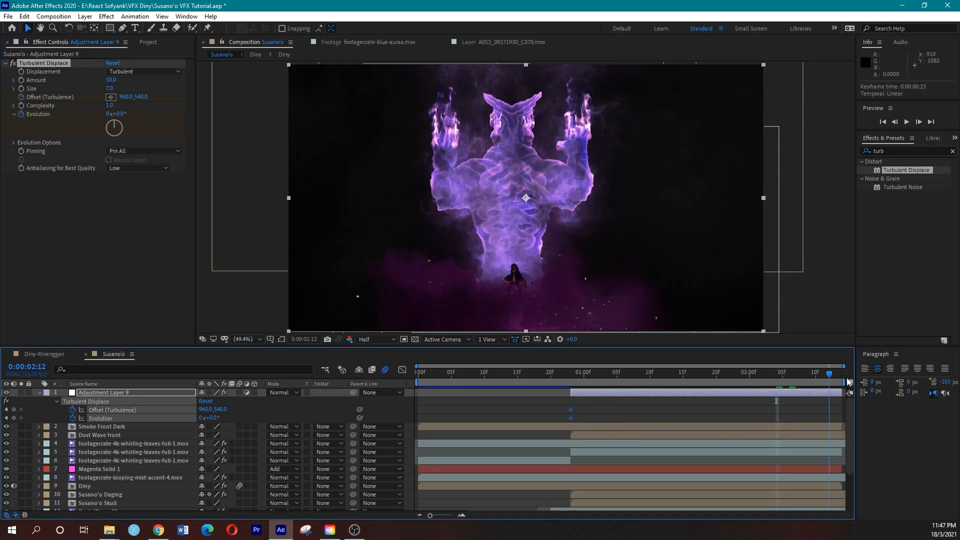
# At 0:00:02:13, set the adjustment layer's Offset (Turbulence) to 960, -301 and Evolution to 3x+302.0°, and preview the animation
pyautogui.moveTo(141, 96); pyautogui.dragTo(12, 97)
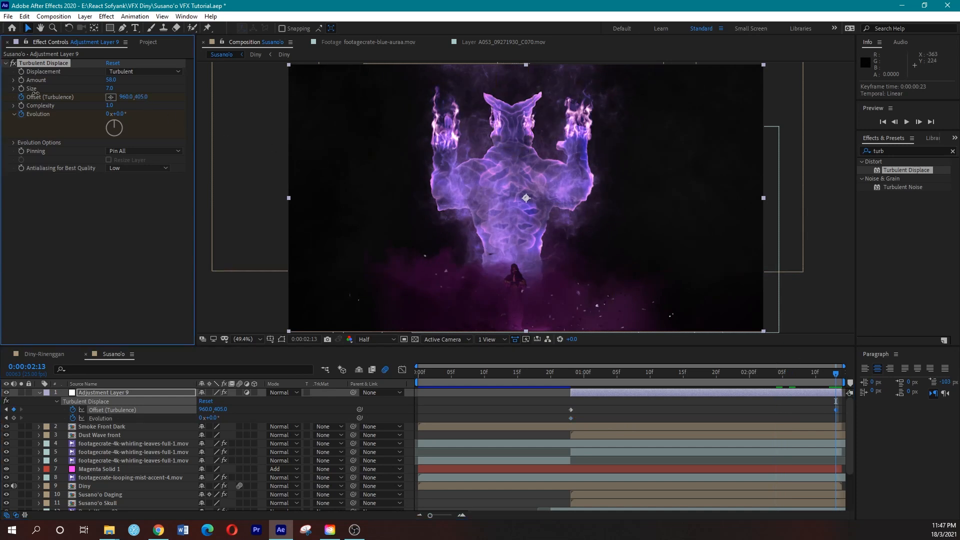
pyautogui.moveTo(140, 96); pyautogui.dragTo(127, 125)
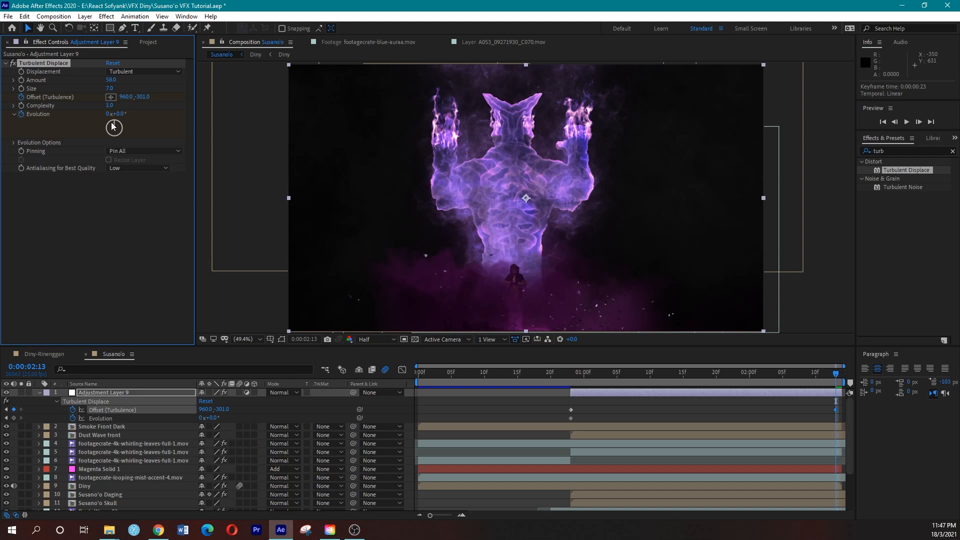
pyautogui.moveTo(114, 125)
pyautogui.mouseDown()
pyautogui.moveTo(122, 136)
pyautogui.moveTo(109, 148)
pyautogui.moveTo(92, 133)
pyautogui.moveTo(130, 115)
pyautogui.moveTo(118, 119)
pyautogui.mouseUp()
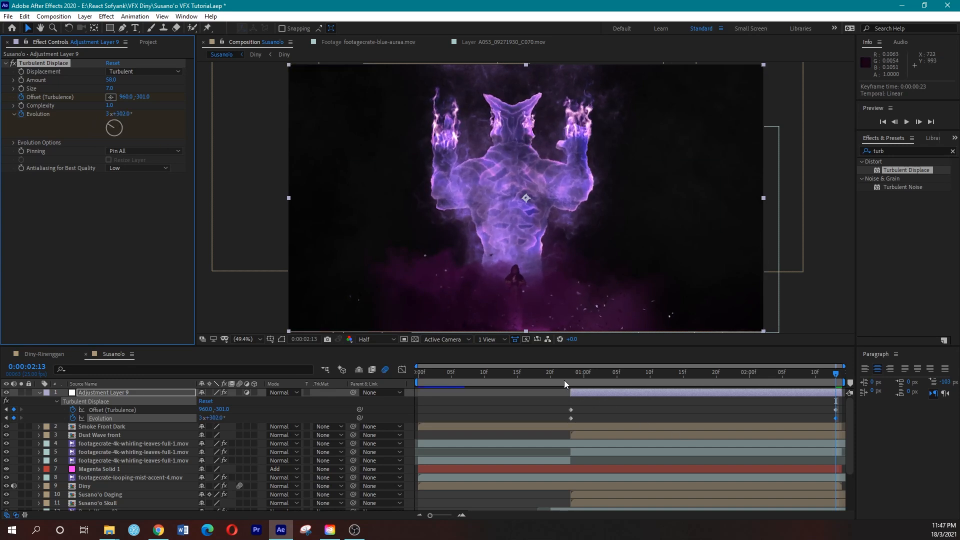
pyautogui.click(564, 379)
pyautogui.press('space')
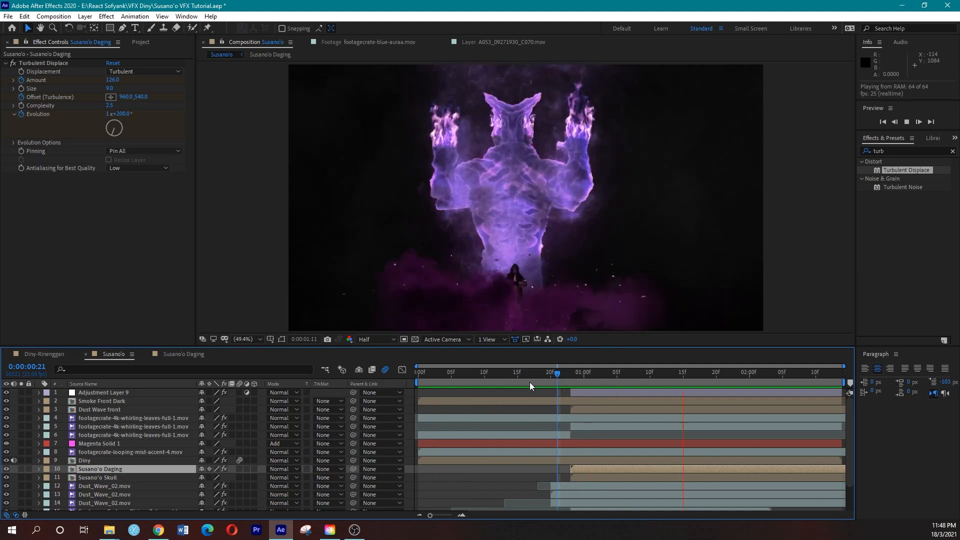
pyautogui.press('space')
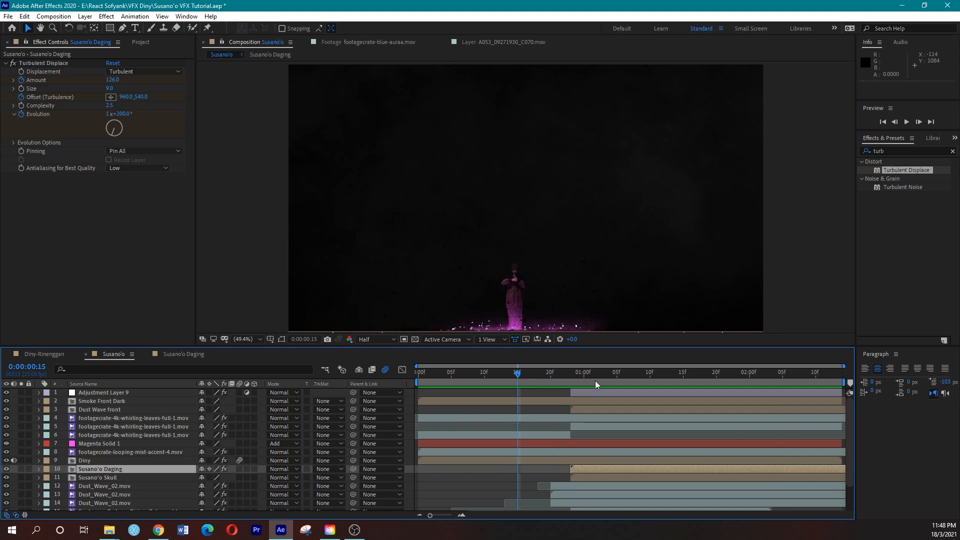
# Move the FootageCrate-4K_Embers_Rising_7_Loopable.mov layer directly above Susano'o Daging and preview the embers in front of the figure
pyautogui.click(617, 375)
pyautogui.click(730, 376)
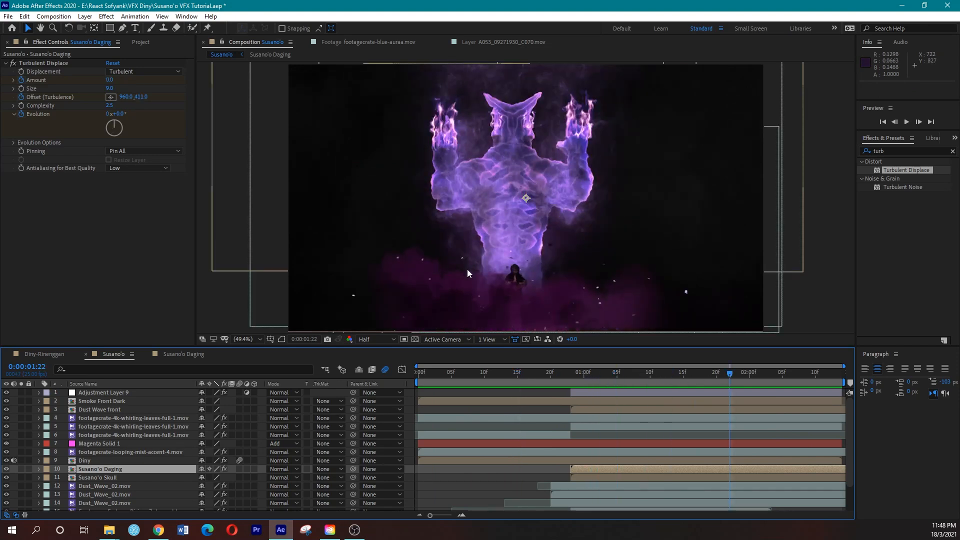
pyautogui.scroll(-1, 127, 458)
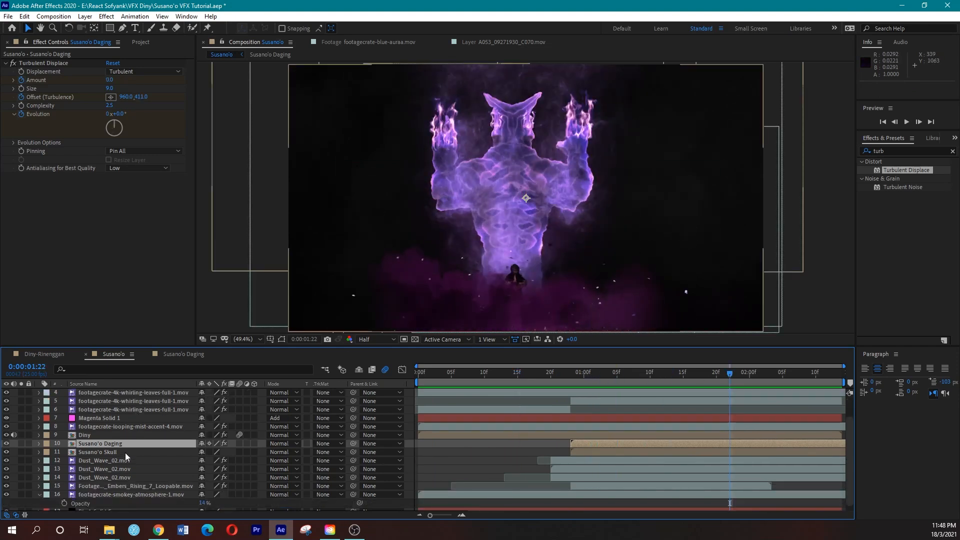
pyautogui.scroll(-1, 125, 452)
pyautogui.click(40, 489)
pyautogui.click(88, 488)
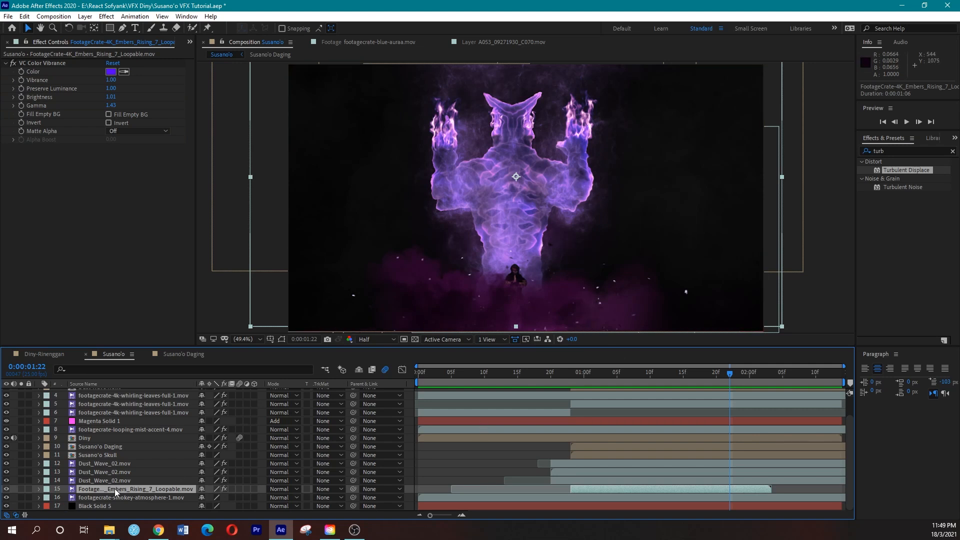
pyautogui.moveTo(115, 487); pyautogui.dragTo(122, 443)
pyautogui.moveTo(579, 377); pyautogui.dragTo(615, 377)
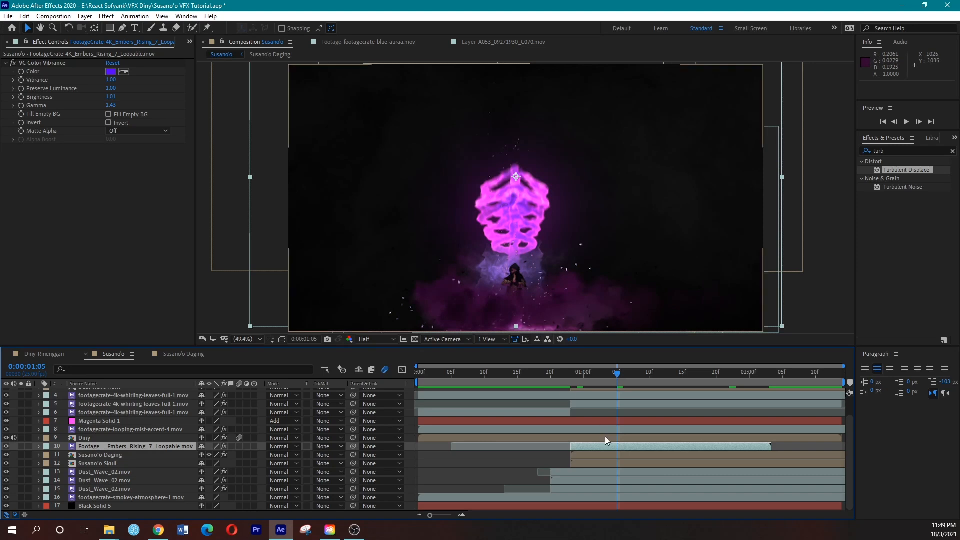
pyautogui.press('space')
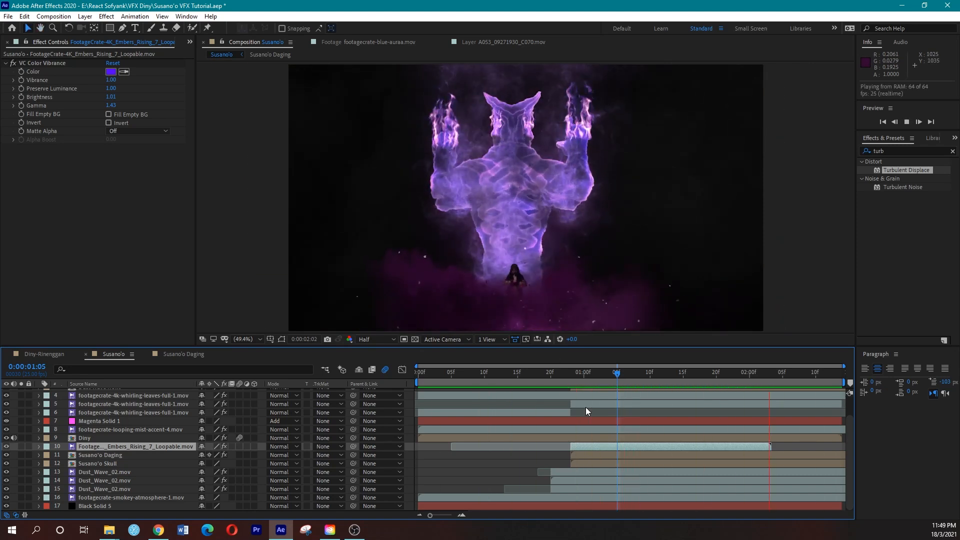
pyautogui.press('space')
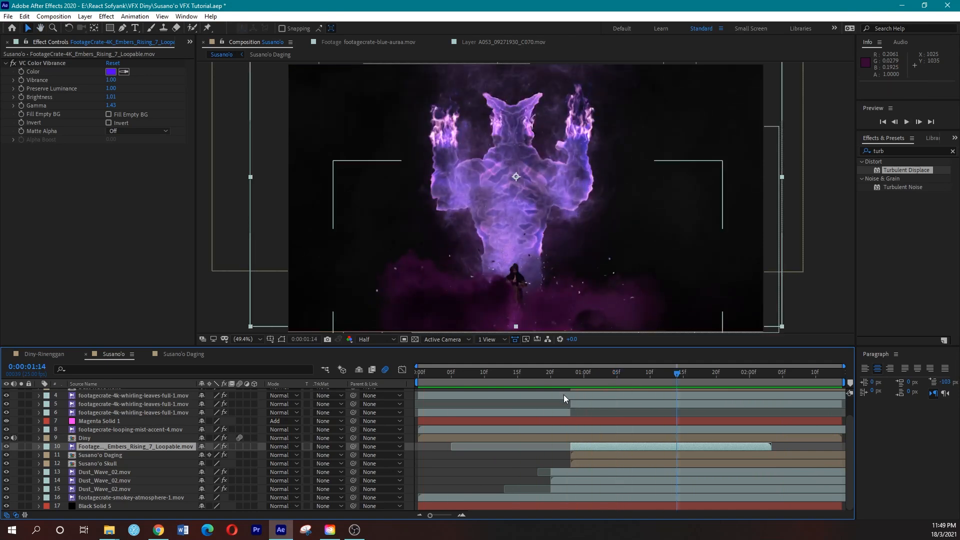
pyautogui.moveTo(597, 374); pyautogui.dragTo(683, 374)
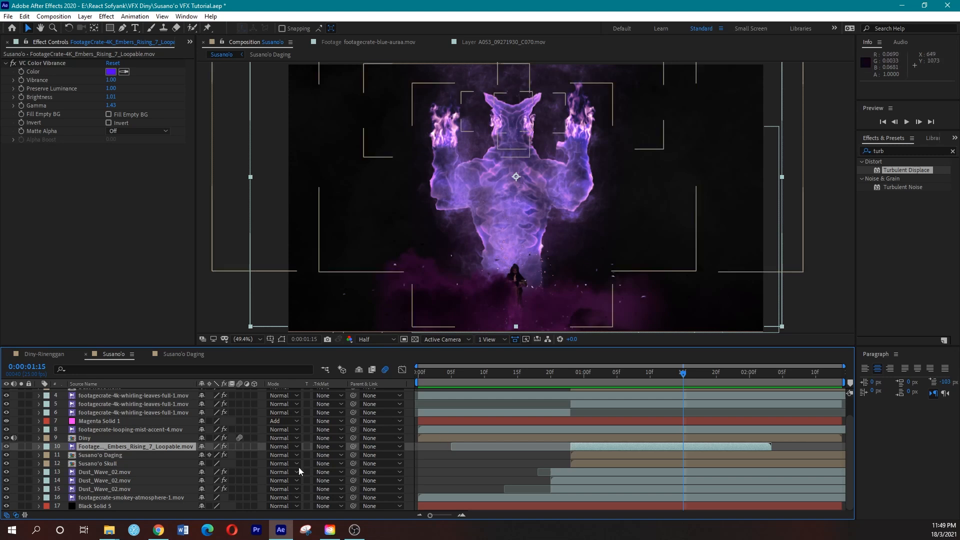
# Add footagecrate-smokey-atmosphere-2.mov from the Dust & Smokes folder to the composition, directly above footagecrate-smokey-atmosphere-1.mov
pyautogui.click(62, 448)
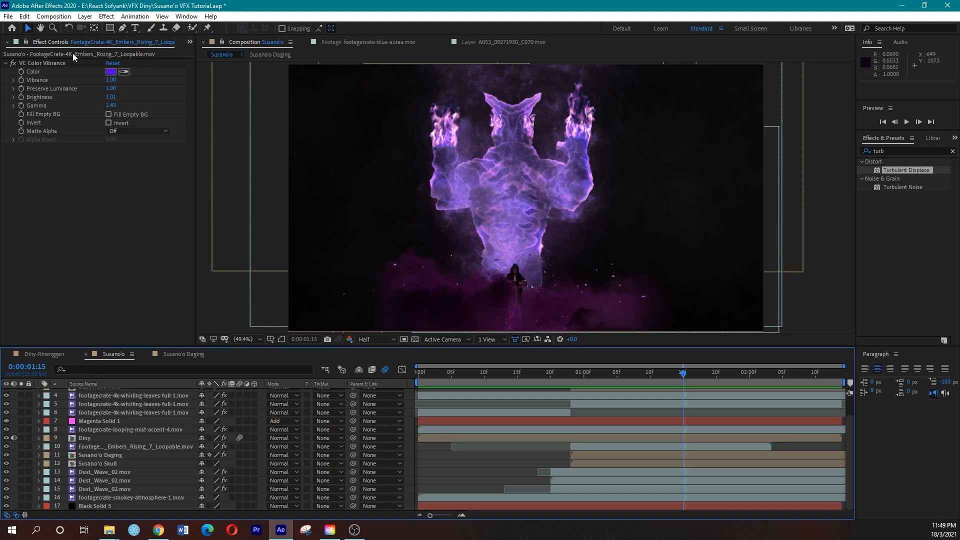
pyautogui.click(188, 42)
pyautogui.click(193, 61)
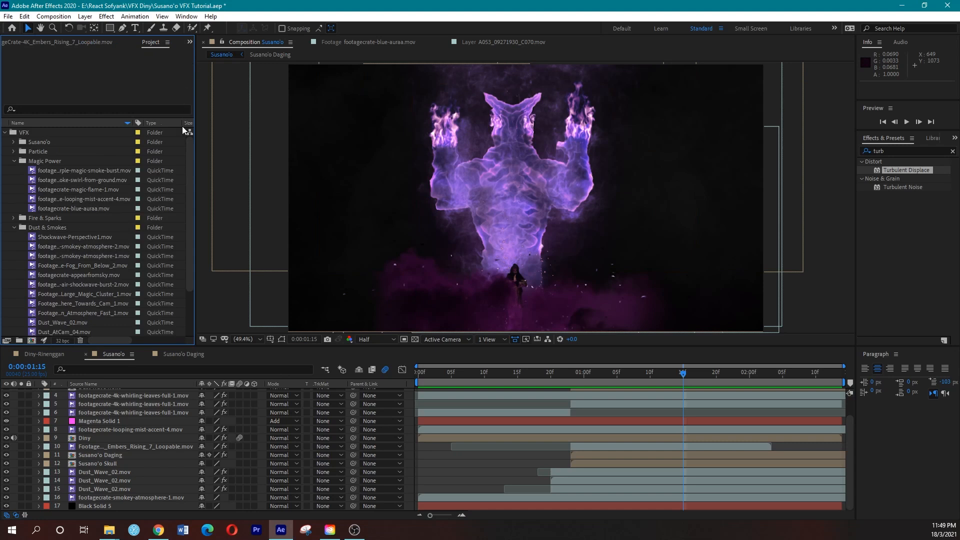
pyautogui.click(15, 160)
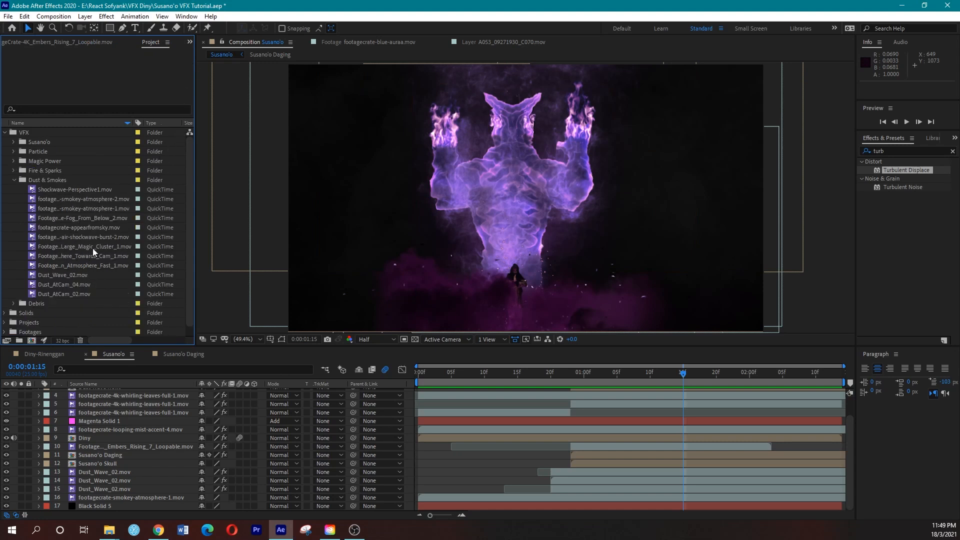
pyautogui.doubleClick(115, 199)
pyautogui.moveTo(322, 315); pyautogui.dragTo(425, 317)
pyautogui.moveTo(60, 200); pyautogui.dragTo(137, 496)
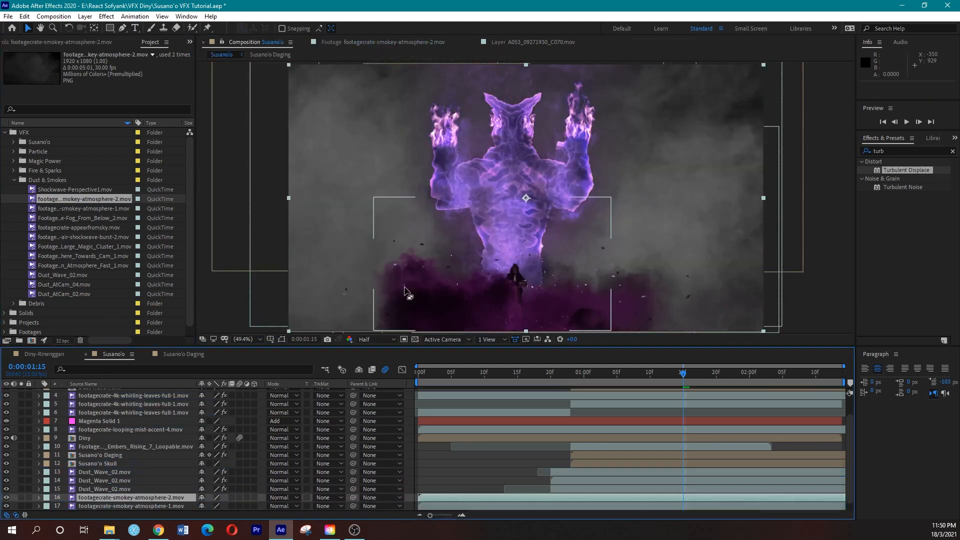
# Draw a closed Pen mask on the smokey-atmosphere-2 layer, loosely surrounding the whole Susano'o figure and extending beyond the frame vertically
pyautogui.click(123, 28)
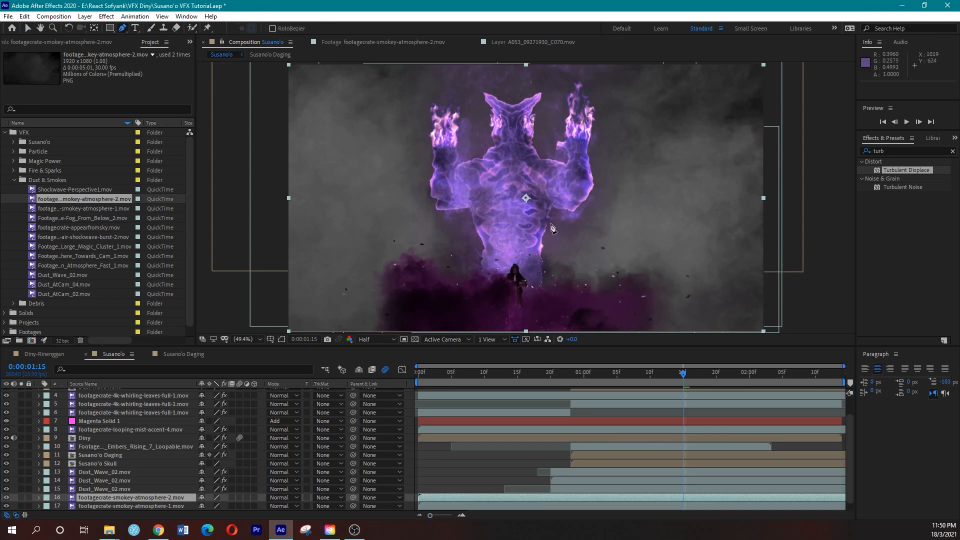
pyautogui.click(597, 318)
pyautogui.click(607, 270)
pyautogui.moveTo(645, 204); pyautogui.dragTo(652, 178)
pyautogui.click(637, 92)
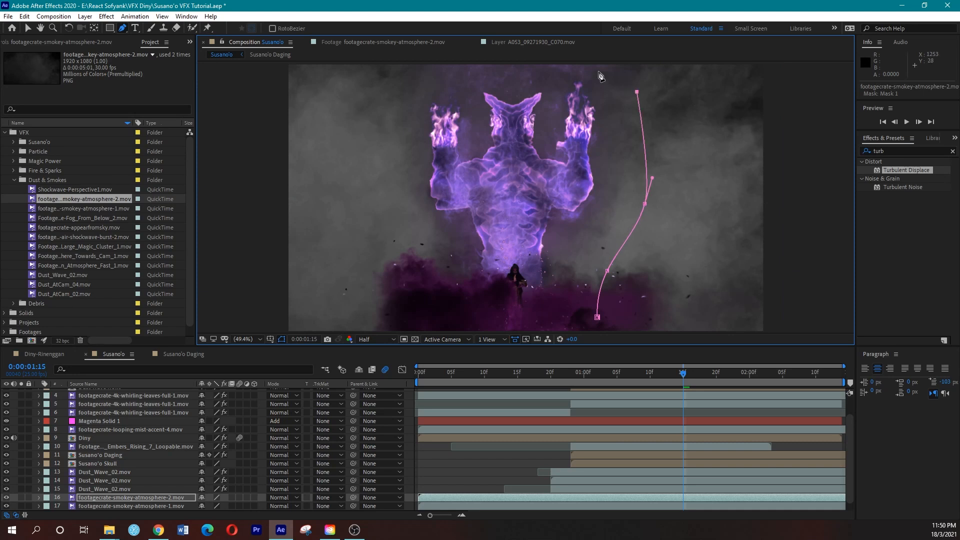
pyautogui.scroll(1, 615, 92)
pyautogui.click(502, 136)
pyautogui.click(352, 134)
pyautogui.moveTo(299, 168); pyautogui.dragTo(296, 183)
pyautogui.press(',')
pyautogui.press(',')
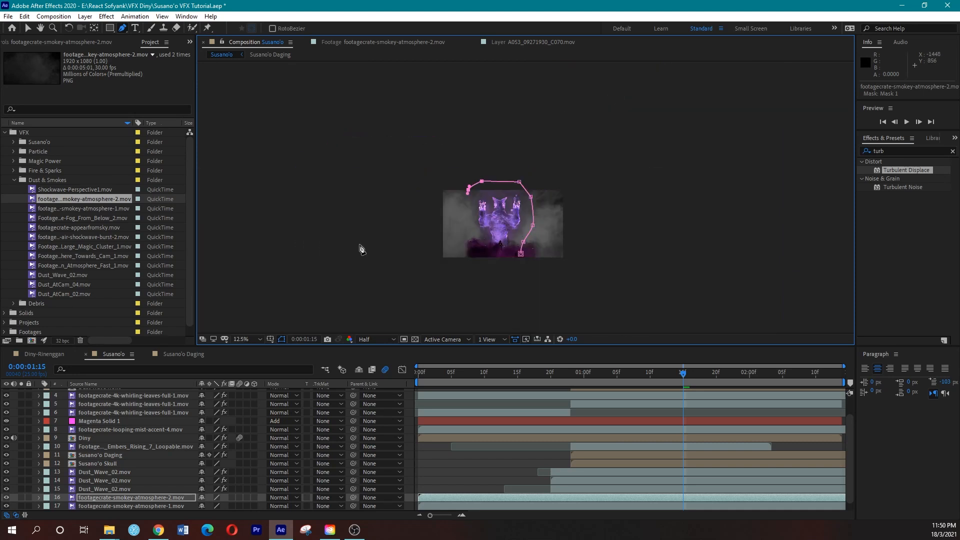
pyautogui.click(460, 220)
pyautogui.click(469, 240)
pyautogui.moveTo(481, 251); pyautogui.dragTo(517, 260)
pyautogui.click(521, 253)
pyautogui.click(256, 341)
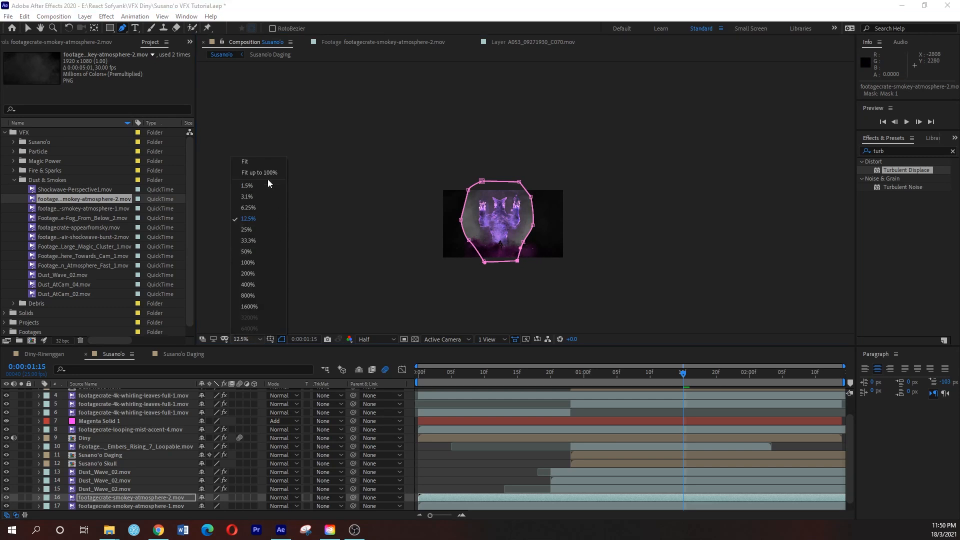
pyautogui.click(247, 173)
# Set the new smoke mask's Mask Feather to 224 pixels
pyautogui.click(167, 498)
pyautogui.press('f')
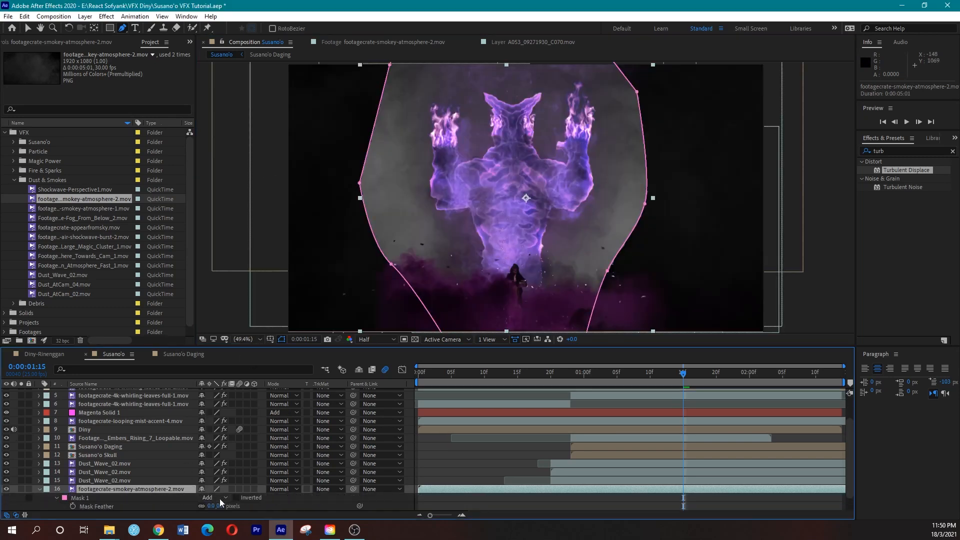
pyautogui.moveTo(223, 508); pyautogui.dragTo(331, 502)
# Apply VC Color Vibrance to the smokey-atmosphere-2 layer and change its color to a magenta-purple
pyautogui.click(889, 150)
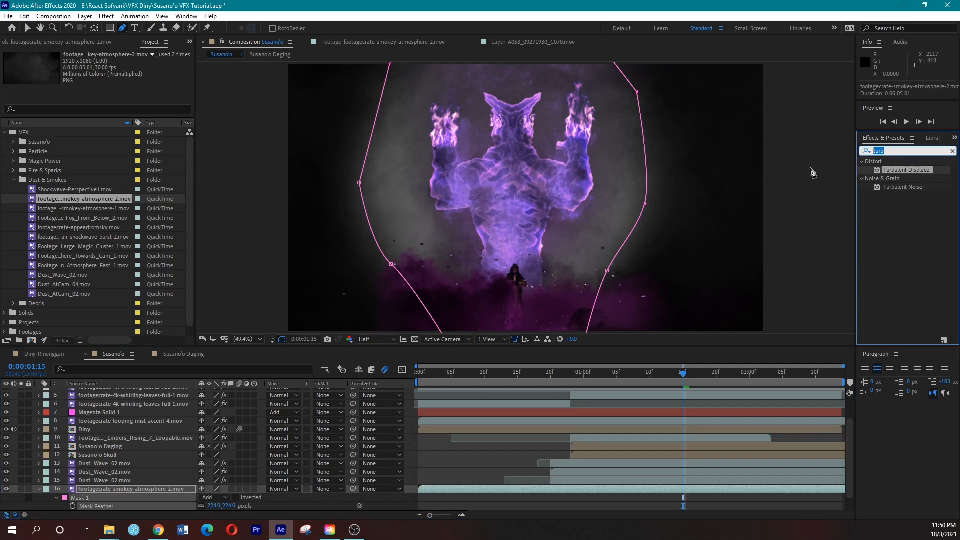
pyautogui.write('vc')
pyautogui.moveTo(905, 170); pyautogui.dragTo(648, 483)
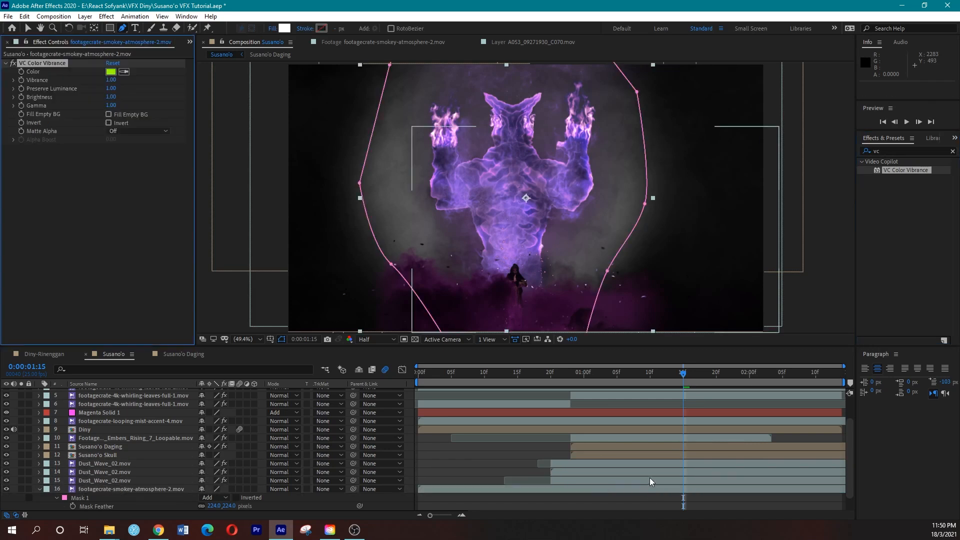
pyautogui.click(113, 73)
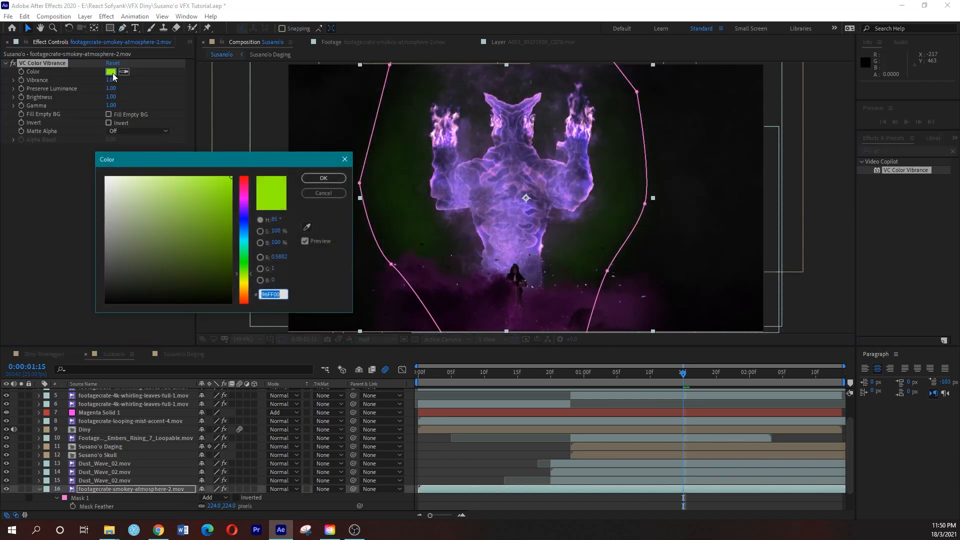
pyautogui.moveTo(243, 227); pyautogui.dragTo(244, 208)
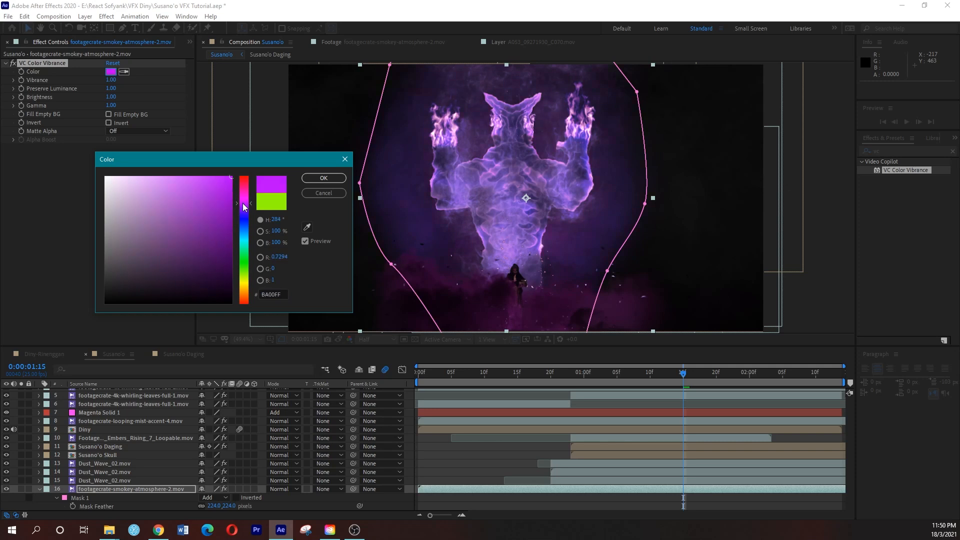
pyautogui.click(324, 179)
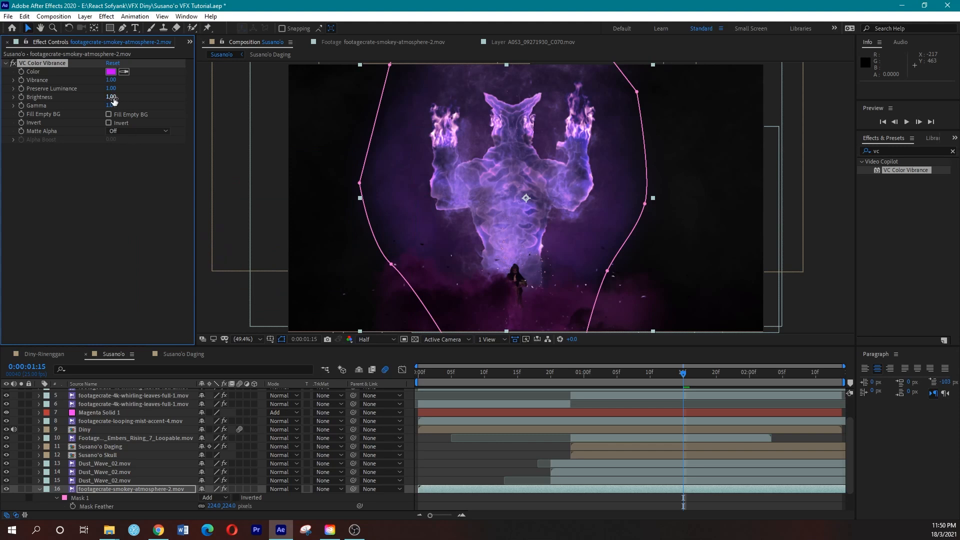
# Set the smoke layer's Mask Feather to 396 pixels and its VC Color Vibrance Brightness to 0.83
pyautogui.moveTo(93, 98); pyautogui.dragTo(88, 99)
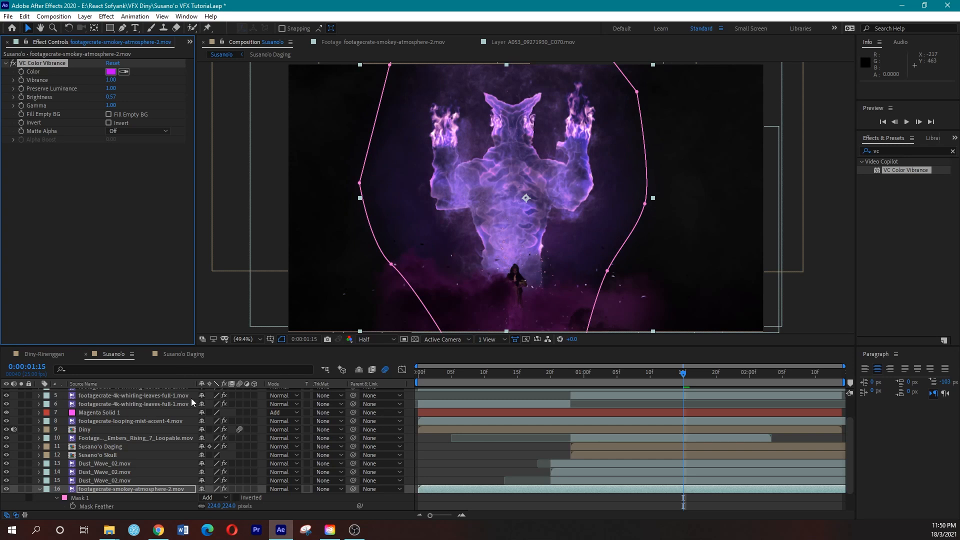
pyautogui.moveTo(222, 507); pyautogui.dragTo(307, 497)
pyautogui.moveTo(111, 96); pyautogui.dragTo(139, 92)
# Trim the smokey-atmosphere-2 layer to start at 0:00:00:23, in line with the Susano'o layers, and scrub through the result
pyautogui.click(416, 491)
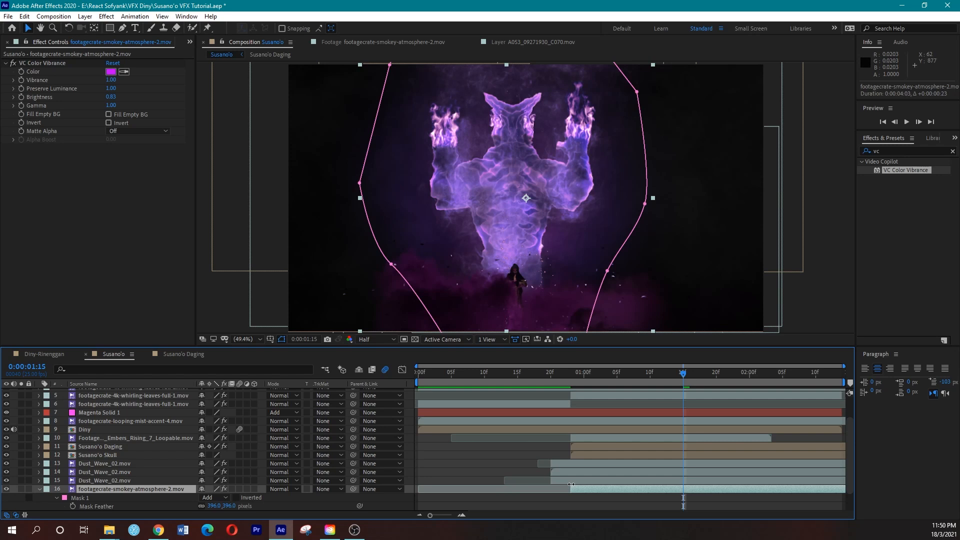
pyautogui.moveTo(413, 488); pyautogui.dragTo(570, 488)
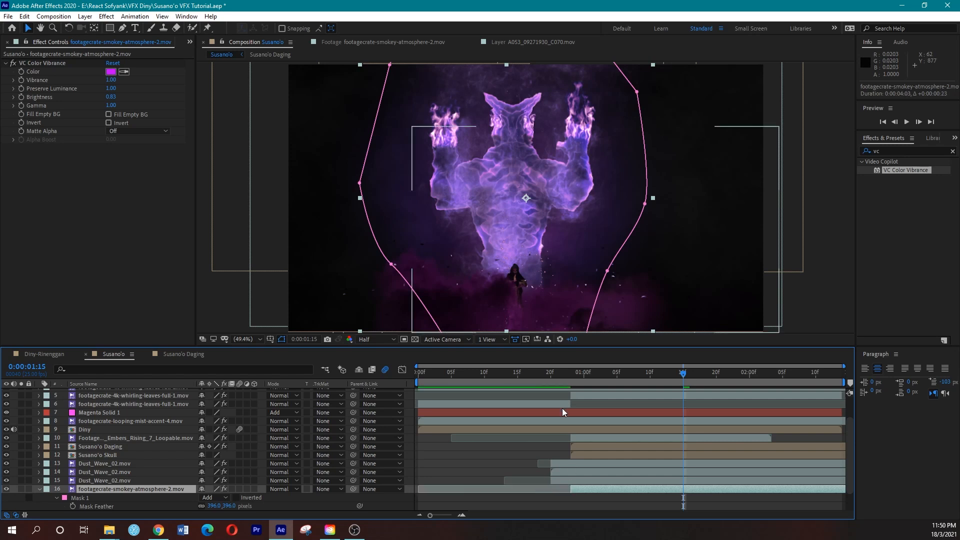
pyautogui.moveTo(567, 377); pyautogui.dragTo(664, 376)
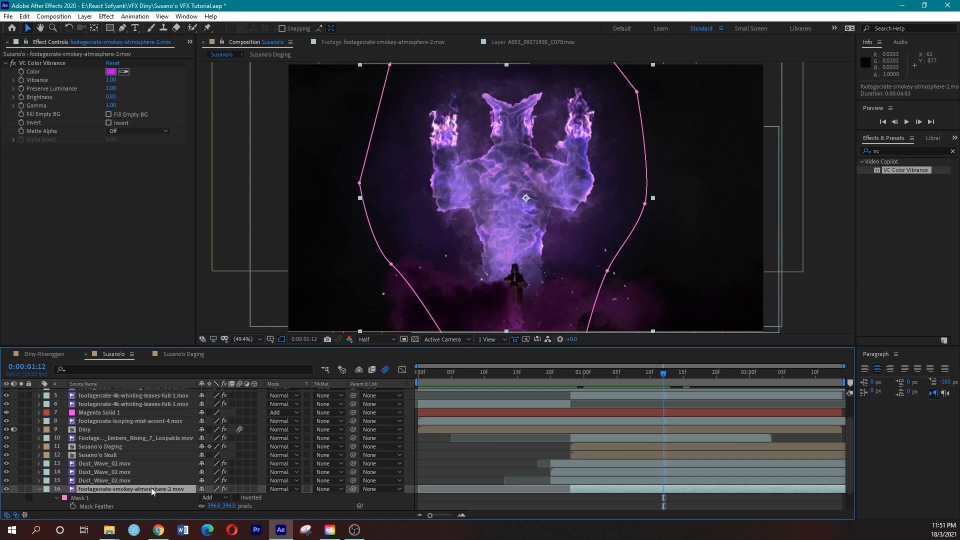
# Draw a rectangular mask enclosing the first mask on the smoke layer and set its mode to Intersect
pyautogui.click(109, 30)
pyautogui.scroll(-2, 355, 234)
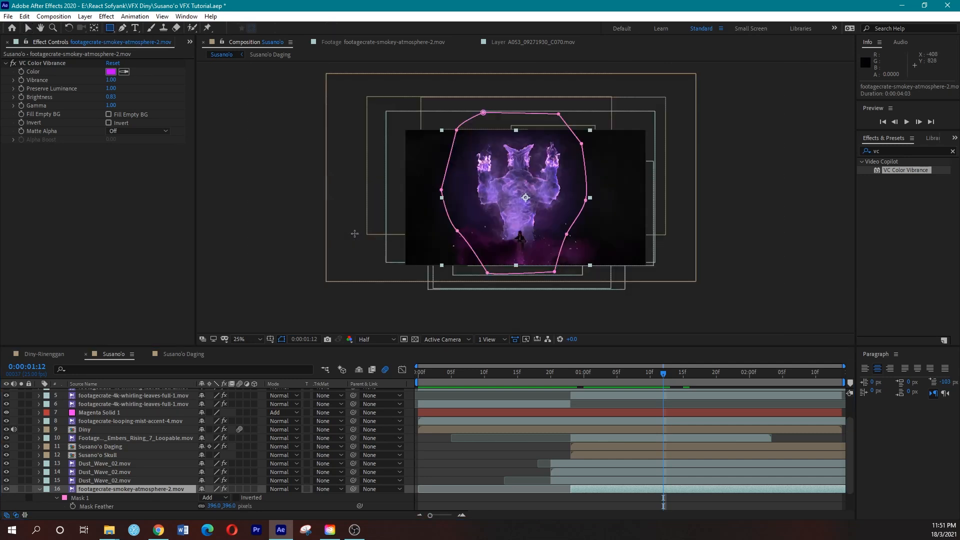
pyautogui.moveTo(418, 93); pyautogui.dragTo(620, 279)
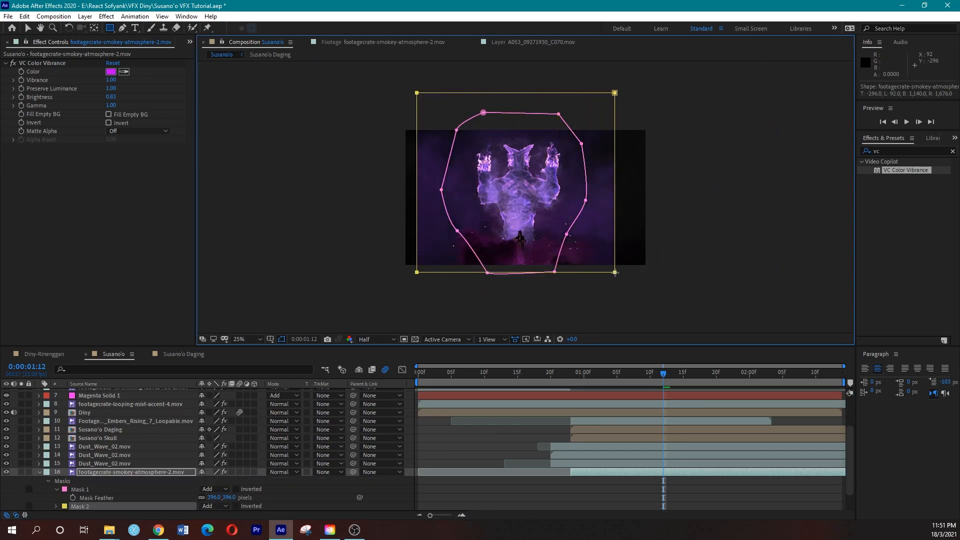
pyautogui.click(118, 507)
pyautogui.click(218, 507)
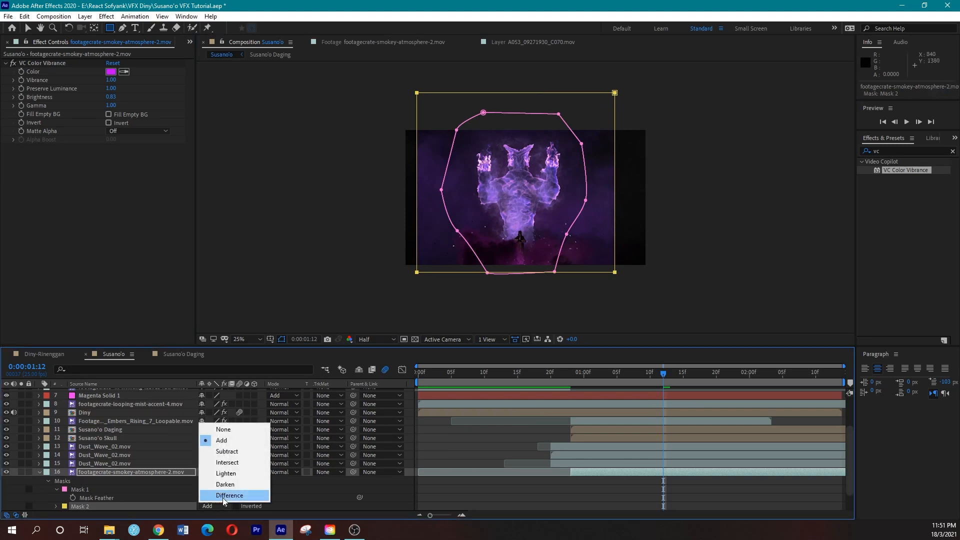
pyautogui.click(227, 462)
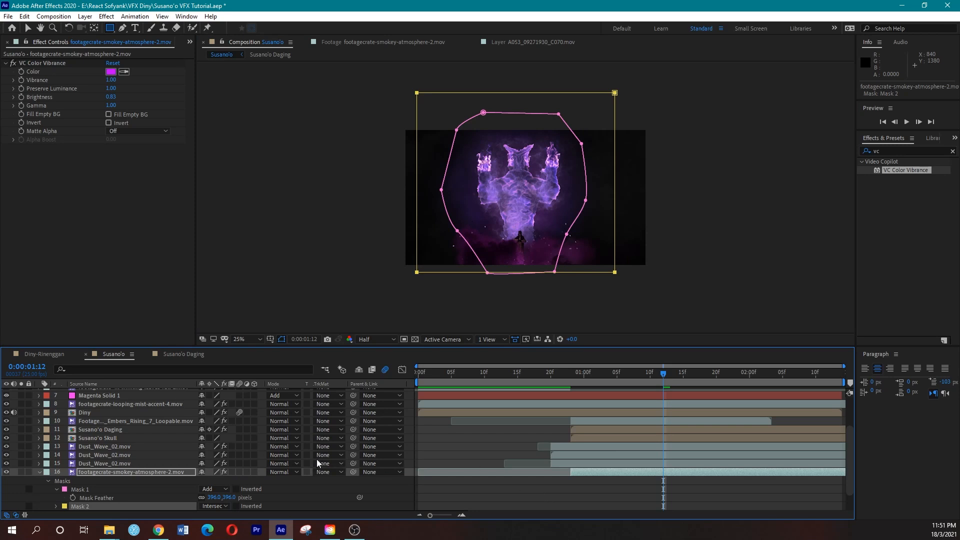
# Keyframe the rectangular mask's Mask Path and move that full-height keyframe to 0:00:02:13
pyautogui.scroll(-1, 328, 450)
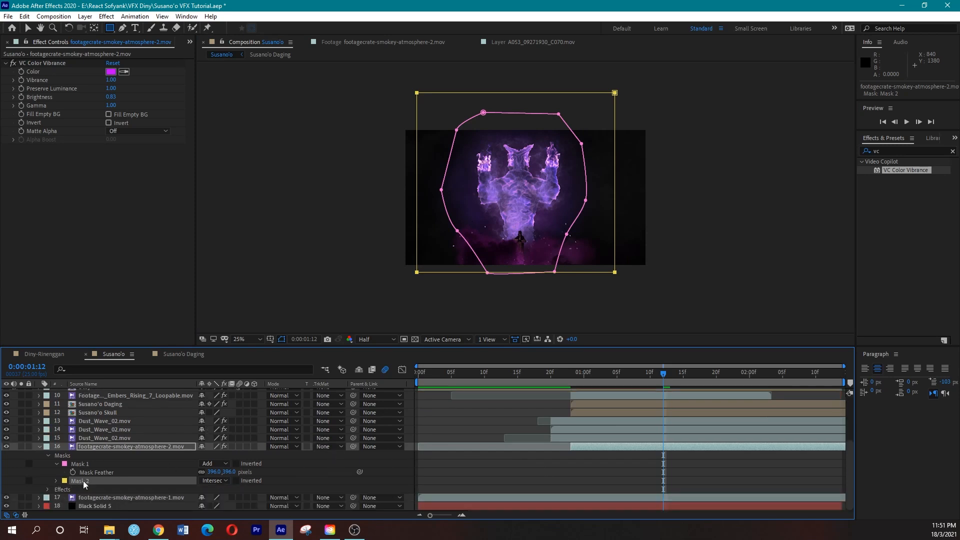
pyautogui.press('m')
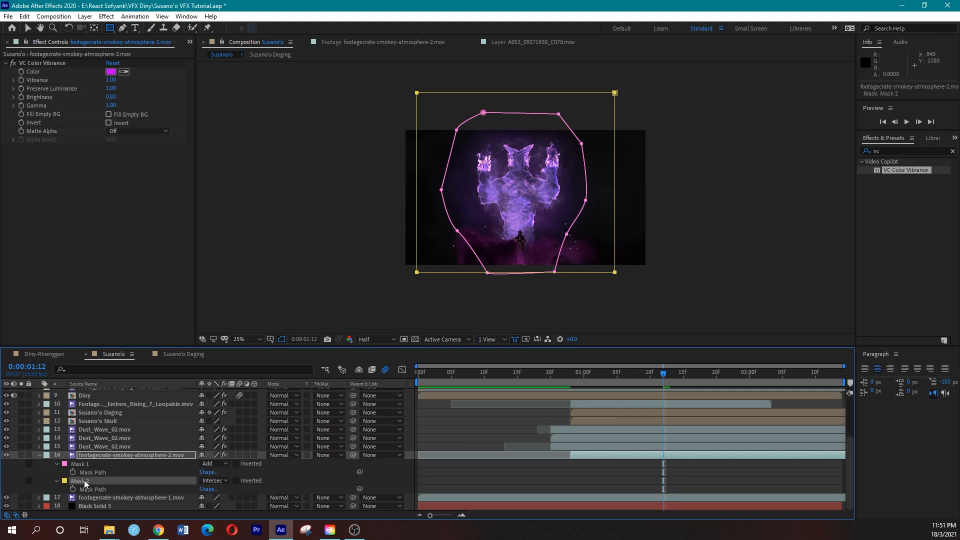
pyautogui.click(73, 490)
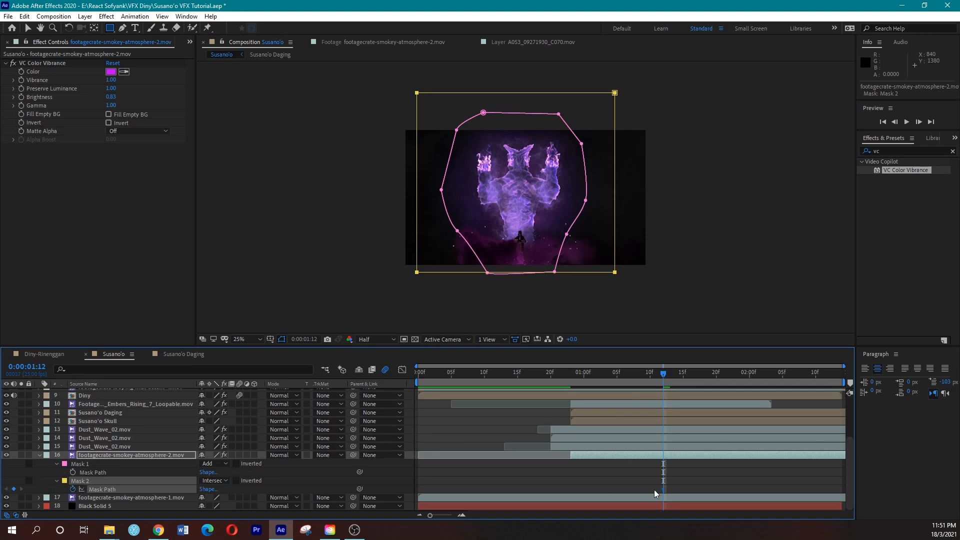
pyautogui.moveTo(664, 488); pyautogui.dragTo(725, 492)
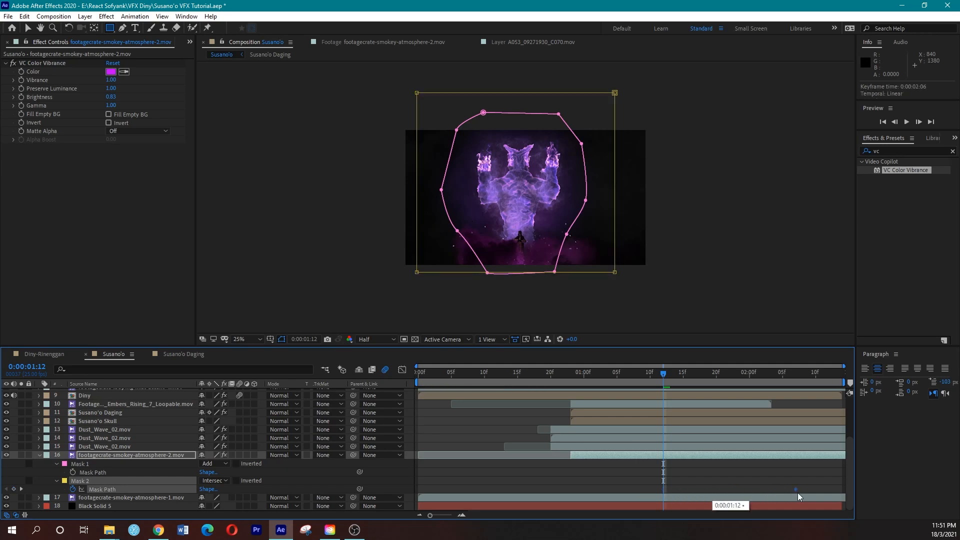
pyautogui.moveTo(832, 489); pyautogui.dragTo(837, 488)
# At 0:00:01:08, lower the rectangular mask's upper edge to around the figure's chest, about 44.5% of its height
pyautogui.moveTo(668, 371); pyautogui.dragTo(632, 373)
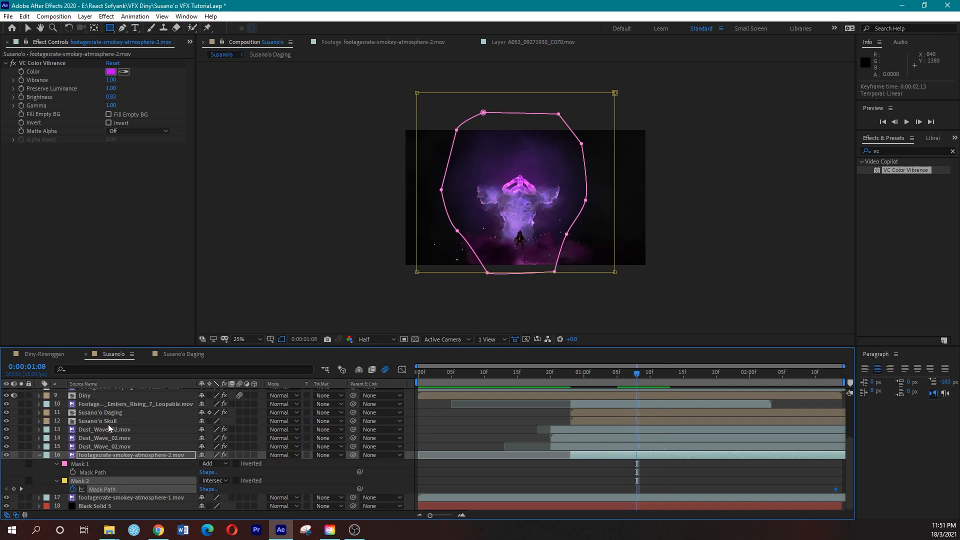
pyautogui.click(80, 480)
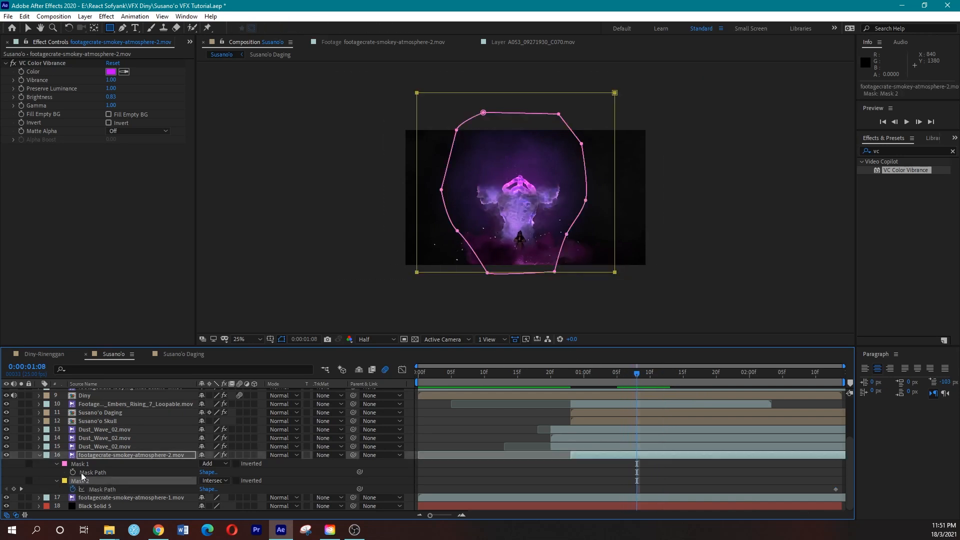
pyautogui.press('v')
pyautogui.click(517, 93)
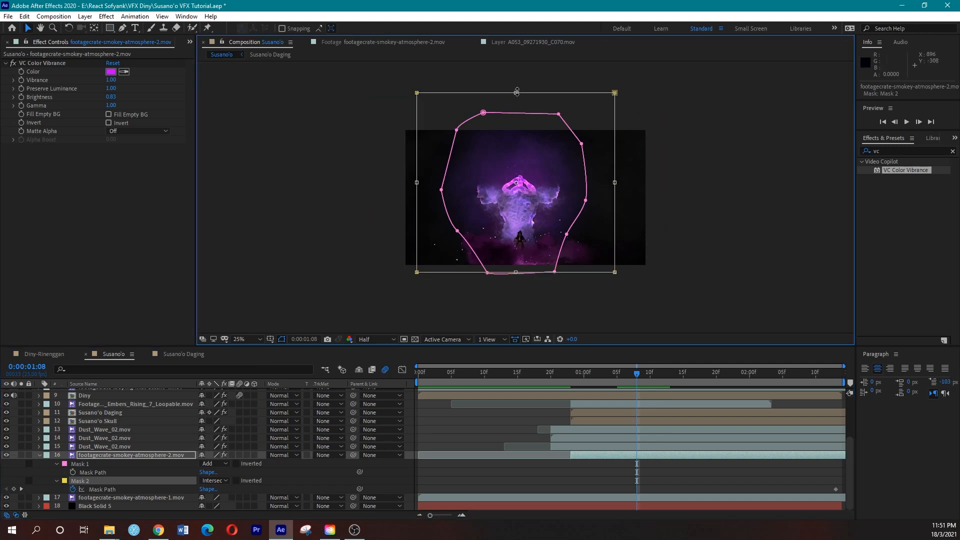
pyautogui.moveTo(515, 93); pyautogui.dragTo(529, 195)
# At 0:00:01:04, lower the rectangular mask's upper edge further, close to the bottom of the frame
pyautogui.moveTo(609, 382)
pyautogui.mouseDown()
pyautogui.moveTo(599, 382)
pyautogui.moveTo(610, 381)
pyautogui.mouseUp()
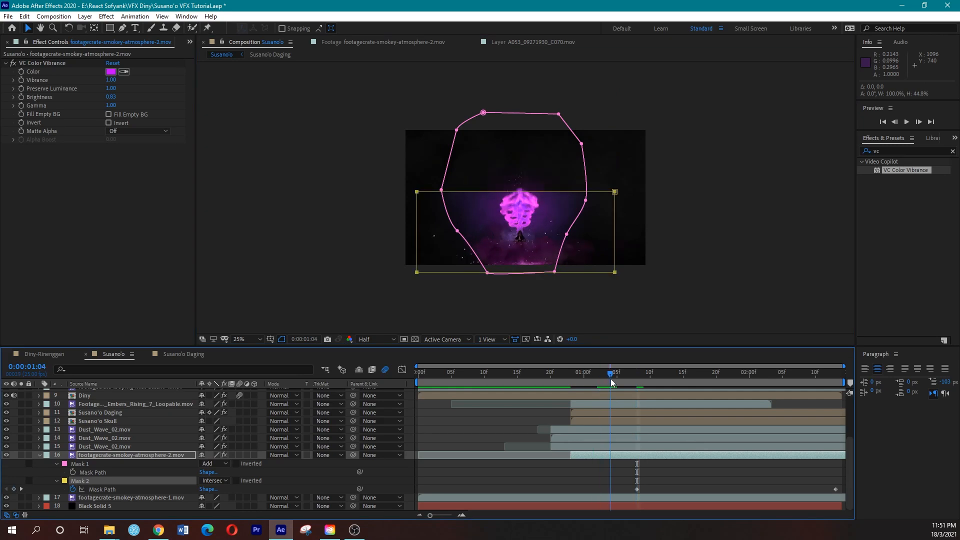
pyautogui.click(519, 191)
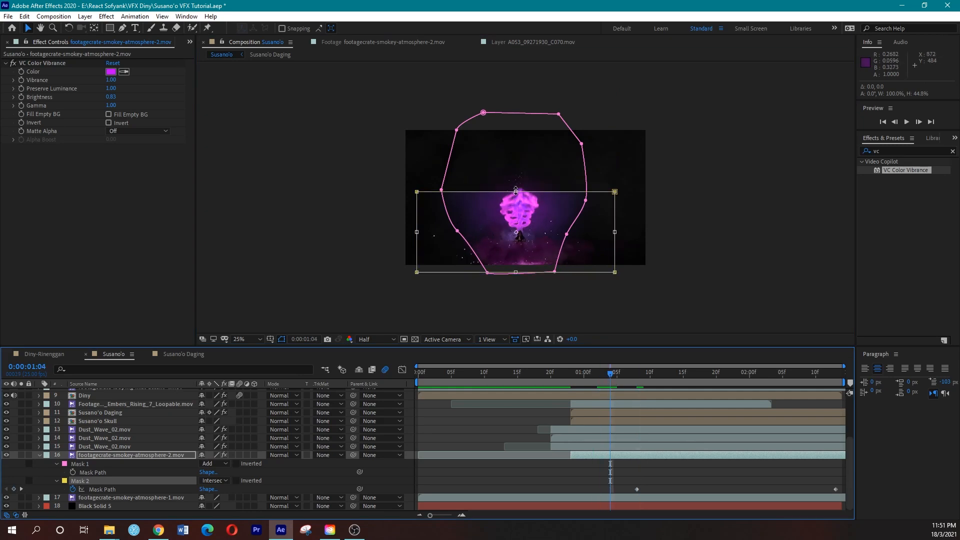
pyautogui.moveTo(516, 191); pyautogui.dragTo(515, 257)
# Move the rectangular mask's full-height Mask Path keyframe to 0:00:01:12 and preview the smoke reveal
pyautogui.moveTo(613, 378); pyautogui.dragTo(718, 379)
pyautogui.moveTo(835, 489); pyautogui.dragTo(702, 489)
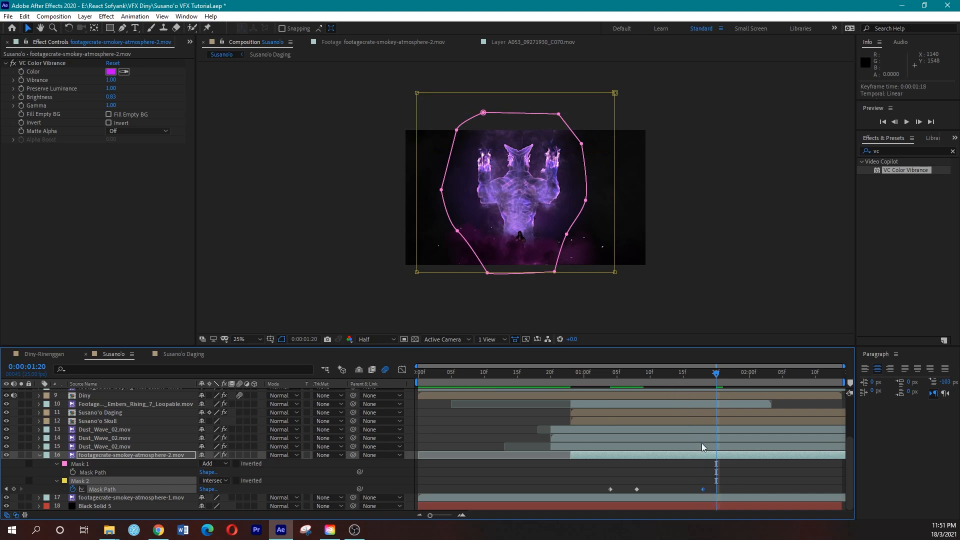
pyautogui.moveTo(664, 382)
pyautogui.mouseDown()
pyautogui.moveTo(701, 387)
pyautogui.moveTo(655, 391)
pyautogui.moveTo(666, 389)
pyautogui.mouseUp()
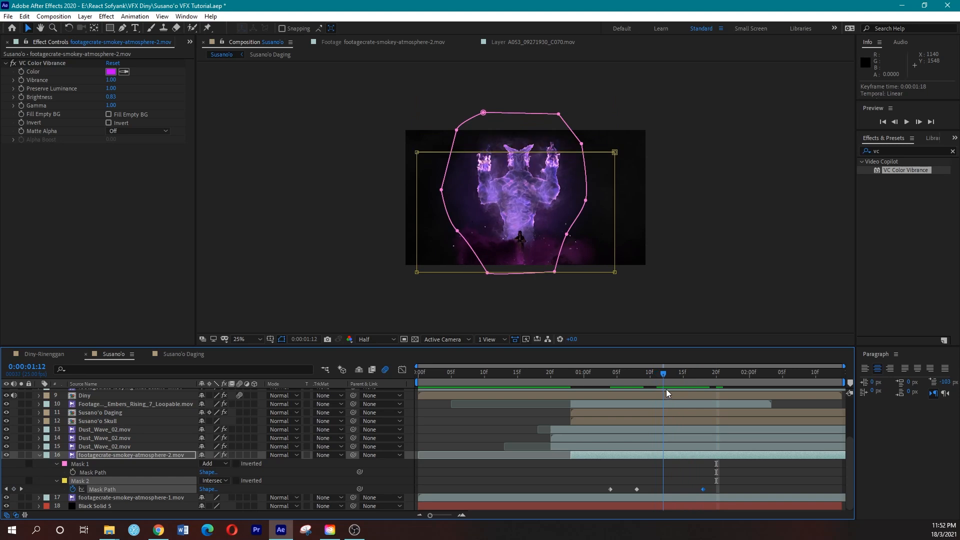
pyautogui.moveTo(702, 489); pyautogui.dragTo(664, 488)
pyautogui.click(593, 380)
pyautogui.press('space')
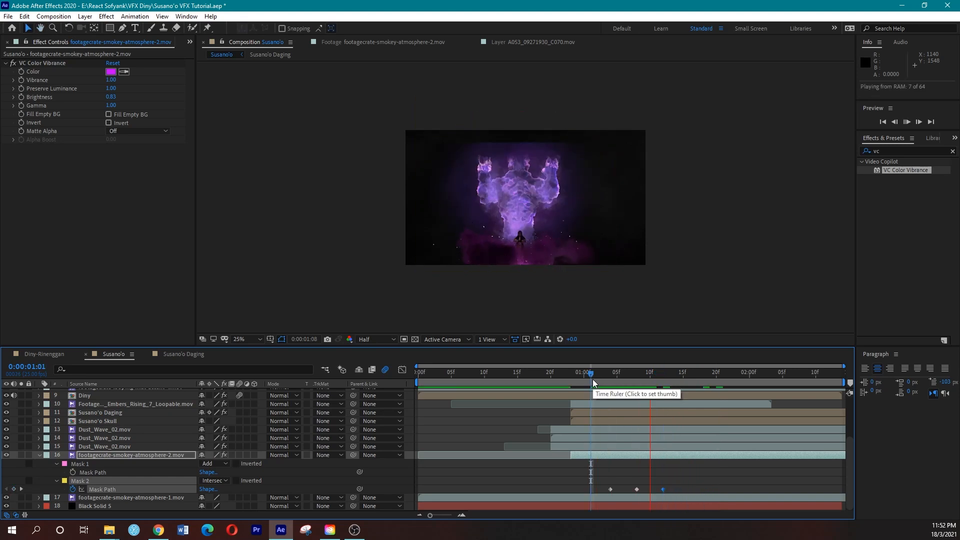
pyautogui.moveTo(593, 379); pyautogui.dragTo(641, 382)
pyautogui.click(154, 455)
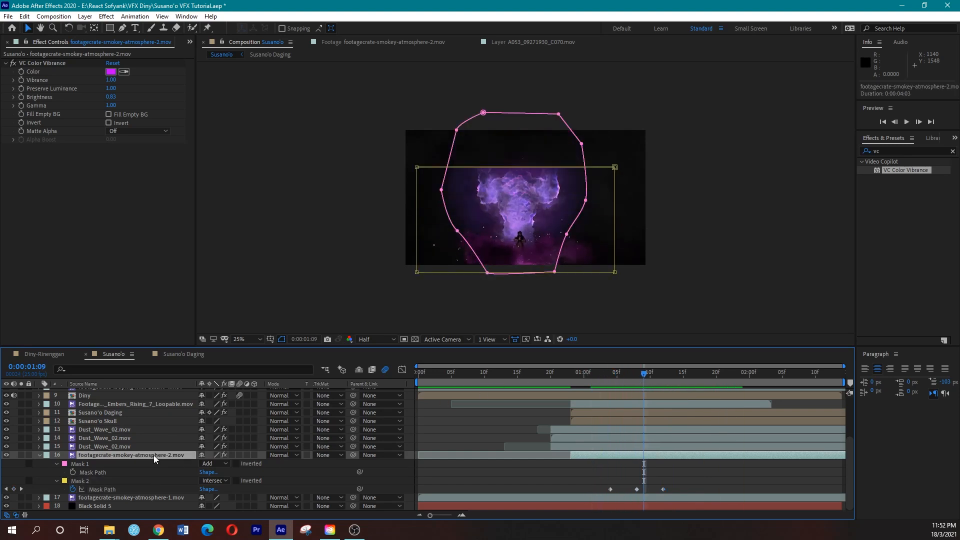
# Set the rectangular mask's Mask Feather on the smokey-atmosphere-2 layer to 366 pixels and preview the softened edge
pyautogui.press('f')
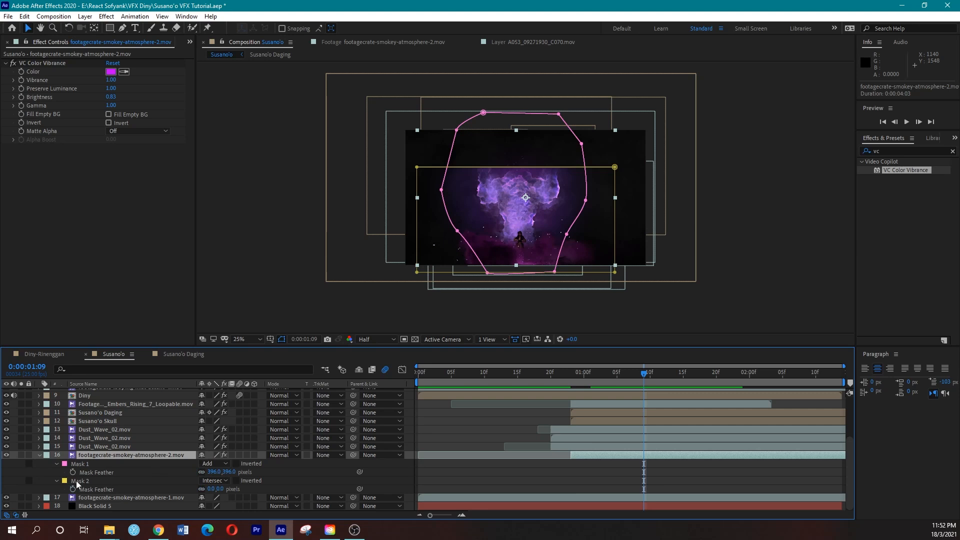
pyautogui.click(77, 481)
pyautogui.moveTo(215, 489); pyautogui.dragTo(280, 488)
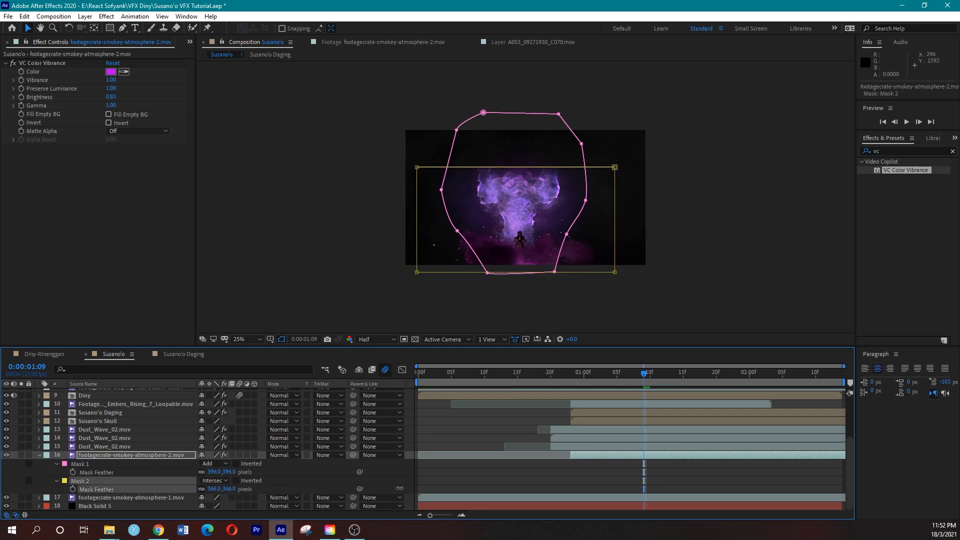
pyautogui.press('space')
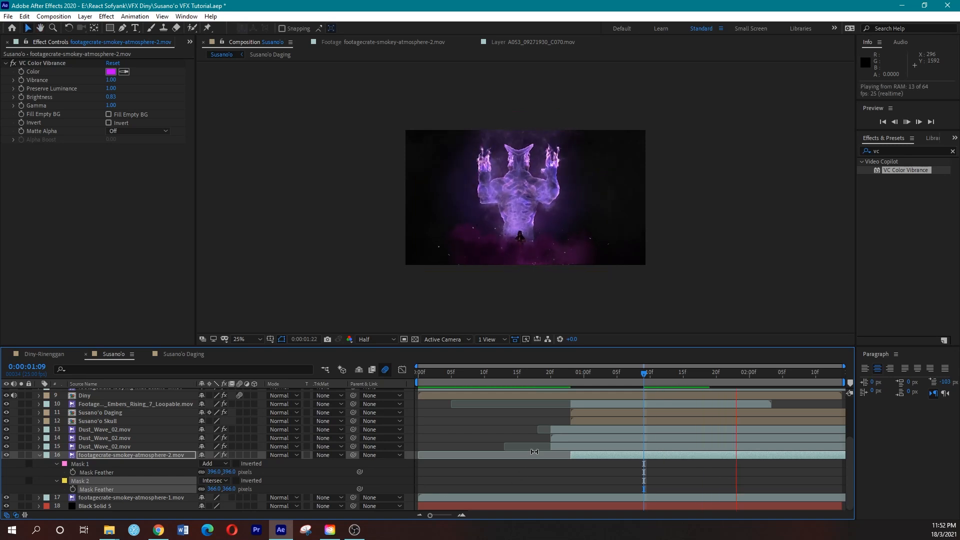
pyautogui.press('space')
# Fit the composition in the viewer, play back the smoke reveal and save the project
pyautogui.click(241, 340)
pyautogui.click(258, 174)
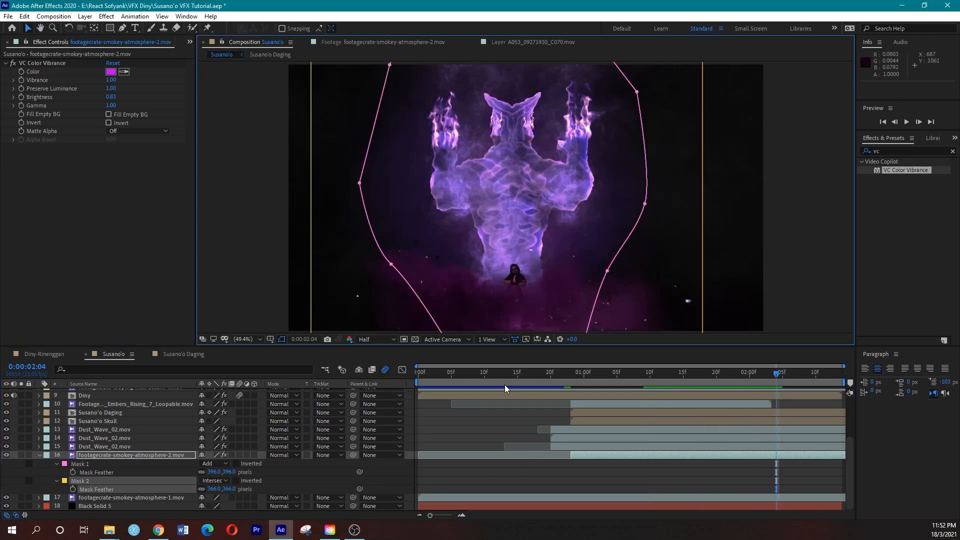
pyautogui.click(518, 377)
pyautogui.press('space')
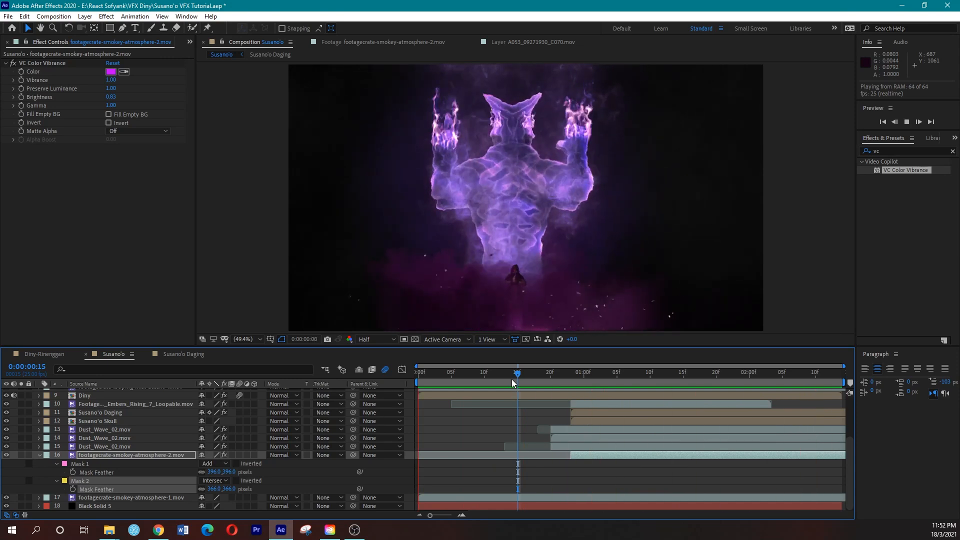
pyautogui.hotkey('ctrl', 's')
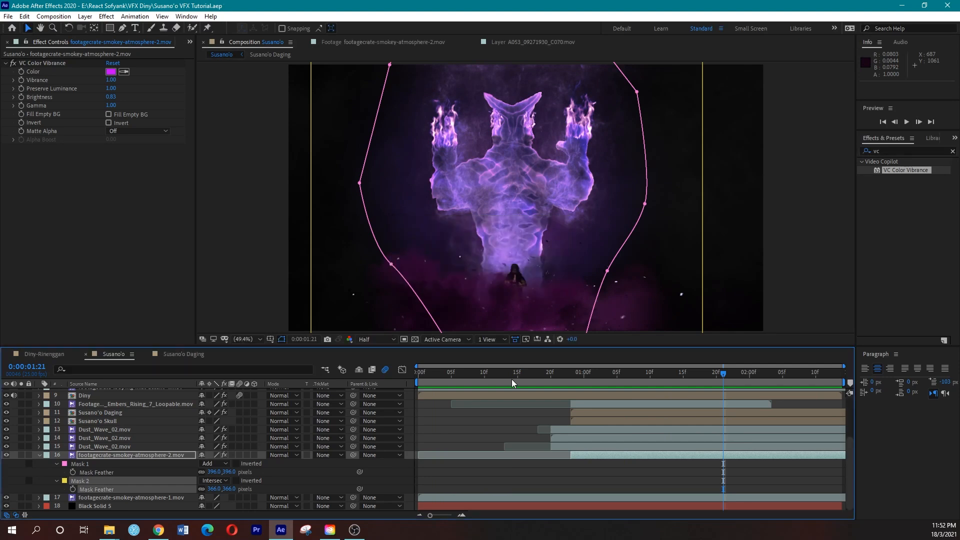
pyautogui.moveTo(586, 373); pyautogui.dragTo(709, 374)
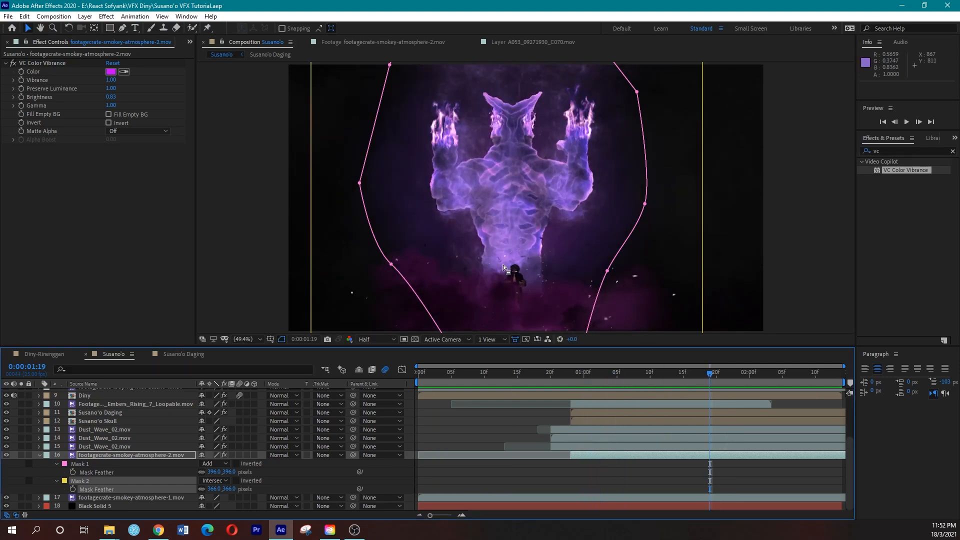
pyautogui.moveTo(573, 378); pyautogui.dragTo(634, 370)
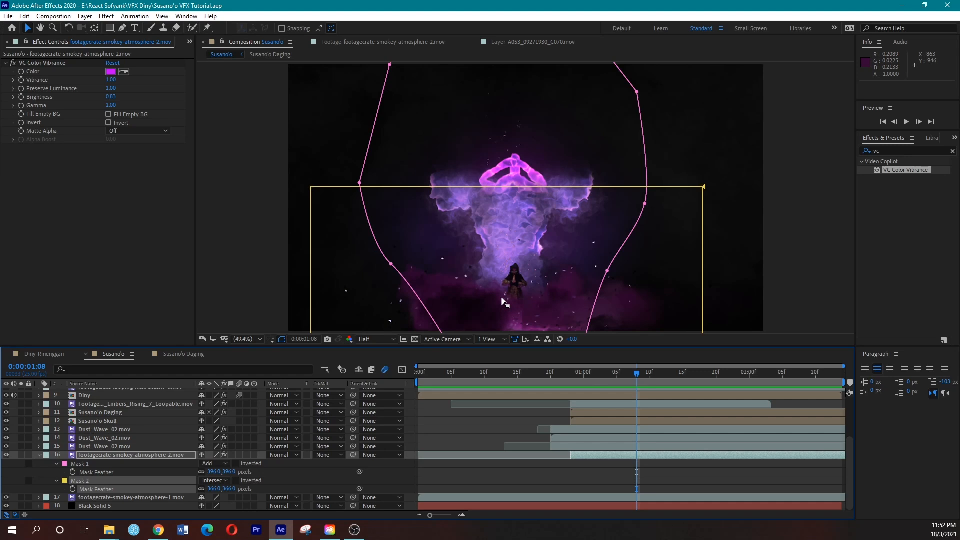
pyautogui.click(39, 454)
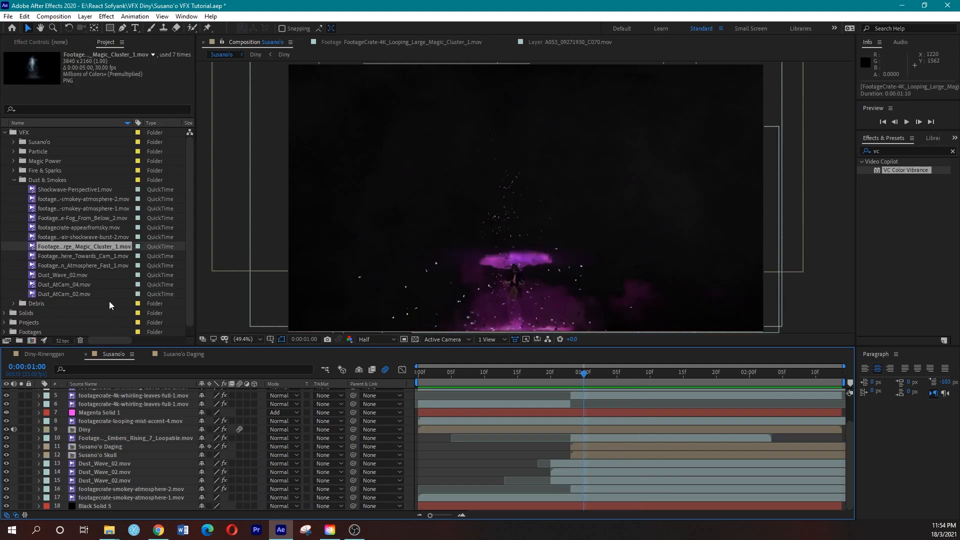
# Place the Looping_Large_Magic_Cluster_1 footage beneath the standing figure's layer from 0:00:00:23, scaled to 43% and positioned around the figure
pyautogui.moveTo(104, 247); pyautogui.dragTo(162, 436)
pyautogui.moveTo(460, 438); pyautogui.dragTo(607, 434)
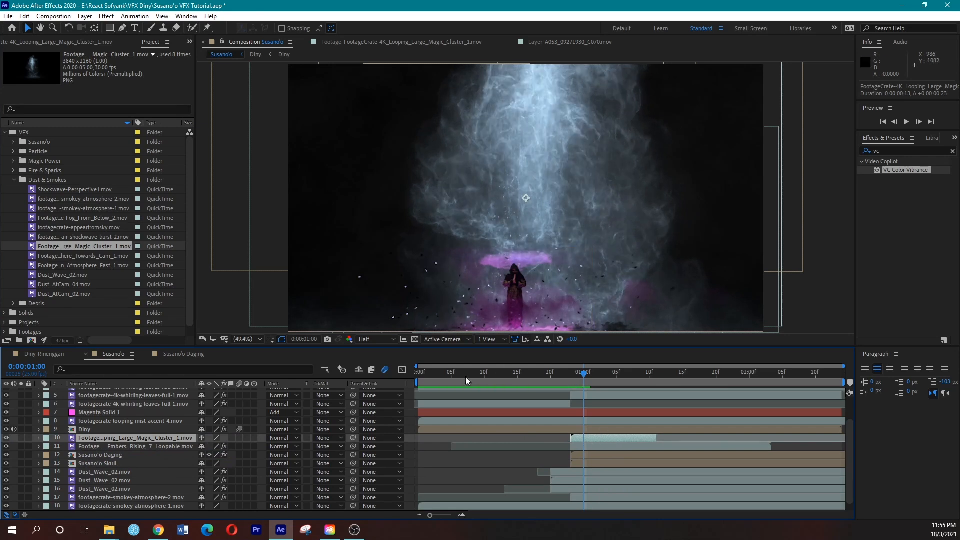
pyautogui.press('s')
pyautogui.moveTo(235, 445); pyautogui.dragTo(207, 446)
pyautogui.moveTo(541, 173); pyautogui.dragTo(521, 315)
# Apply VC Color Vibrance to the magic cluster layer with magenta color F600FF and Brightness 1.09
pyautogui.moveTo(884, 170); pyautogui.dragTo(604, 436)
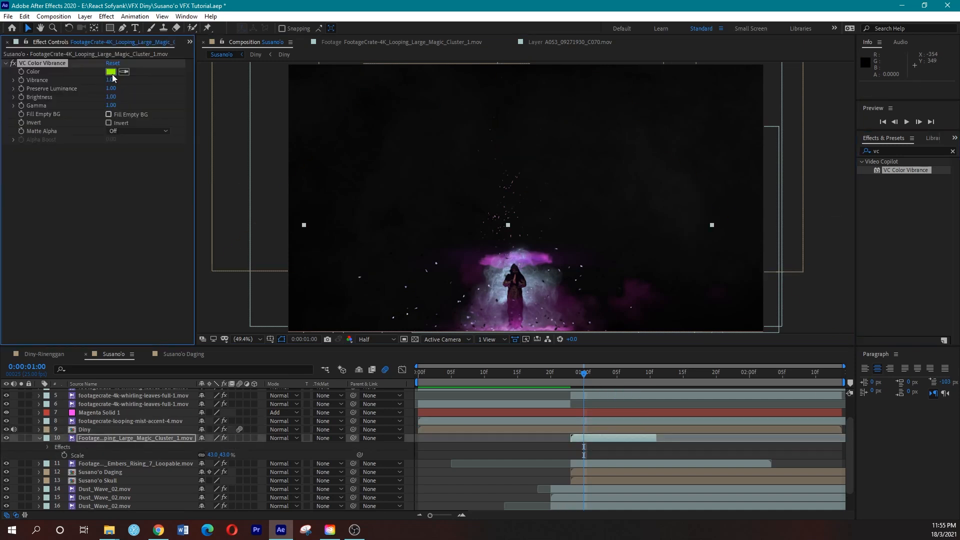
pyautogui.click(110, 71)
pyautogui.moveTo(244, 208); pyautogui.dragTo(245, 198)
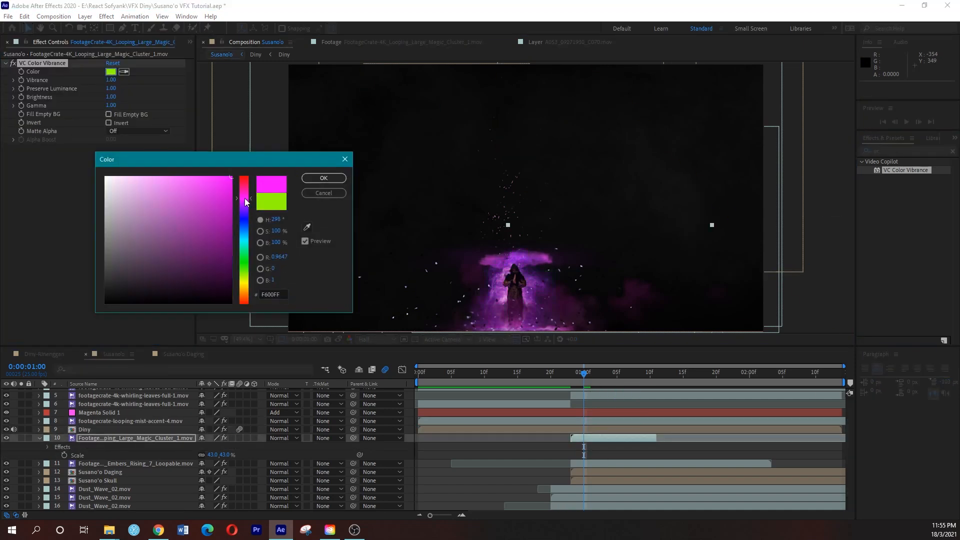
pyautogui.click(324, 179)
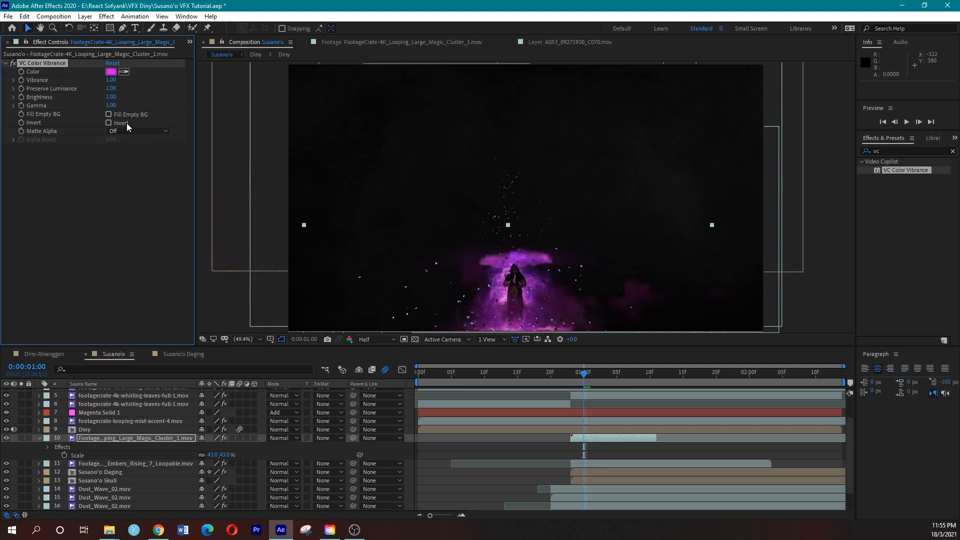
pyautogui.moveTo(245, 101); pyautogui.dragTo(202, 98)
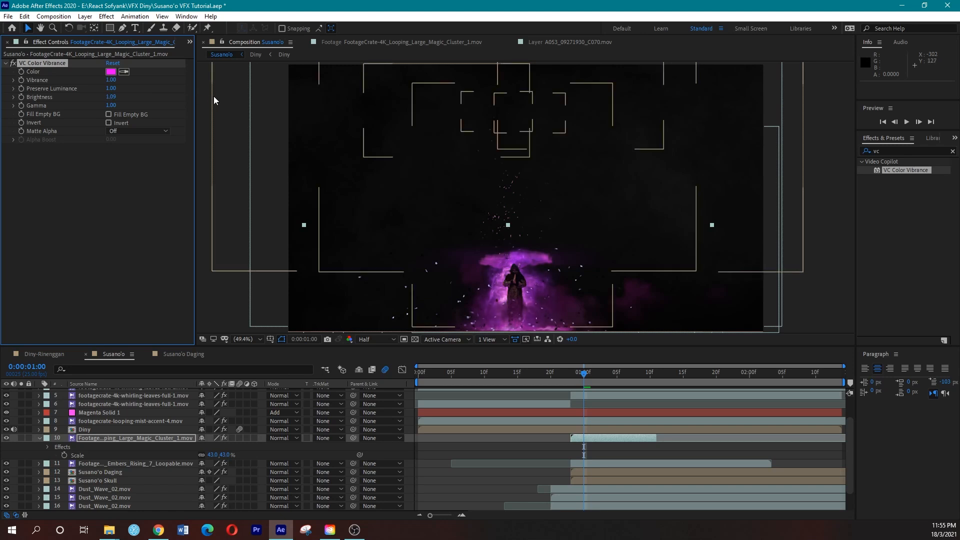
# Apply Camera Lens Blur to the magic cluster layer and set its Blur Radius to 80
pyautogui.click(900, 151)
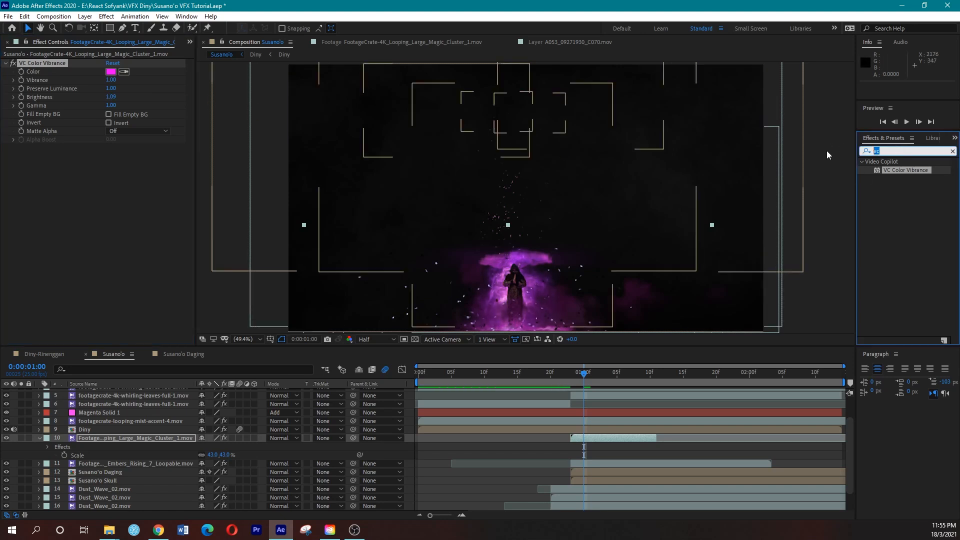
pyautogui.write('lo')
pyautogui.press('BackSpace')
pyautogui.write('ens')
pyautogui.moveTo(889, 170); pyautogui.dragTo(86, 223)
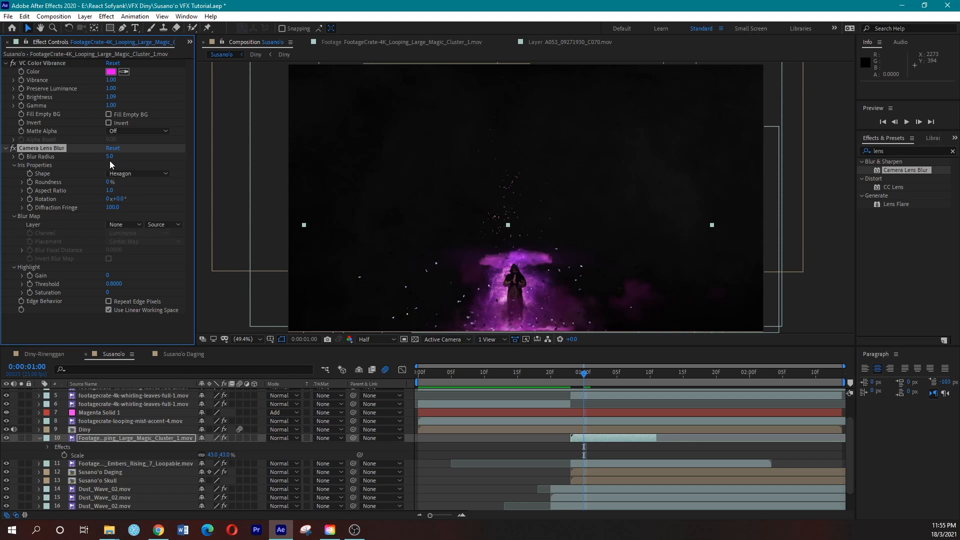
pyautogui.moveTo(129, 156); pyautogui.dragTo(143, 154)
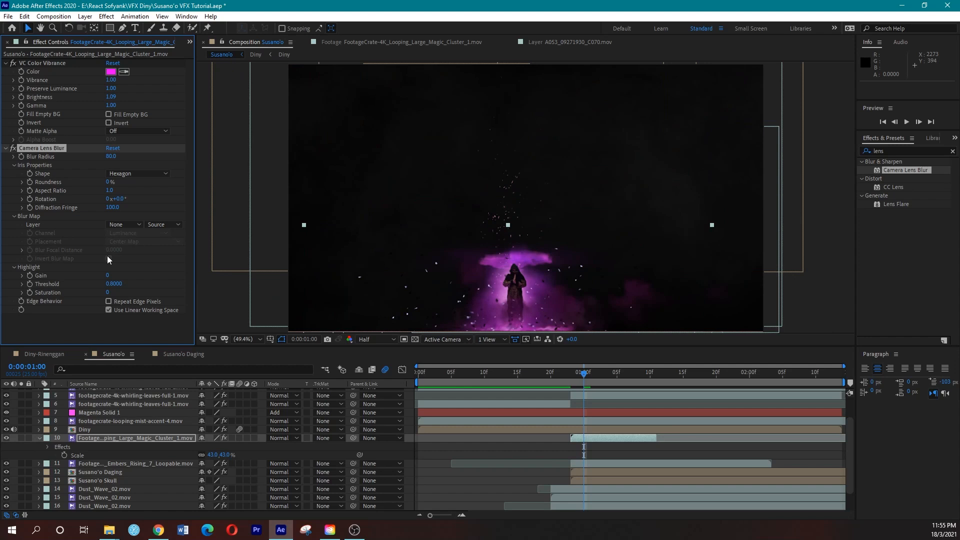
# Keyframe the magic cluster's Opacity from 0% at 0:00:00:23 to 100% at 0:00:01:00
pyautogui.click(122, 437)
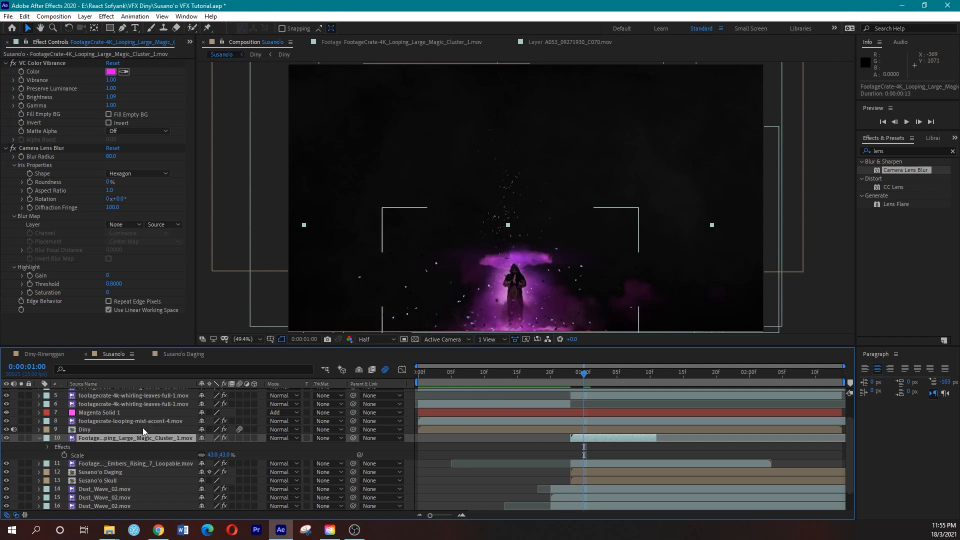
pyautogui.press('t')
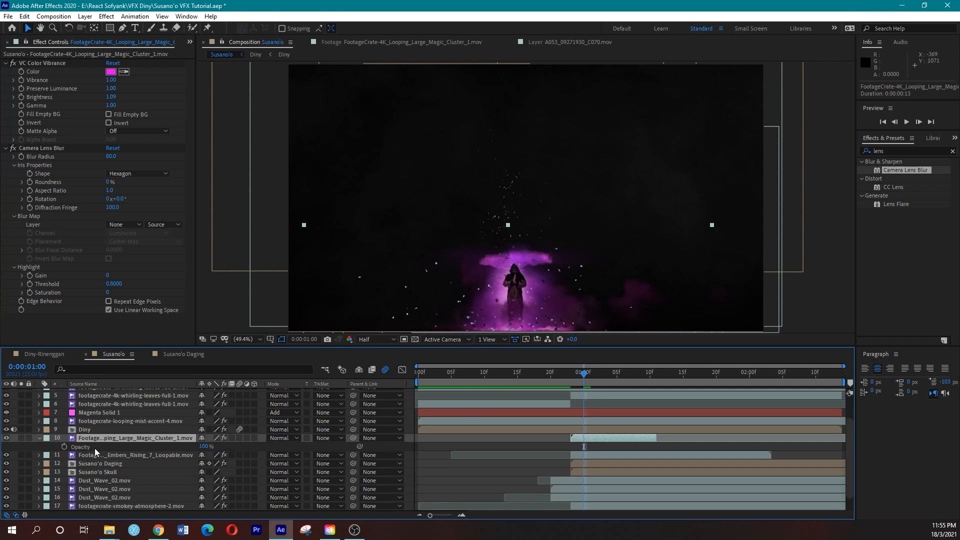
pyautogui.click(66, 447)
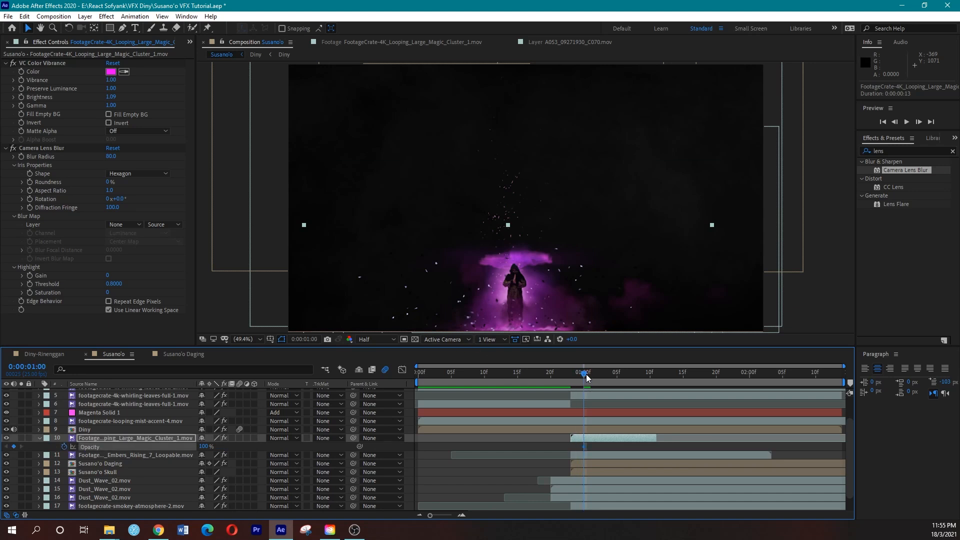
pyautogui.click(571, 378)
pyautogui.click(203, 447)
pyautogui.write('0')
pyautogui.press('Return')
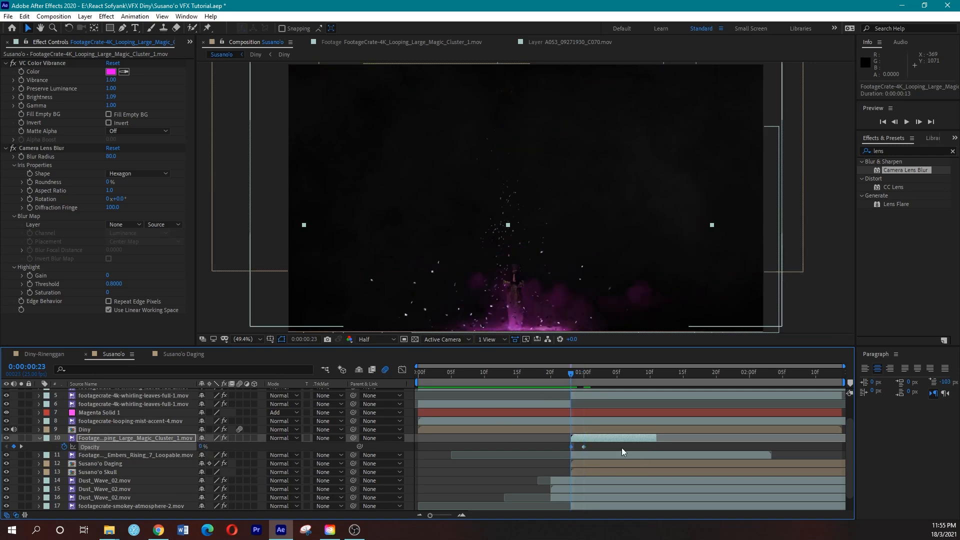
# Shift the magic cluster layer one frame earlier to start at 0:00:00:22, extend it to the composition's end and preview
pyautogui.moveTo(599, 440); pyautogui.dragTo(592, 439)
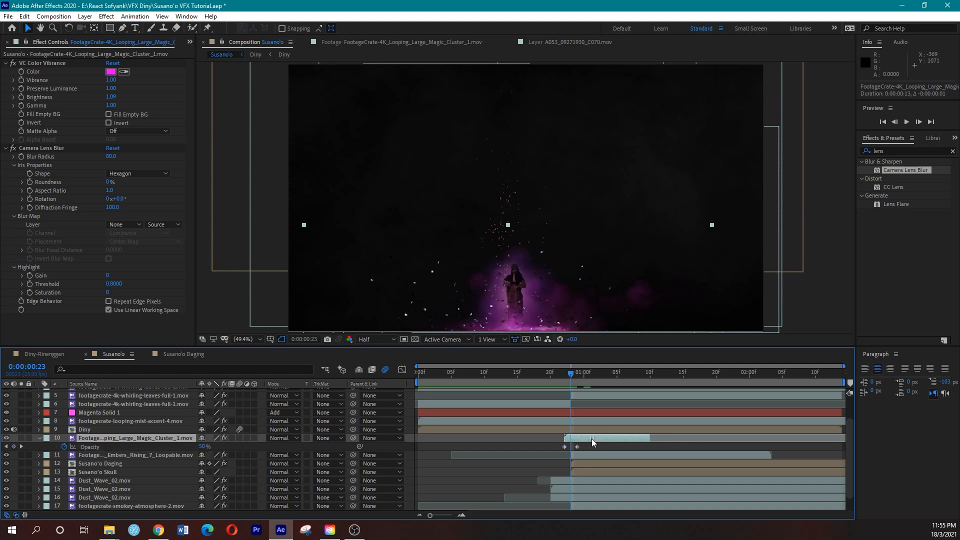
pyautogui.click(563, 377)
pyautogui.press('space')
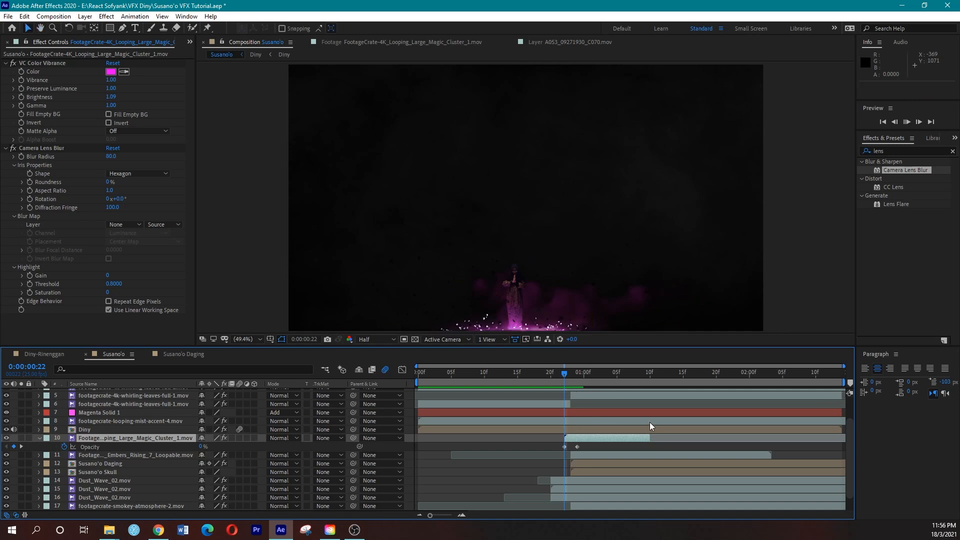
pyautogui.press('space')
pyautogui.moveTo(650, 437); pyautogui.dragTo(860, 435)
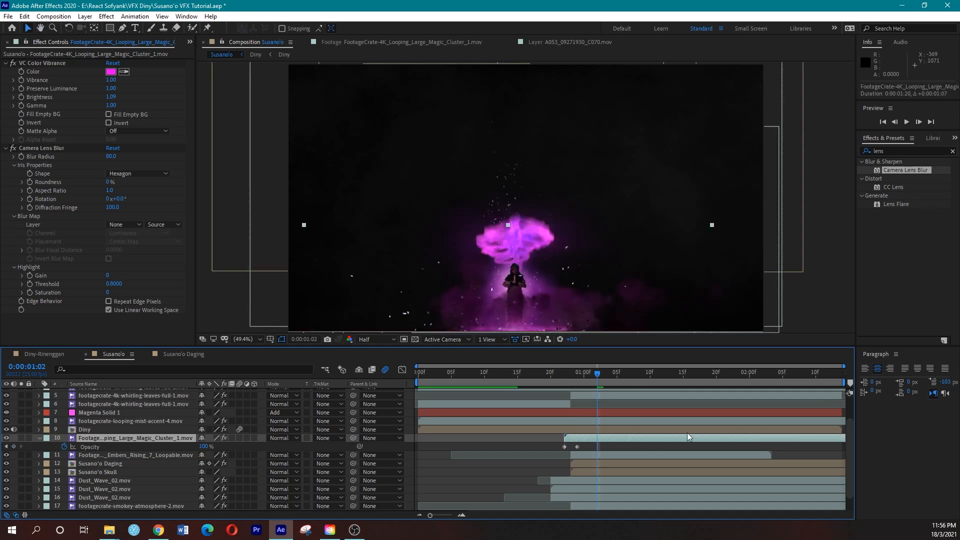
pyautogui.press('space')
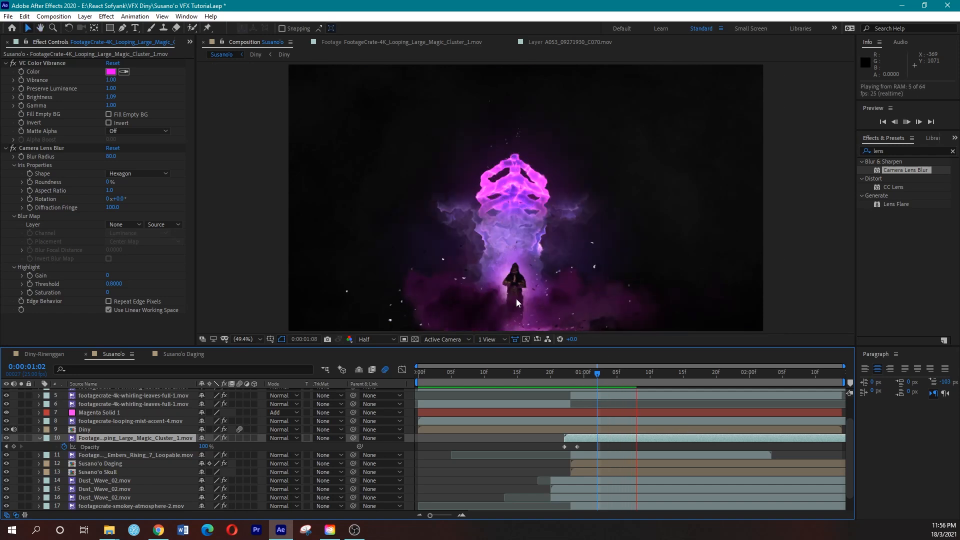
pyautogui.press('space')
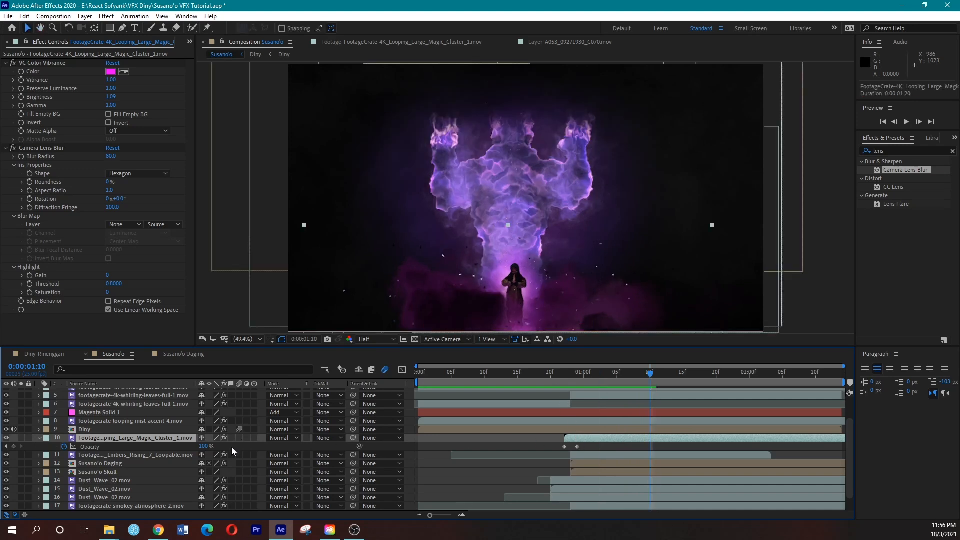
# Scale the magic cluster to 58%, shift it slightly lower behind the standing figure and preview the glow
pyautogui.press('s')
pyautogui.moveTo(223, 447); pyautogui.dragTo(229, 444)
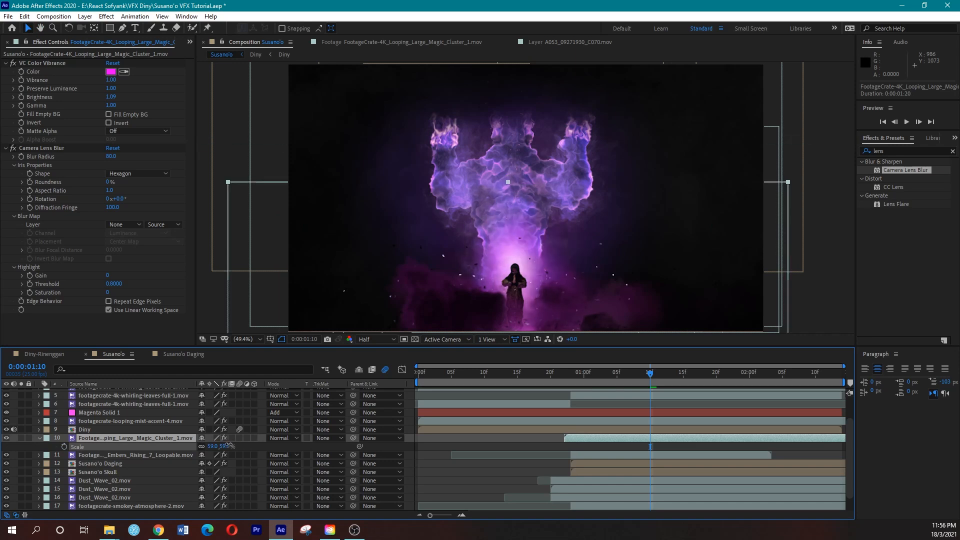
pyautogui.moveTo(533, 272)
pyautogui.mouseDown()
pyautogui.moveTo(540, 282)
pyautogui.moveTo(531, 279)
pyautogui.mouseUp()
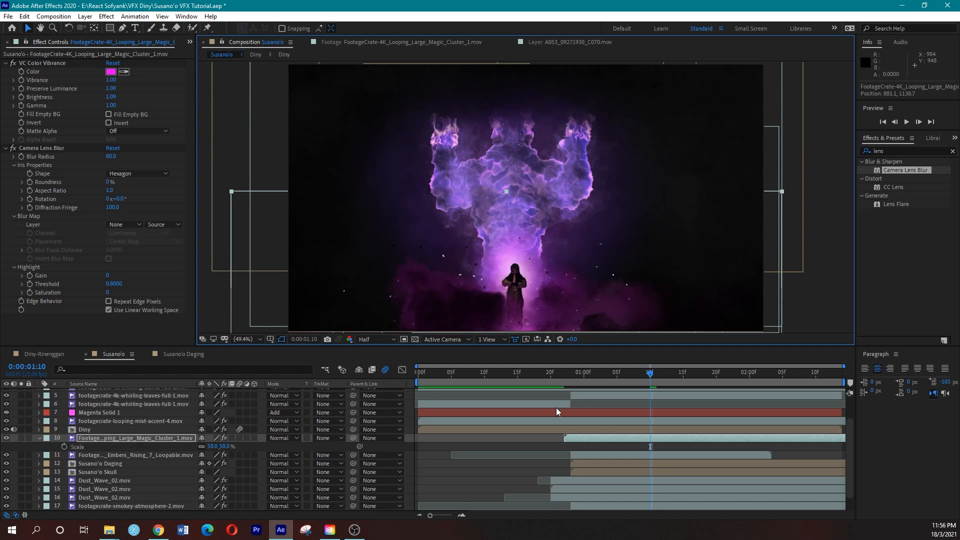
pyautogui.click(553, 383)
pyautogui.press('space')
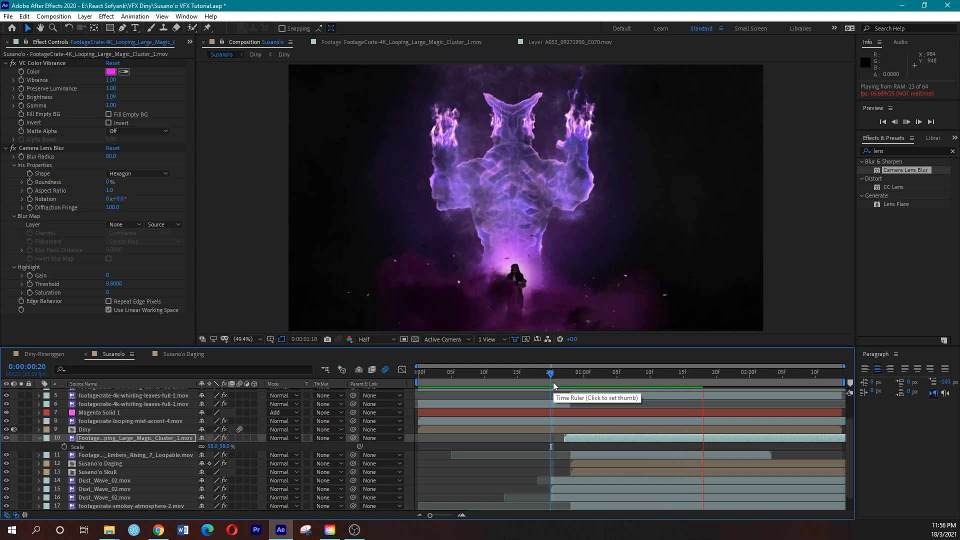
pyautogui.press('space')
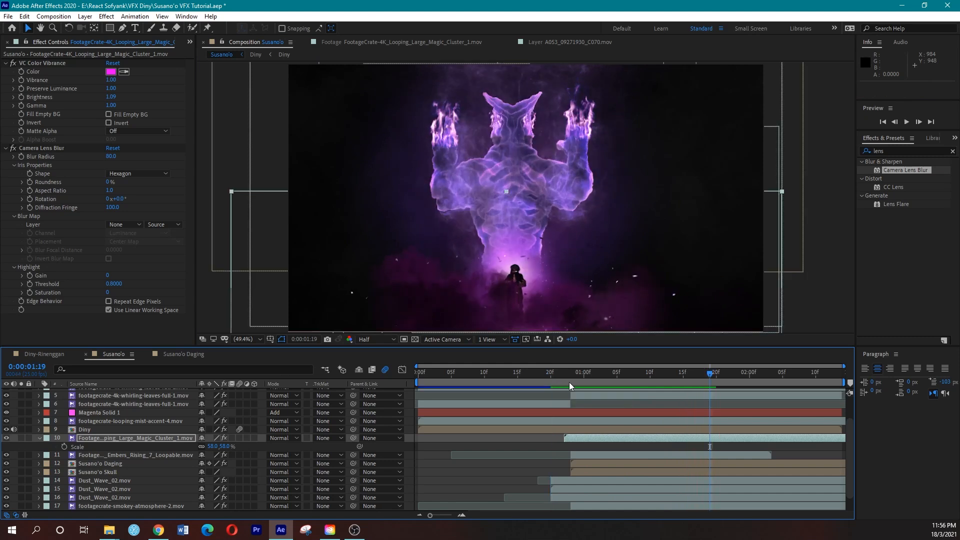
# Keyframe the magic cluster's Opacity from 100% at 0:00:01:09 to 0% at 0:00:01:15 and preview the fade-out
pyautogui.moveTo(625, 377); pyautogui.dragTo(661, 376)
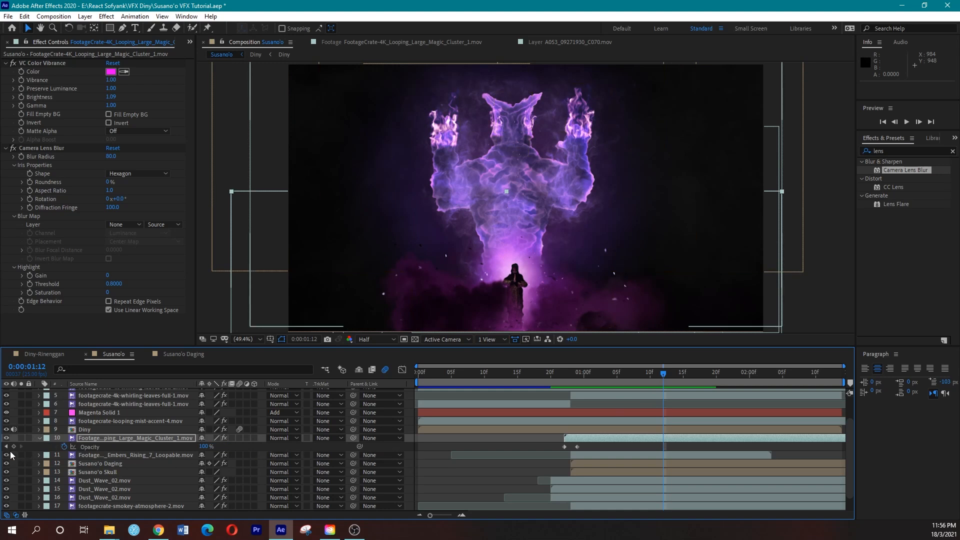
pyautogui.click(14, 446)
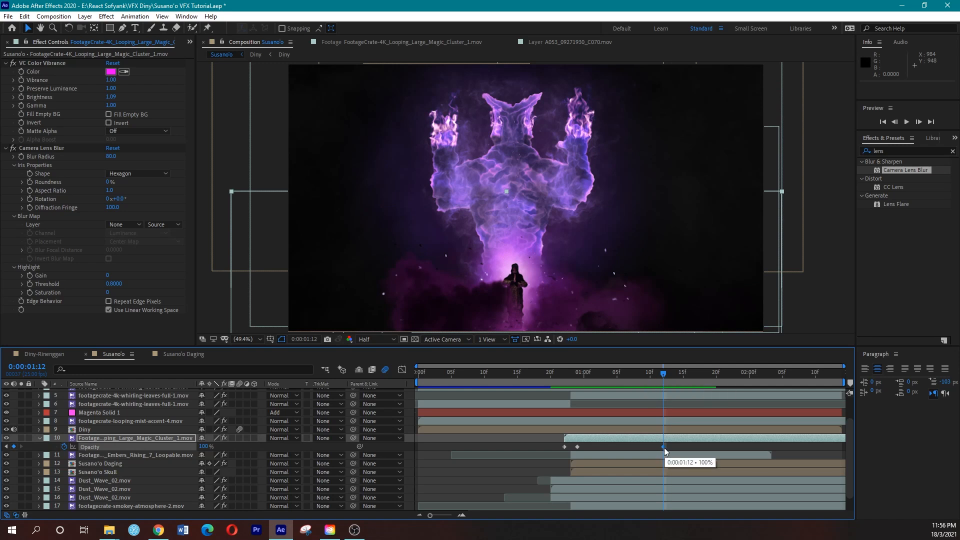
pyautogui.moveTo(665, 448); pyautogui.dragTo(645, 448)
pyautogui.moveTo(664, 376); pyautogui.dragTo(679, 374)
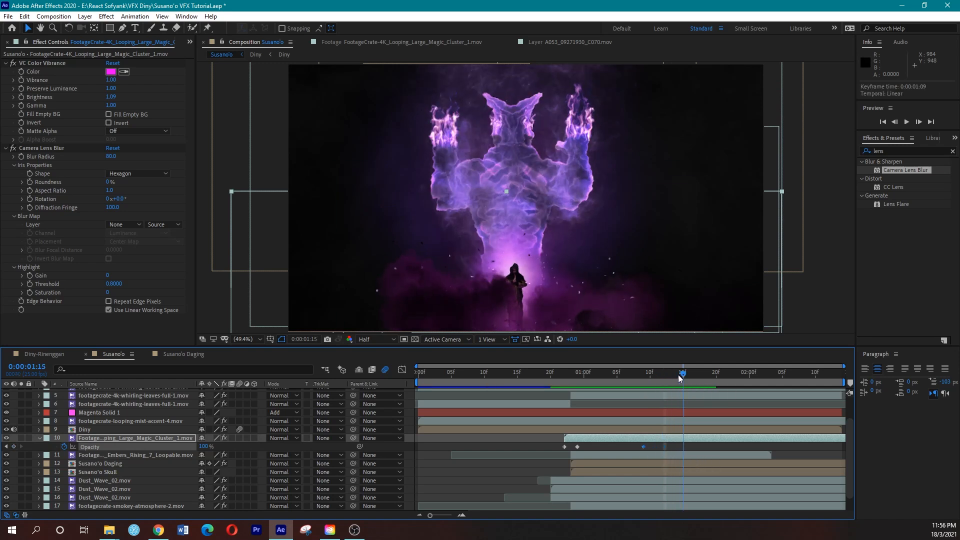
pyautogui.moveTo(204, 447); pyautogui.dragTo(108, 445)
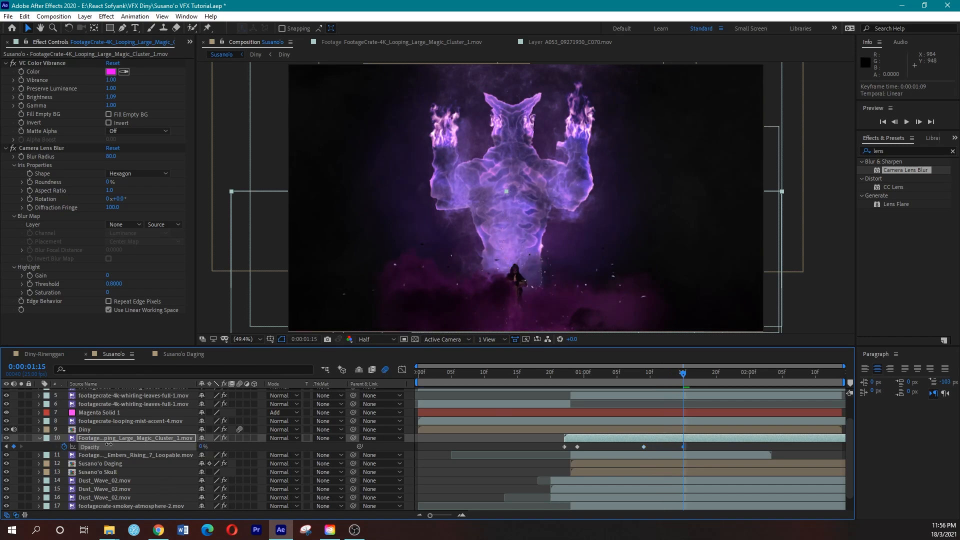
pyautogui.click(557, 379)
pyautogui.press('space')
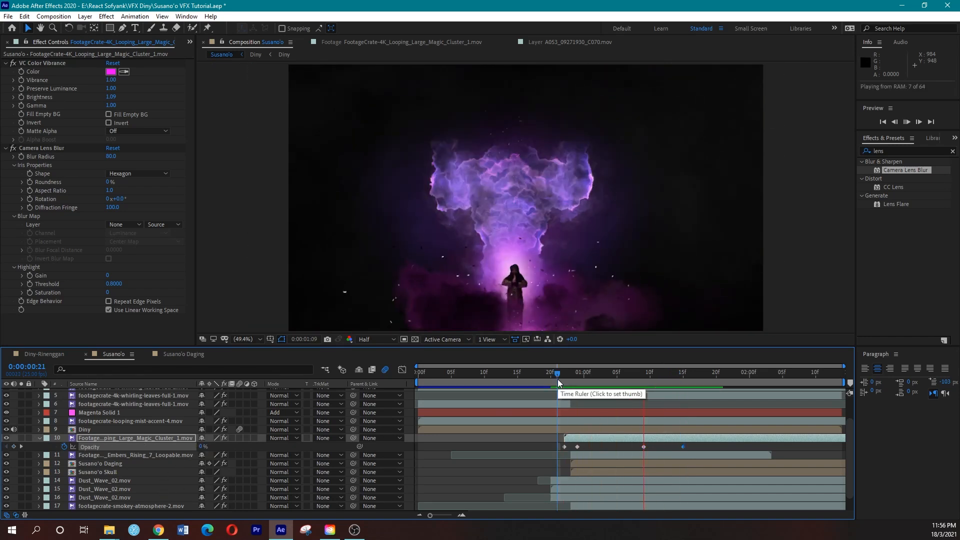
# Shift the magic cluster's two fade-out Opacity keyframes later to about 0:00:01:17 and 0:00:01:23 and preview the fade
pyautogui.moveTo(638, 446); pyautogui.dragTo(754, 448)
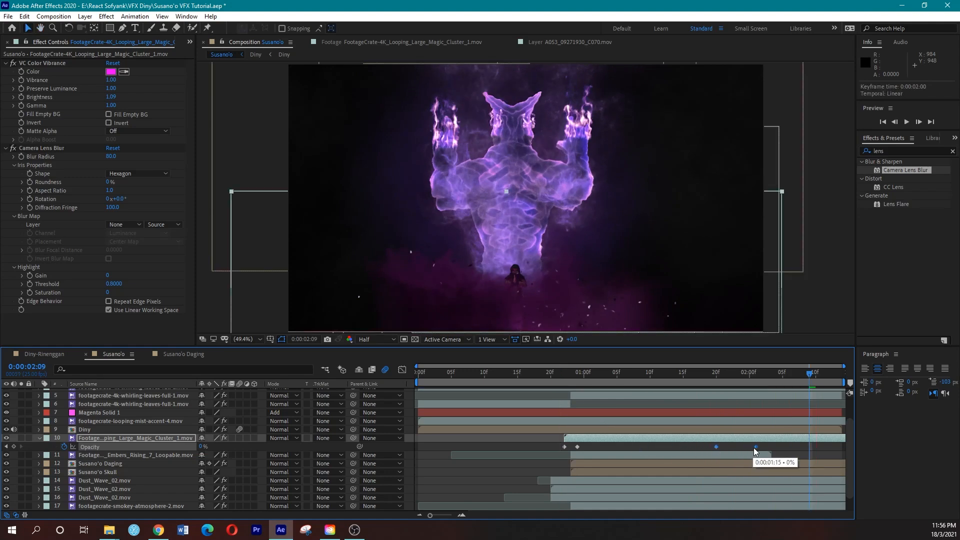
pyautogui.click(550, 382)
pyautogui.press('space')
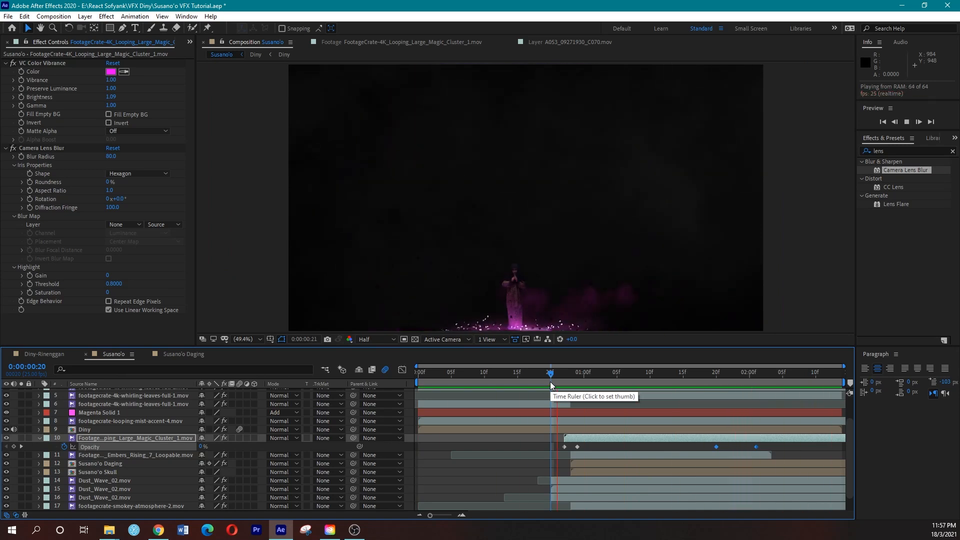
pyautogui.press('space')
pyautogui.moveTo(711, 446); pyautogui.dragTo(697, 445)
pyautogui.press('space')
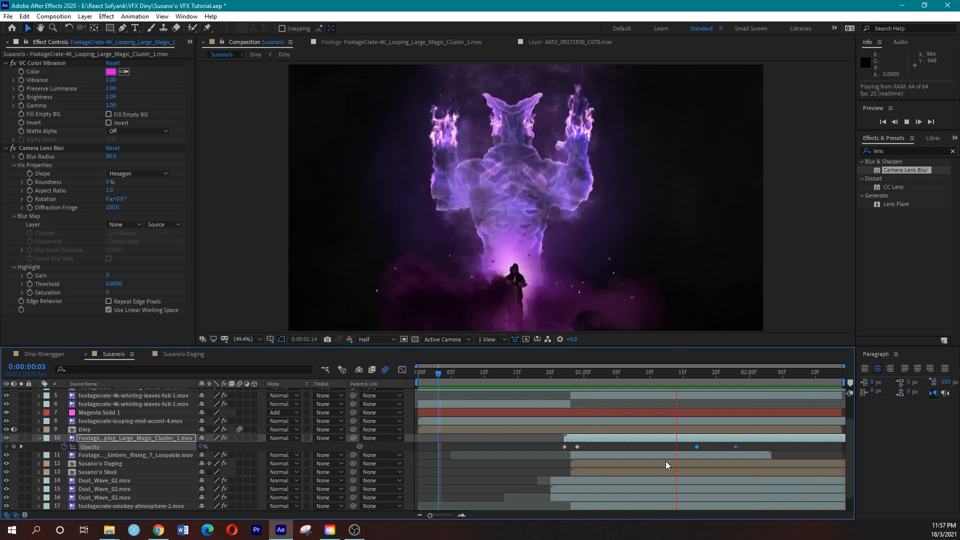
pyautogui.press('space')
# Move only the fade-out's 100% Opacity keyframe earlier to about 0:00:01:08 for a longer fade and preview it
pyautogui.click(704, 445)
pyautogui.moveTo(697, 446); pyautogui.dragTo(635, 445)
pyautogui.click(549, 384)
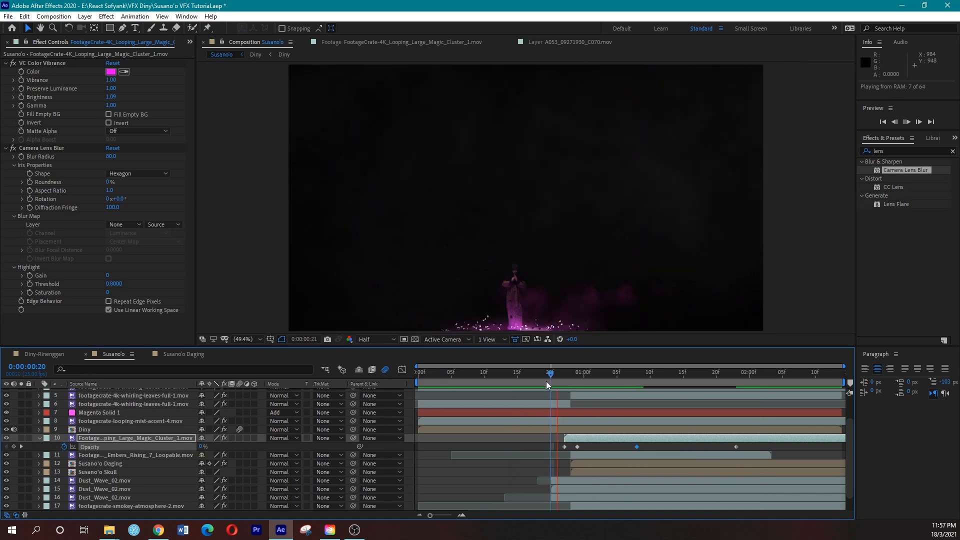
pyautogui.press('space')
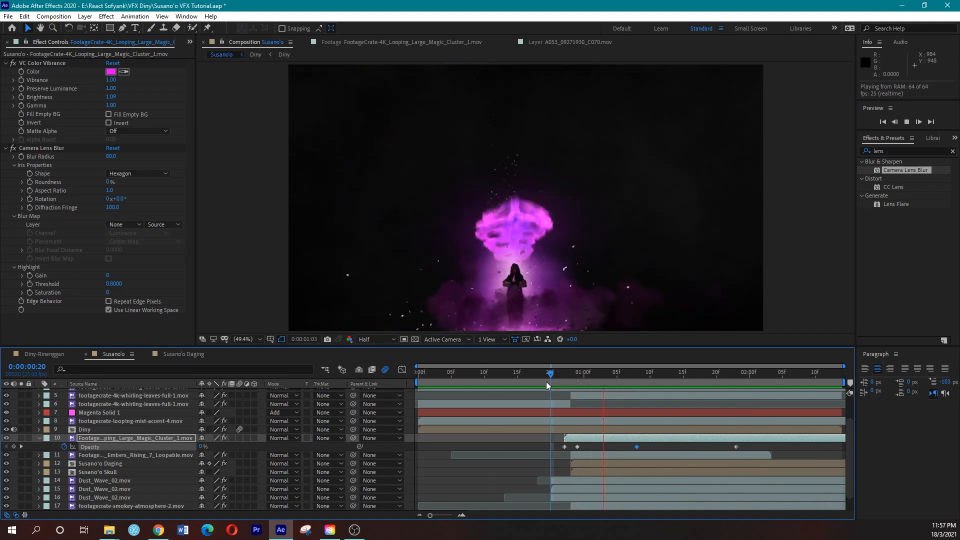
pyautogui.press('space')
# Duplicate the standing figure's layer and apply CC Radial Fast Blur to the lower copy
pyautogui.moveTo(554, 383); pyautogui.dragTo(576, 380)
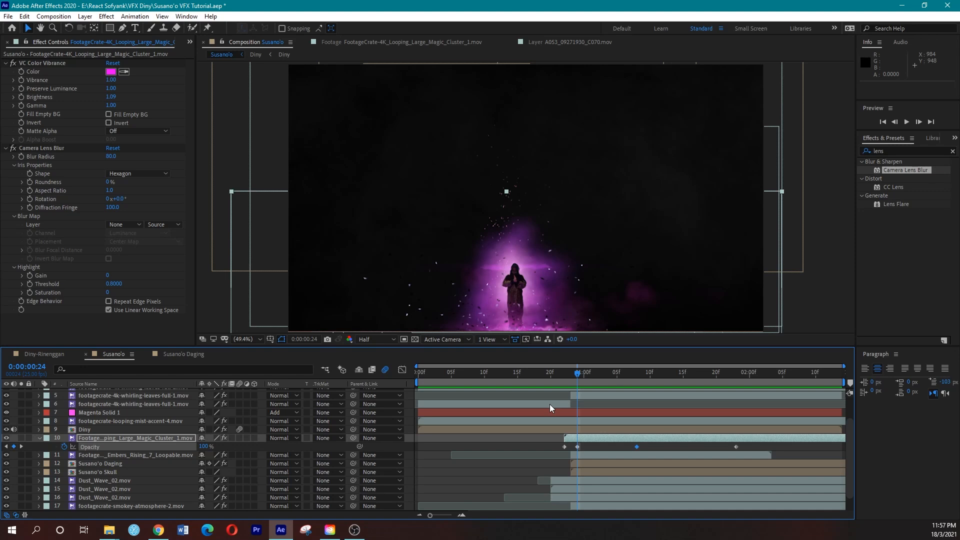
pyautogui.click(37, 439)
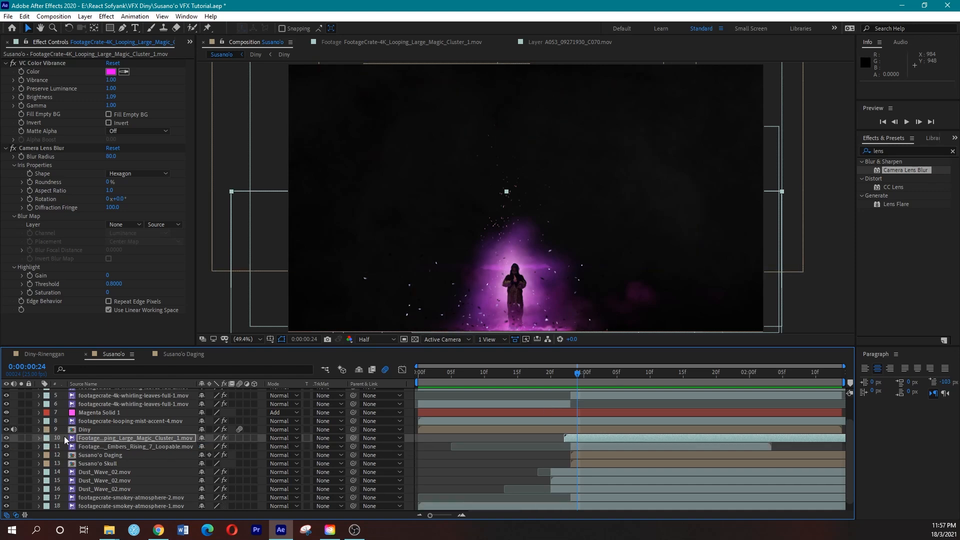
pyautogui.click(85, 430)
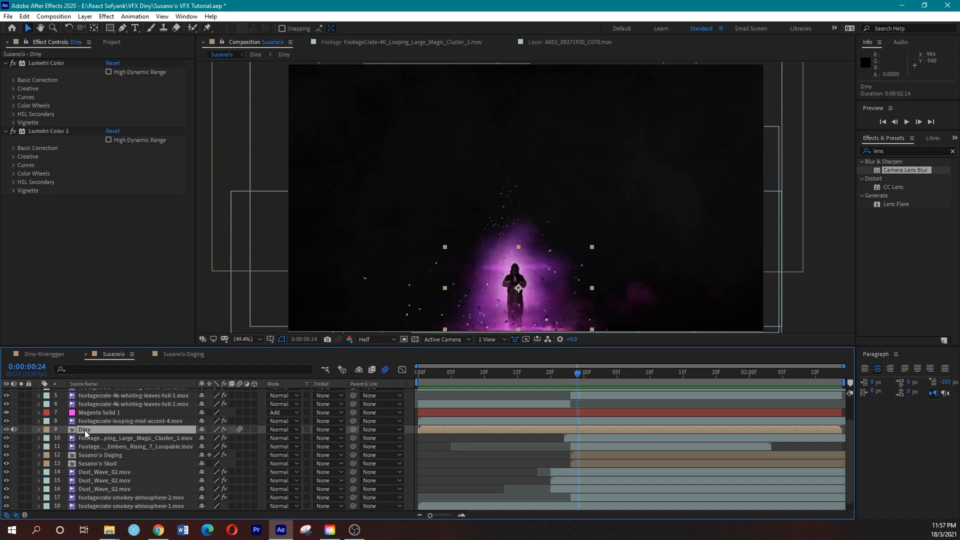
pyautogui.hotkey('ctrl', 'd')
pyautogui.click(85, 437)
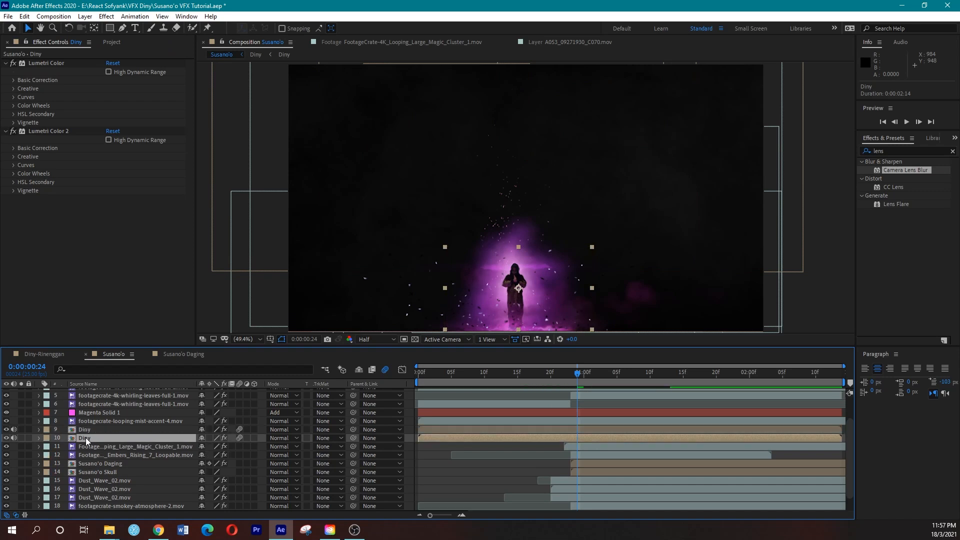
pyautogui.click(878, 150)
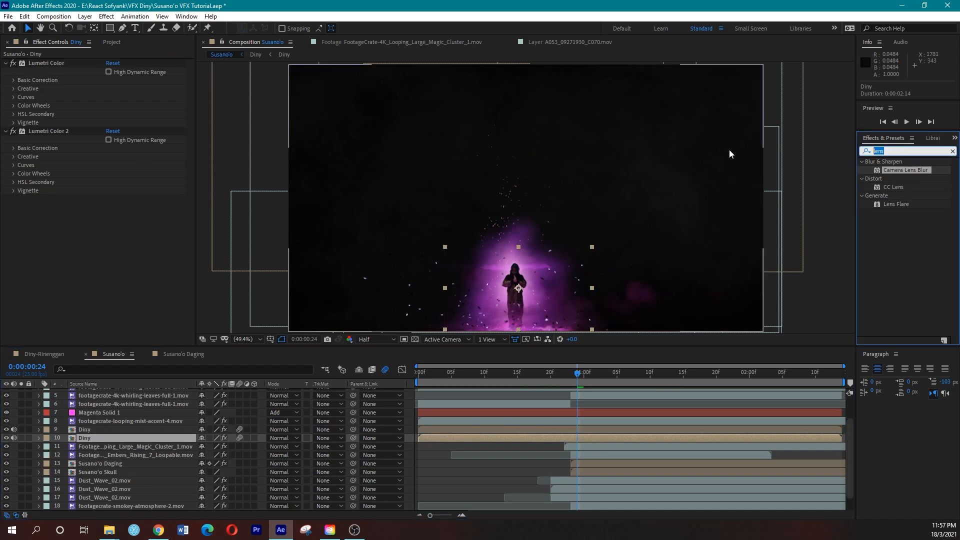
pyautogui.write('radial')
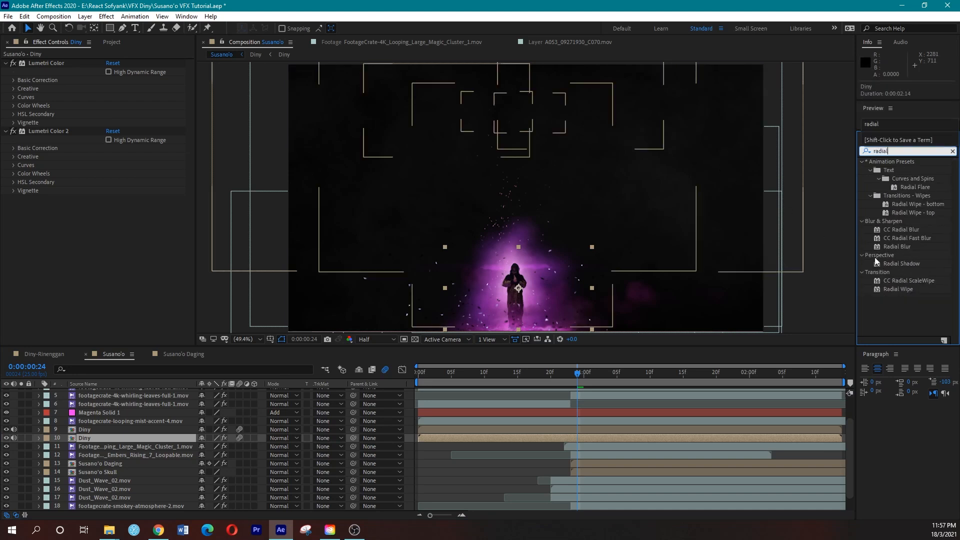
pyautogui.moveTo(905, 238); pyautogui.dragTo(590, 437)
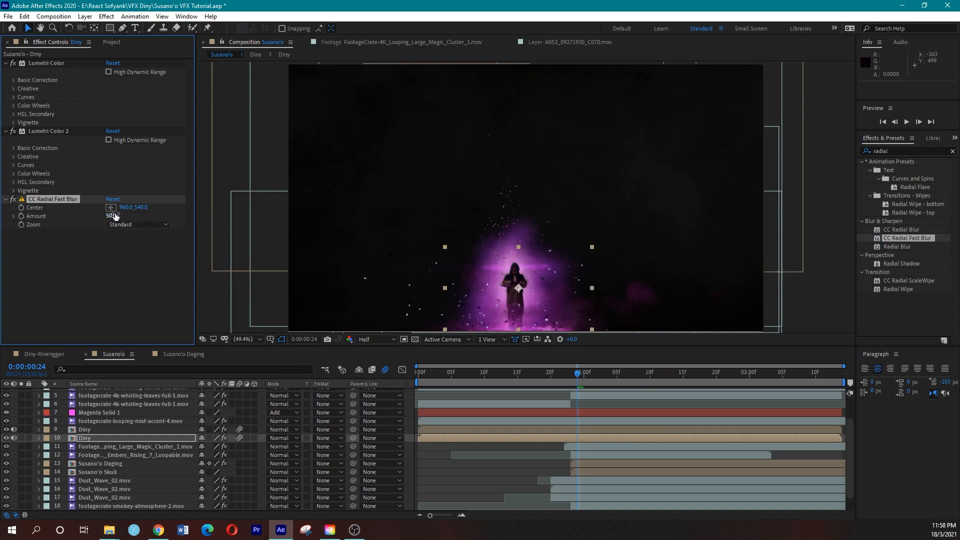
# Centre the radial blur low on the figure at about 920.9, 774.9 and keyframe its Amount at 93 at 0:00:00:24
pyautogui.click(518, 287)
pyautogui.click(40, 200)
pyautogui.moveTo(522, 286); pyautogui.dragTo(517, 291)
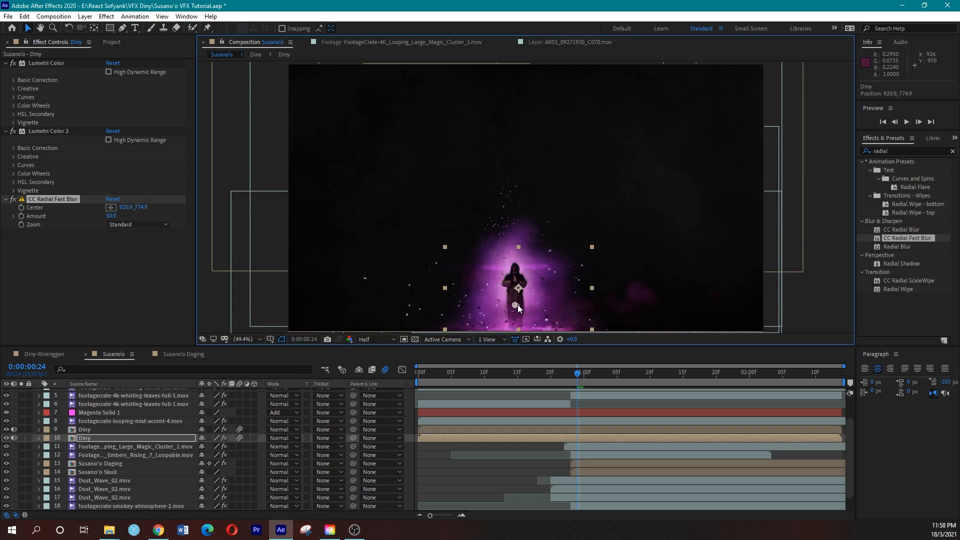
pyautogui.moveTo(111, 215); pyautogui.dragTo(139, 218)
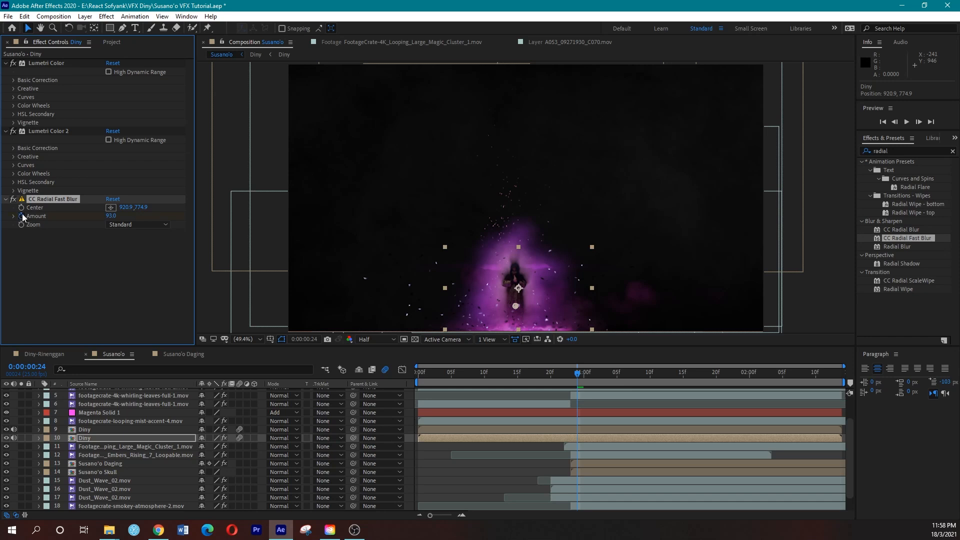
pyautogui.press('u')
# Trim the blurred figure copy to start at about 0:00:00:21 and keyframe its blur Amount at 0 at 0:00:00:22
pyautogui.moveTo(422, 438); pyautogui.dragTo(560, 437)
pyautogui.moveTo(576, 375); pyautogui.dragTo(564, 376)
pyautogui.click(110, 216)
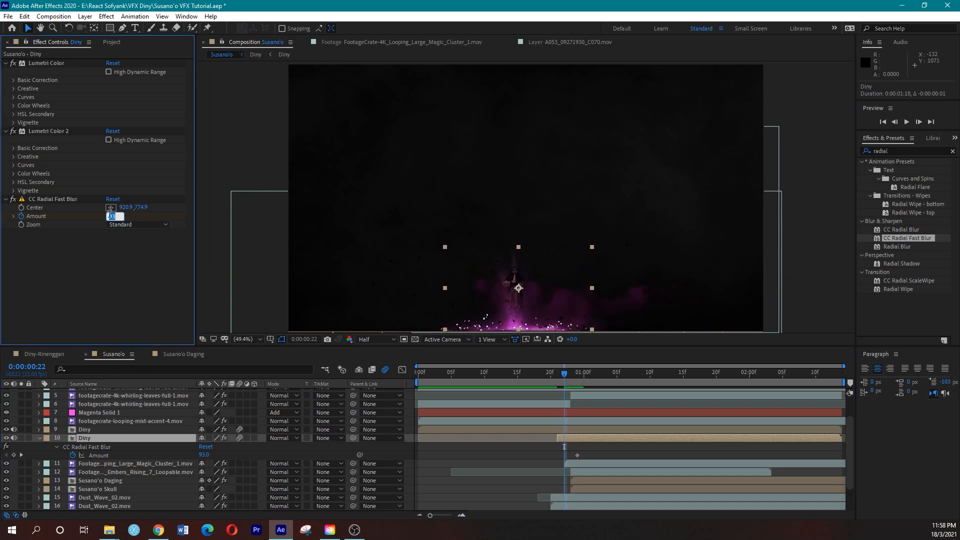
pyautogui.write('0')
pyautogui.press('Return')
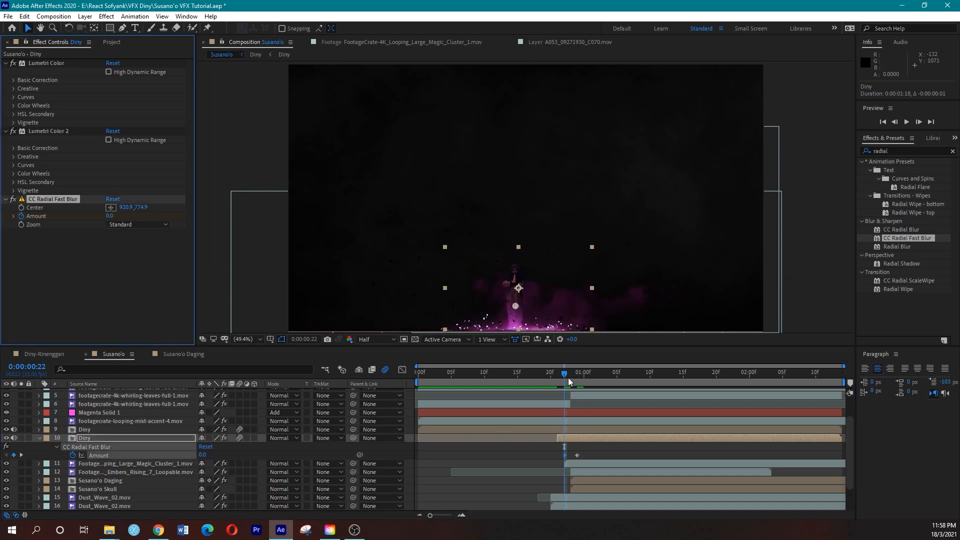
# Add a blur Amount keyframe of 0 on the figure copy, place it at 0:00:01:20 and preview the blur animation
pyautogui.click(577, 379)
pyautogui.moveTo(577, 380); pyautogui.dragTo(680, 379)
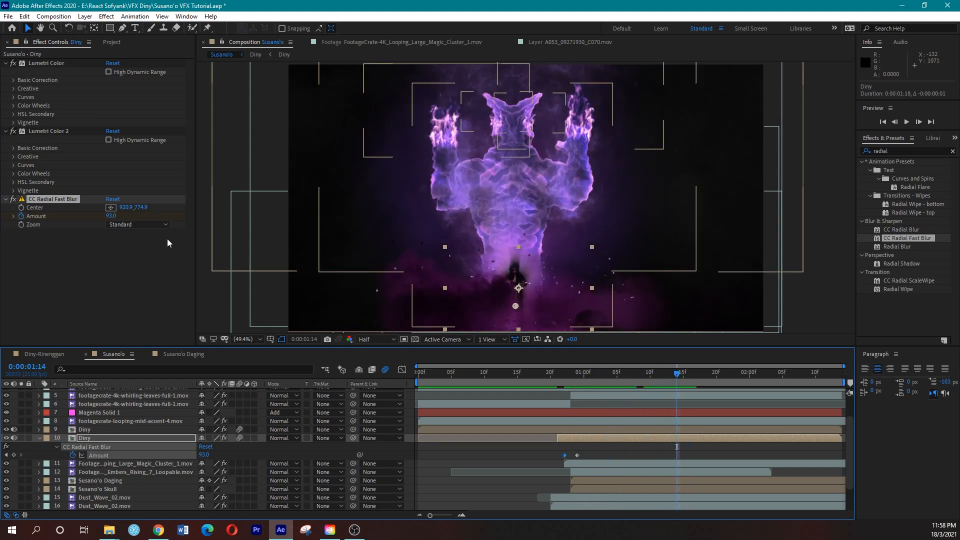
pyautogui.click(111, 216)
pyautogui.write('0')
pyautogui.press('Return')
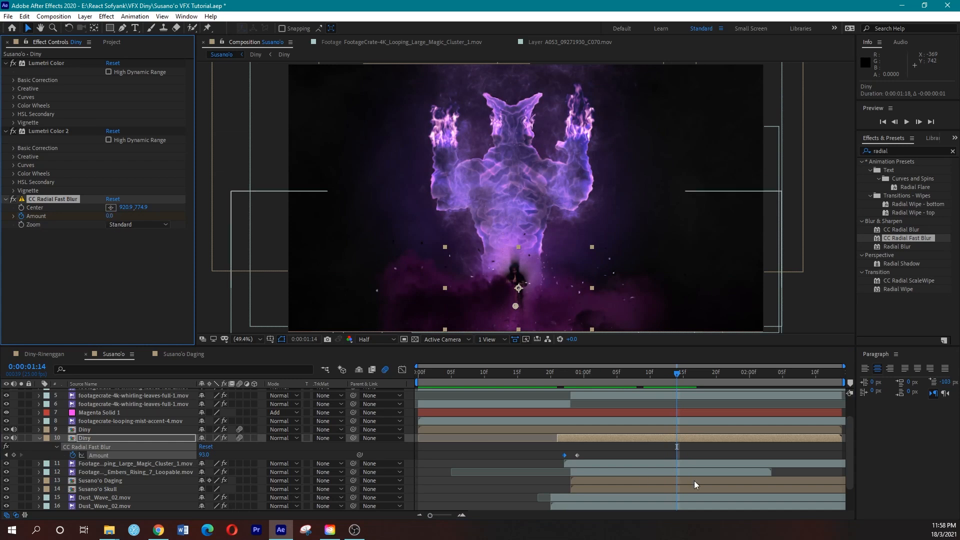
pyautogui.moveTo(678, 455); pyautogui.dragTo(715, 454)
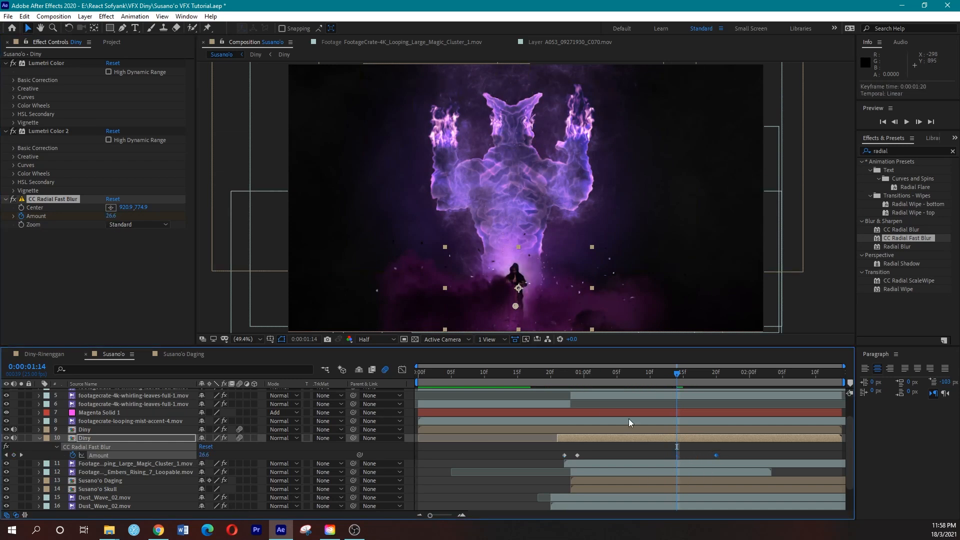
pyautogui.click(531, 379)
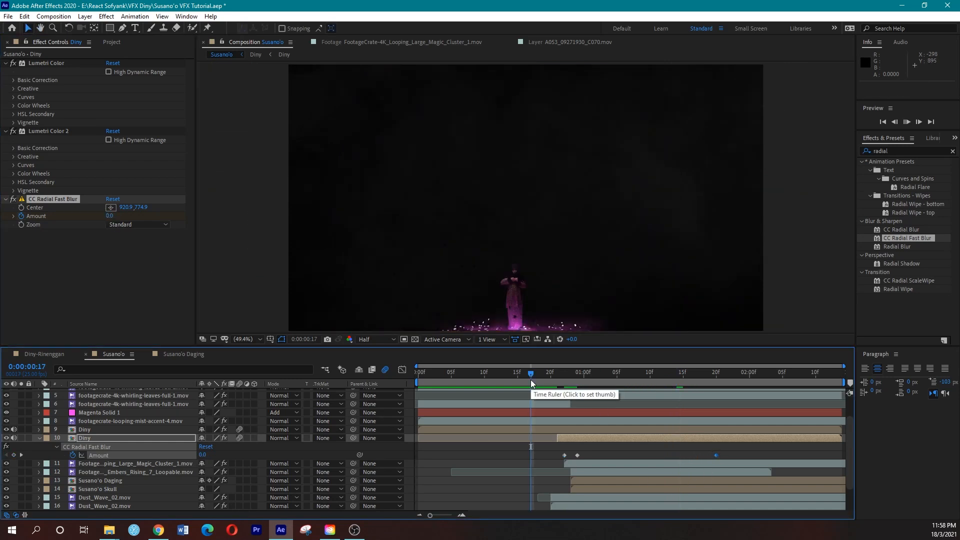
pyautogui.press('space')
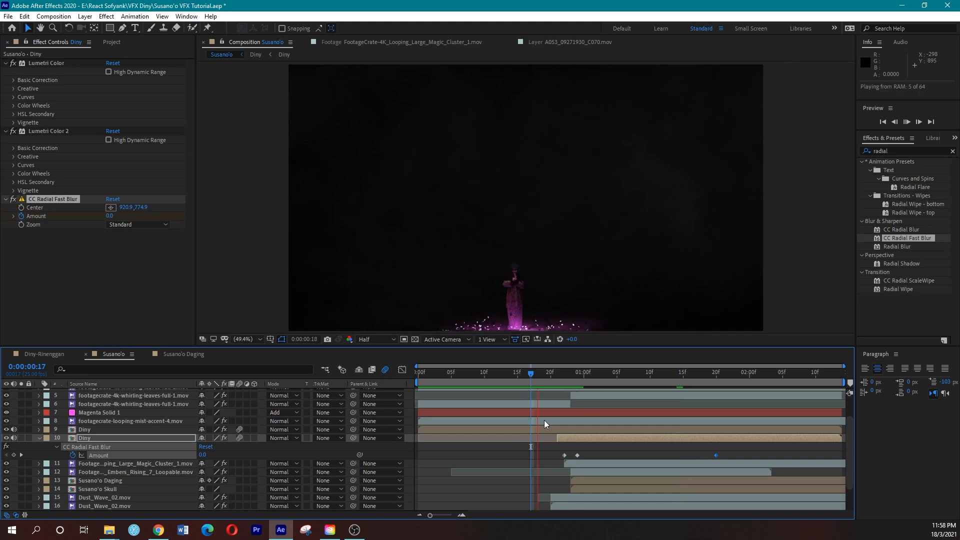
pyautogui.press('space')
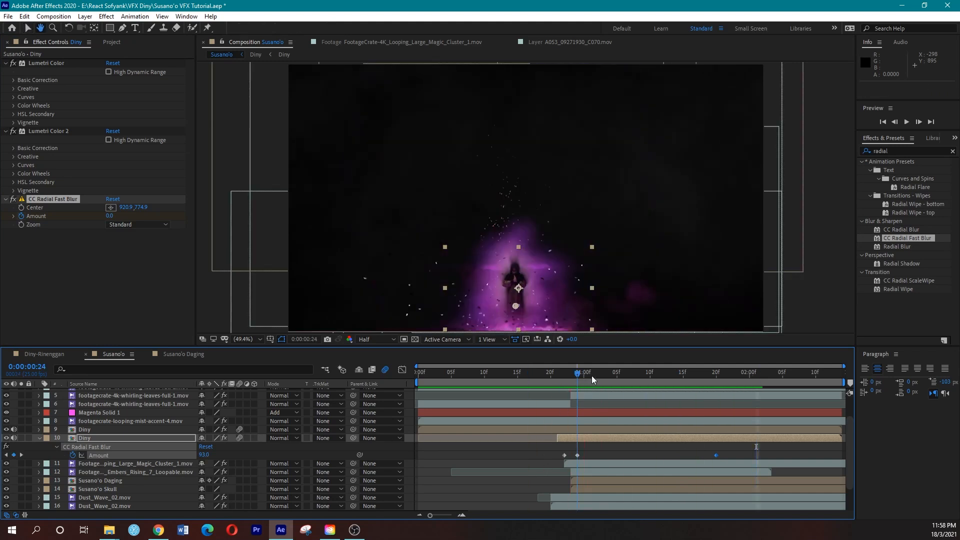
# Keyframe the figure copy's blur Amount at 84.4 at 0:00:01:12 and preview the stronger blur
pyautogui.moveTo(654, 385); pyautogui.dragTo(661, 386)
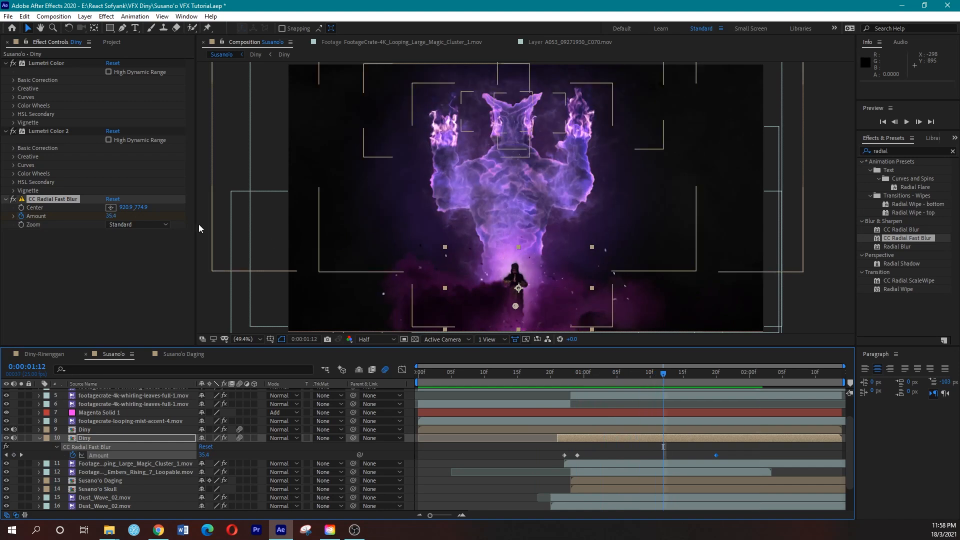
pyautogui.moveTo(110, 217); pyautogui.dragTo(123, 216)
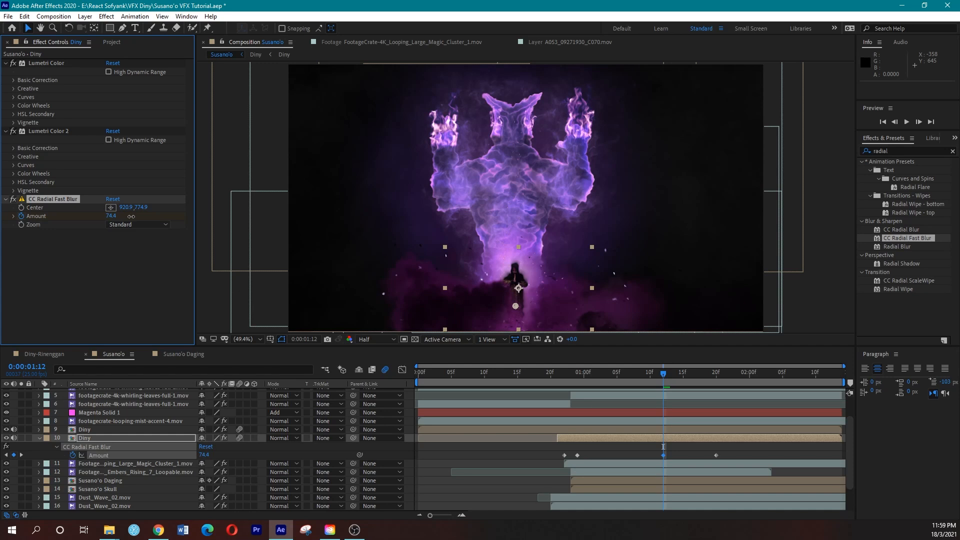
pyautogui.moveTo(135, 216); pyautogui.dragTo(136, 217)
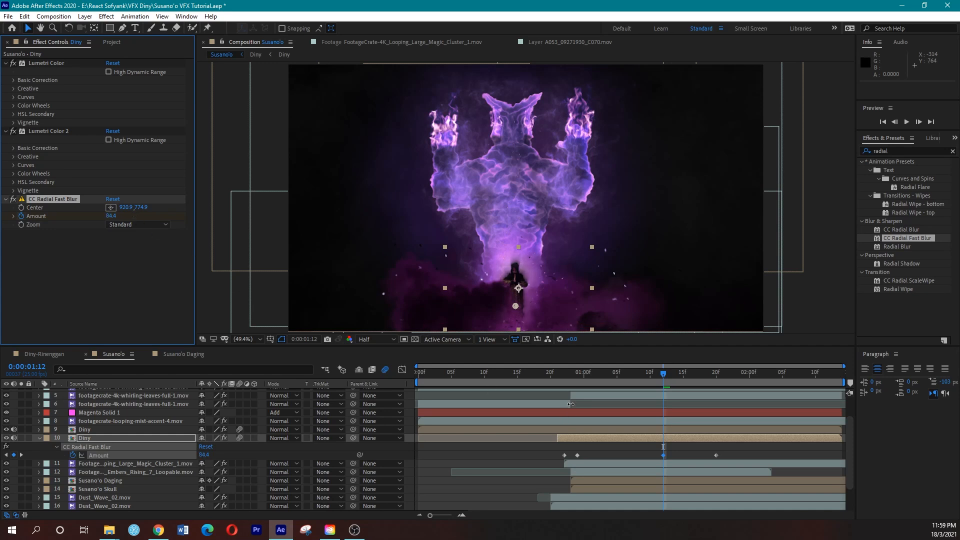
pyautogui.click(554, 379)
pyautogui.press('space')
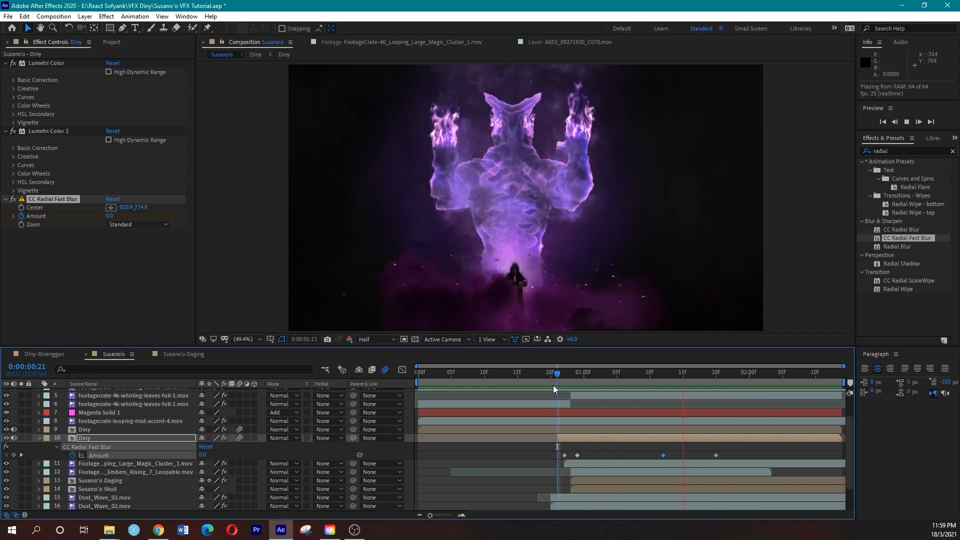
pyautogui.press('space')
# Apply CC Radial Fast Blur to the uppermost whirling leaves layer after checking its visibility at 0:00:01:02
pyautogui.moveTo(571, 377); pyautogui.dragTo(597, 380)
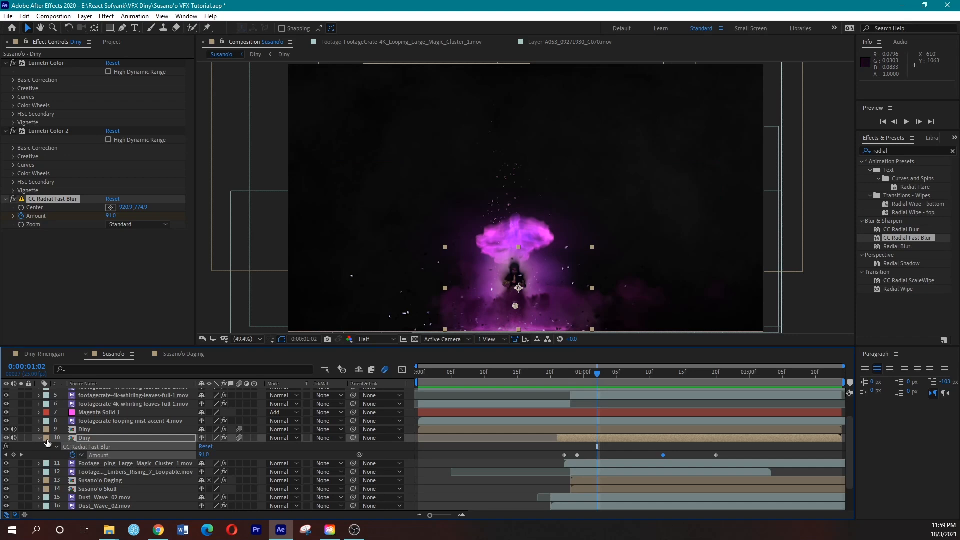
pyautogui.click(40, 438)
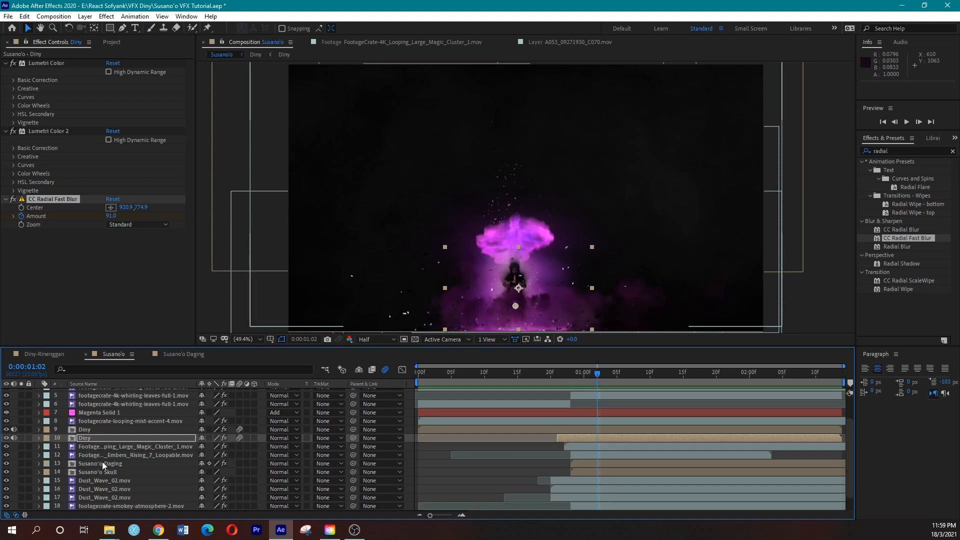
pyautogui.scroll(-2, 104, 474)
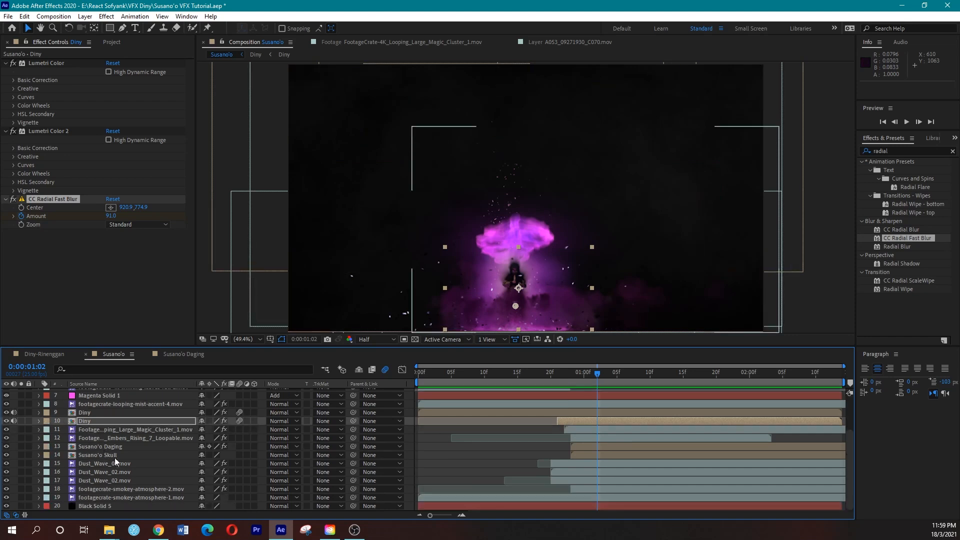
pyautogui.scroll(3, 116, 456)
pyautogui.scroll(3, 125, 436)
pyautogui.click(150, 417)
pyautogui.click(6, 419)
pyautogui.click(6, 419)
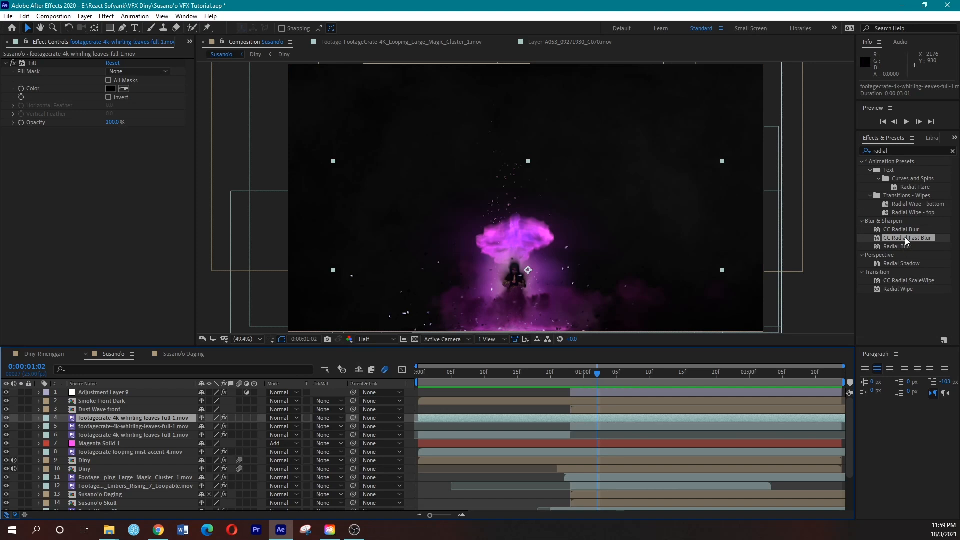
pyautogui.moveTo(904, 238); pyautogui.dragTo(778, 295)
pyautogui.click(605, 418)
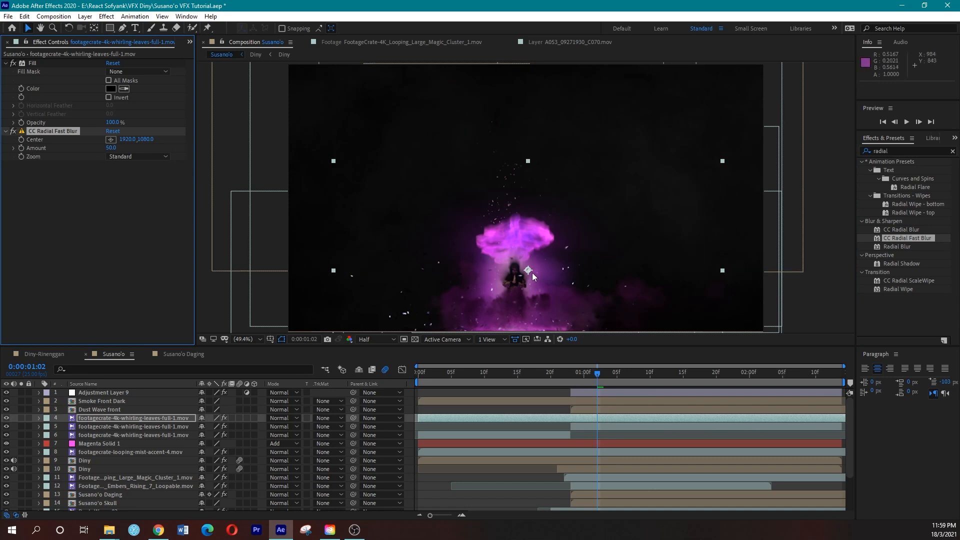
# Centre the leaves' radial blur near the figure's feet at about 1757.2, 1425.3 and set its Amount to 39
pyautogui.moveTo(527, 269); pyautogui.dragTo(527, 271)
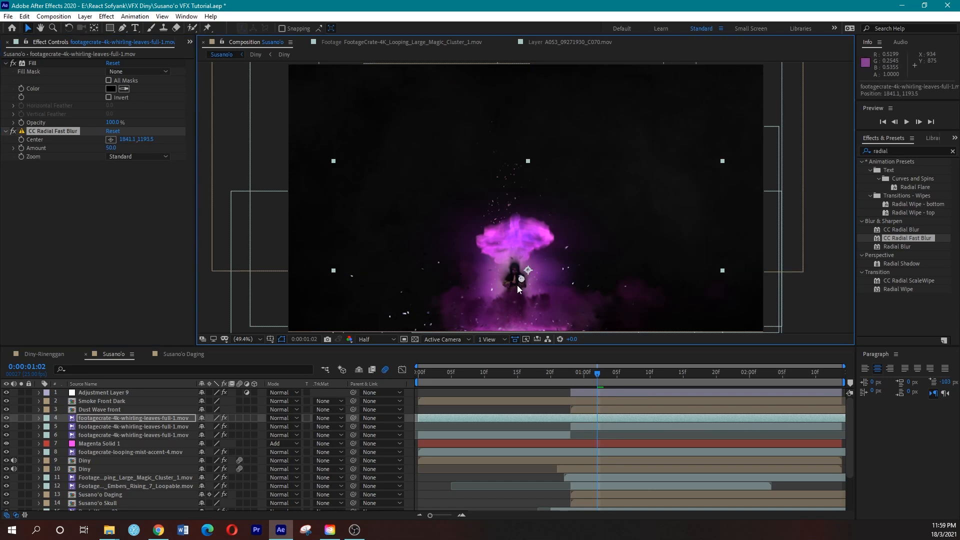
pyautogui.moveTo(512, 305); pyautogui.dragTo(509, 306)
pyautogui.moveTo(111, 148); pyautogui.dragTo(123, 149)
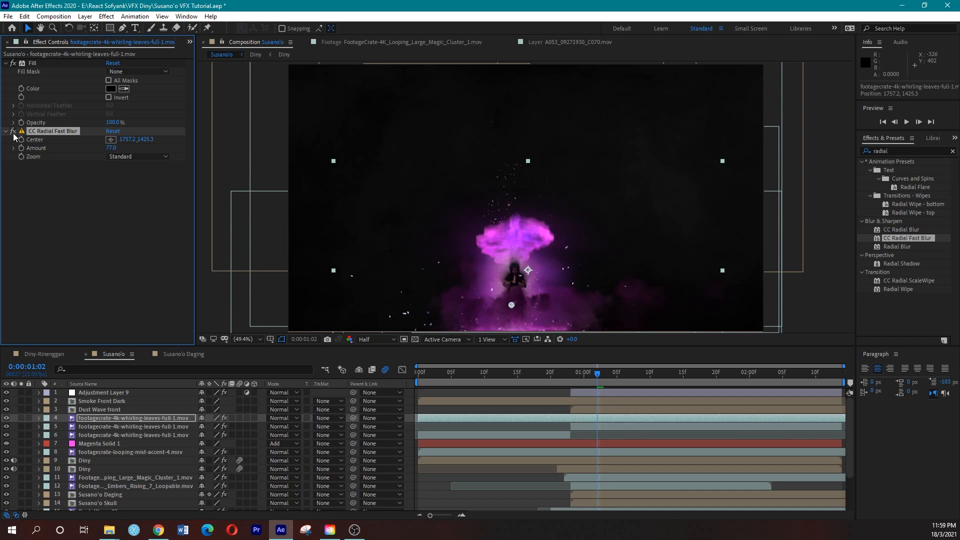
pyautogui.moveTo(110, 148); pyautogui.dragTo(84, 151)
# Try the Brightest zoom mode on the leaves' radial blur and set it to Darkest instead
pyautogui.click(129, 157)
pyautogui.click(129, 176)
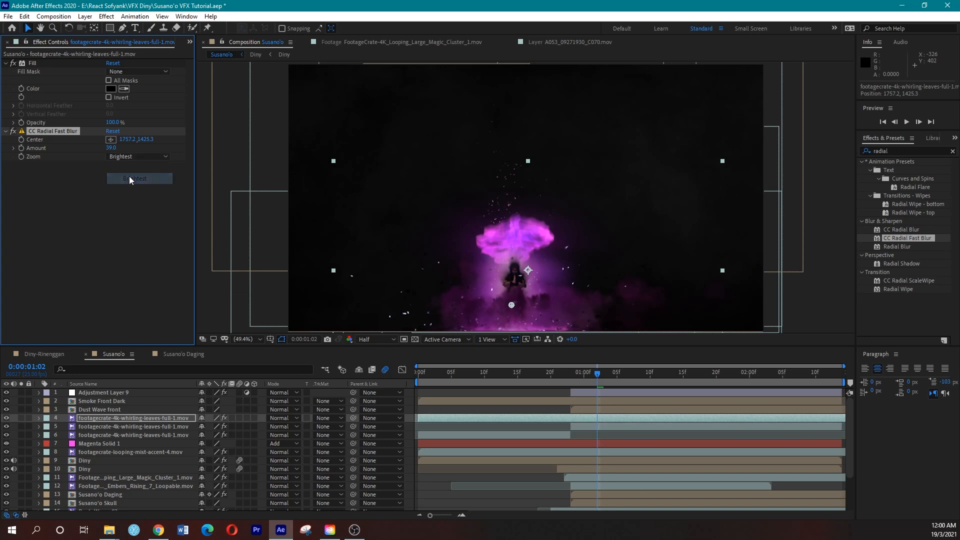
pyautogui.click(132, 156)
pyautogui.click(128, 188)
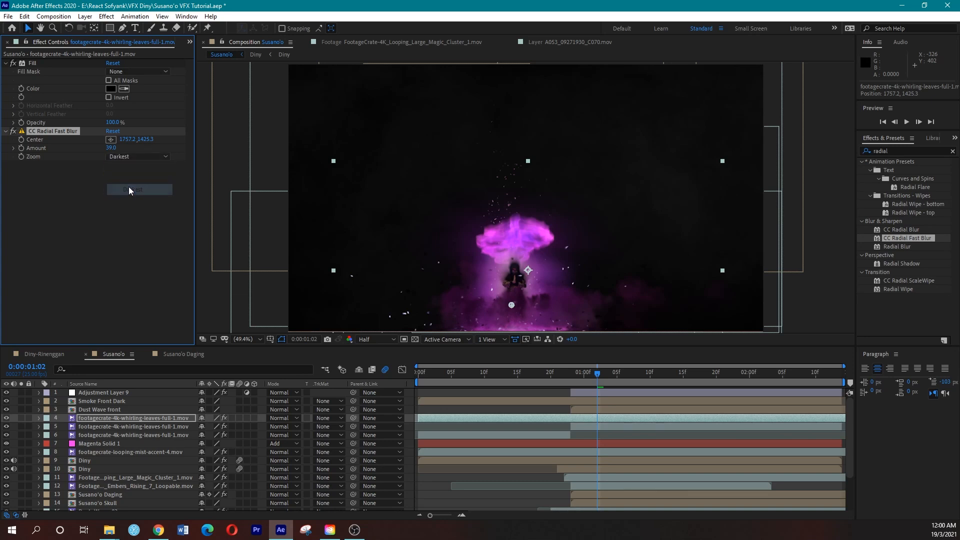
# Set the leaves' radial blur zoom mode to Standard and move its Amount keyframe of 39 to 0:00:00:23
pyautogui.click(133, 157)
pyautogui.click(132, 165)
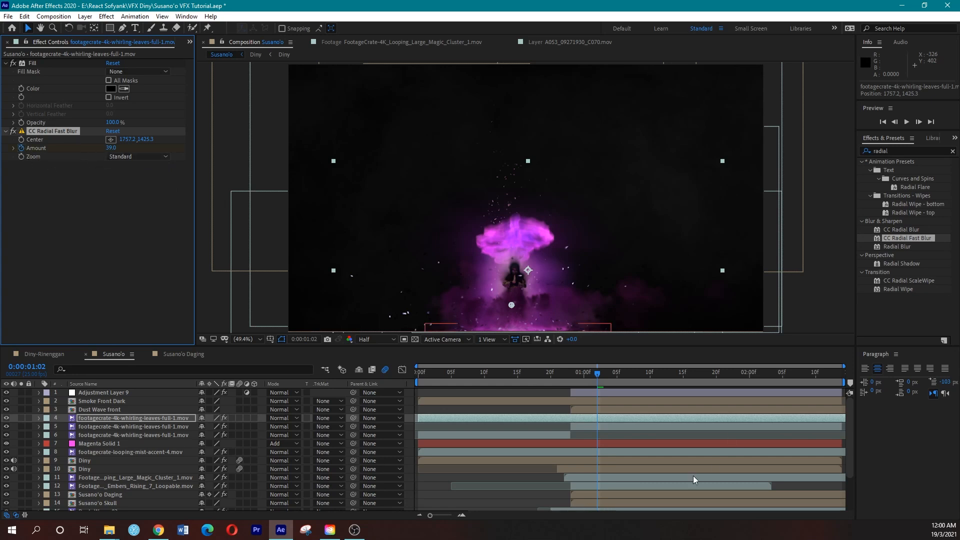
pyautogui.press('u')
pyautogui.moveTo(597, 434); pyautogui.dragTo(564, 434)
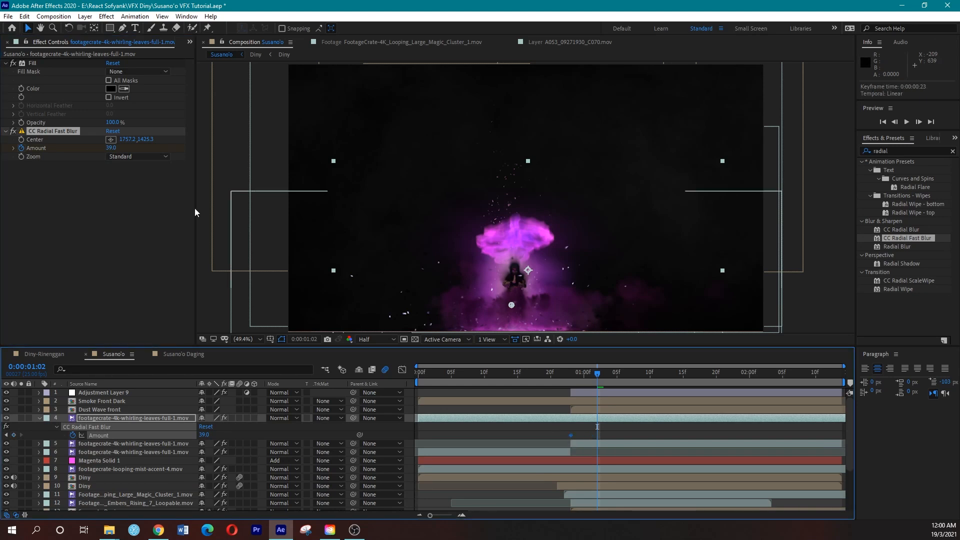
# Try keyframing the leaves' blur Amount down to 0, shift that keyframe to 0:00:01:00, and undo the attempt
pyautogui.click(111, 148)
pyautogui.press('Return')
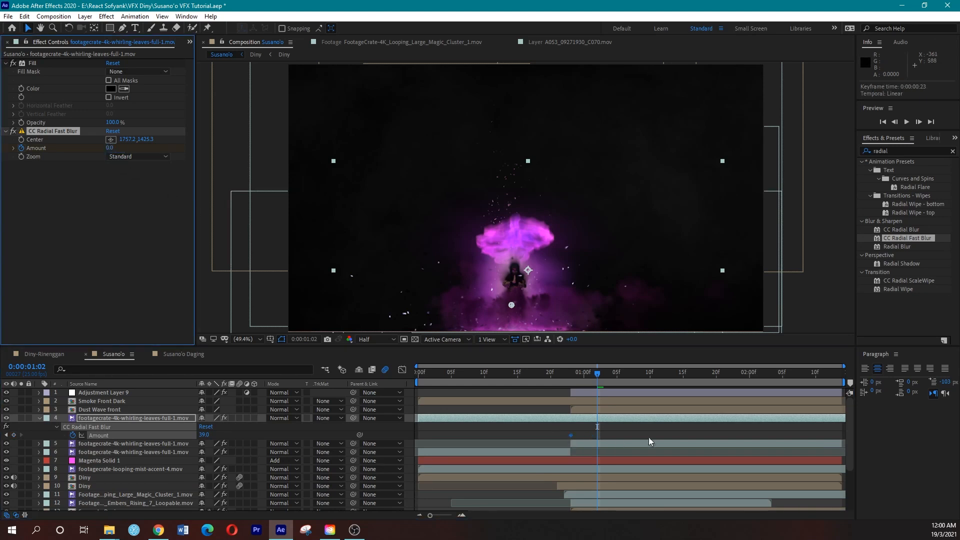
pyautogui.click(580, 380)
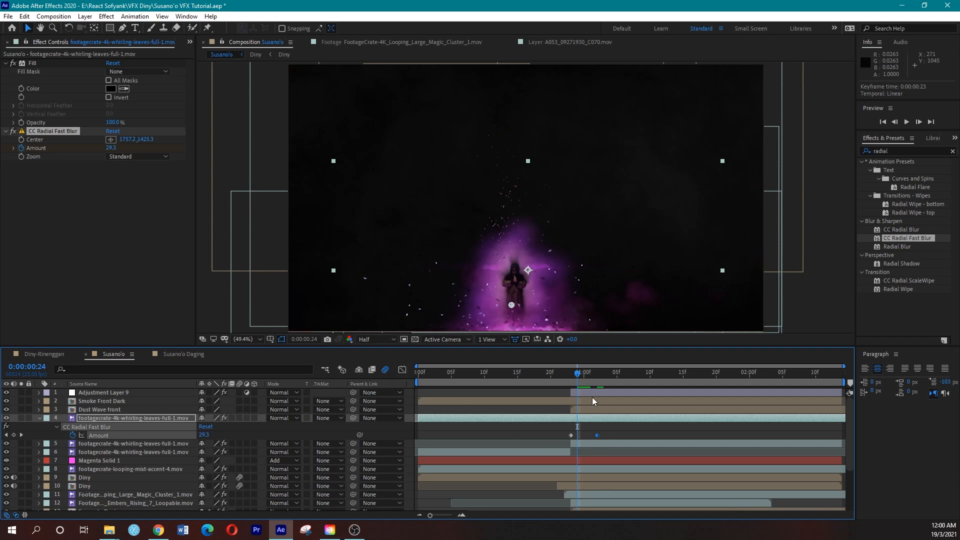
pyautogui.moveTo(575, 374); pyautogui.dragTo(690, 387)
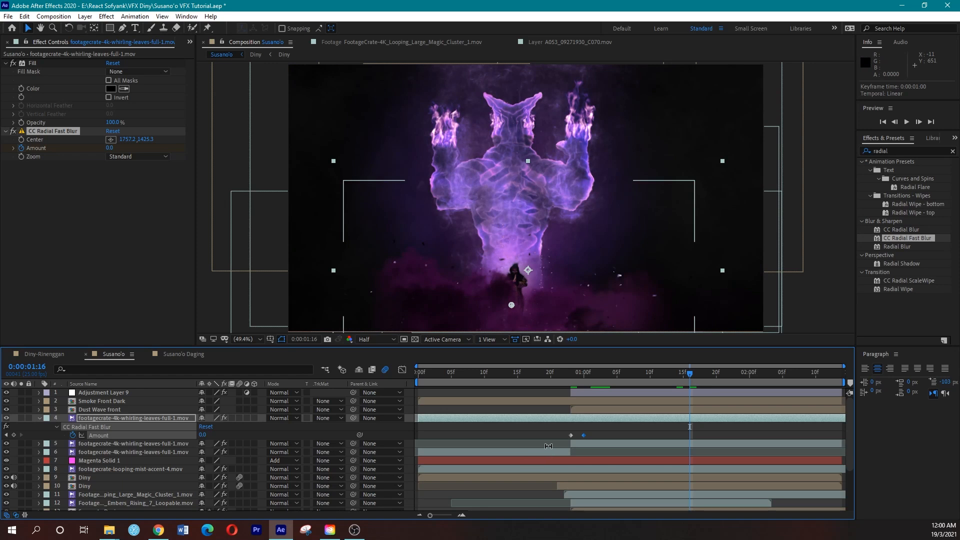
pyautogui.moveTo(578, 375); pyautogui.dragTo(571, 379)
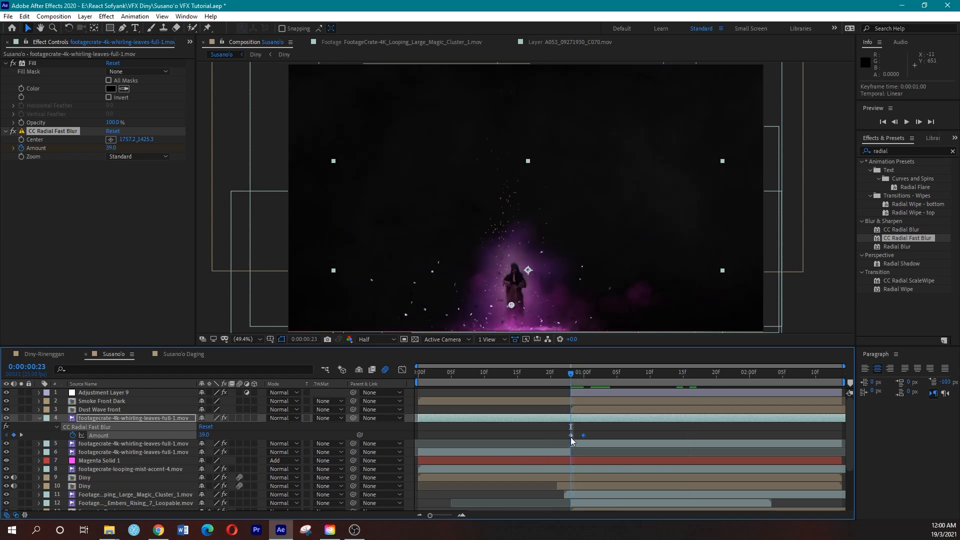
pyautogui.moveTo(571, 435)
pyautogui.hotkey('ctrl', 'z')
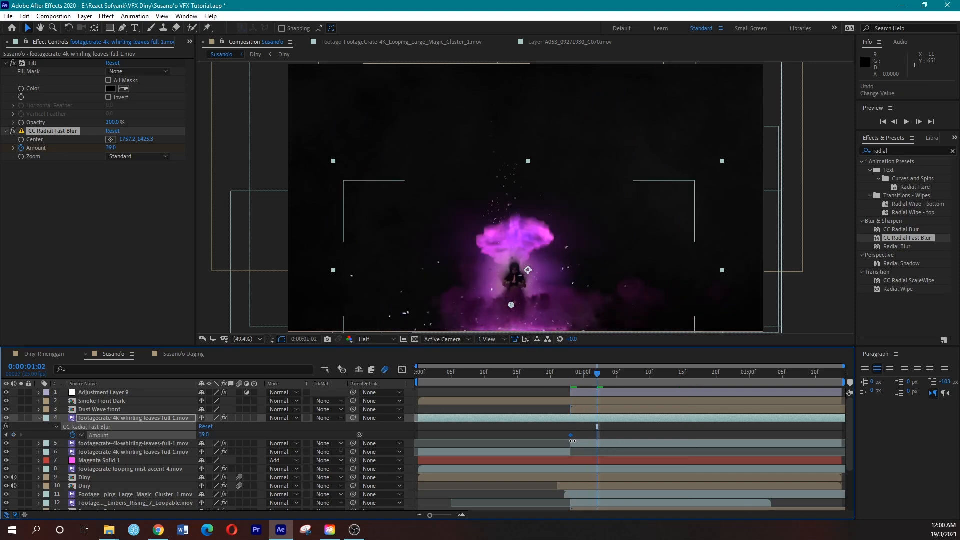
# Move the leaves' 39 Amount keyframe to 0:00:01:00 and keyframe the Amount at 0 at 0:00:00:23
pyautogui.click(573, 374)
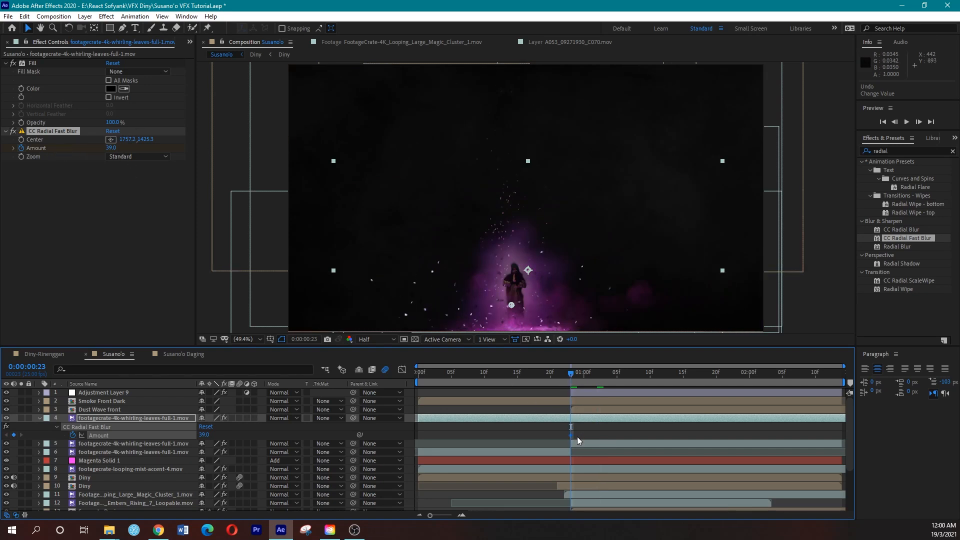
pyautogui.moveTo(570, 434); pyautogui.dragTo(581, 434)
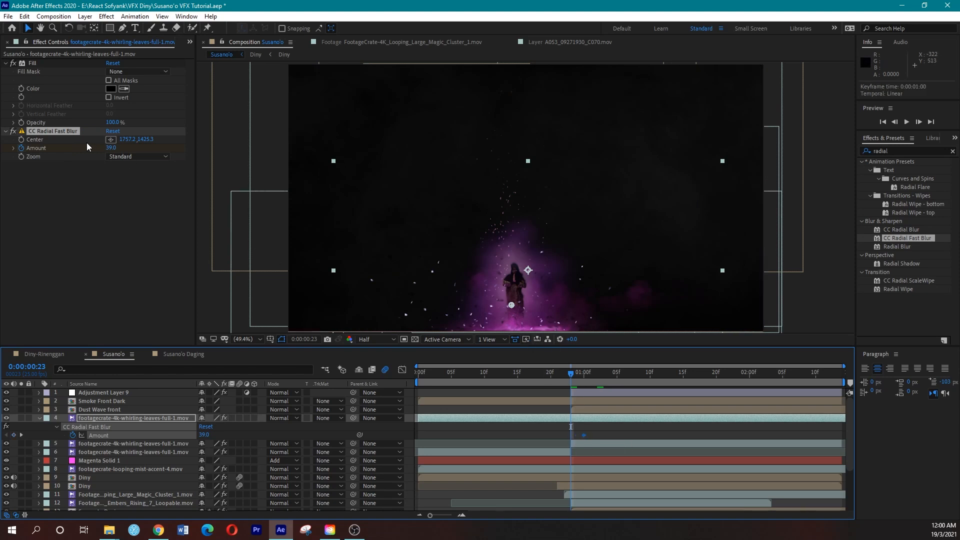
pyautogui.click(111, 148)
pyautogui.write('0')
pyautogui.press('Return')
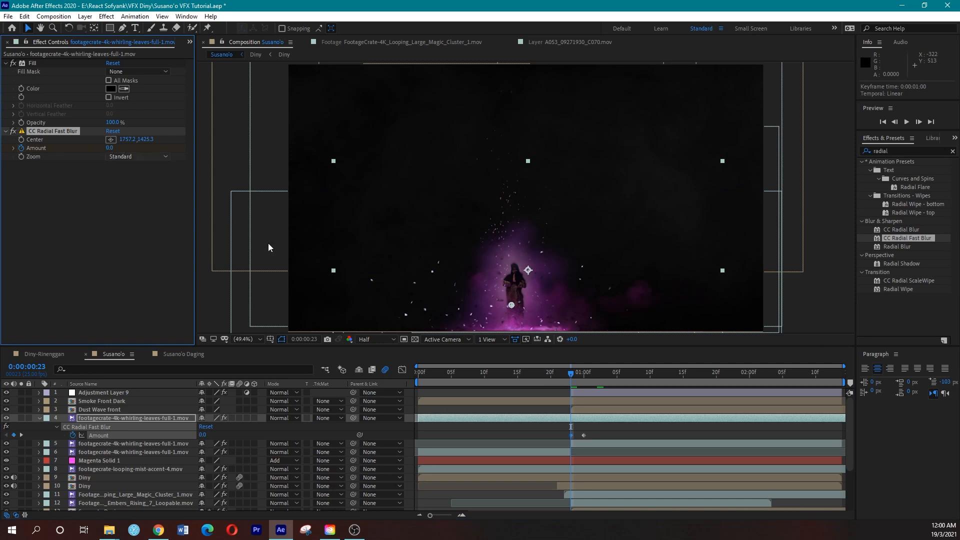
# Keyframe the leaves' blur Amount at 39 at 0:00:01:09 and 0 at 0:00:01:18, and play back the reveal
pyautogui.moveTo(569, 376); pyautogui.dragTo(642, 380)
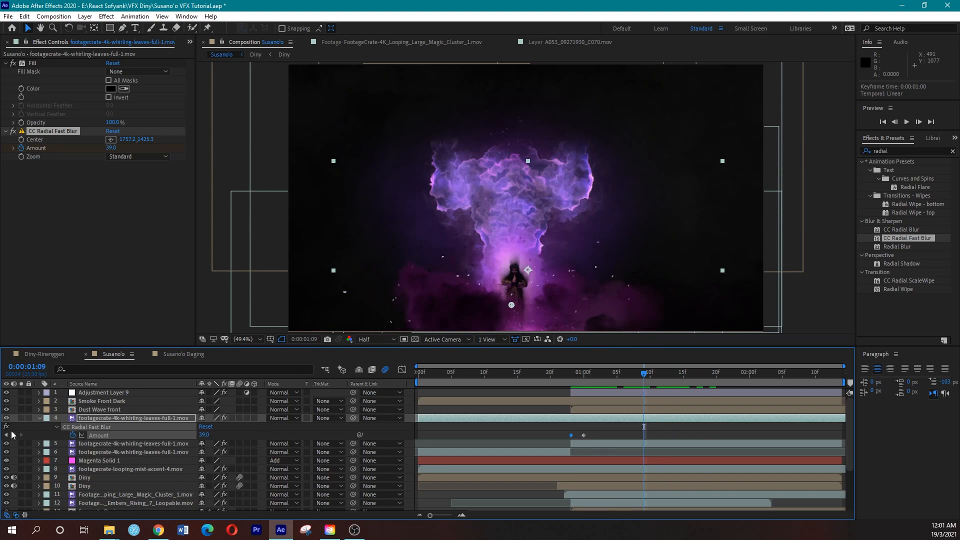
pyautogui.moveTo(653, 378); pyautogui.dragTo(704, 381)
pyautogui.moveTo(203, 435); pyautogui.dragTo(159, 429)
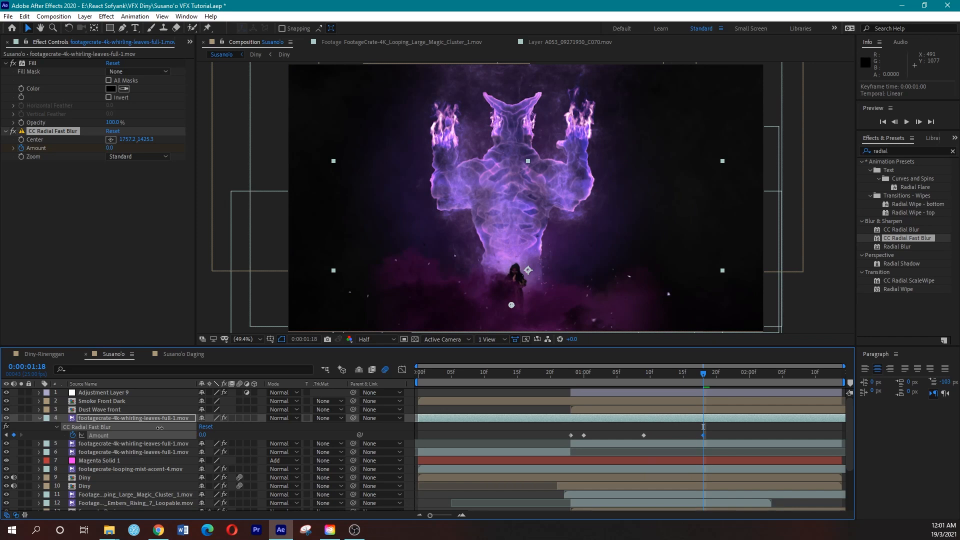
pyautogui.click(565, 374)
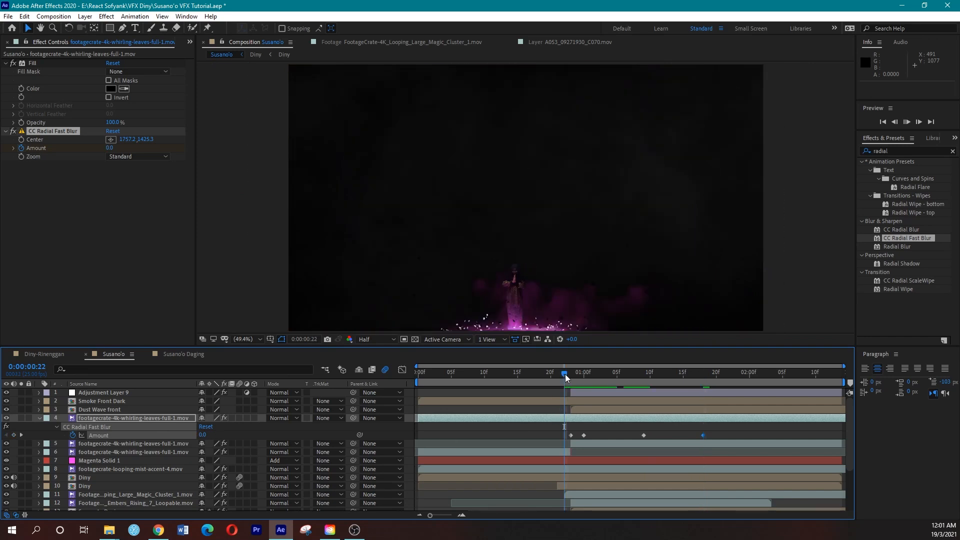
pyautogui.press('space')
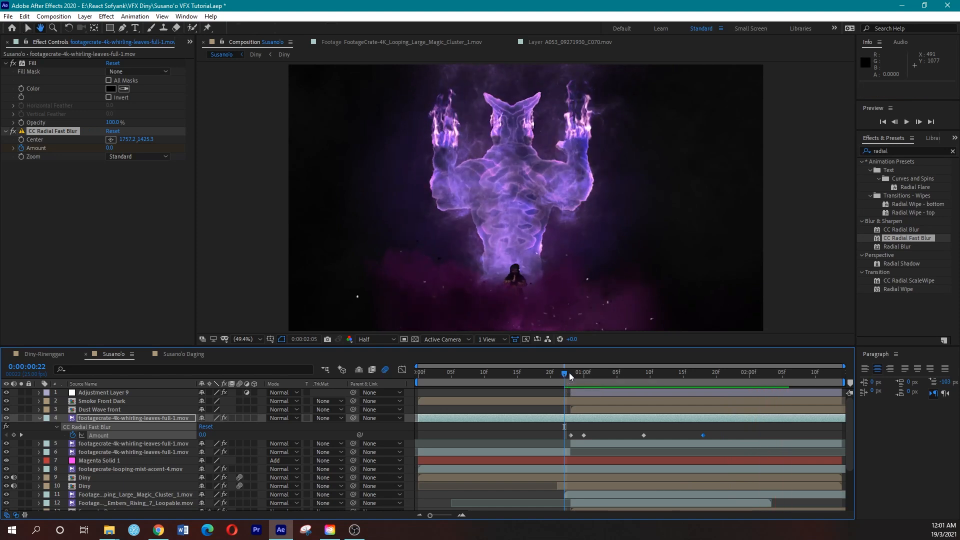
pyautogui.click(578, 375)
pyautogui.moveTo(582, 375); pyautogui.dragTo(418, 374)
pyautogui.press('v')
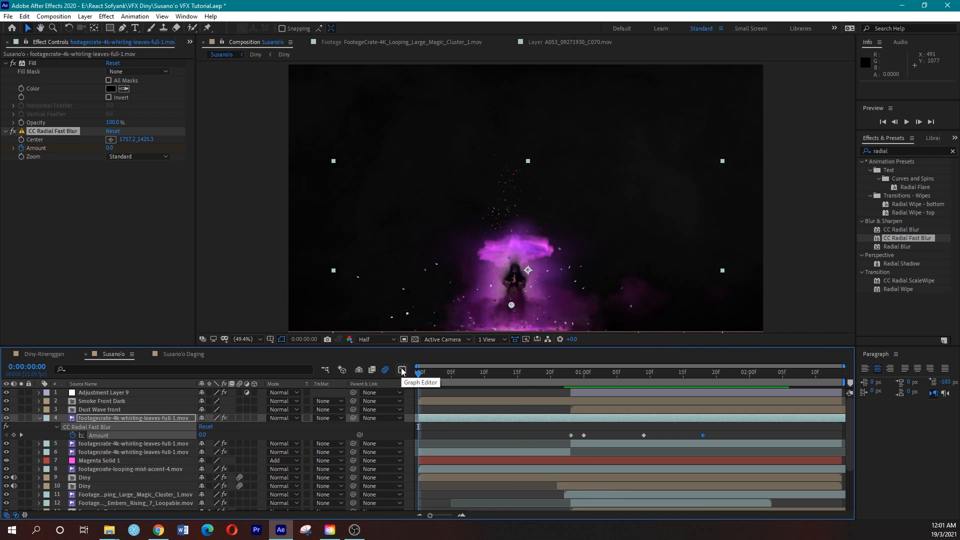
pyautogui.press('space')
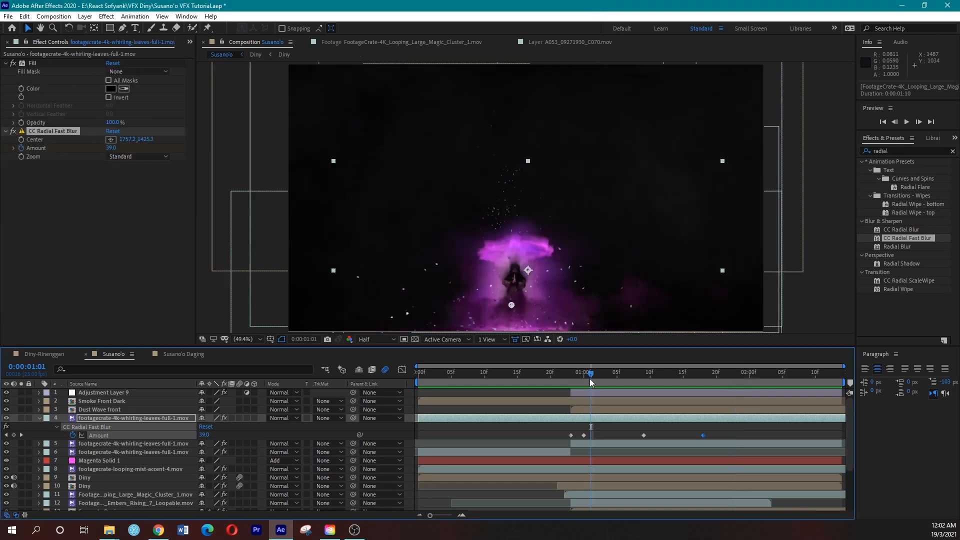
pyautogui.moveTo(589, 379); pyautogui.dragTo(619, 377)
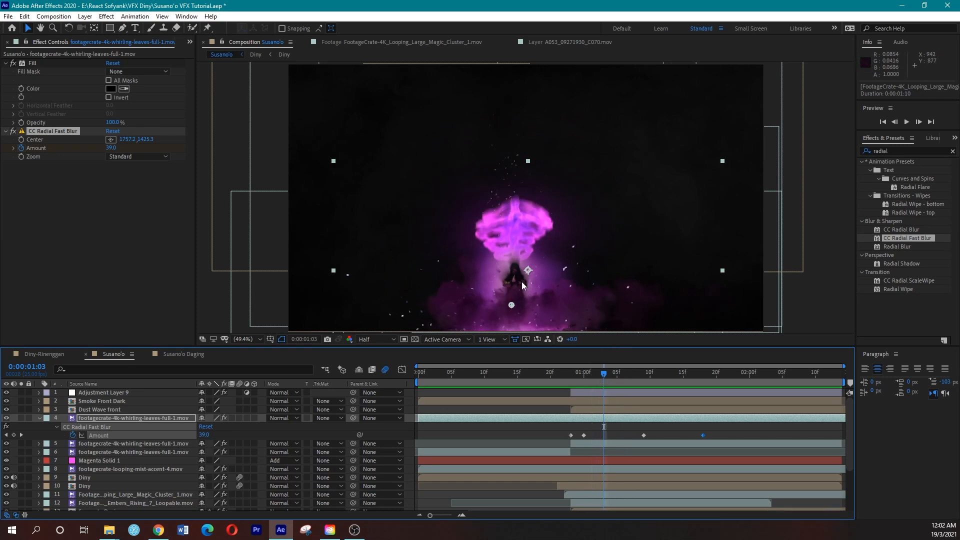
pyautogui.click(39, 418)
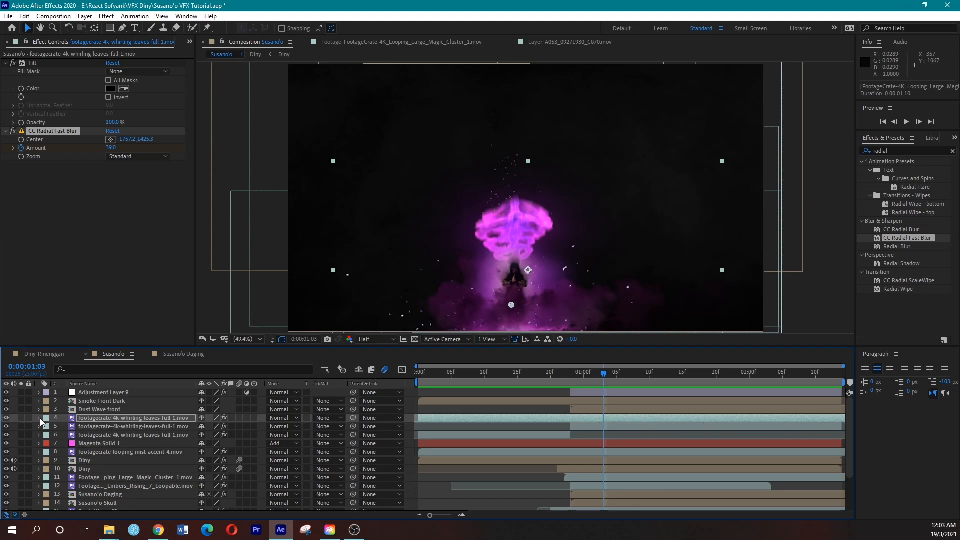
# Create an adjustment layer directly above the two figure layers and trim its start to 0:00:00:17
pyautogui.click(61, 418)
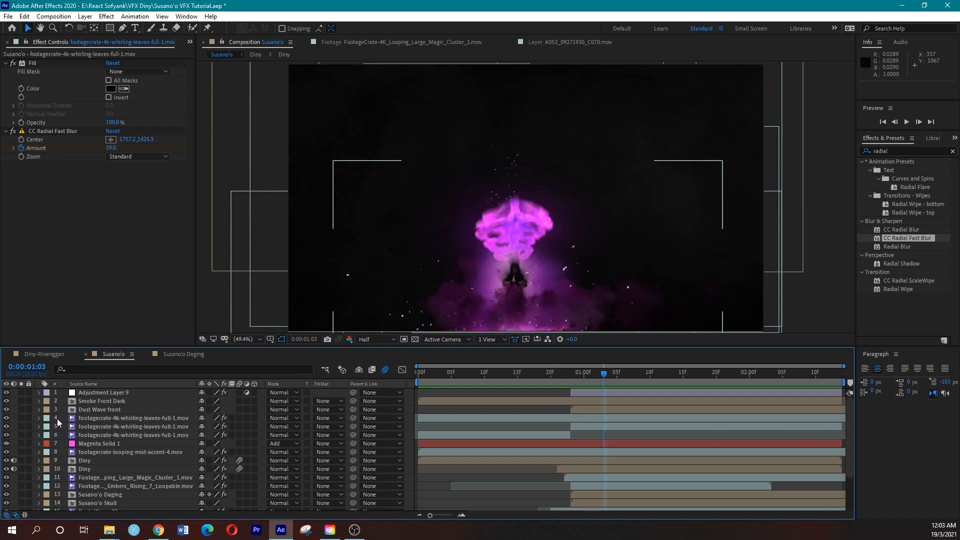
pyautogui.hotkey('ctrl', 'alt', 'y')
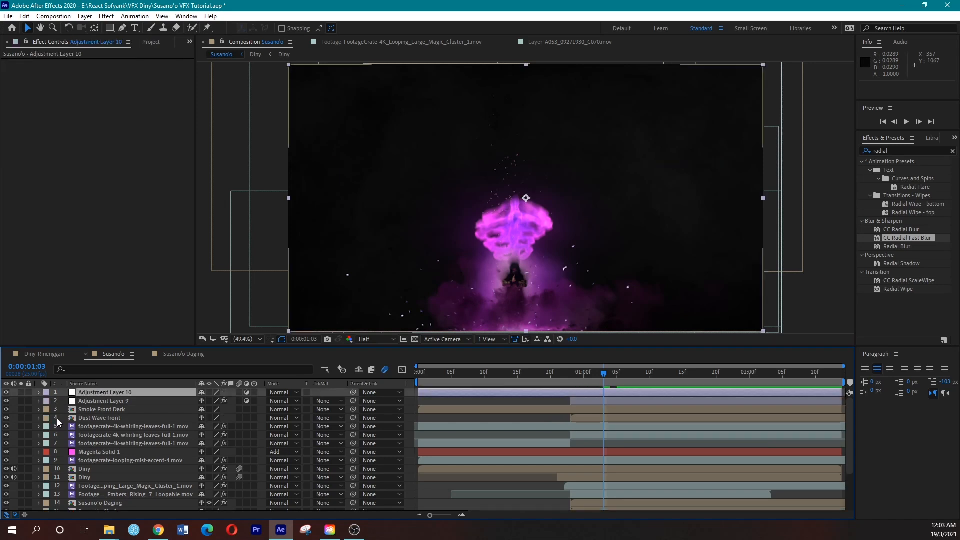
pyautogui.moveTo(106, 392); pyautogui.dragTo(118, 466)
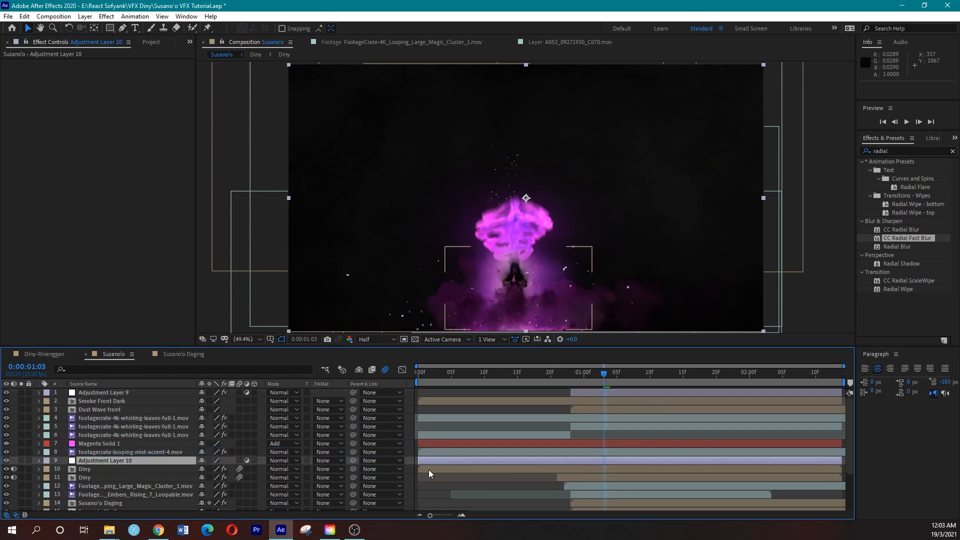
pyautogui.moveTo(420, 460); pyautogui.dragTo(530, 461)
# Apply the Curves effect to the new adjustment layer, with the playhead at 0:00:01:12
pyautogui.moveTo(576, 382); pyautogui.dragTo(666, 394)
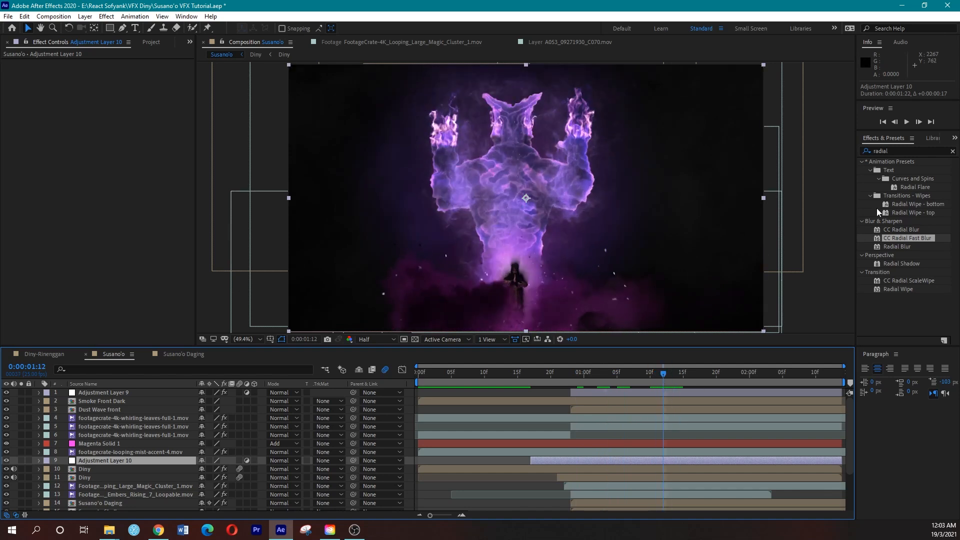
pyautogui.click(900, 151)
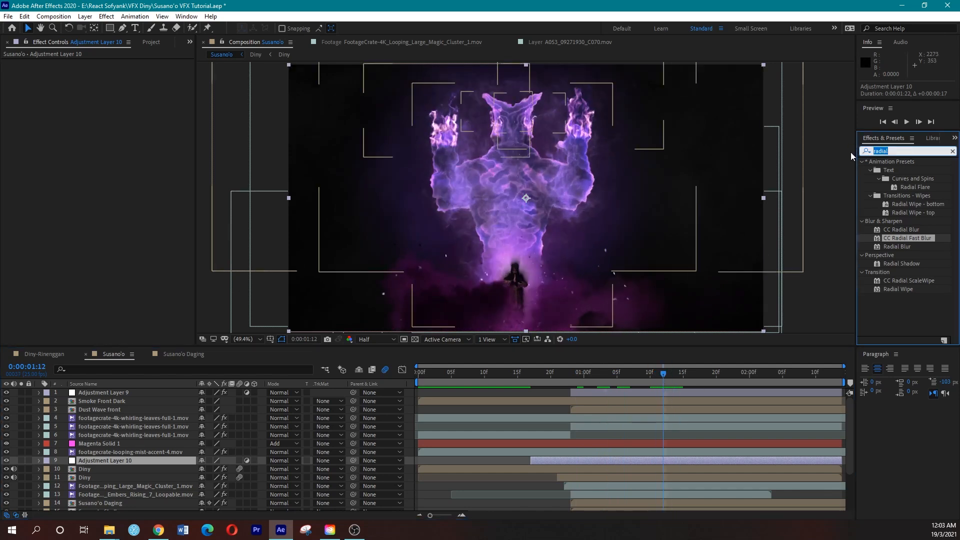
pyautogui.write('curv')
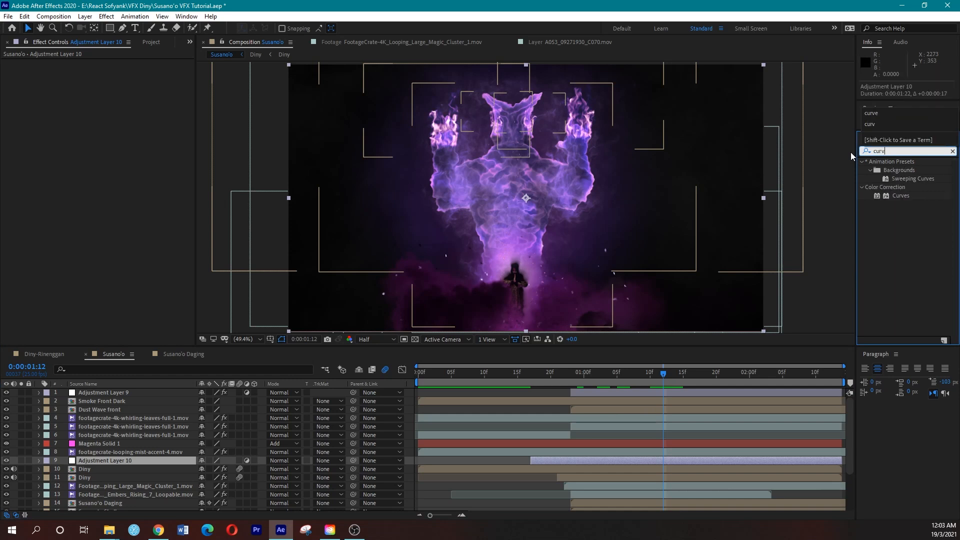
pyautogui.moveTo(901, 195); pyautogui.dragTo(615, 459)
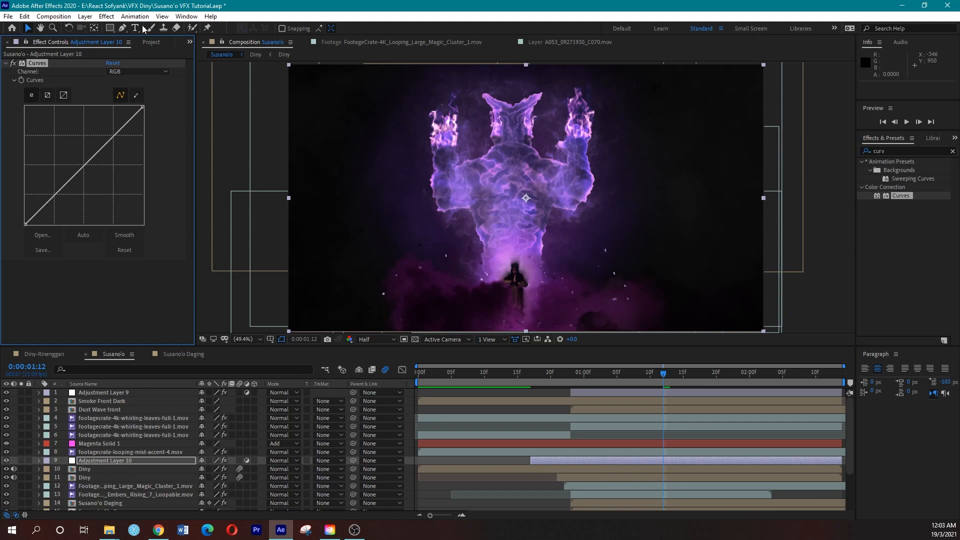
# Draw a closed Pen mask on the adjustment layer around the figure's face, torso and robe down to the ground
pyautogui.click(95, 462)
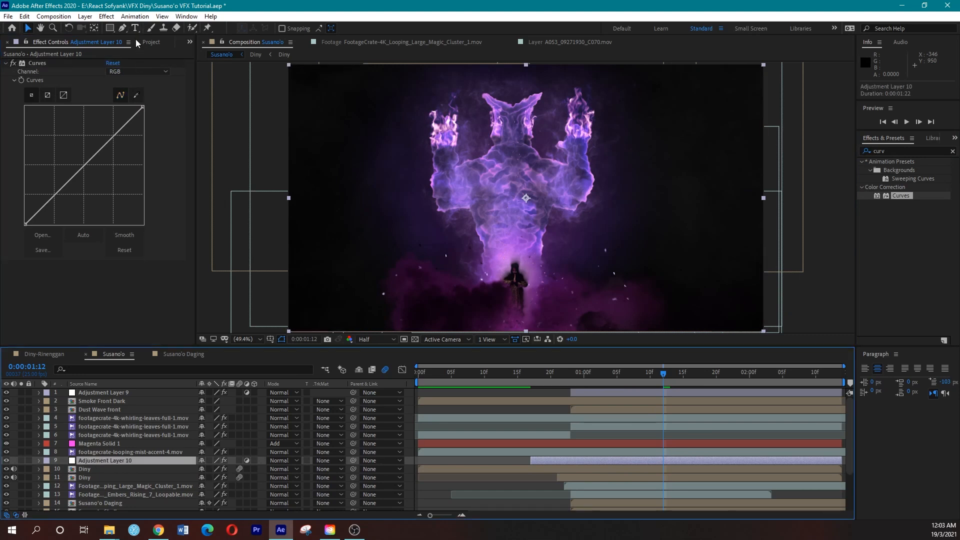
pyautogui.click(123, 28)
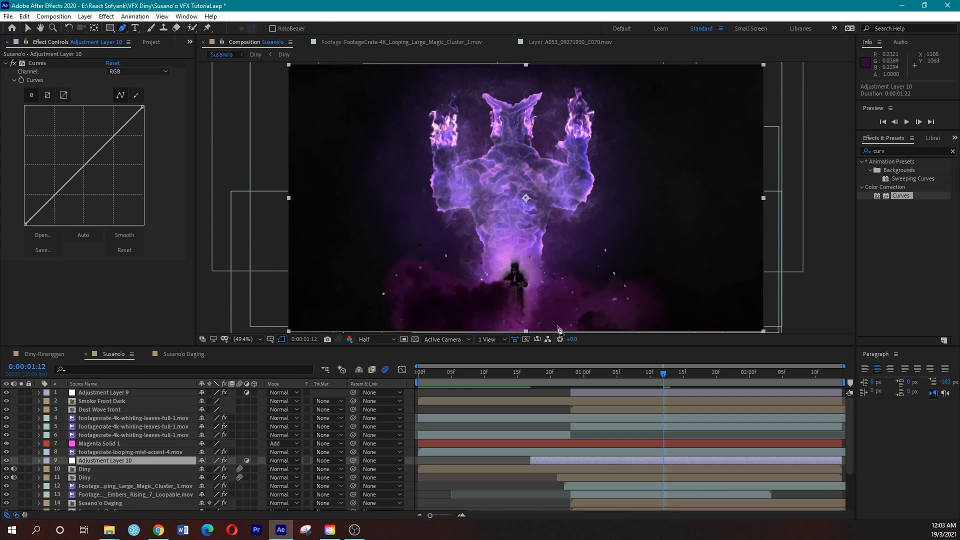
pyautogui.scroll(2, 526, 314)
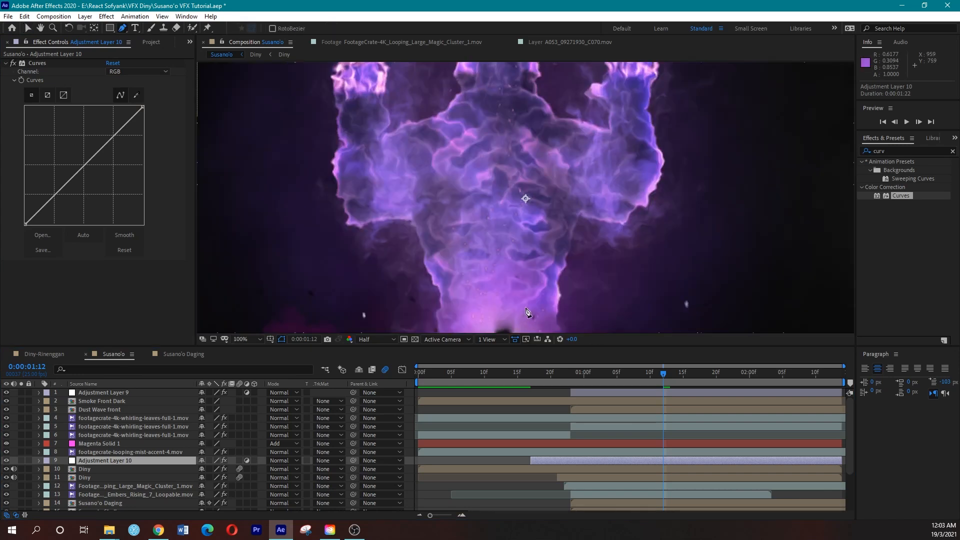
pyautogui.scroll(-5, 538, 310)
pyautogui.click(547, 309)
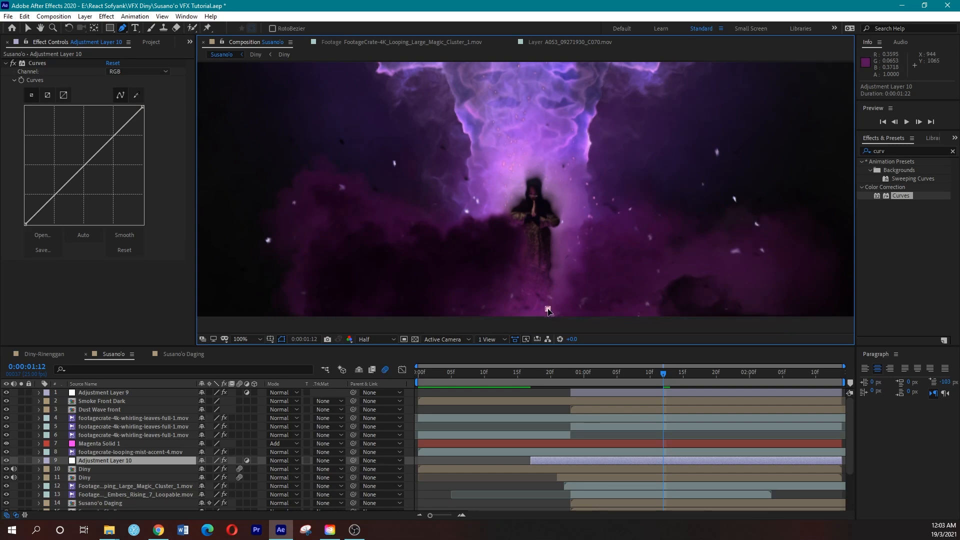
pyautogui.click(547, 282)
pyautogui.click(548, 239)
pyautogui.click(548, 228)
pyautogui.click(548, 215)
pyautogui.click(540, 201)
pyautogui.click(538, 182)
pyautogui.click(530, 186)
pyautogui.click(526, 202)
pyautogui.click(510, 215)
pyautogui.click(508, 301)
pyautogui.click(520, 312)
pyautogui.click(548, 308)
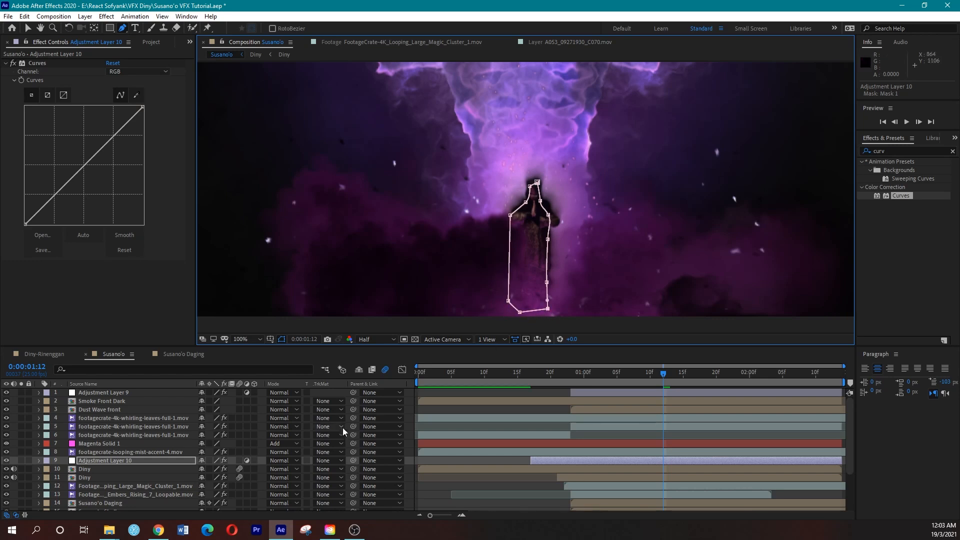
# Brighten the masked figure by raising the RGB curve to about three-quarters output at one-quarter input, and hide the mask outline
pyautogui.click(104, 463)
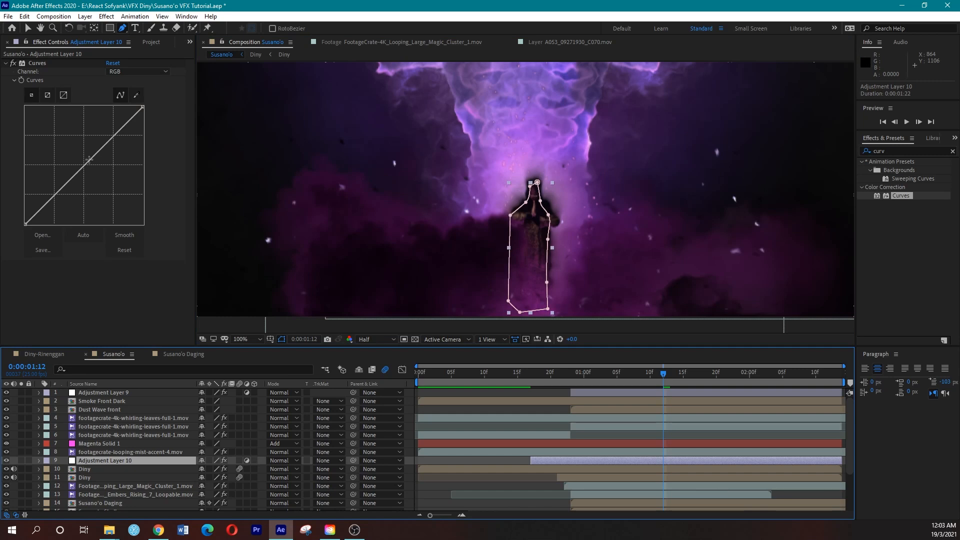
pyautogui.moveTo(84, 163); pyautogui.dragTo(56, 135)
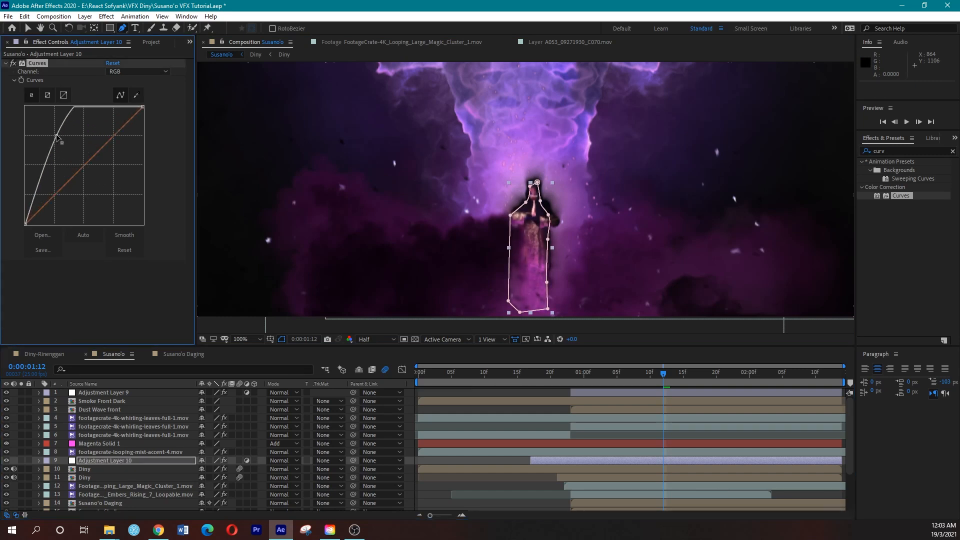
pyautogui.click(282, 340)
# Feather the adjustment layer's figure mask by 29 pixels
pyautogui.click(145, 464)
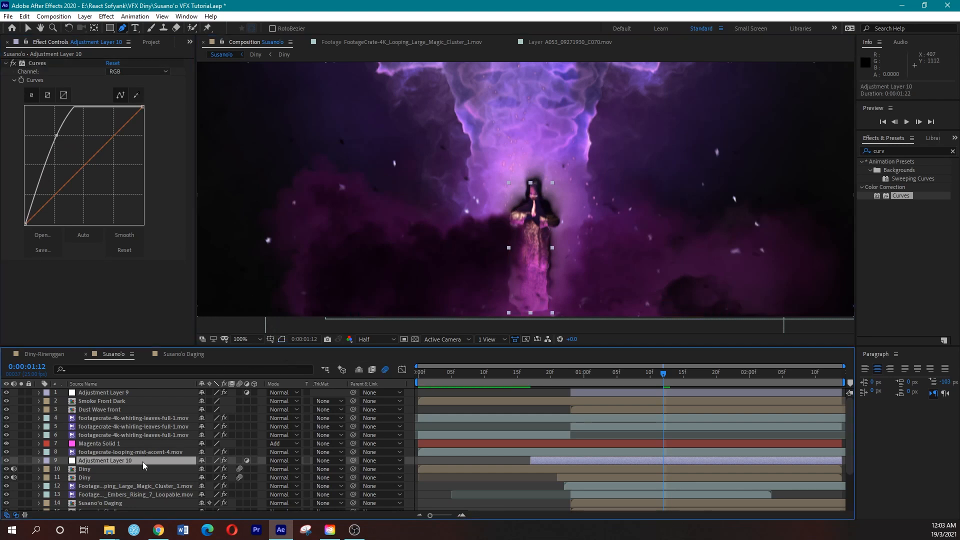
pyautogui.press('f')
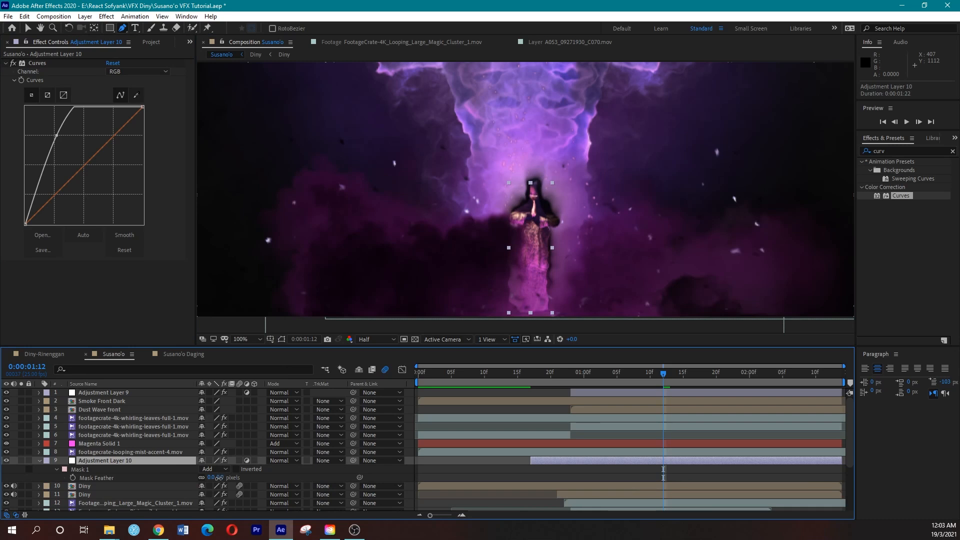
pyautogui.moveTo(219, 479); pyautogui.dragTo(232, 473)
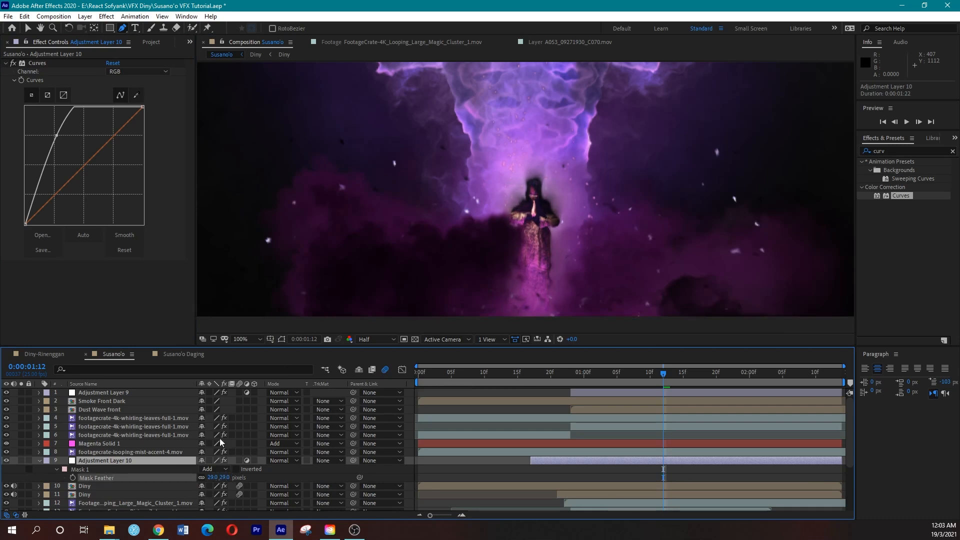
# Steepen the RGB curve on Adjustment Layer 10 a little more and pull the red curve's midpoint slightly below the diagonal
pyautogui.moveTo(58, 135); pyautogui.dragTo(53, 129)
pyautogui.click(123, 74)
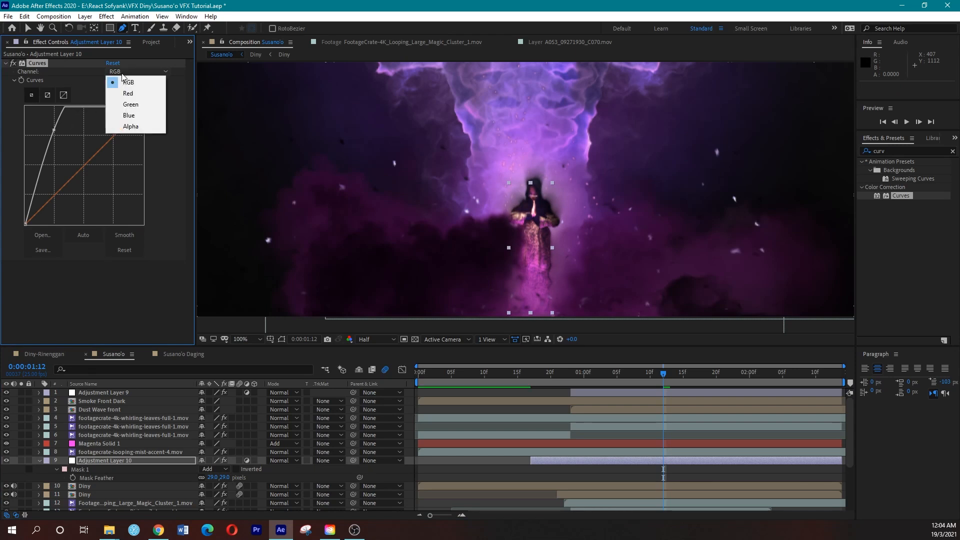
pyautogui.click(128, 93)
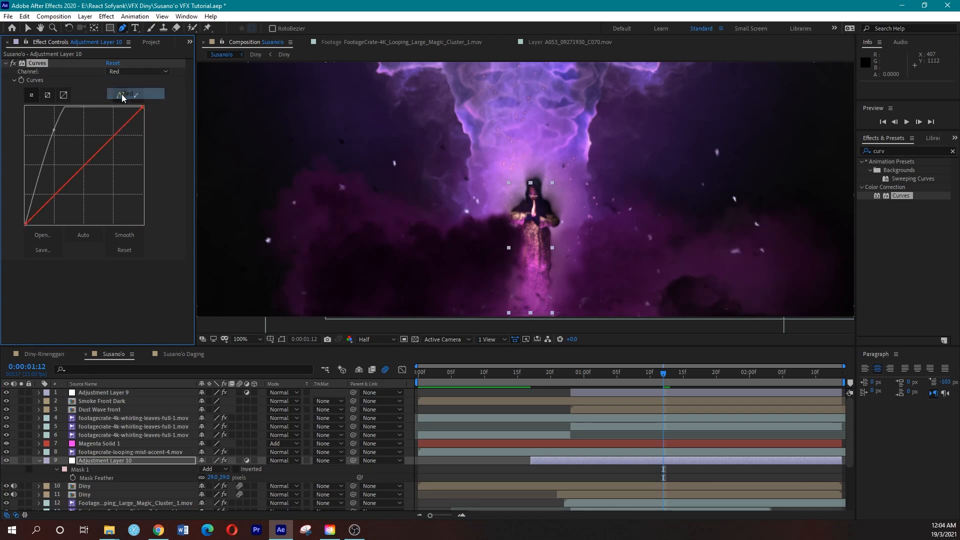
pyautogui.moveTo(84, 168); pyautogui.dragTo(78, 159)
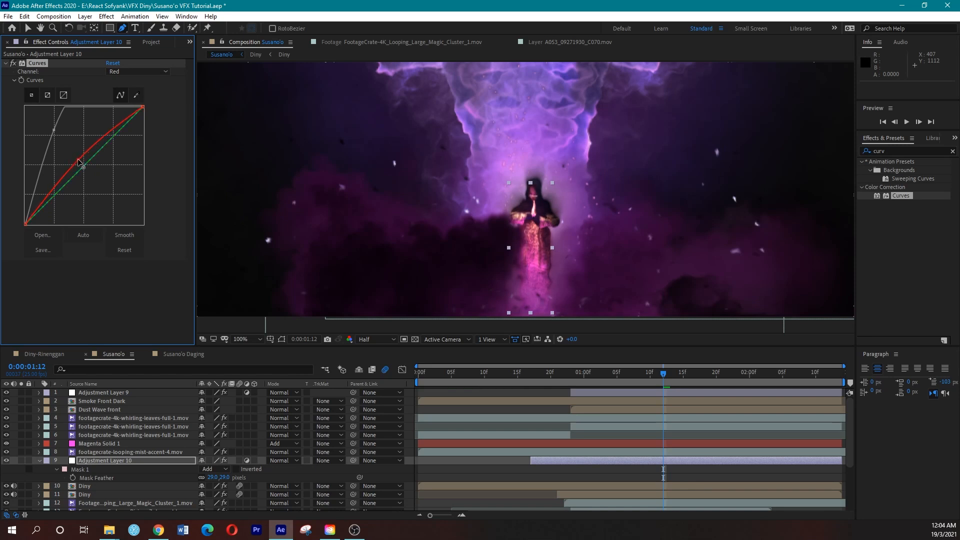
pyautogui.click(112, 74)
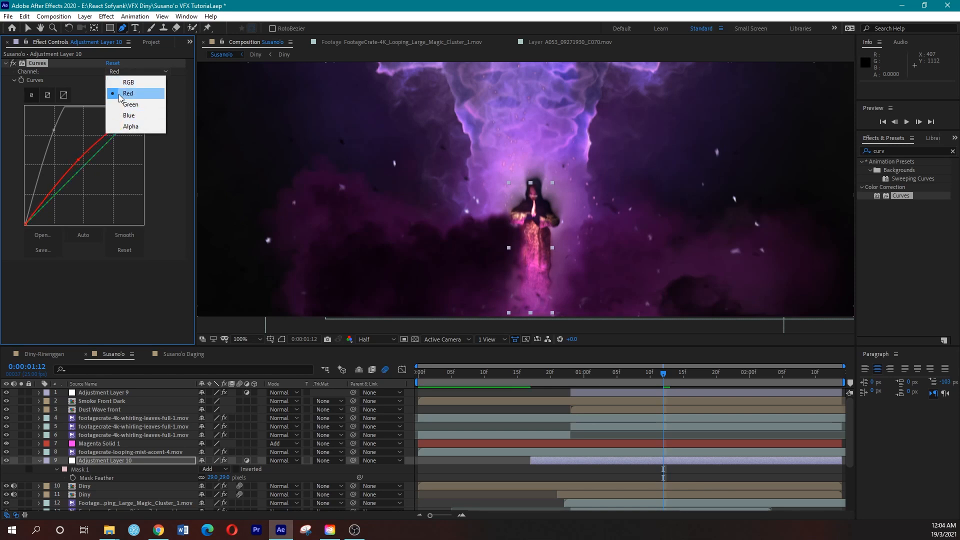
pyautogui.click(121, 94)
pyautogui.moveTo(74, 159)
pyautogui.mouseDown()
pyautogui.moveTo(92, 175)
pyautogui.moveTo(89, 162)
pyautogui.mouseUp()
# Raise the blue curve slightly and pull the green curve's midtones well below the diagonal, giving the masked figure a magenta-purple tint
pyautogui.click(136, 73)
pyautogui.click(129, 116)
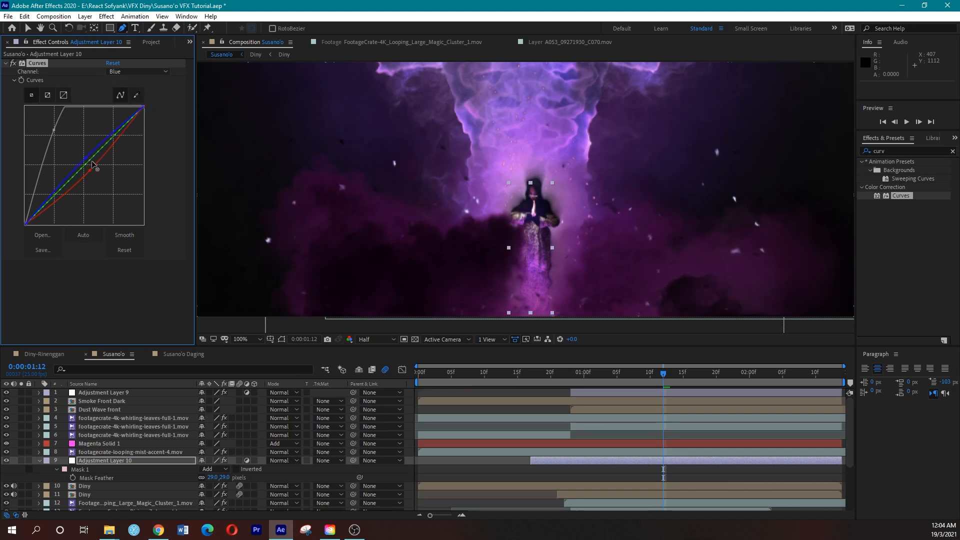
pyautogui.click(135, 72)
pyautogui.click(129, 103)
pyautogui.moveTo(90, 154); pyautogui.dragTo(102, 172)
pyautogui.click(243, 340)
pyautogui.click(257, 173)
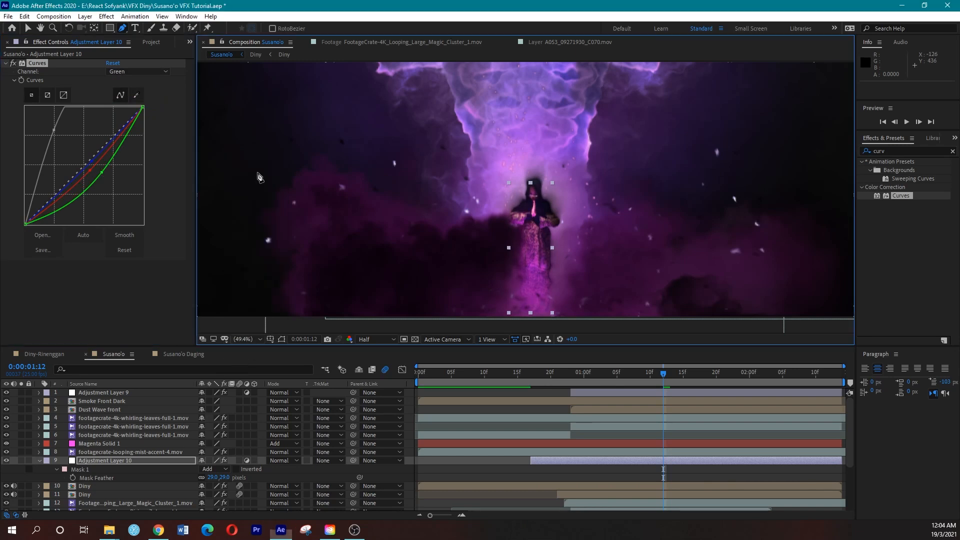
# Keyframe Adjustment Layer 10's Opacity from 0% at 0:00:00:23 to 100% at 0:00:01:06
pyautogui.click(578, 462)
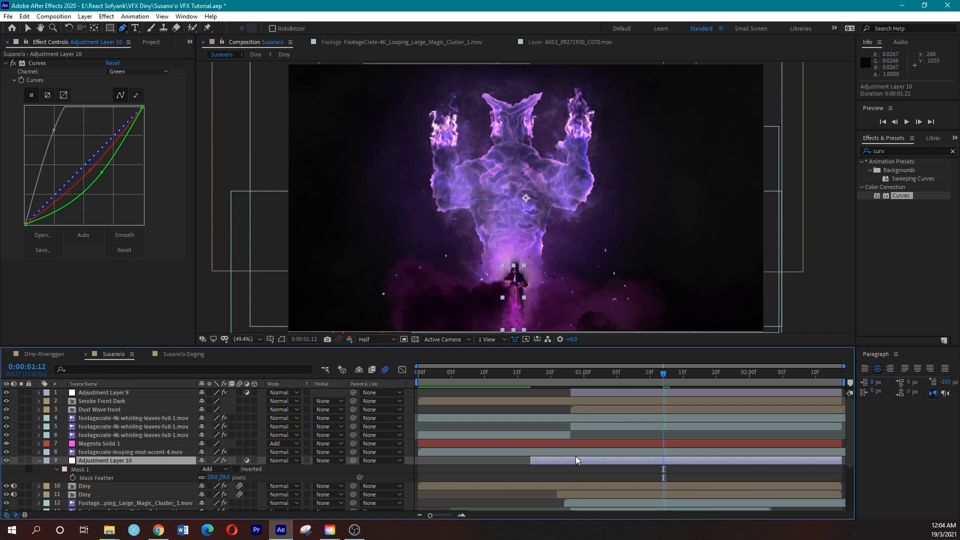
pyautogui.press('t')
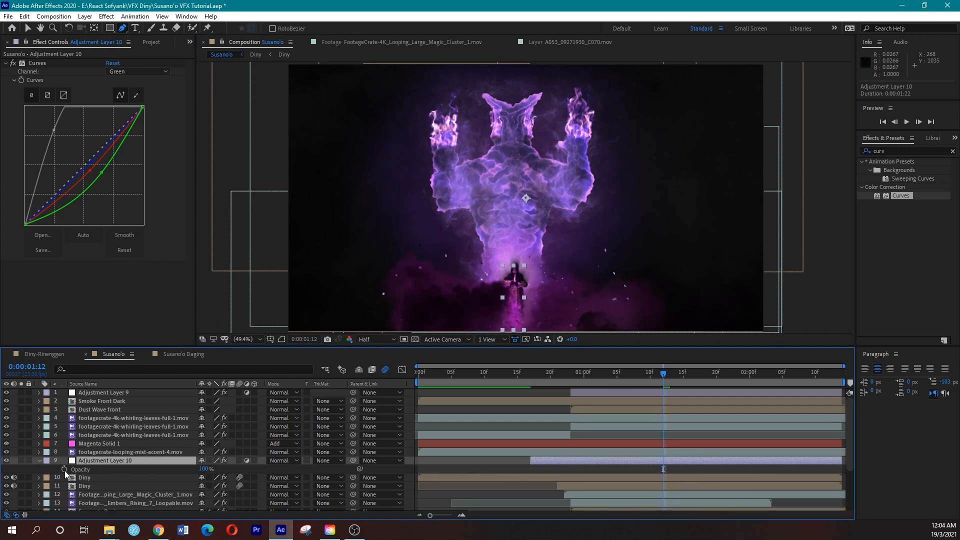
pyautogui.click(64, 470)
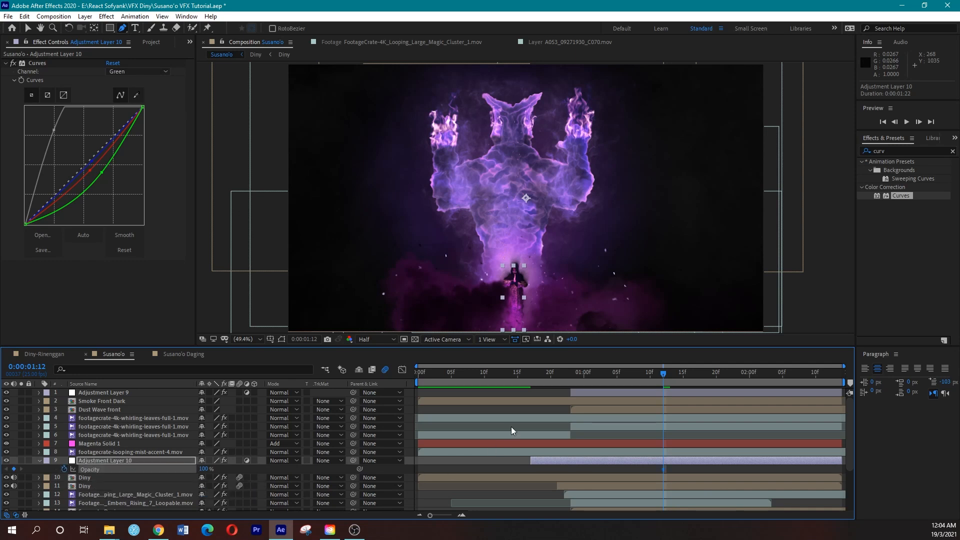
pyautogui.moveTo(569, 378); pyautogui.dragTo(626, 382)
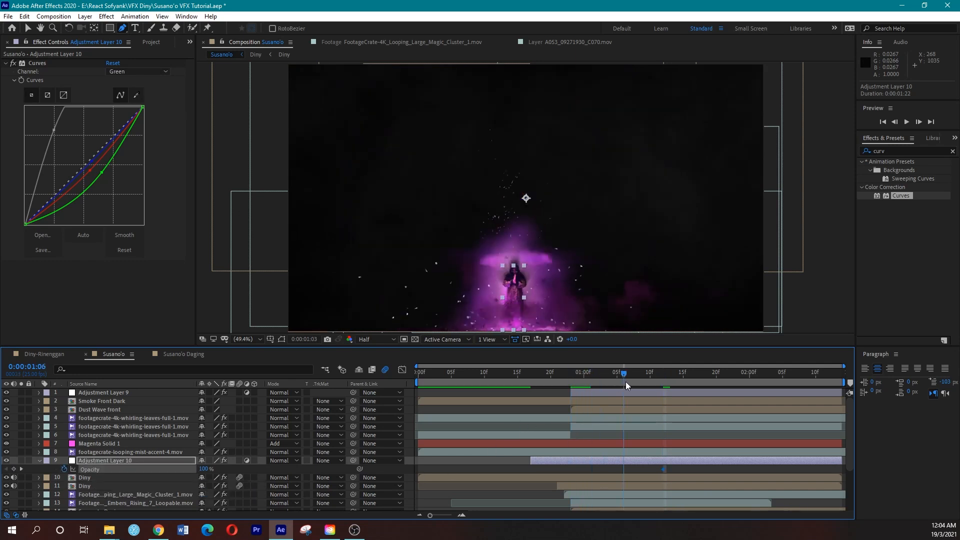
pyautogui.moveTo(668, 469); pyautogui.dragTo(624, 470)
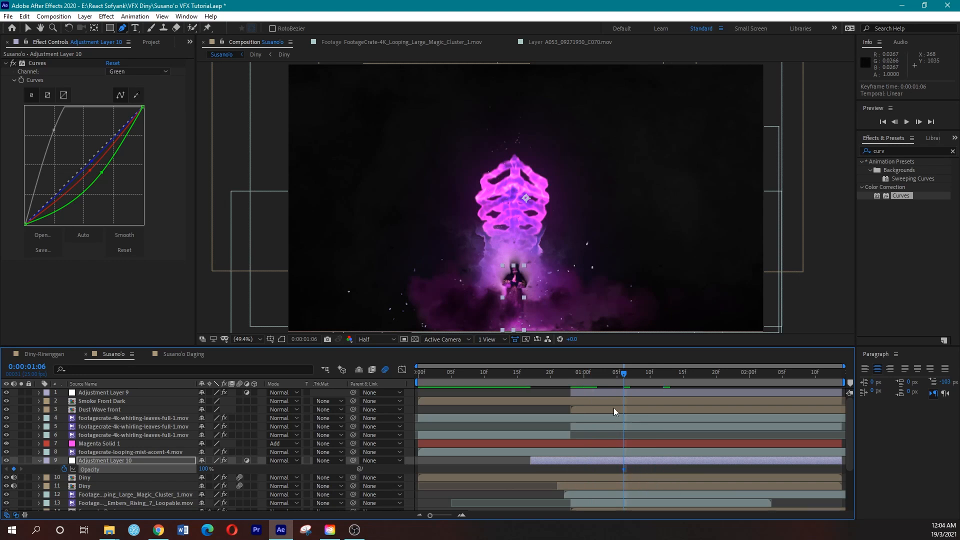
pyautogui.click(583, 374)
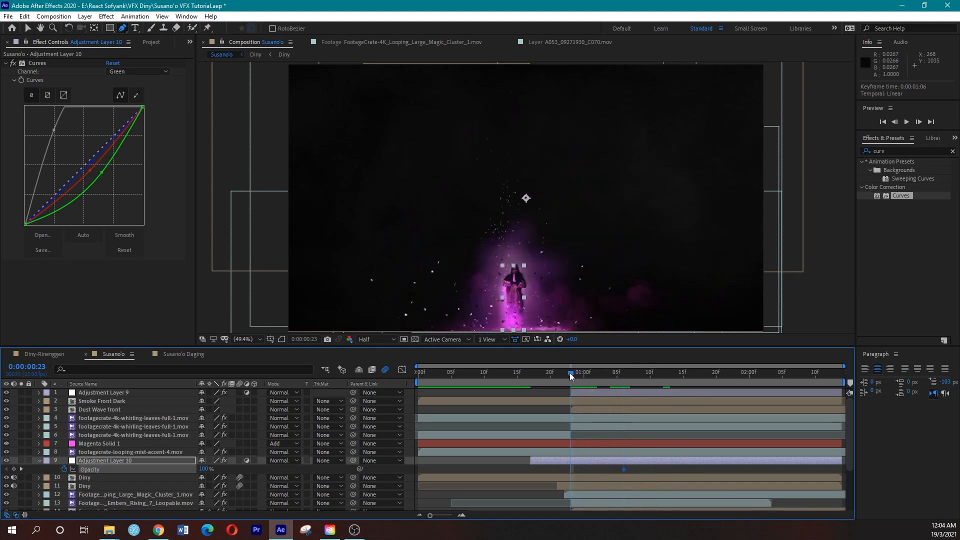
pyautogui.moveTo(203, 468); pyautogui.dragTo(175, 469)
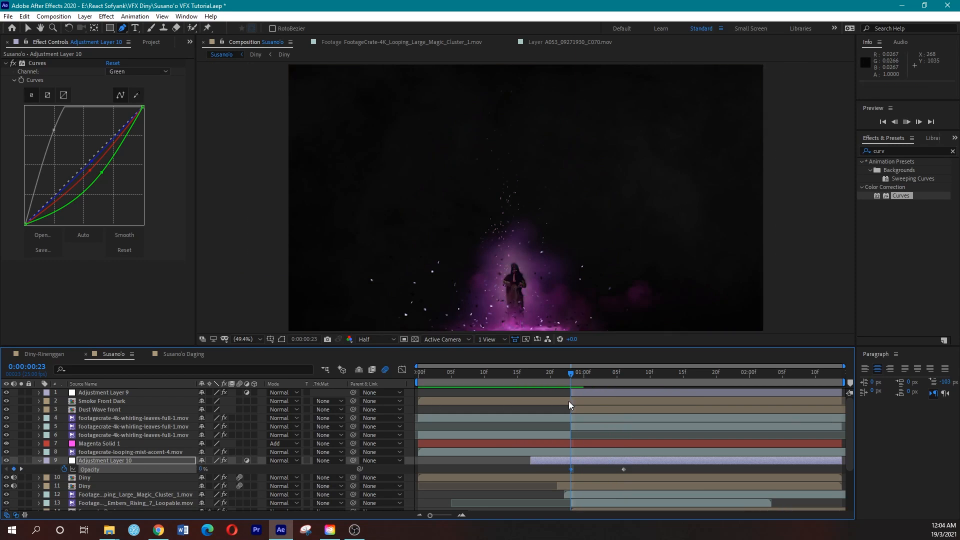
# Preview the fade-in and add an Opacity keyframe of 64% at 0:00:01:16 on Adjustment Layer 10
pyautogui.press('space')
pyautogui.press('space')
pyautogui.press('g')
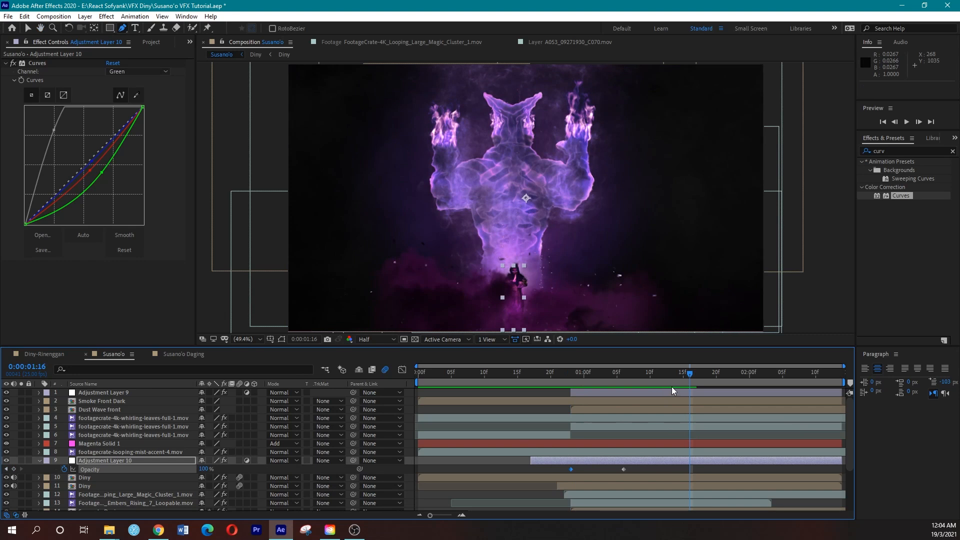
pyautogui.moveTo(204, 469); pyautogui.dragTo(192, 468)
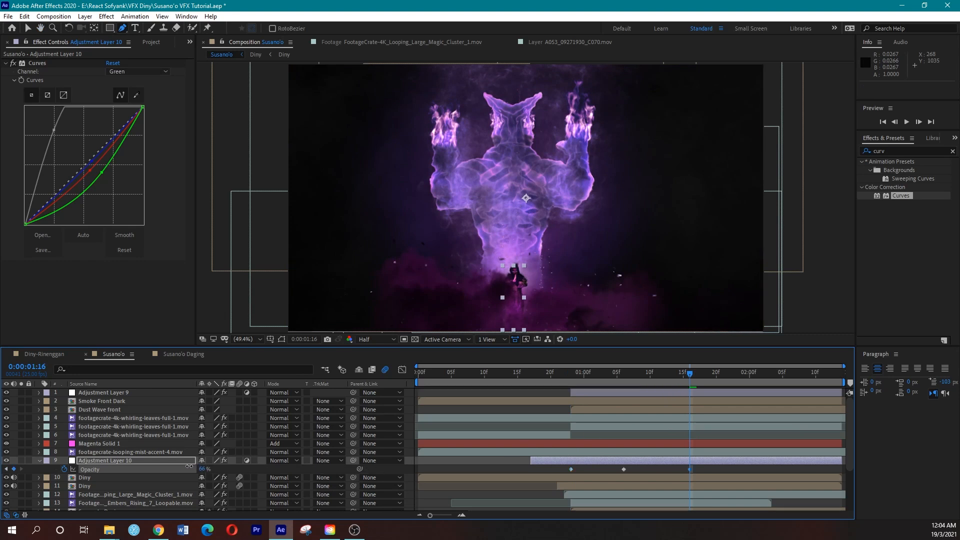
# Play back the composition from 0:00:00:09 to check the figure's brightening, and save the project
pyautogui.click(477, 373)
pyautogui.press('space')
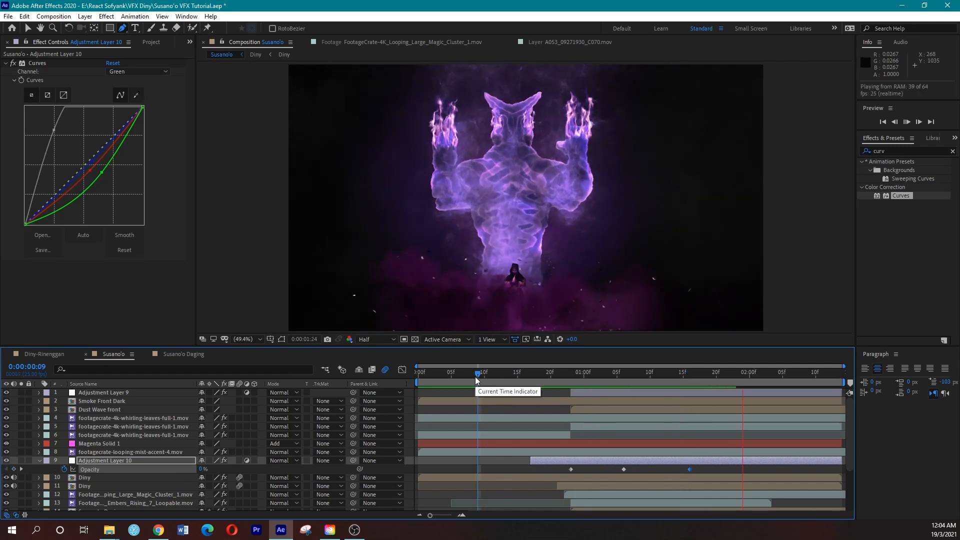
pyautogui.press('space')
pyautogui.press('space')
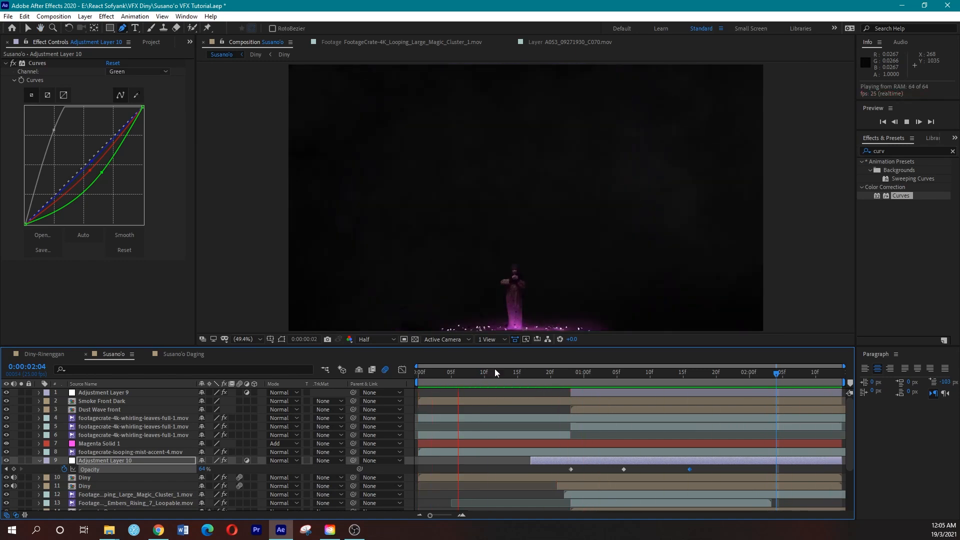
pyautogui.press('space')
pyautogui.press('space')
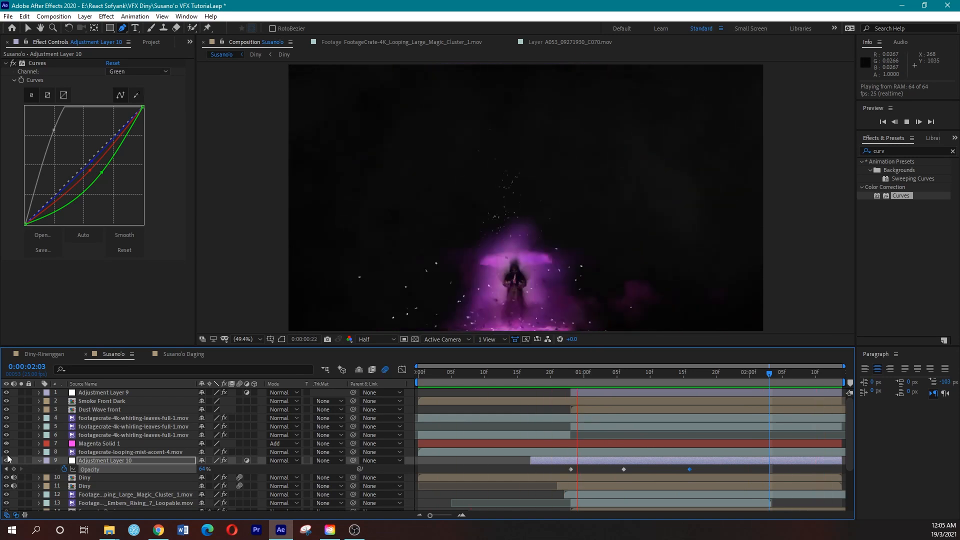
pyautogui.press('space')
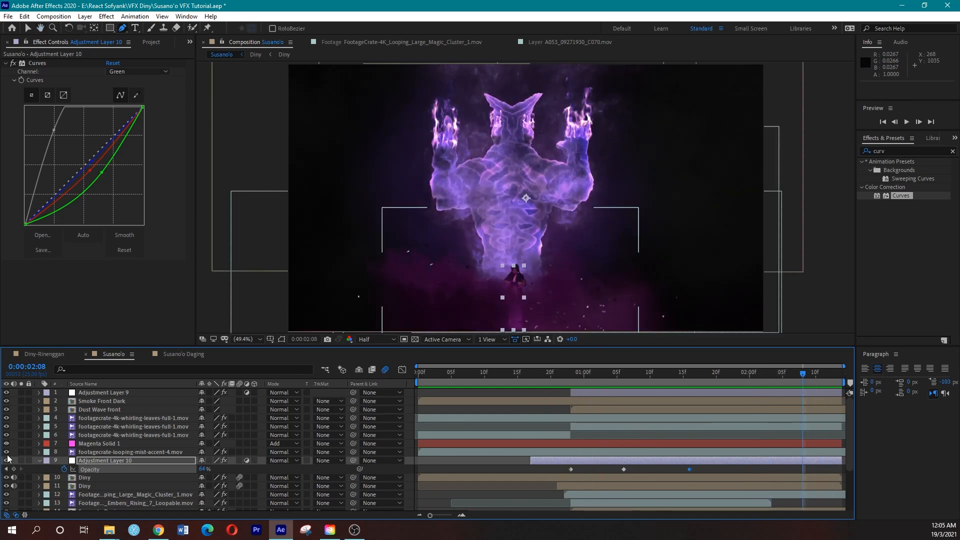
pyautogui.hotkey('ctrl', 's')
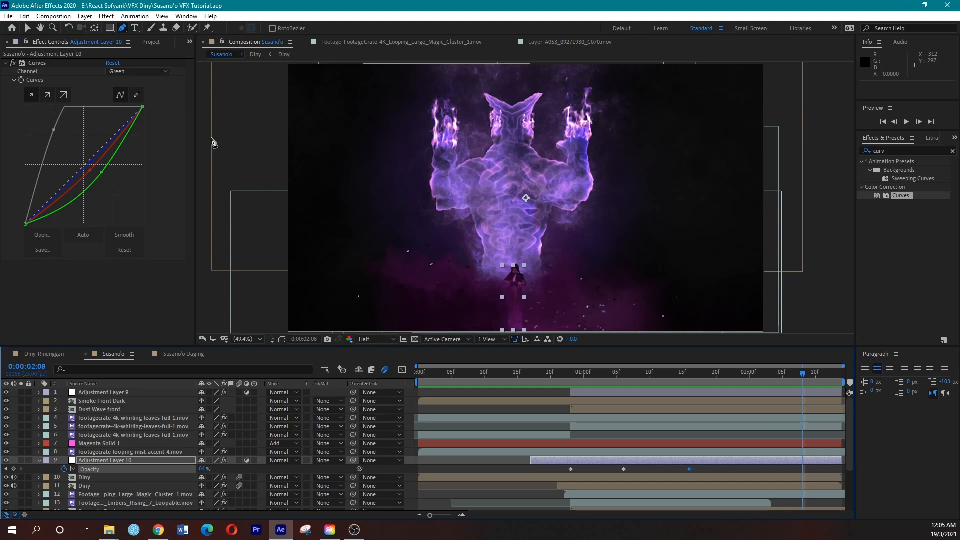
# Create a black 1920-pixel-wide solid named Flare above Adjustment Layer 9
pyautogui.click(82, 394)
pyautogui.hotkey('ctrl', 'y')
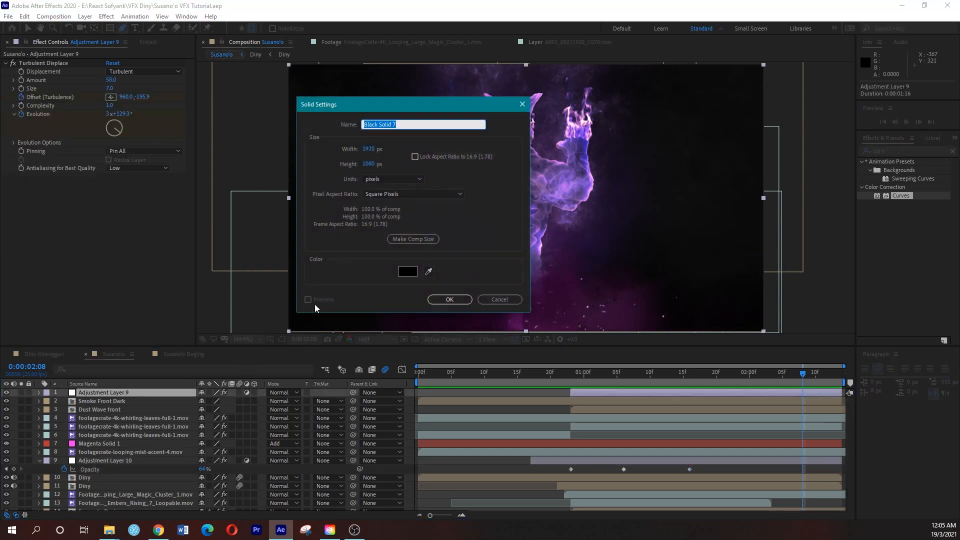
pyautogui.write('Flare')
pyautogui.click(443, 299)
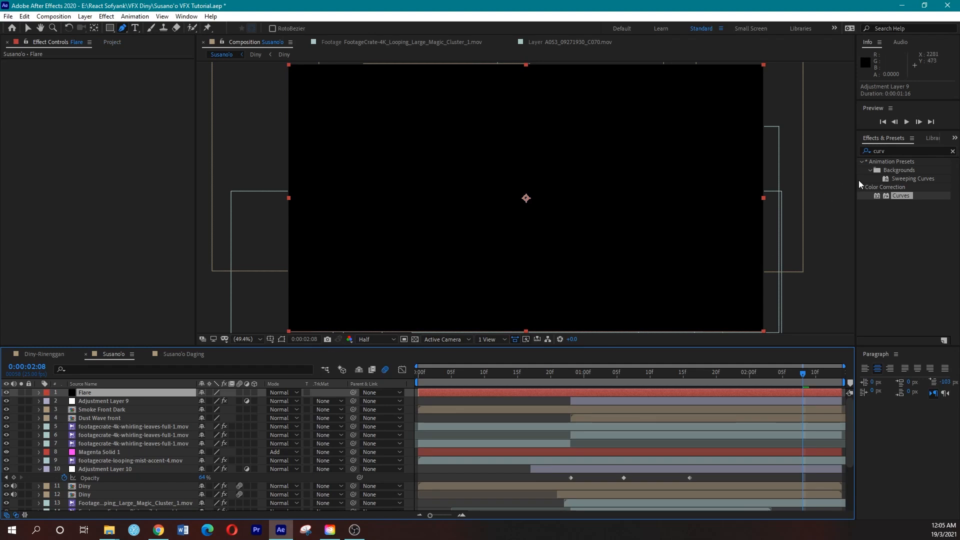
# Switch to Chrome and open the Optical Flares product page from Video Copilot's products
pyautogui.hotkey('ctrl', '5')
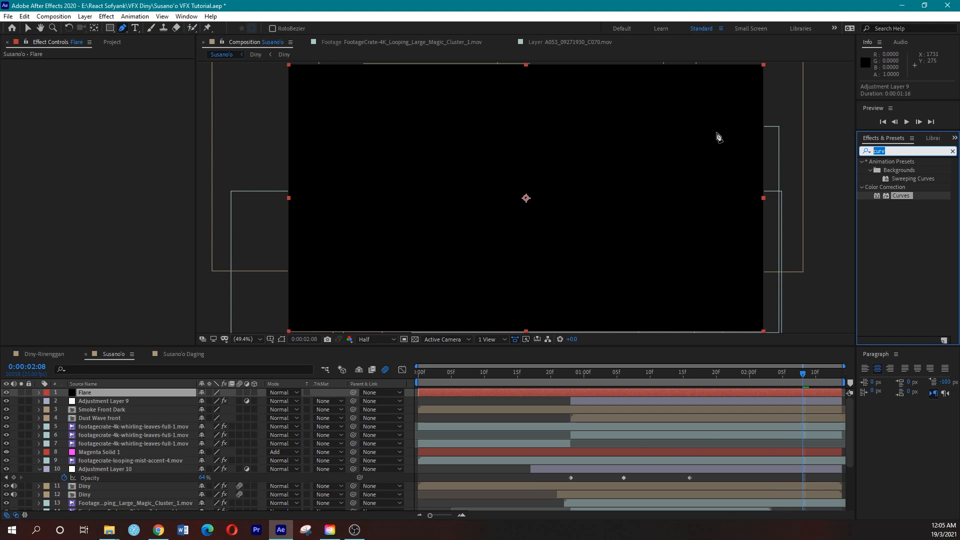
pyautogui.hotkey('alt', 'Tab')
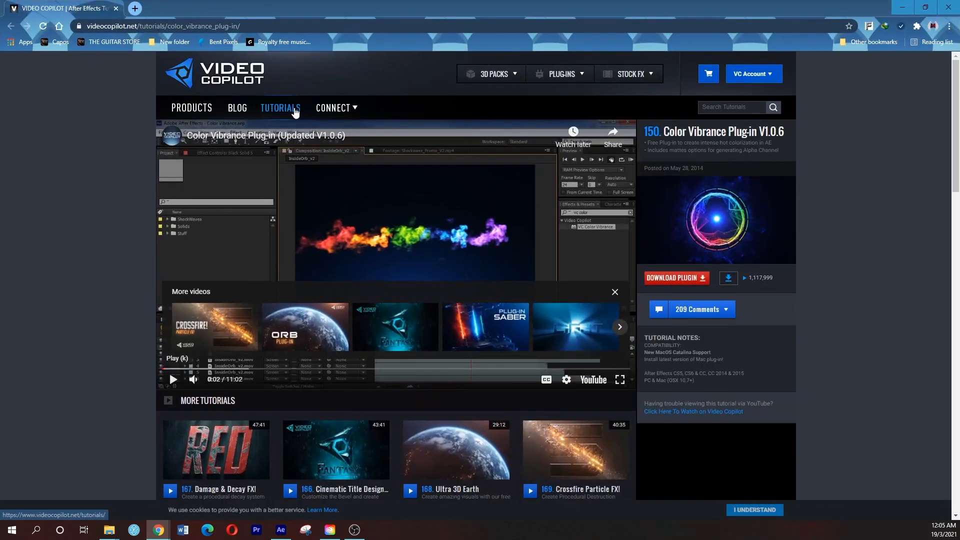
pyautogui.click(190, 110)
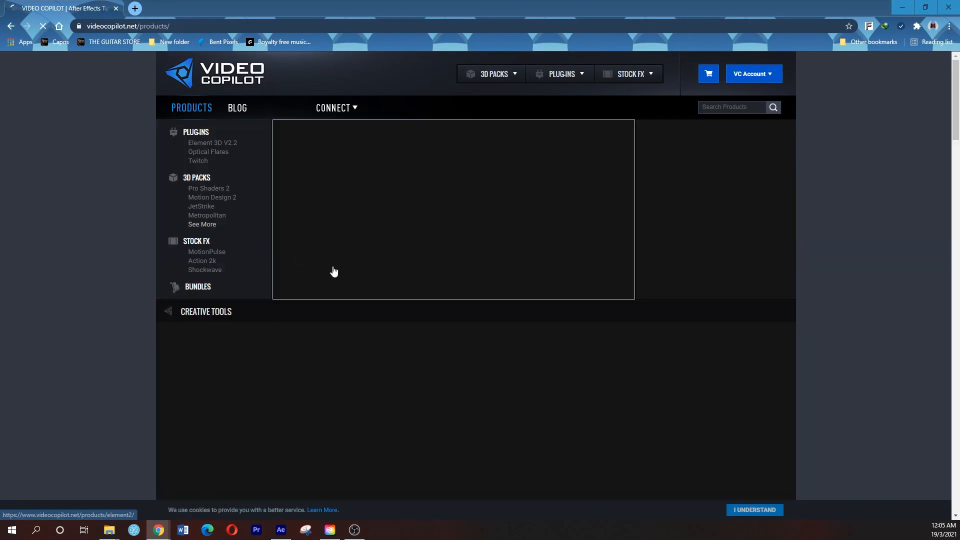
pyautogui.scroll(-3, 341, 275)
pyautogui.scroll(-4, 345, 290)
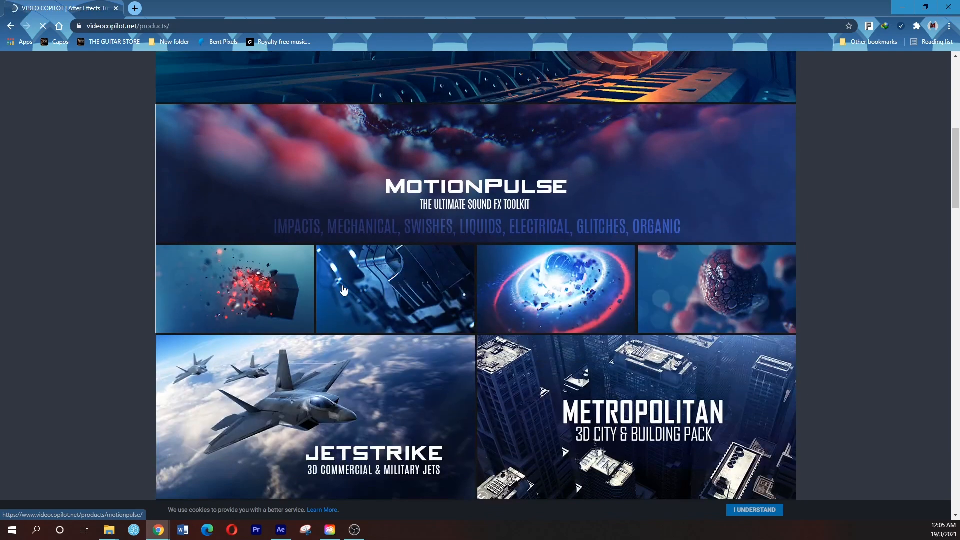
pyautogui.scroll(-9, 344, 290)
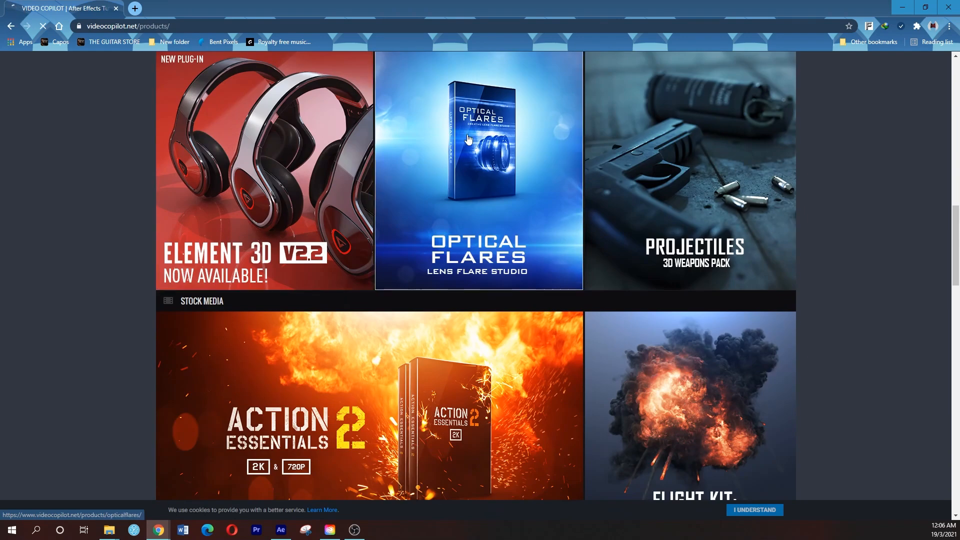
pyautogui.click(468, 139)
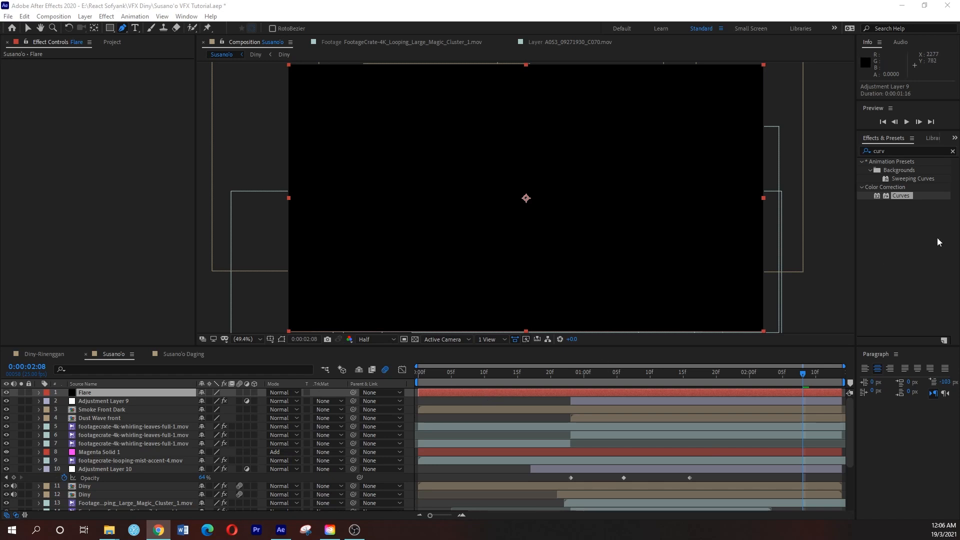
# Return to After Effects, search the effects for "flare" and apply Optical Flares to the Flare solid
pyautogui.click(899, 149)
pyautogui.write('f')
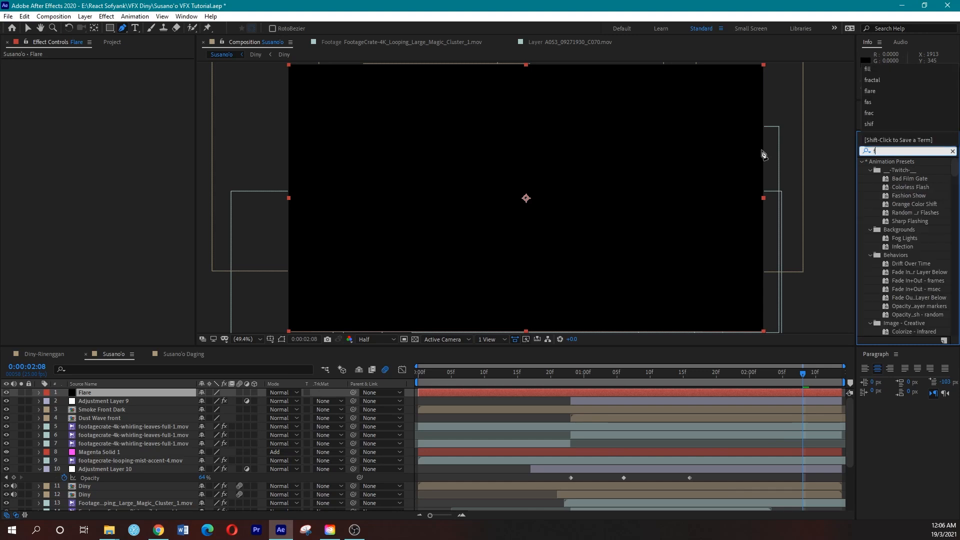
pyautogui.write('lare')
pyautogui.moveTo(901, 221); pyautogui.dragTo(624, 392)
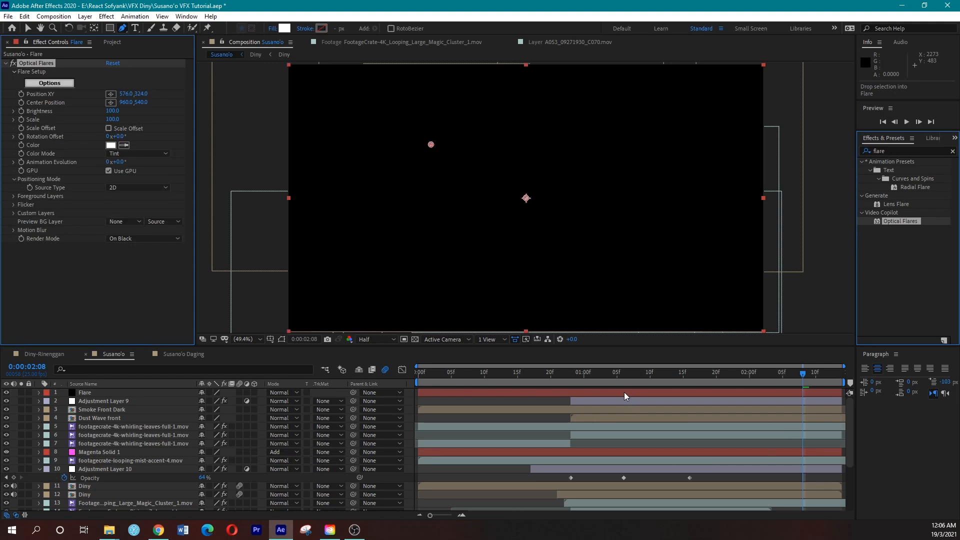
# Trim the start of the Flare layer to 0:00:00:23 and move the playhead to 0:00:01:04
pyautogui.press('v')
pyautogui.click(571, 378)
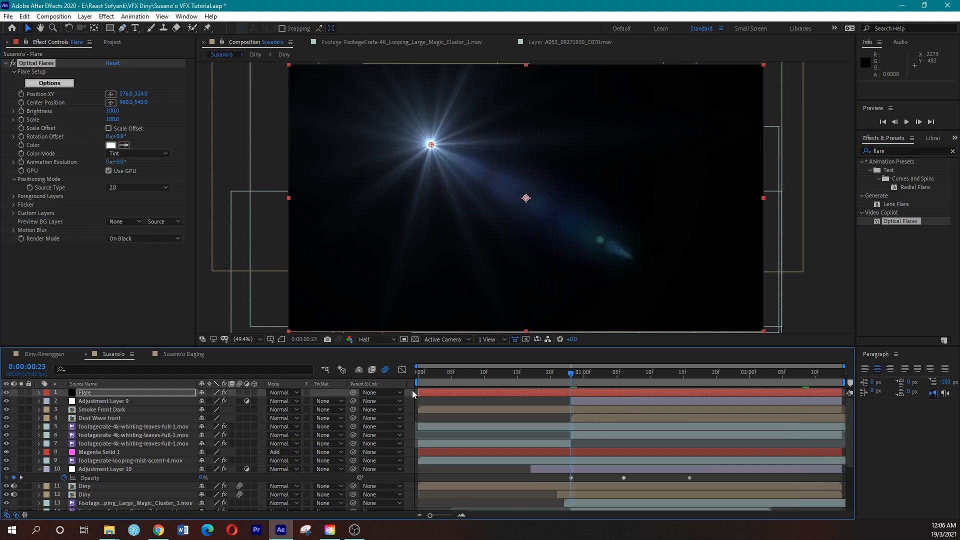
pyautogui.moveTo(418, 392); pyautogui.dragTo(610, 380)
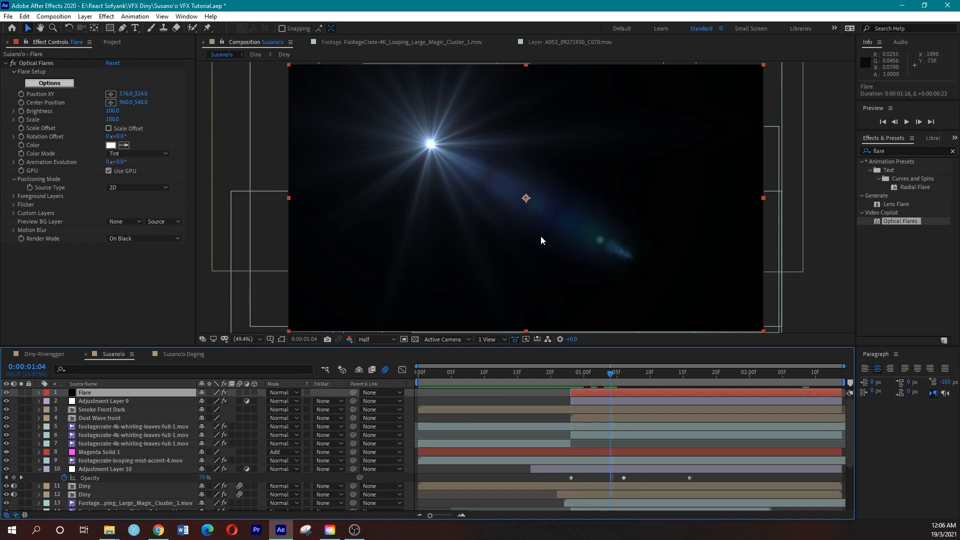
# Set the Flare layer's blending mode to Screen
pyautogui.click(294, 393)
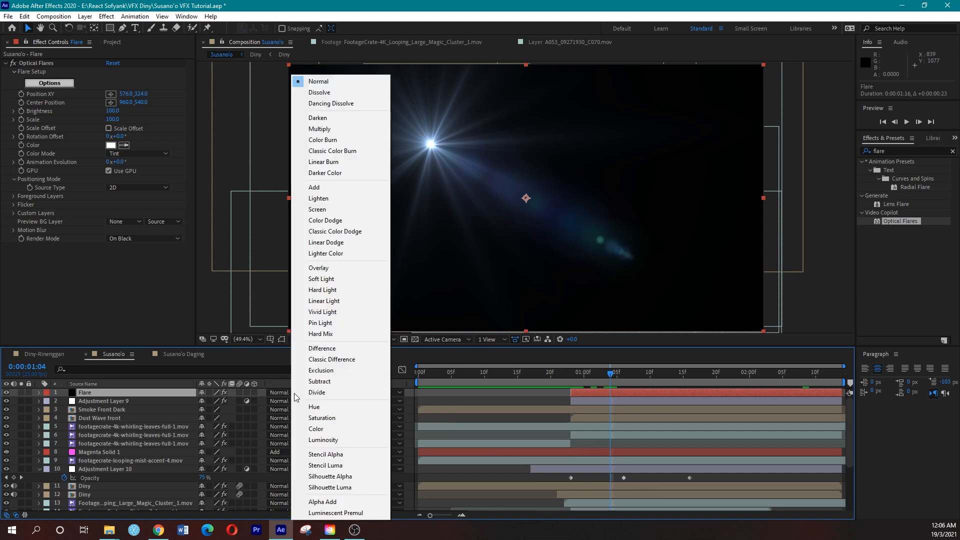
pyautogui.click(270, 391)
pyautogui.click(270, 391)
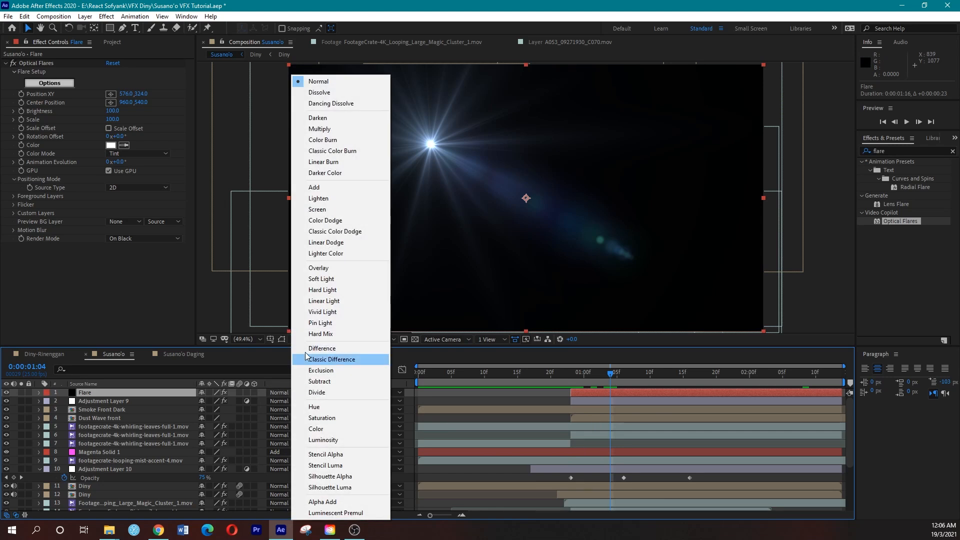
pyautogui.click(338, 212)
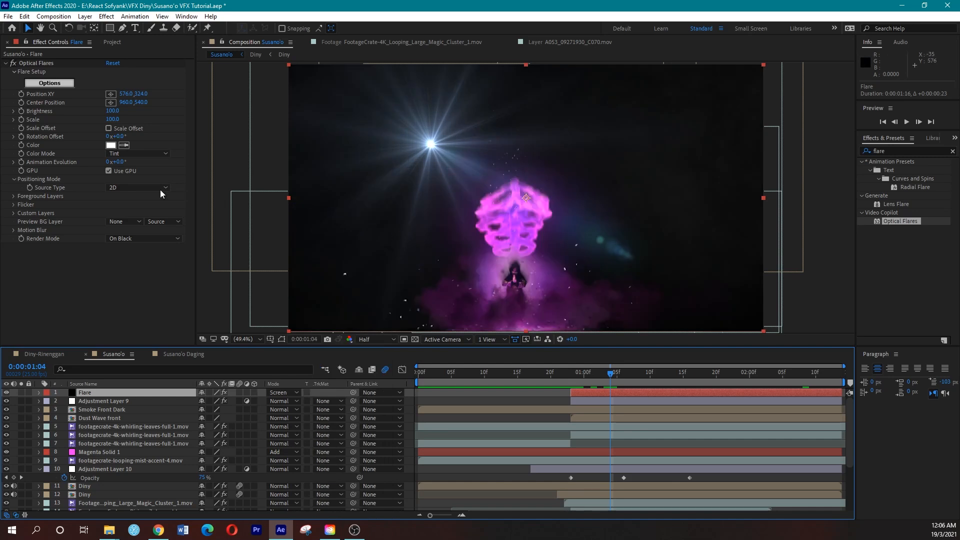
# Load the Green Spot Light preset from the Light presets into Optical Flares and place the flare above the frame at about 893.5, -112.9
pyautogui.click(64, 83)
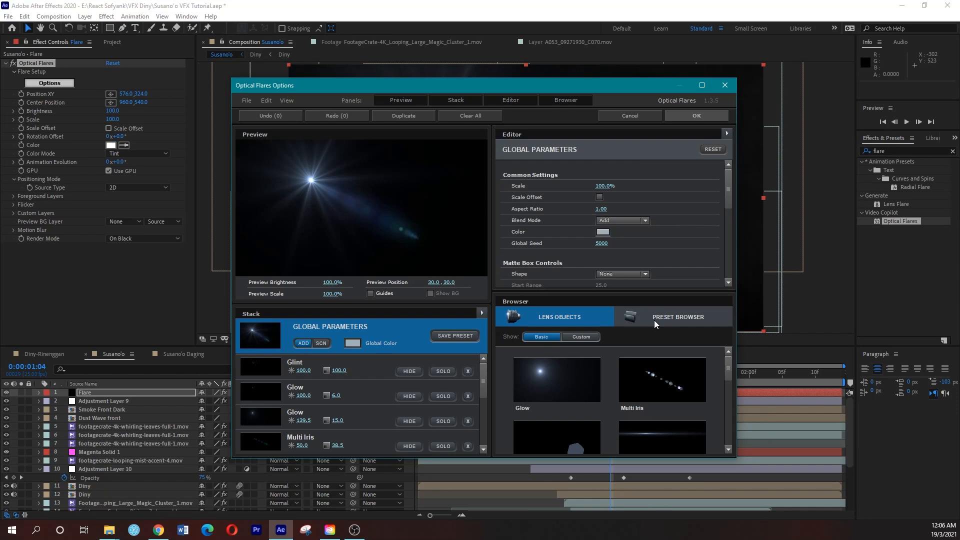
pyautogui.click(654, 320)
pyautogui.doubleClick(662, 365)
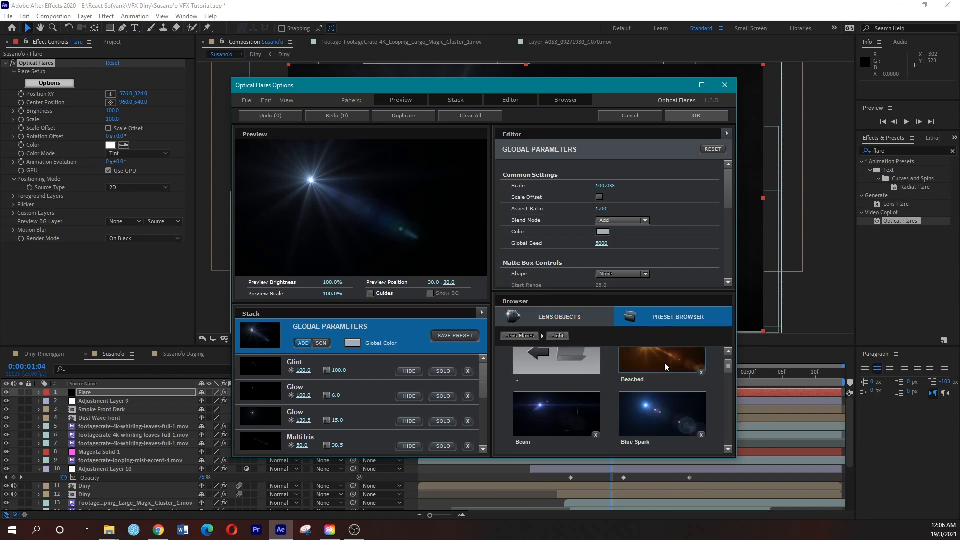
pyautogui.scroll(-3, 664, 359)
pyautogui.click(659, 395)
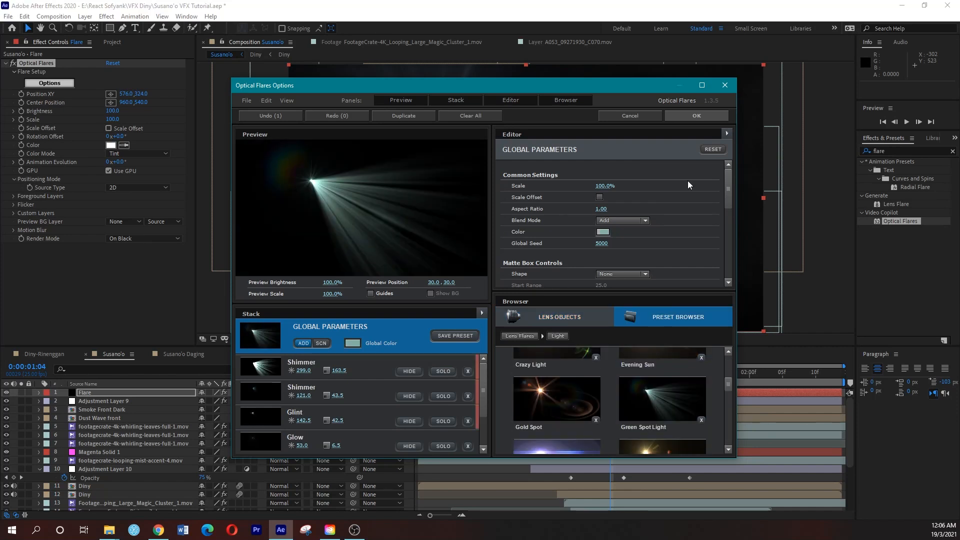
pyautogui.click(696, 116)
pyautogui.moveTo(431, 143); pyautogui.dragTo(509, 28)
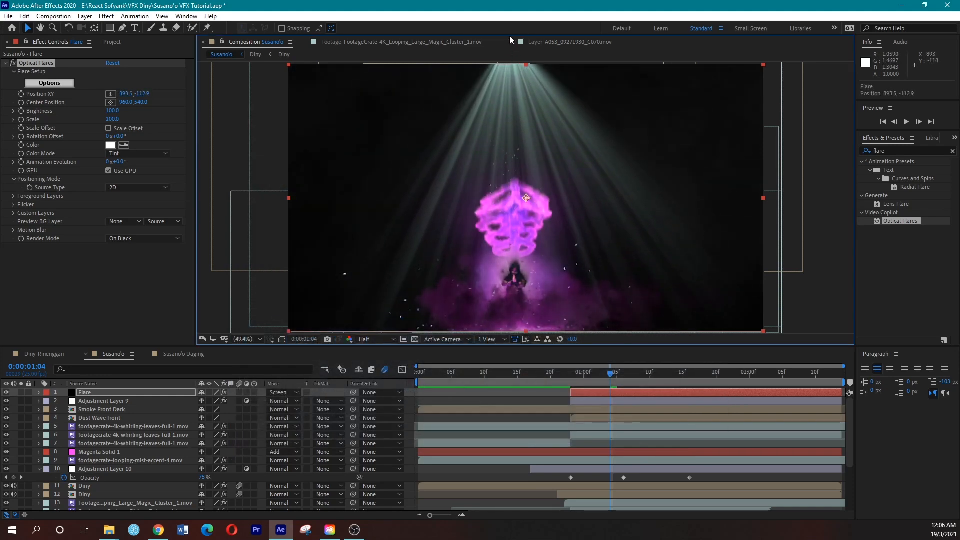
# Tint the Optical Flares light magenta DB00FC and set its Brightness to 50
pyautogui.click(115, 144)
pyautogui.click(244, 197)
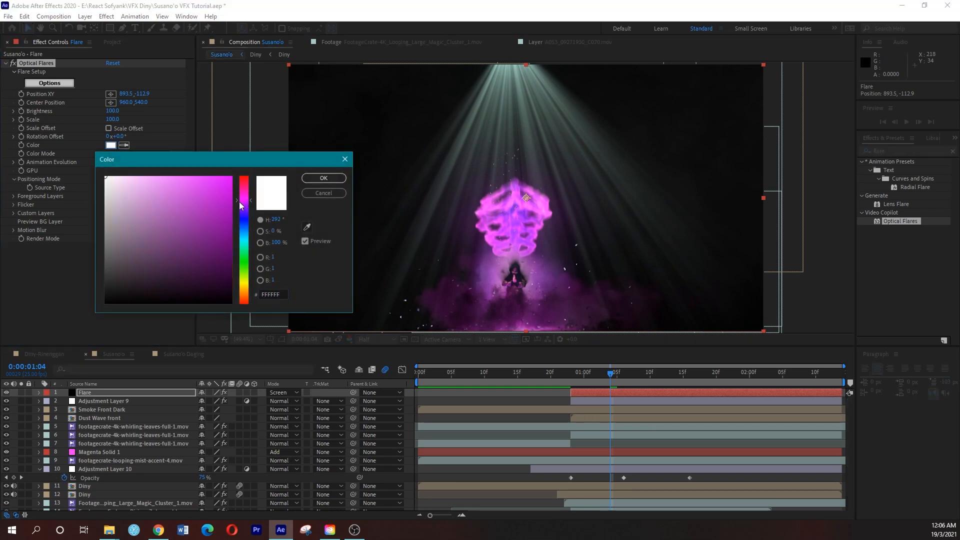
pyautogui.click(228, 177)
pyautogui.click(231, 177)
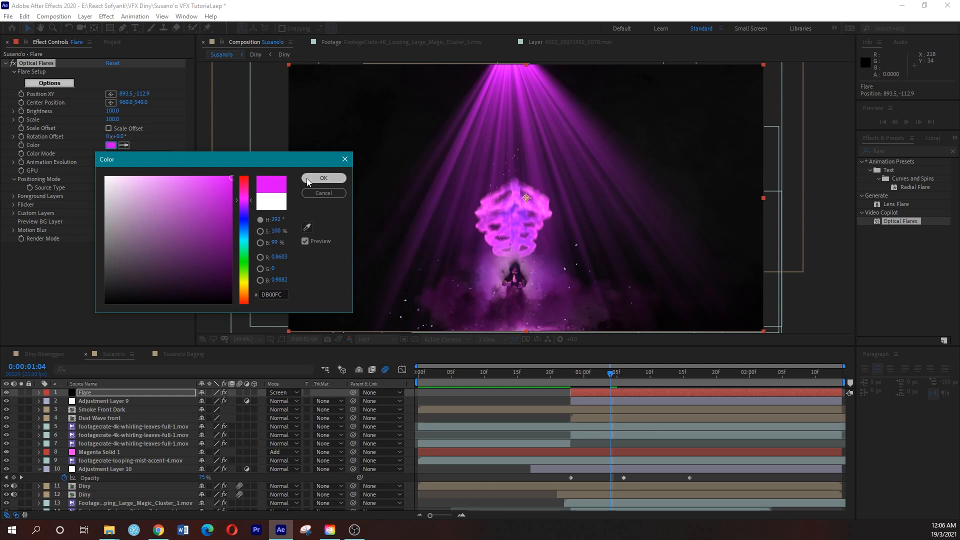
pyautogui.click(324, 178)
pyautogui.moveTo(108, 111); pyautogui.dragTo(114, 111)
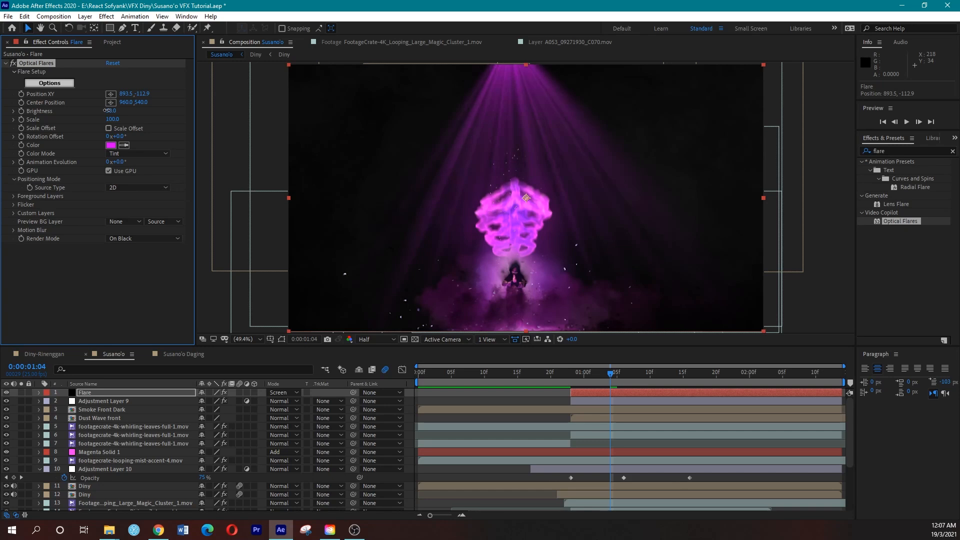
# Search the effects for "lens" and apply Camera Lens Blur to the Flare layer with Blur Radius 252 and Repeat Edge Pixels enabled
pyautogui.click(899, 153)
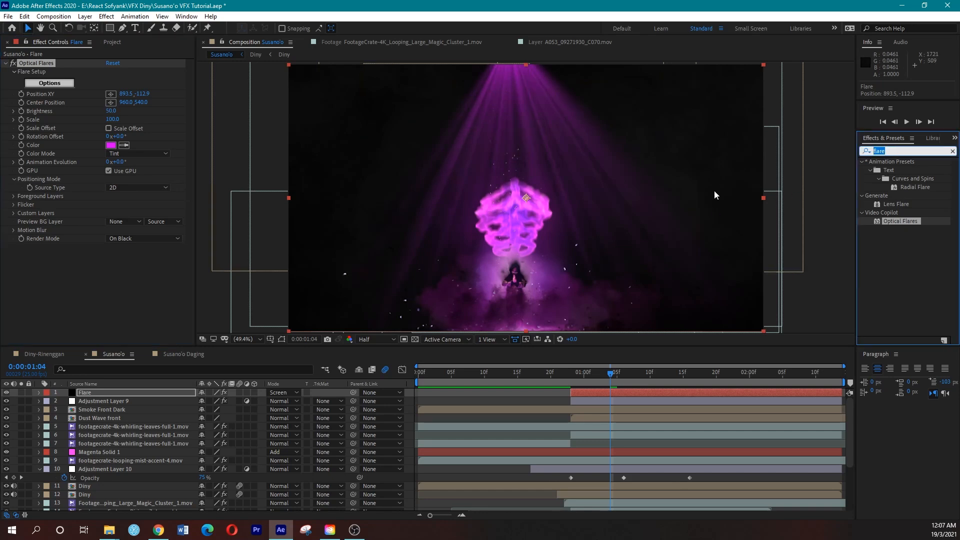
pyautogui.write('lens')
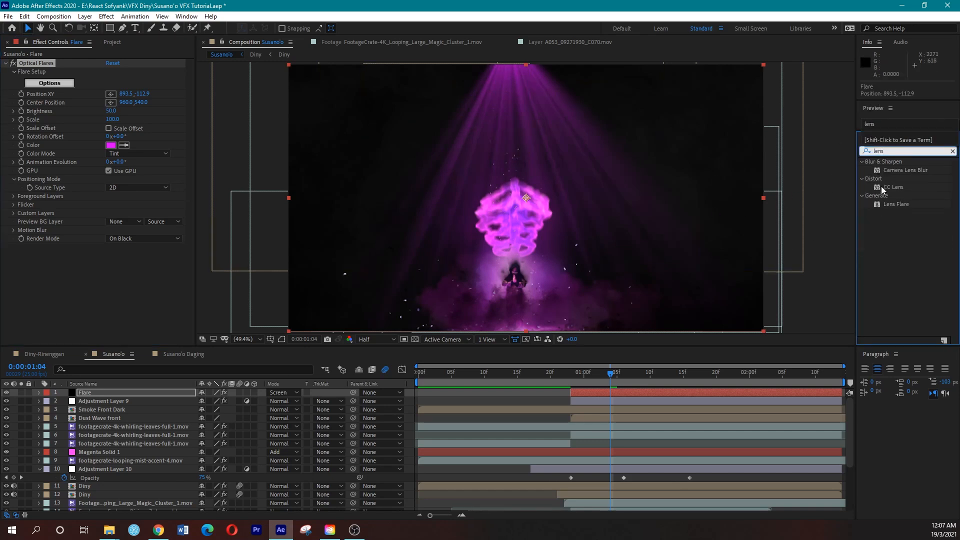
pyautogui.moveTo(886, 172); pyautogui.dragTo(93, 241)
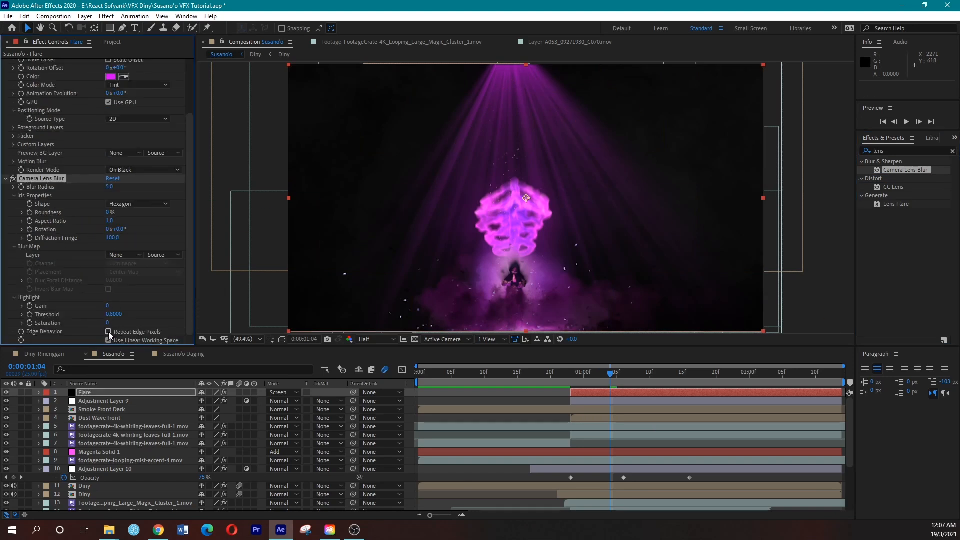
pyautogui.moveTo(114, 187); pyautogui.dragTo(223, 188)
pyautogui.moveTo(340, 187); pyautogui.dragTo(350, 187)
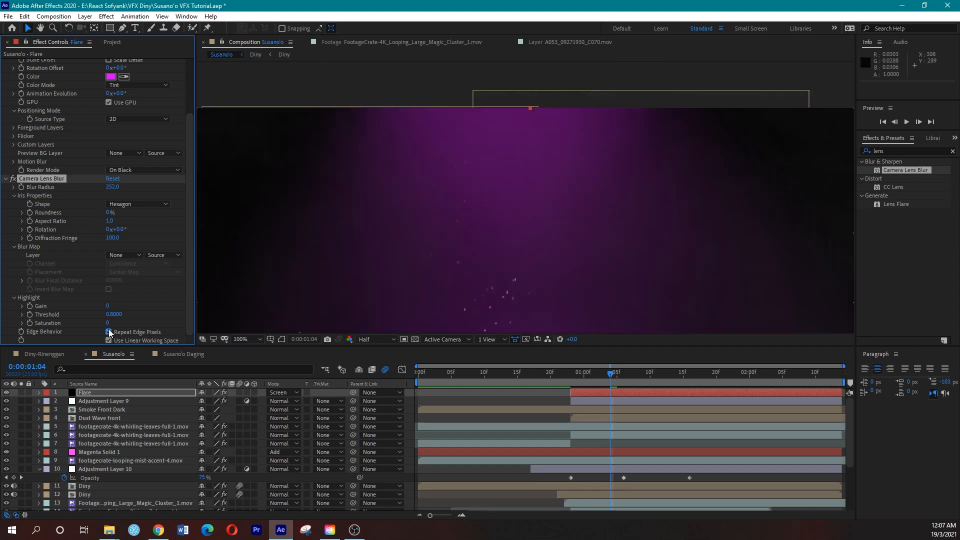
pyautogui.click(109, 333)
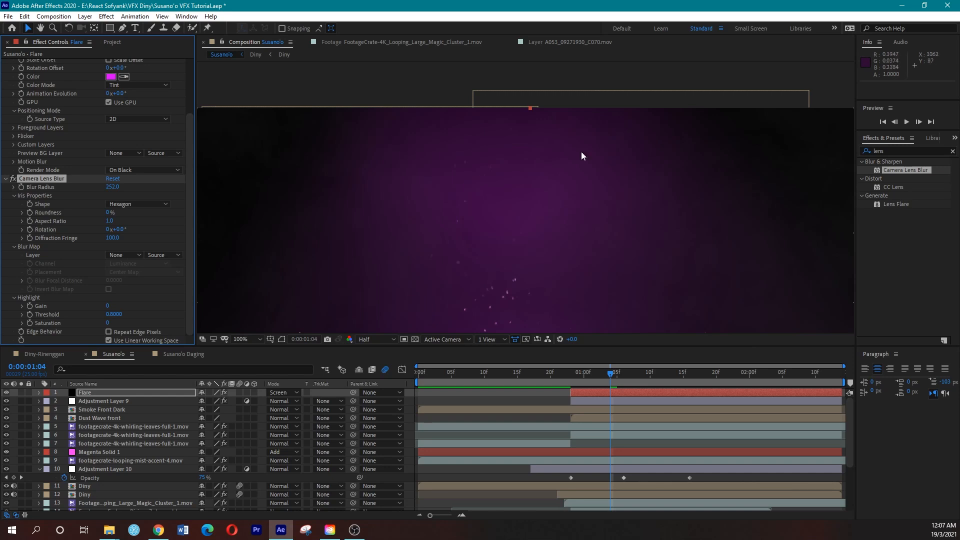
pyautogui.click(108, 332)
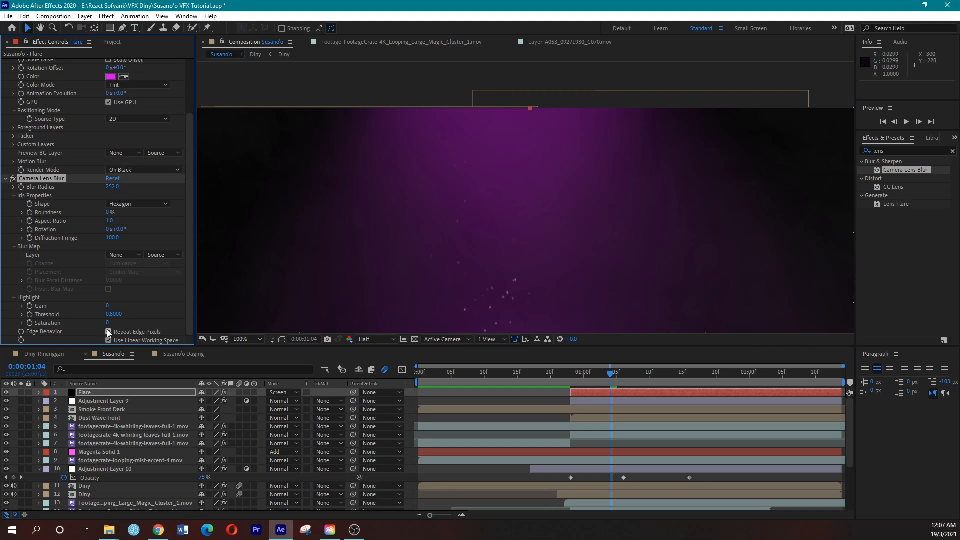
pyautogui.click(242, 339)
pyautogui.click(281, 175)
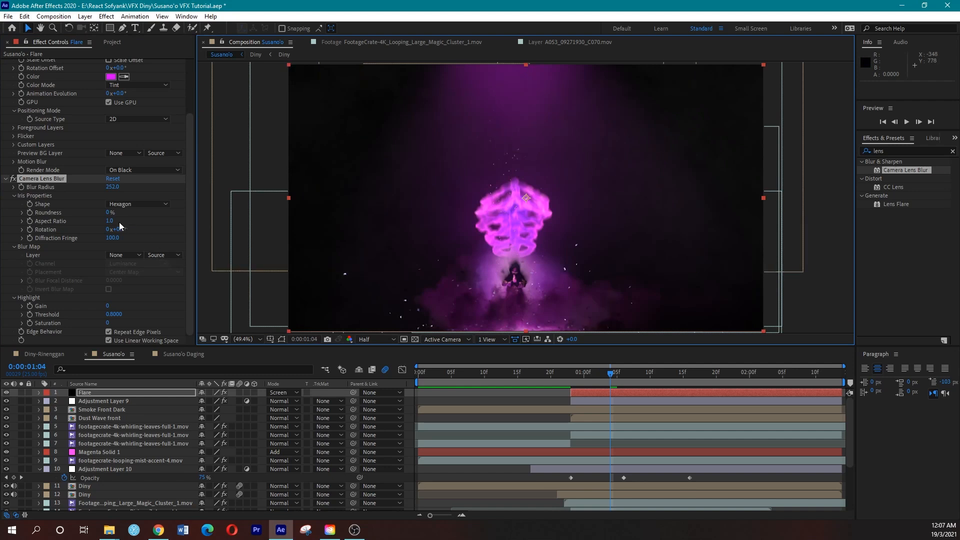
# Set the Optical Flares Brightness to 30 and preview the shot from the start of the Flare layer
pyautogui.scroll(3, 110, 129)
pyautogui.click(104, 110)
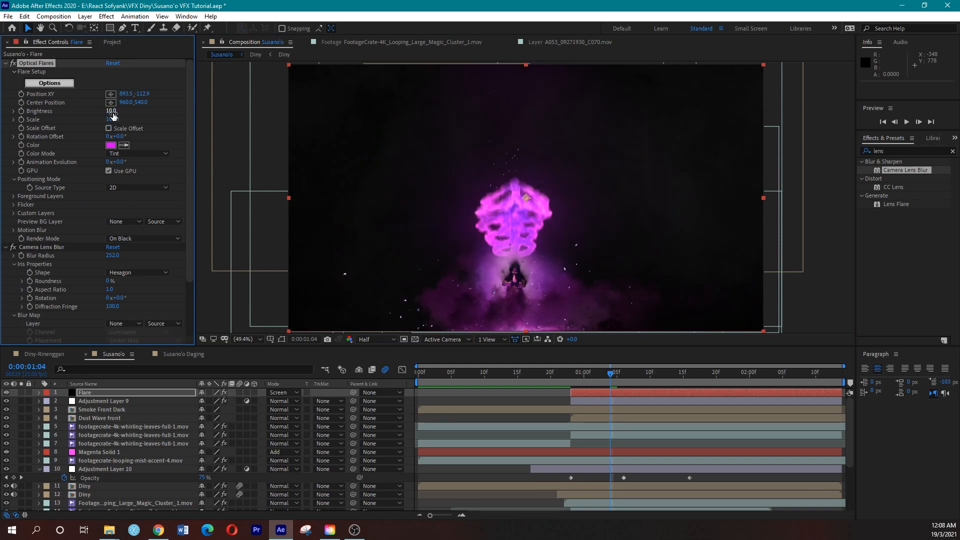
pyautogui.moveTo(114, 111); pyautogui.dragTo(113, 111)
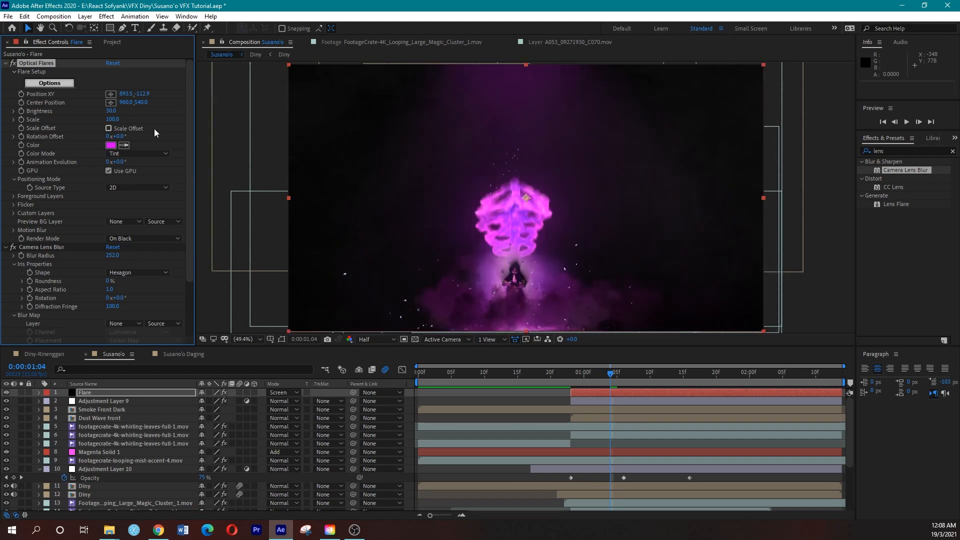
pyautogui.click(570, 380)
pyautogui.press('space')
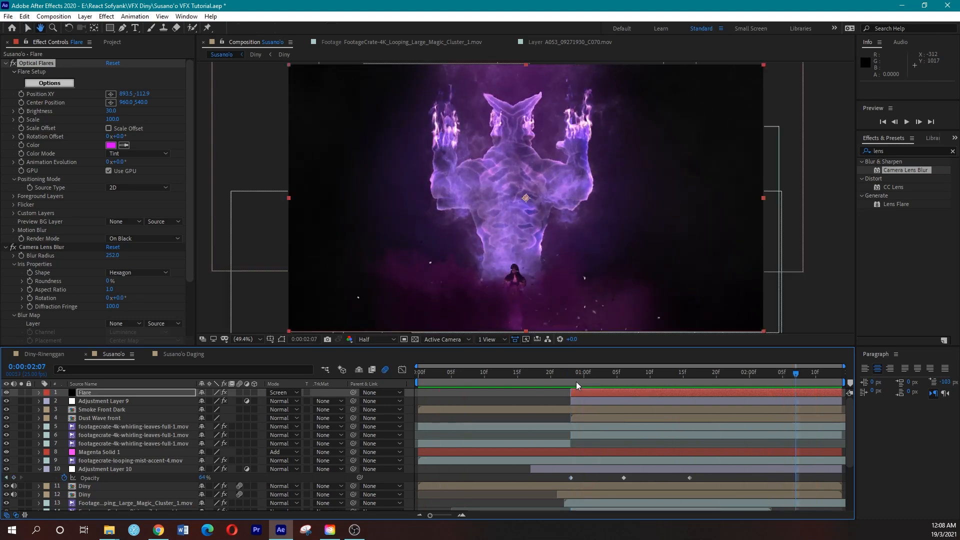
pyautogui.press('space')
# Keyframe the flare's Brightness at 30 at 0:00:00:23, reveal the keyframe in the timeline and shift it to 0:00:01:14
pyautogui.moveTo(667, 380); pyautogui.dragTo(572, 377)
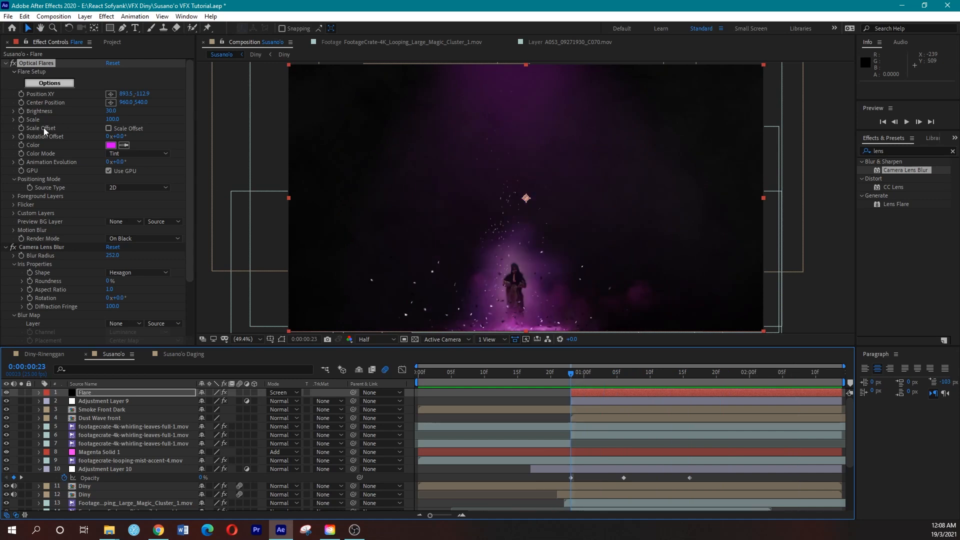
pyautogui.click(22, 110)
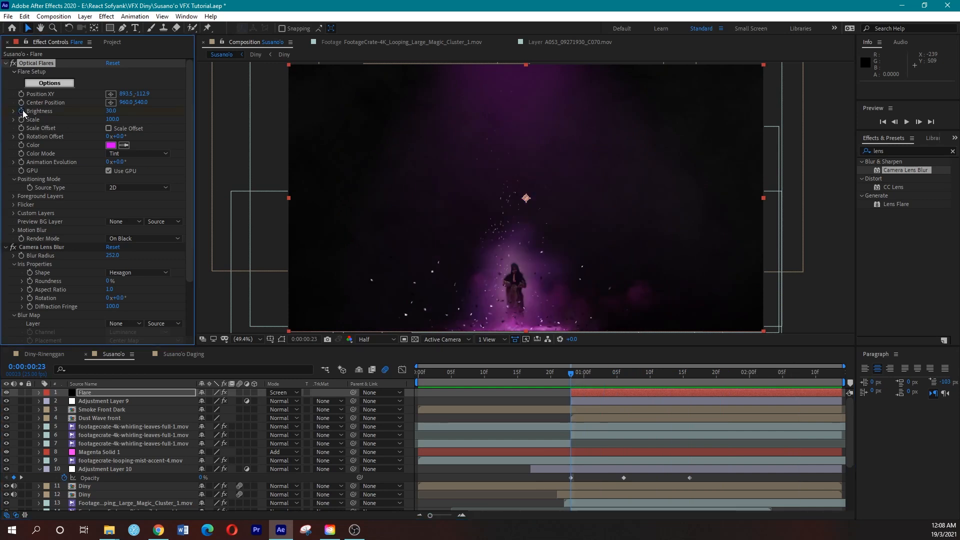
pyautogui.click(605, 392)
pyautogui.press('u')
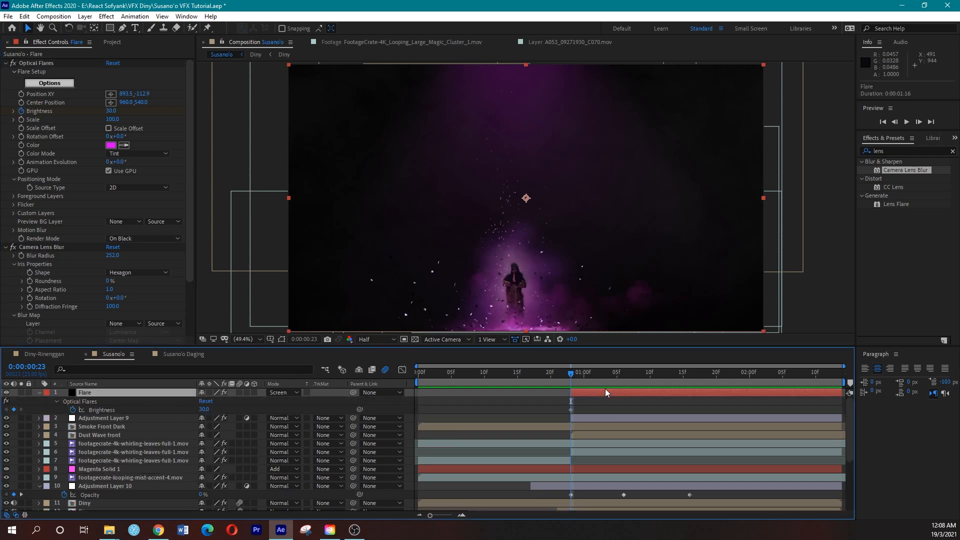
pyautogui.moveTo(572, 408); pyautogui.dragTo(679, 405)
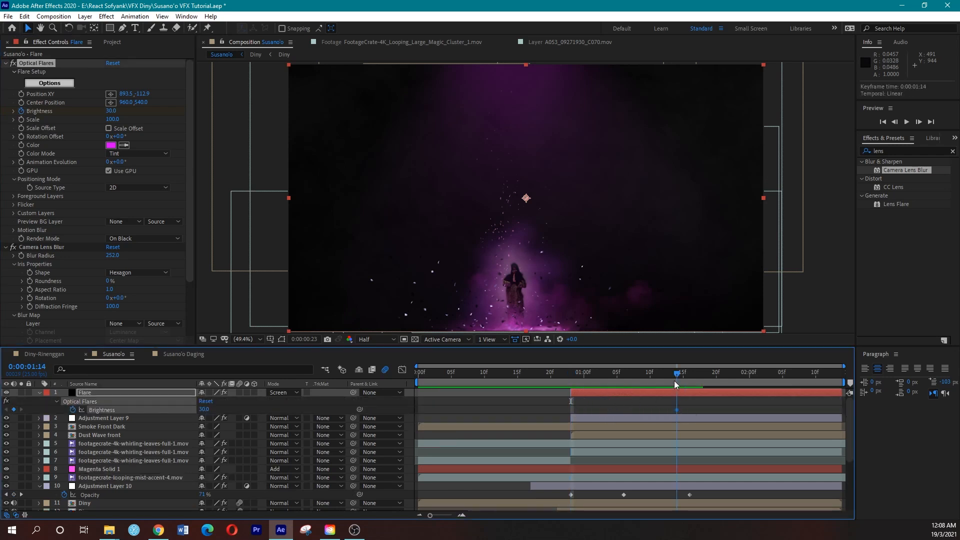
pyautogui.click(675, 380)
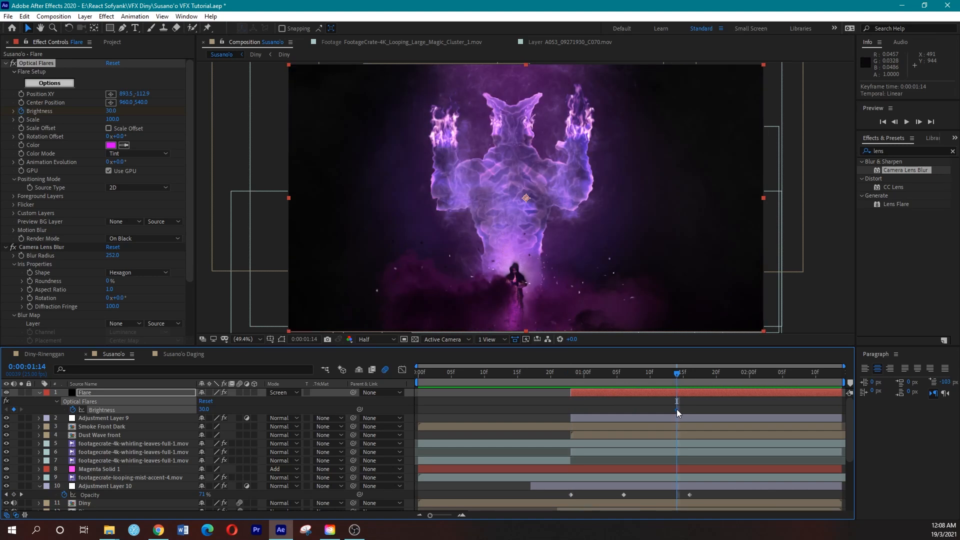
# Add a Brightness keyframe of 0 for the flare at 0:00:00:23 and preview the fade-in
pyautogui.click(574, 377)
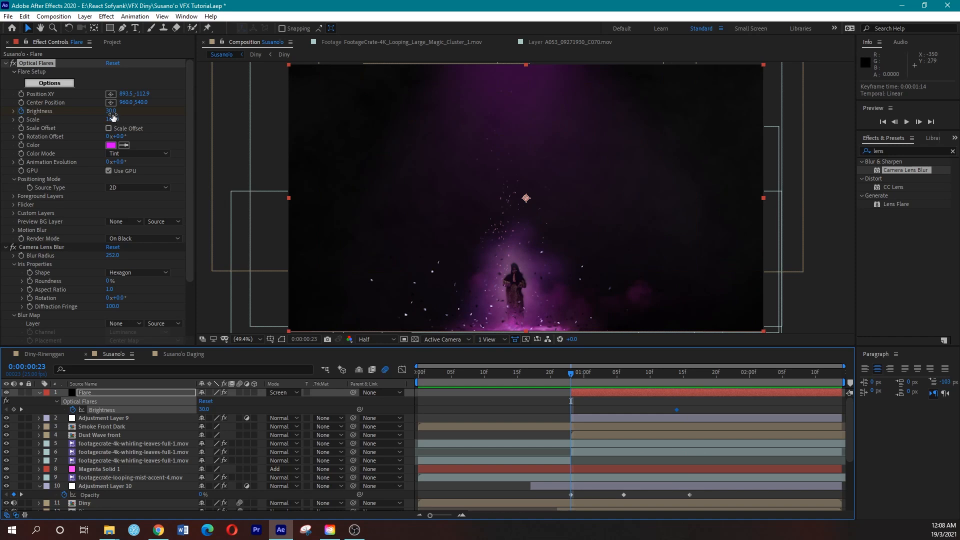
pyautogui.click(111, 111)
pyautogui.write('0')
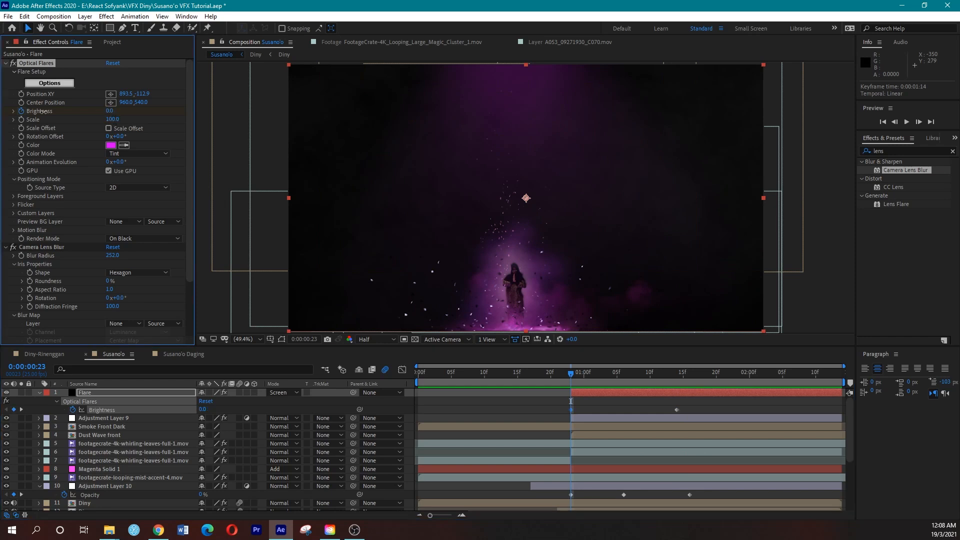
pyautogui.press('Return')
pyautogui.press('space')
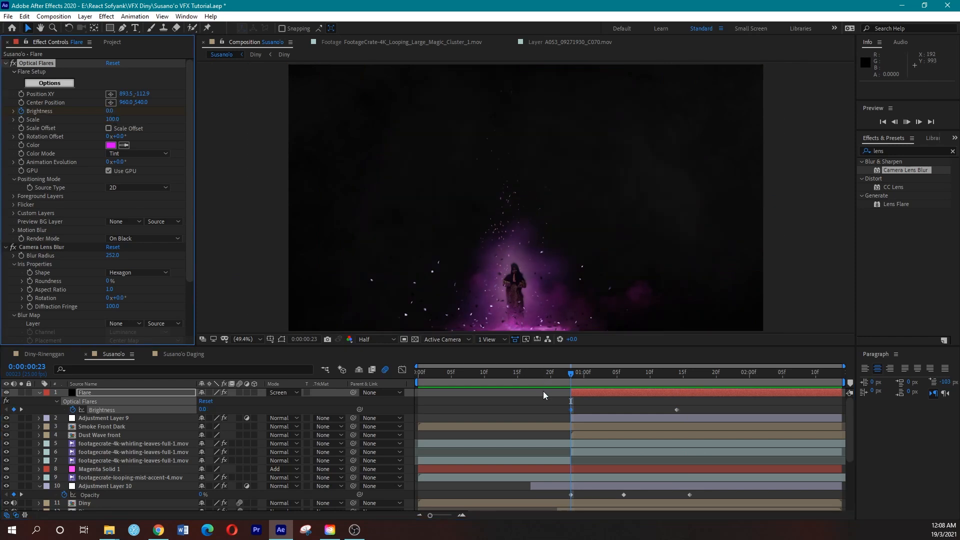
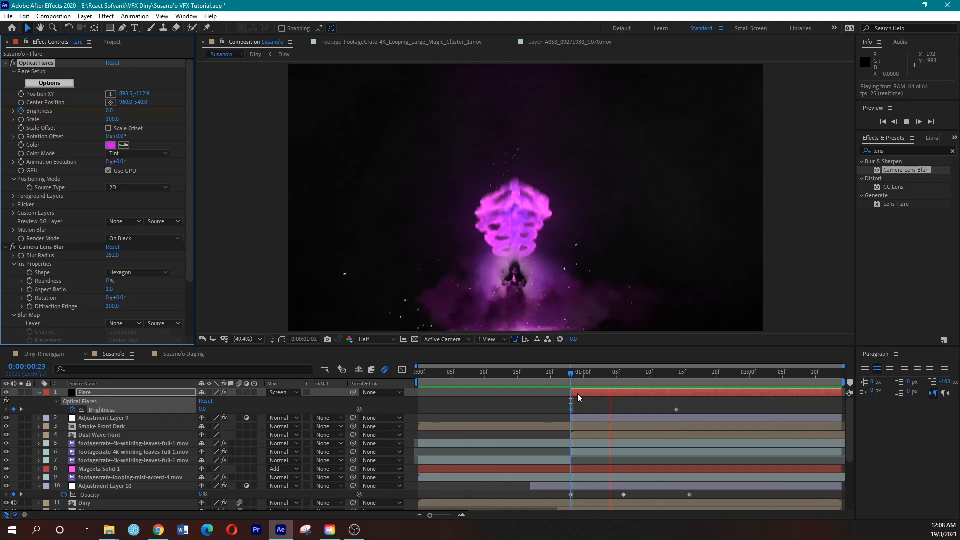
pyautogui.press('space')
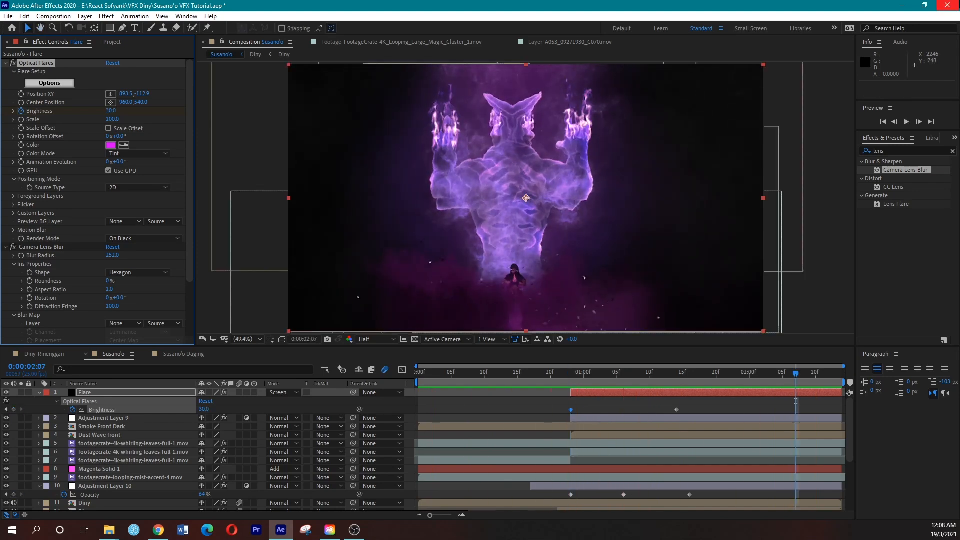
# Collapse the Flare and Adjustment Layer 10 properties and preview the whole composition from the beginning
pyautogui.hotkey('alt', 'Tab')
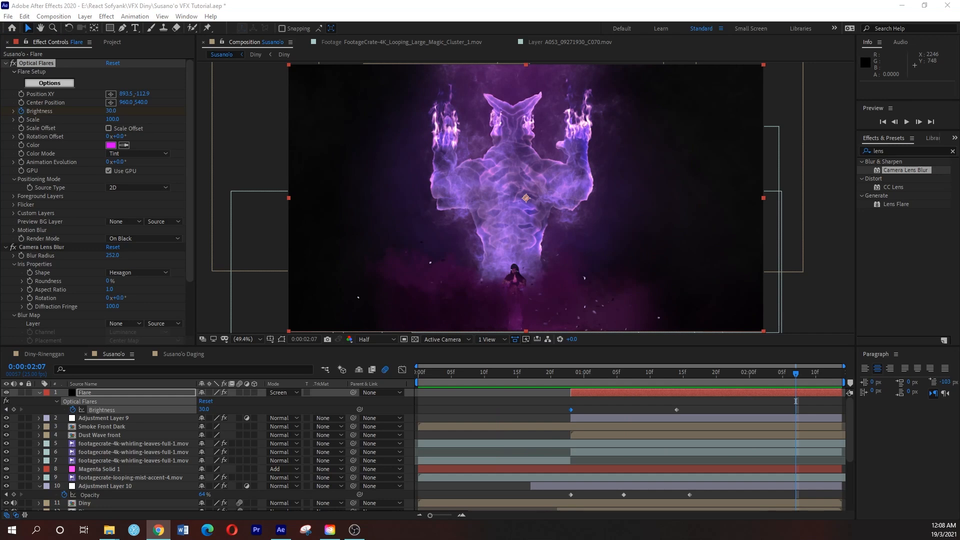
pyautogui.click(39, 392)
pyautogui.scroll(-3, 75, 436)
pyautogui.scroll(3, 65, 433)
pyautogui.click(41, 470)
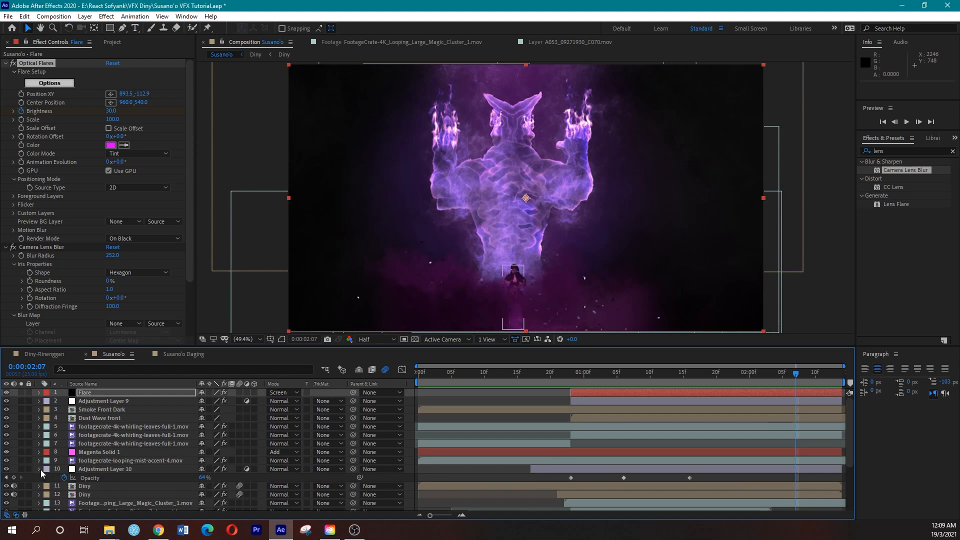
pyautogui.press('Home')
pyautogui.press('space')
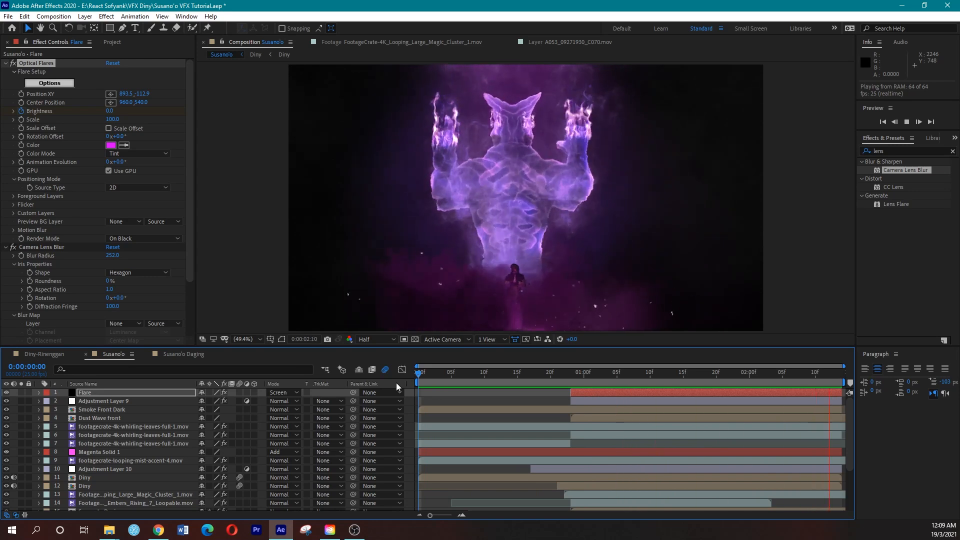
pyautogui.press('space')
# Pre-compose all layers of the Susano'o composition as "Susano'o Final" and preview it from the beginning
pyautogui.click(124, 392)
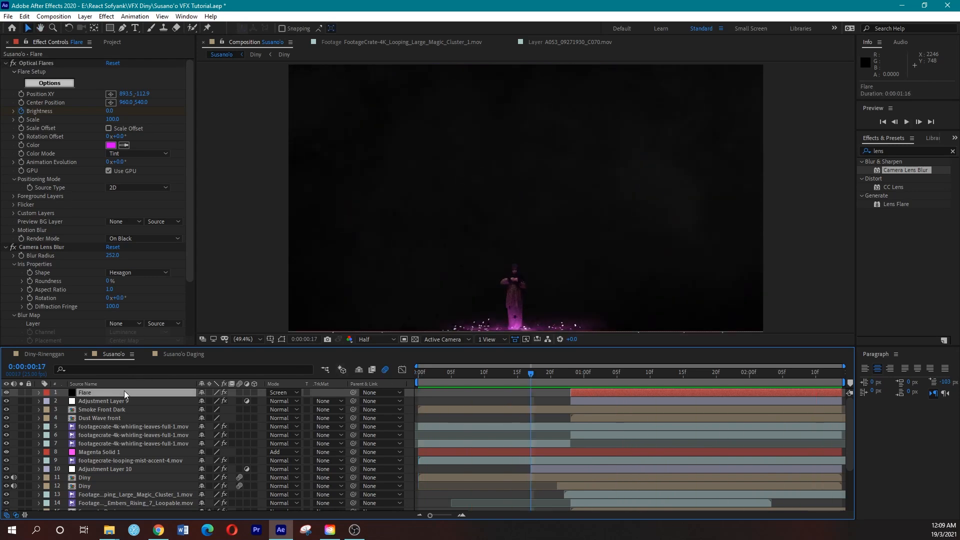
pyautogui.scroll(-3, 127, 413)
pyautogui.hotkey('ctrl', 'a')
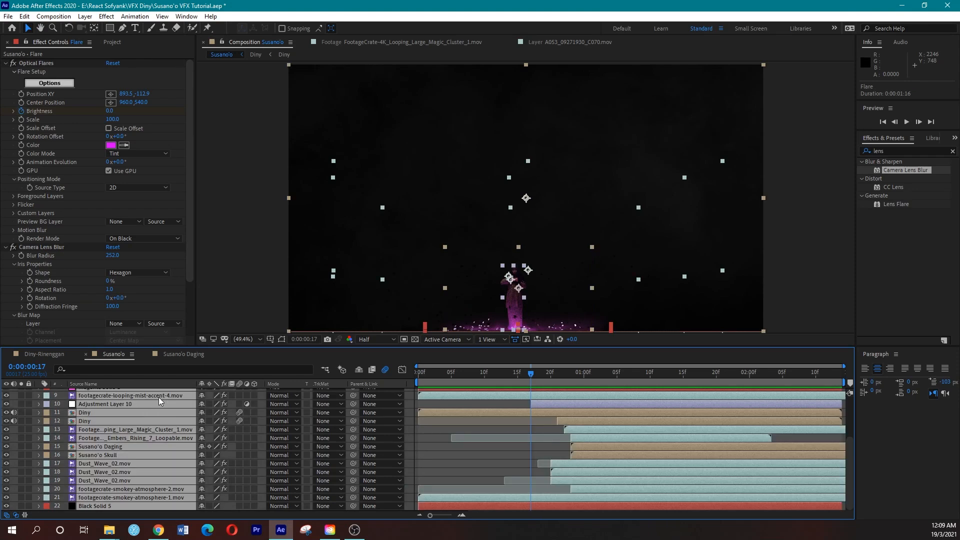
pyautogui.hotkey('ctrl', 'shift', 'c')
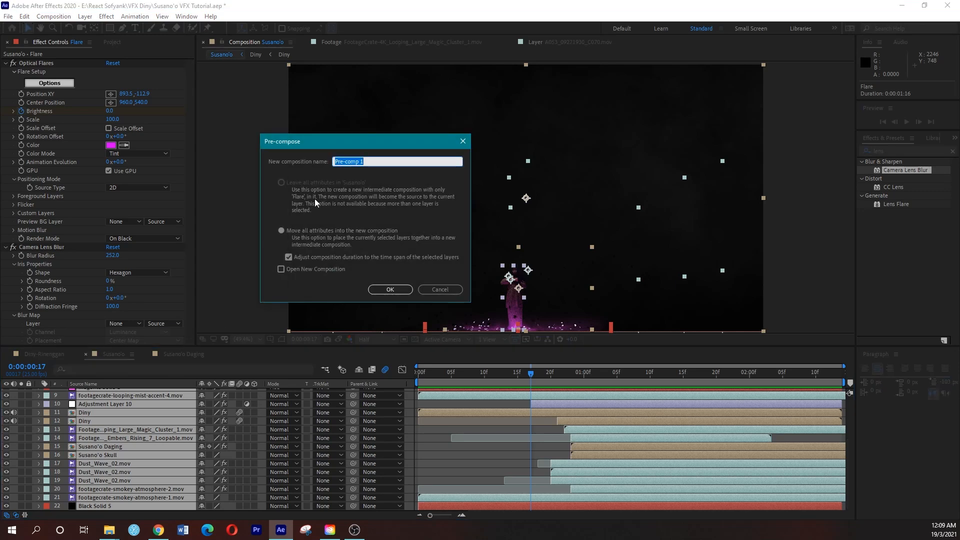
pyautogui.write("Susano'o Final")
pyautogui.press('Return')
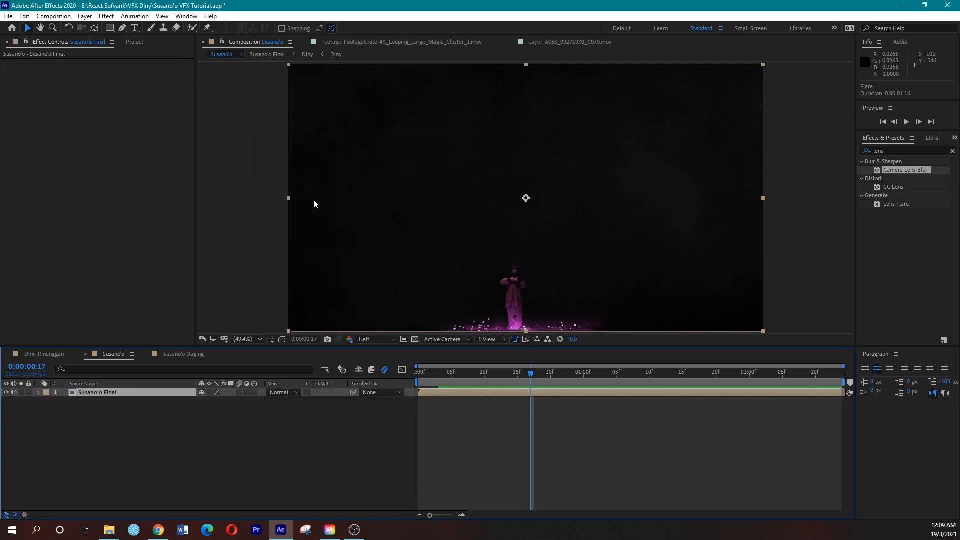
pyautogui.press('space')
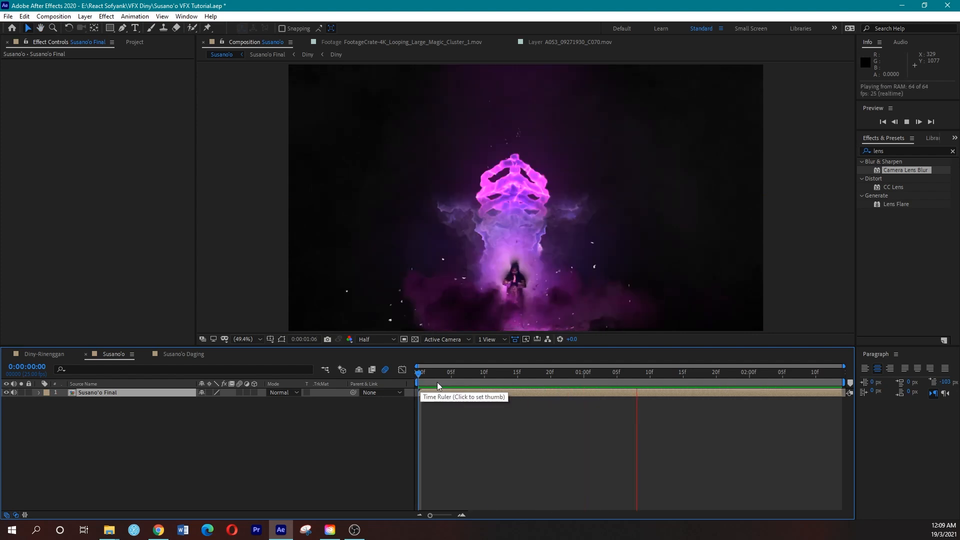
# Stop the preview, enable motion blur on the Susano'o Final layer and open its pre-composition
pyautogui.press('space')
pyautogui.click(241, 392)
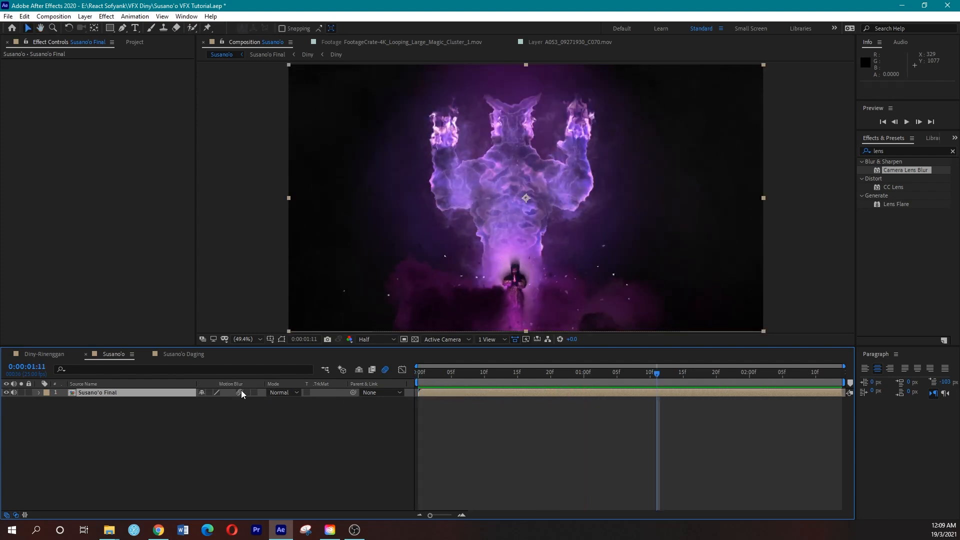
pyautogui.doubleClick(166, 393)
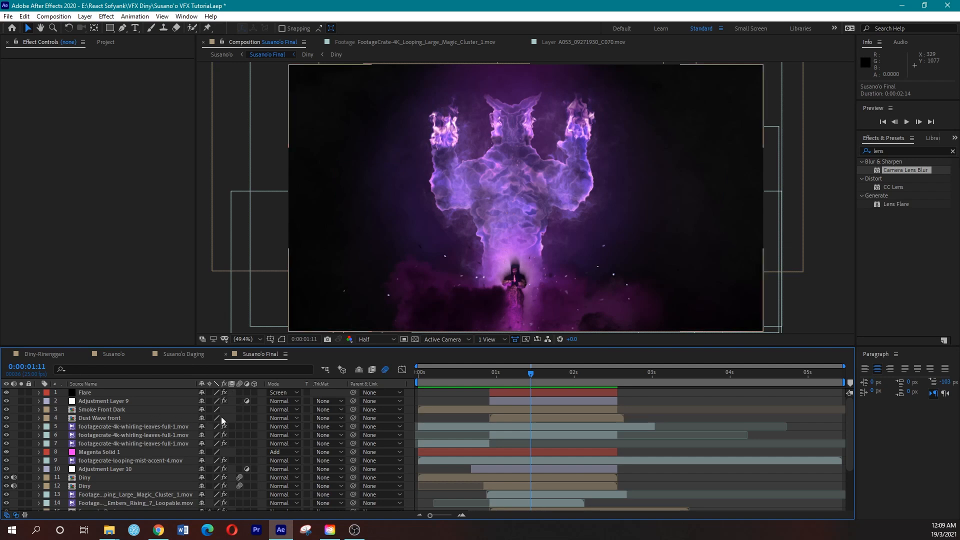
# Enable motion blur on the Susano'o Final pre-composition's layers from Smoke Front Dark down through the smokey-atmosphere footage
pyautogui.click(134, 412)
pyautogui.moveTo(239, 410); pyautogui.dragTo(239, 431)
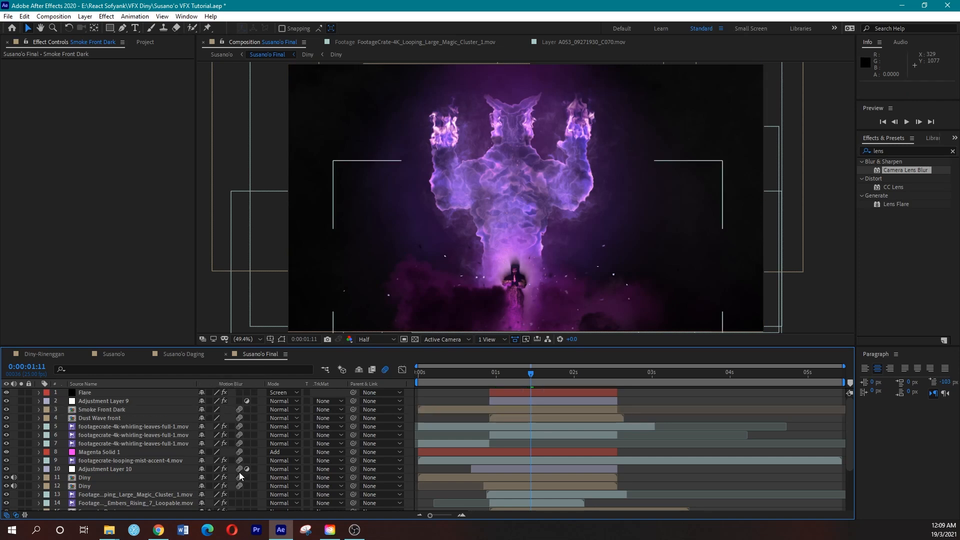
pyautogui.moveTo(237, 483); pyautogui.dragTo(235, 510)
pyautogui.click(239, 508)
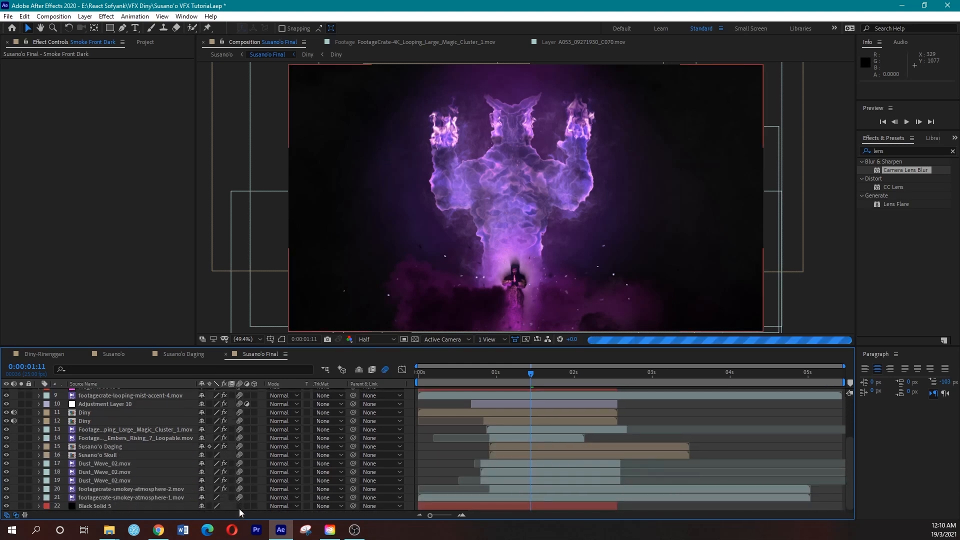
pyautogui.scroll(4, 139, 475)
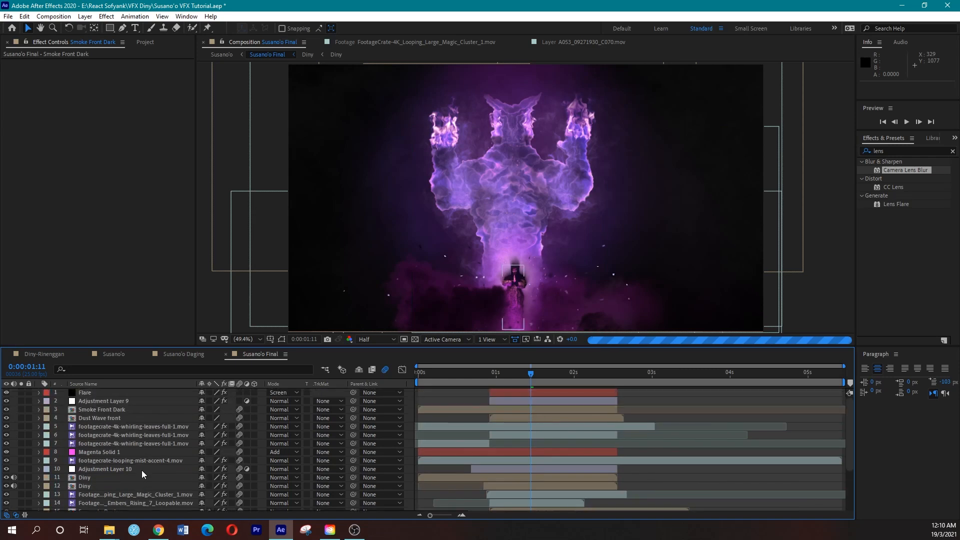
# Close the Susano'o Final and Susano'o Daging timelines and return to the Susano'o composition
pyautogui.click(88, 392)
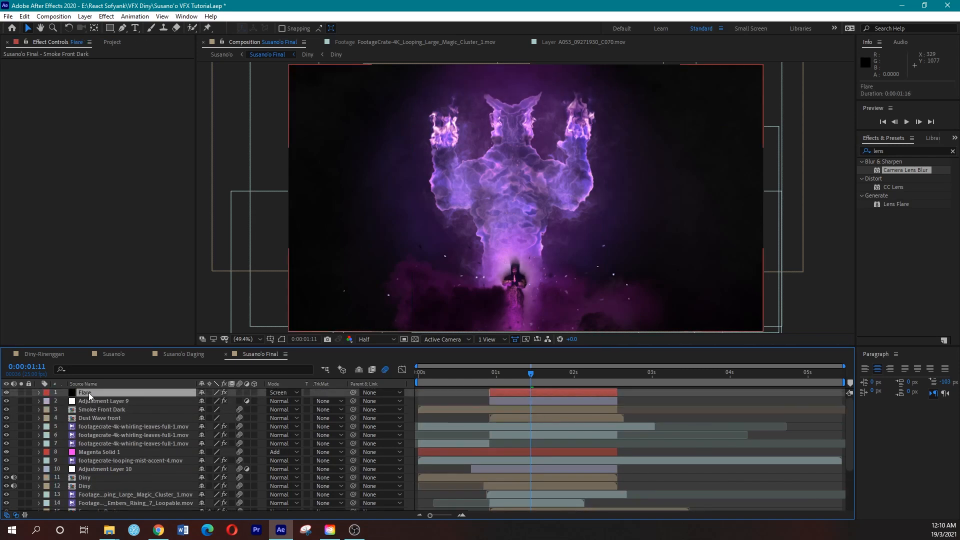
pyautogui.click(246, 400)
pyautogui.click(200, 354)
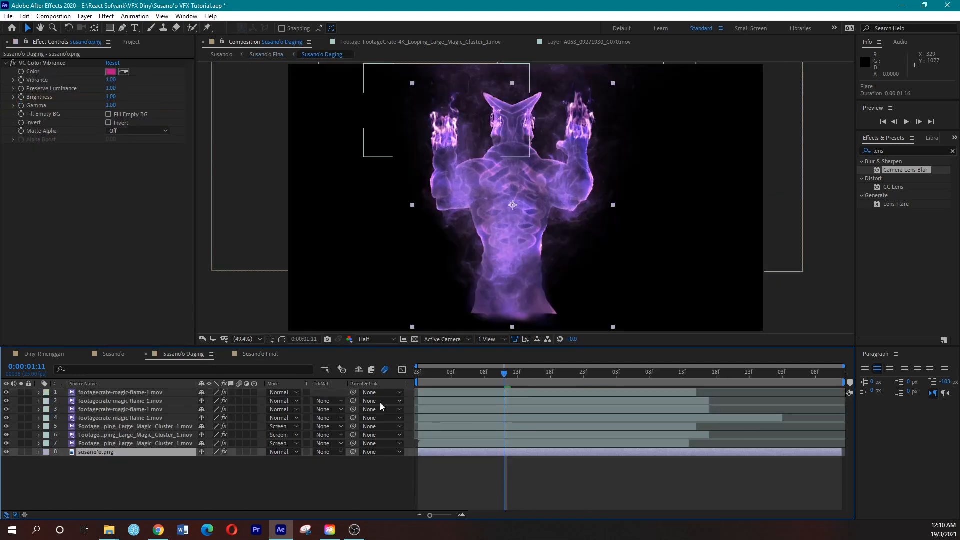
pyautogui.click(223, 353)
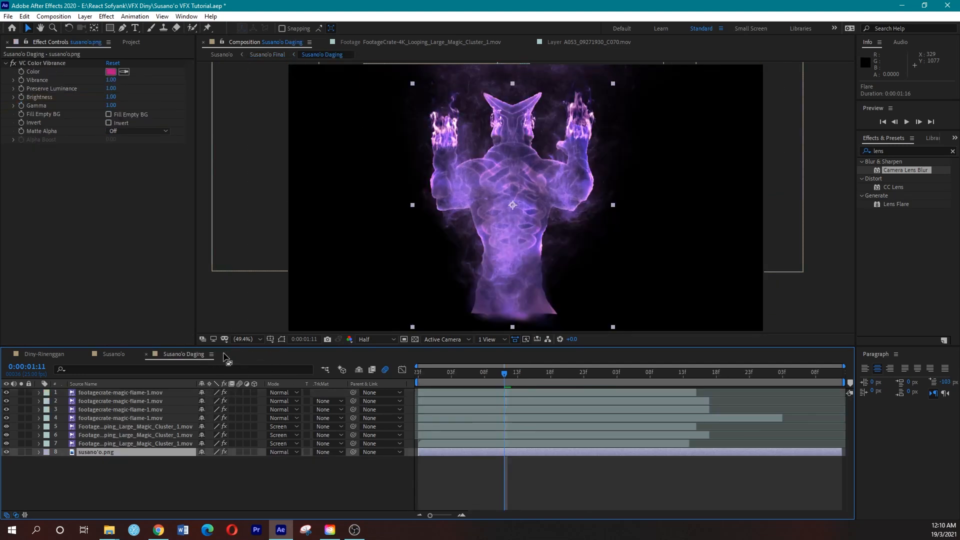
pyautogui.click(144, 354)
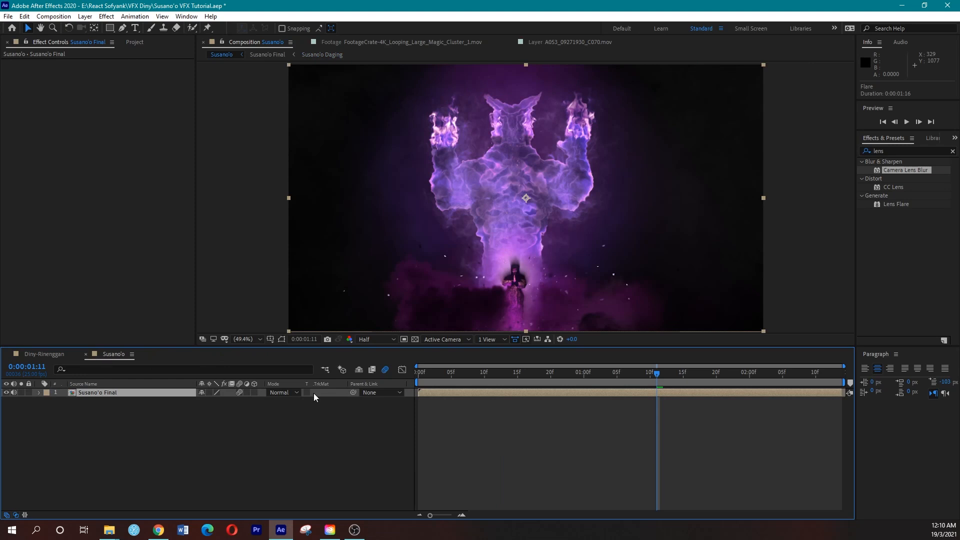
# Add Position and Scale keyframes to the Susano'o Final layer at 0:00:00:00
pyautogui.moveTo(431, 376); pyautogui.dragTo(407, 383)
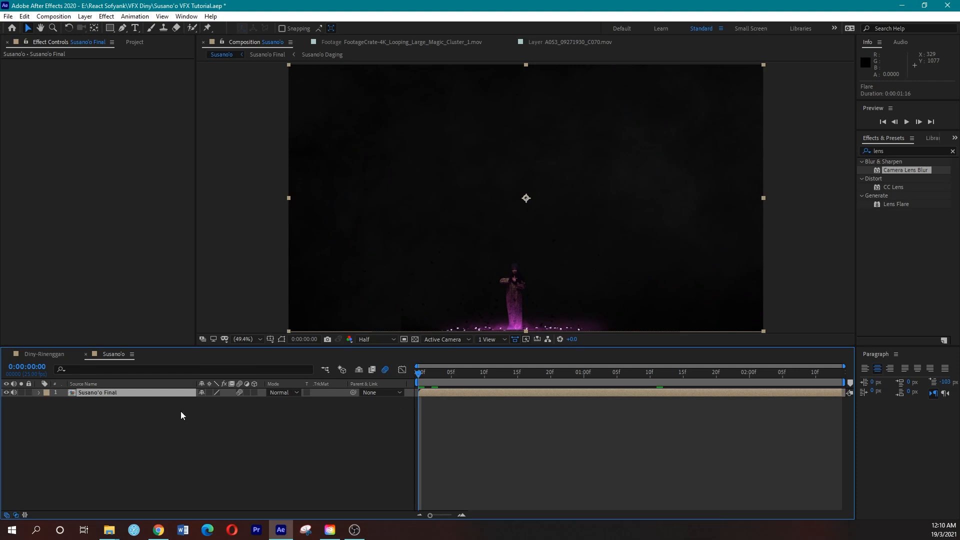
pyautogui.press('p')
pyautogui.hotkey('shift', 's')
pyautogui.click(64, 401)
pyautogui.click(64, 410)
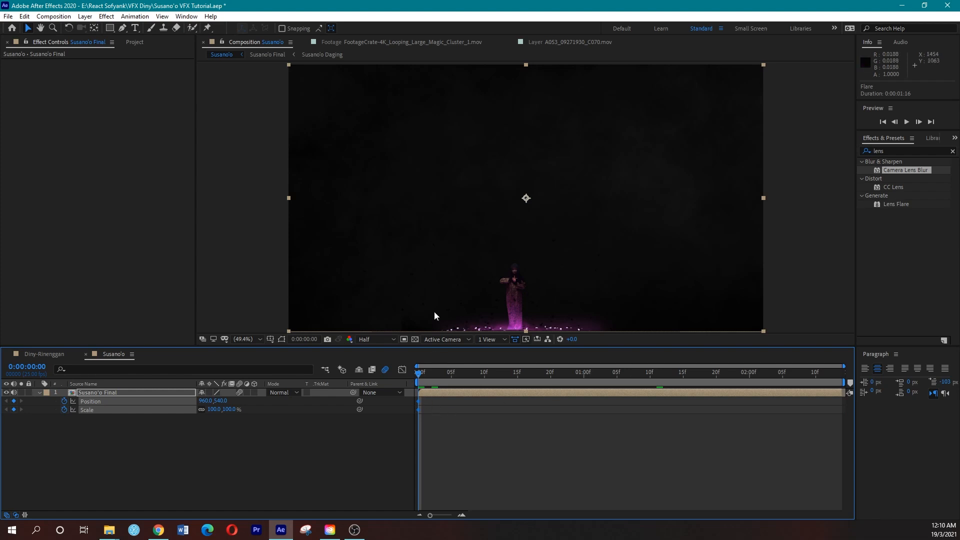
# Shift the layer's Position and Scale keyframes to 0:00:01:09
pyautogui.moveTo(418, 401); pyautogui.dragTo(427, 402)
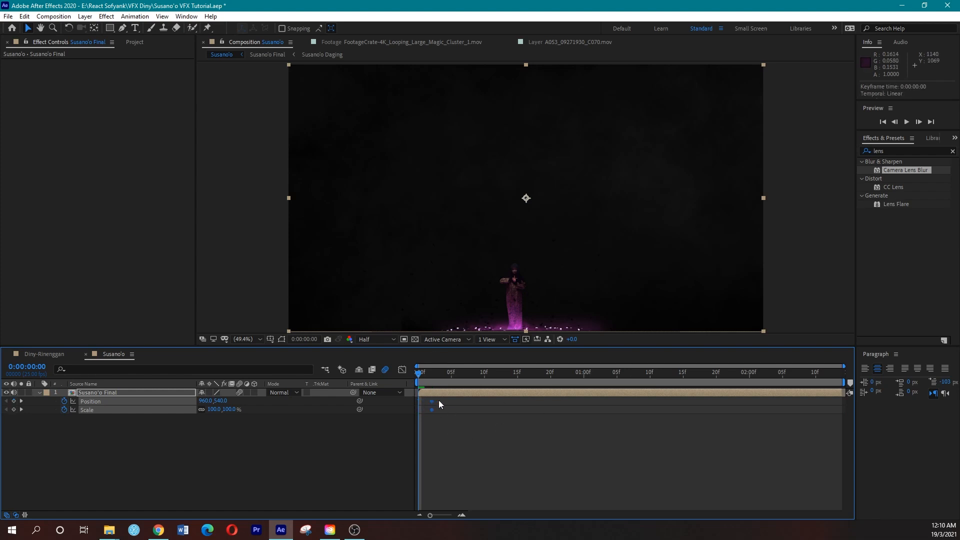
pyautogui.moveTo(573, 410); pyautogui.dragTo(617, 408)
pyautogui.moveTo(555, 375); pyautogui.dragTo(578, 383)
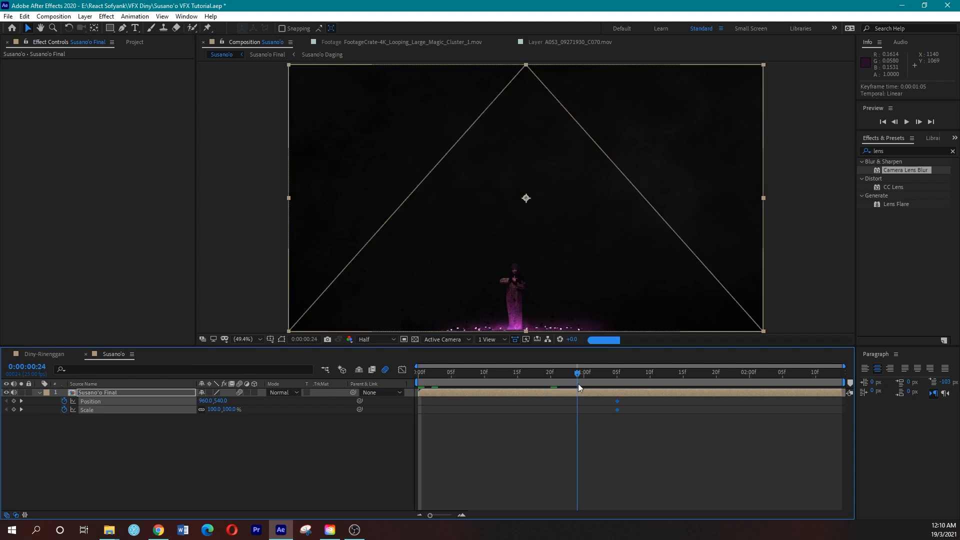
pyautogui.click(604, 376)
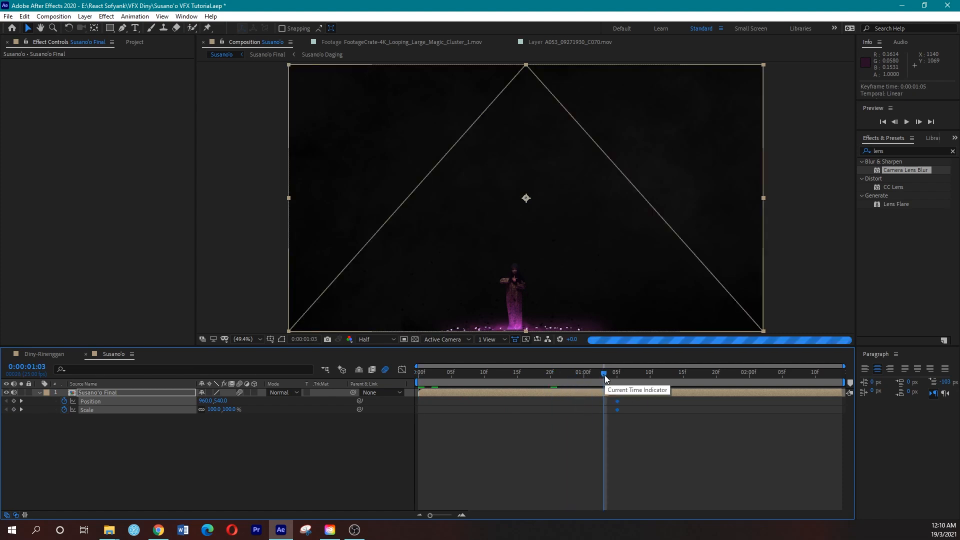
pyautogui.moveTo(605, 375); pyautogui.dragTo(641, 401)
pyautogui.click(644, 379)
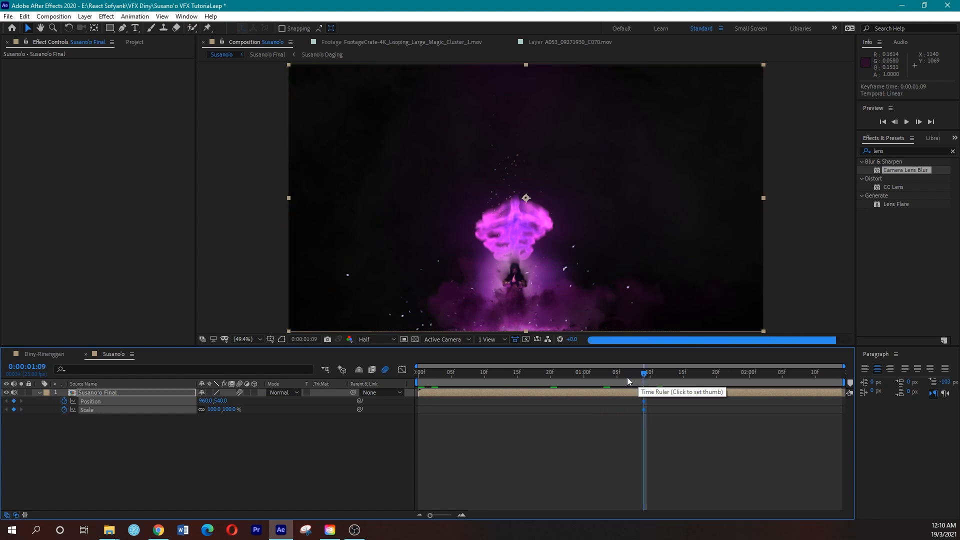
# At 0:00:01:01, keyframe Susano'o Final's Scale at 209% and its Position at about 974.2, -48.5, framing the praying figure
pyautogui.click(610, 377)
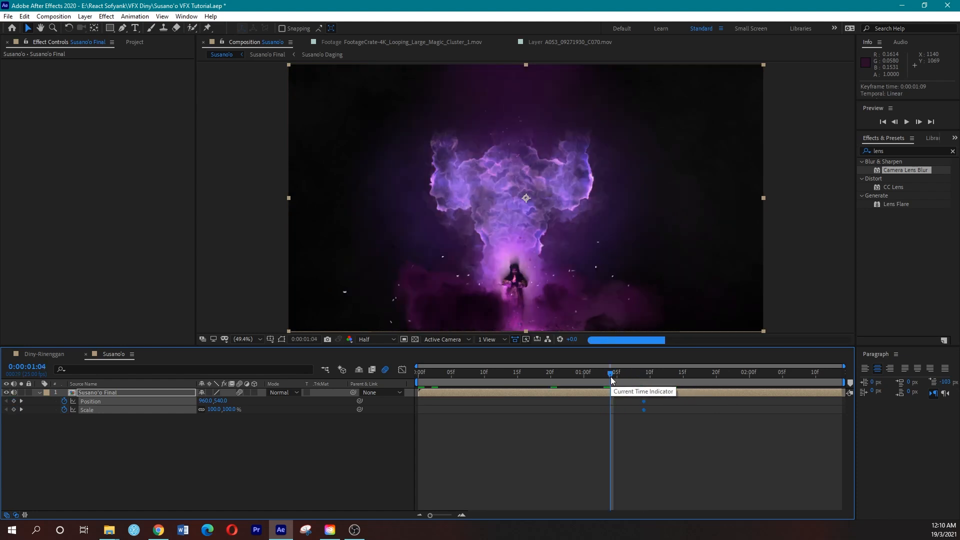
pyautogui.click(597, 374)
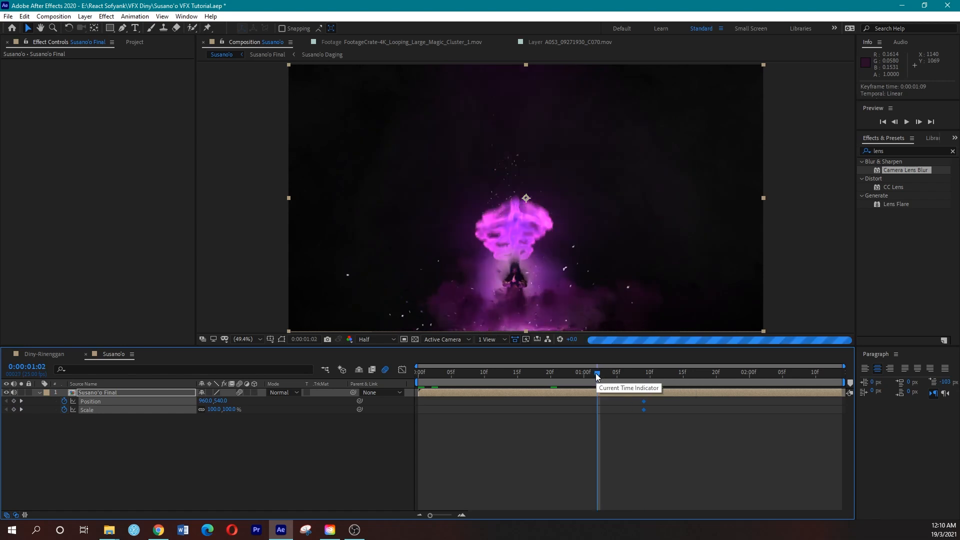
pyautogui.click(586, 374)
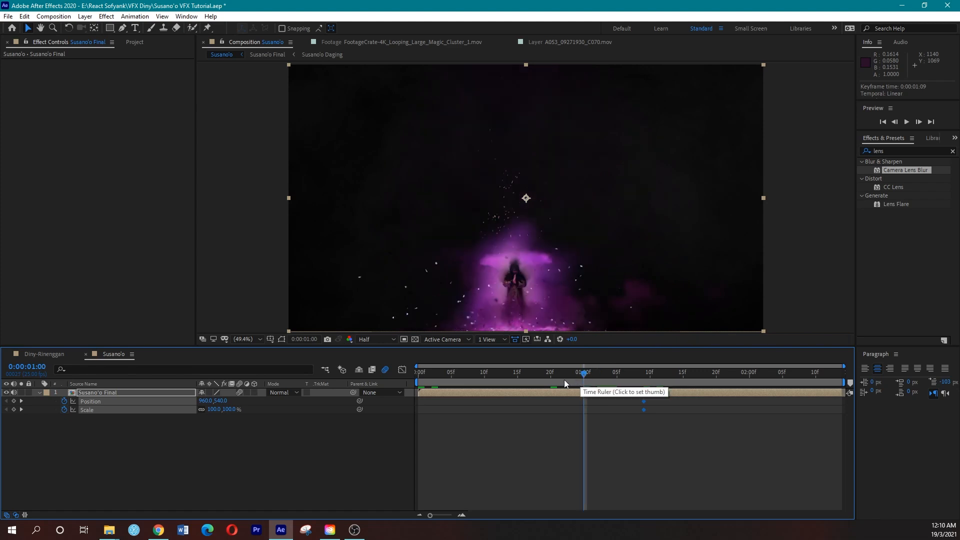
pyautogui.click(592, 381)
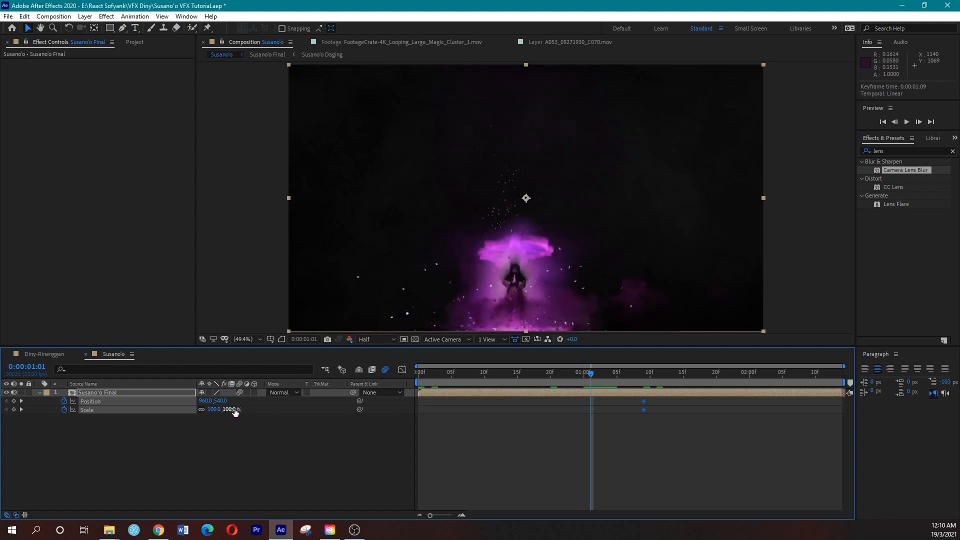
pyautogui.moveTo(235, 412); pyautogui.dragTo(278, 402)
pyautogui.moveTo(524, 269); pyautogui.dragTo(532, 60)
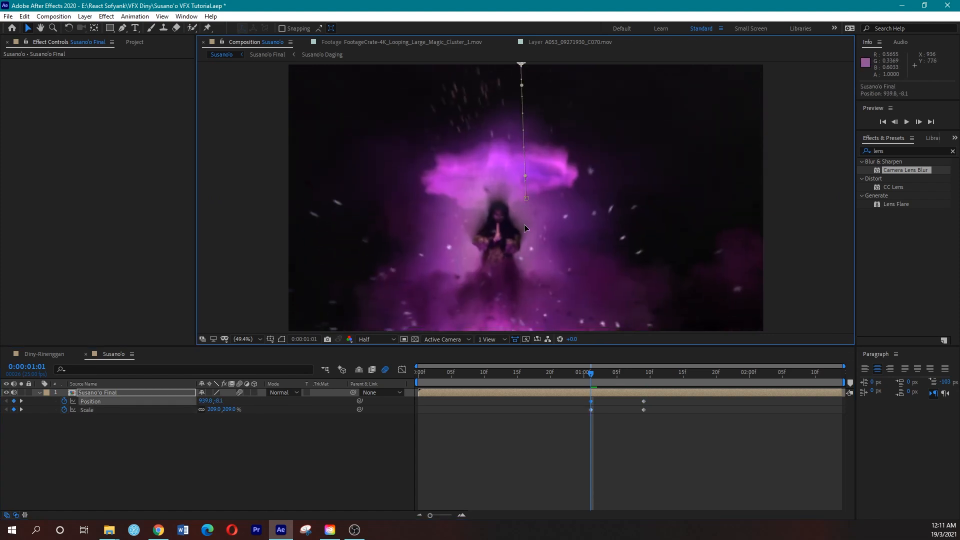
pyautogui.moveTo(535, 209); pyautogui.dragTo(528, 245)
# Check the enlarged framing near the start and preview the zoom-out from 0:00:01:00
pyautogui.moveTo(591, 374); pyautogui.dragTo(442, 379)
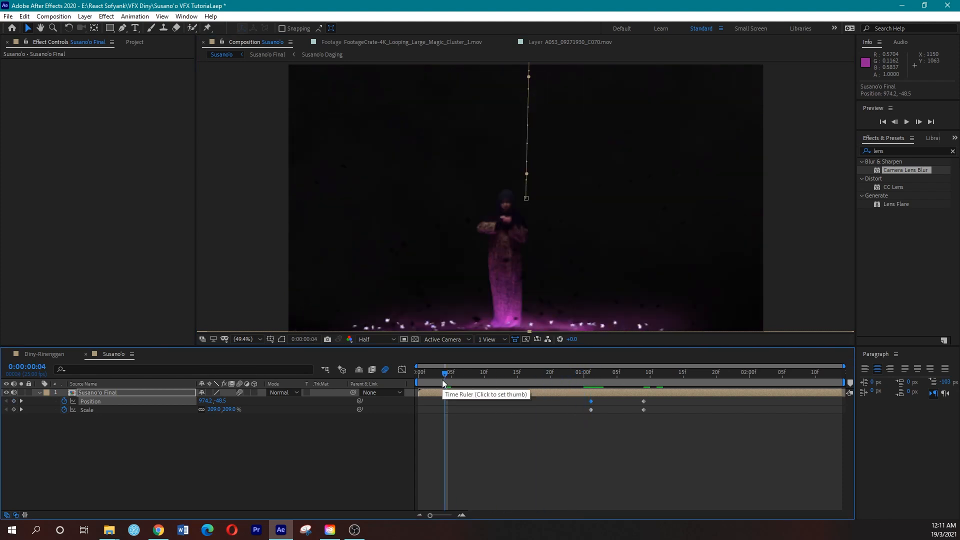
pyautogui.click(509, 425)
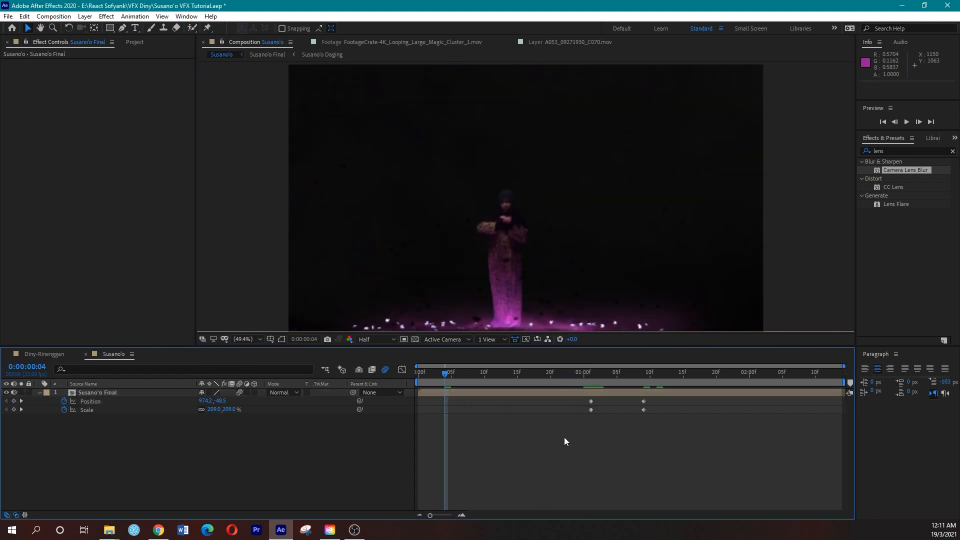
pyautogui.click(583, 382)
pyautogui.press('space')
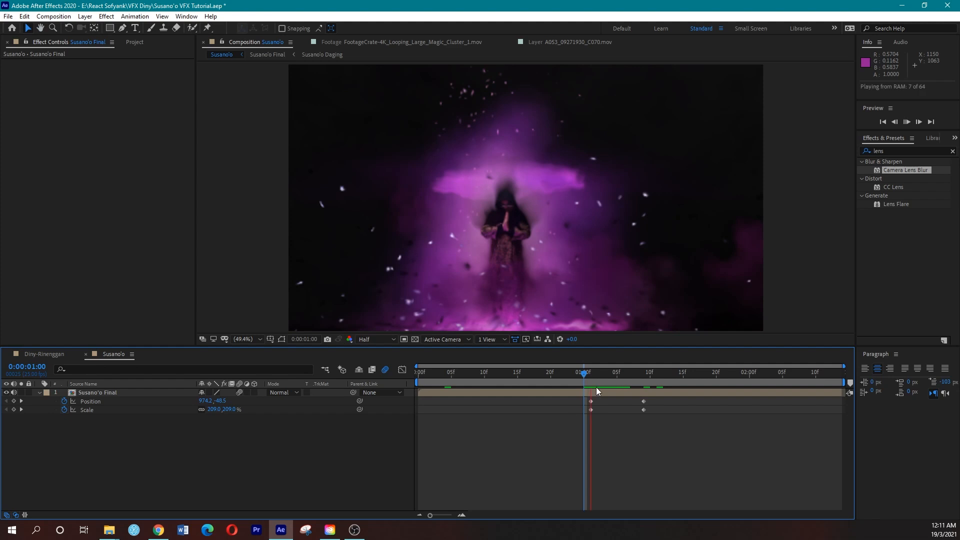
pyautogui.press('space')
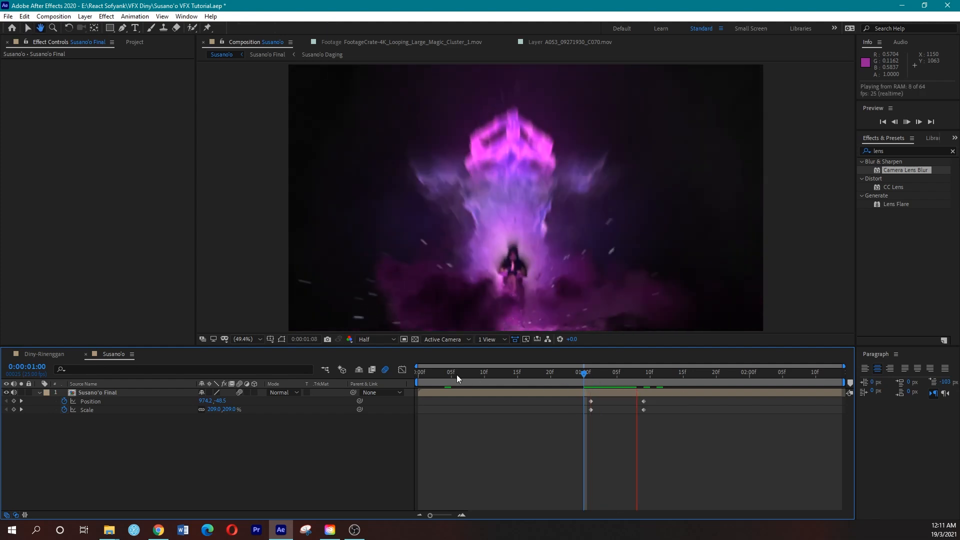
# Preview the Susano'o composition from the beginning and replay it from 0:00:00:08
pyautogui.press('Home')
pyautogui.press('space')
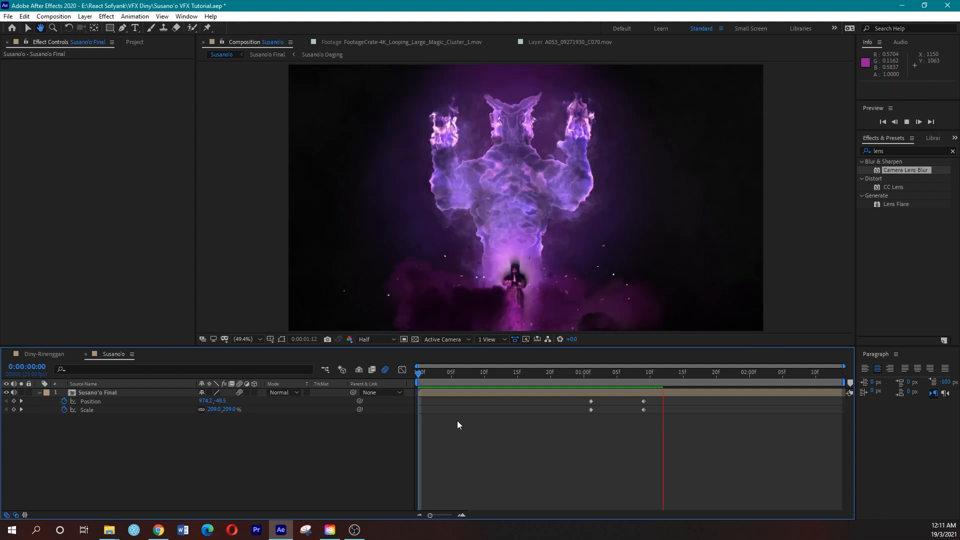
pyautogui.click(571, 376)
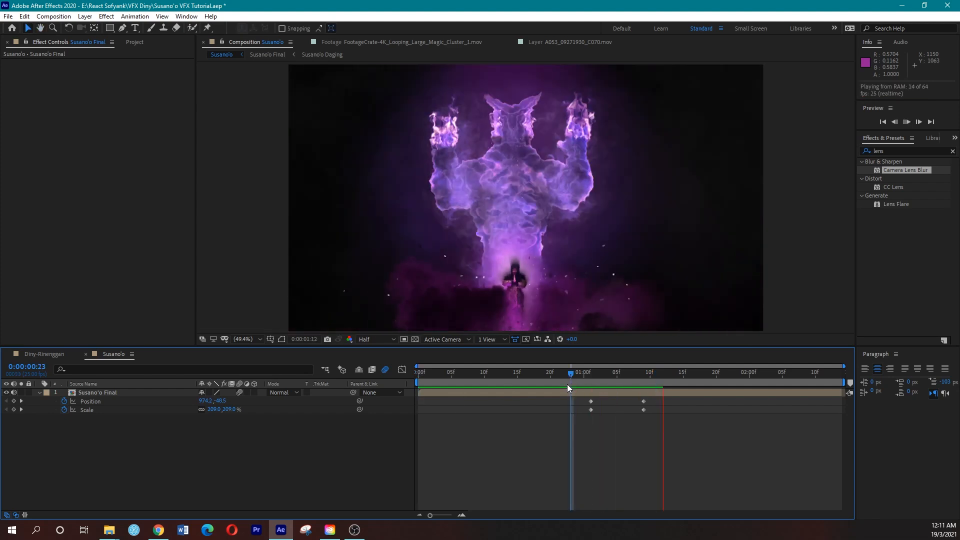
pyautogui.click(472, 381)
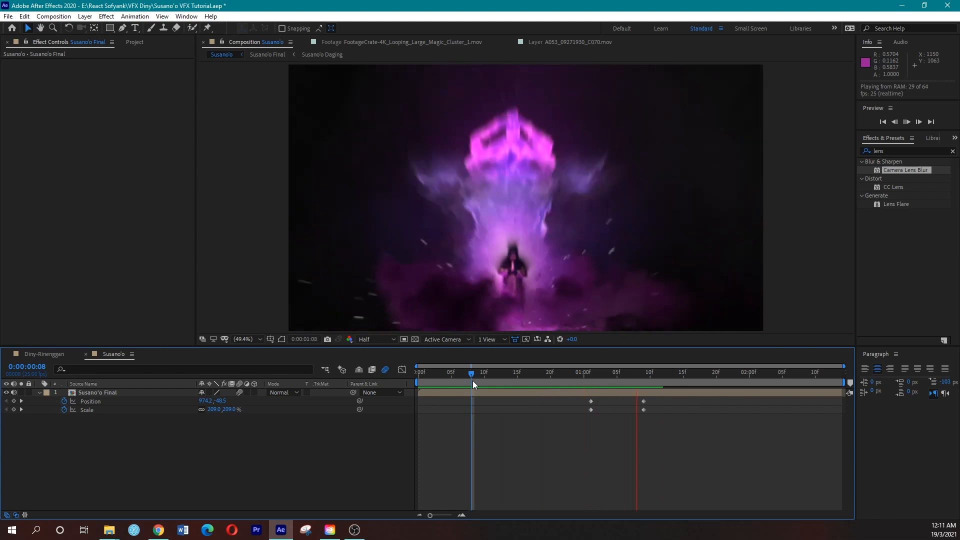
pyautogui.press('space')
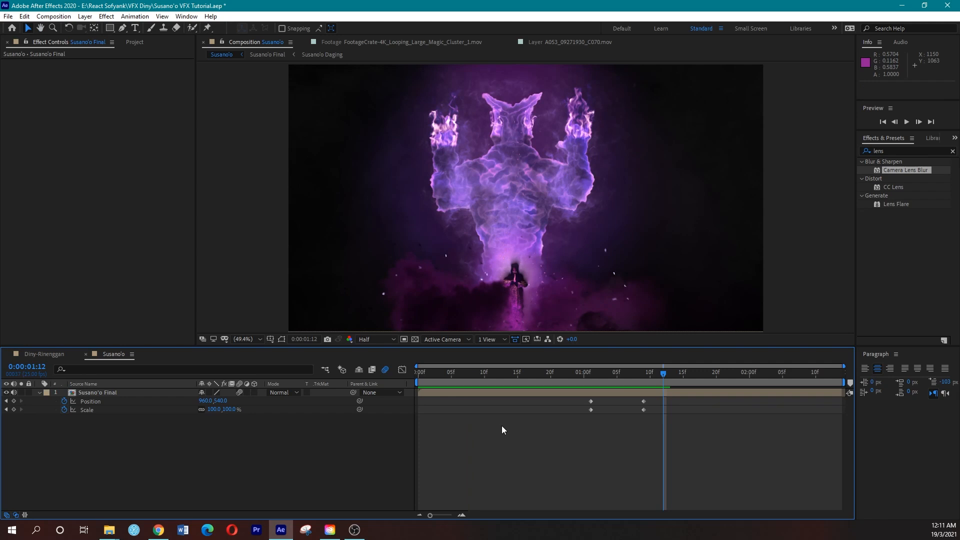
# Add a null object to the Susano'o composition and parent the Susano'o Final layer to it
pyautogui.click(86, 16)
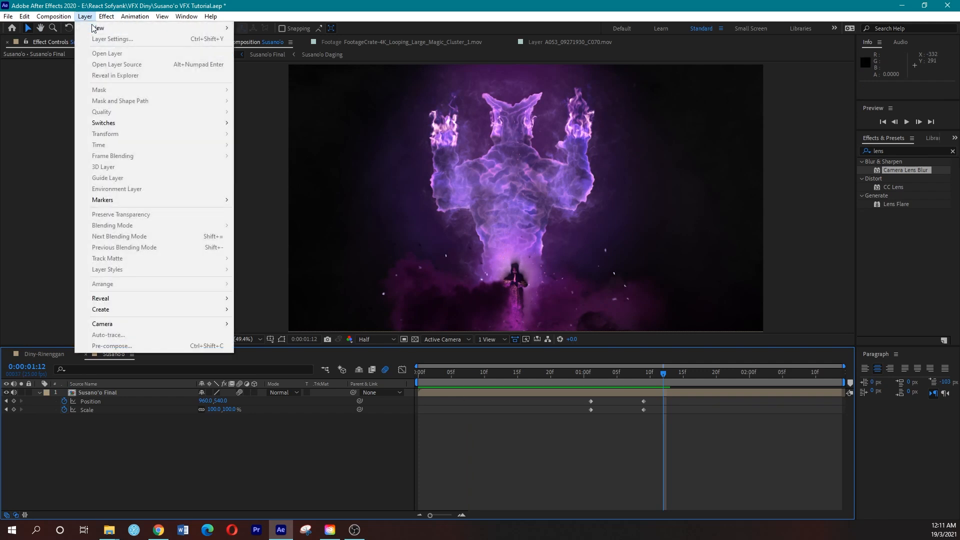
pyautogui.moveTo(100, 27)
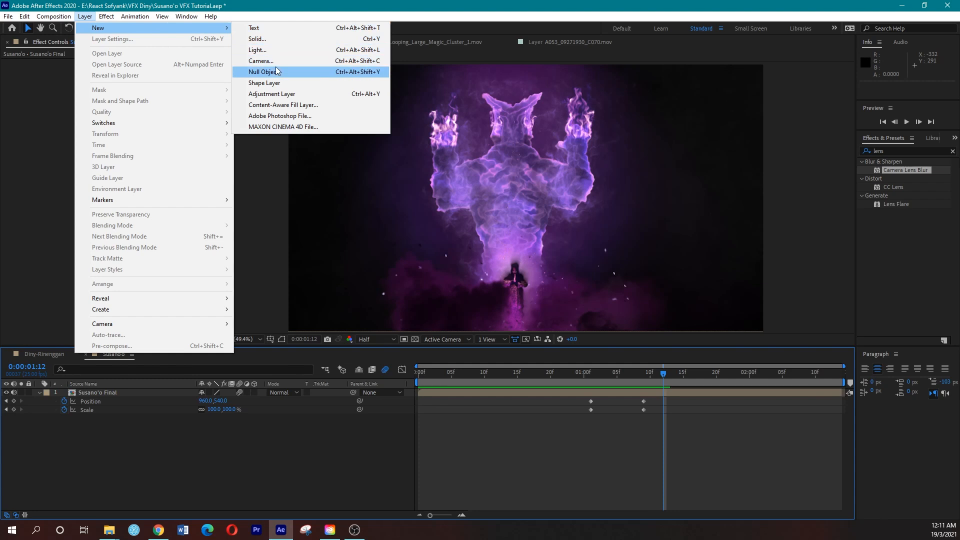
pyautogui.click(276, 71)
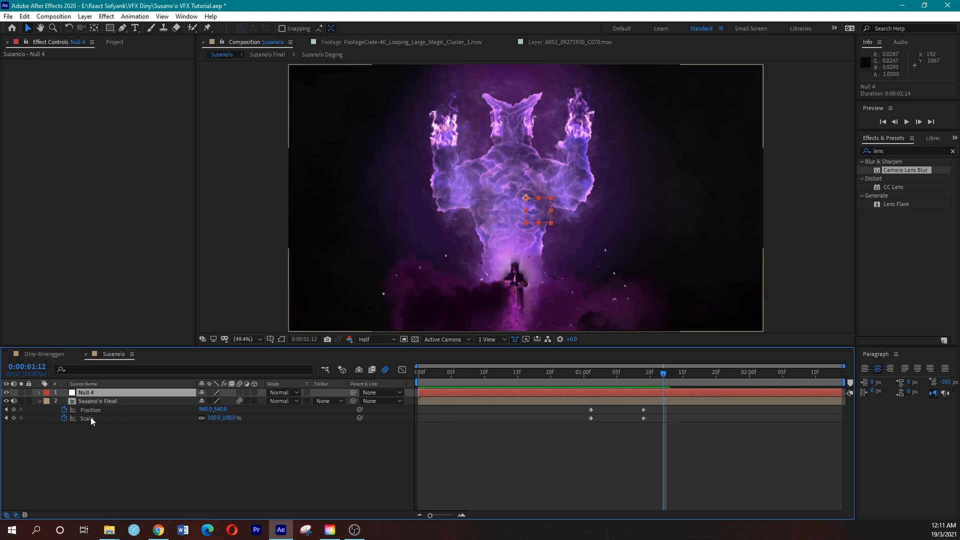
pyautogui.click(103, 403)
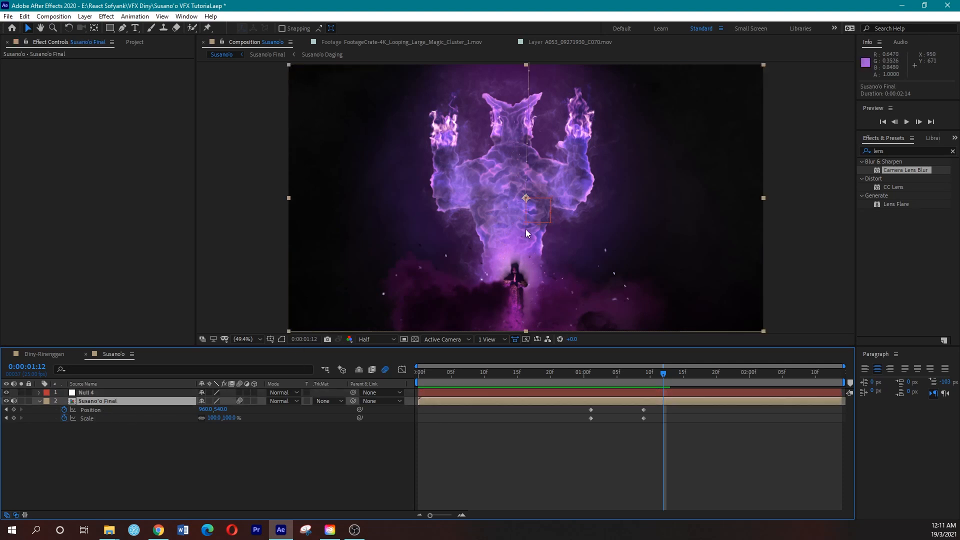
pyautogui.click(95, 394)
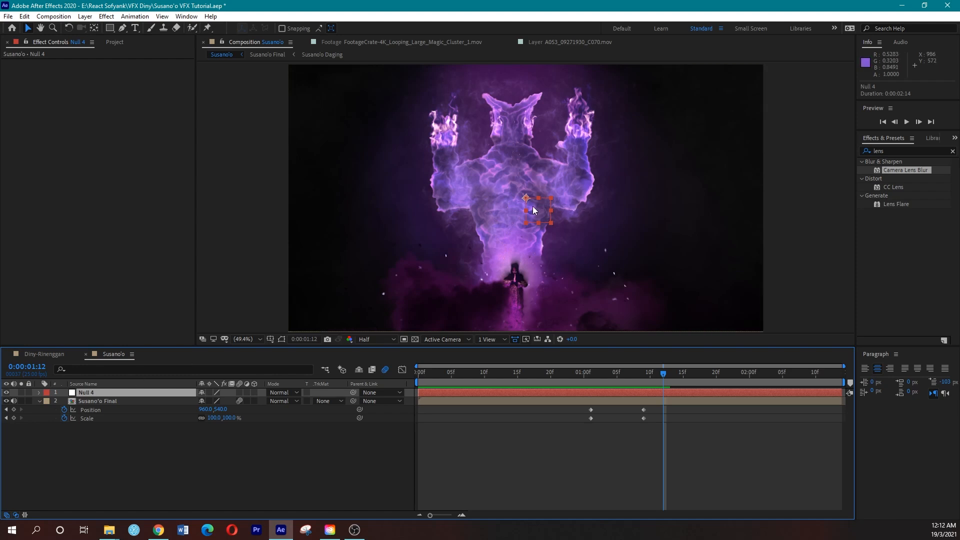
pyautogui.click(124, 402)
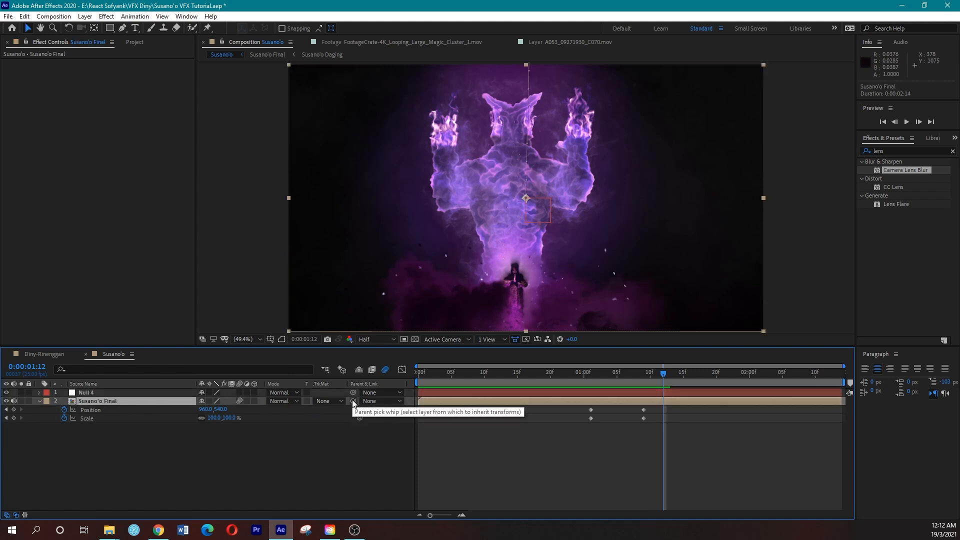
pyautogui.moveTo(353, 400); pyautogui.dragTo(150, 392)
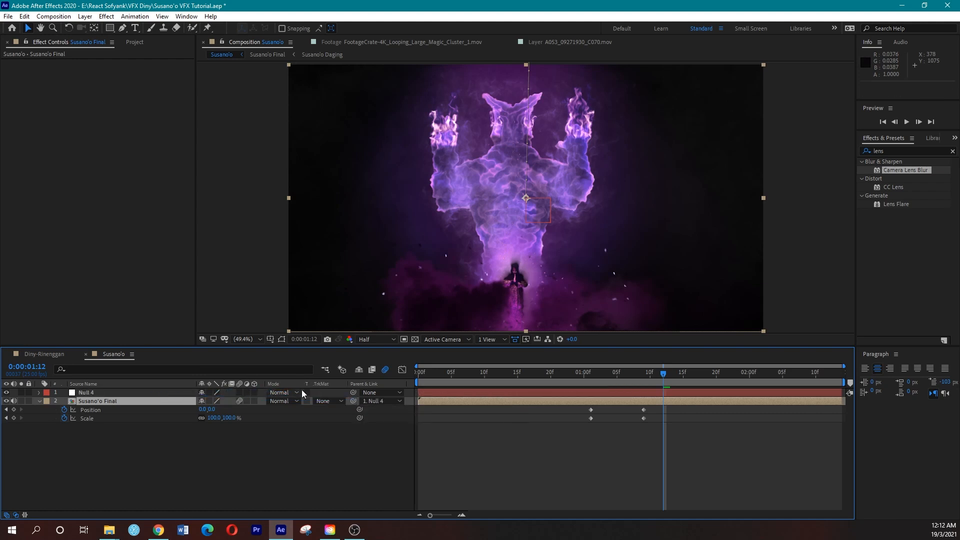
# At the composition's first frame, add the expression wiggle(5,50) to the null object's Position
pyautogui.click(593, 391)
pyautogui.press('Home')
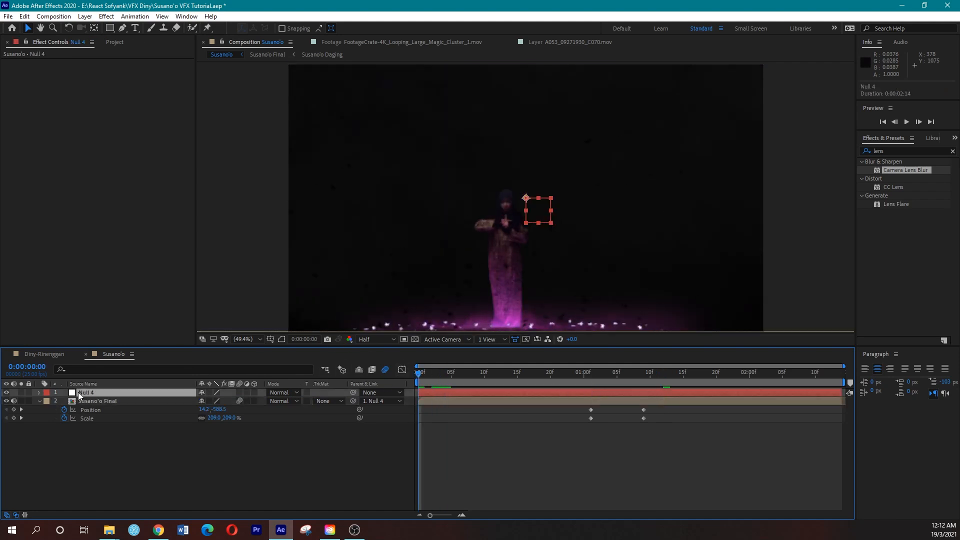
pyautogui.press('p')
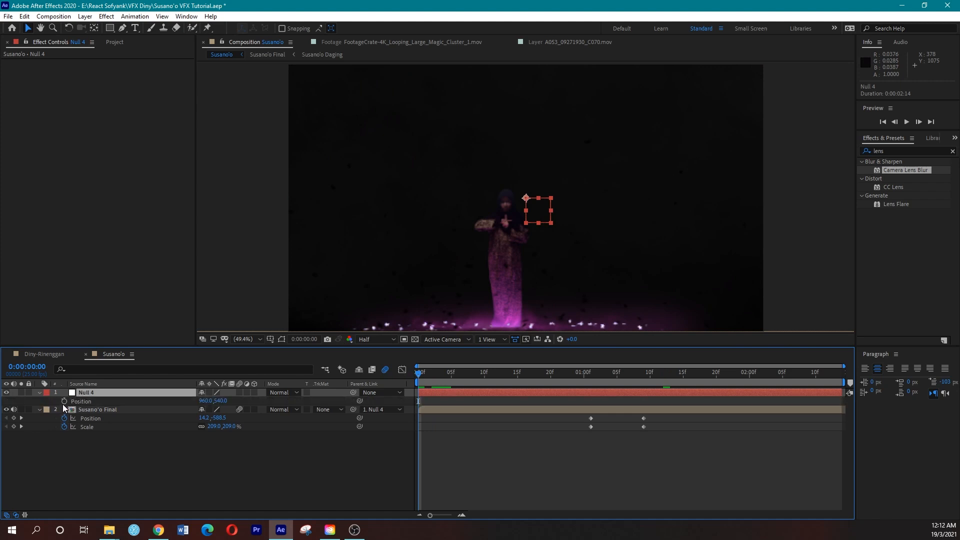
pyautogui.keyDown('alt'); pyautogui.click(64, 402); pyautogui.keyUp('alt')
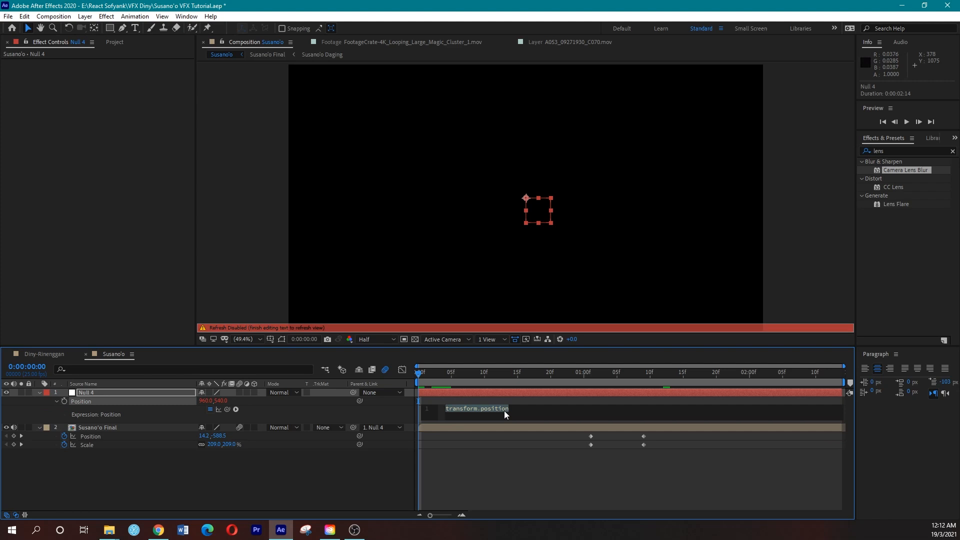
pyautogui.write('wig')
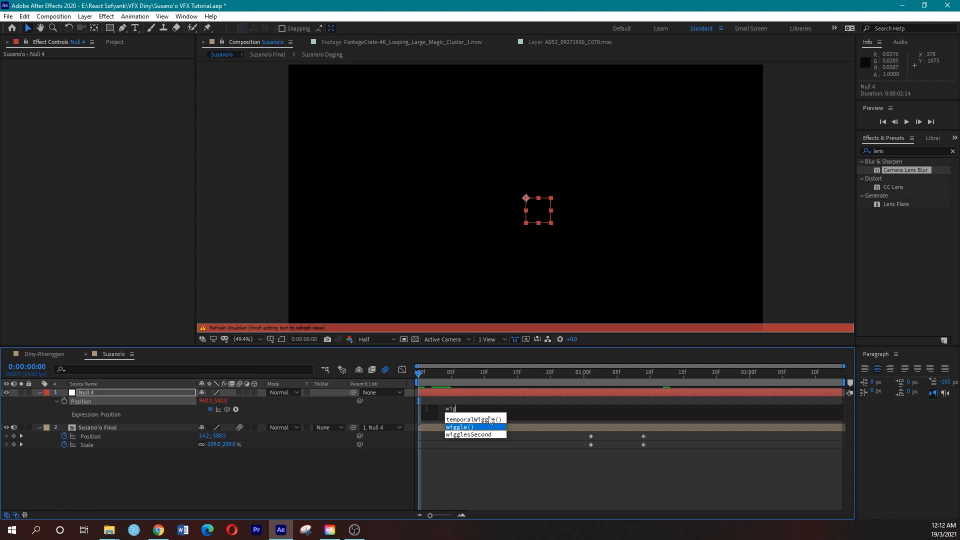
pyautogui.click(478, 427)
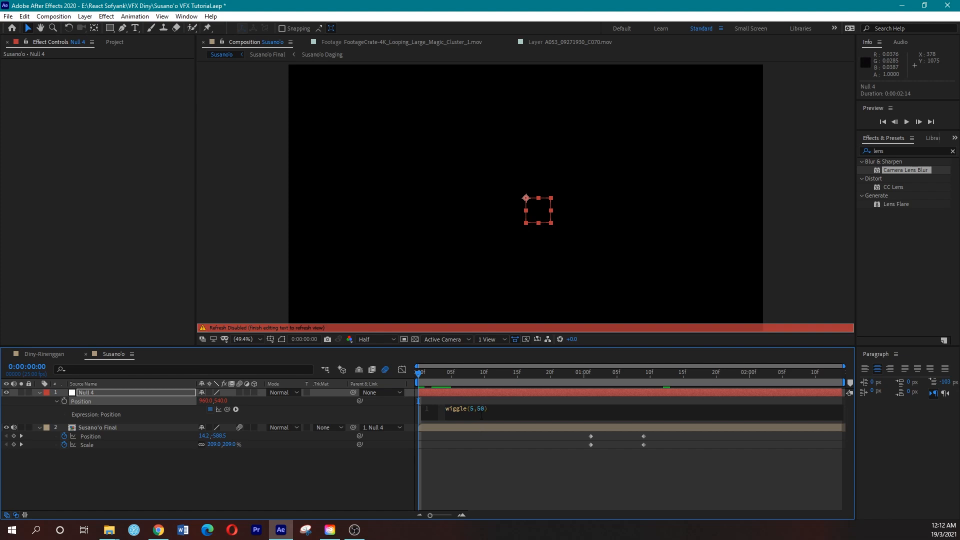
pyautogui.doubleClick(471, 408)
pyautogui.click(481, 408)
pyautogui.click(468, 460)
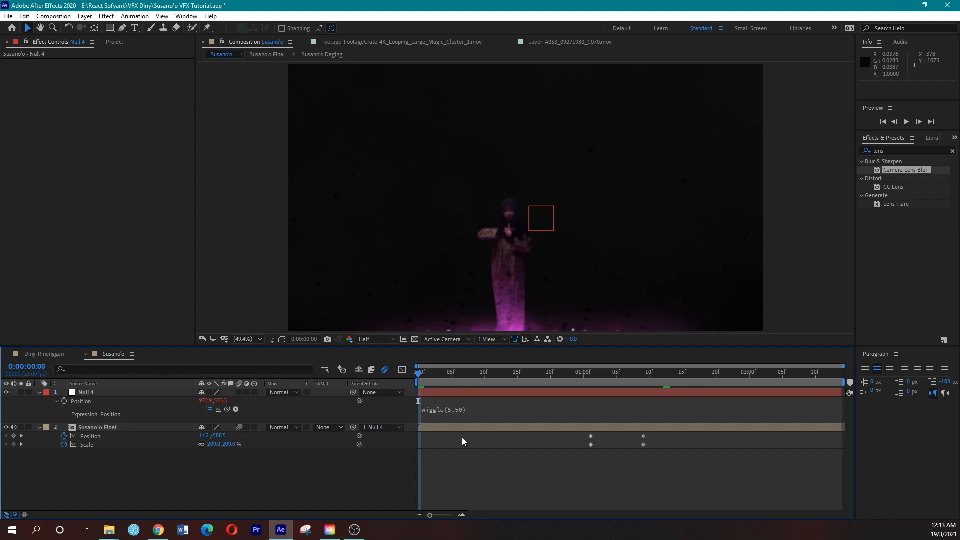
# Play back the Susano'o composition from the beginning to check the camera shake
pyautogui.click(482, 447)
pyautogui.press('space')
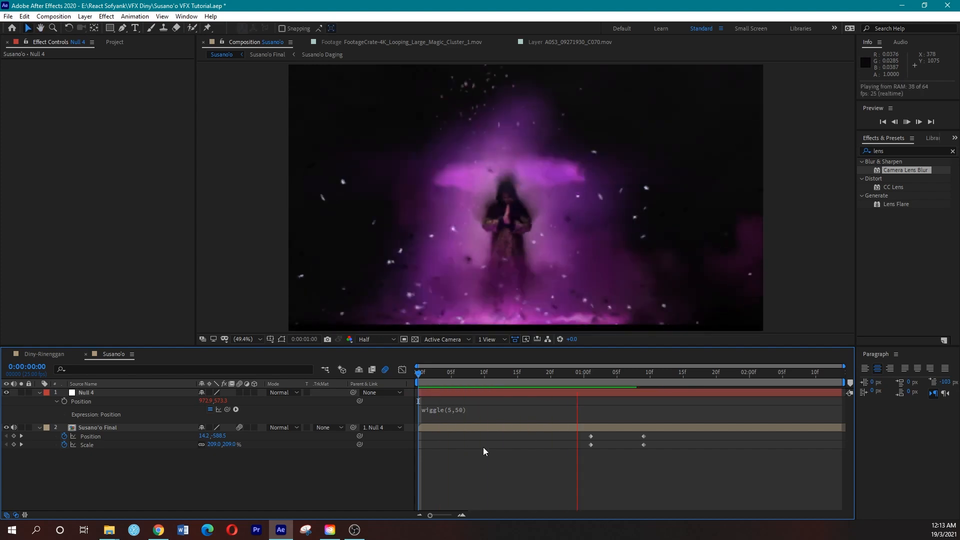
pyautogui.press('space')
# Change the null's Position expression to wiggle(2,50) and preview the slower shake from the start
pyautogui.click(465, 410)
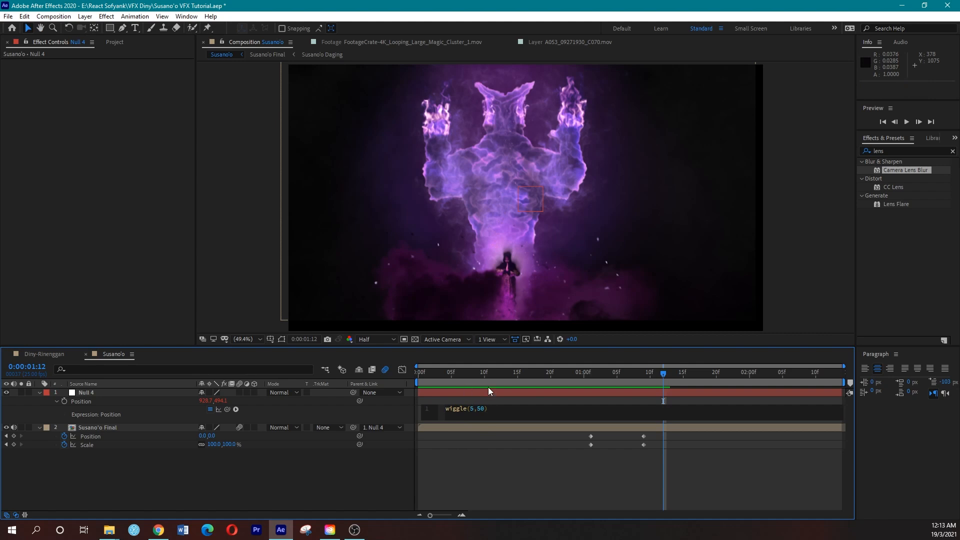
pyautogui.write('2')
pyautogui.click(480, 453)
pyautogui.press('Home')
pyautogui.press('space')
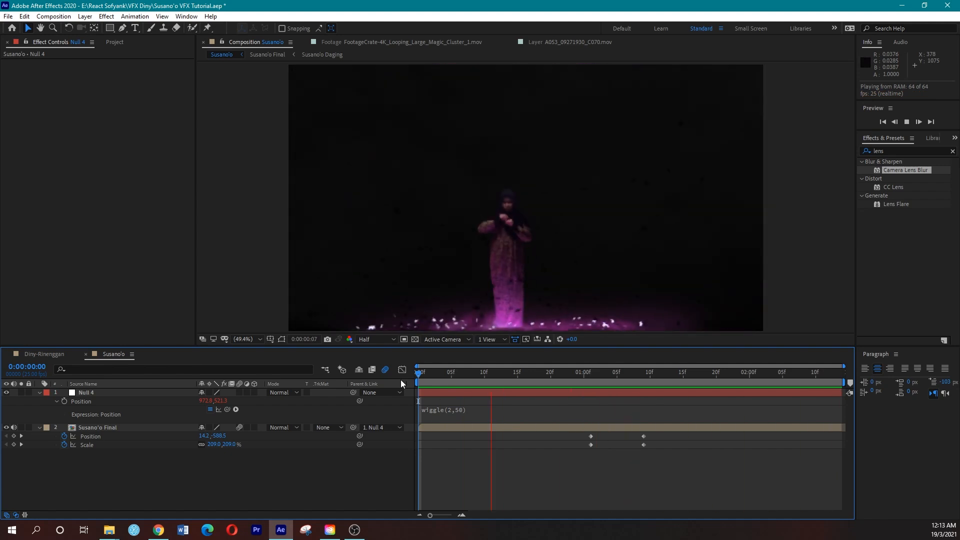
pyautogui.press('space')
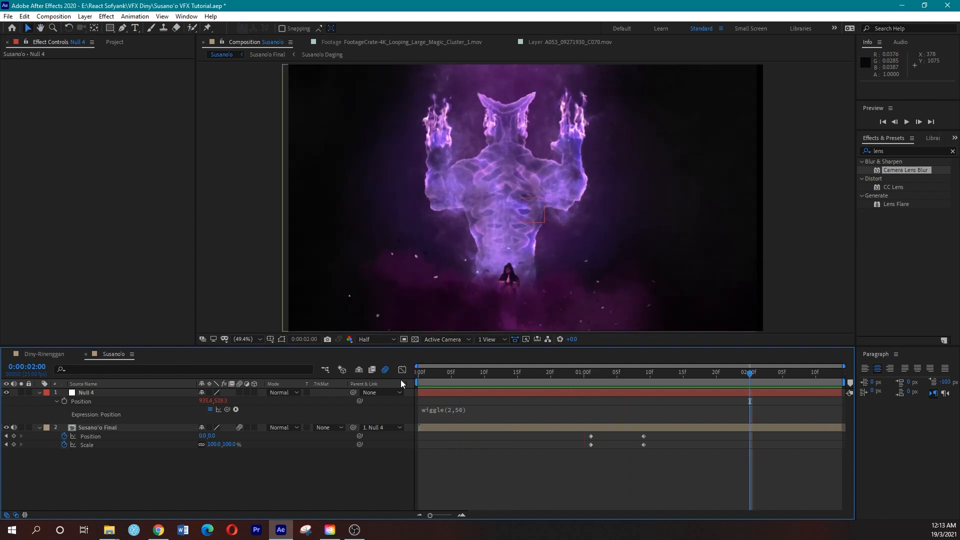
# Try wiggle(1,50) as the null's Position expression and preview the motion from near the start
pyautogui.click(448, 410)
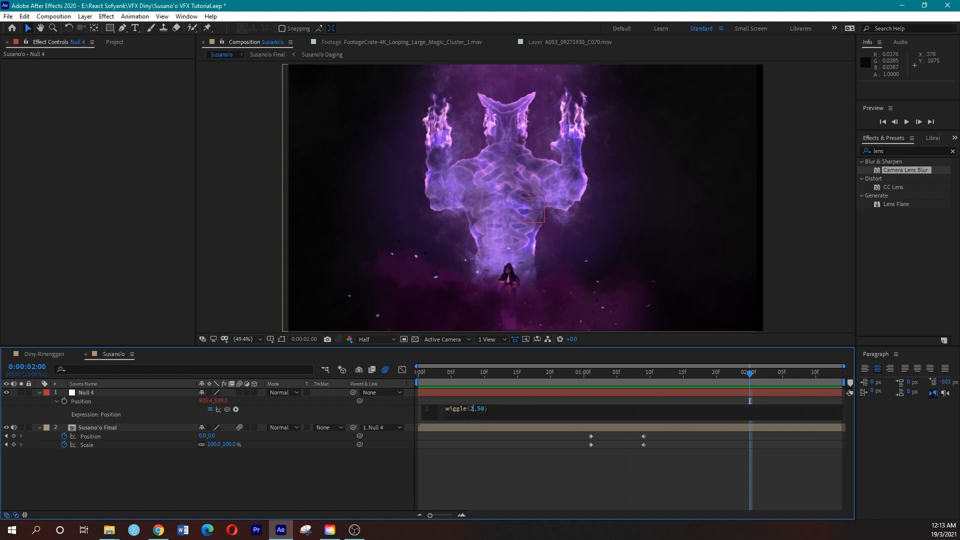
pyautogui.click(500, 455)
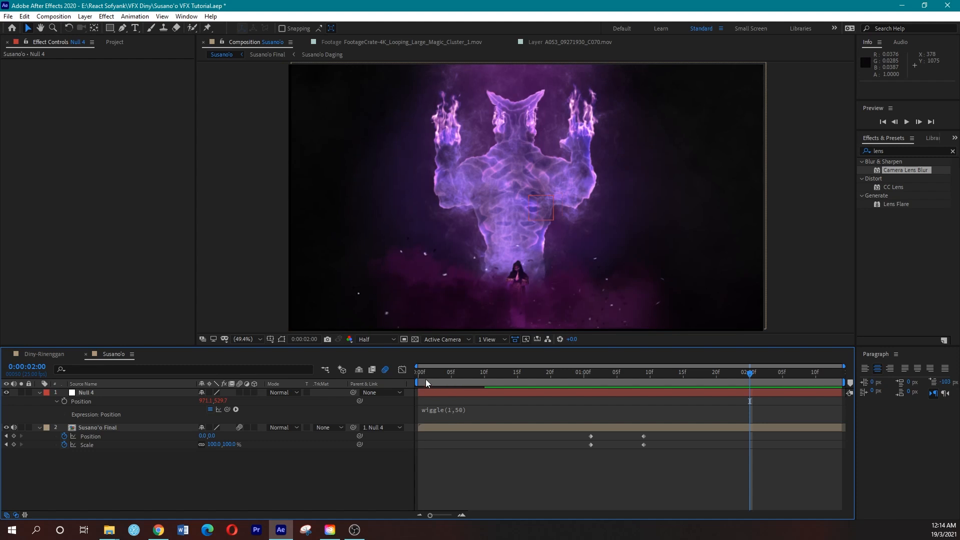
pyautogui.click(424, 374)
pyautogui.press('space')
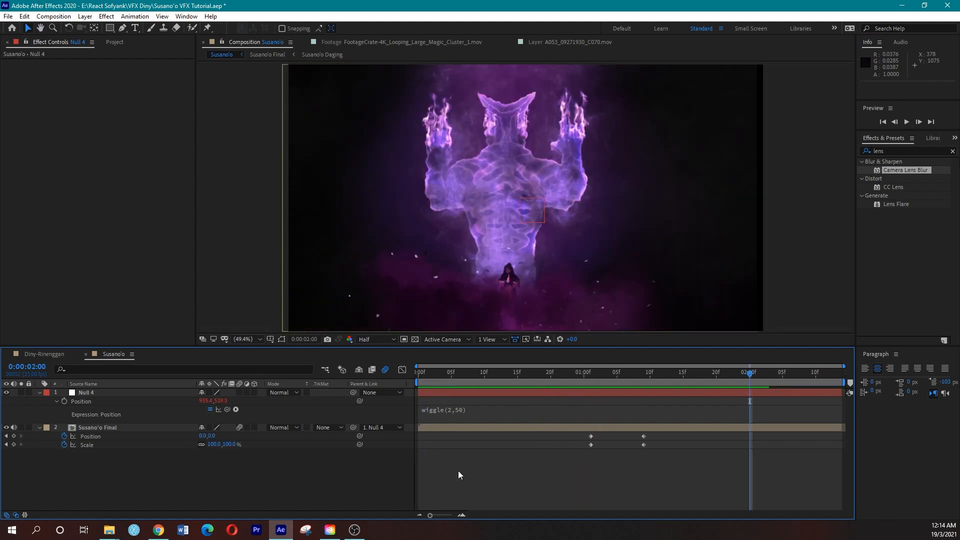
# At 0:00:00:22, increase the null's Scale slightly to cover the frame edges exposed by the wiggle, and preview from the start
pyautogui.click(432, 376)
pyautogui.moveTo(442, 375); pyautogui.dragTo(567, 385)
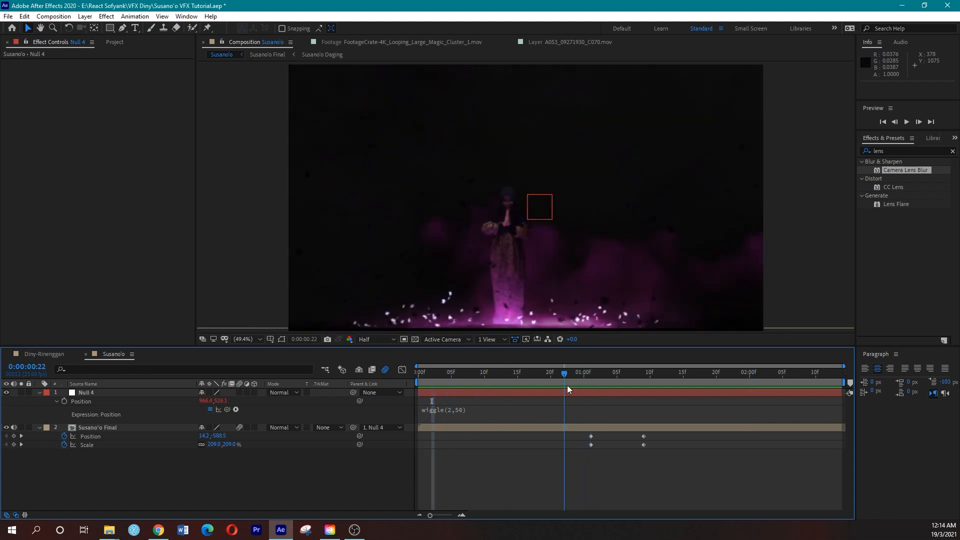
pyautogui.click(534, 427)
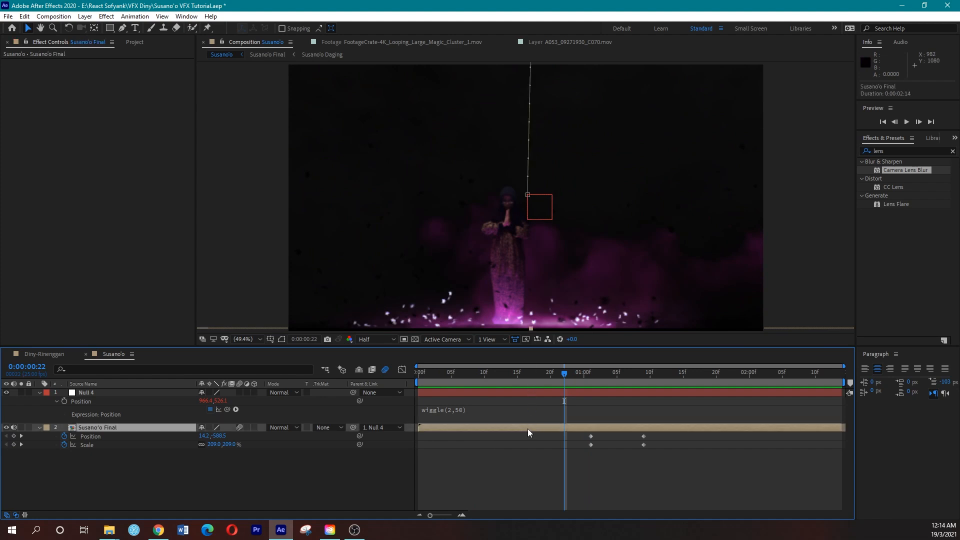
pyautogui.click(537, 392)
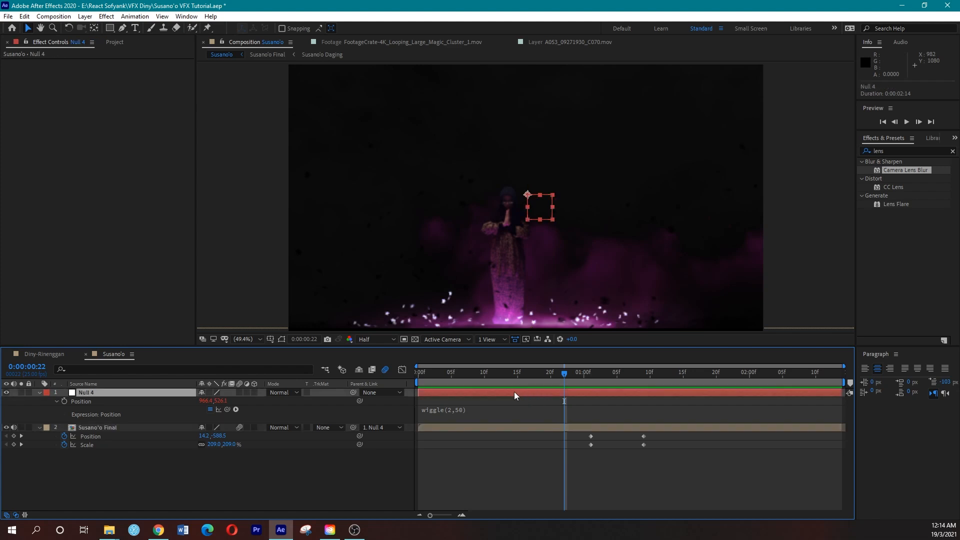
pyautogui.press('s')
pyautogui.moveTo(228, 401); pyautogui.dragTo(230, 399)
pyautogui.click(421, 379)
pyautogui.press('space')
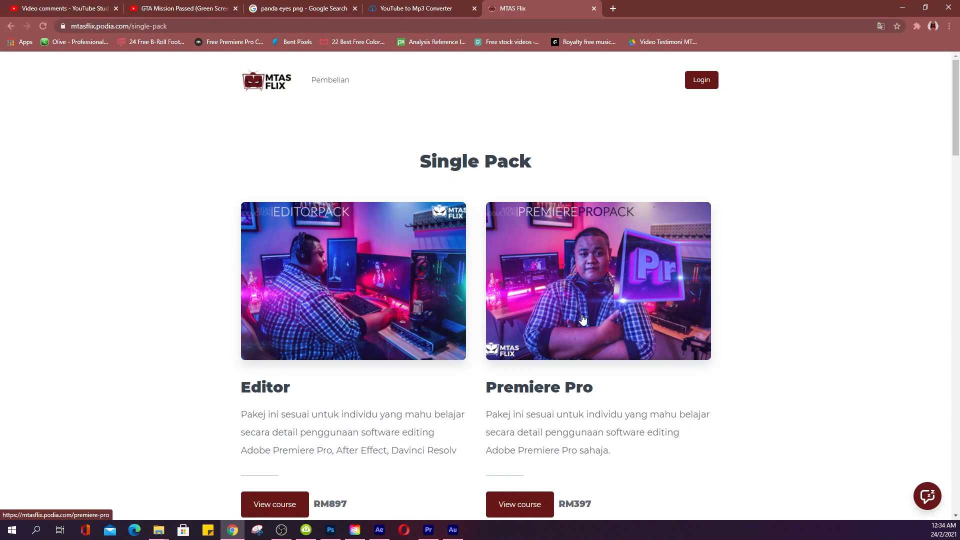
# Browse the Single Pack course listings on the MTAS Flix website in Chrome
pyautogui.scroll(-12, 583, 319)
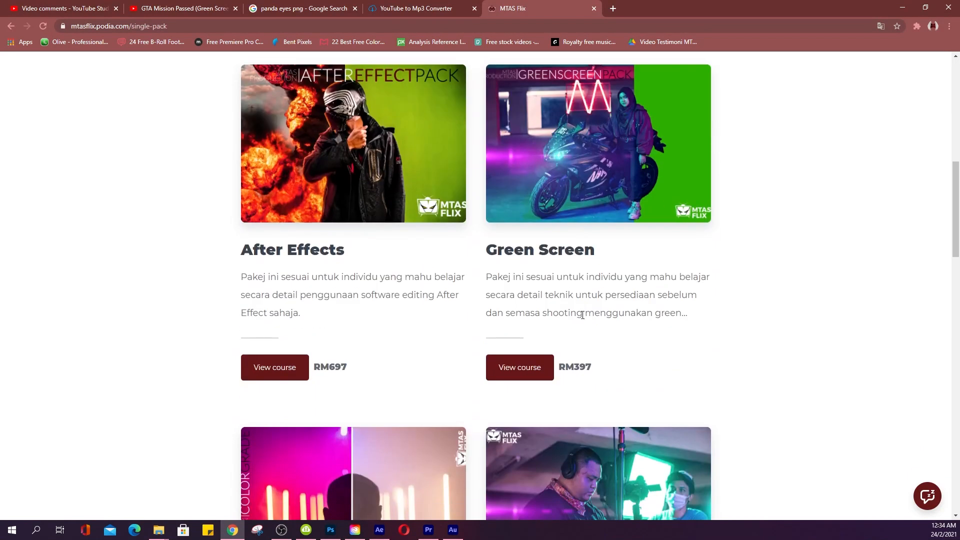
pyautogui.scroll(-1, 583, 315)
pyautogui.scroll(-3, 583, 319)
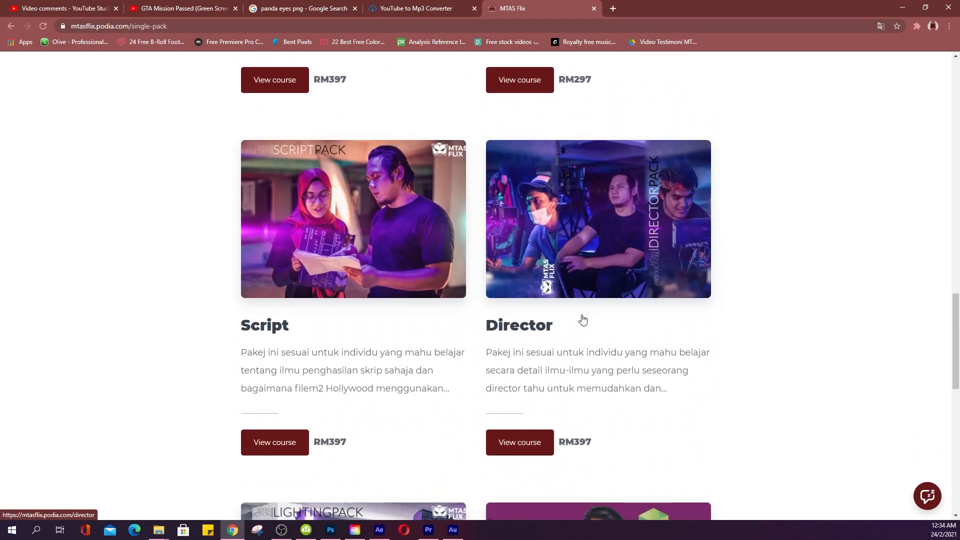
pyautogui.scroll(-7, 583, 319)
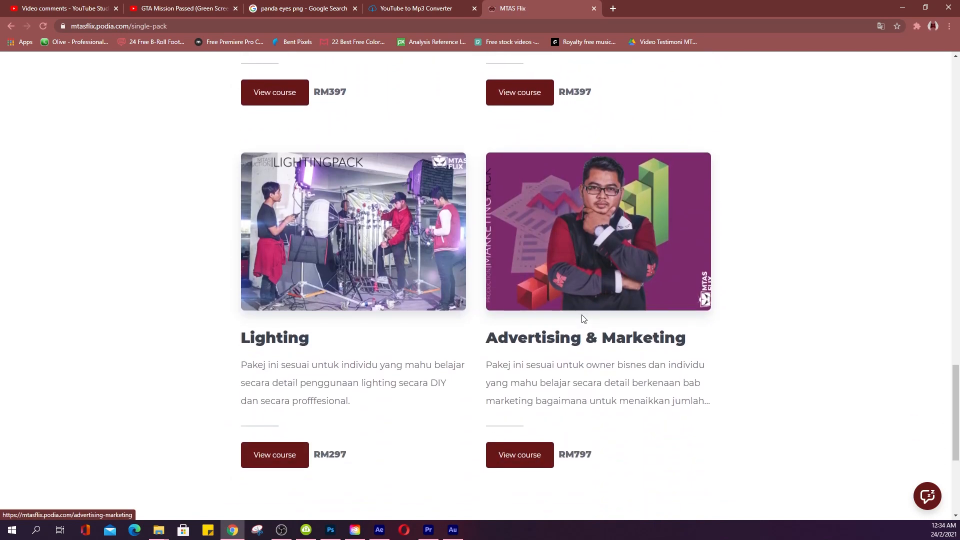